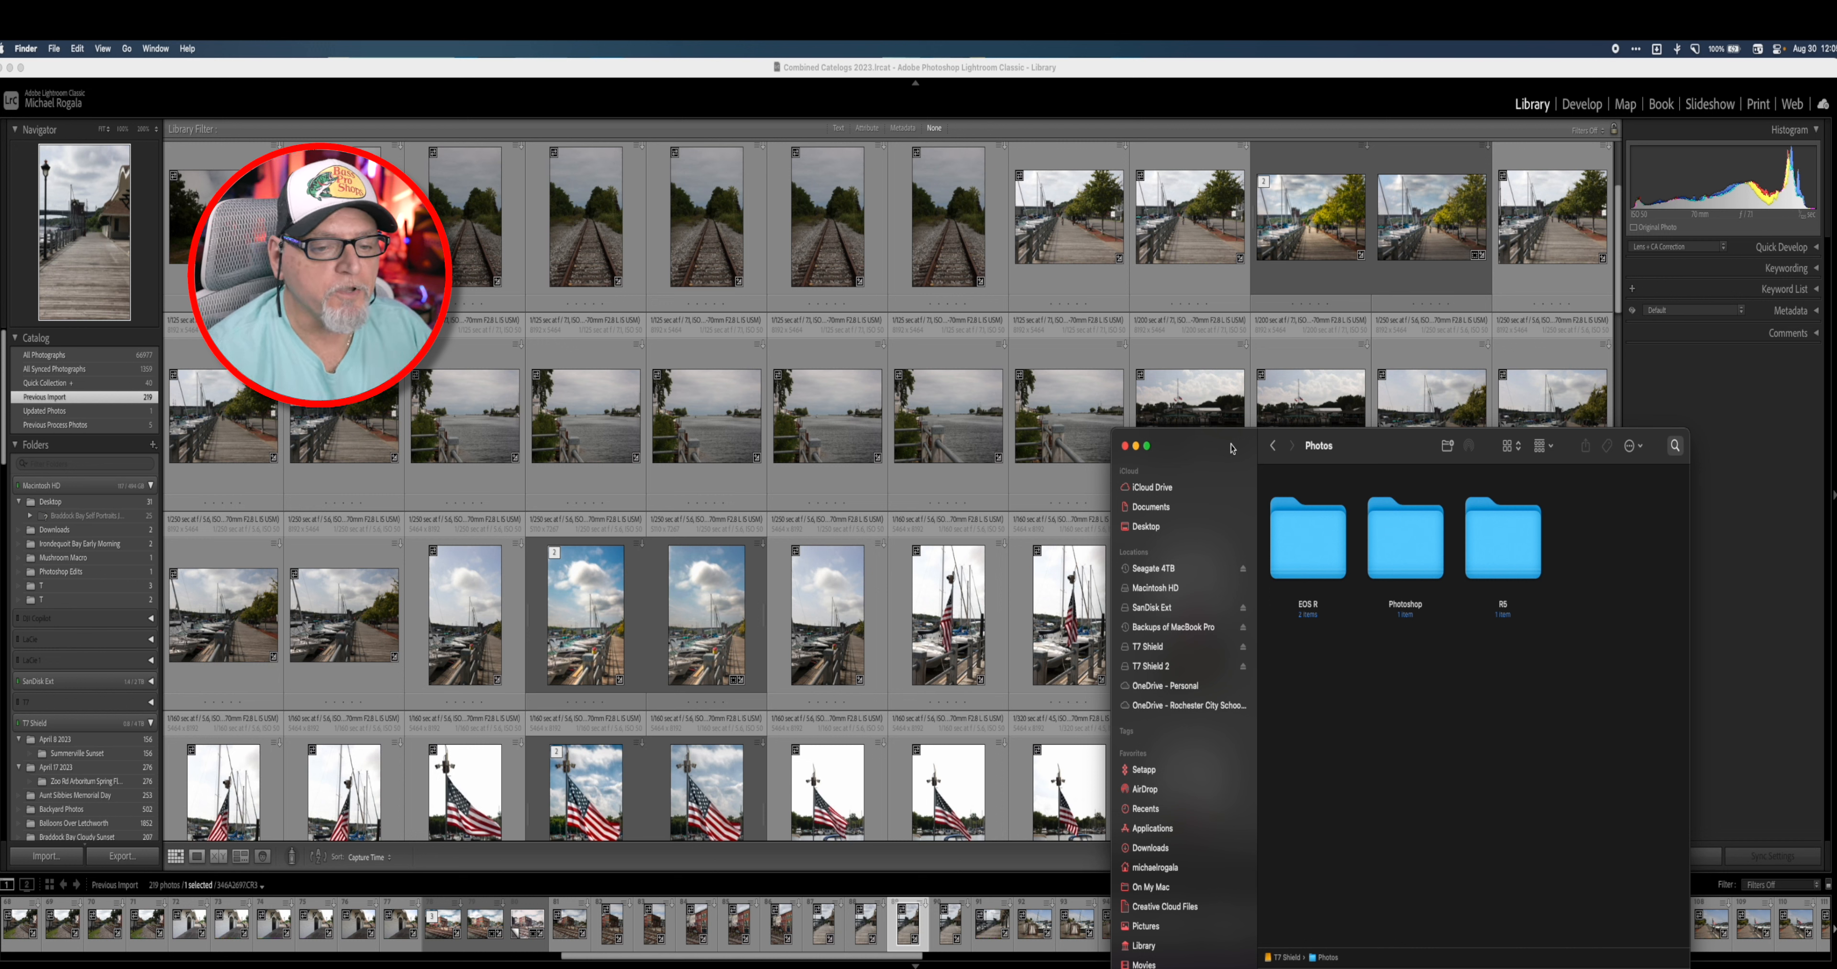
Step: Open the 2023 folder inside the R5 photo folder on the T7 Shield drive and look through its dated folders
left_click_drag(1231, 447, 1195, 441)
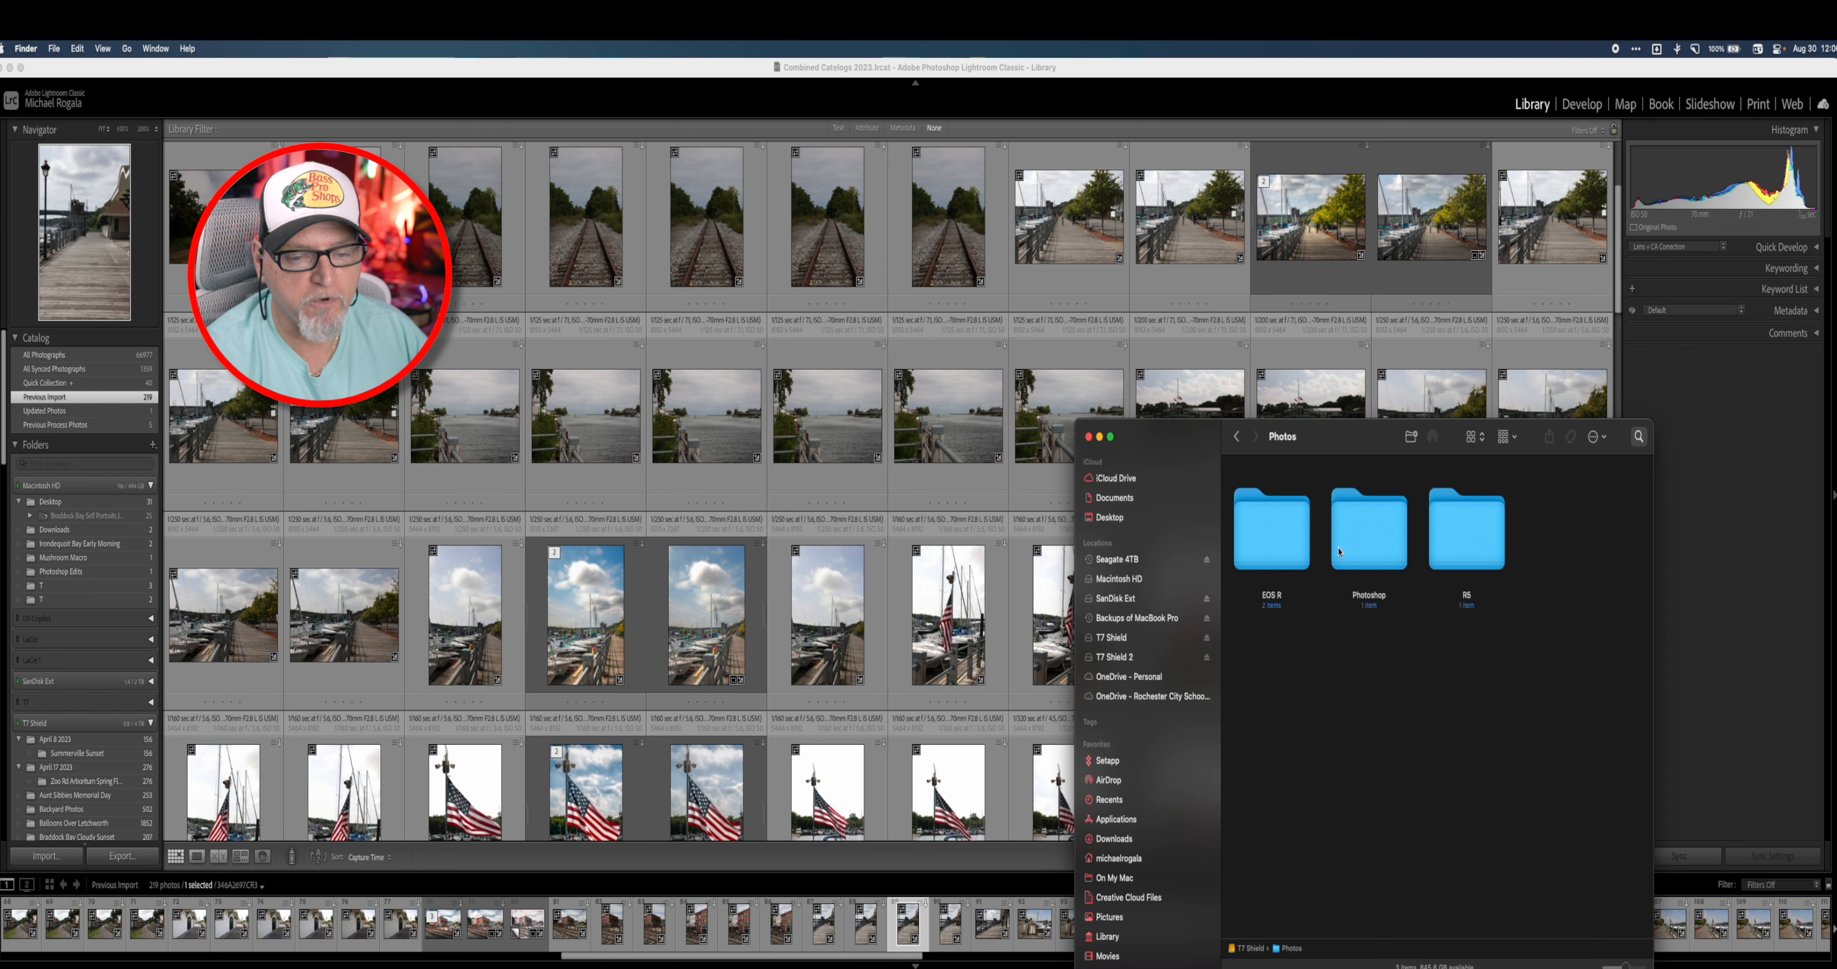
left_click(1481, 536)
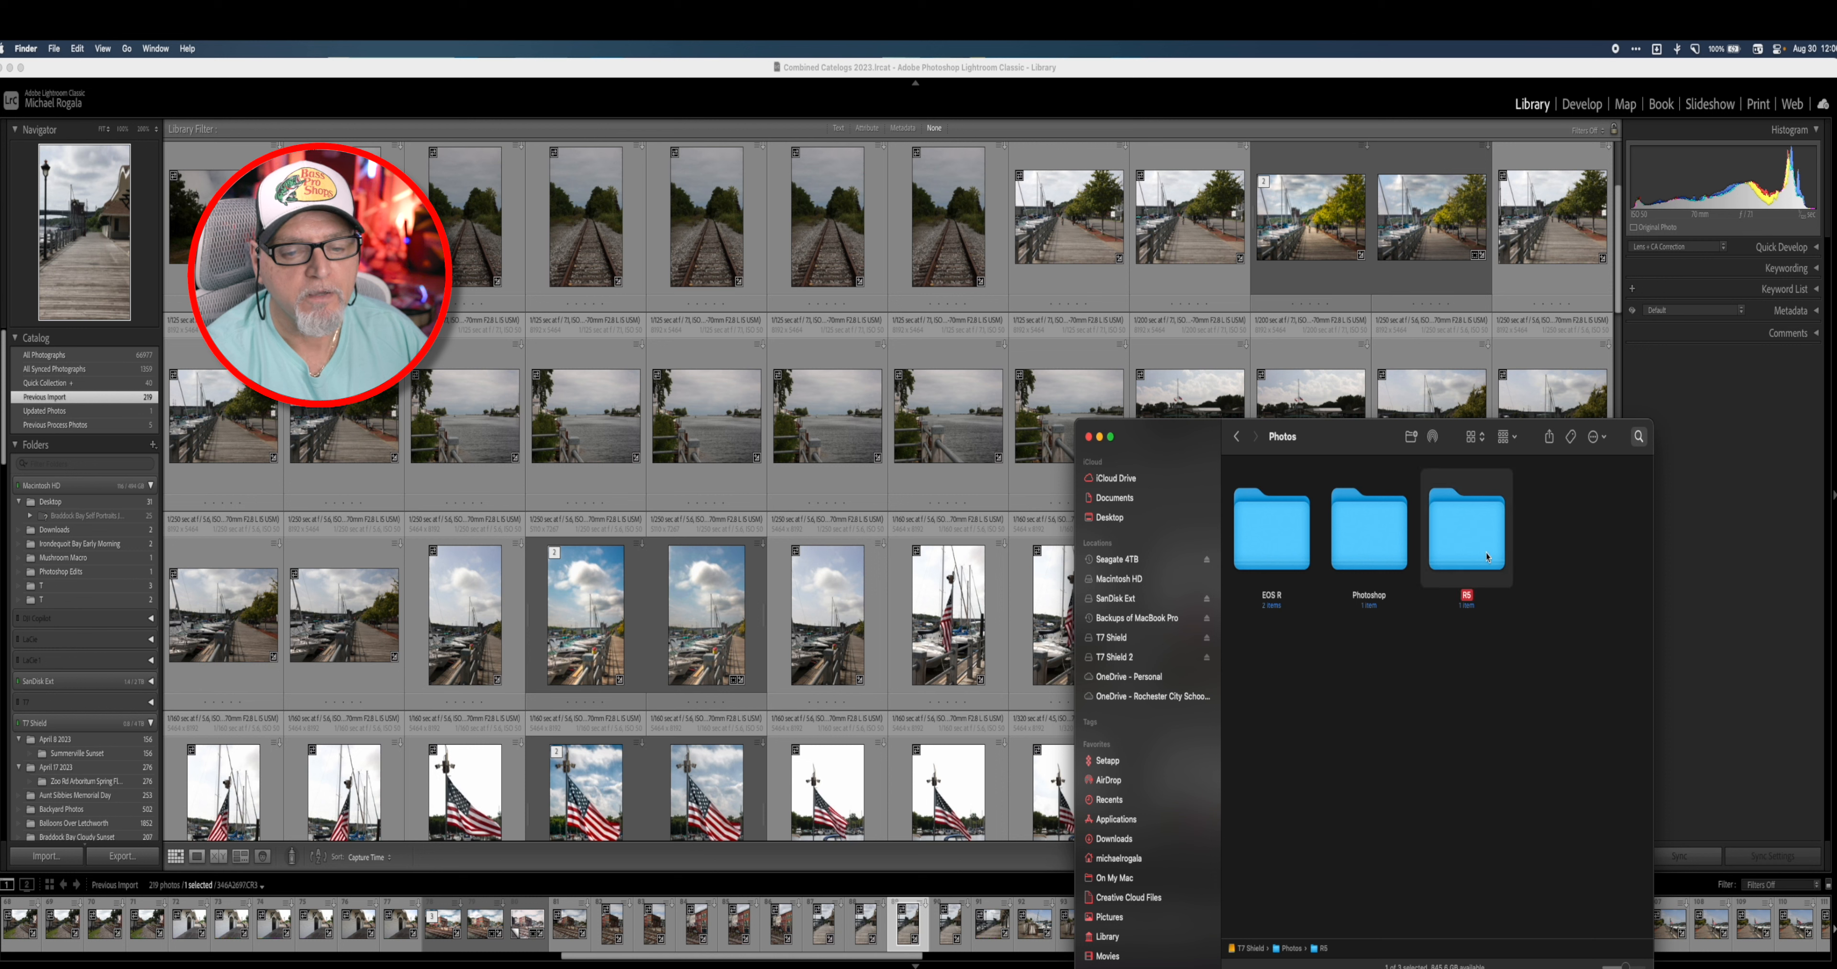
double_click(1492, 544)
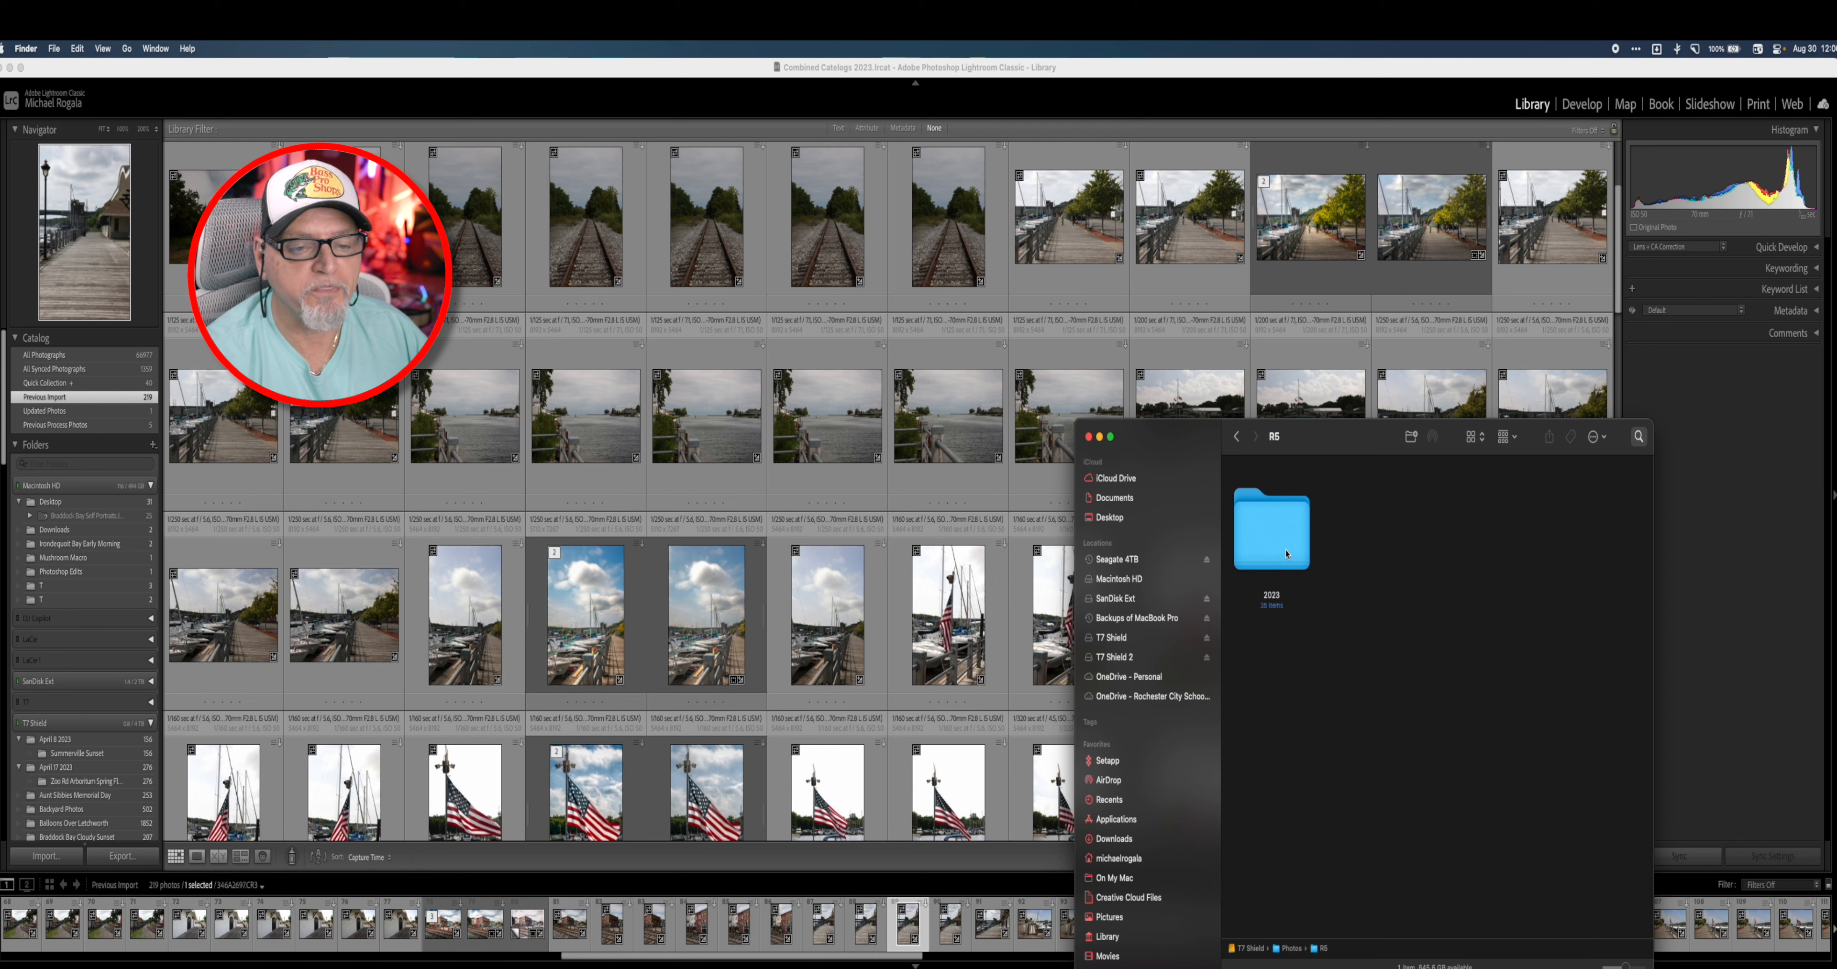
double_click(1280, 536)
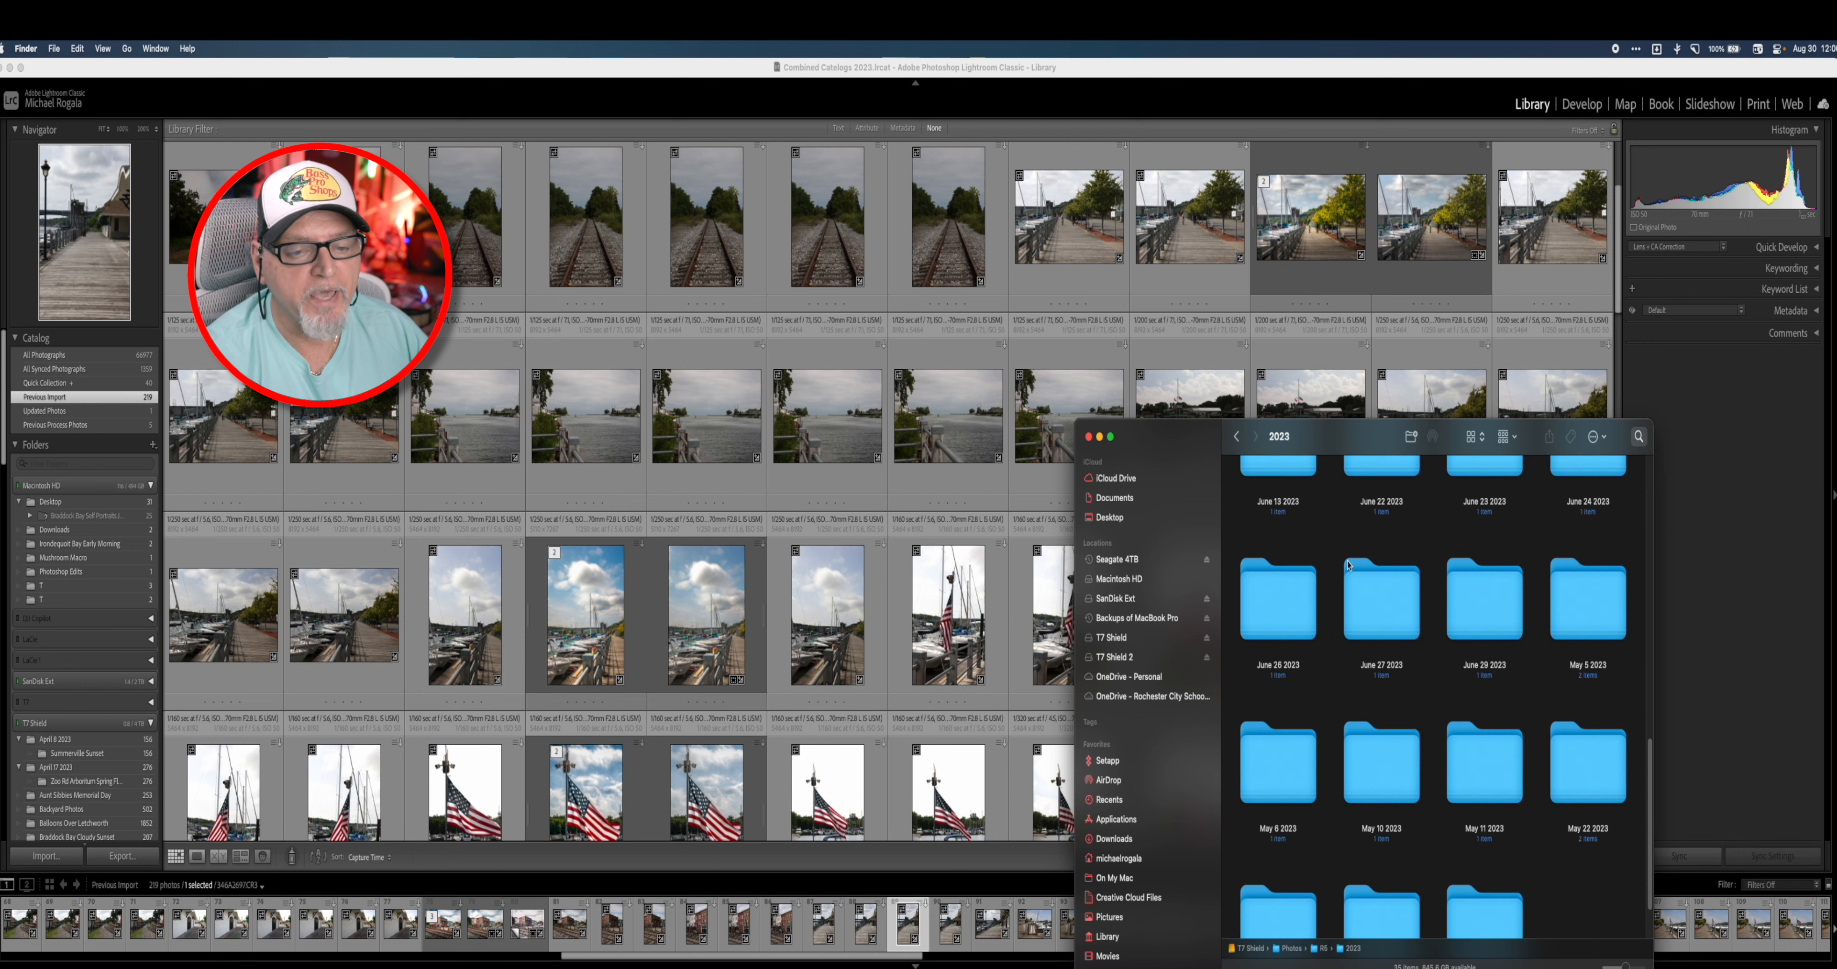
scroll(1415, 606, "up", 6)
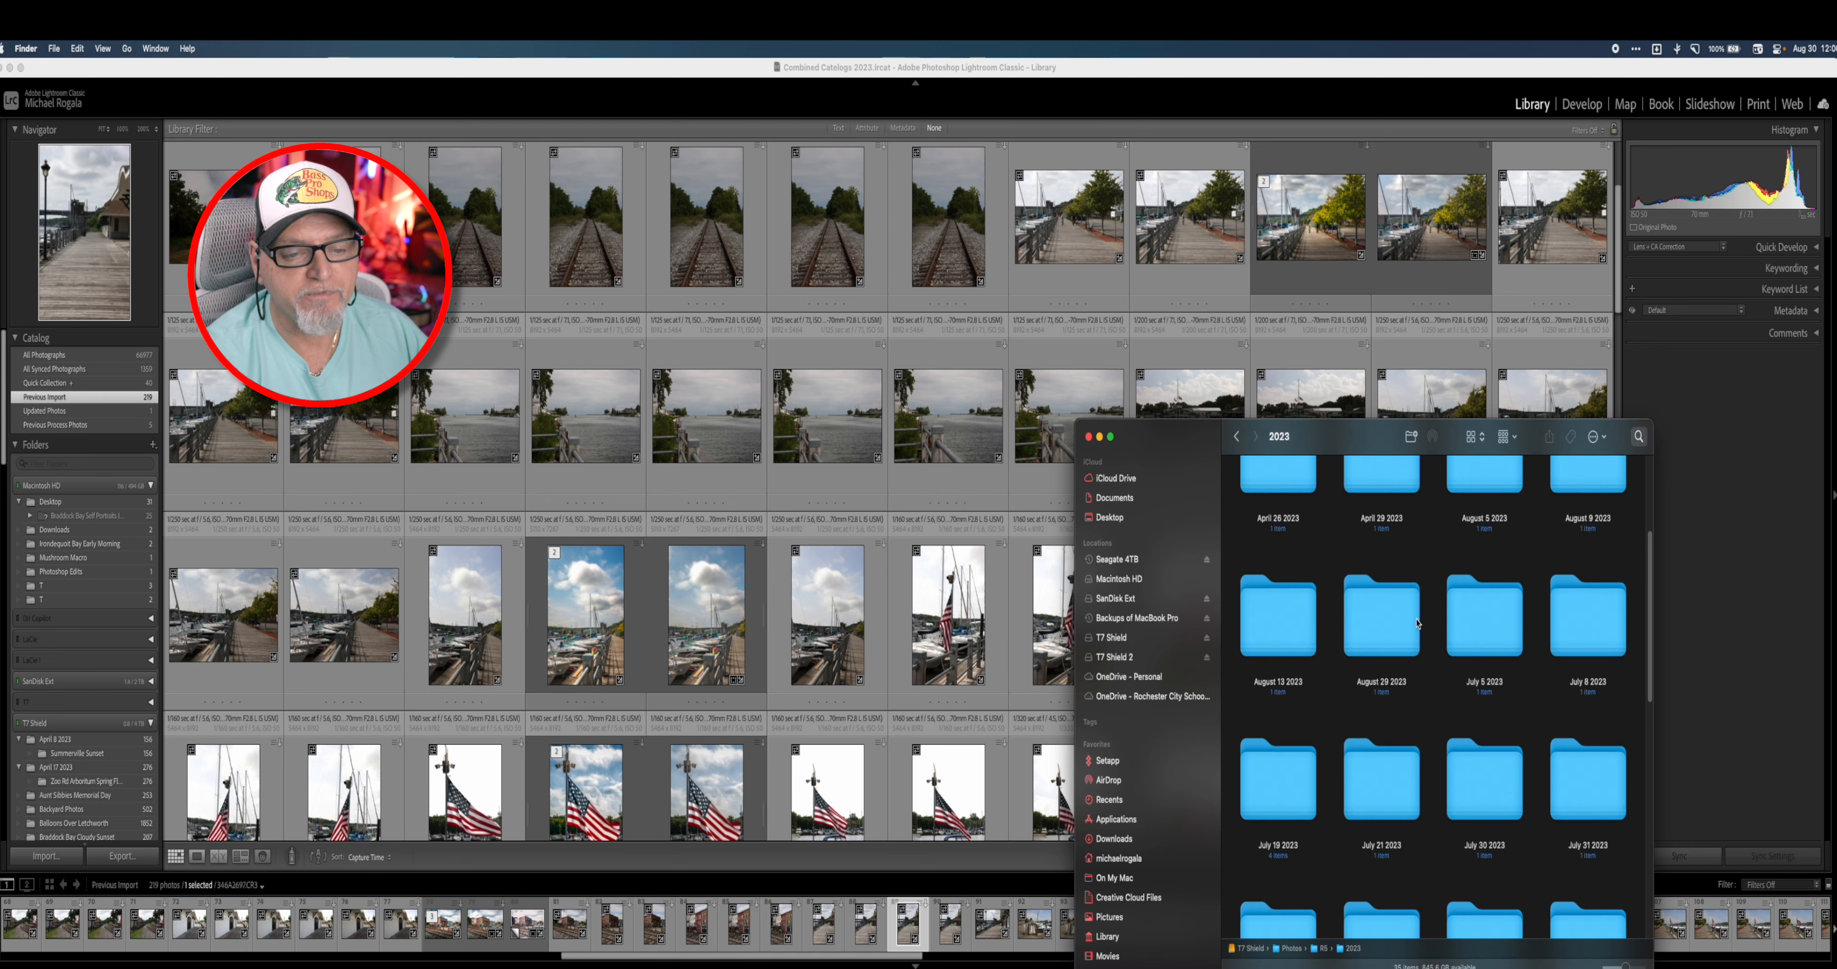
scroll(1416, 623, "up", 5)
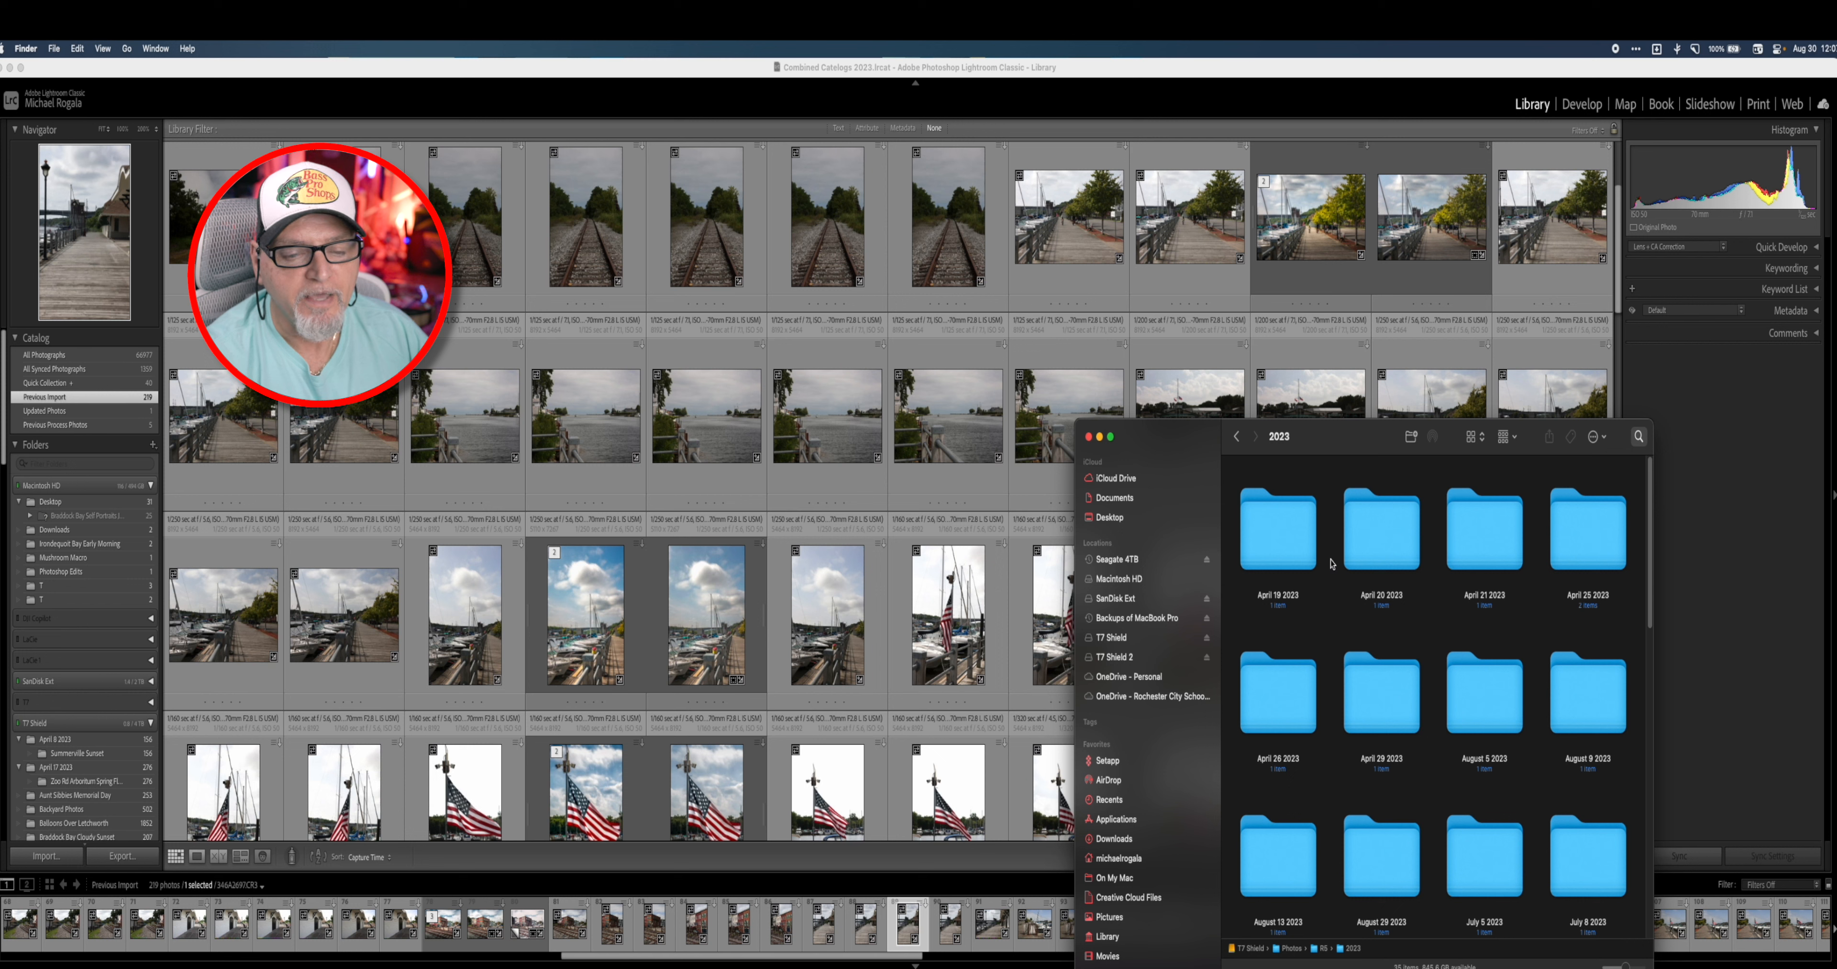
scroll(1555, 652, "down", 3)
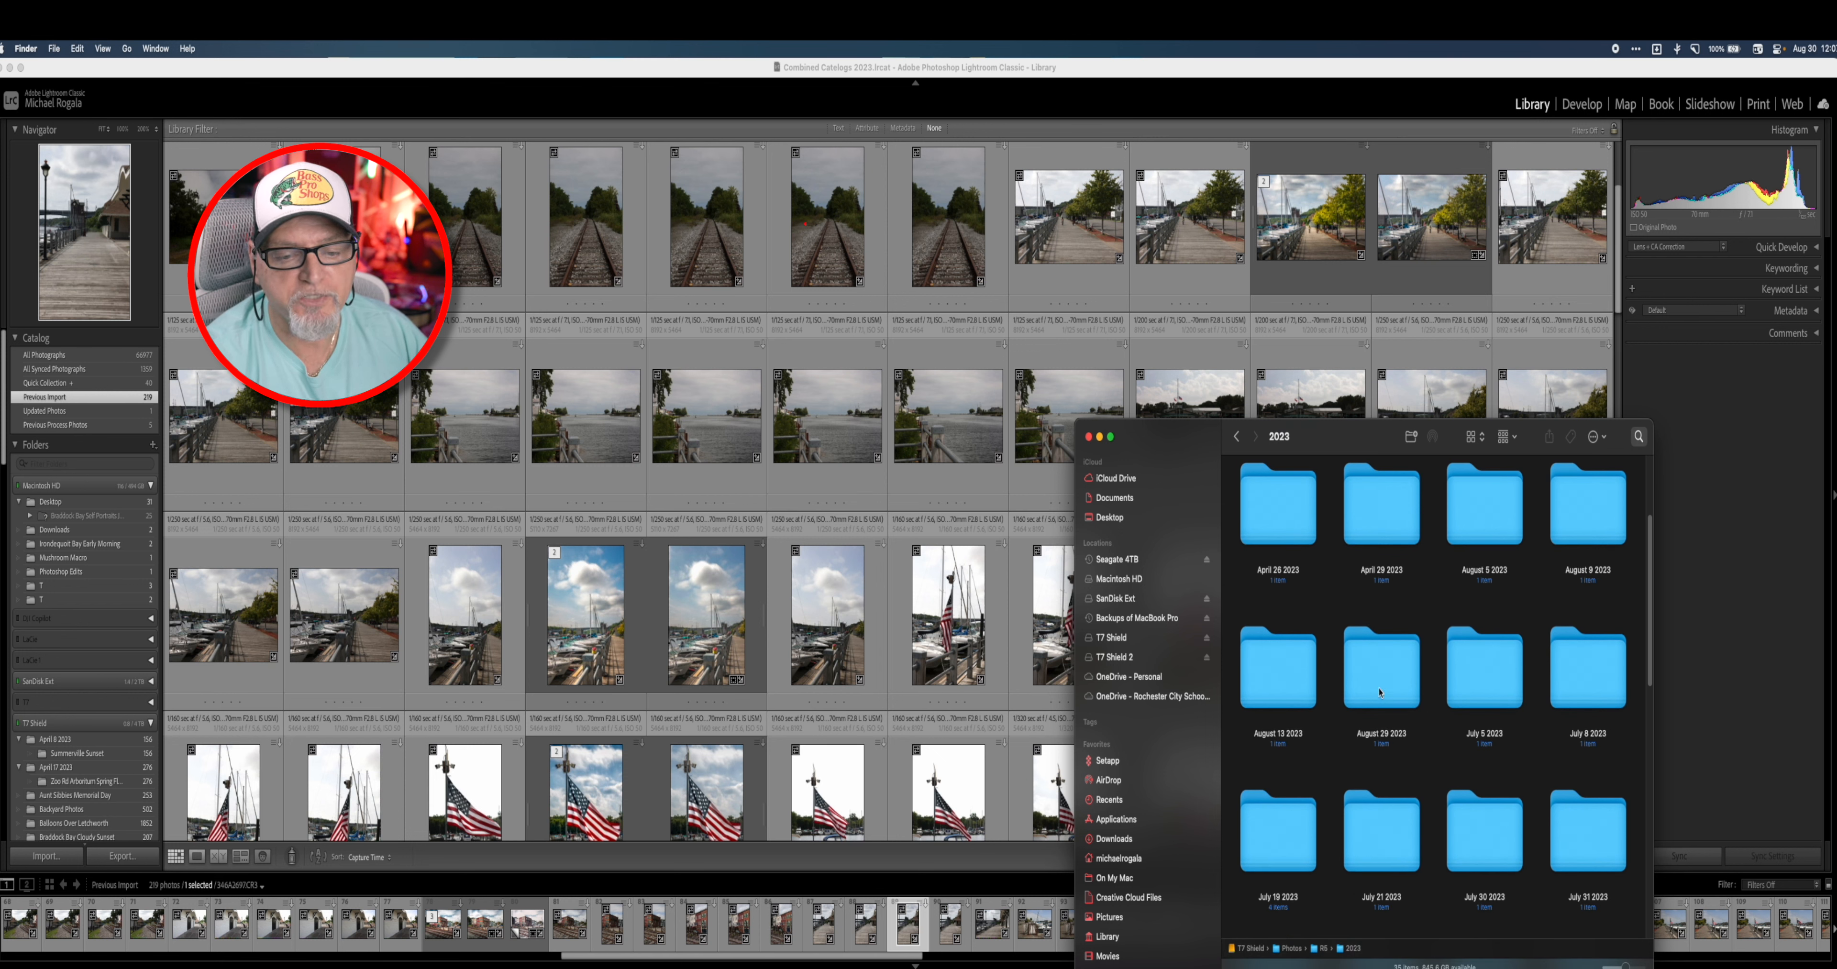
Step: Open the Charlotte Mid Day folder inside August 29 2023 and look through its CR3 photo files
double_click(1397, 672)
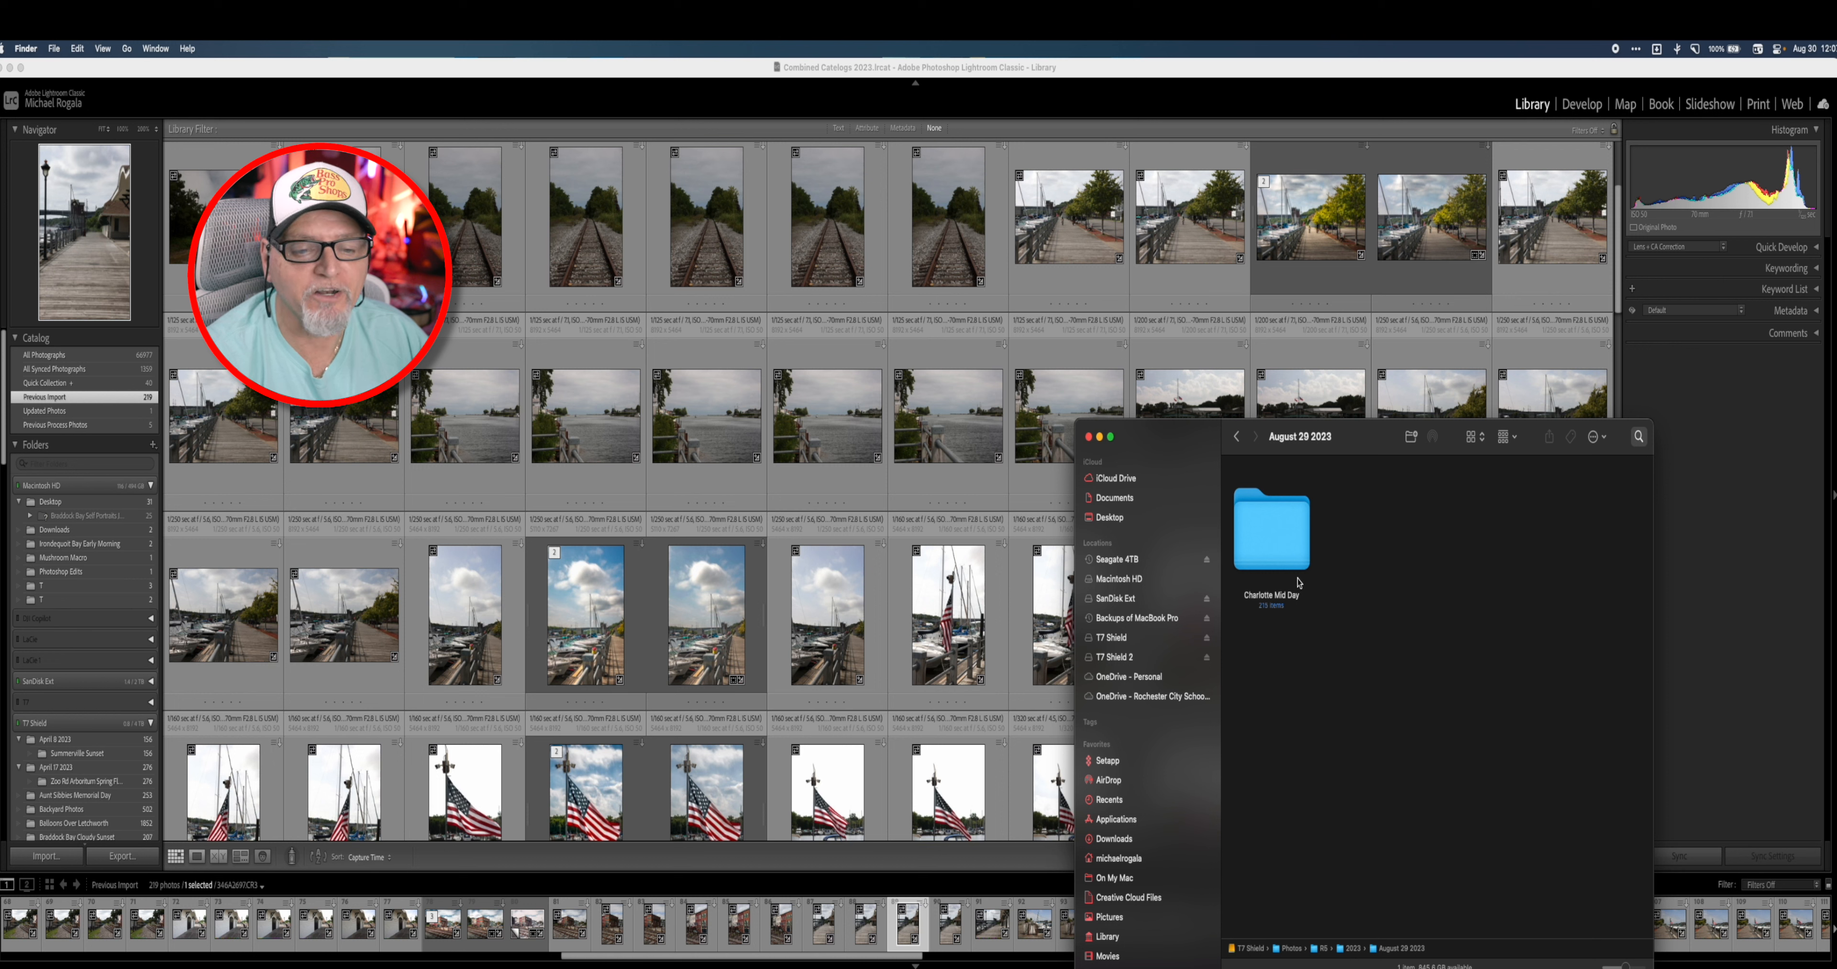
double_click(1280, 536)
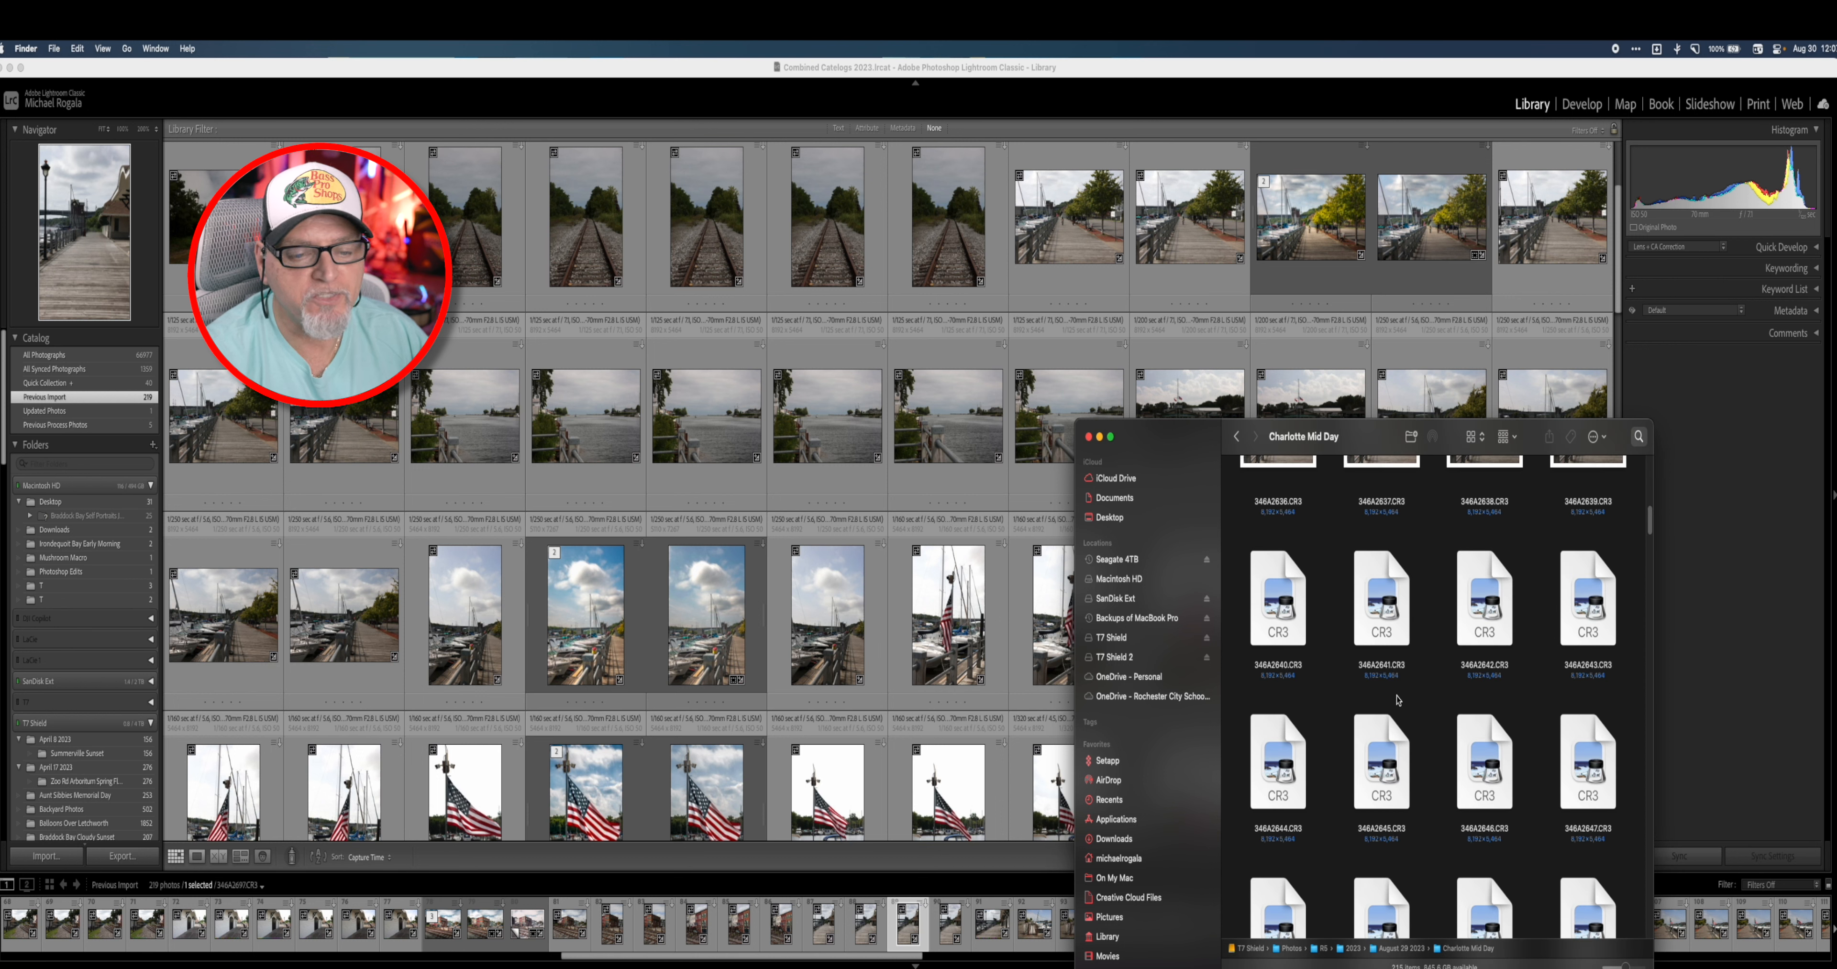
scroll(1398, 700, "up", 5)
scroll(1398, 705, "down", 3)
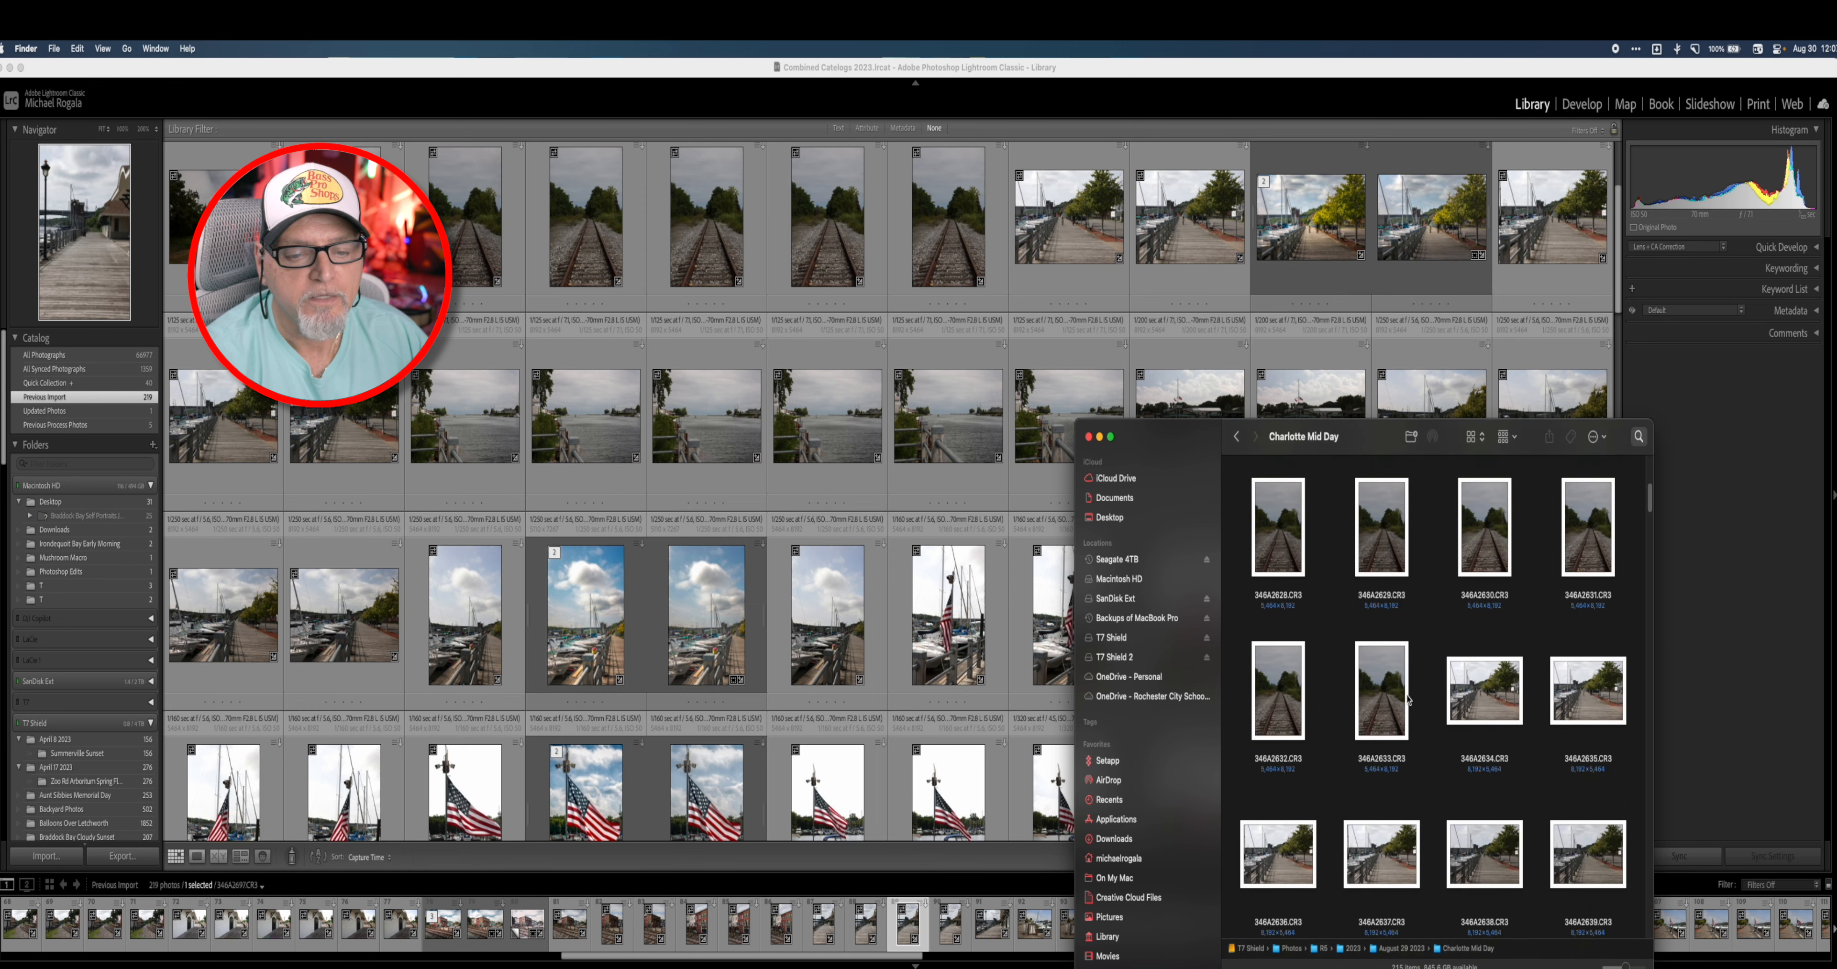
scroll(1406, 702, "down", 6)
scroll(1402, 706, "up", 3)
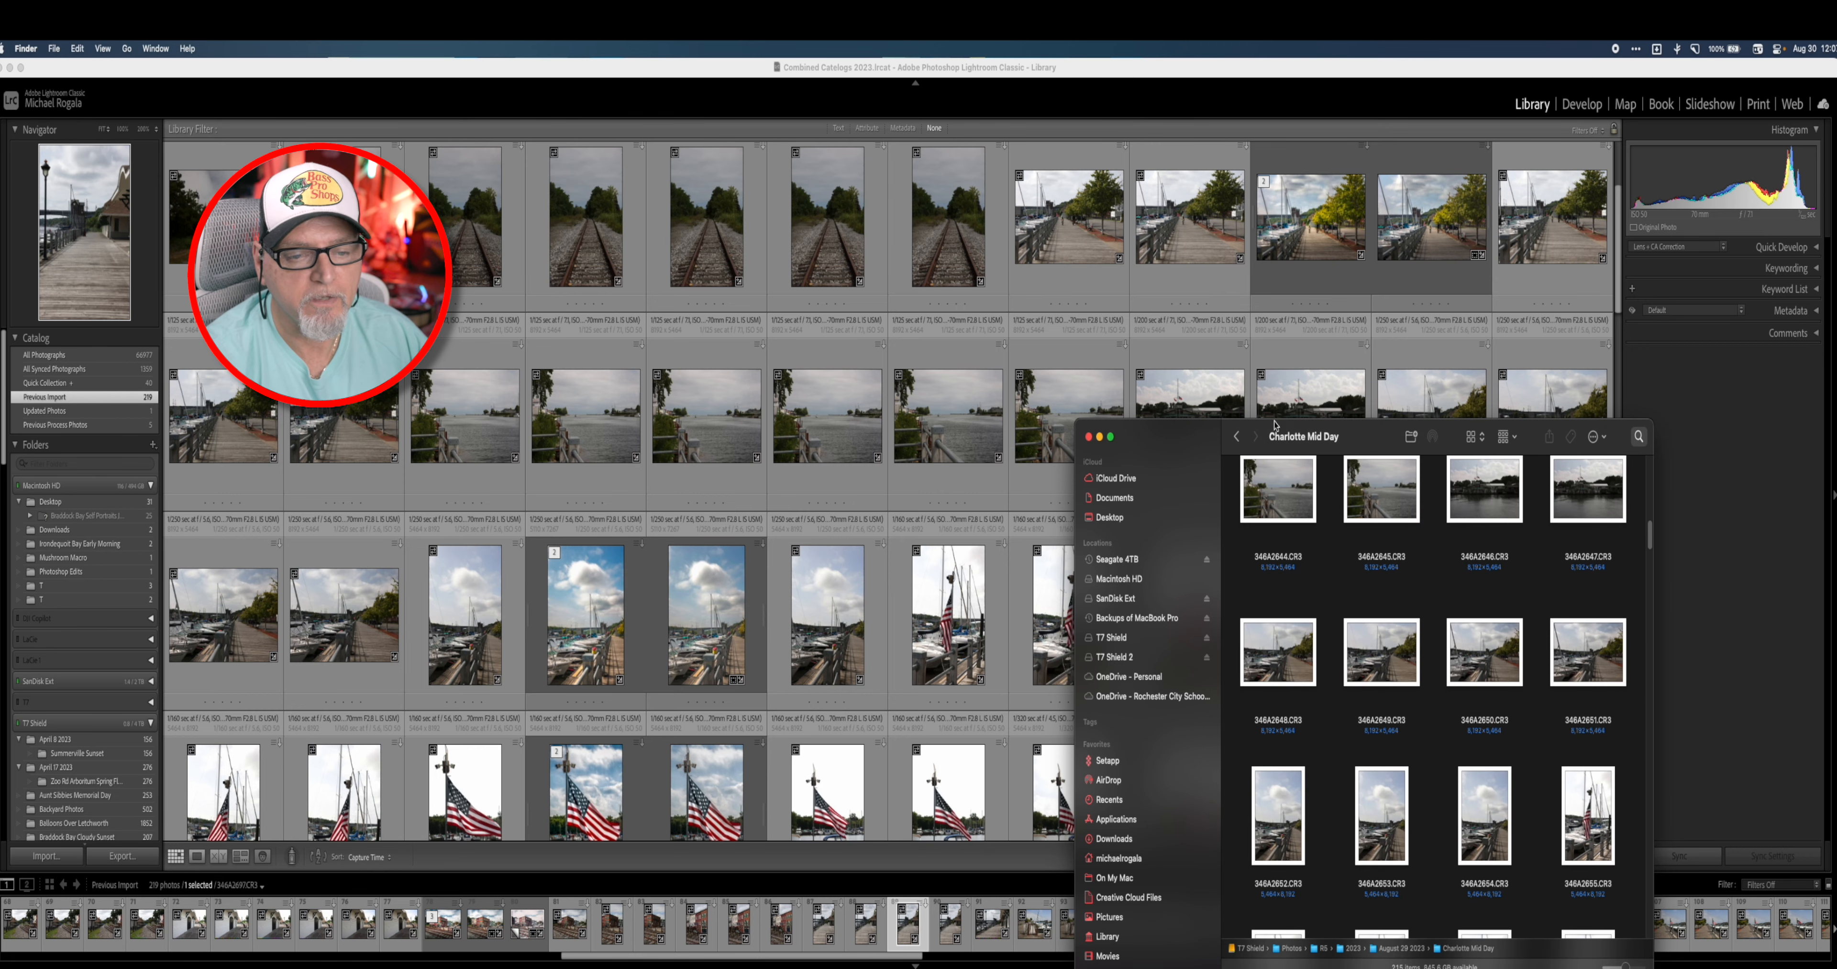
Step: Switch to Lightroom Classic, view the photo import window and leave it without importing anything
left_click(1108, 66)
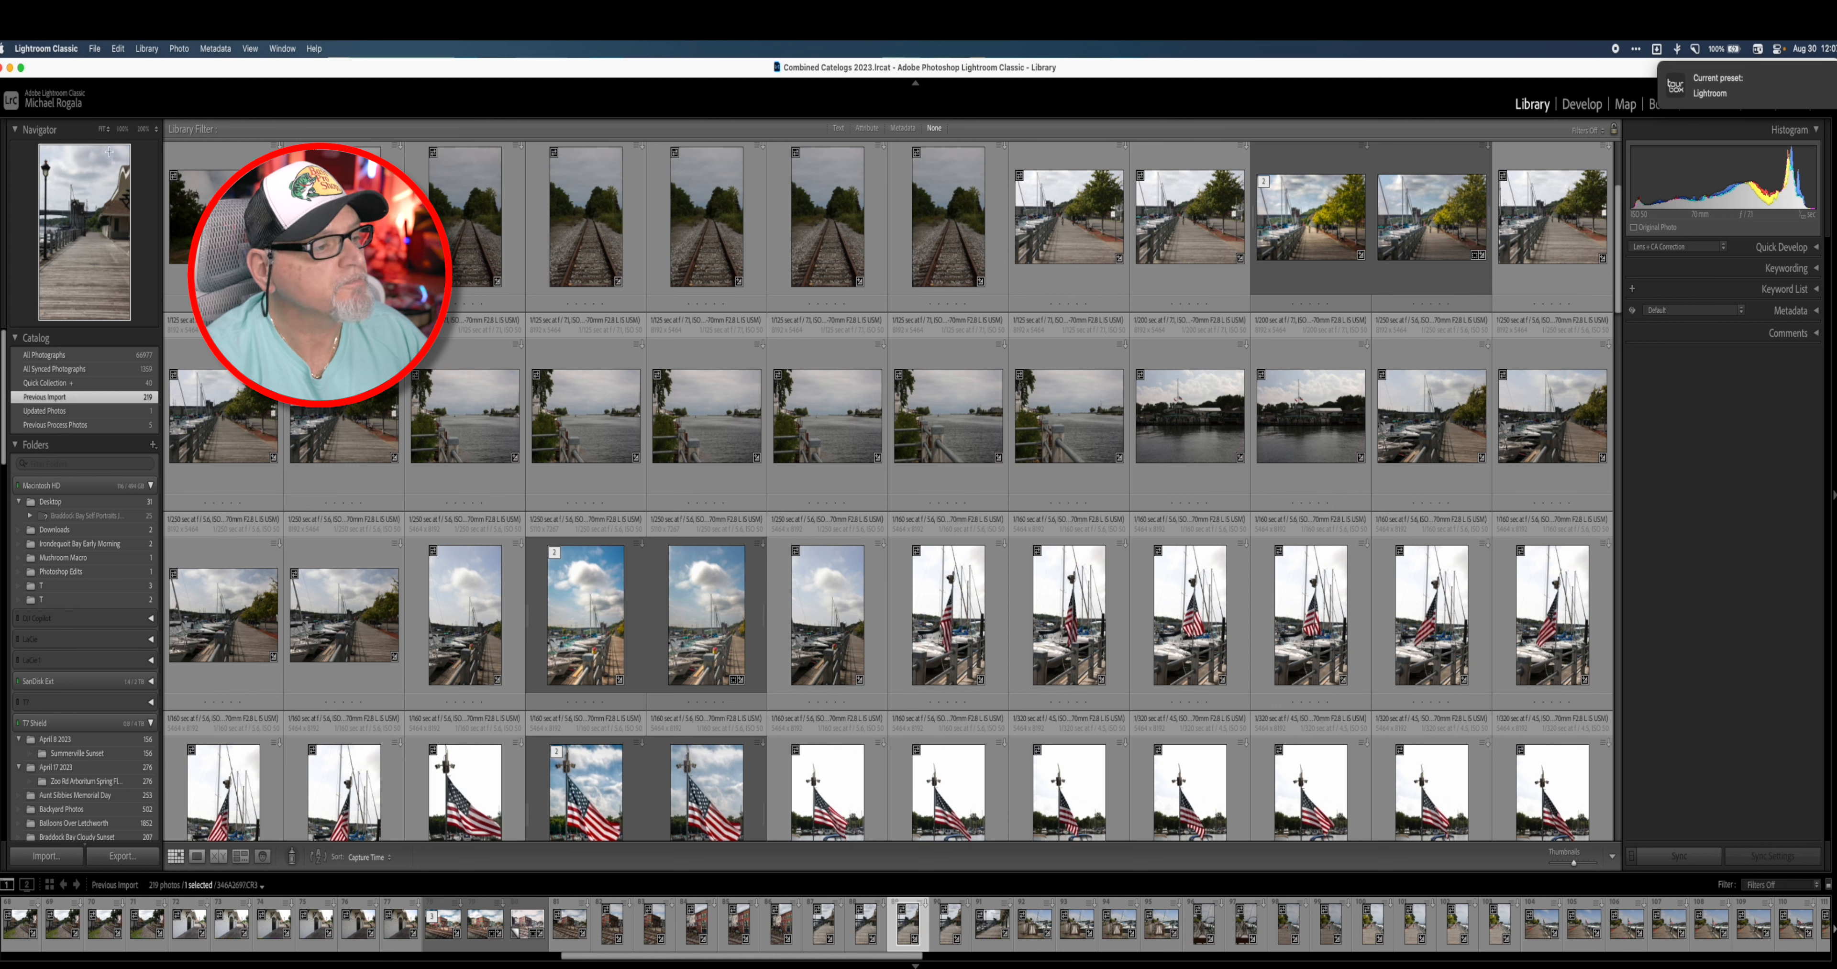
left_click(84, 851)
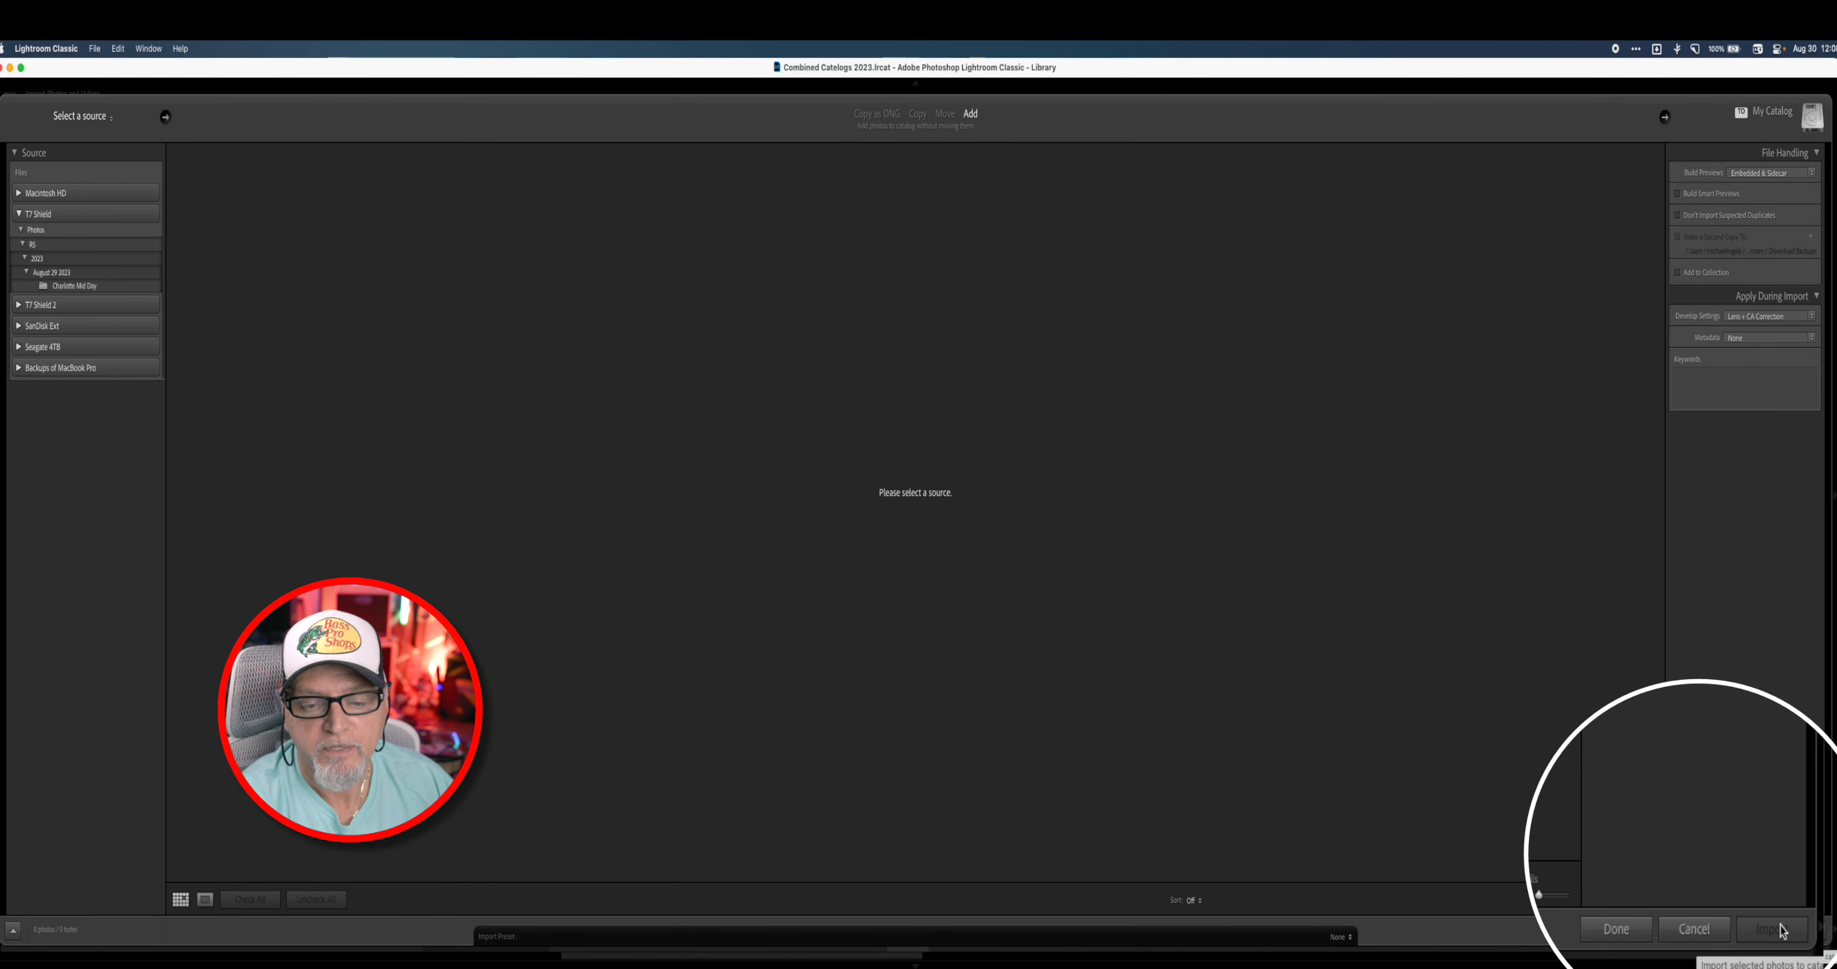
left_click(1697, 933)
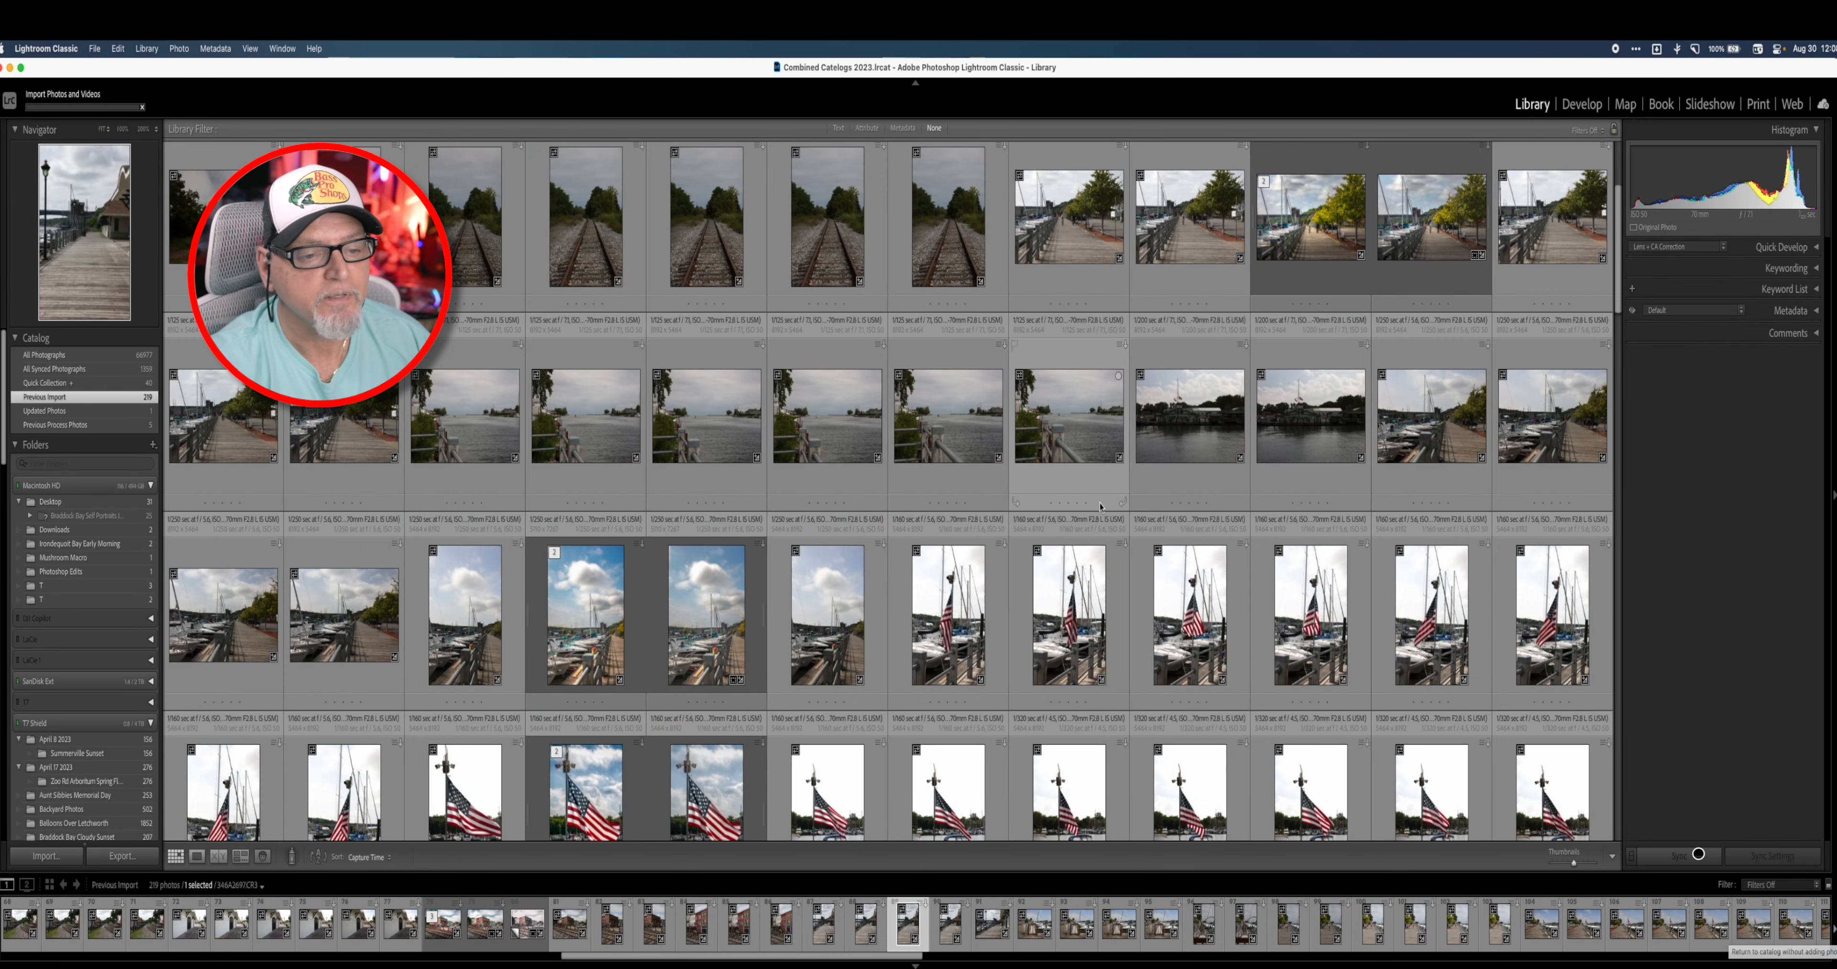
Step: Look through the Previous Import photos in the Library grid to find an image to edit
scroll(986, 317, "up", 2)
scroll(982, 330, "down", 5)
scroll(983, 331, "up", 5)
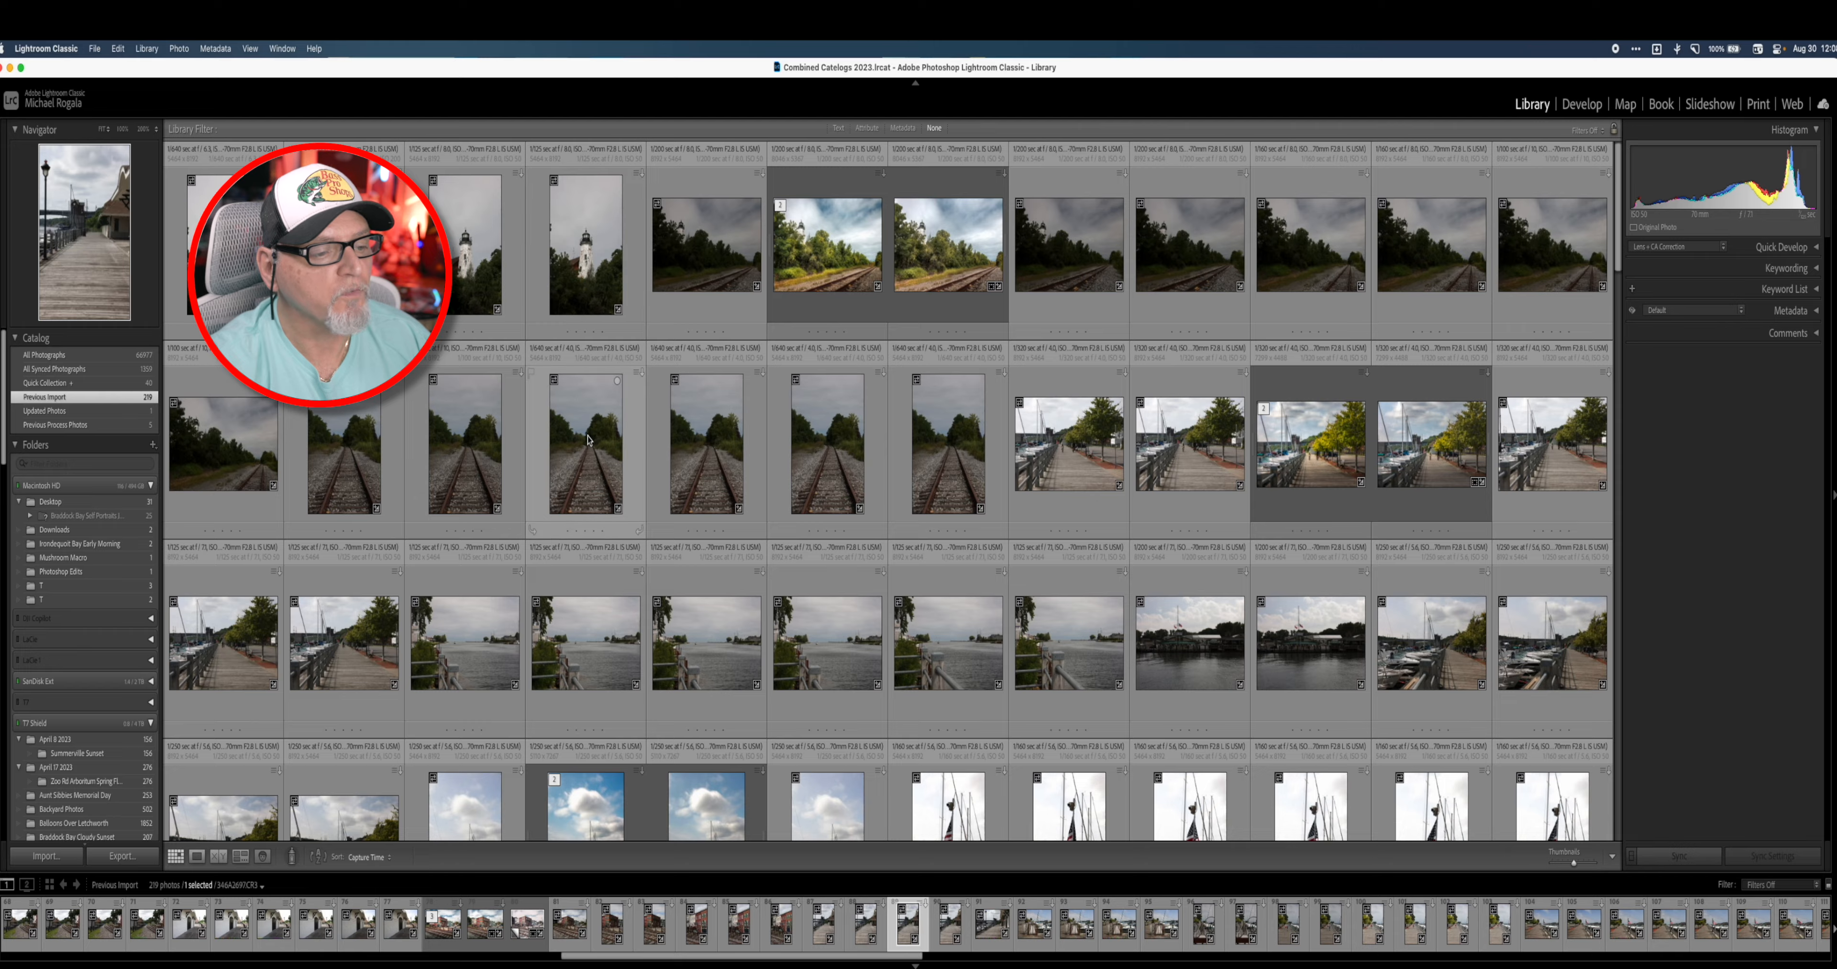
scroll(599, 469, "down", 5)
scroll(599, 469, "up", 5)
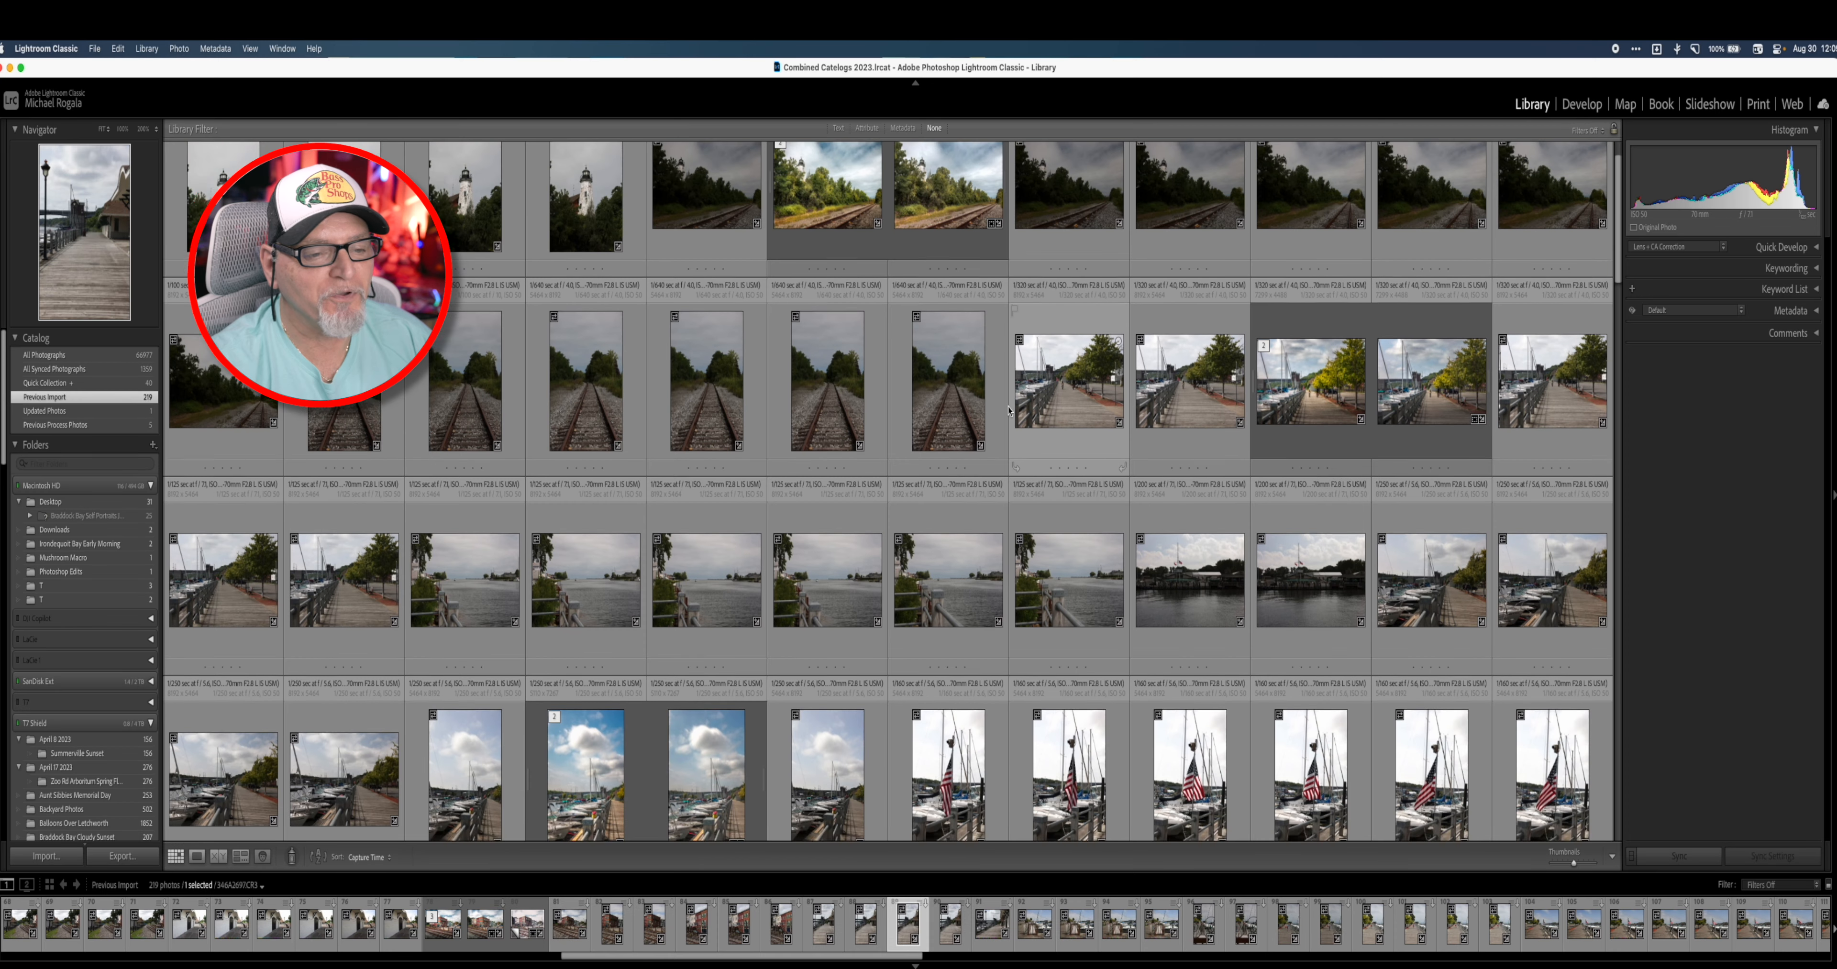
scroll(1009, 410, "up", 1)
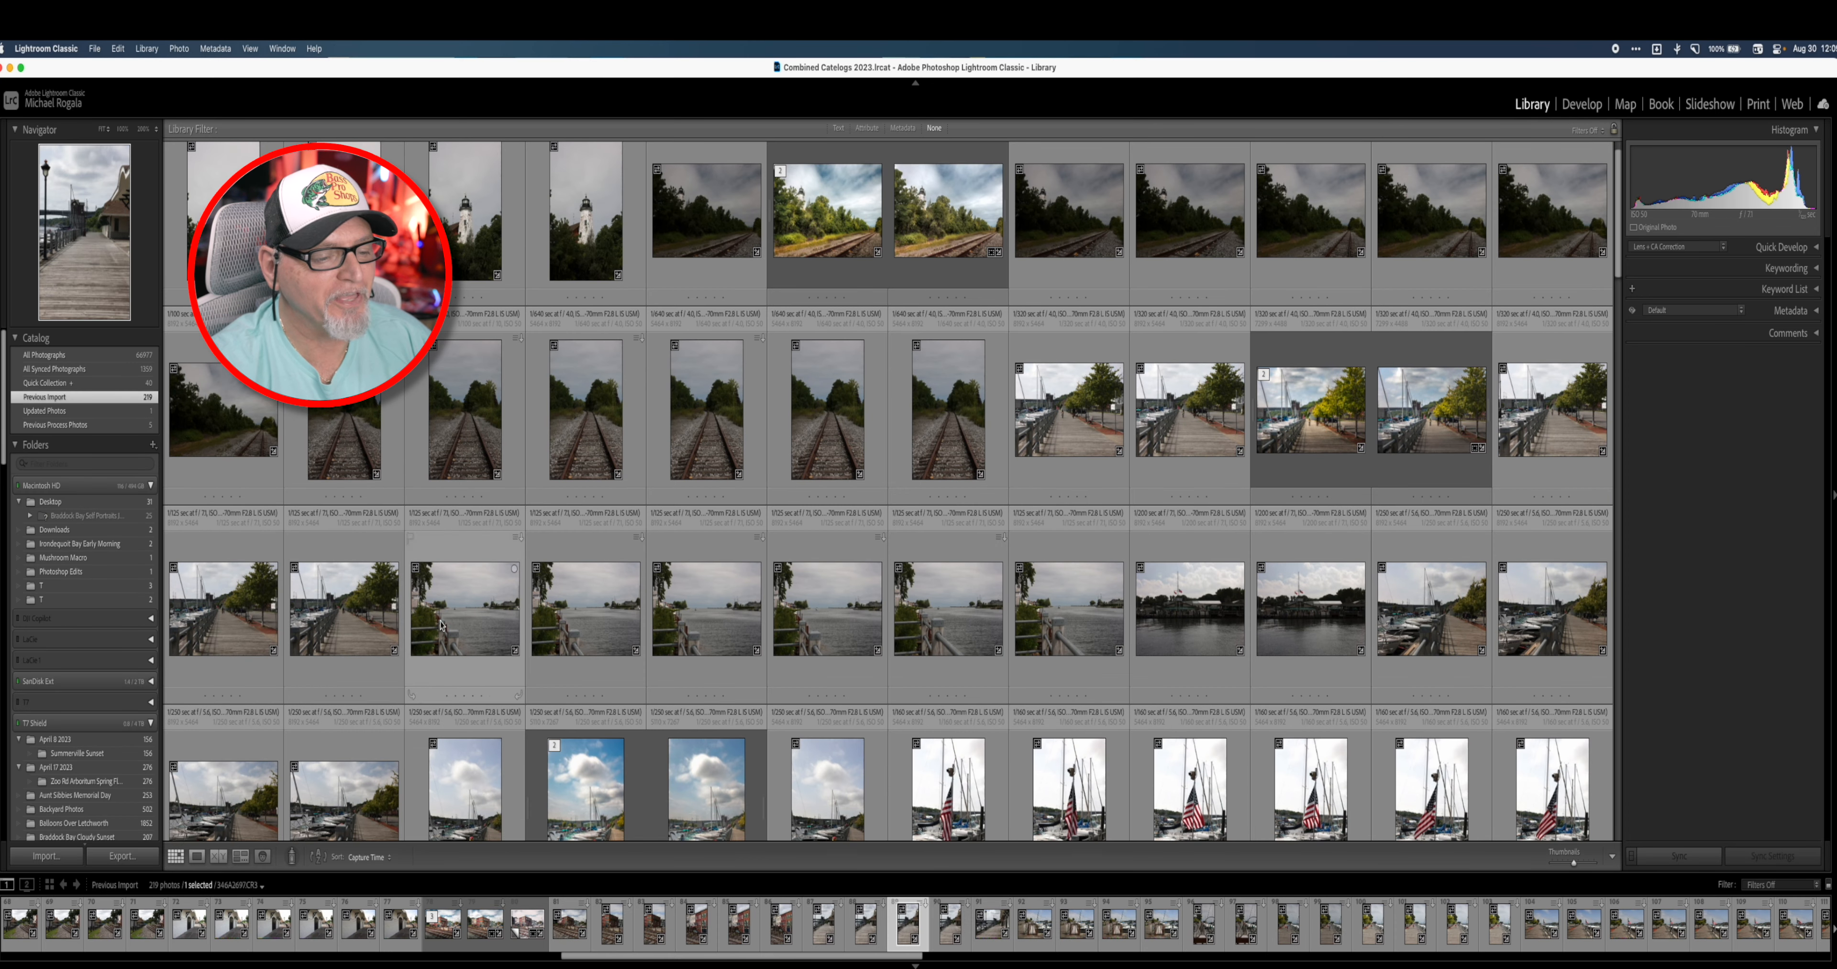
scroll(891, 549, "down", 3)
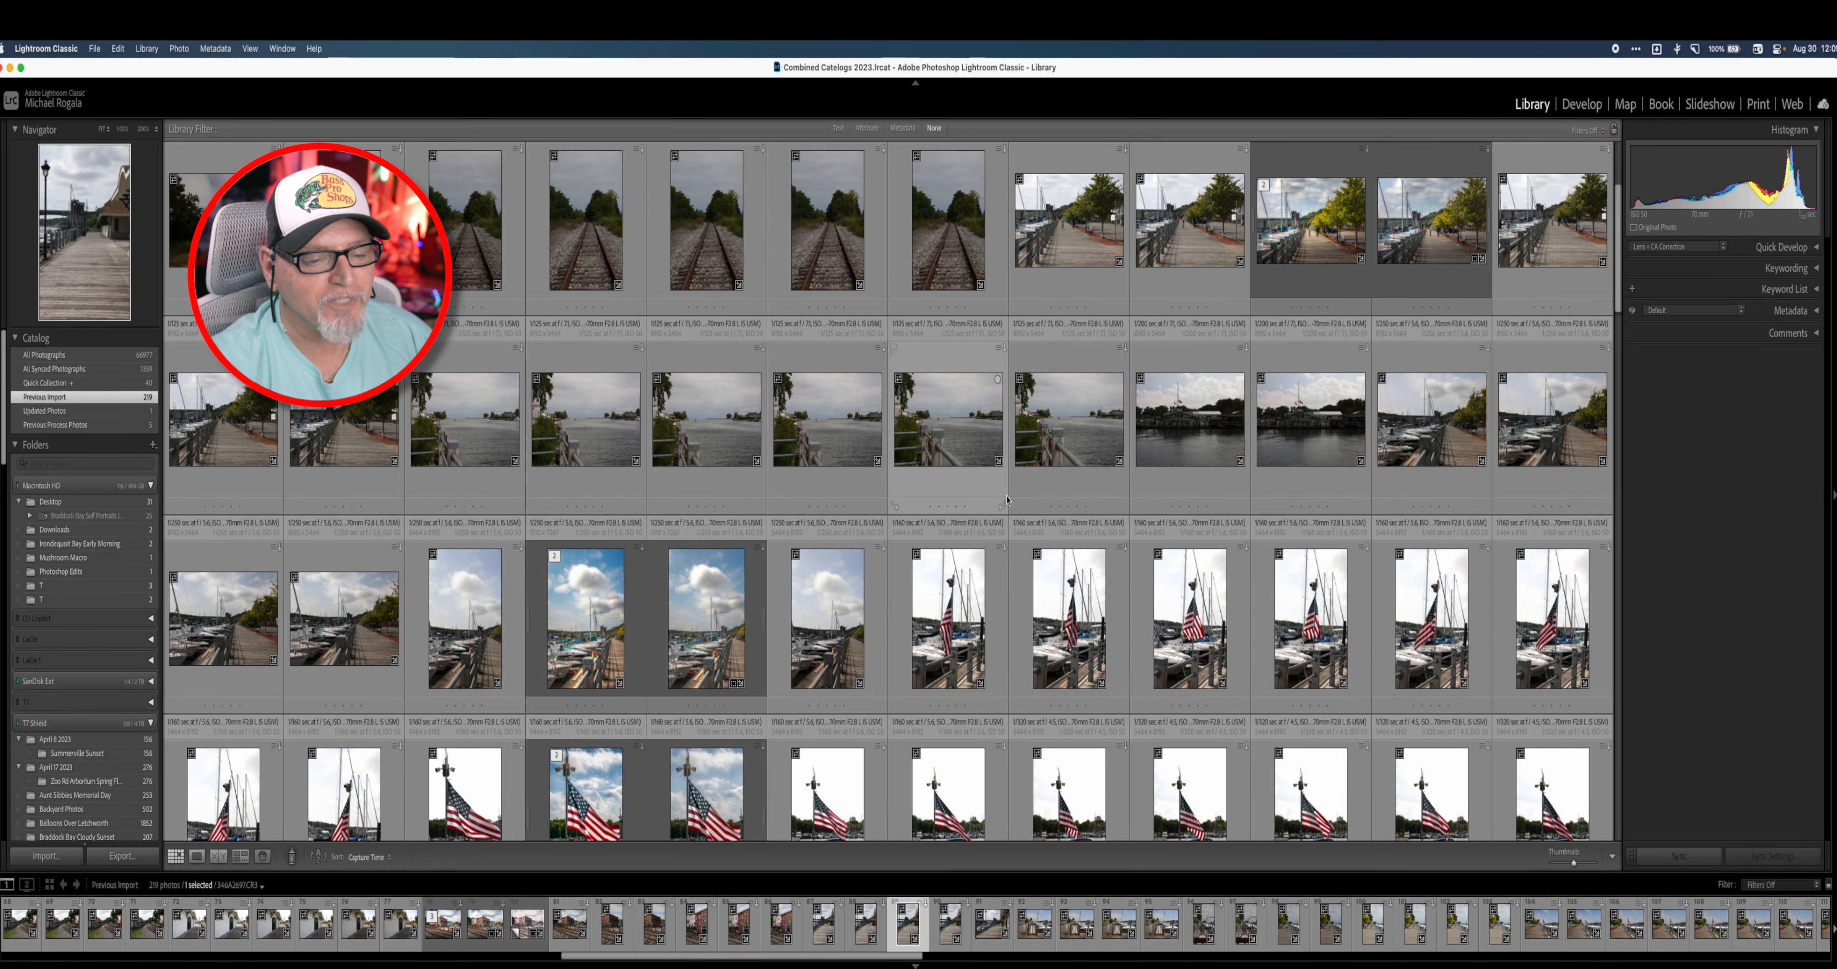
scroll(1070, 622, "down", 3)
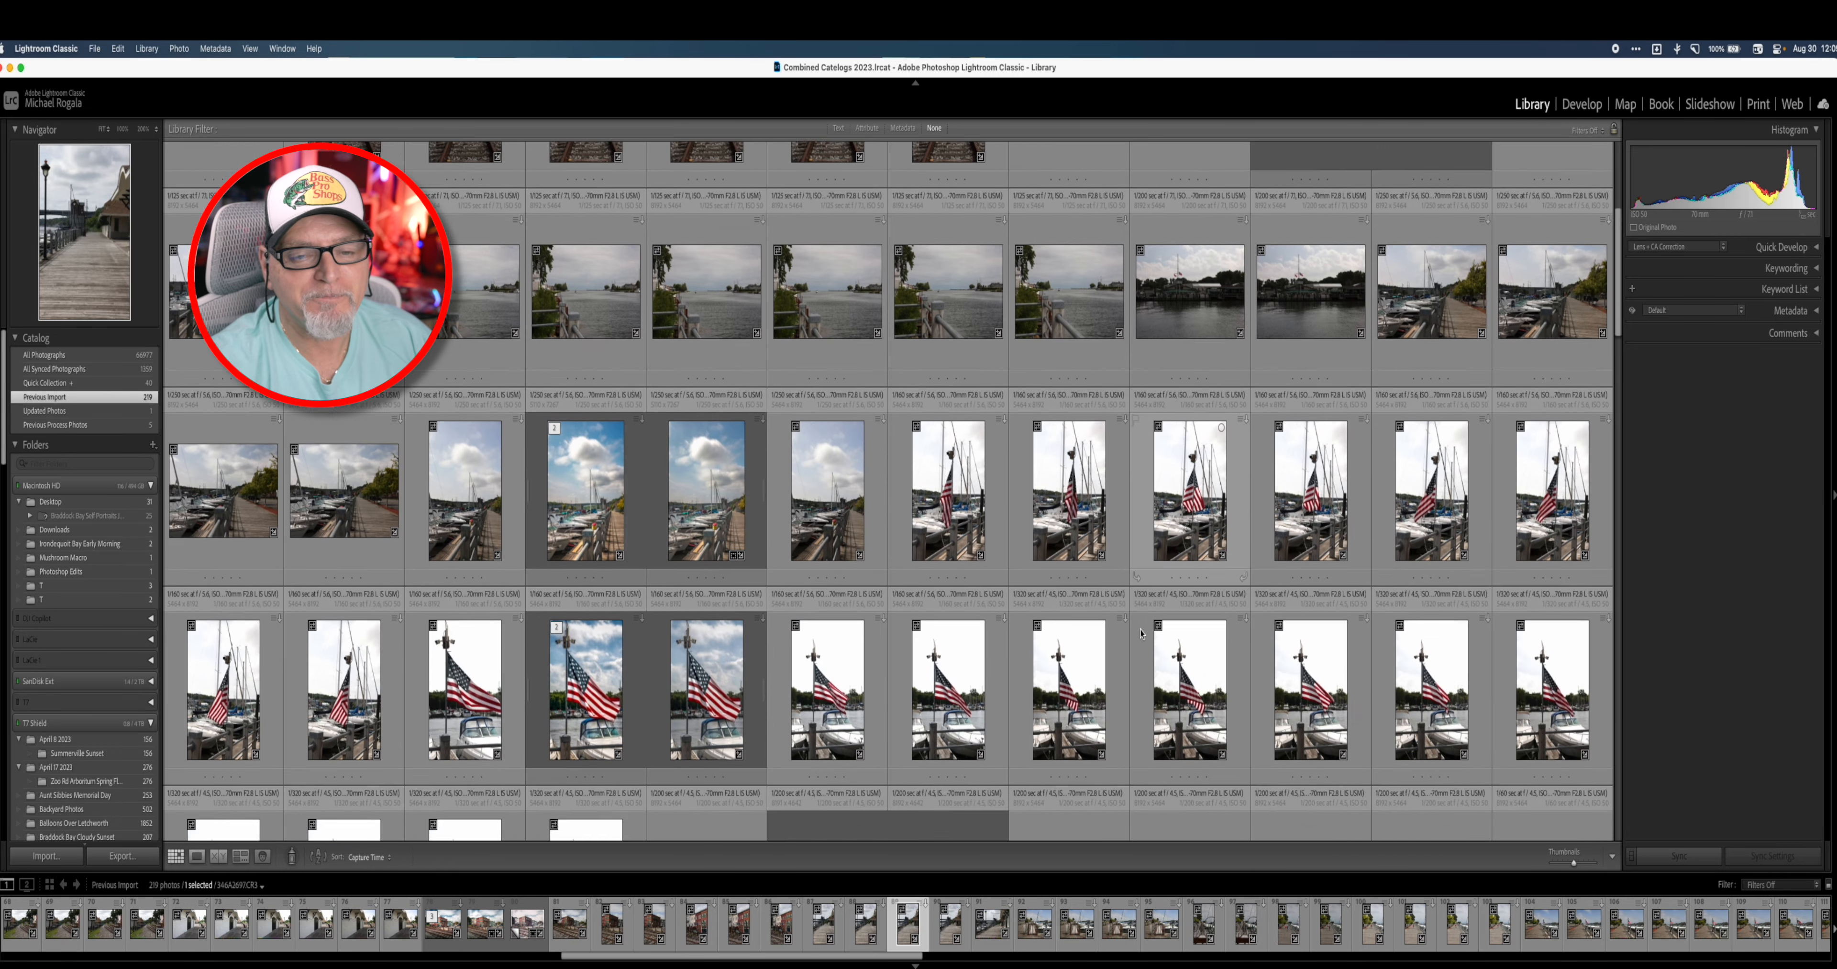
scroll(1141, 633, "down", 2)
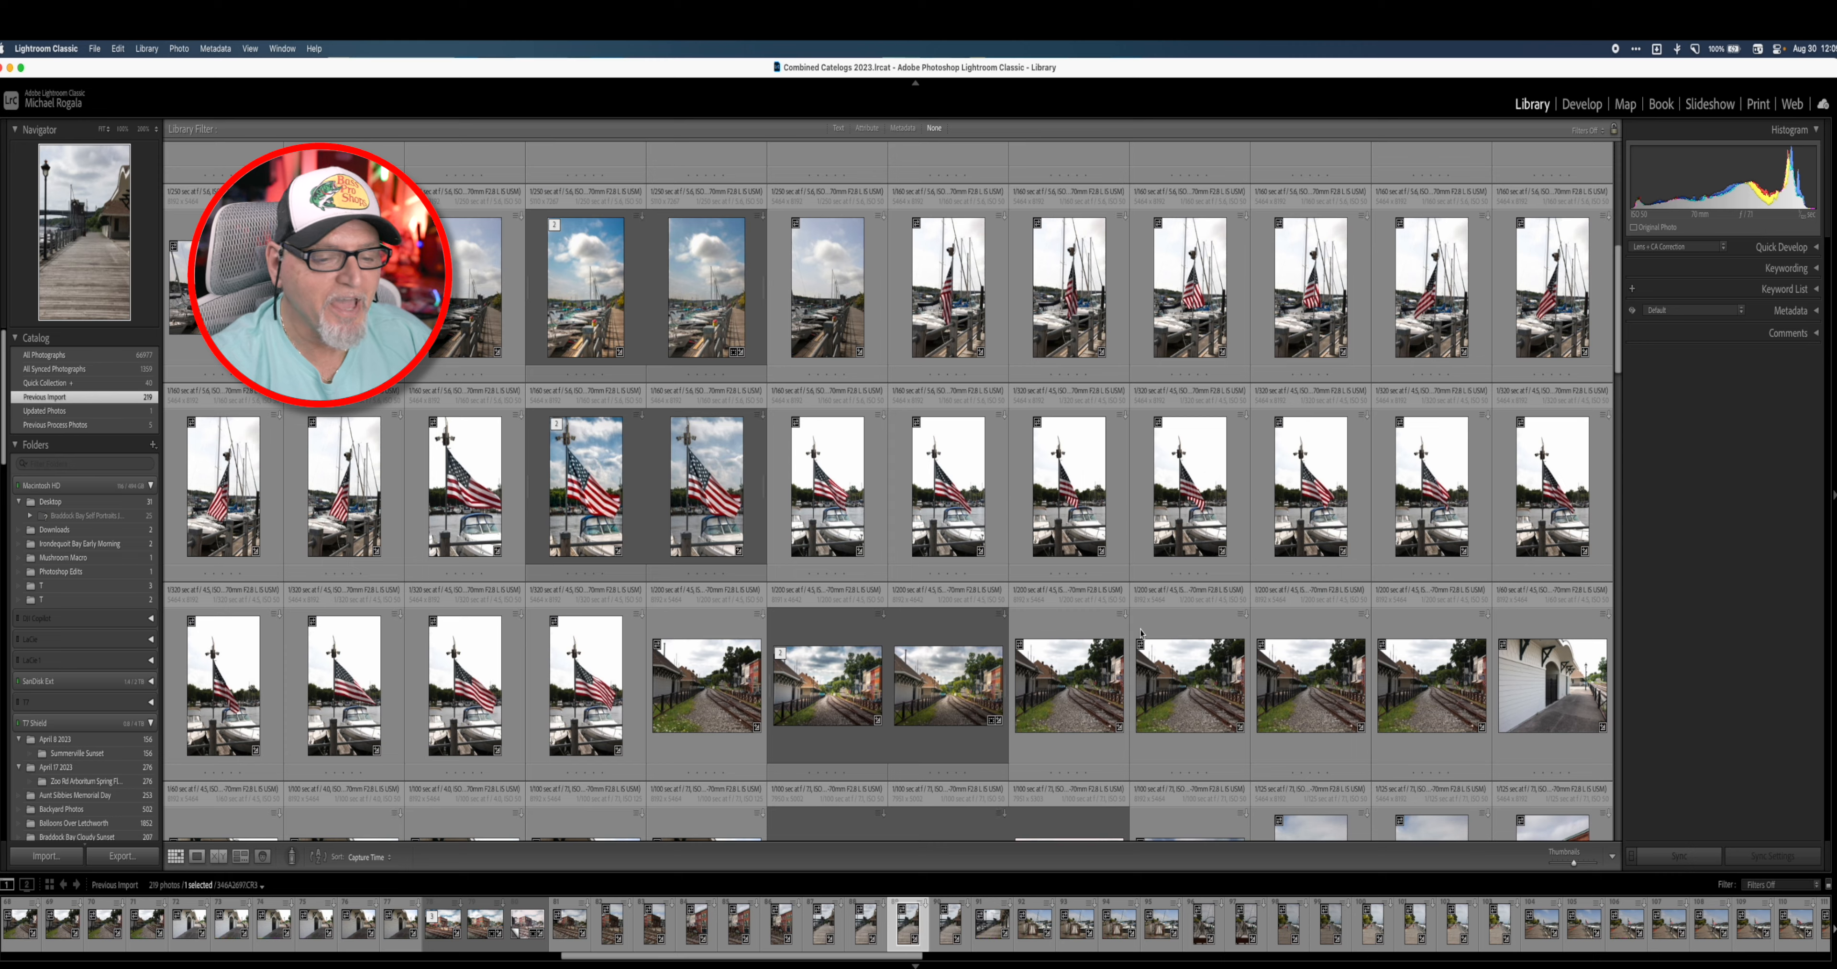
scroll(1141, 633, "down", 5)
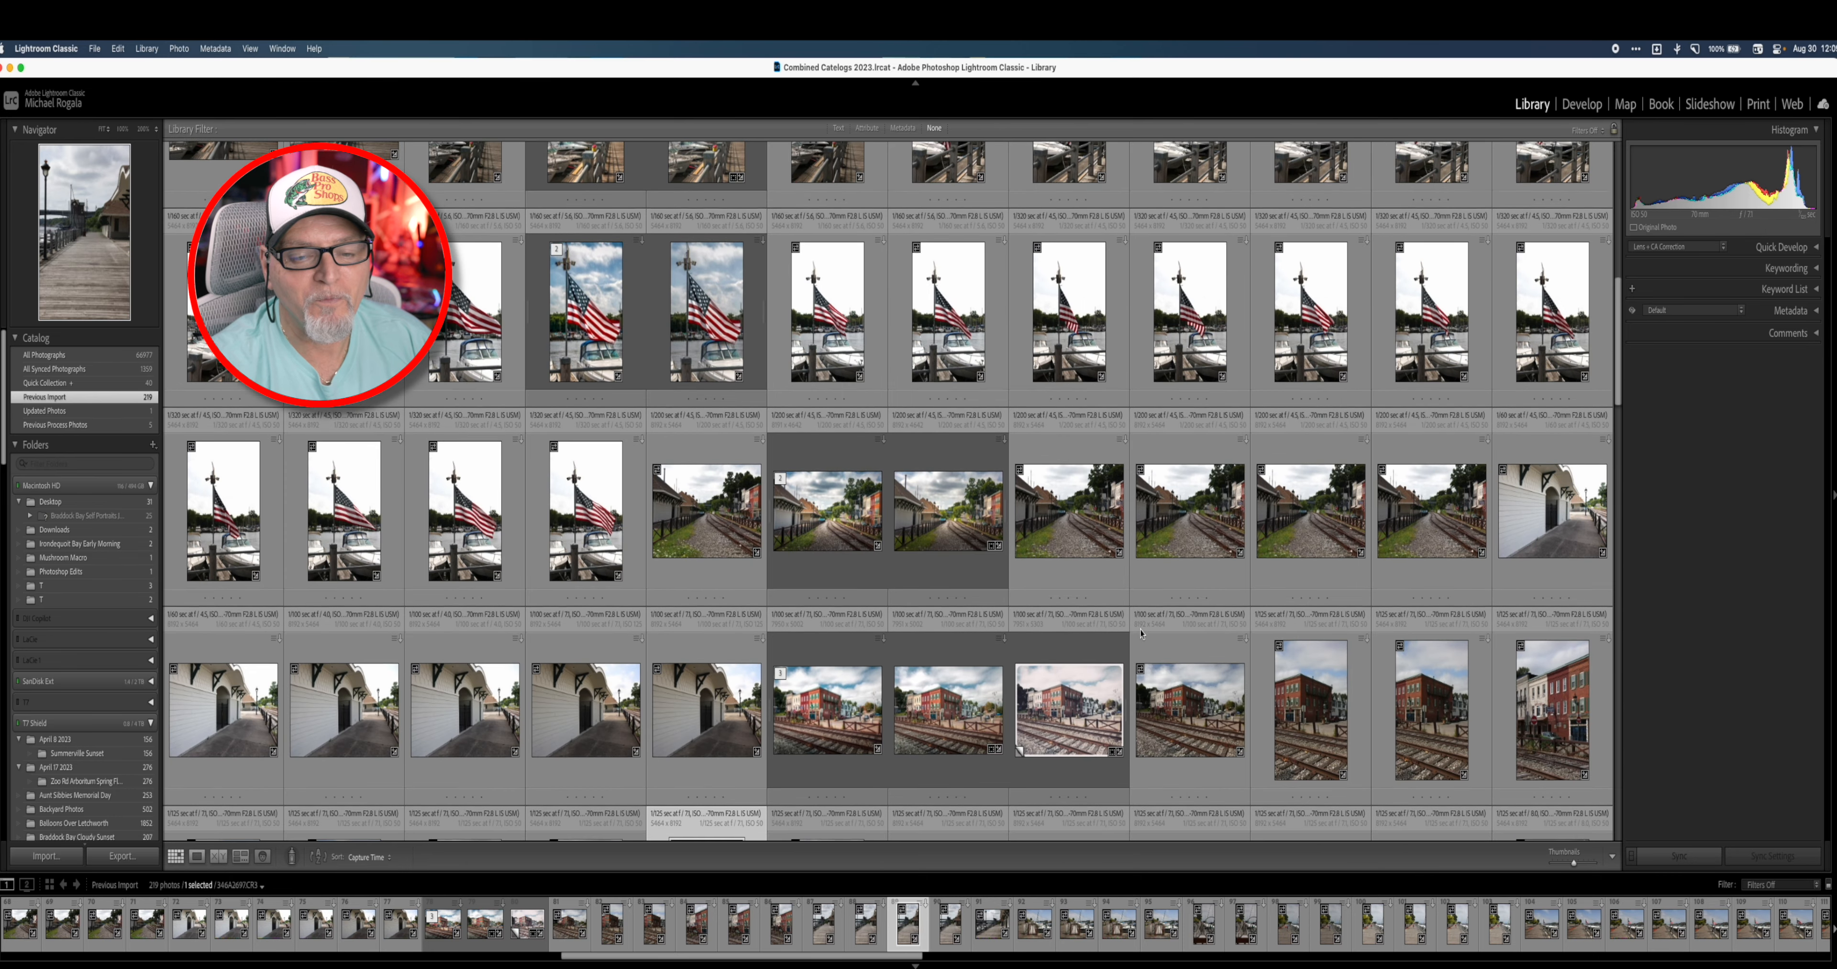
scroll(1140, 633, "down", 2)
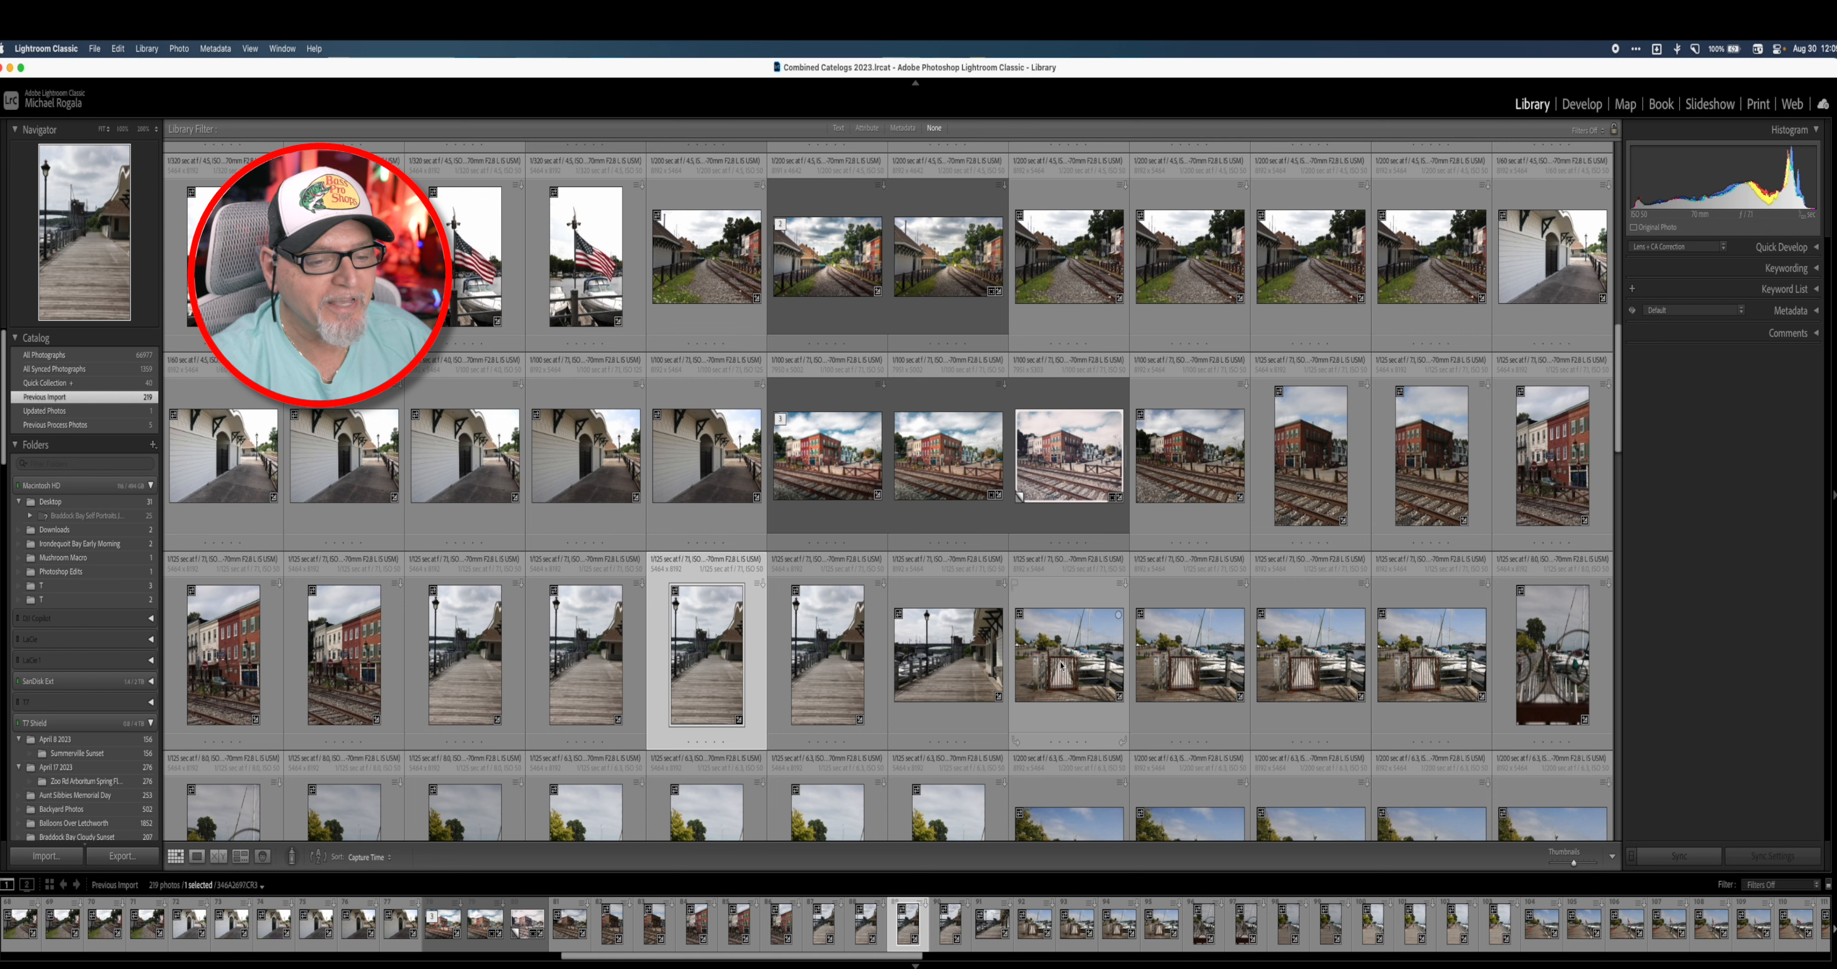
scroll(1117, 663, "down", 3)
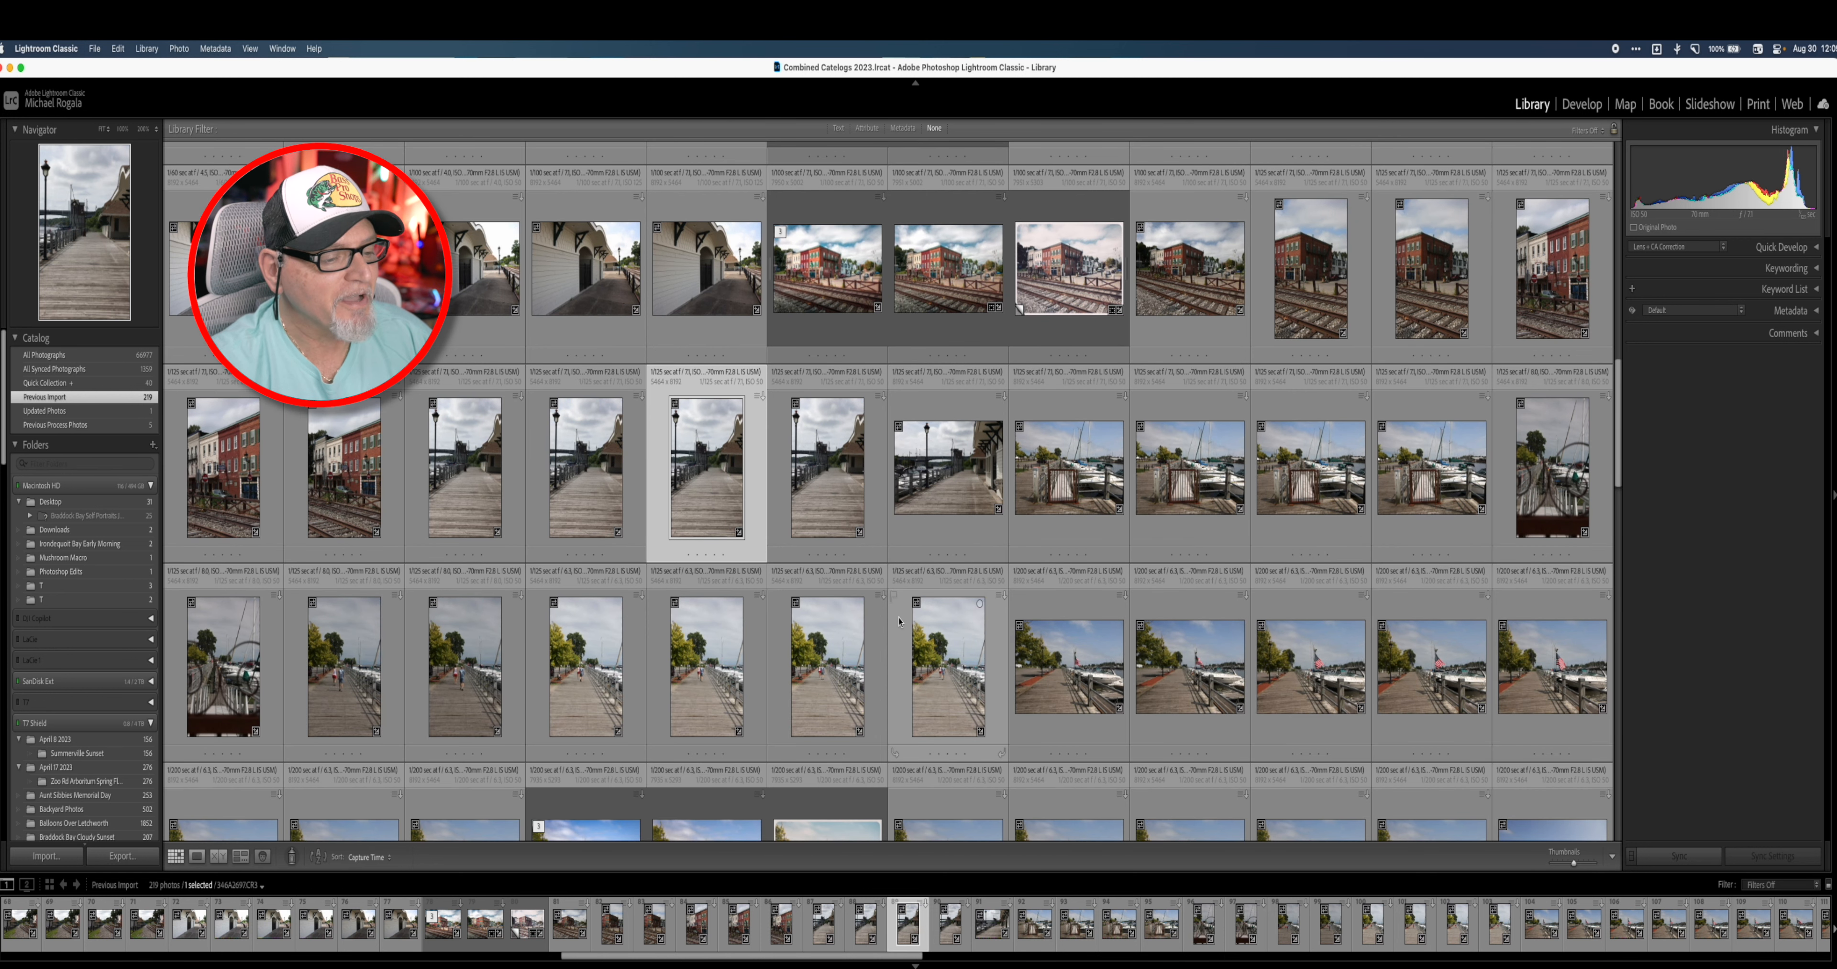
scroll(900, 622, "down", 7)
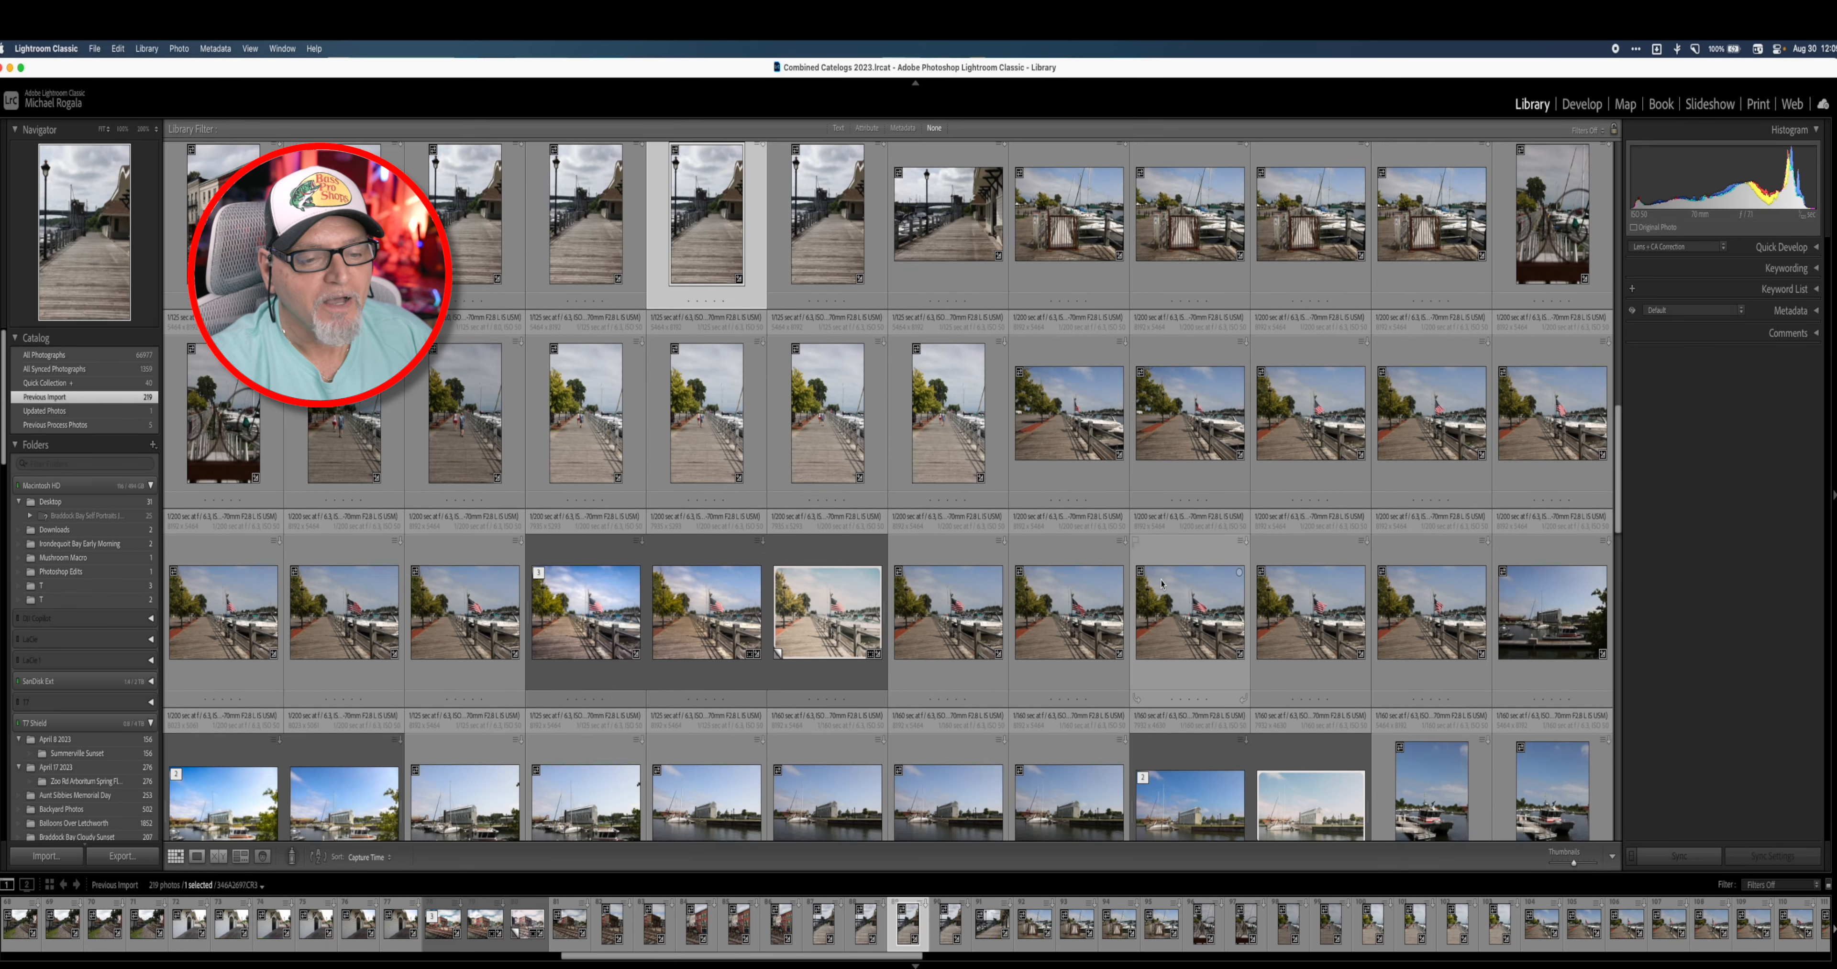
scroll(1163, 586, "down", 4)
scroll(1159, 587, "down", 4)
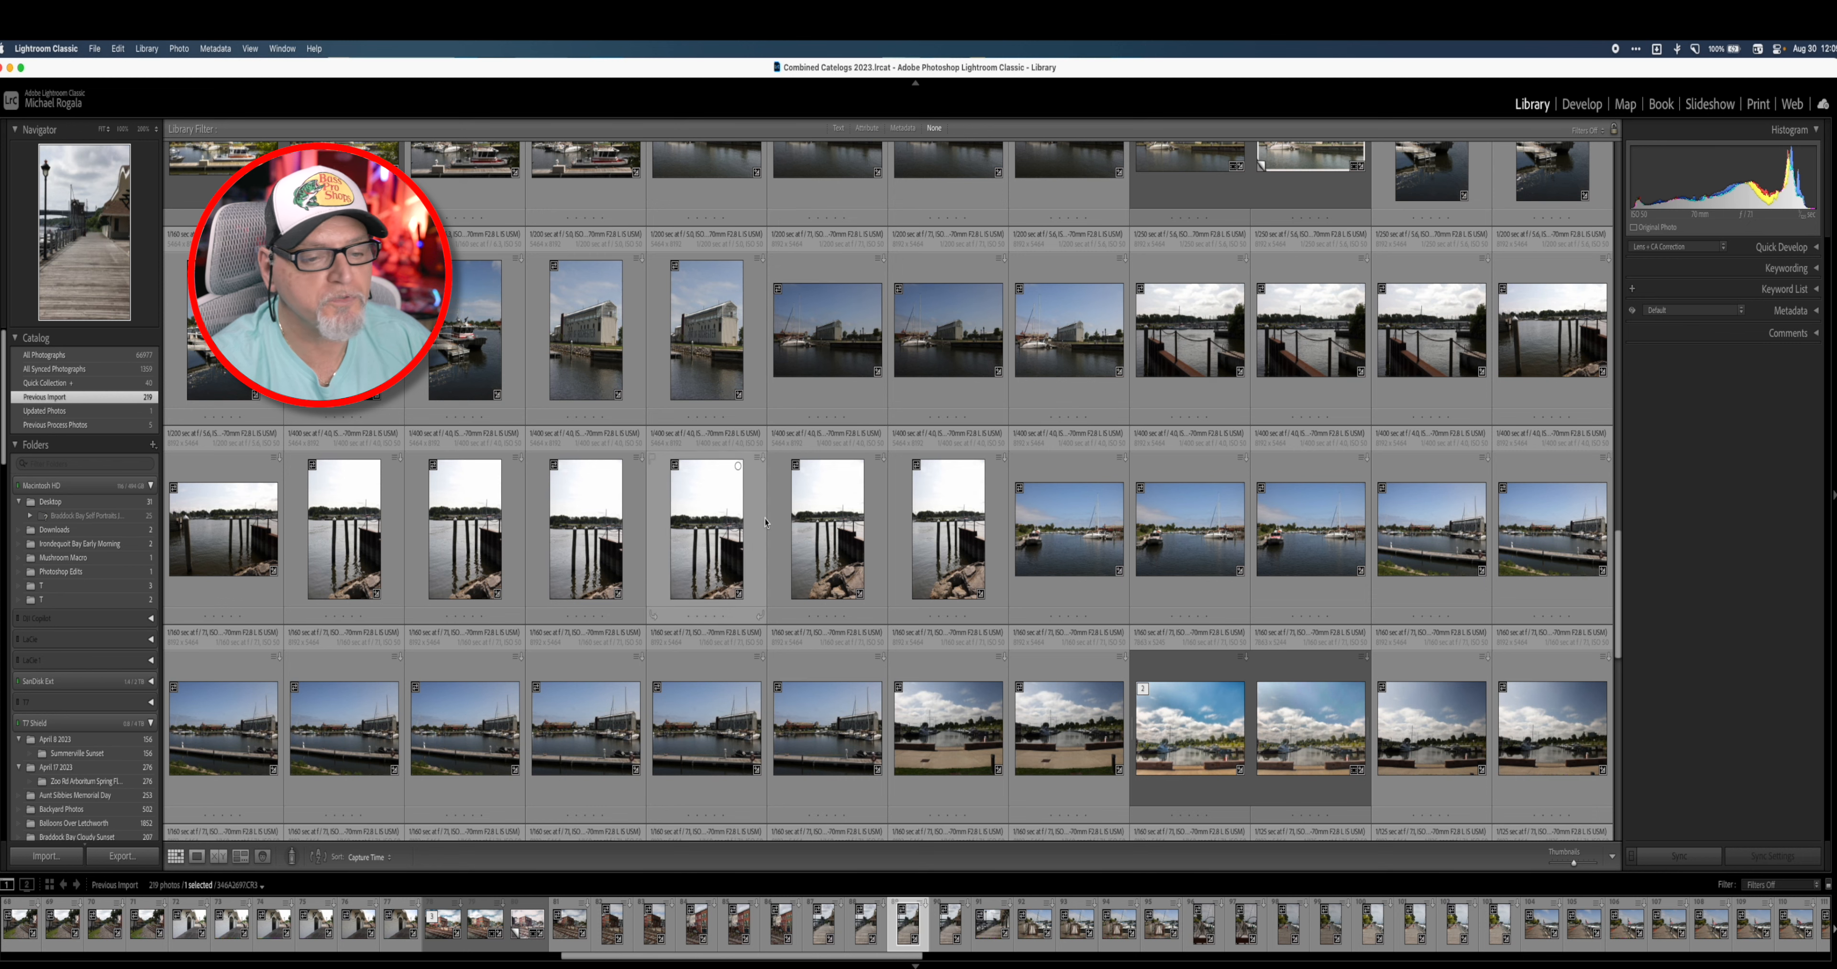
scroll(1127, 599, "down", 2)
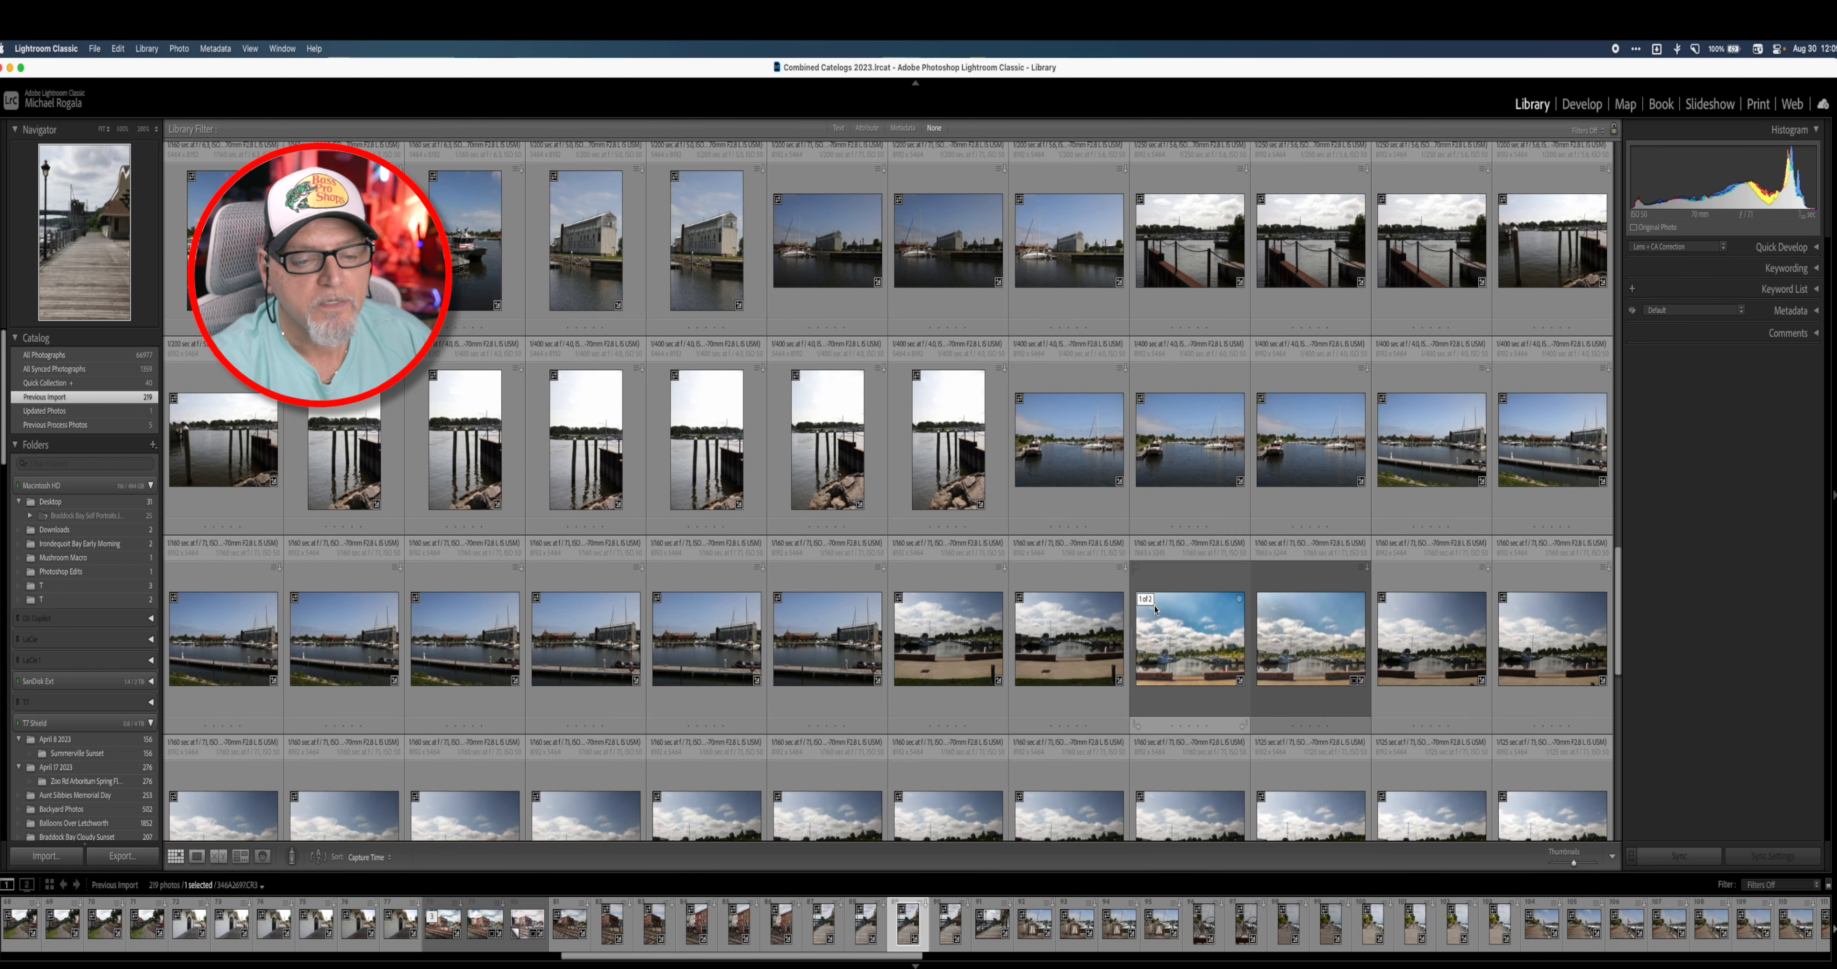
scroll(1075, 606, "down", 3)
scroll(1075, 606, "up", 5)
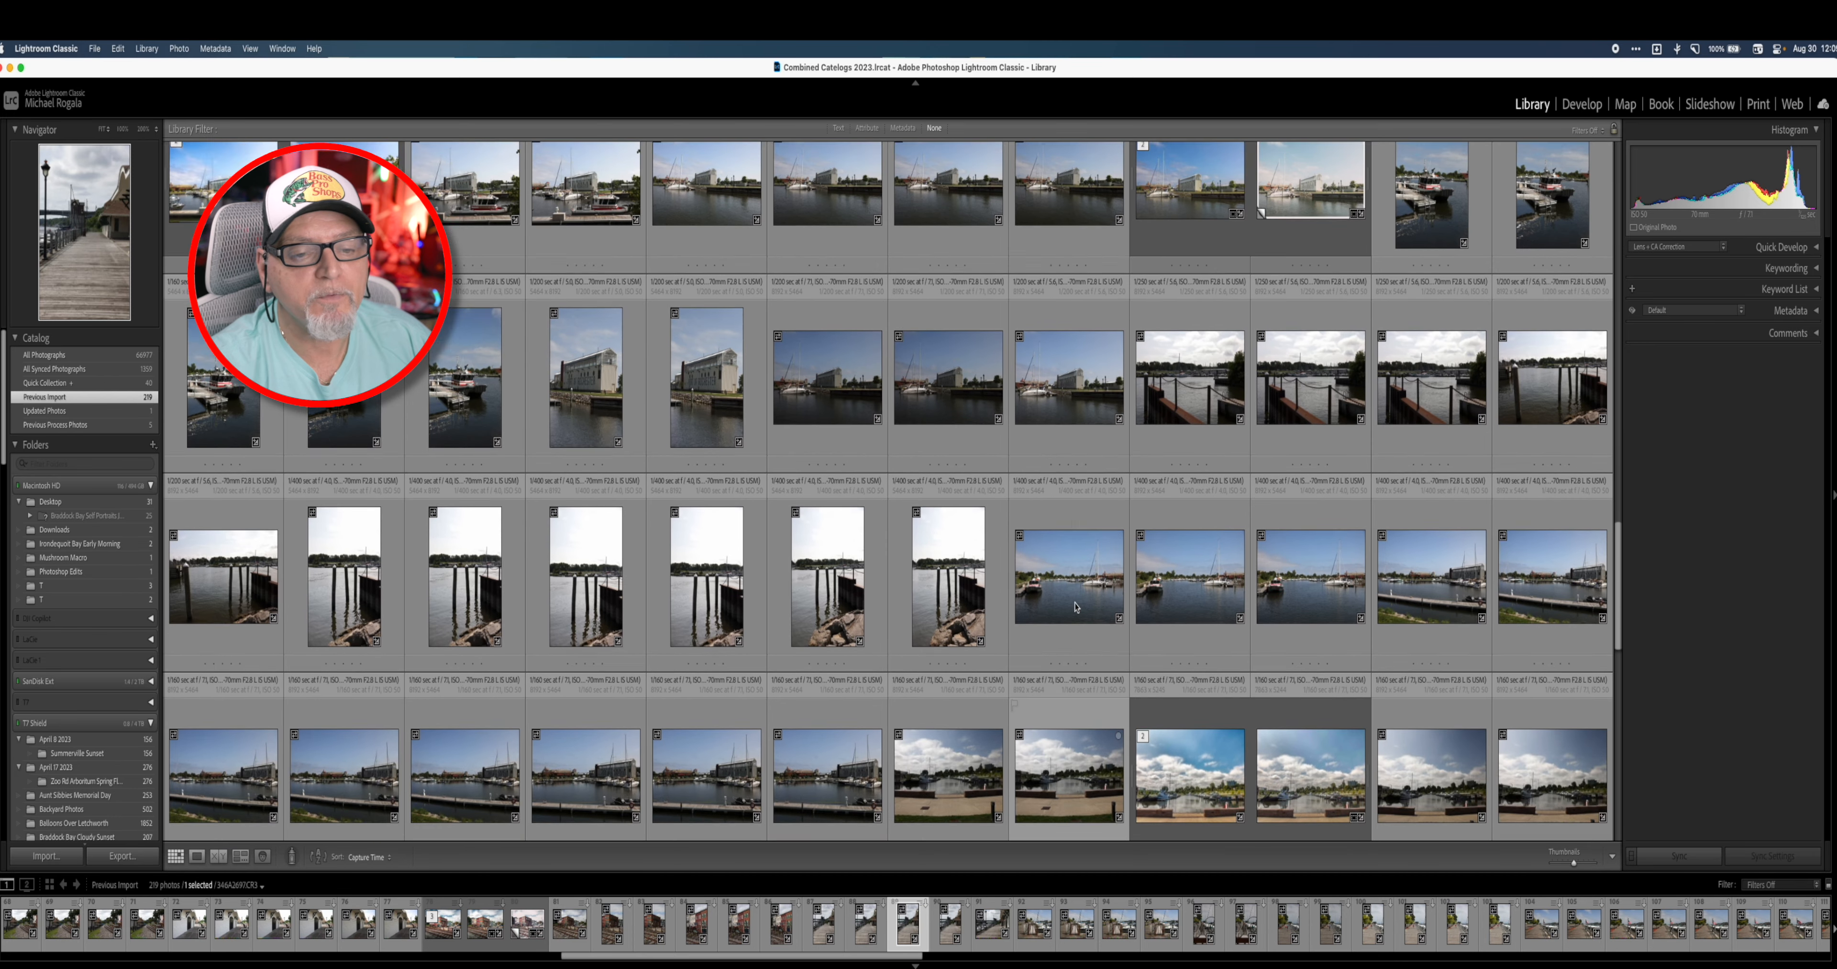
scroll(1076, 606, "up", 3)
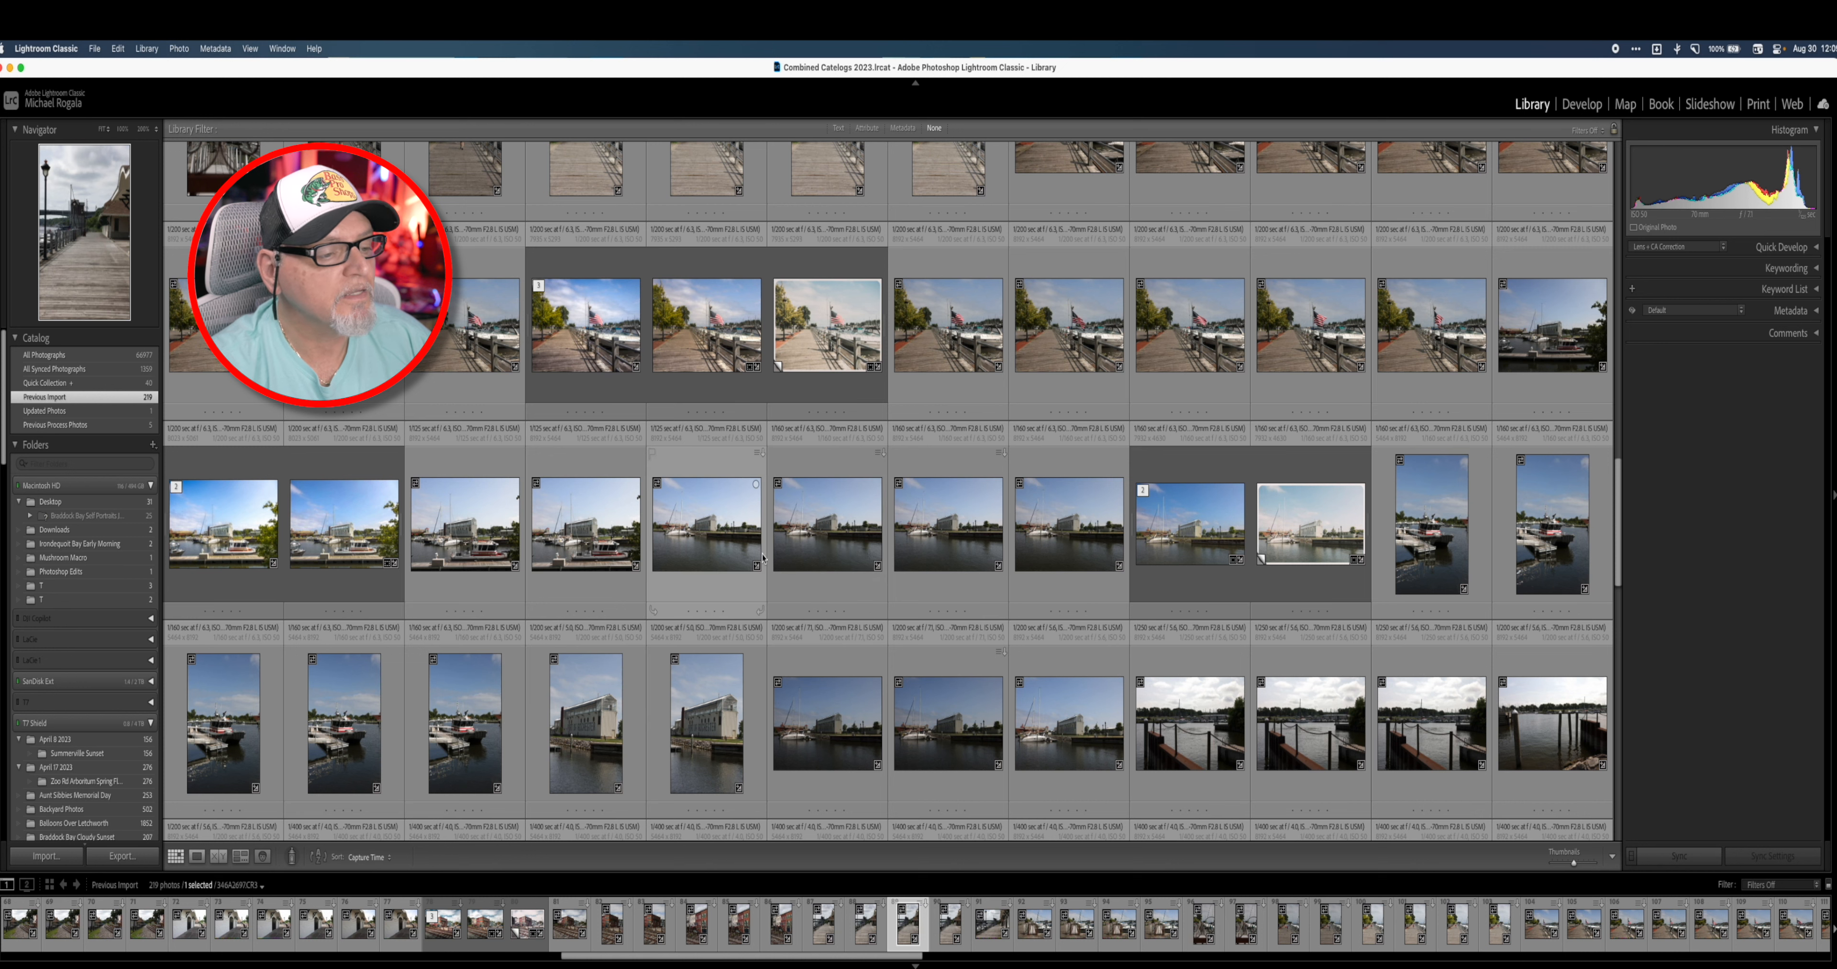
scroll(458, 674, "up", 3)
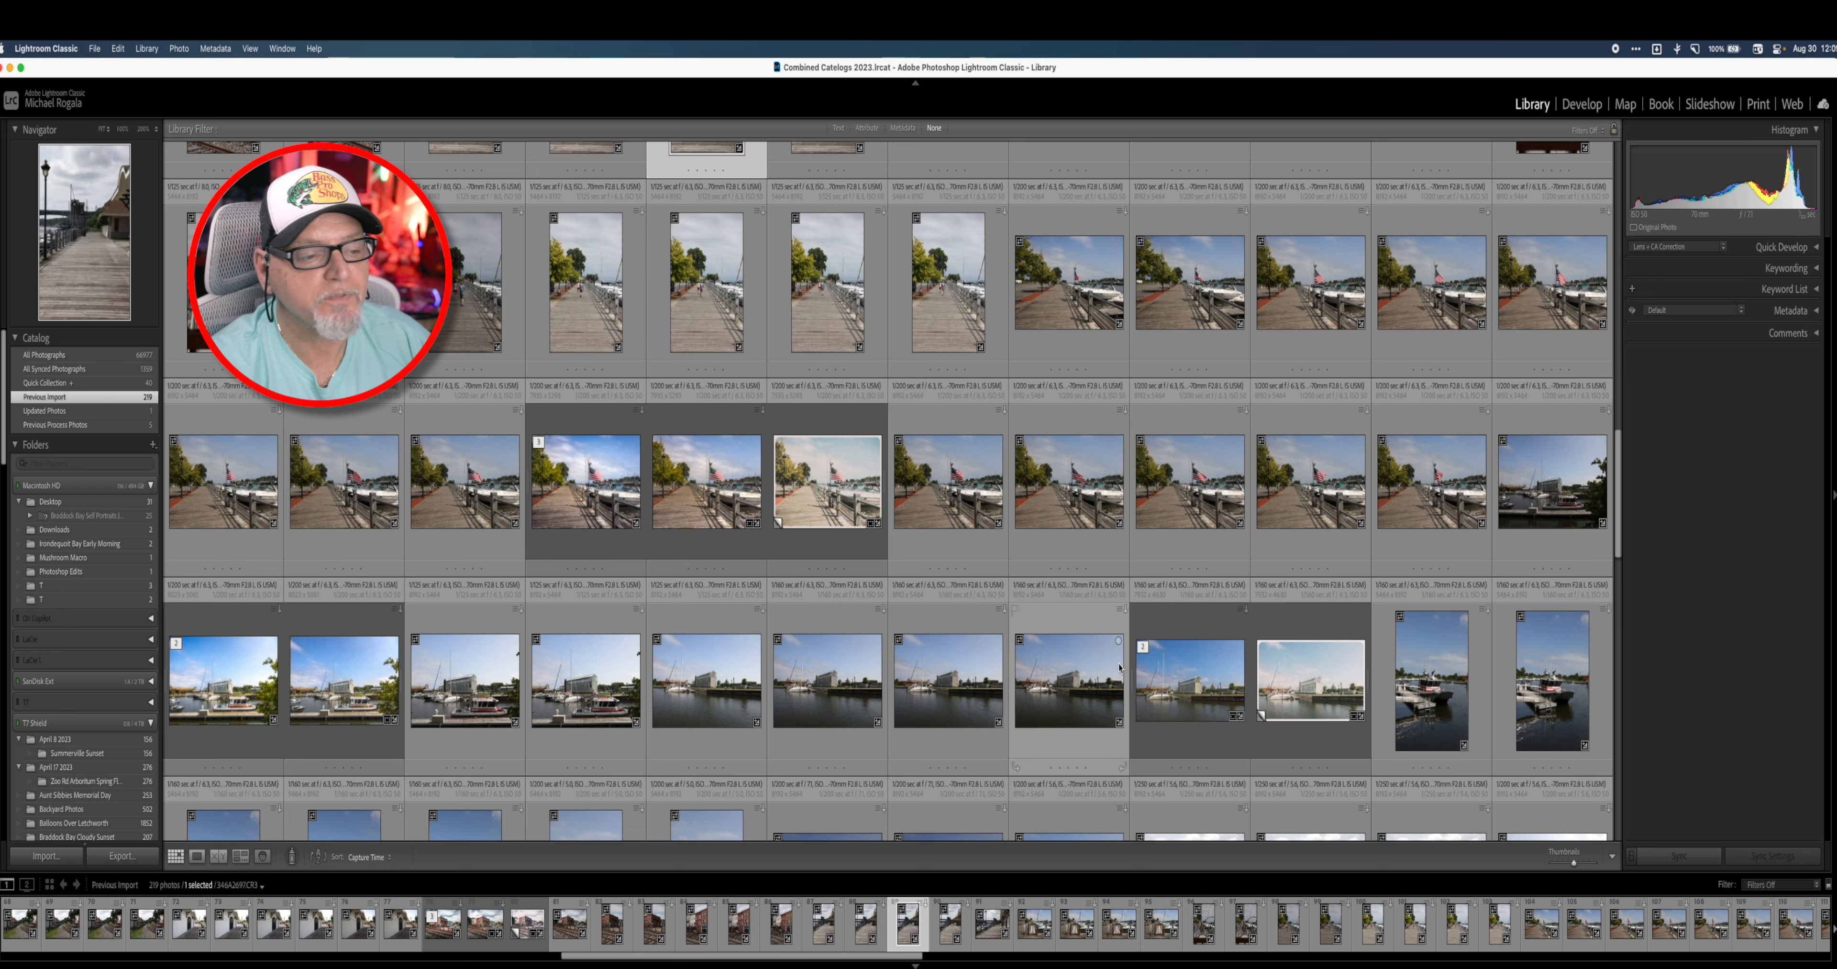
scroll(1070, 676, "up", 2)
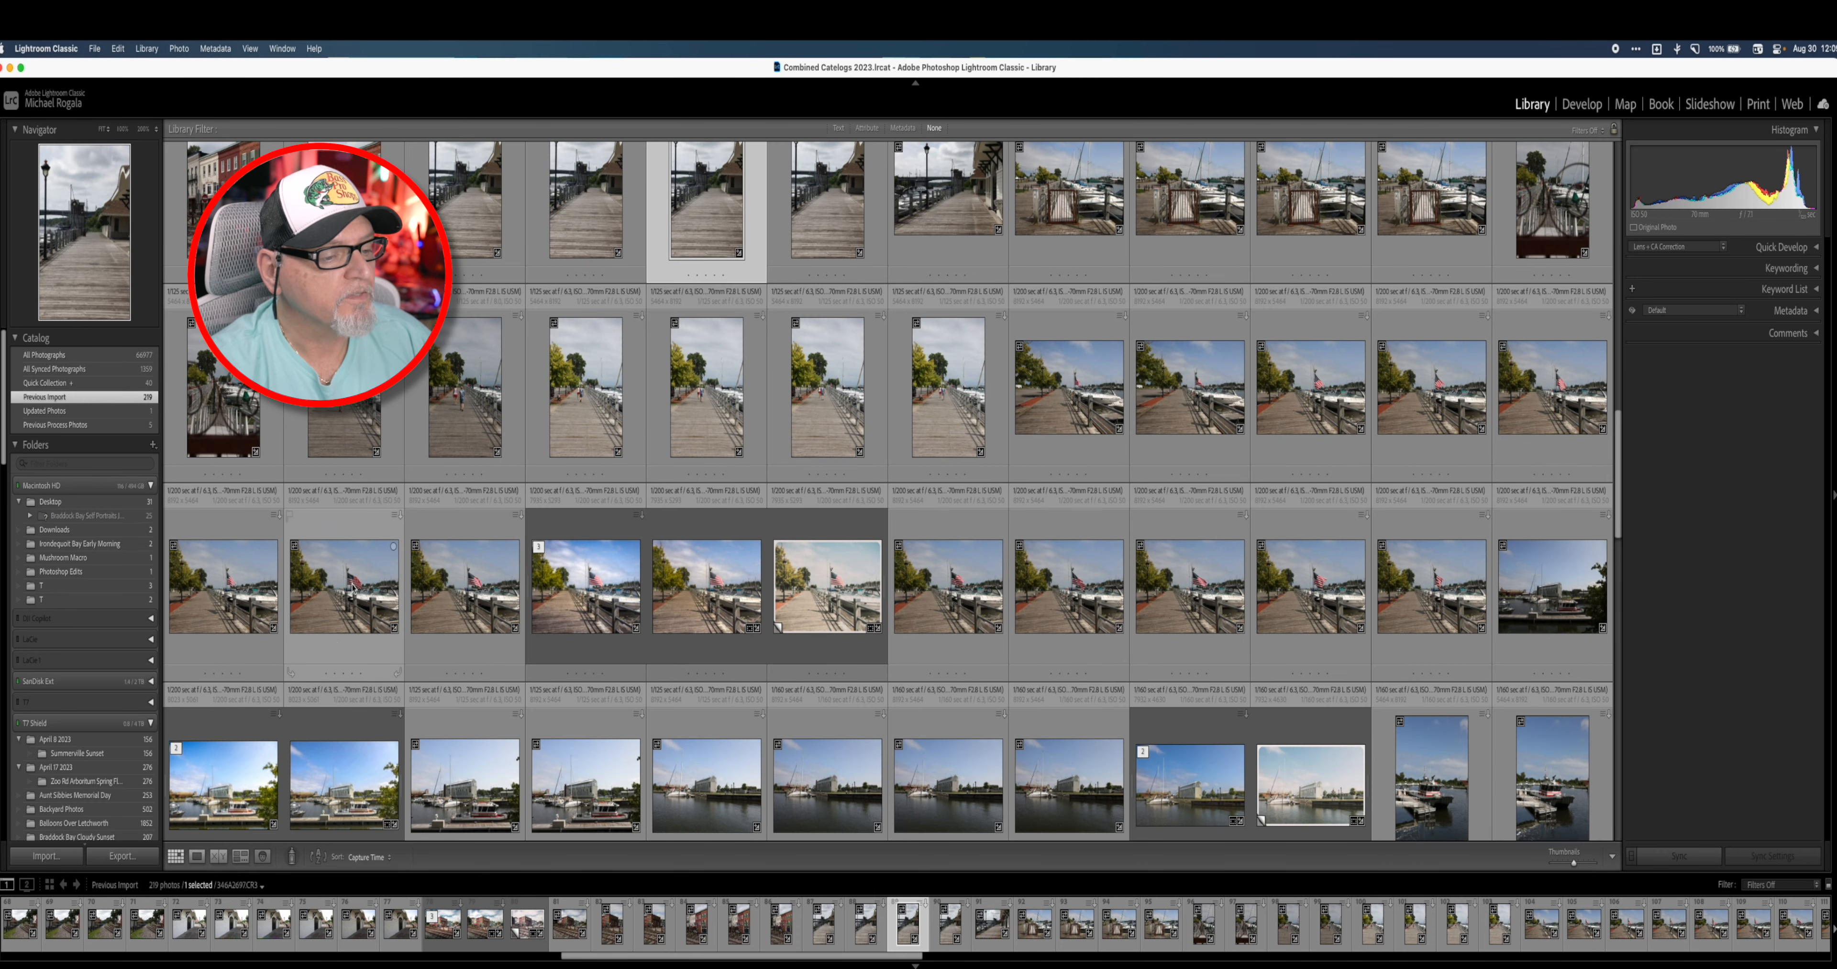
Step: Open the unedited boardwalk photo with the flag and boats, 346A2718.CR3, enlarged and in the Develop module
left_click(347, 591)
double_click(347, 591)
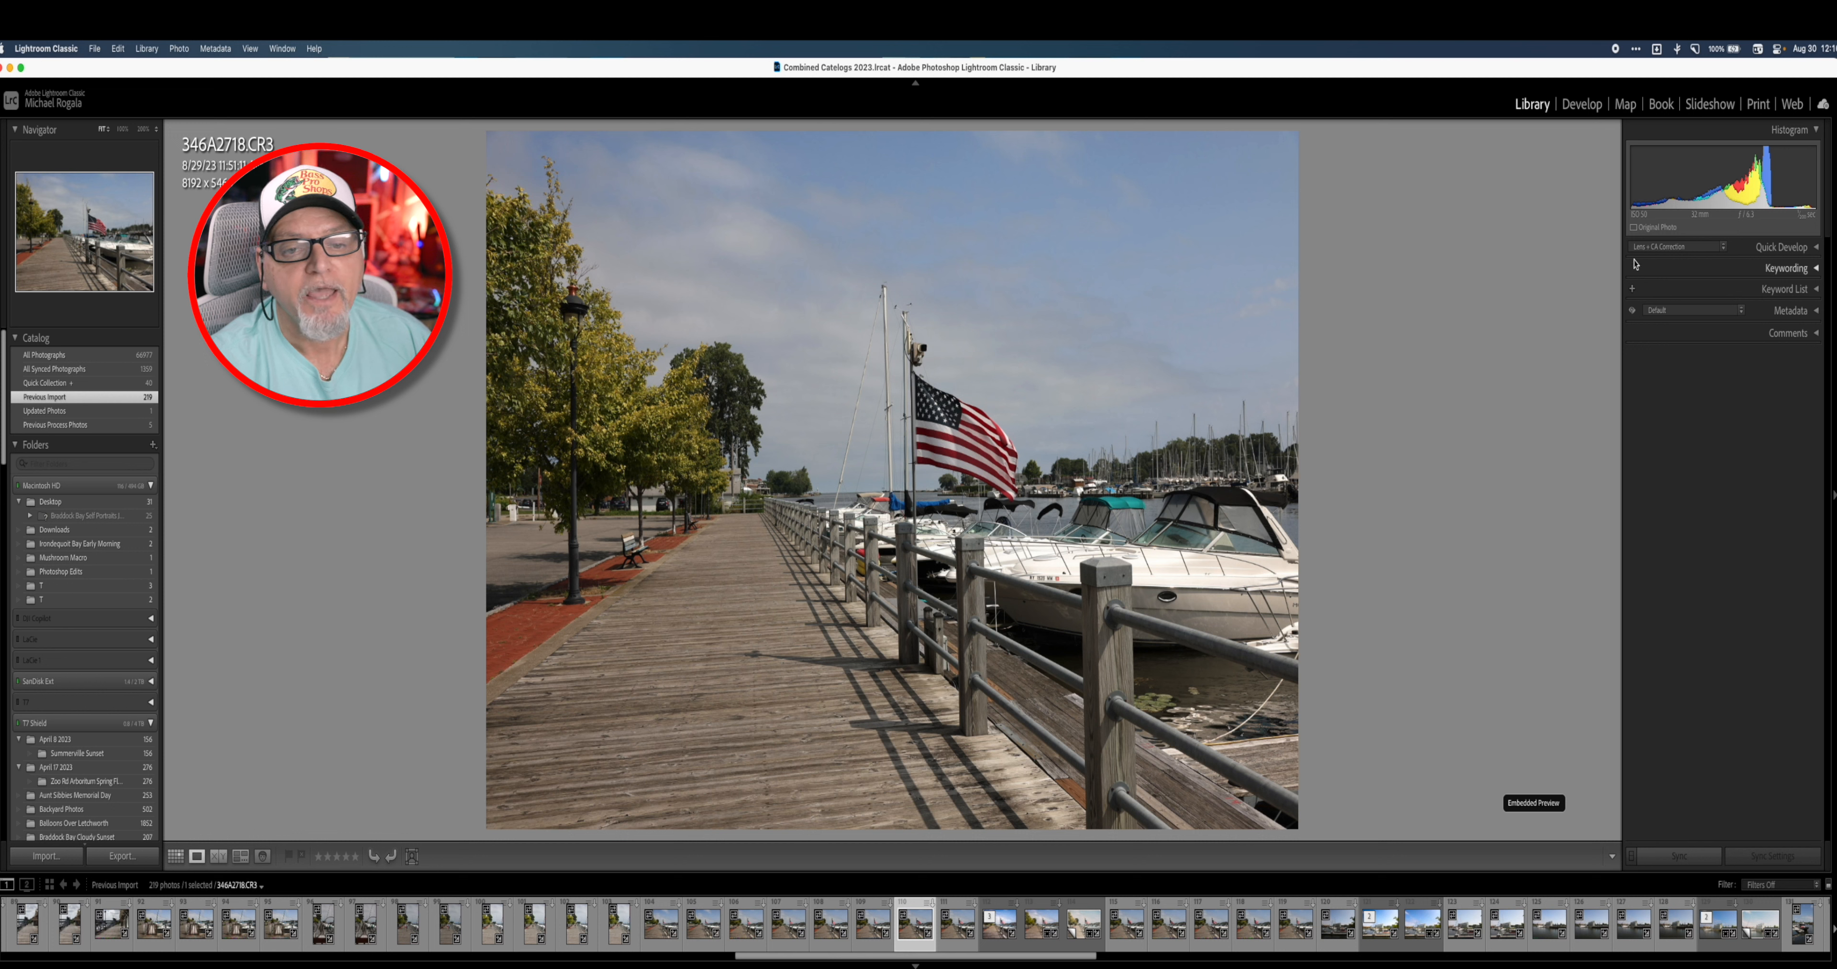
left_click(1544, 120)
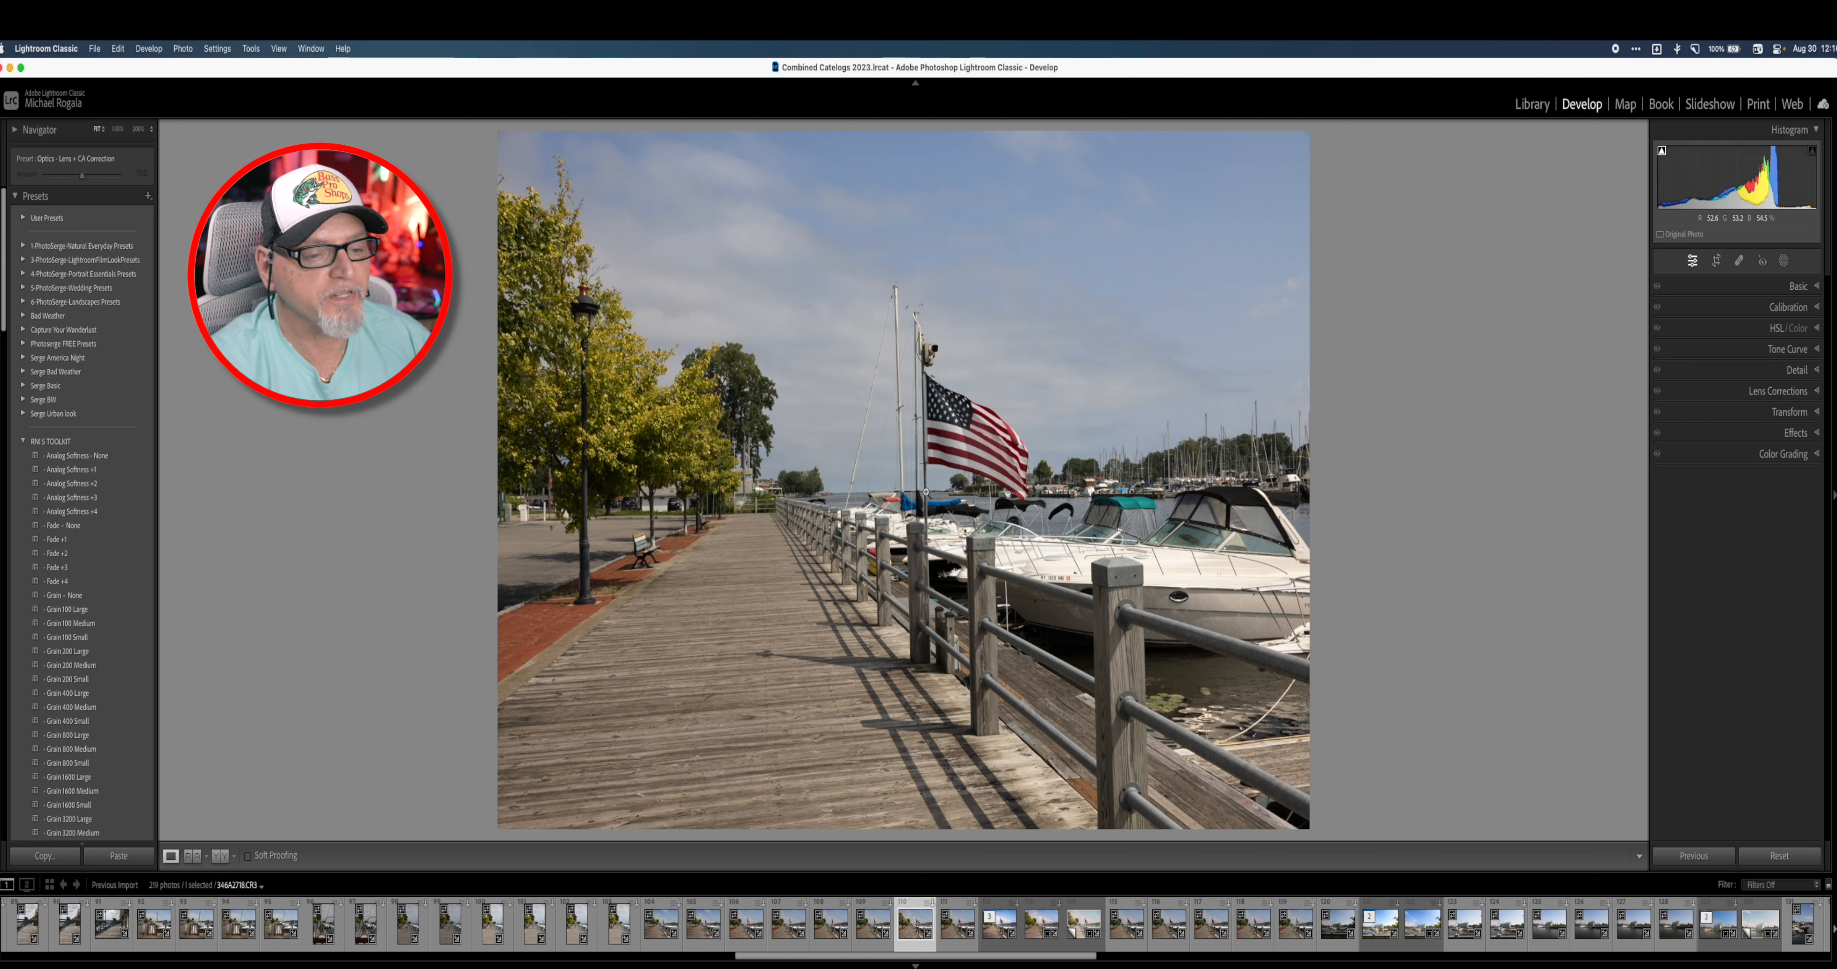
Step: Straighten the boardwalk photo with the automatic angle option of Crop & Straighten and apply the crop
left_click(1717, 261)
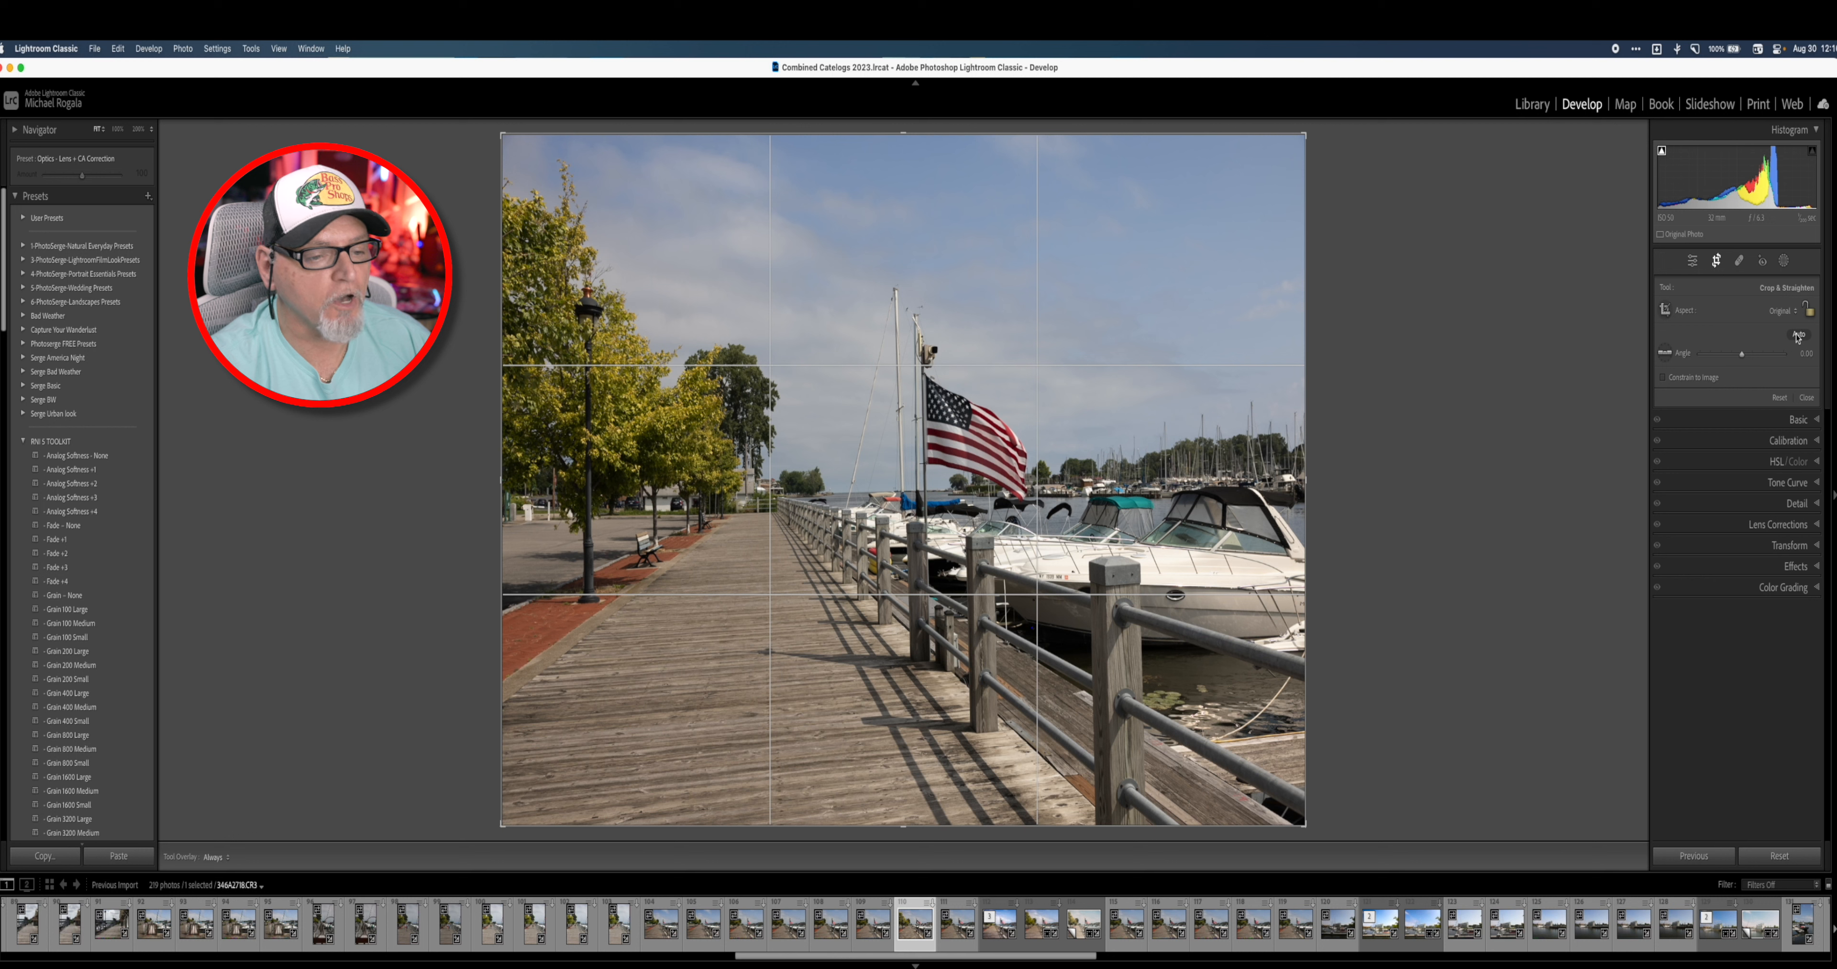
left_click(1800, 336)
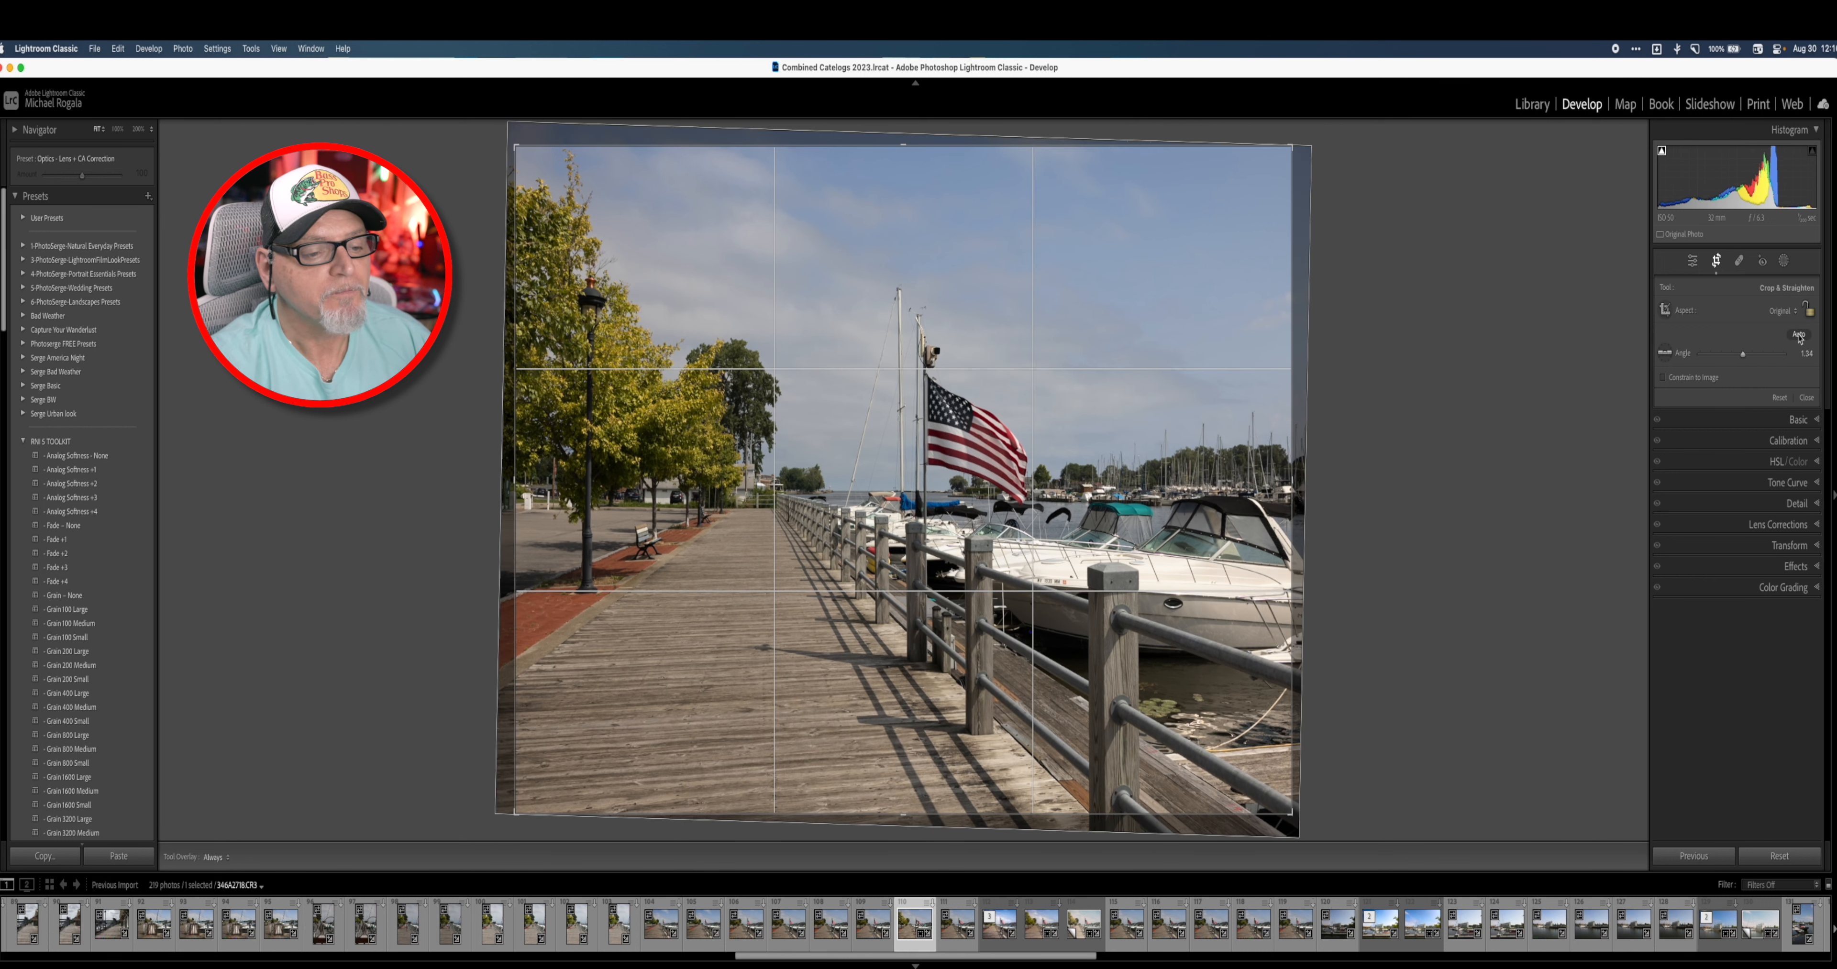
left_click(1808, 398)
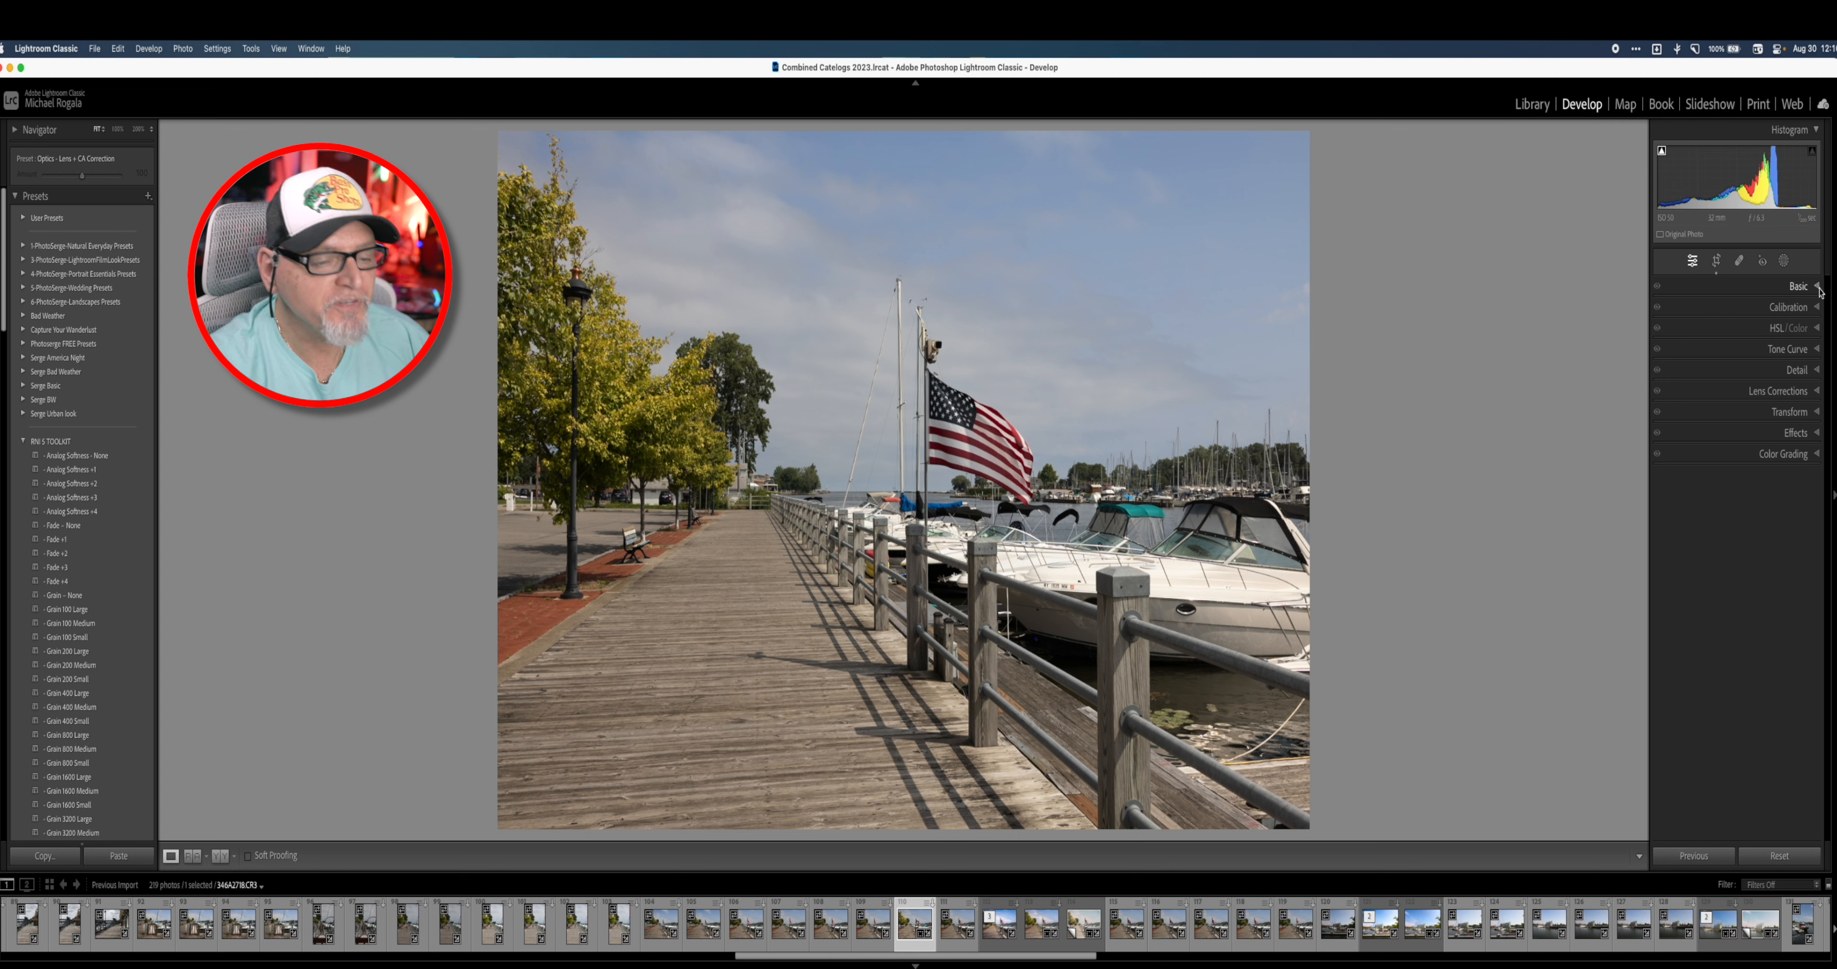
left_click(1717, 261)
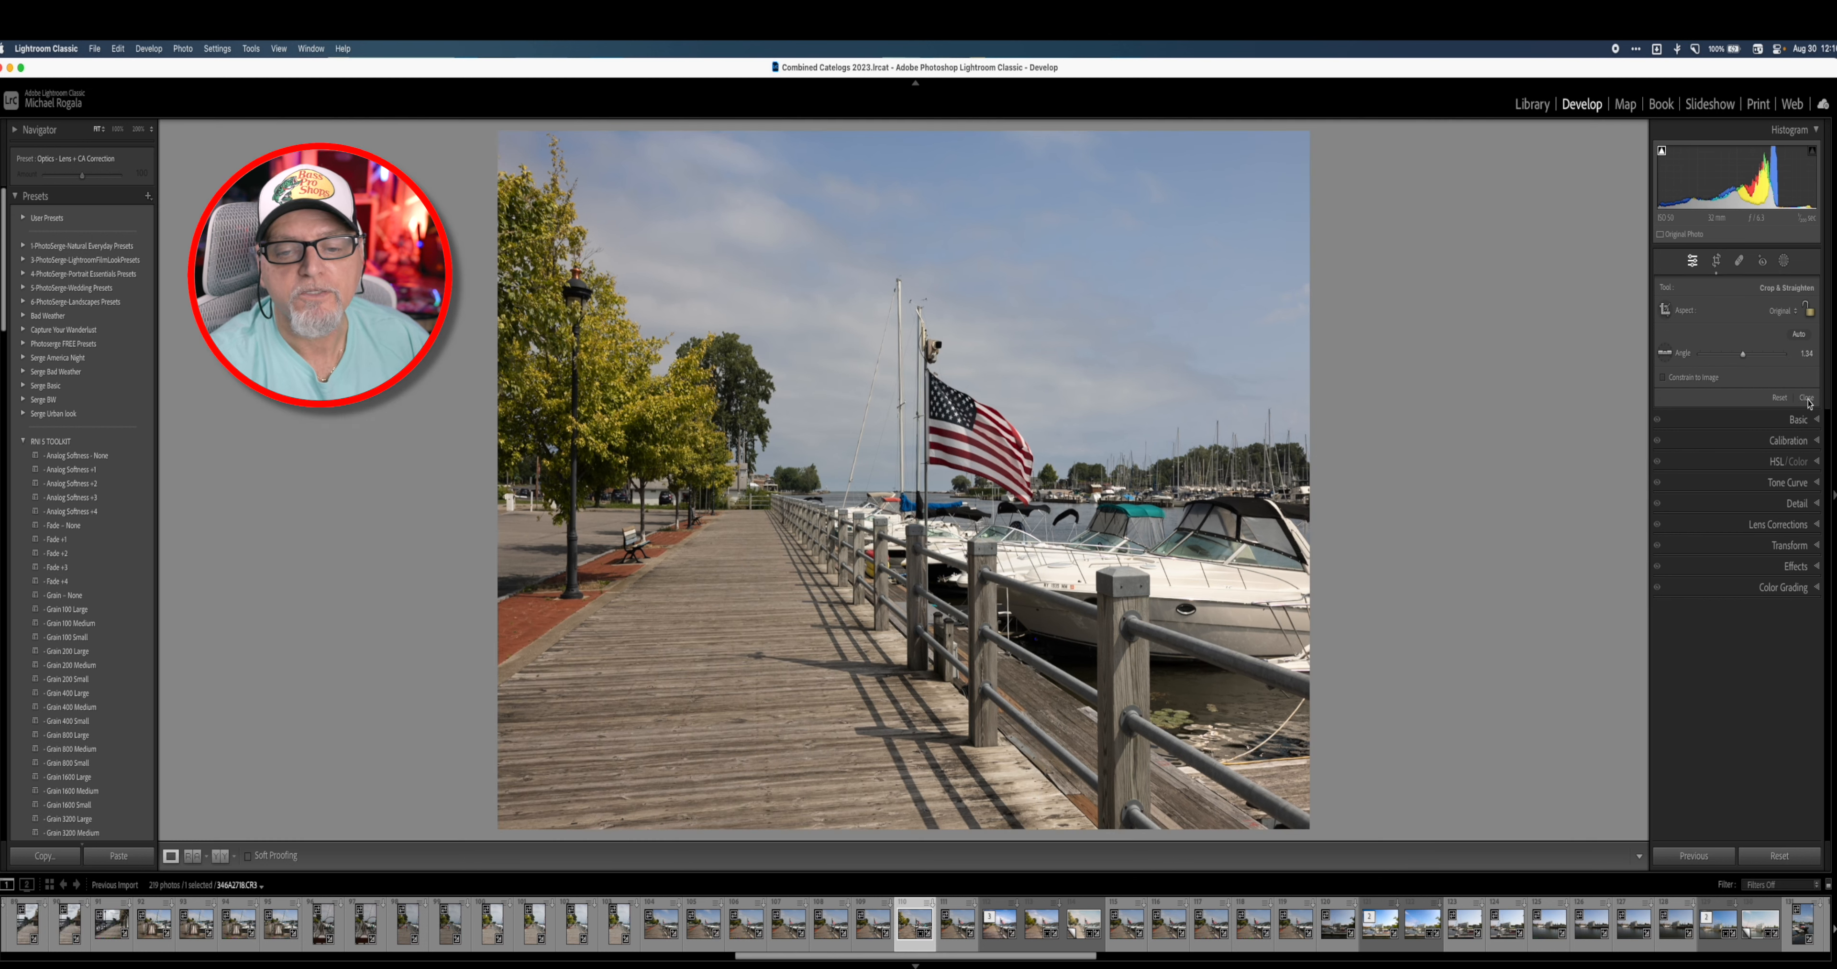
left_click(1806, 398)
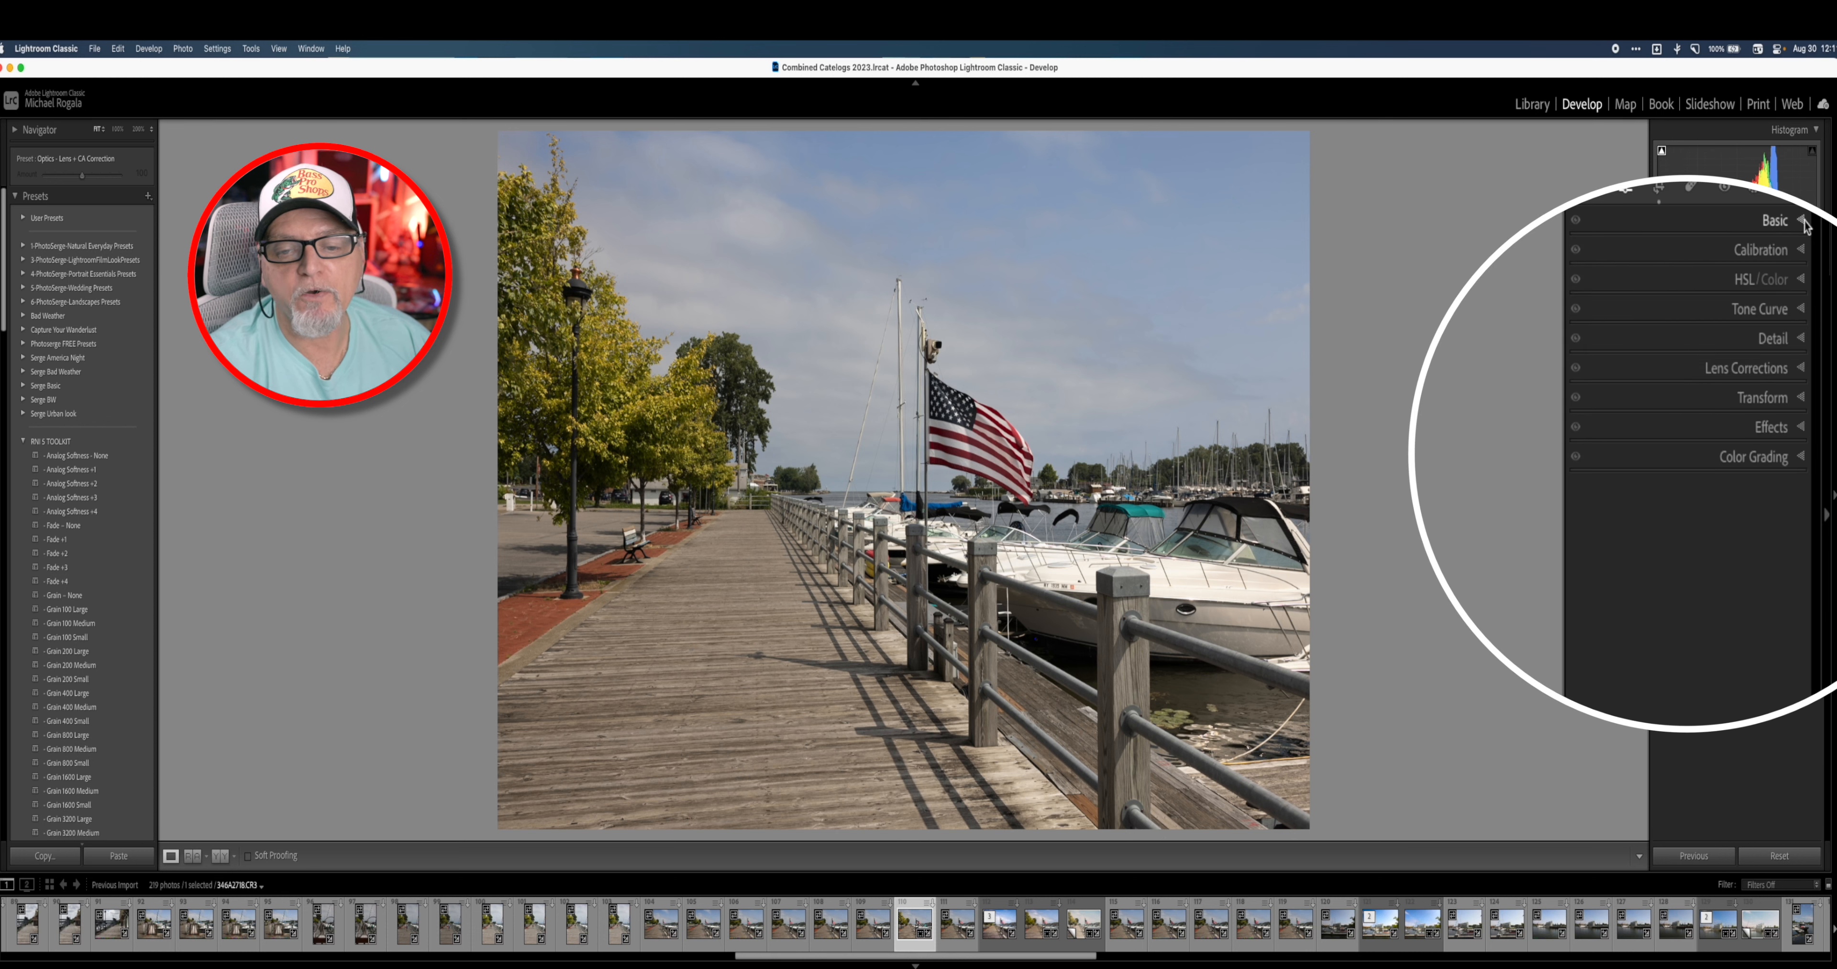
Step: Assign the Linear-Canon EOS R5 profile to the boardwalk photo and apply automatic tone adjustments
left_click(1806, 223)
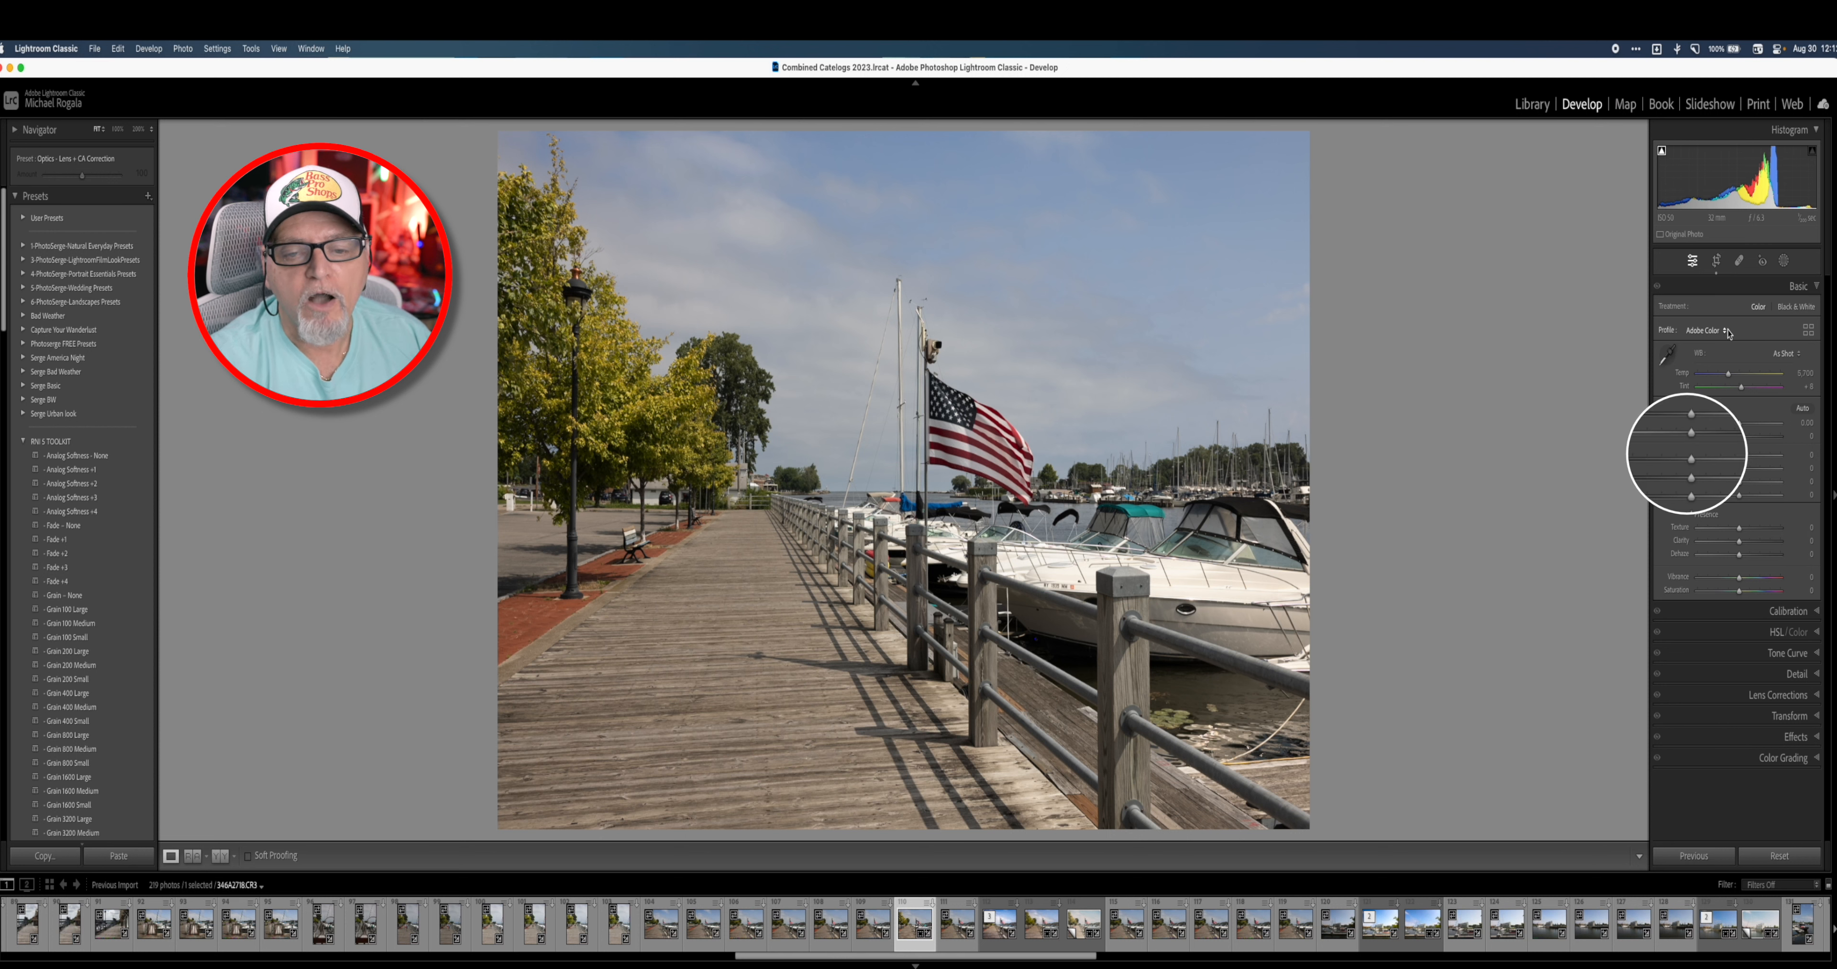
left_click(1665, 286)
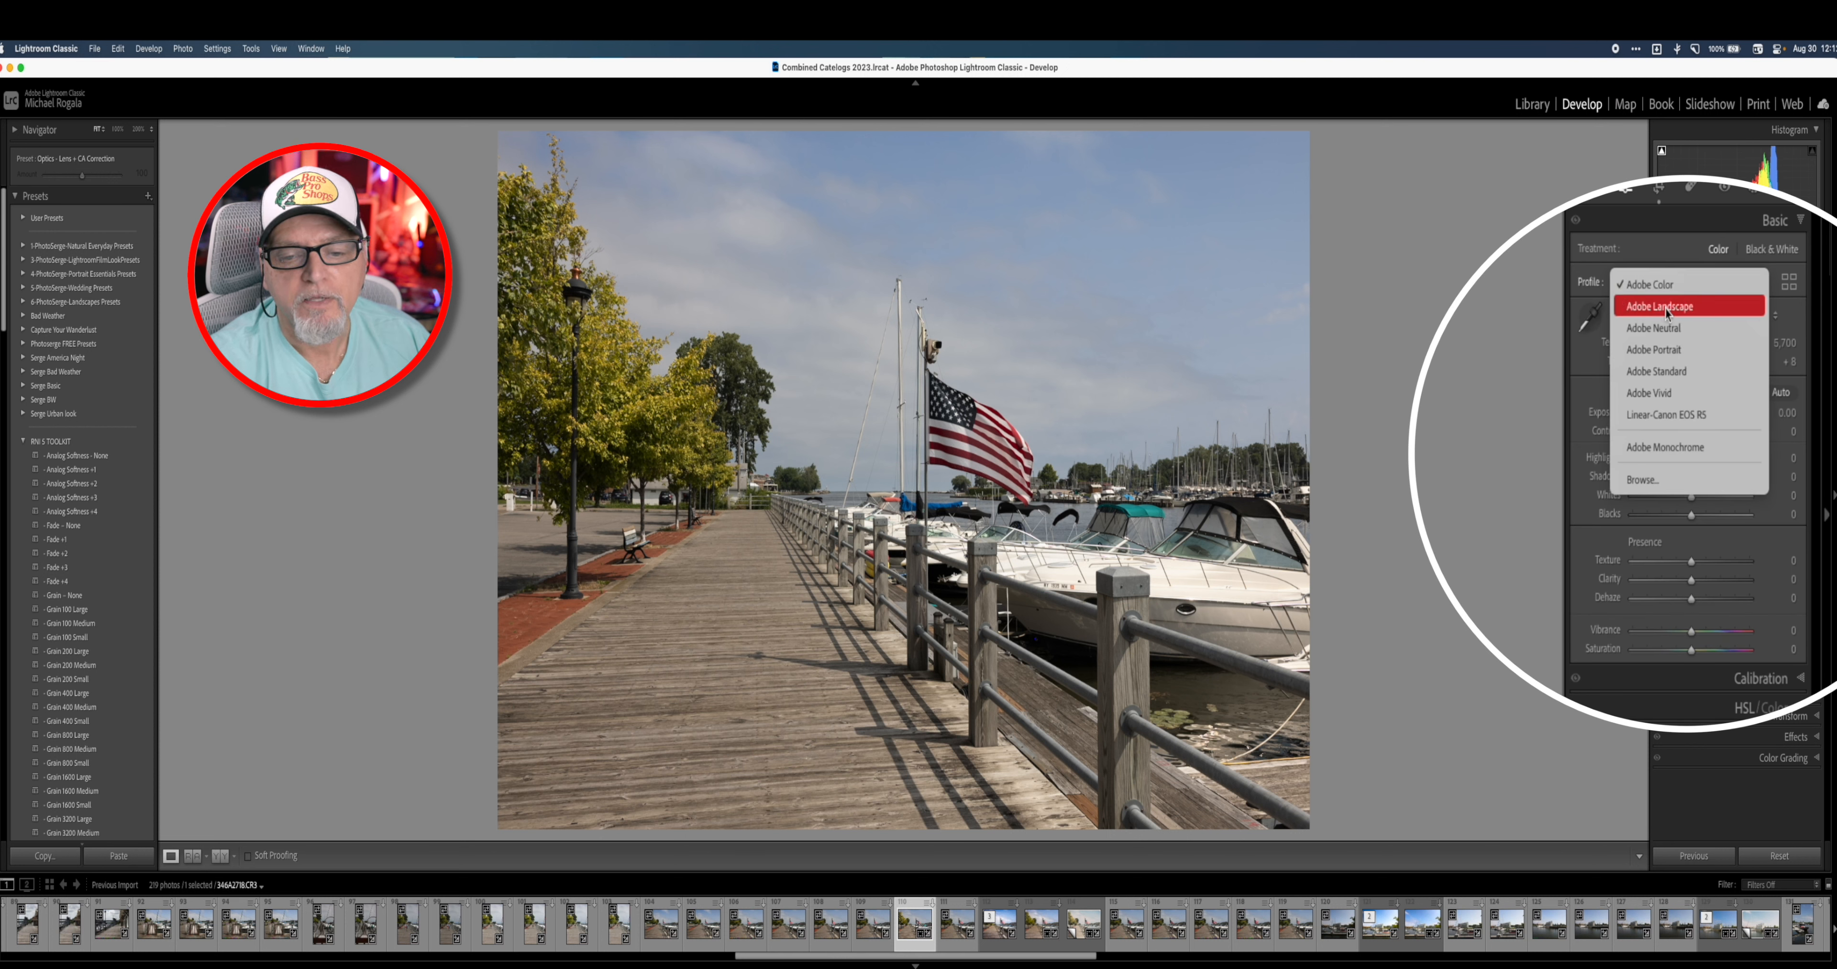
left_click(1685, 415)
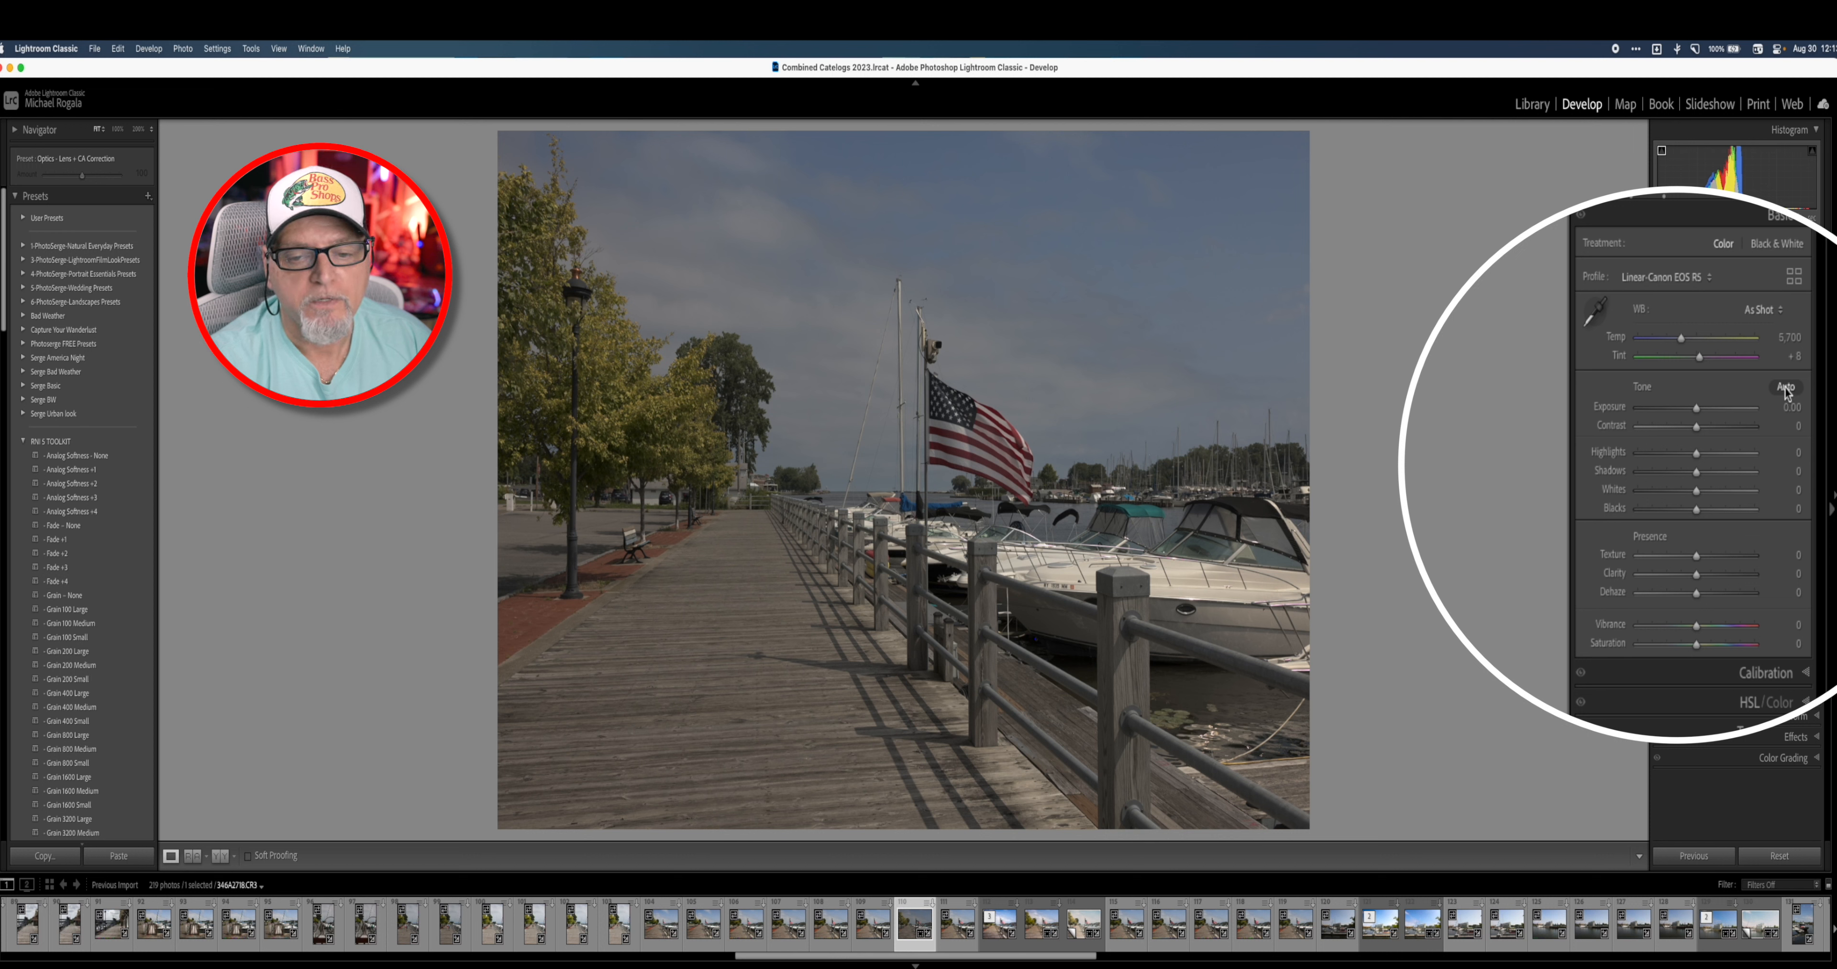
left_click(1785, 389)
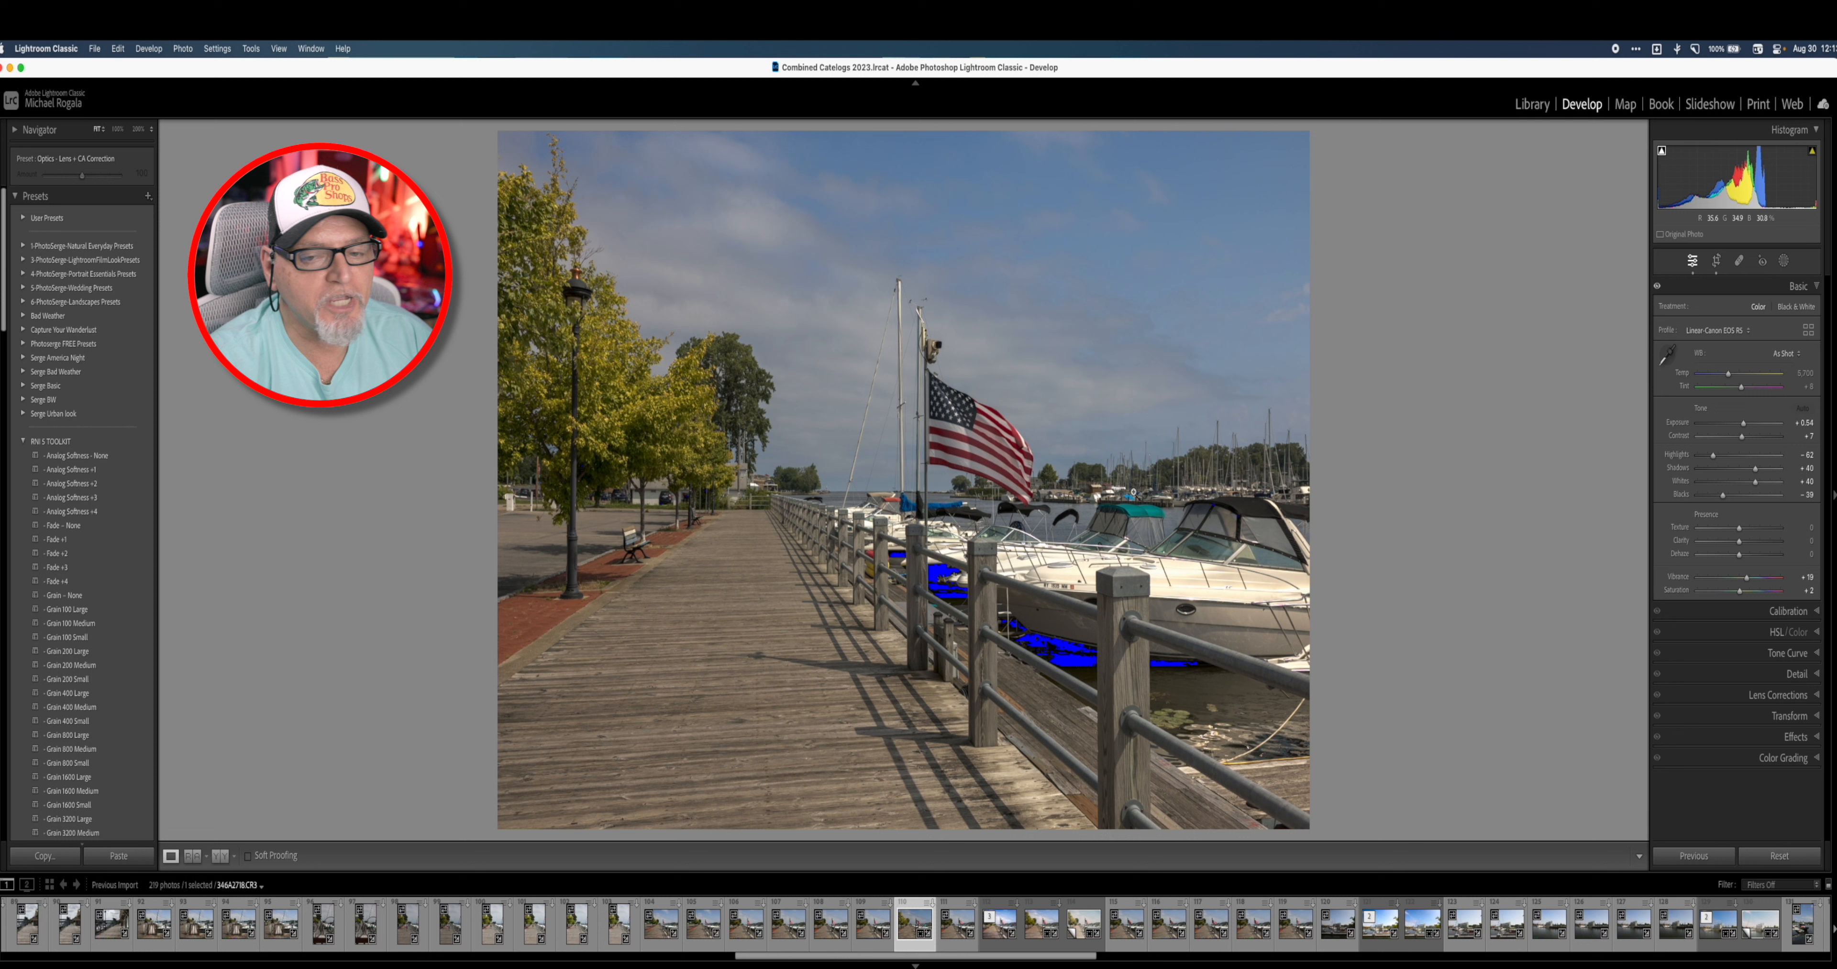
Step: Compare the photo with and without the Basic adjustments, and turn on the highlight clipping display
left_click(1658, 288)
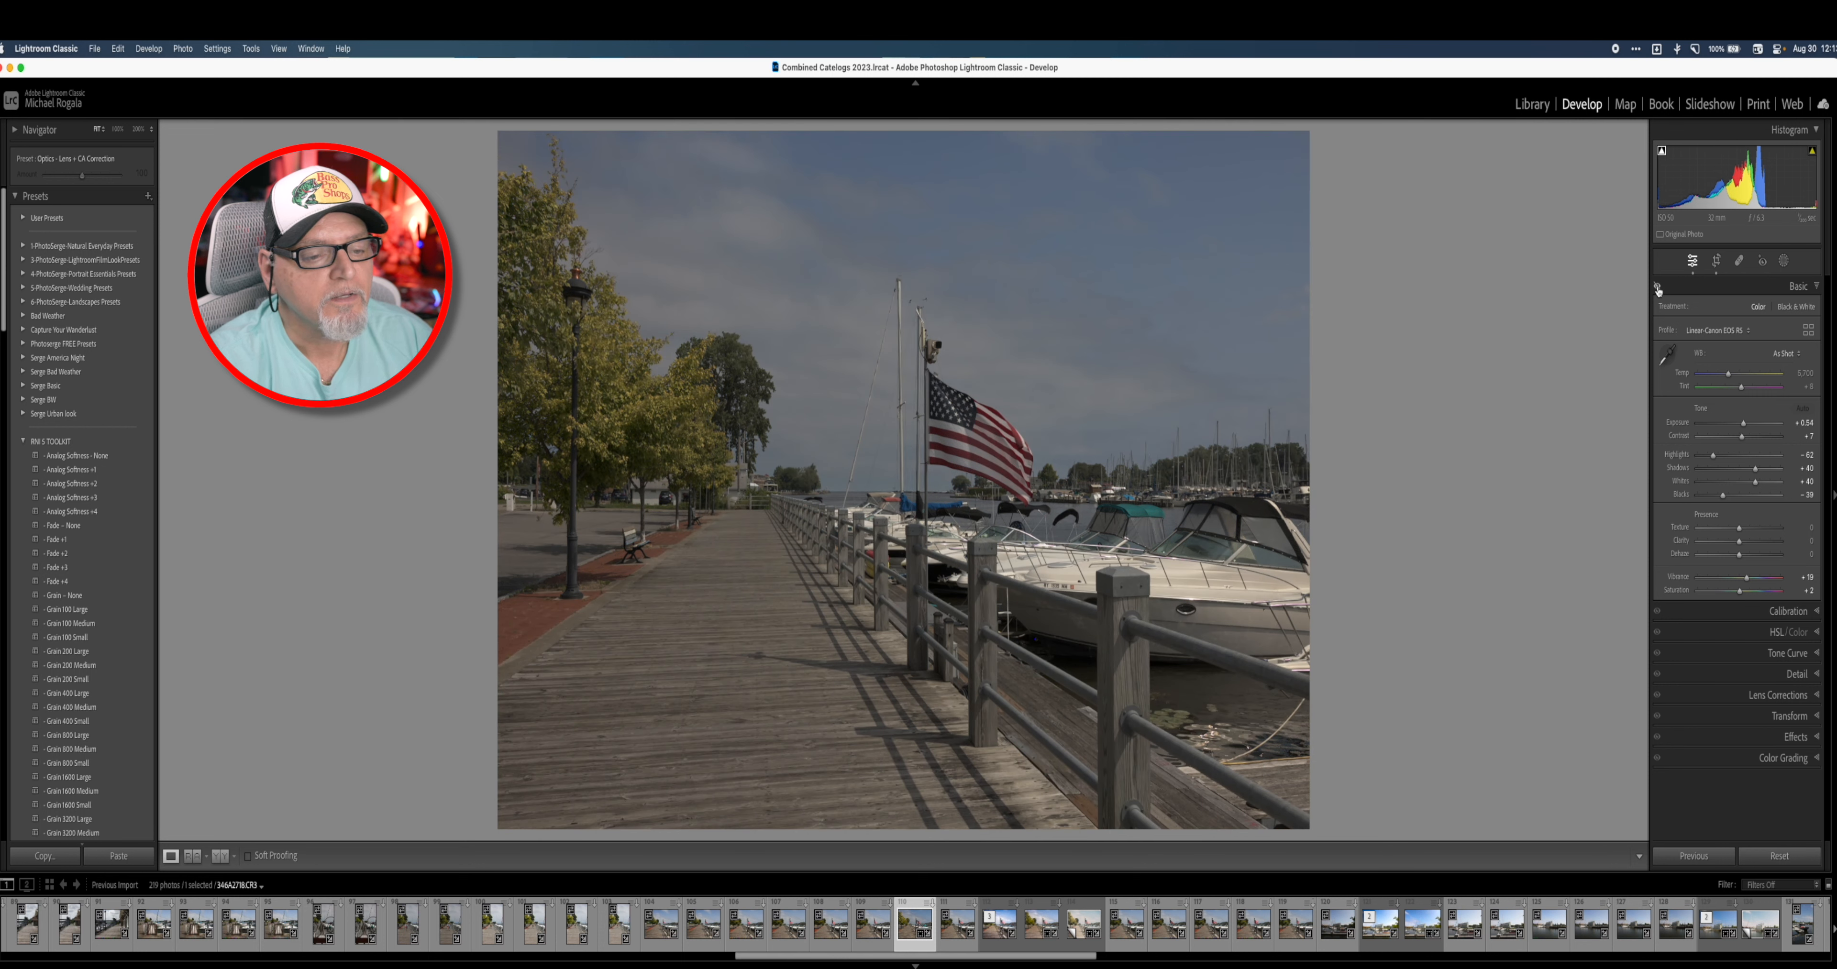
left_click(1658, 288)
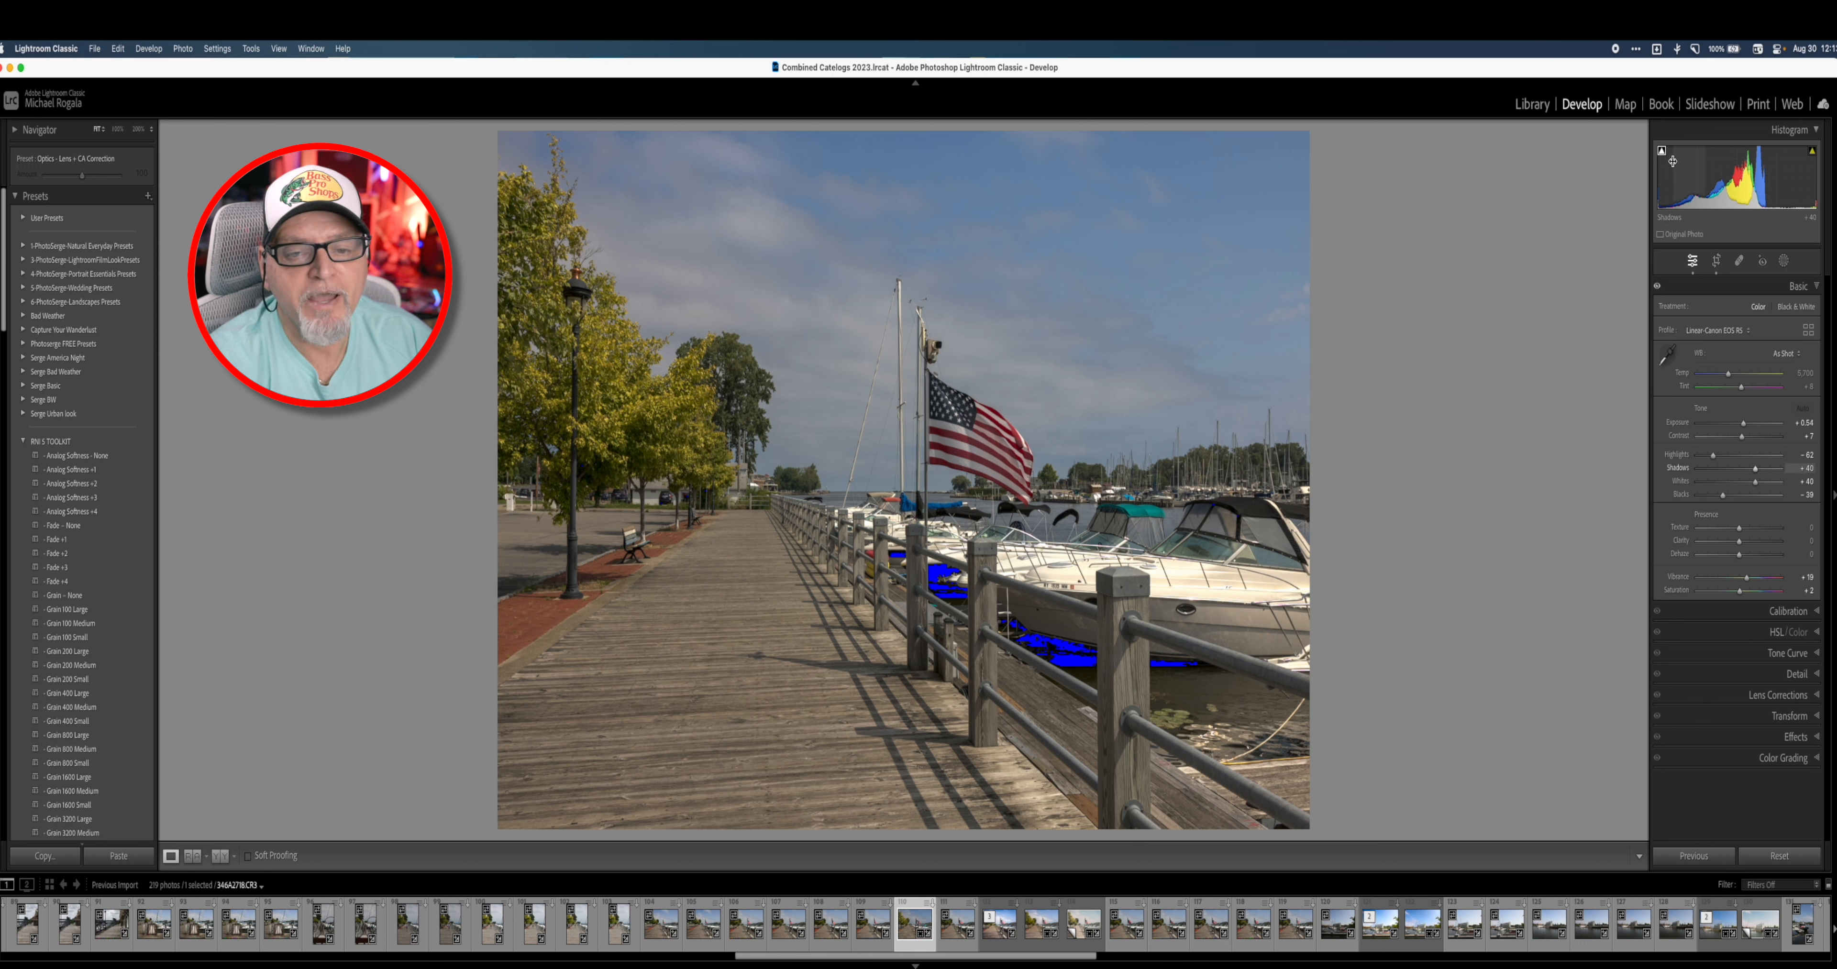
left_click(1811, 150)
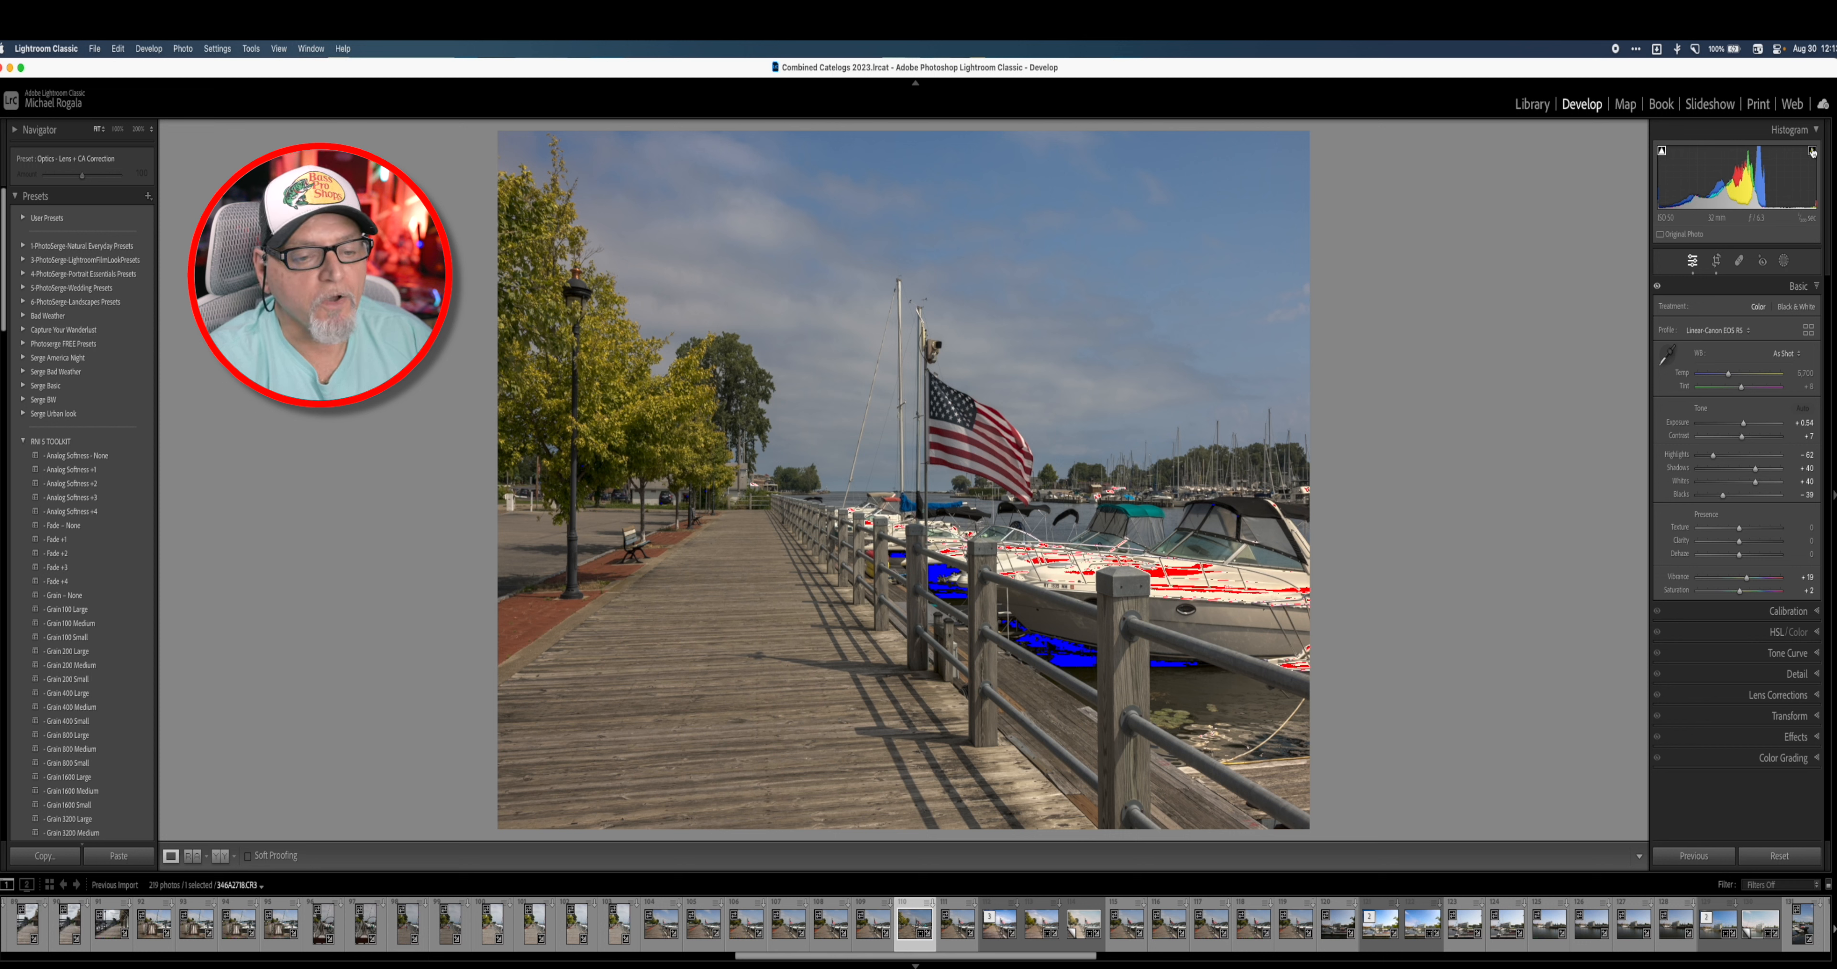
left_click(1812, 150)
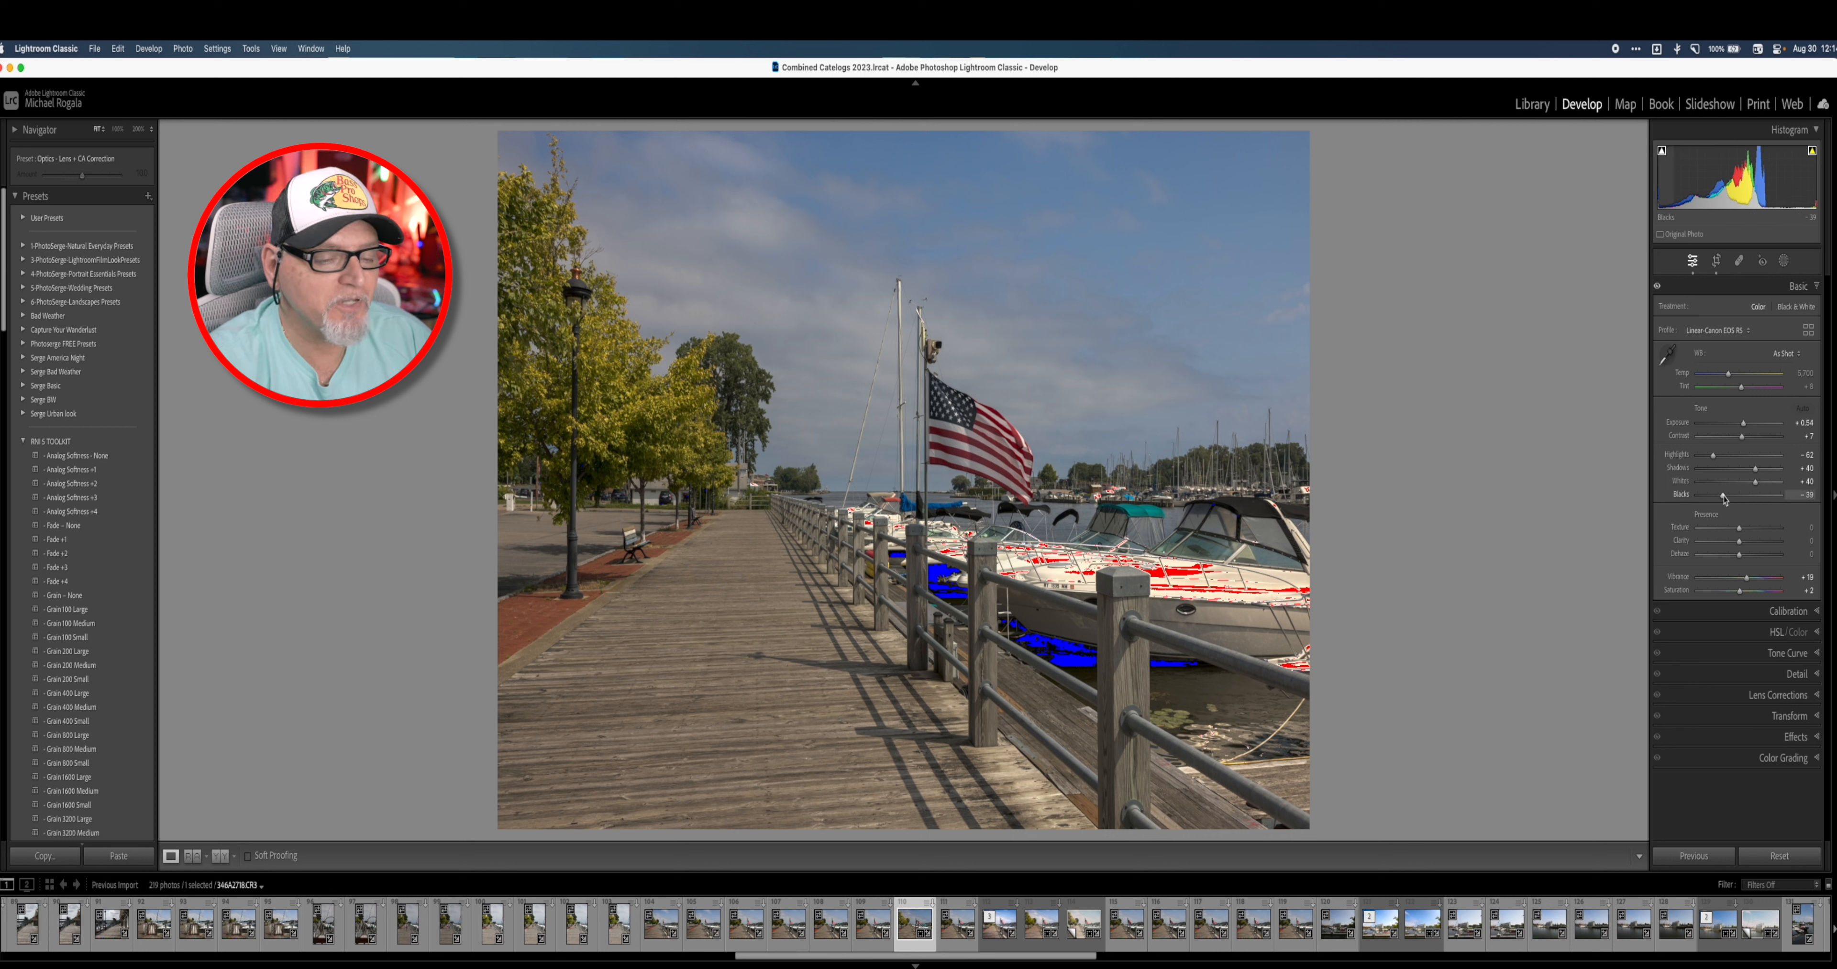
Step: Reduce the clipped areas by setting Blacks to -3, Highlights to -100 and Whites to +31
left_click_drag(1722, 495, 1738, 493)
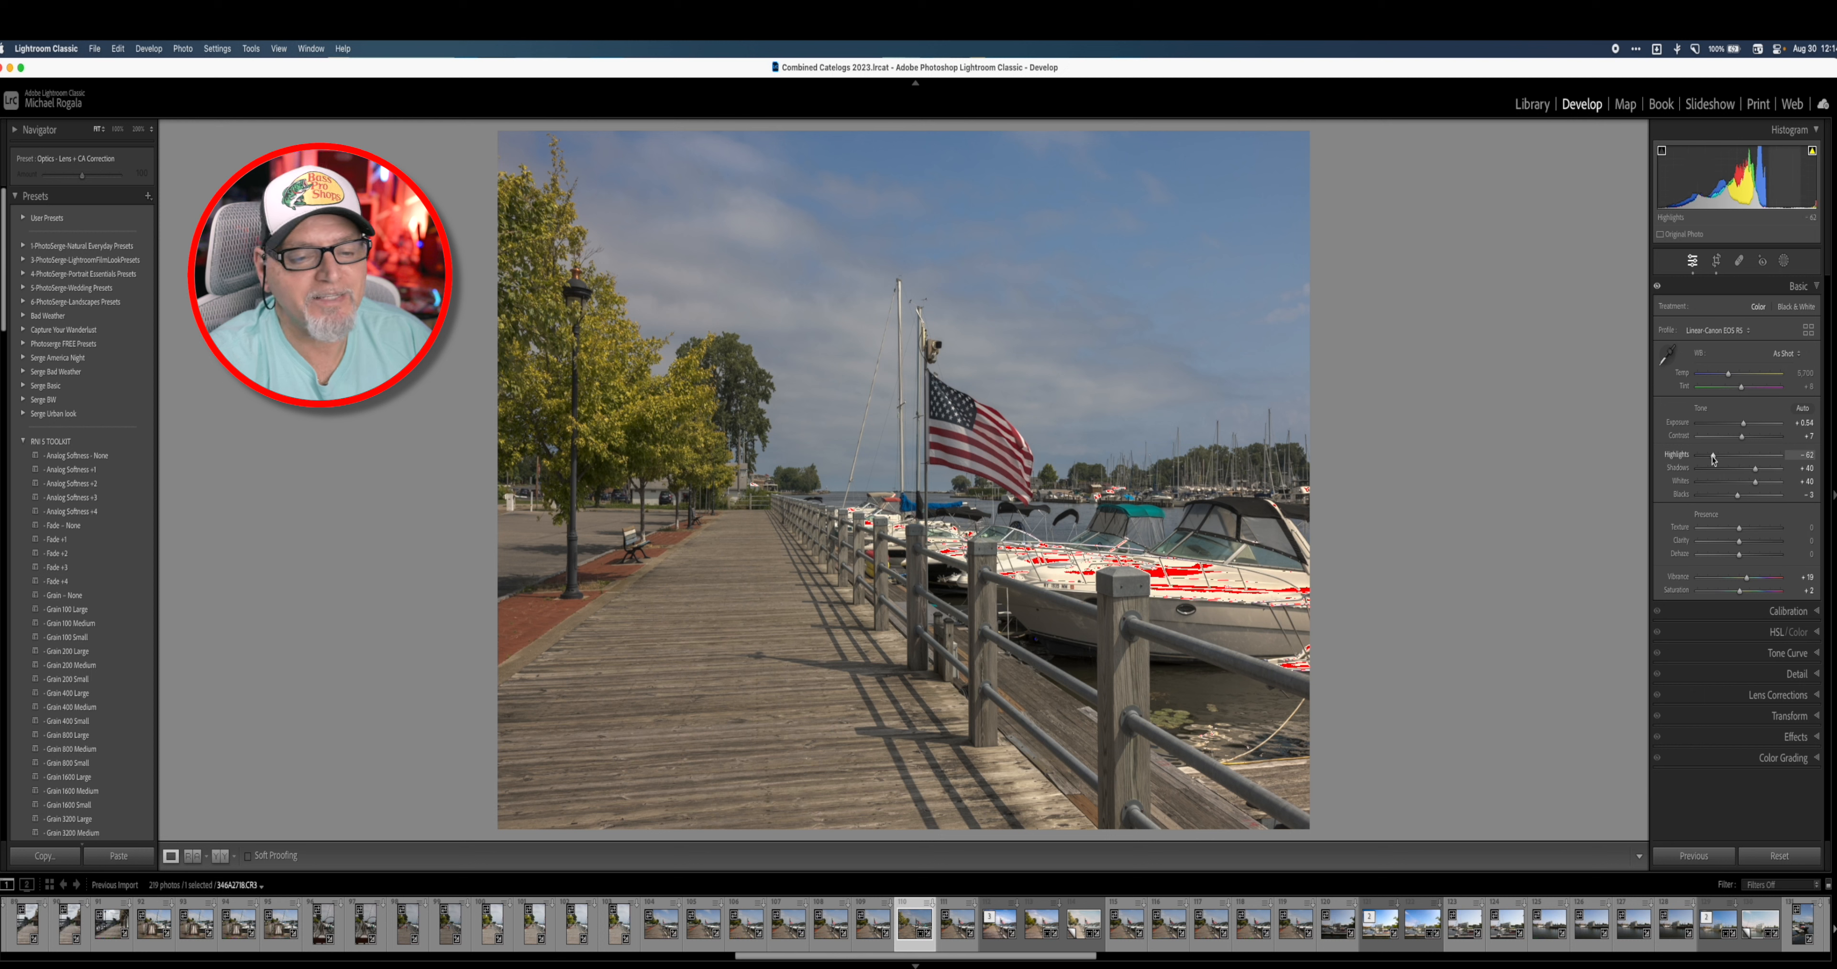
left_click_drag(1714, 456, 1689, 456)
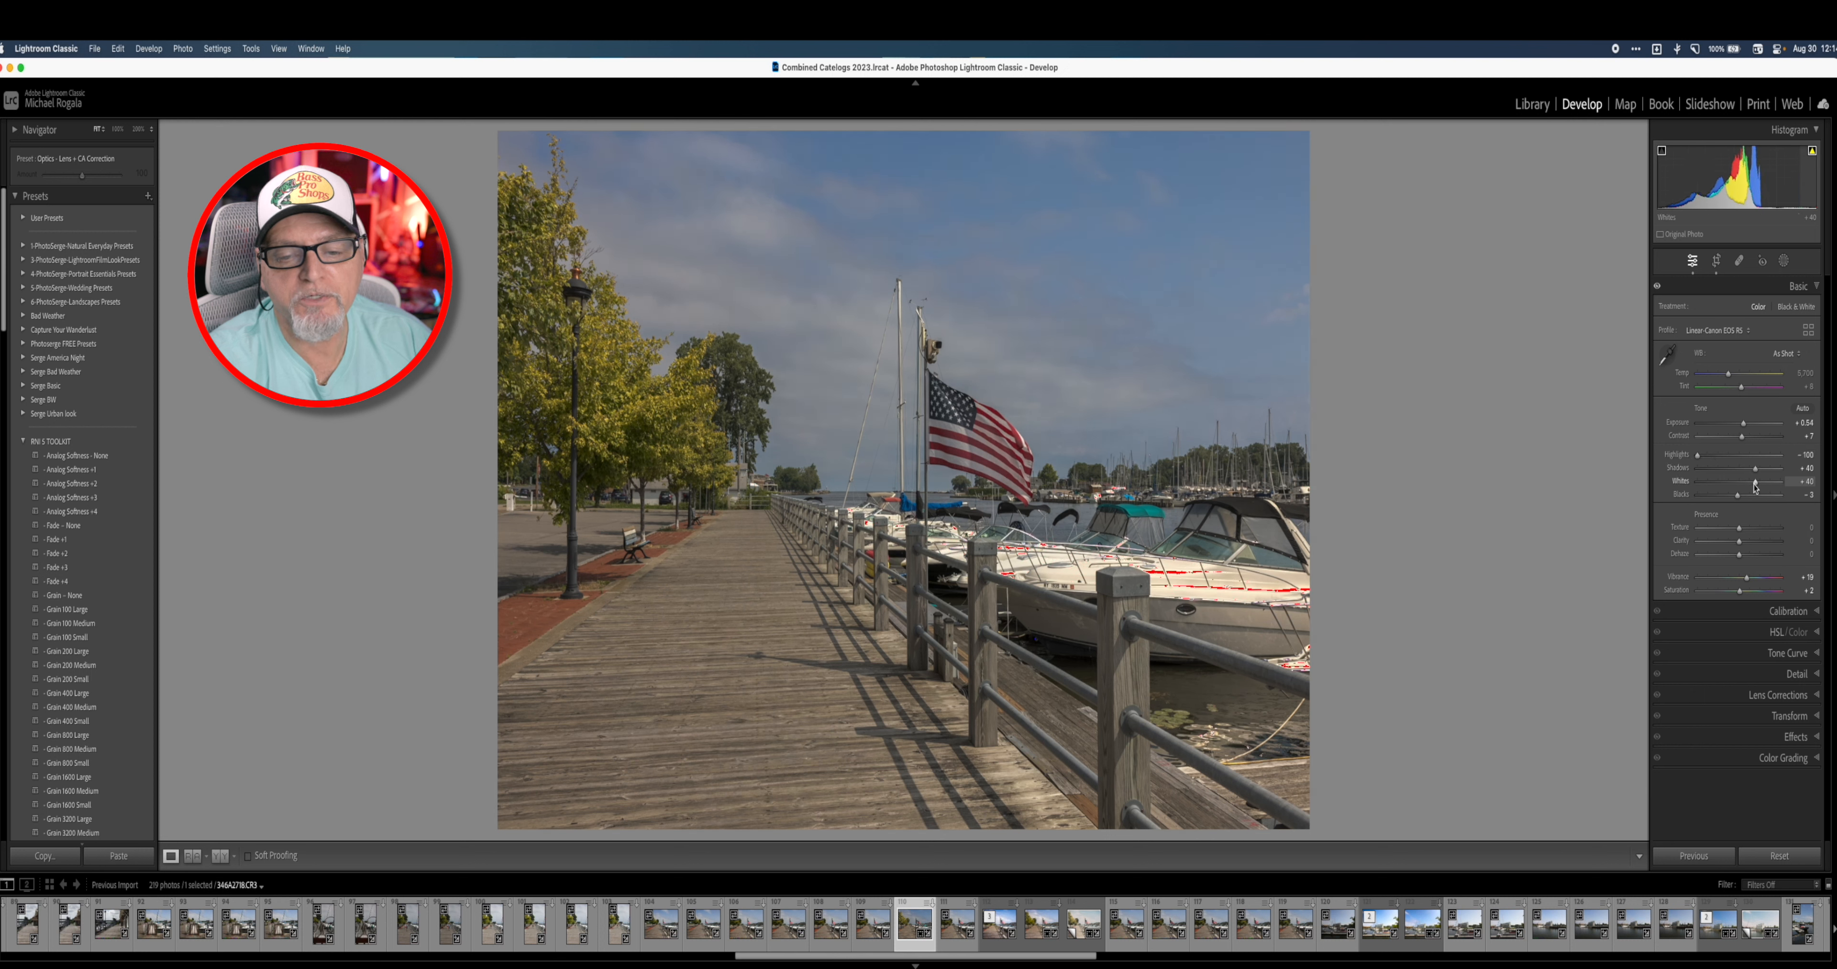
left_click_drag(1756, 485, 1753, 484)
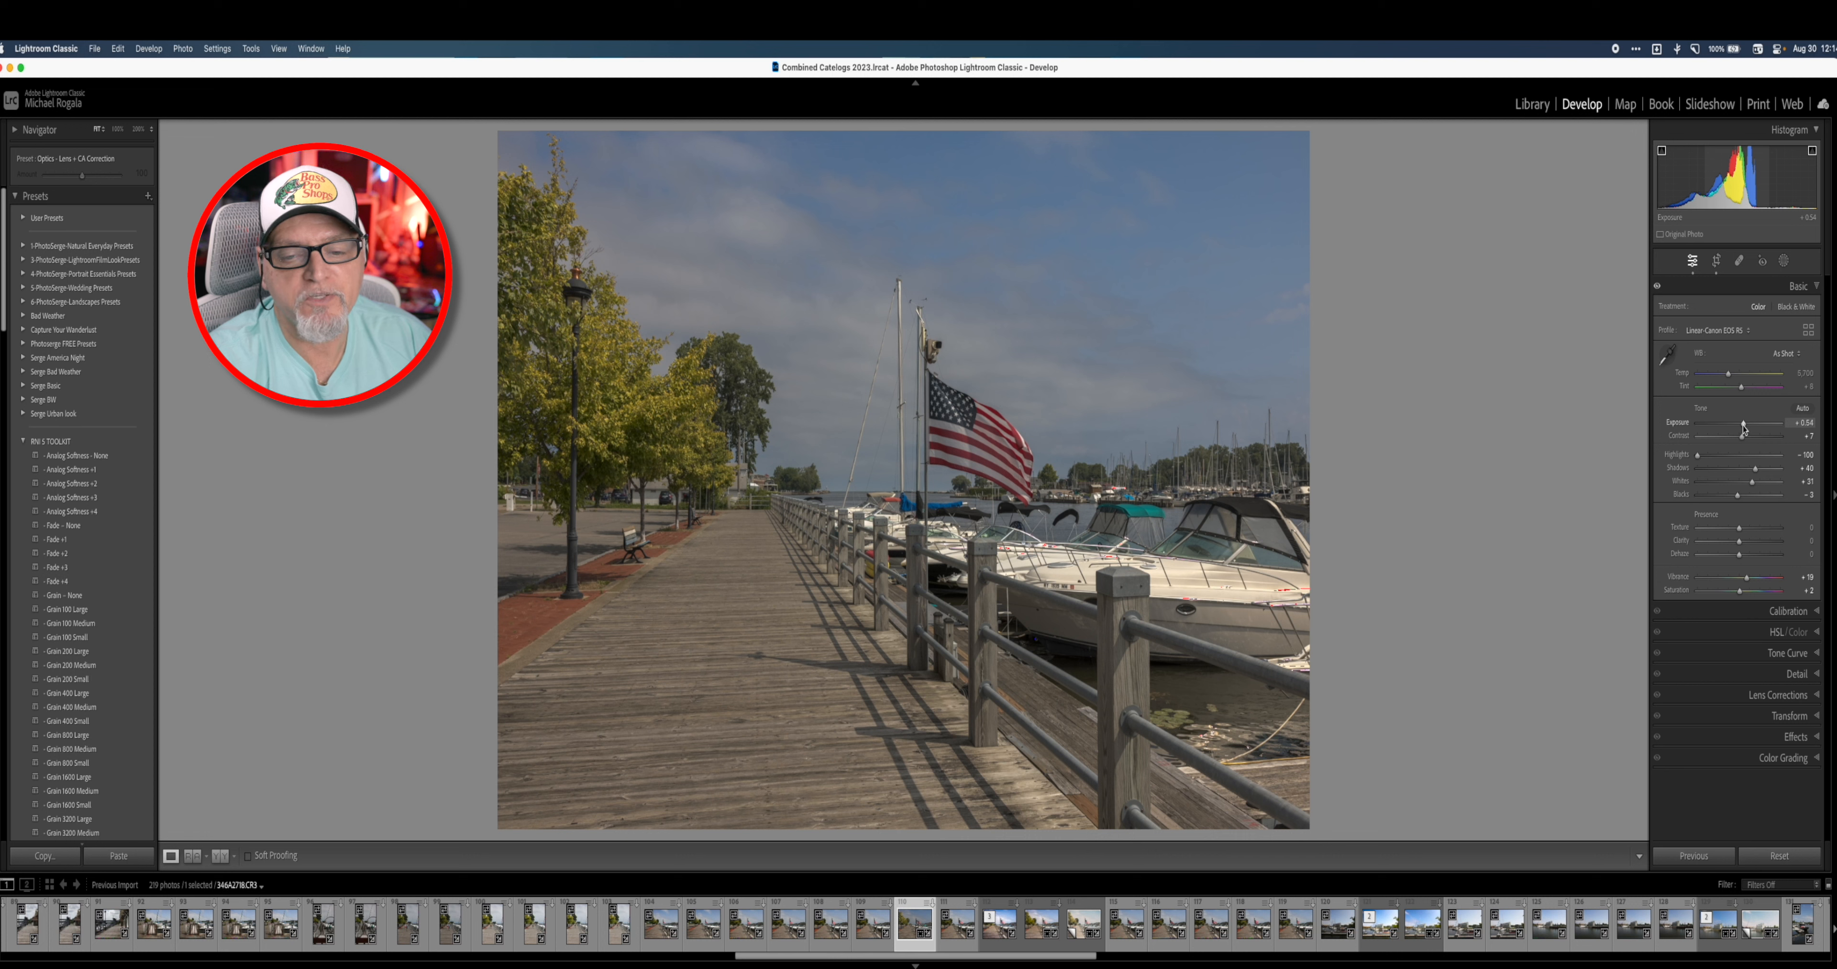
Step: Brighten the photo in small increments to an Exposure of +1.10
left_click_drag(1745, 428, 1746, 427)
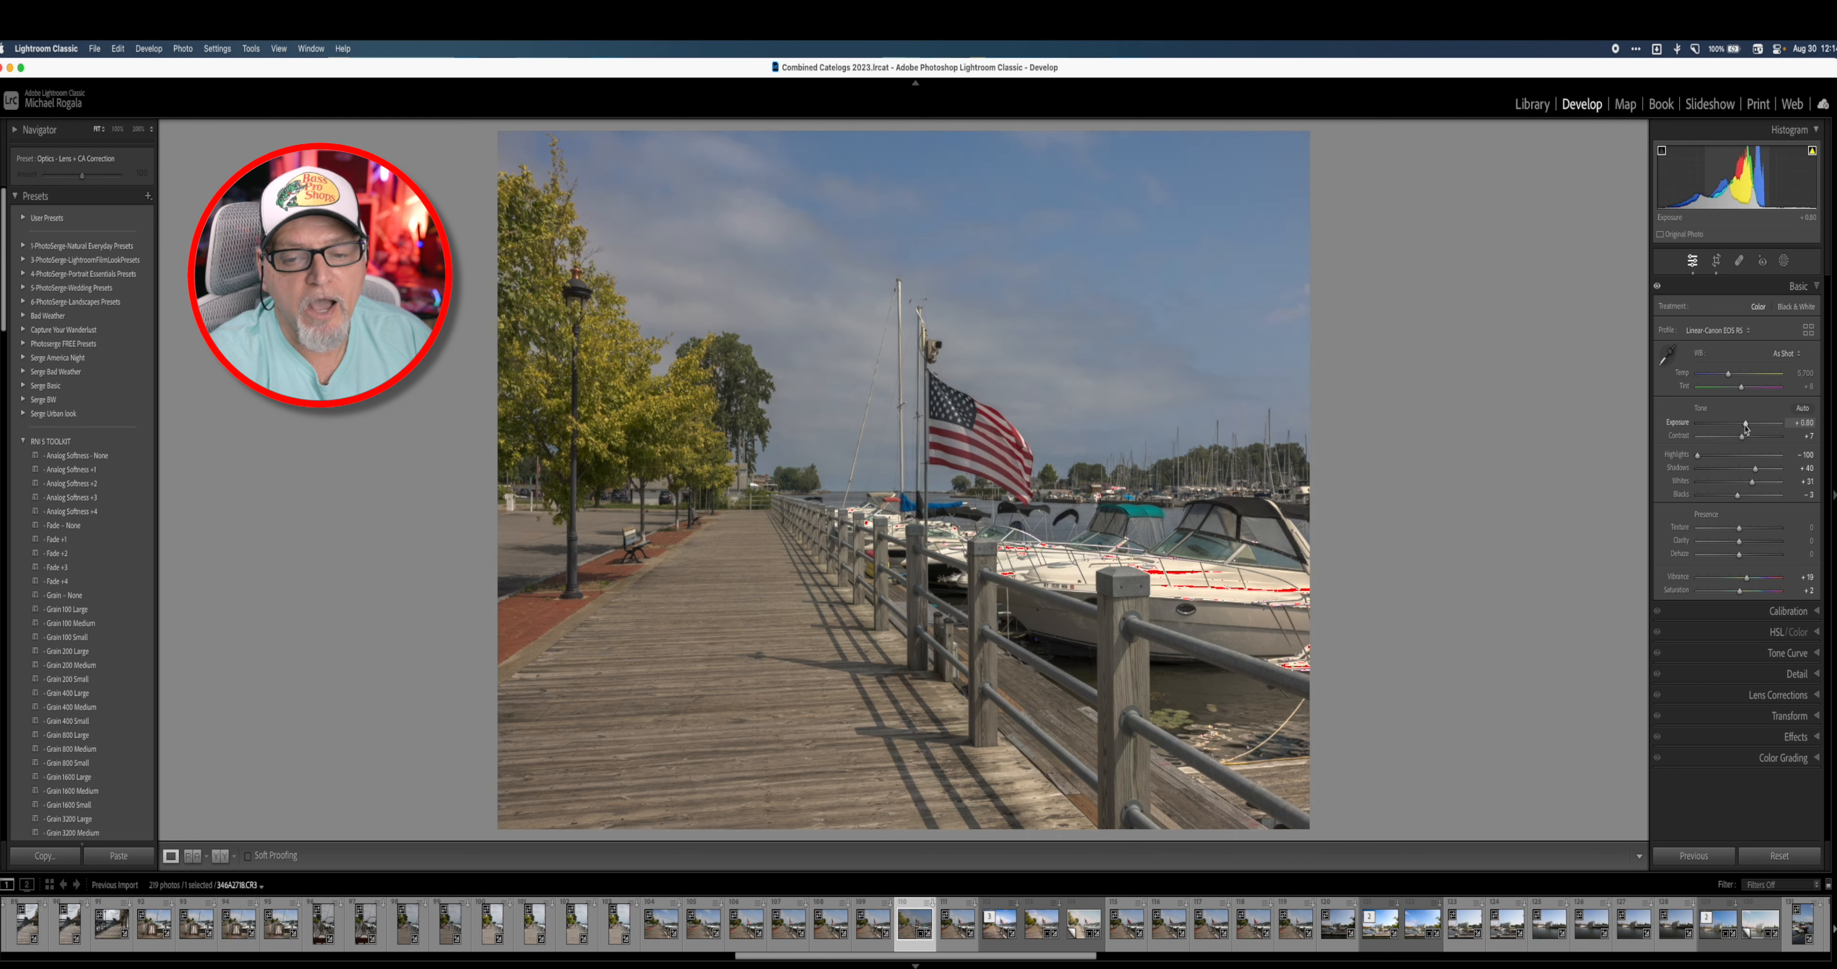
left_click_drag(1746, 427, 1747, 426)
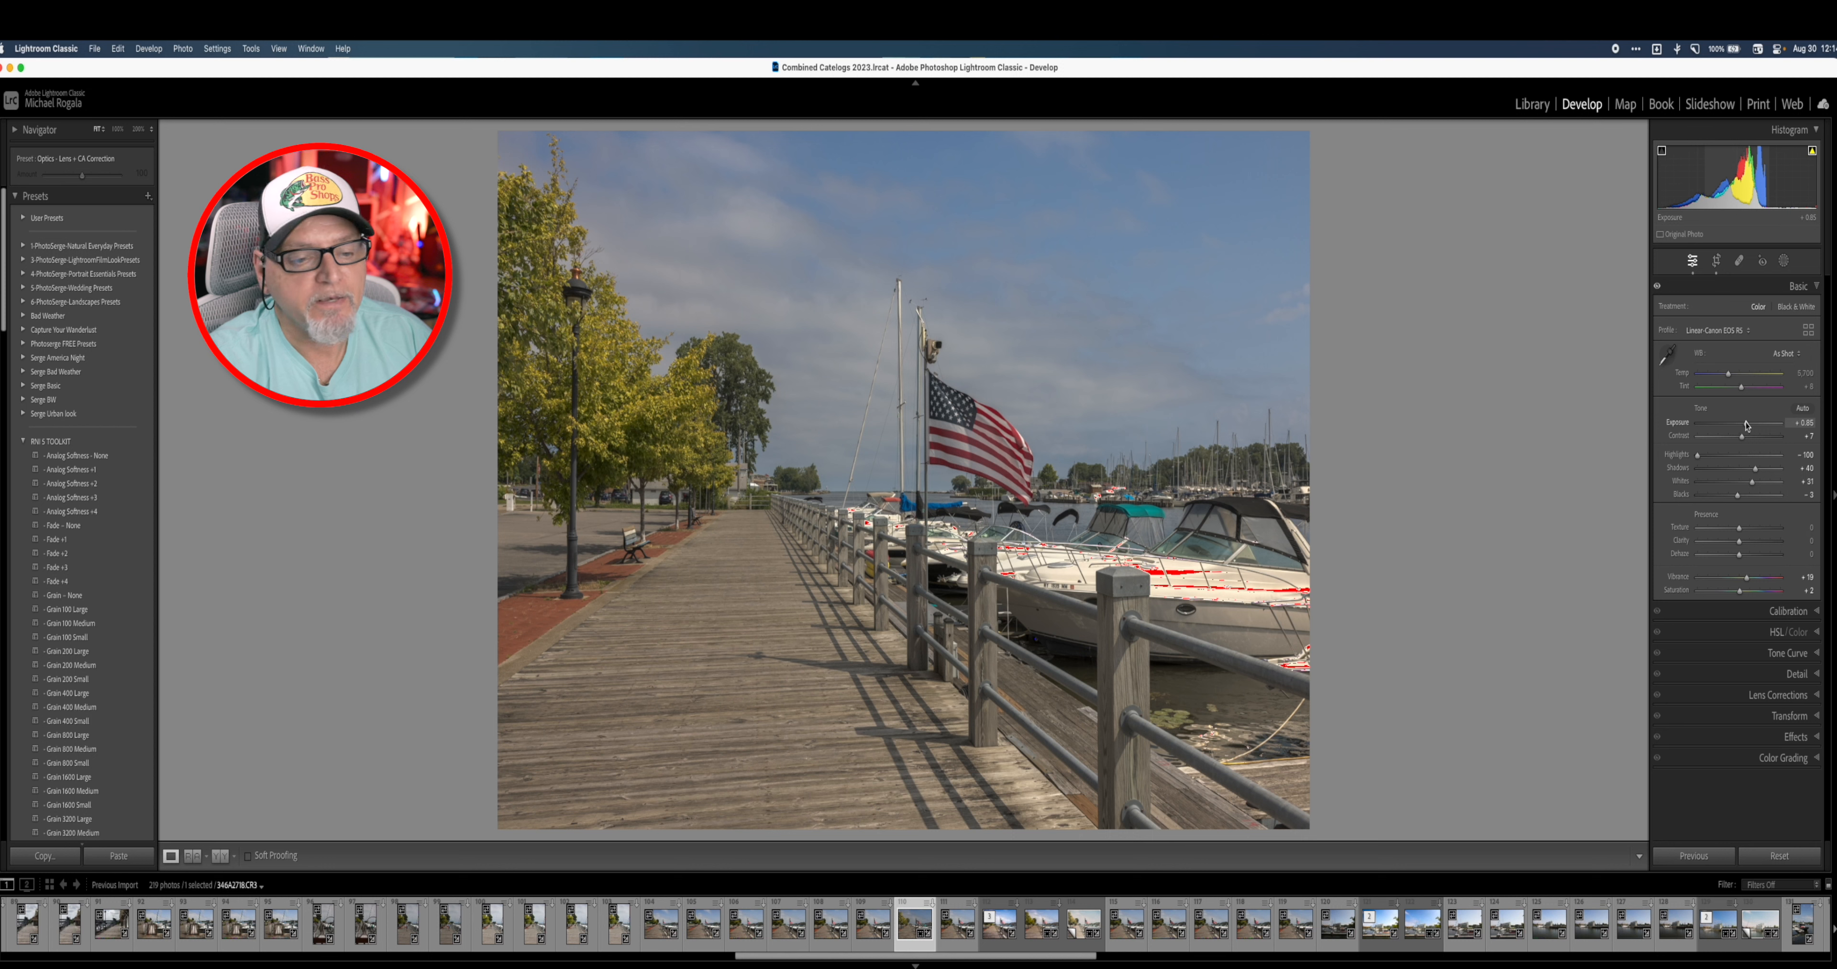
left_click_drag(1746, 426, 1748, 425)
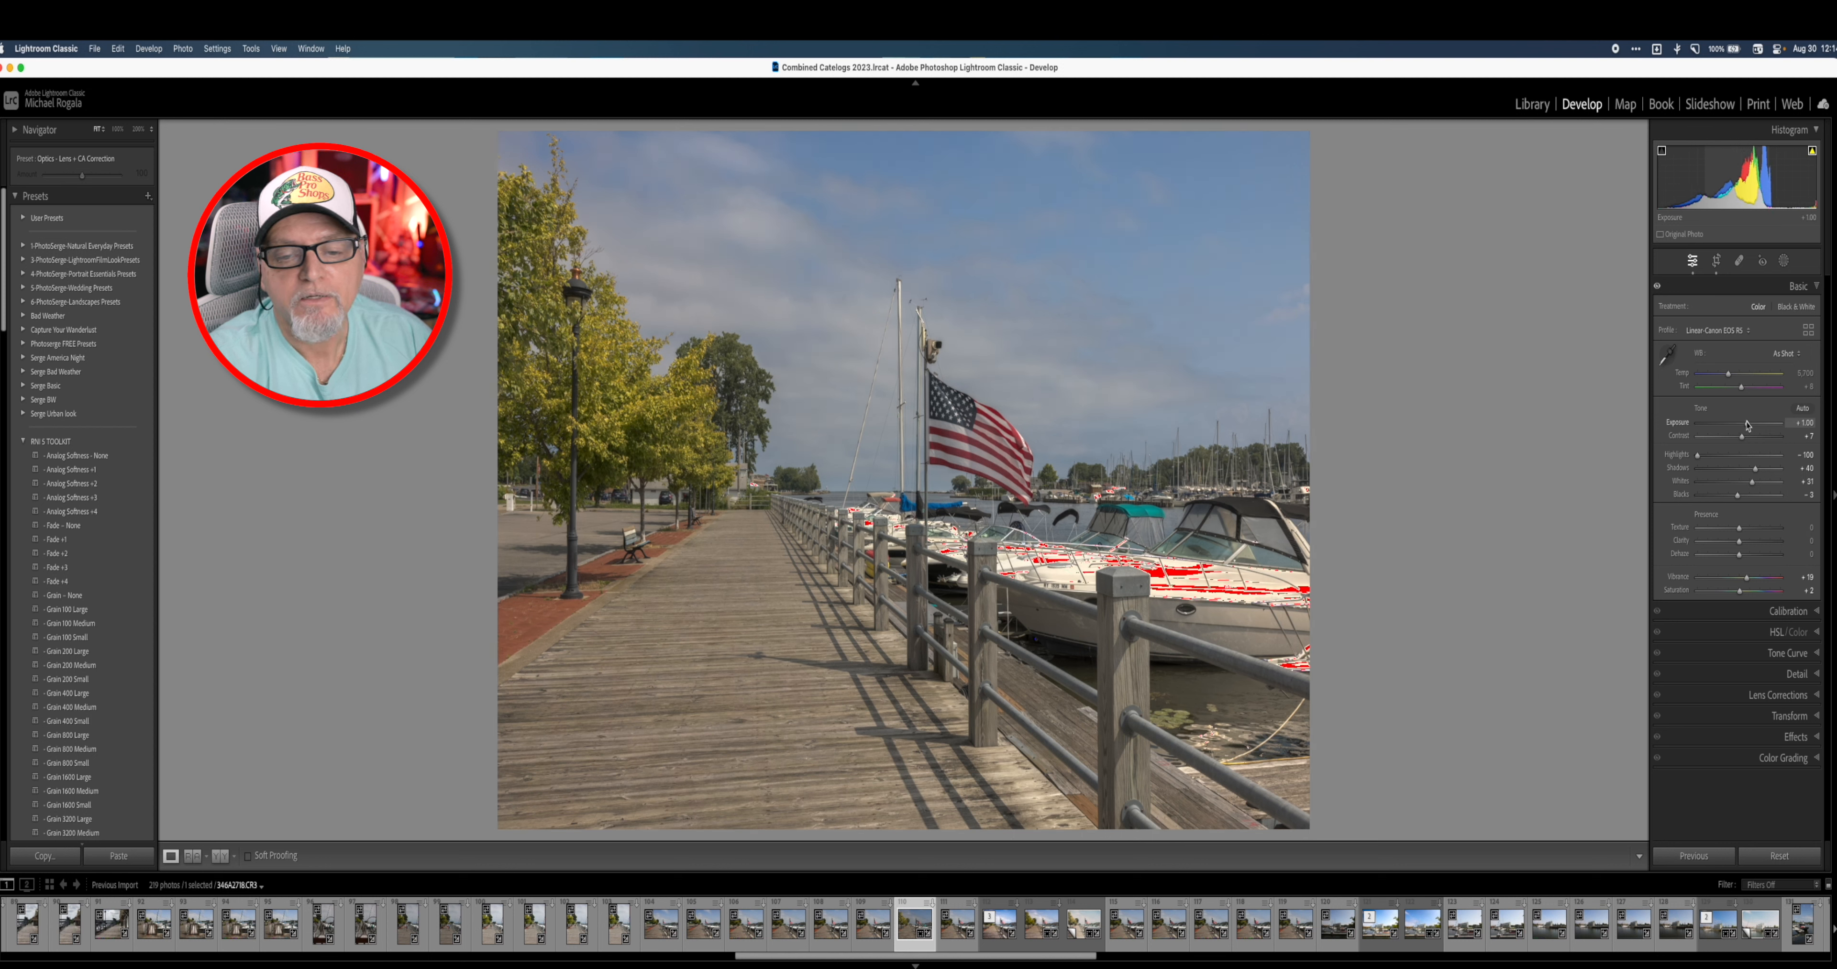
left_click_drag(1747, 426, 1749, 426)
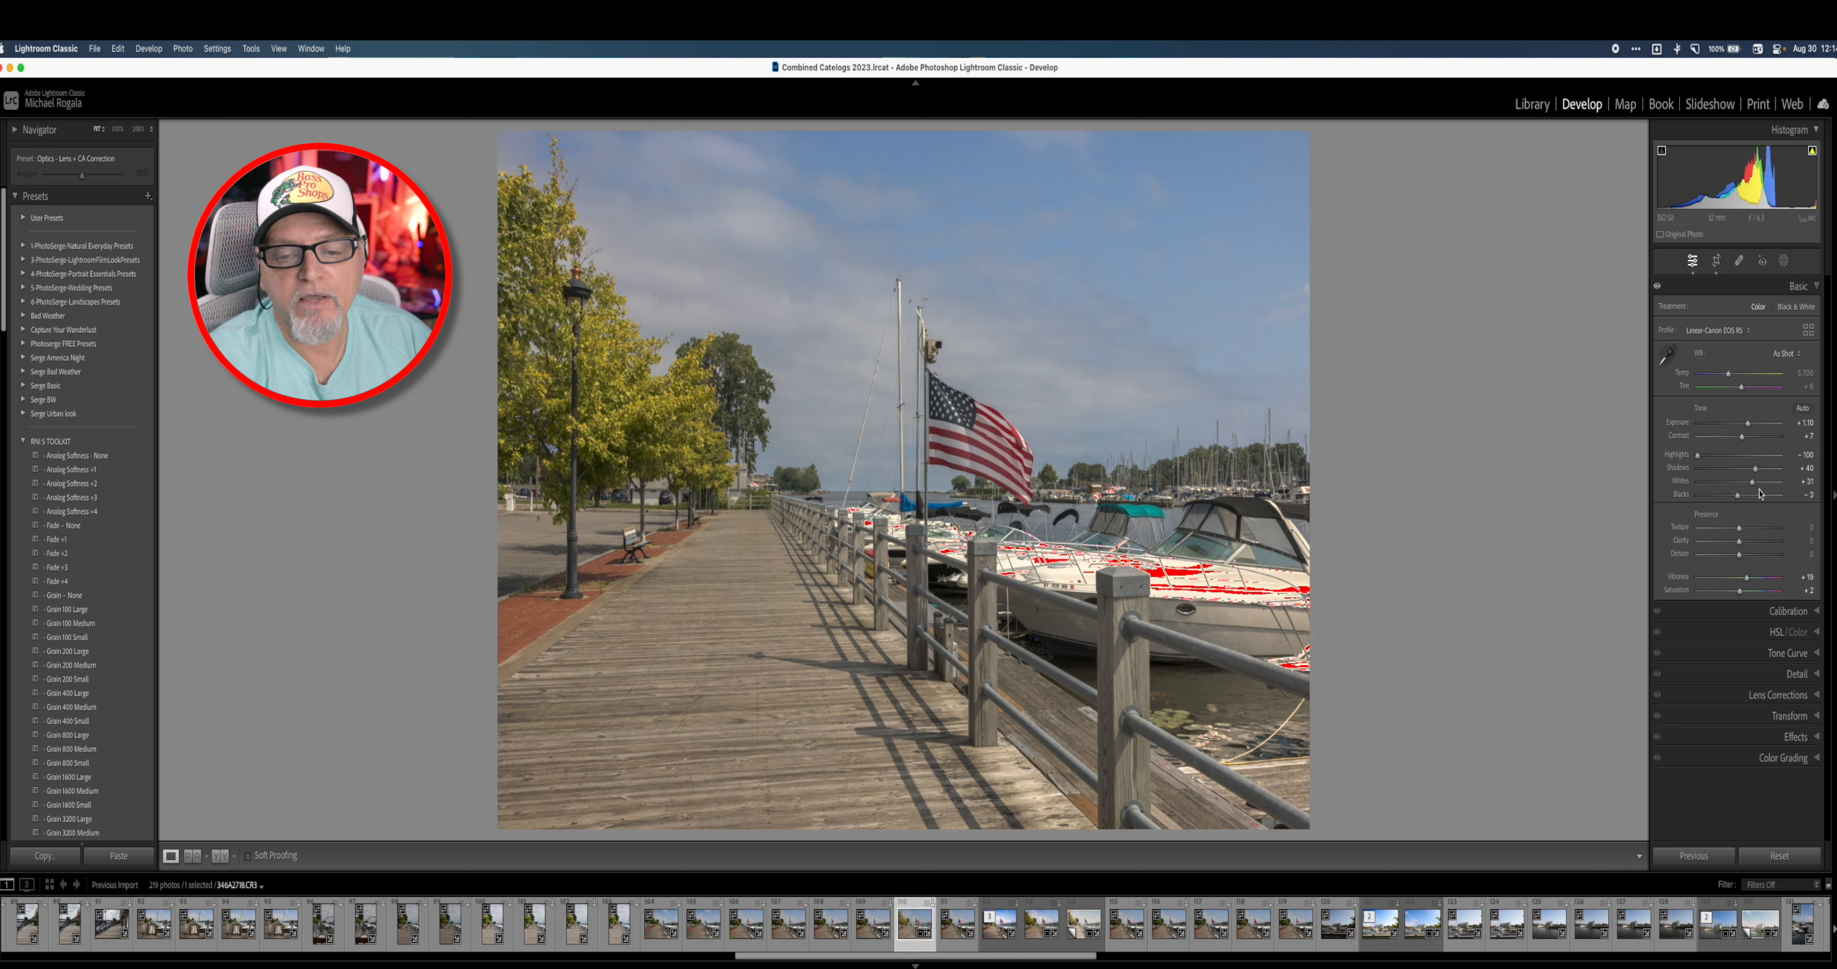
Step: Raise Shadows to +56 and bring out detail with Clarity +11 and Texture +24
left_click_drag(1755, 469, 1762, 469)
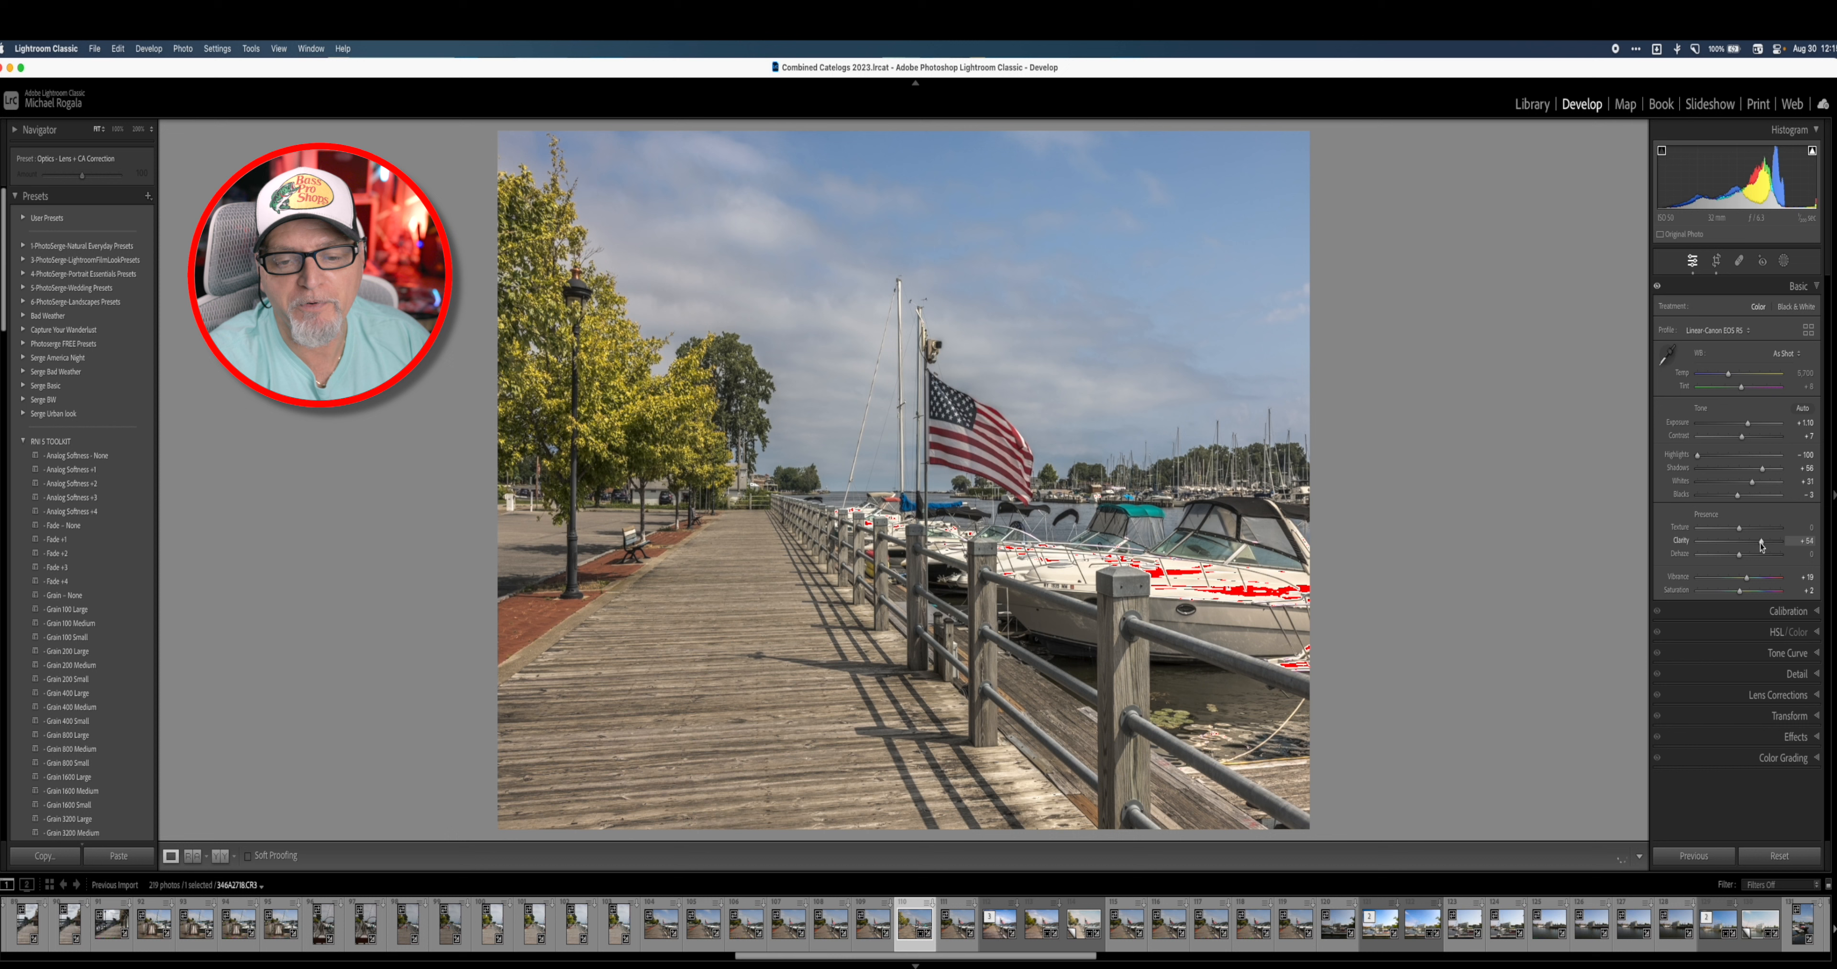
left_click_drag(1740, 543, 1745, 545)
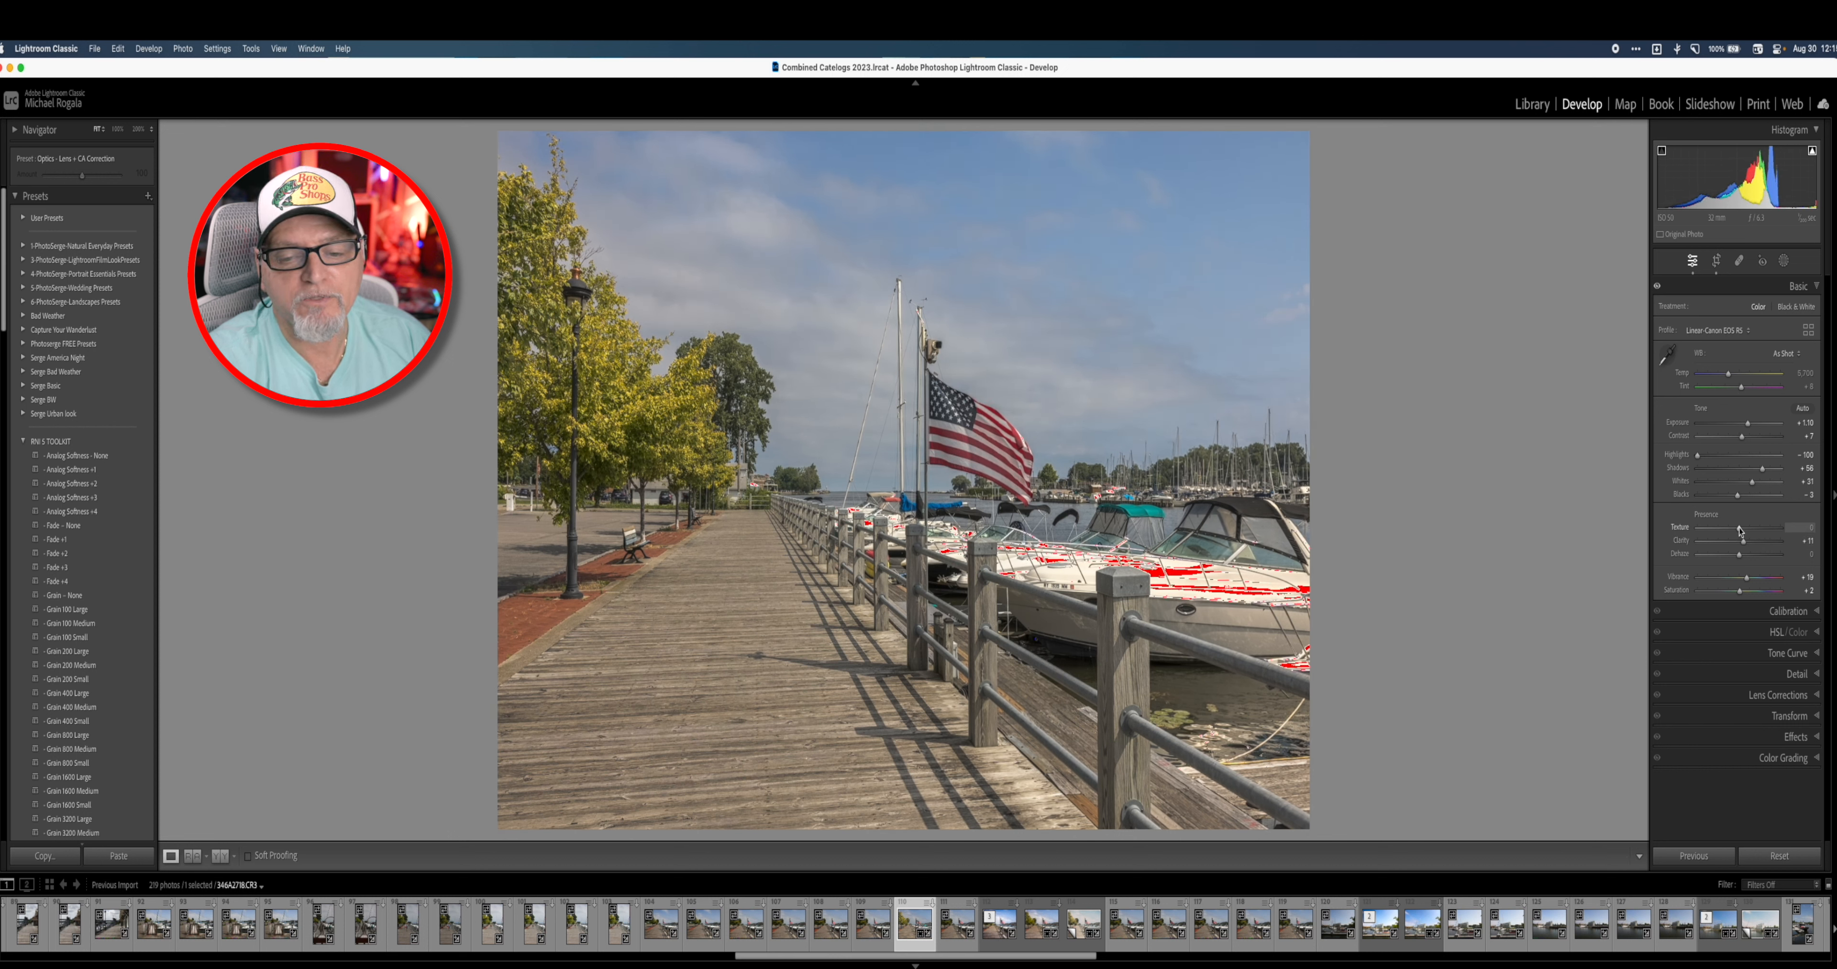
left_click_drag(1740, 529, 1749, 528)
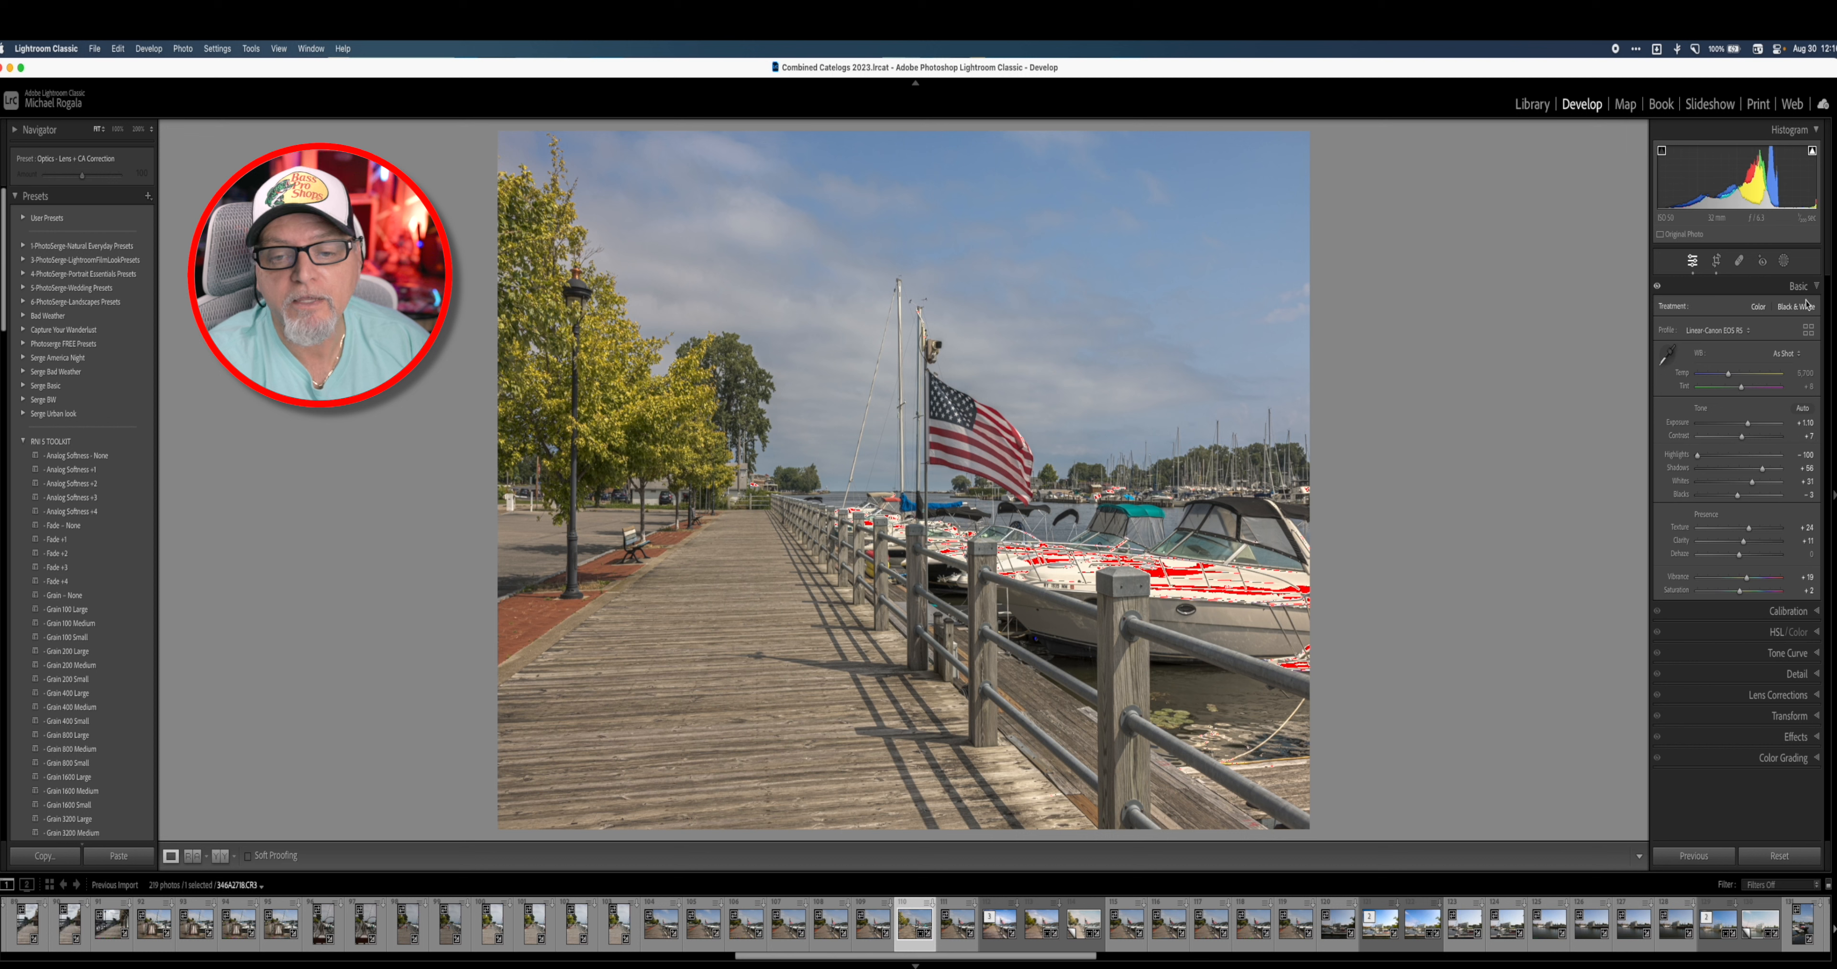
Step: In the Detail settings, set Sharpening to Amount 88, Radius 0.5 and Detail 100
left_click(1818, 287)
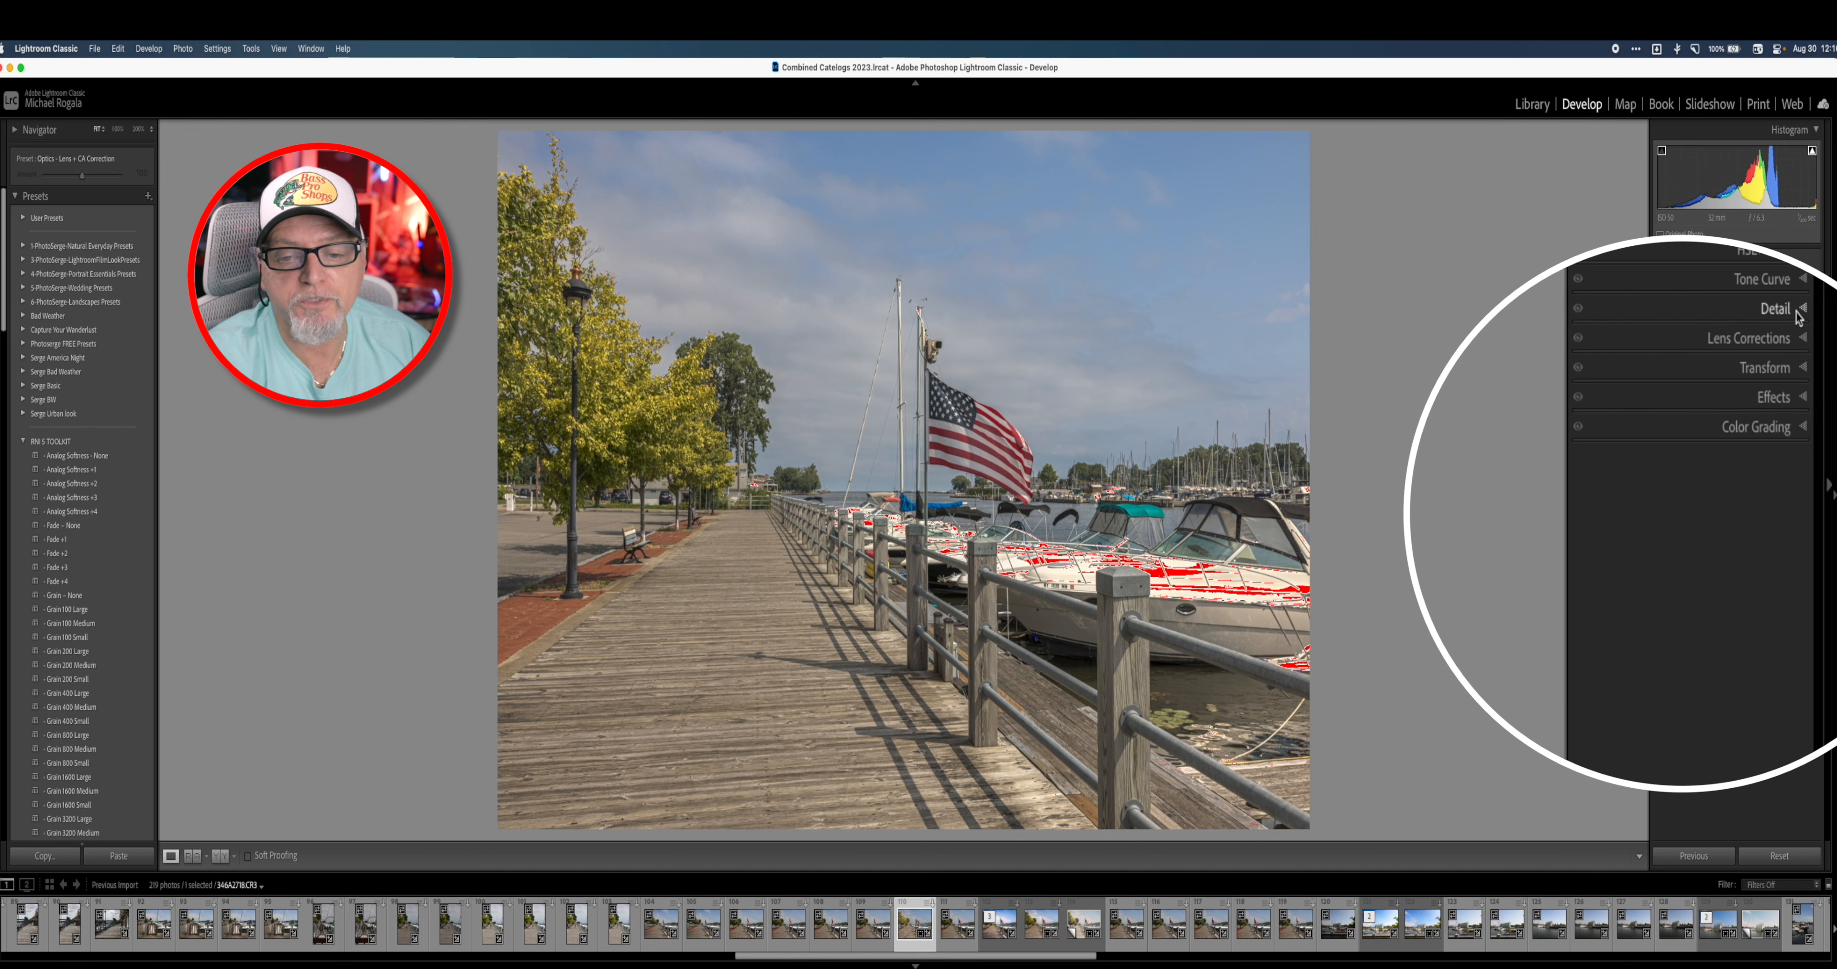
left_click(1805, 312)
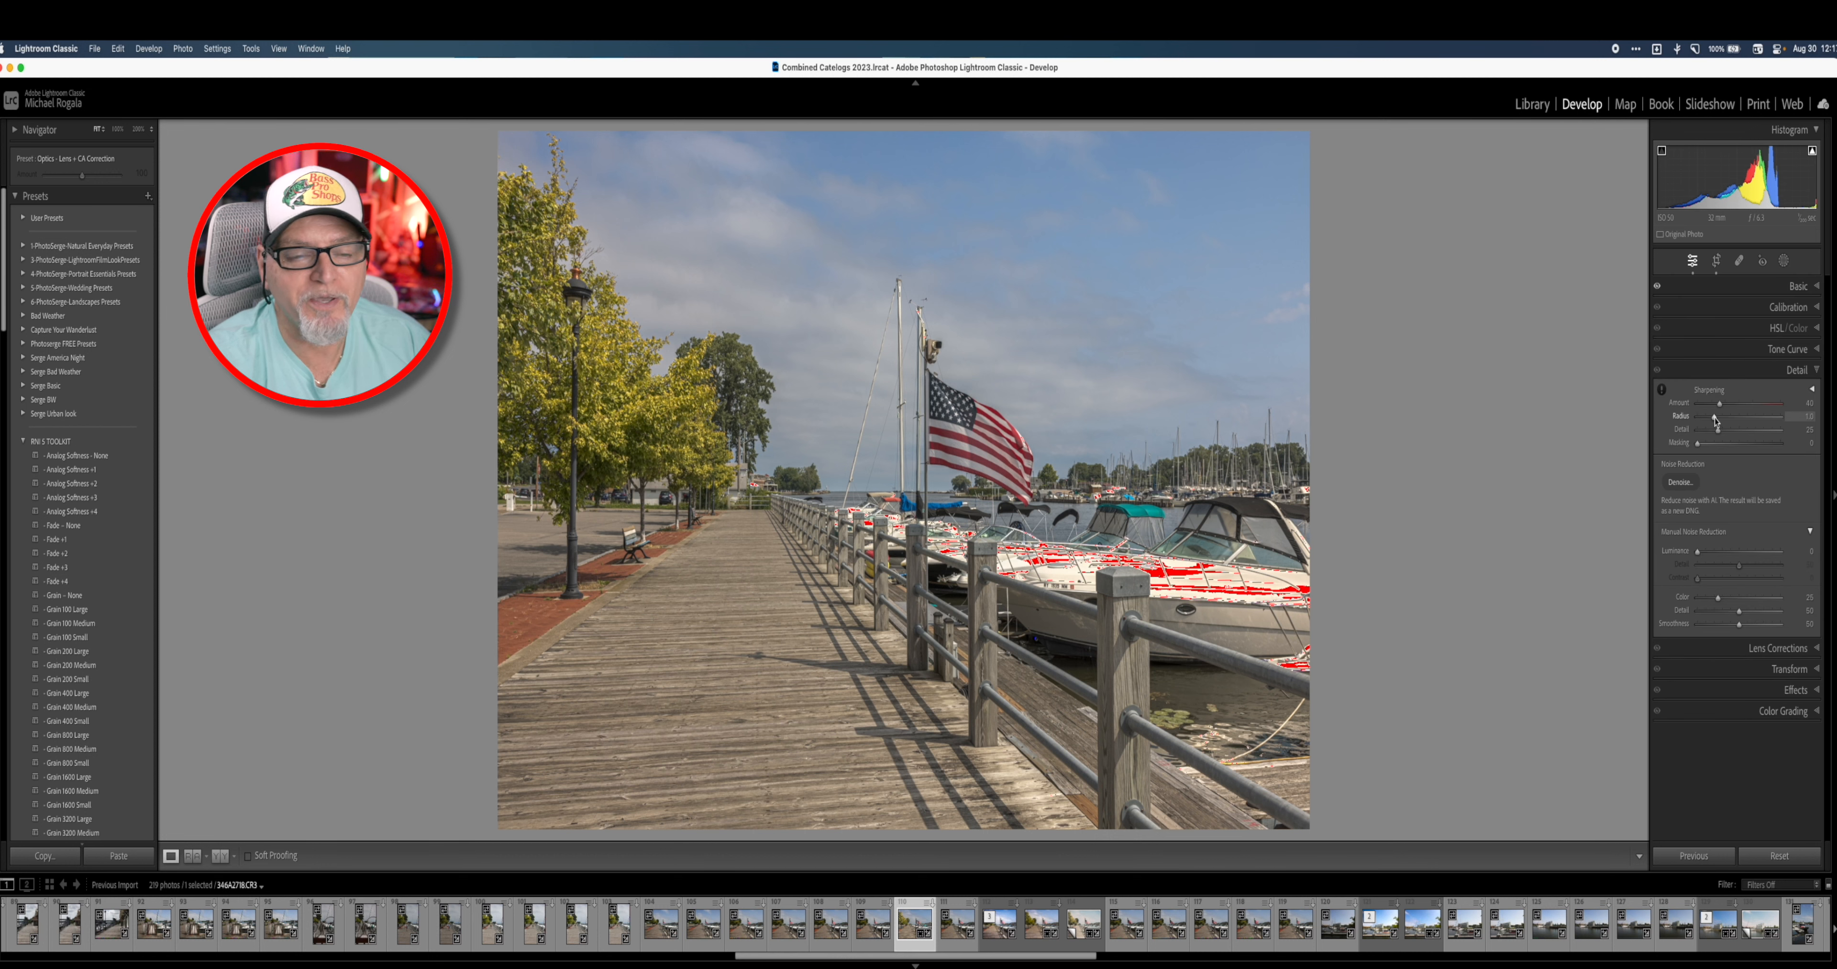
left_click_drag(1716, 420, 1747, 403)
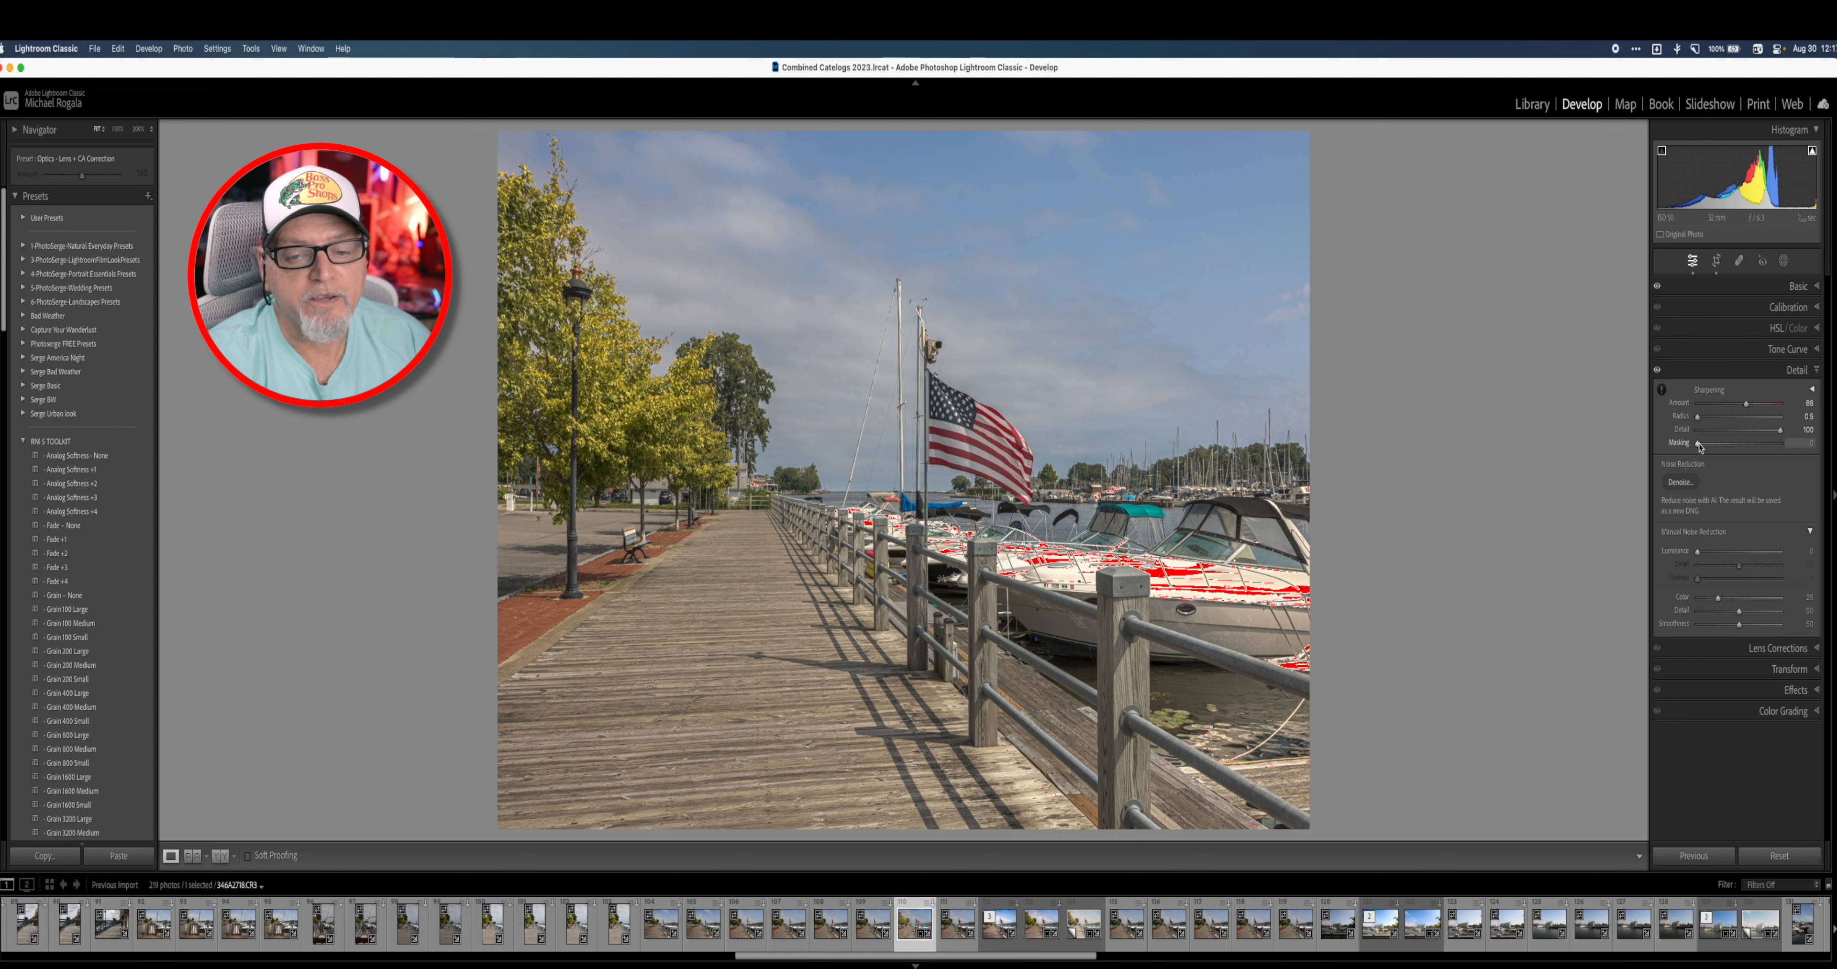
Step: Limit the sharpening to the edges by setting Masking to 95 with the mask preview shown, then close the Detail settings
left_click_drag(1698, 445, 1704, 447)
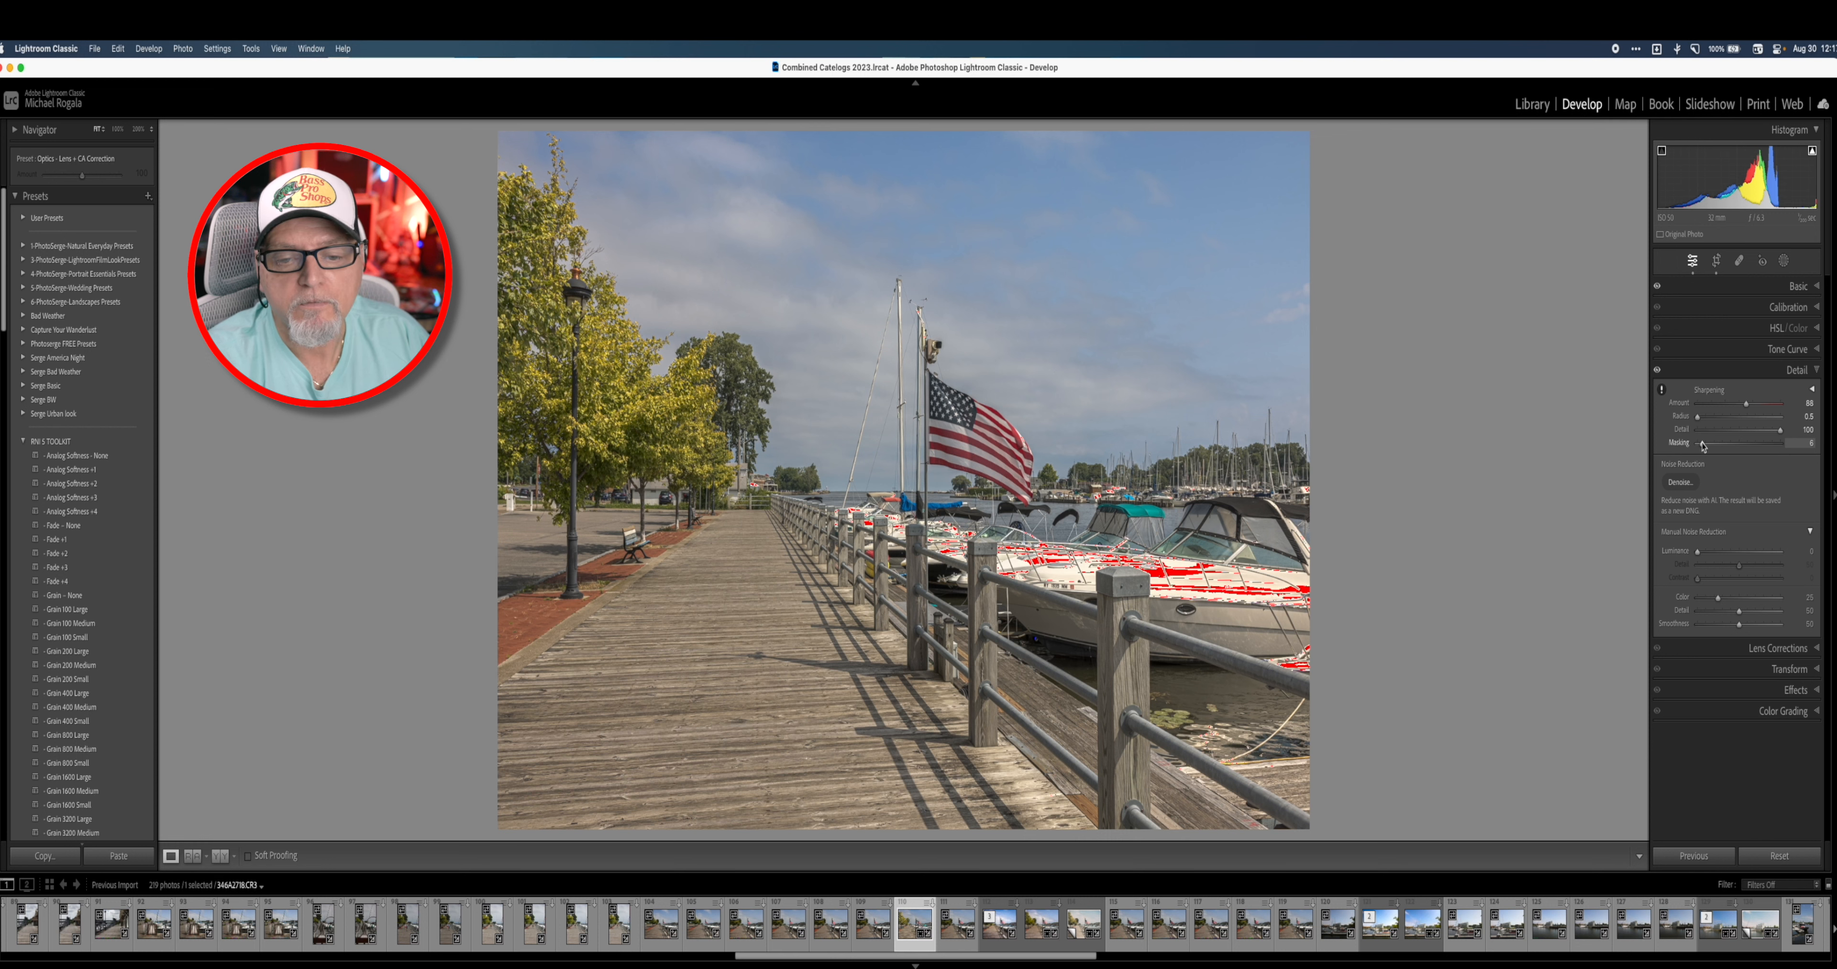
left_click(1703, 446, "alt")
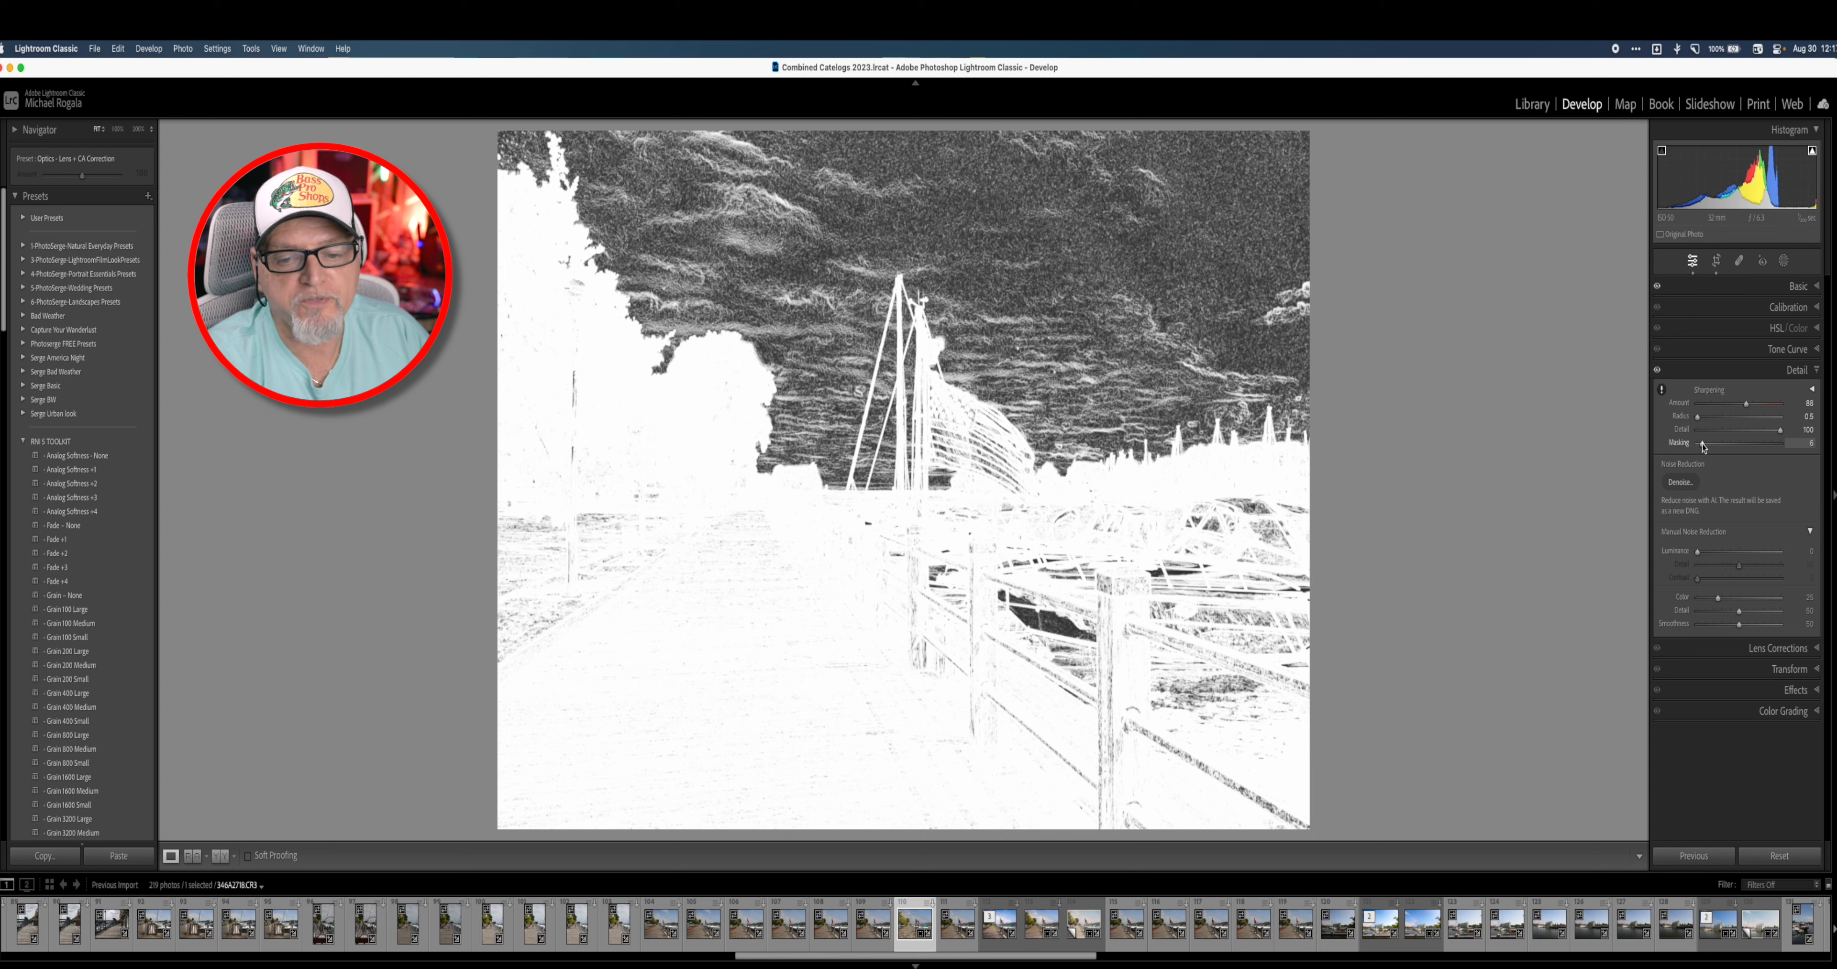
left_click_drag(1703, 445, 1768, 445)
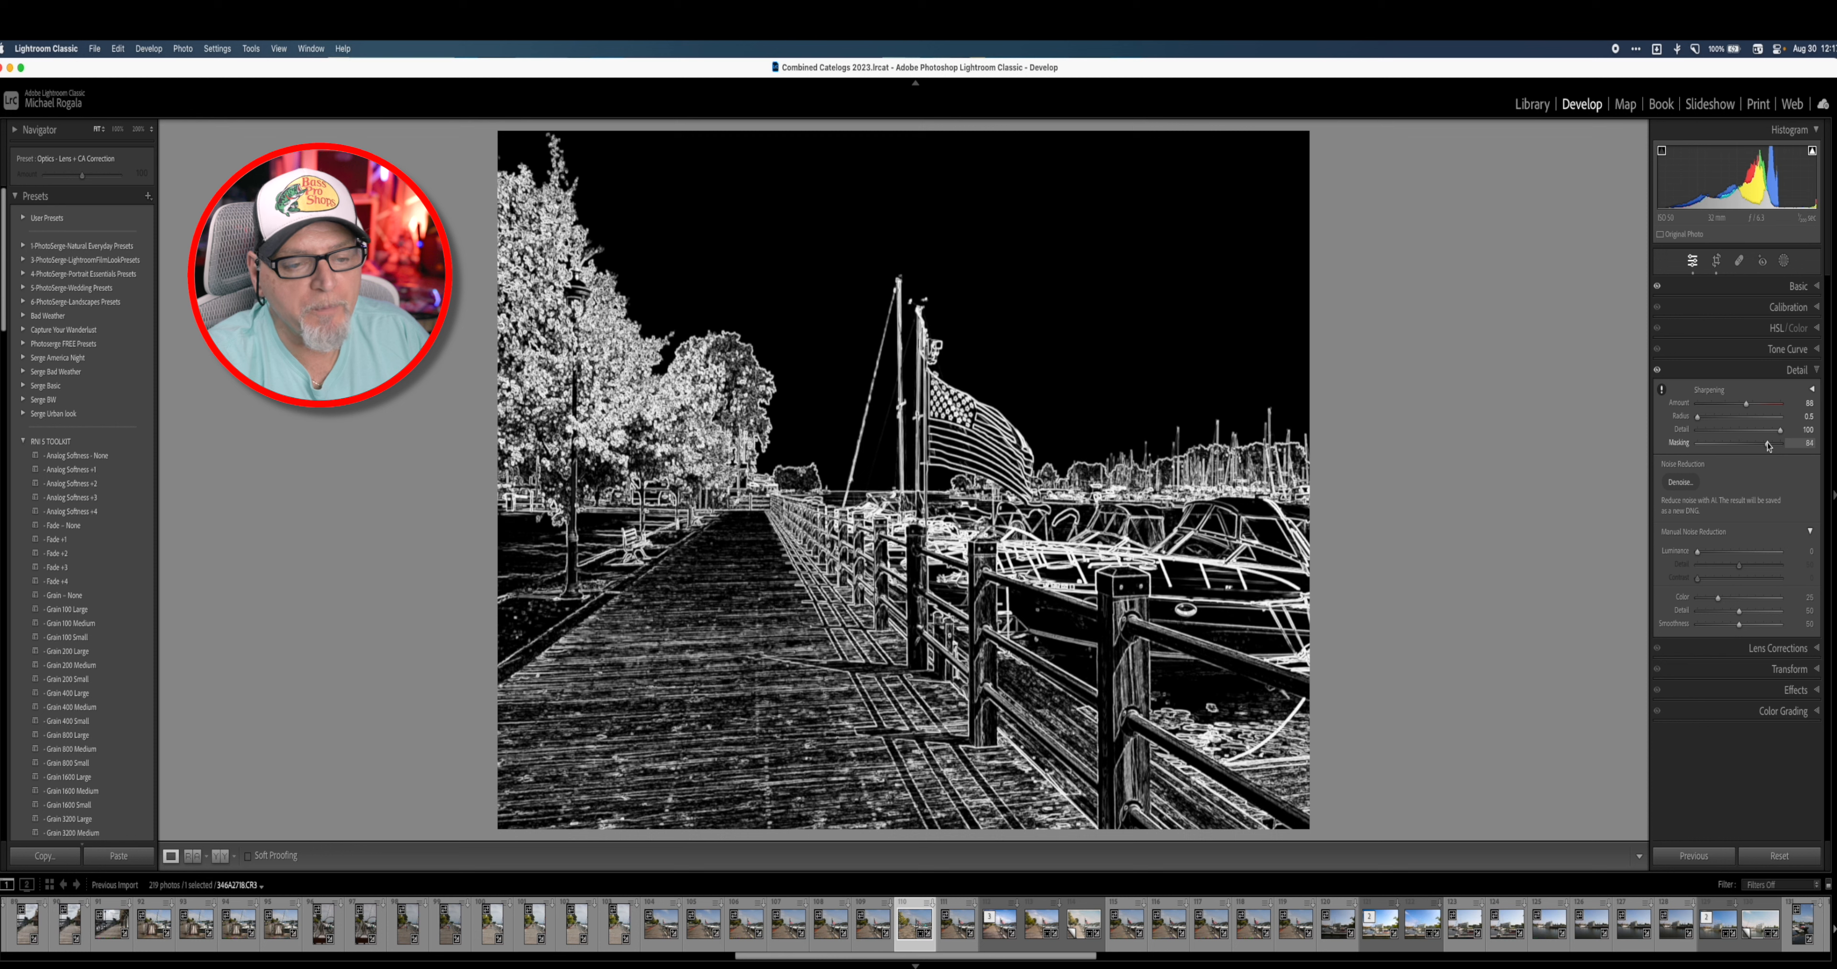
left_click_drag(1769, 447, 1777, 445)
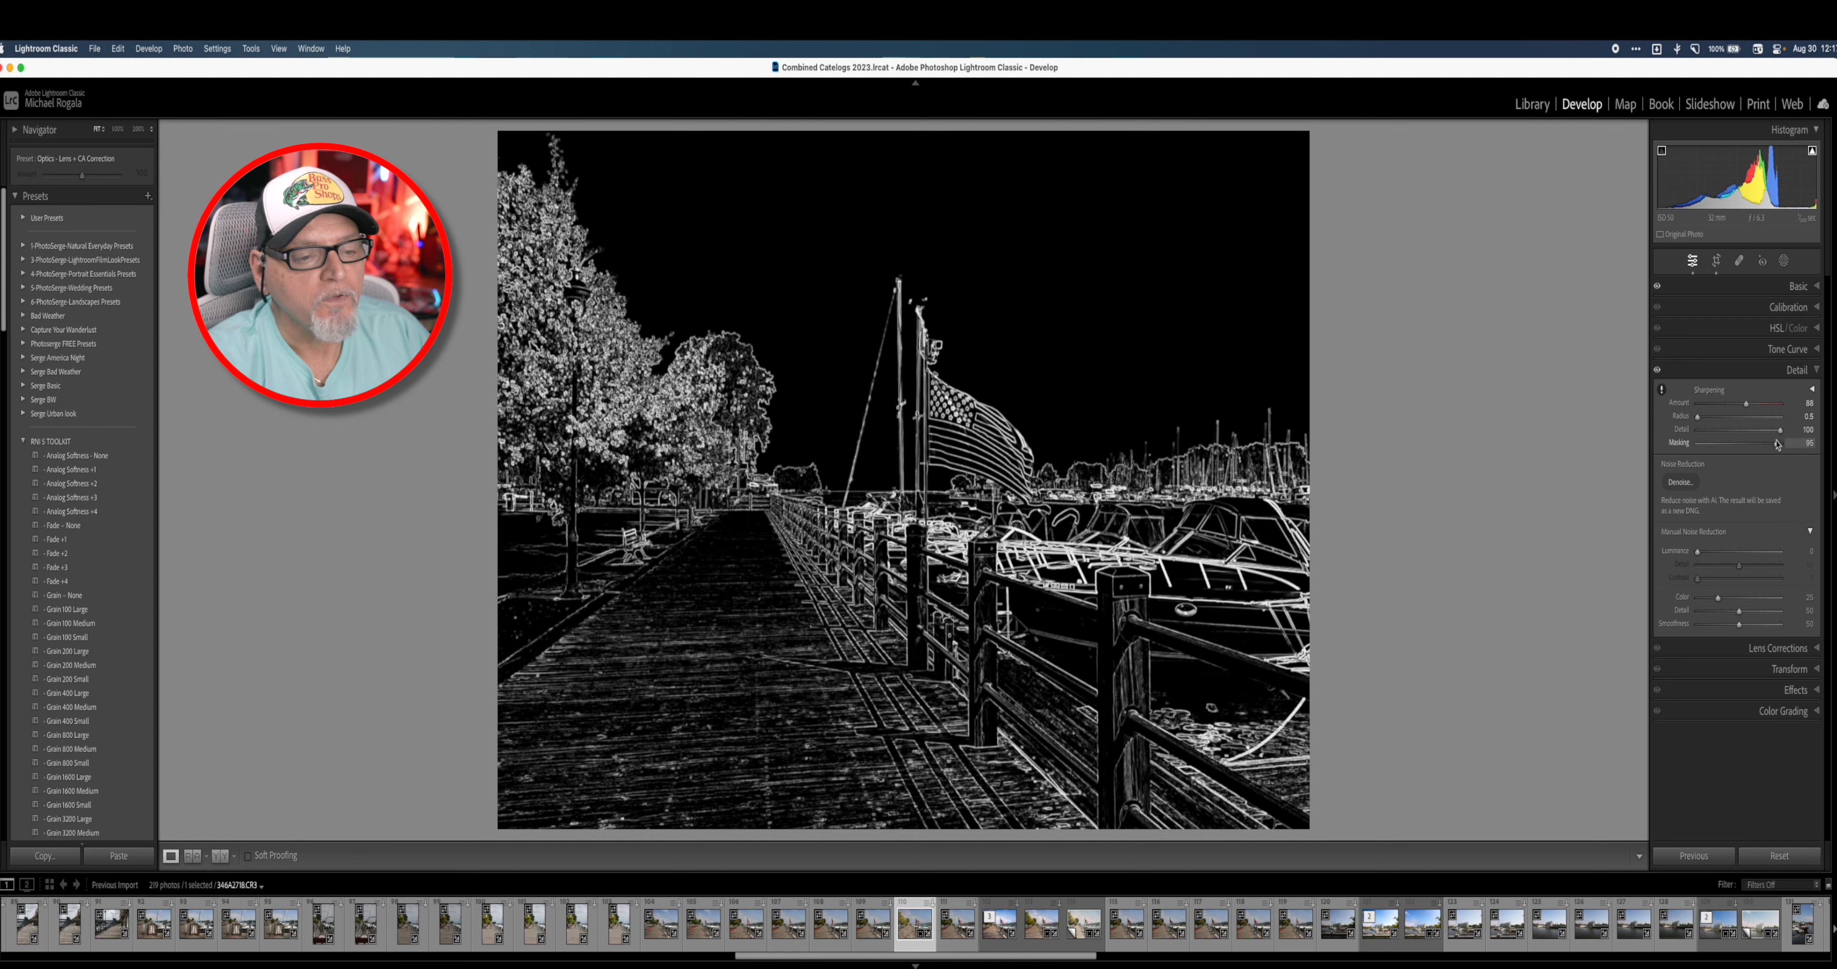
left_click_drag(1777, 445, 1777, 445)
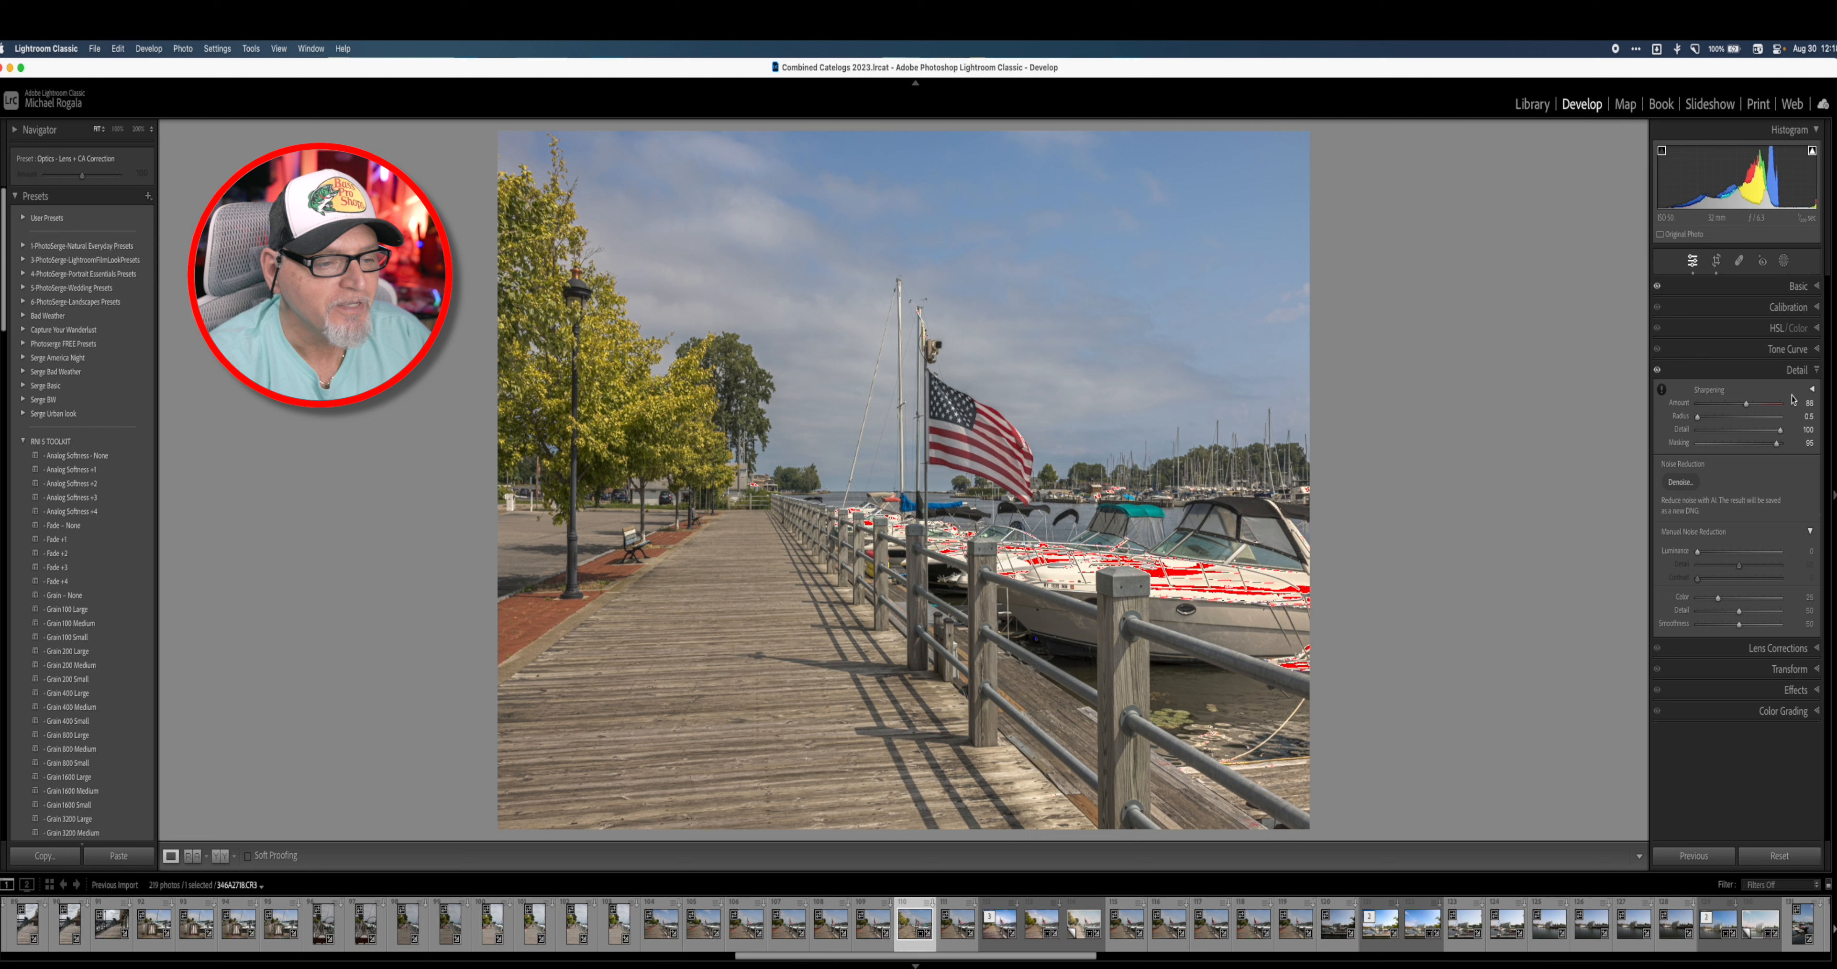
left_click(1819, 371)
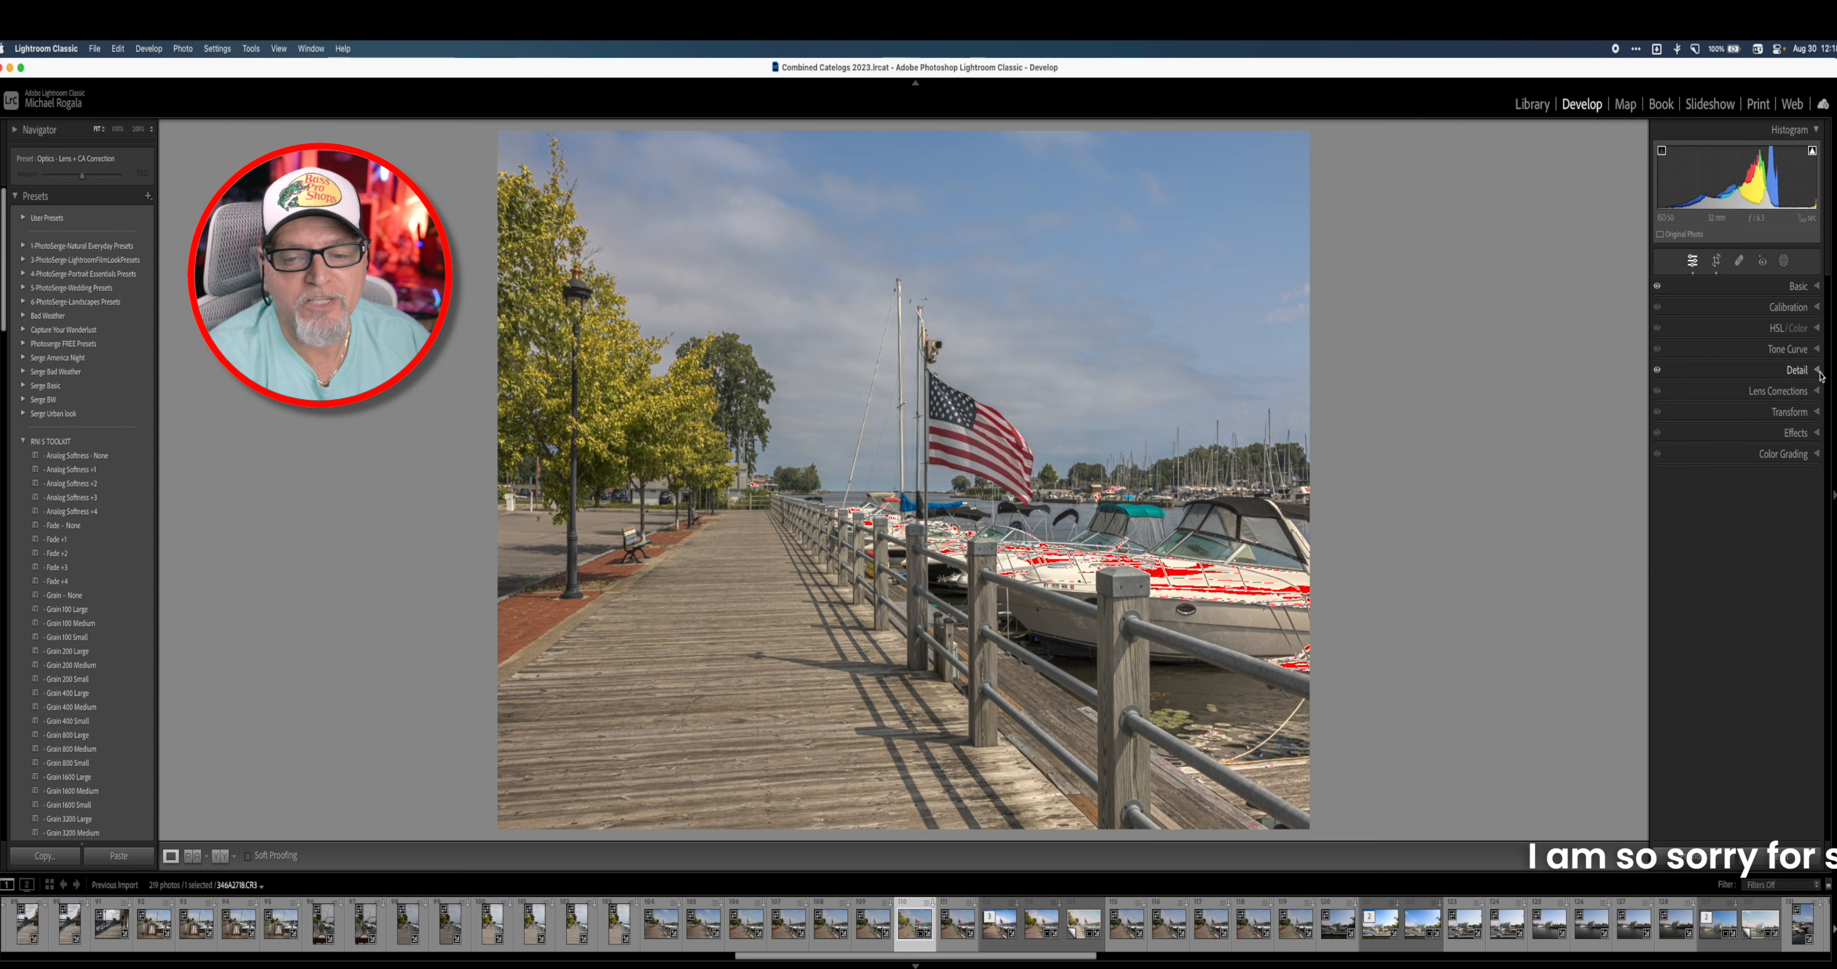
Step: In Calibration, set the Red Primary Hue to -6 and its Saturation to +9
left_click(1788, 307)
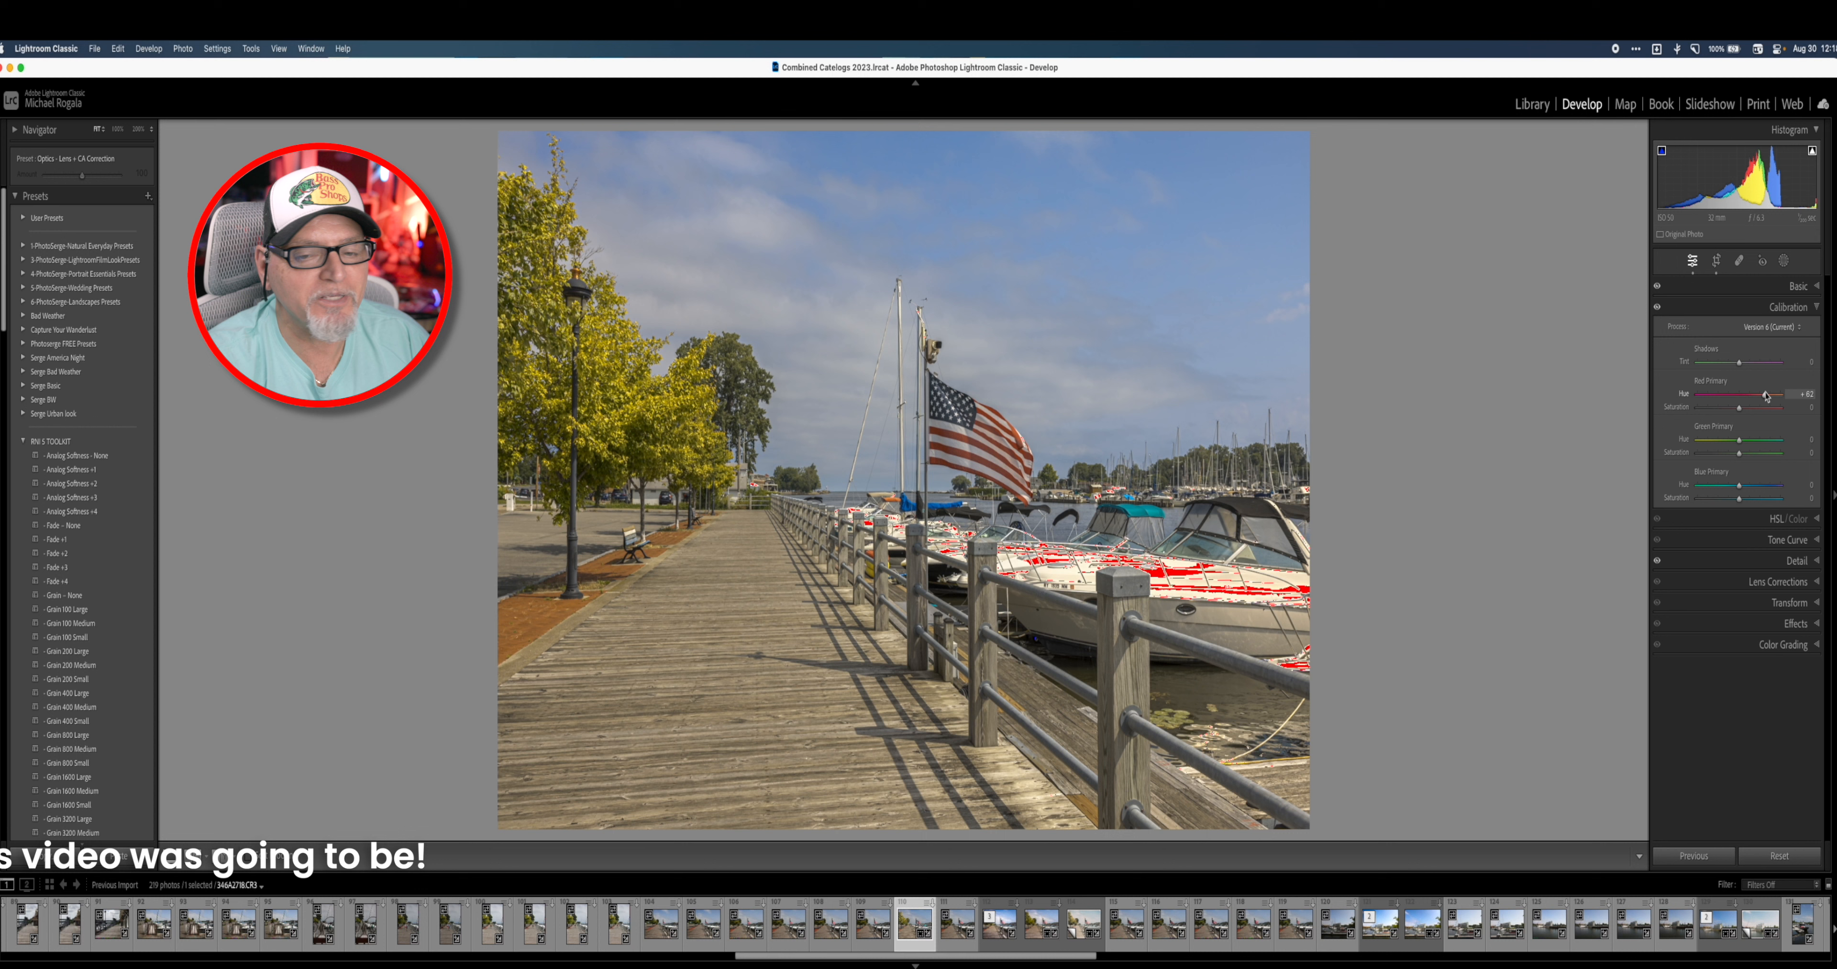
mouse_move(1738, 394)
left_mouse_down()
mouse_move(1723, 400)
mouse_move(1785, 393)
mouse_move(1737, 407)
left_mouse_up()
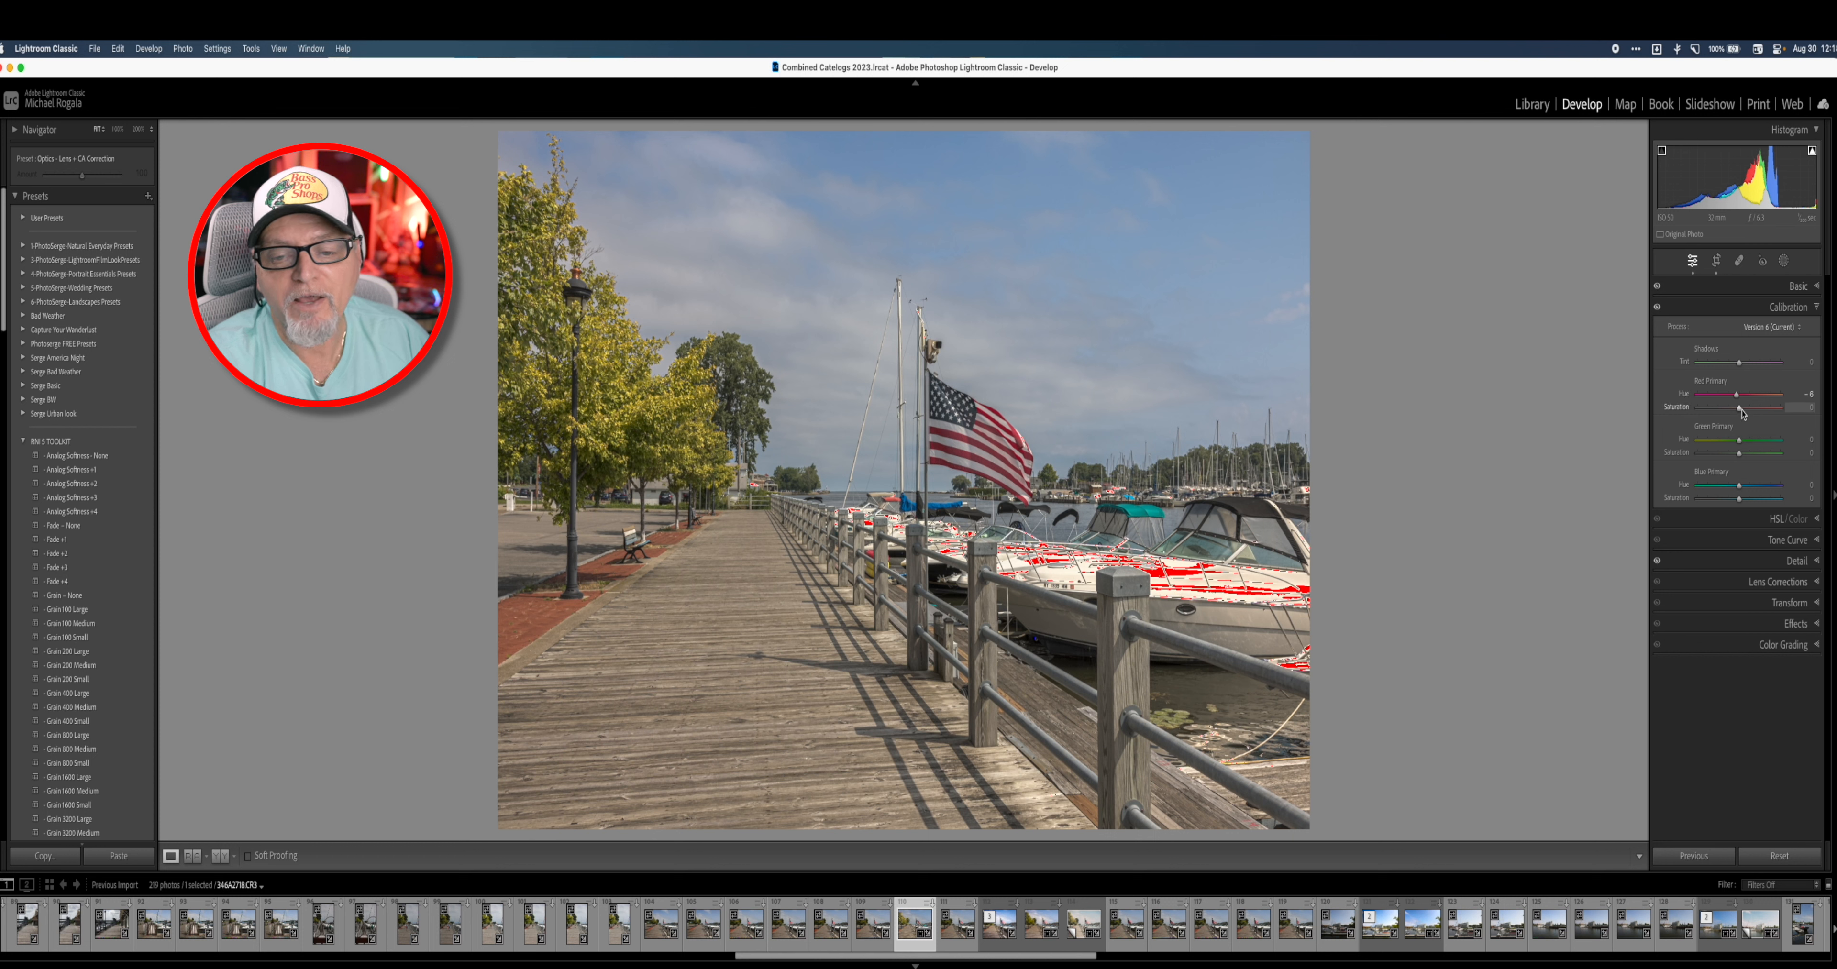
left_click_drag(1740, 412, 1744, 440)
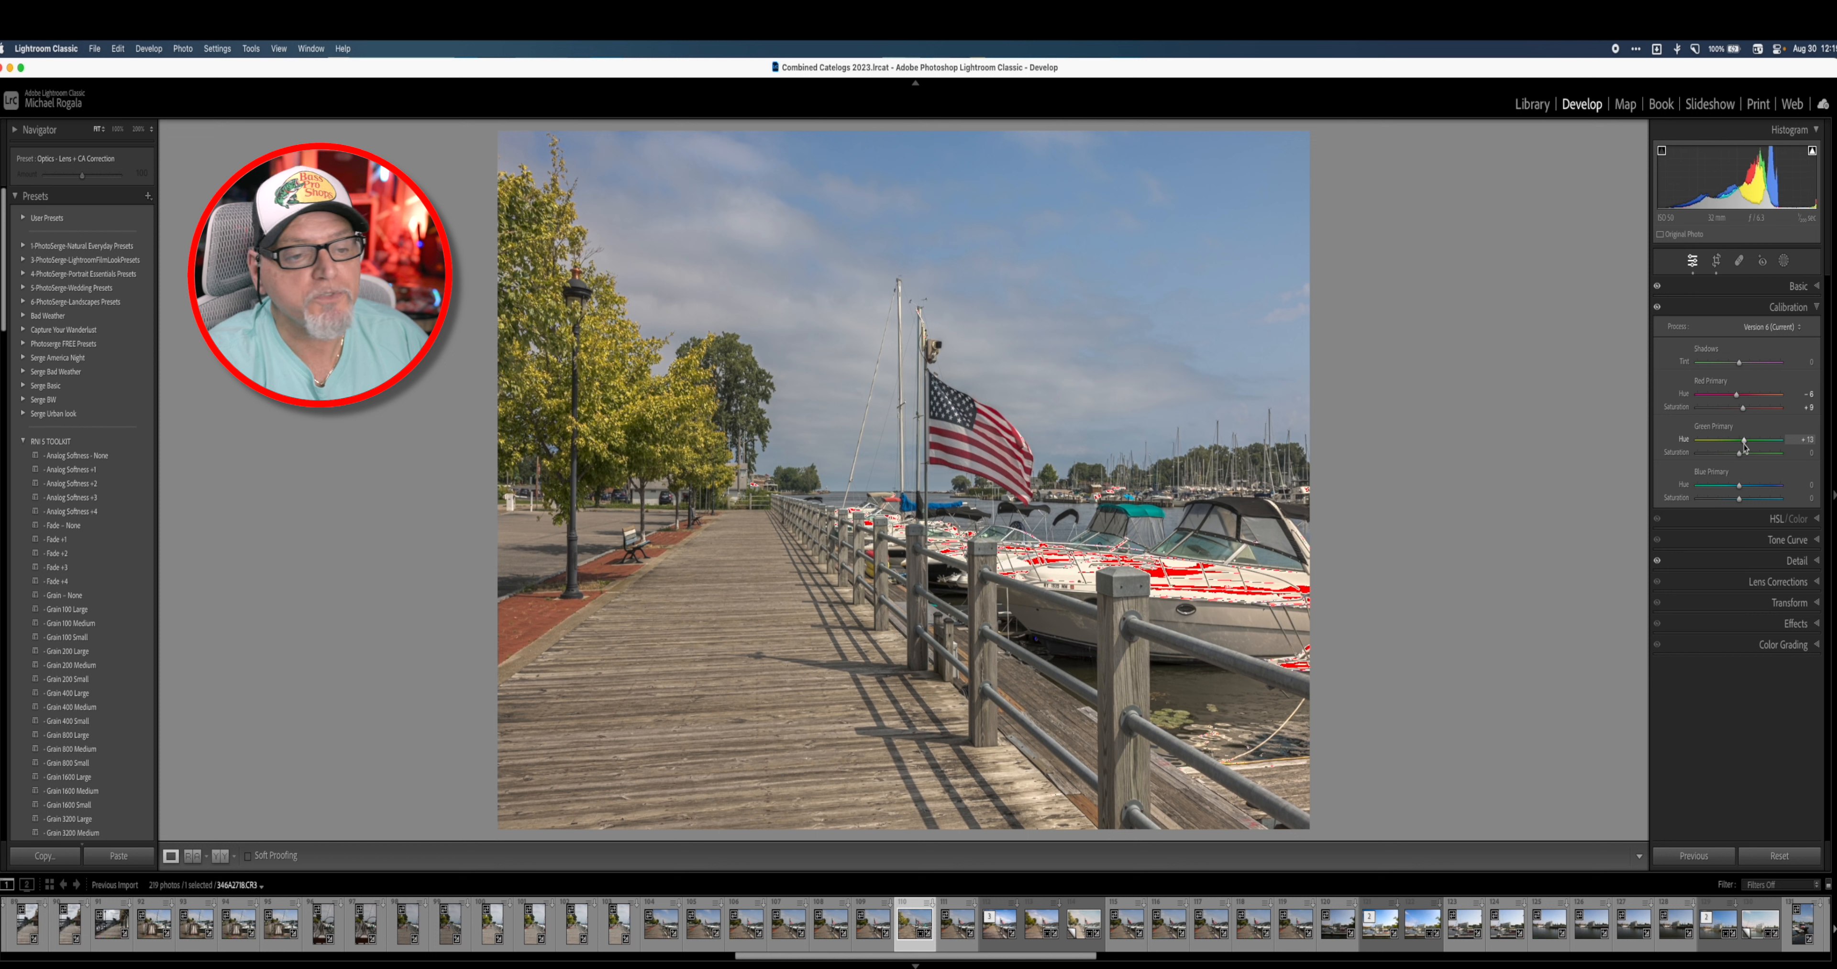
Step: In Calibration, set the Green Primary Hue to +17 and its Saturation to +2
left_click_drag(1746, 447, 1747, 444)
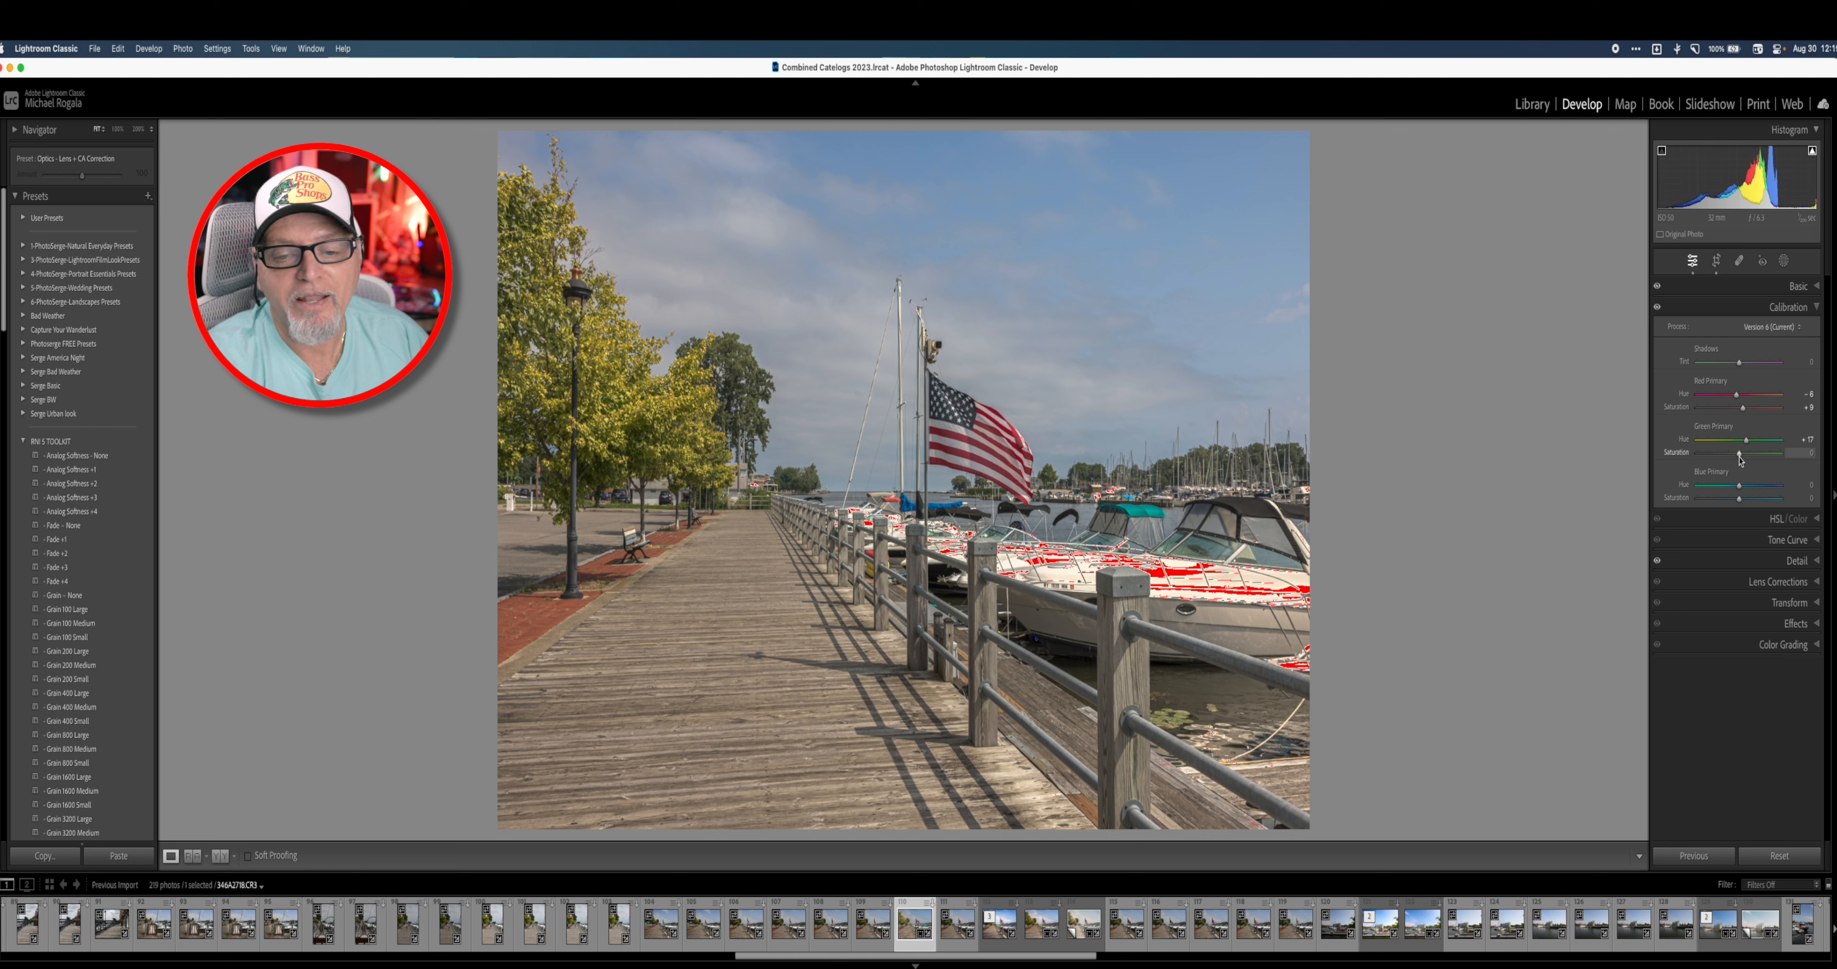
left_click_drag(1740, 459, 1741, 459)
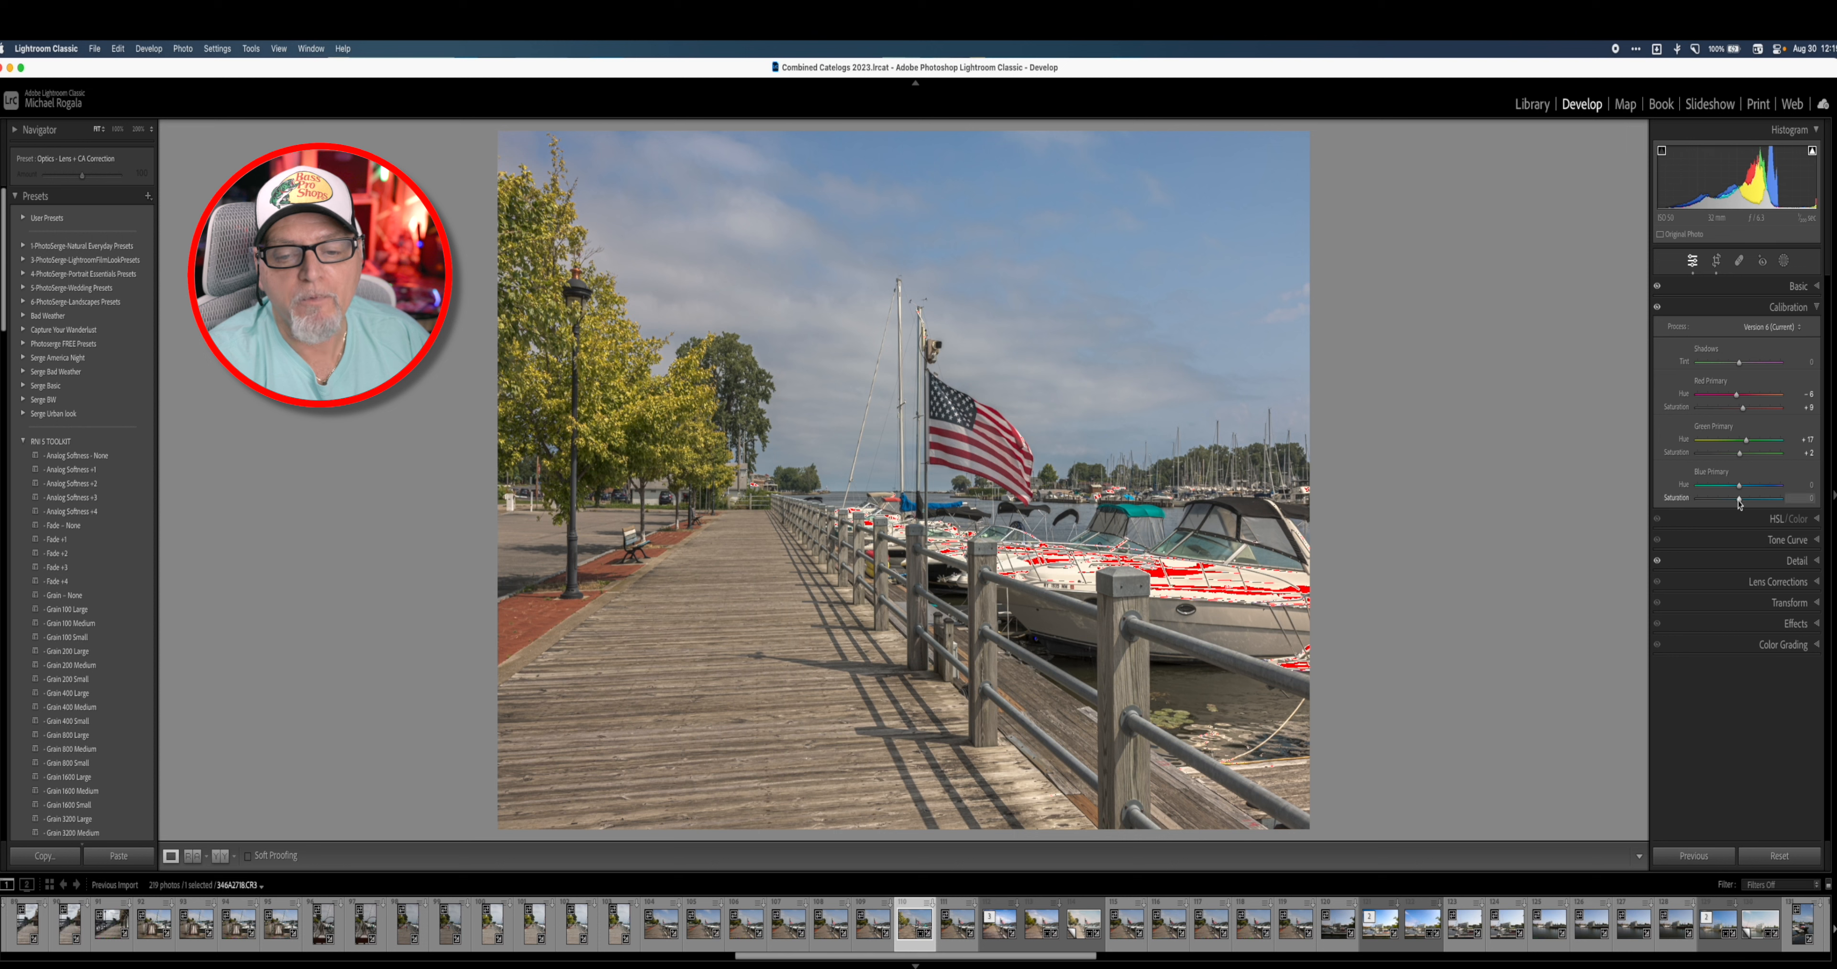
Step: Raise the Blue Primary Saturation to +20 with its Hue reset to 0, and lower the Red Primary Hue further before closing Calibration
mouse_move(1739, 503)
left_mouse_down()
mouse_move(1764, 503)
mouse_move(1746, 514)
left_mouse_up()
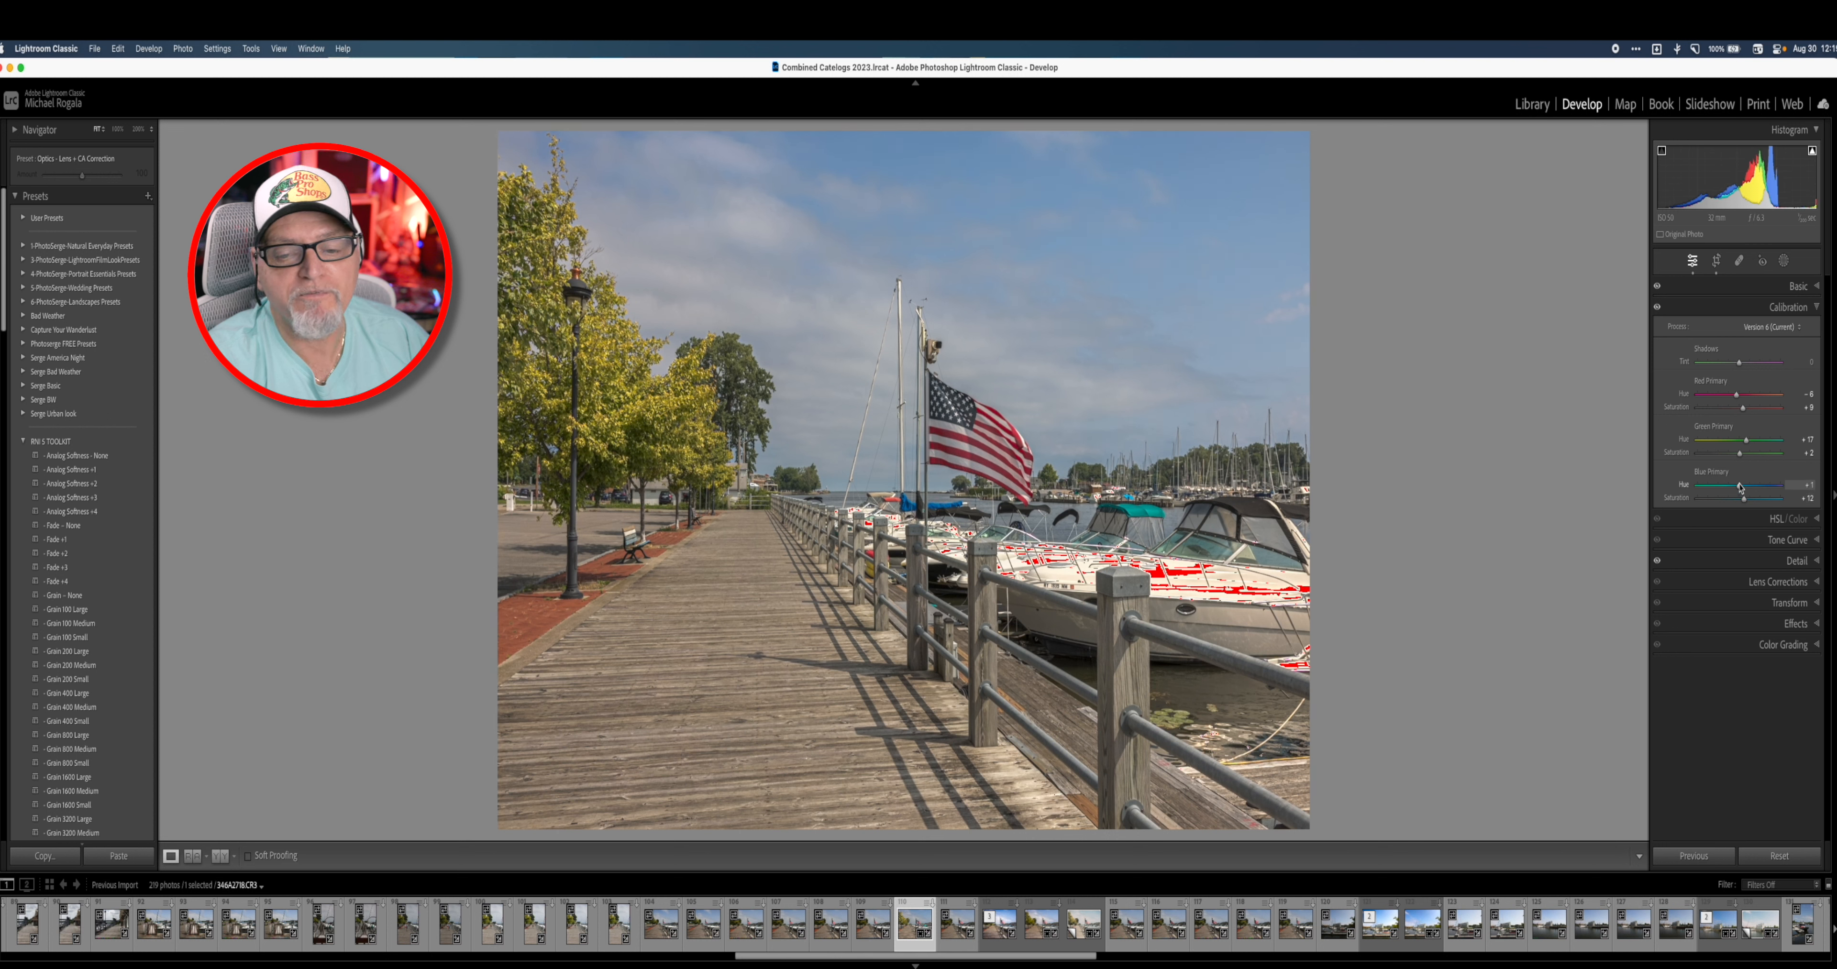
left_click_drag(1742, 487, 1735, 490)
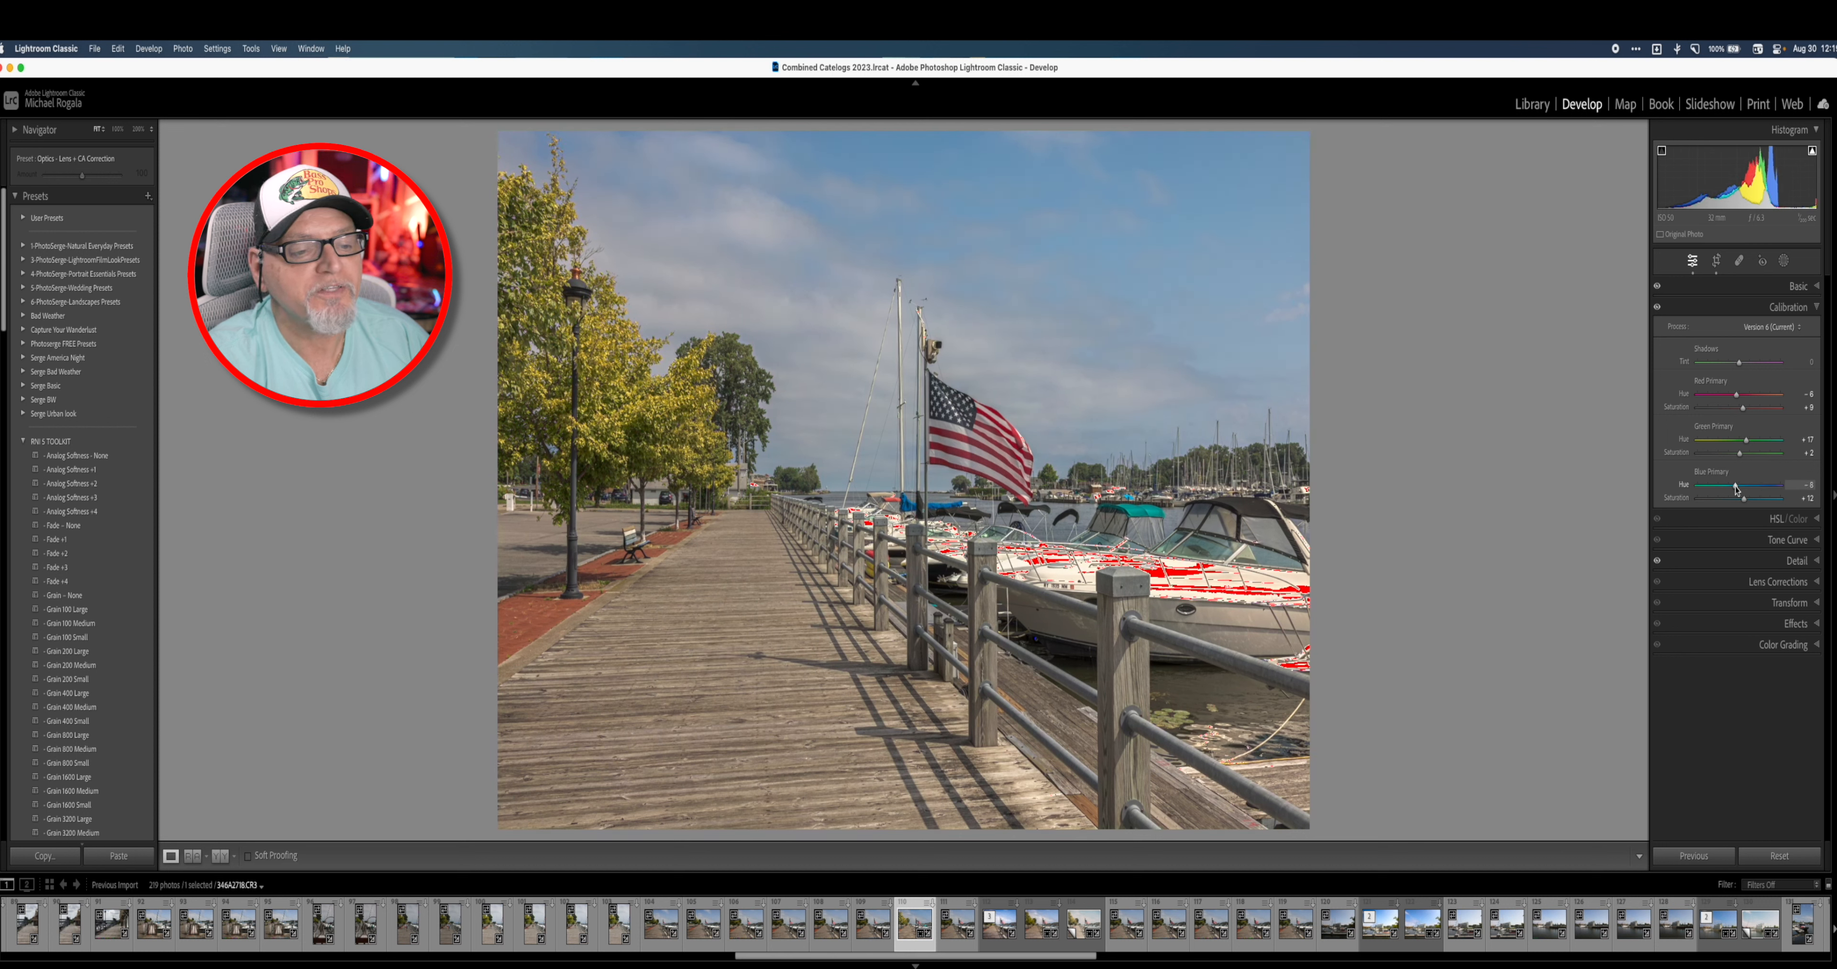
double_click(1685, 485)
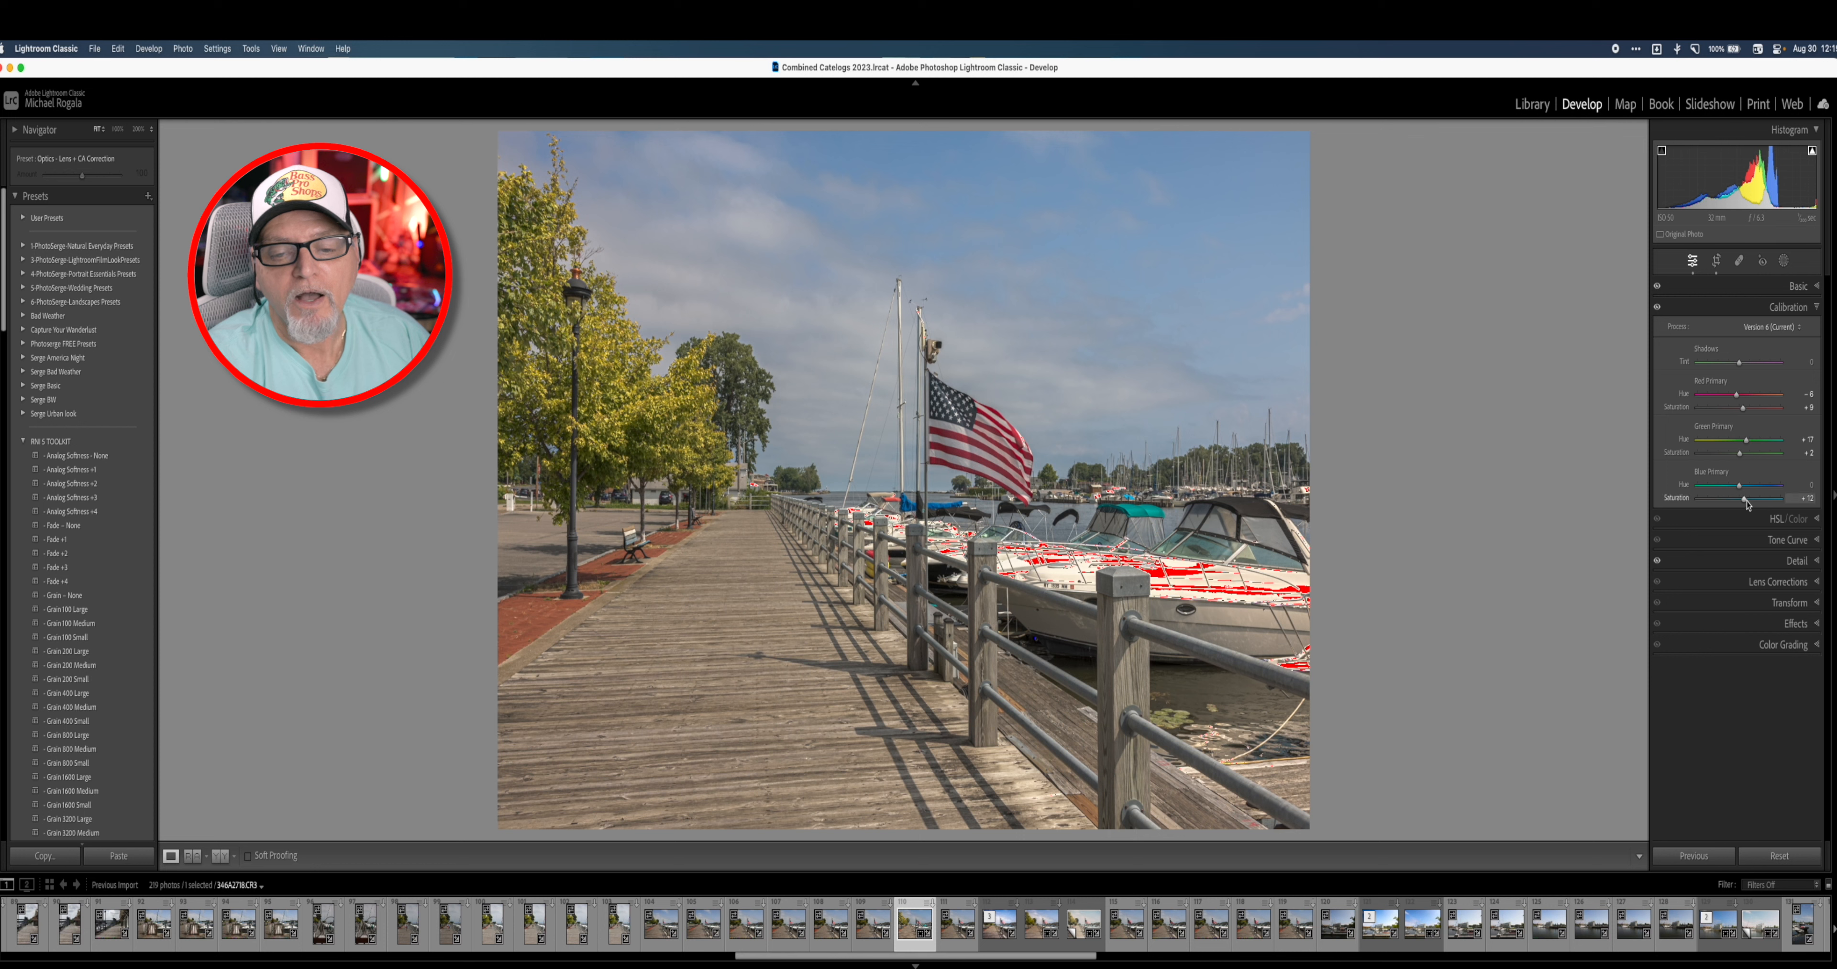
left_click_drag(1745, 499, 1748, 501)
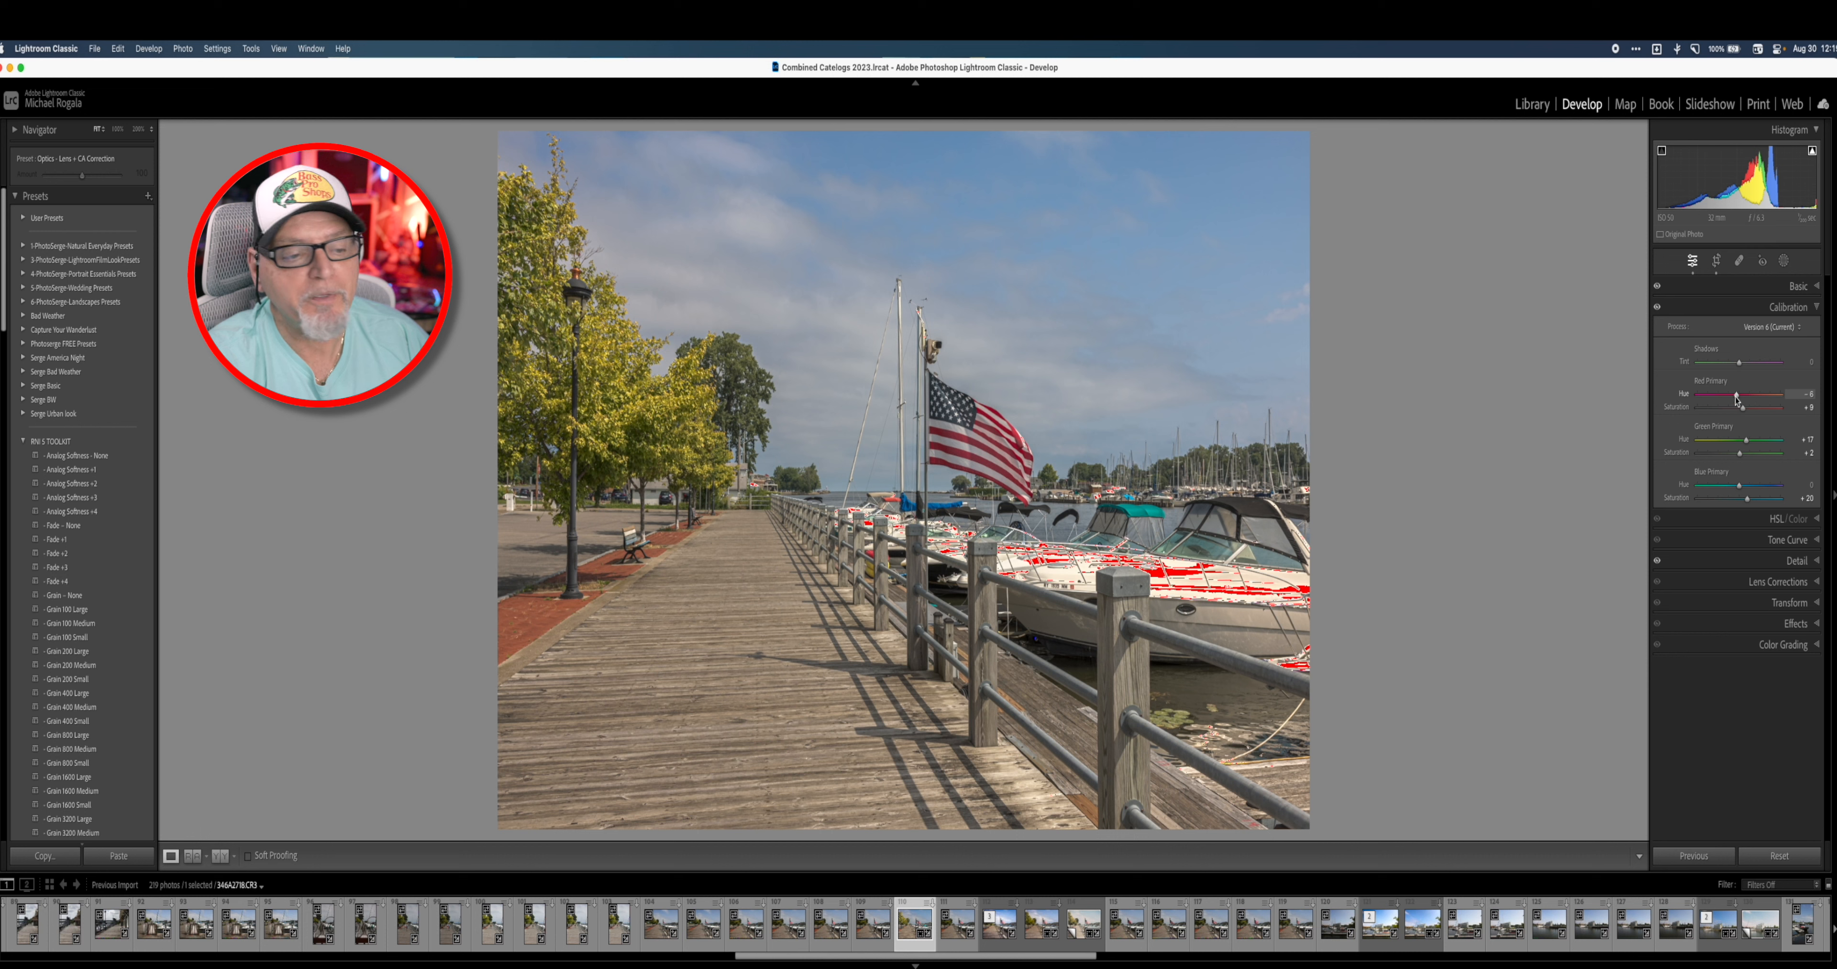
left_click_drag(1737, 399, 1732, 403)
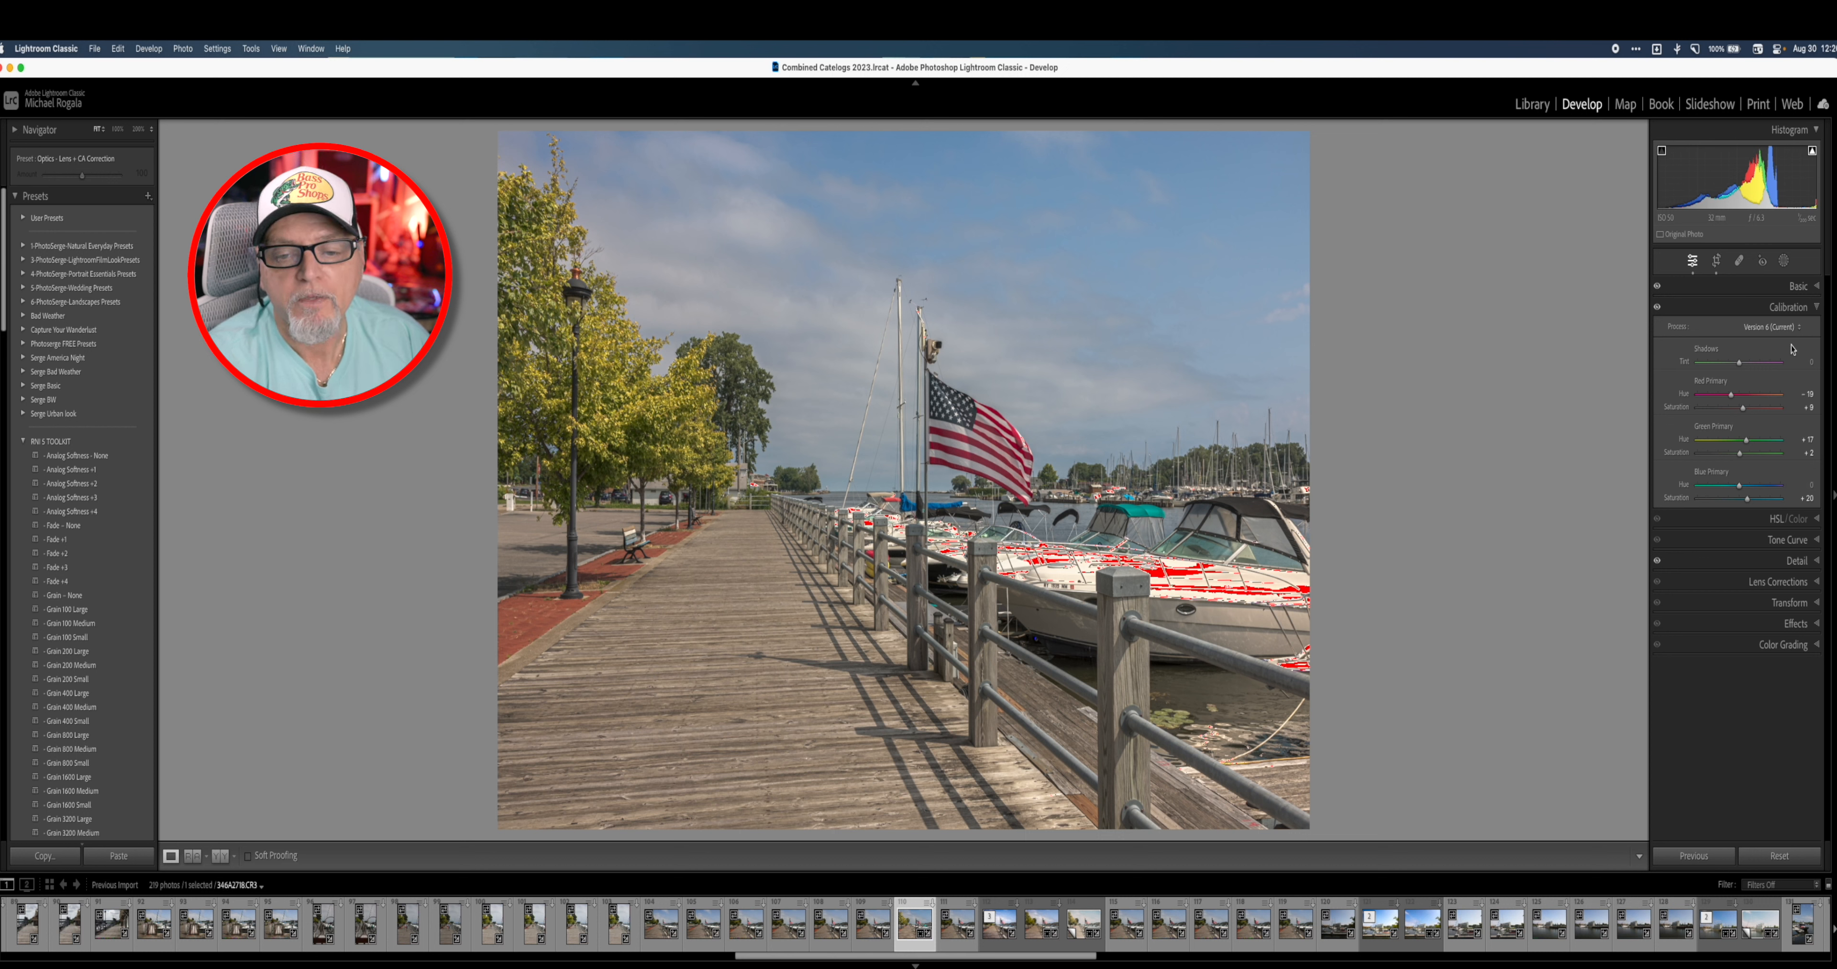
left_click(1817, 308)
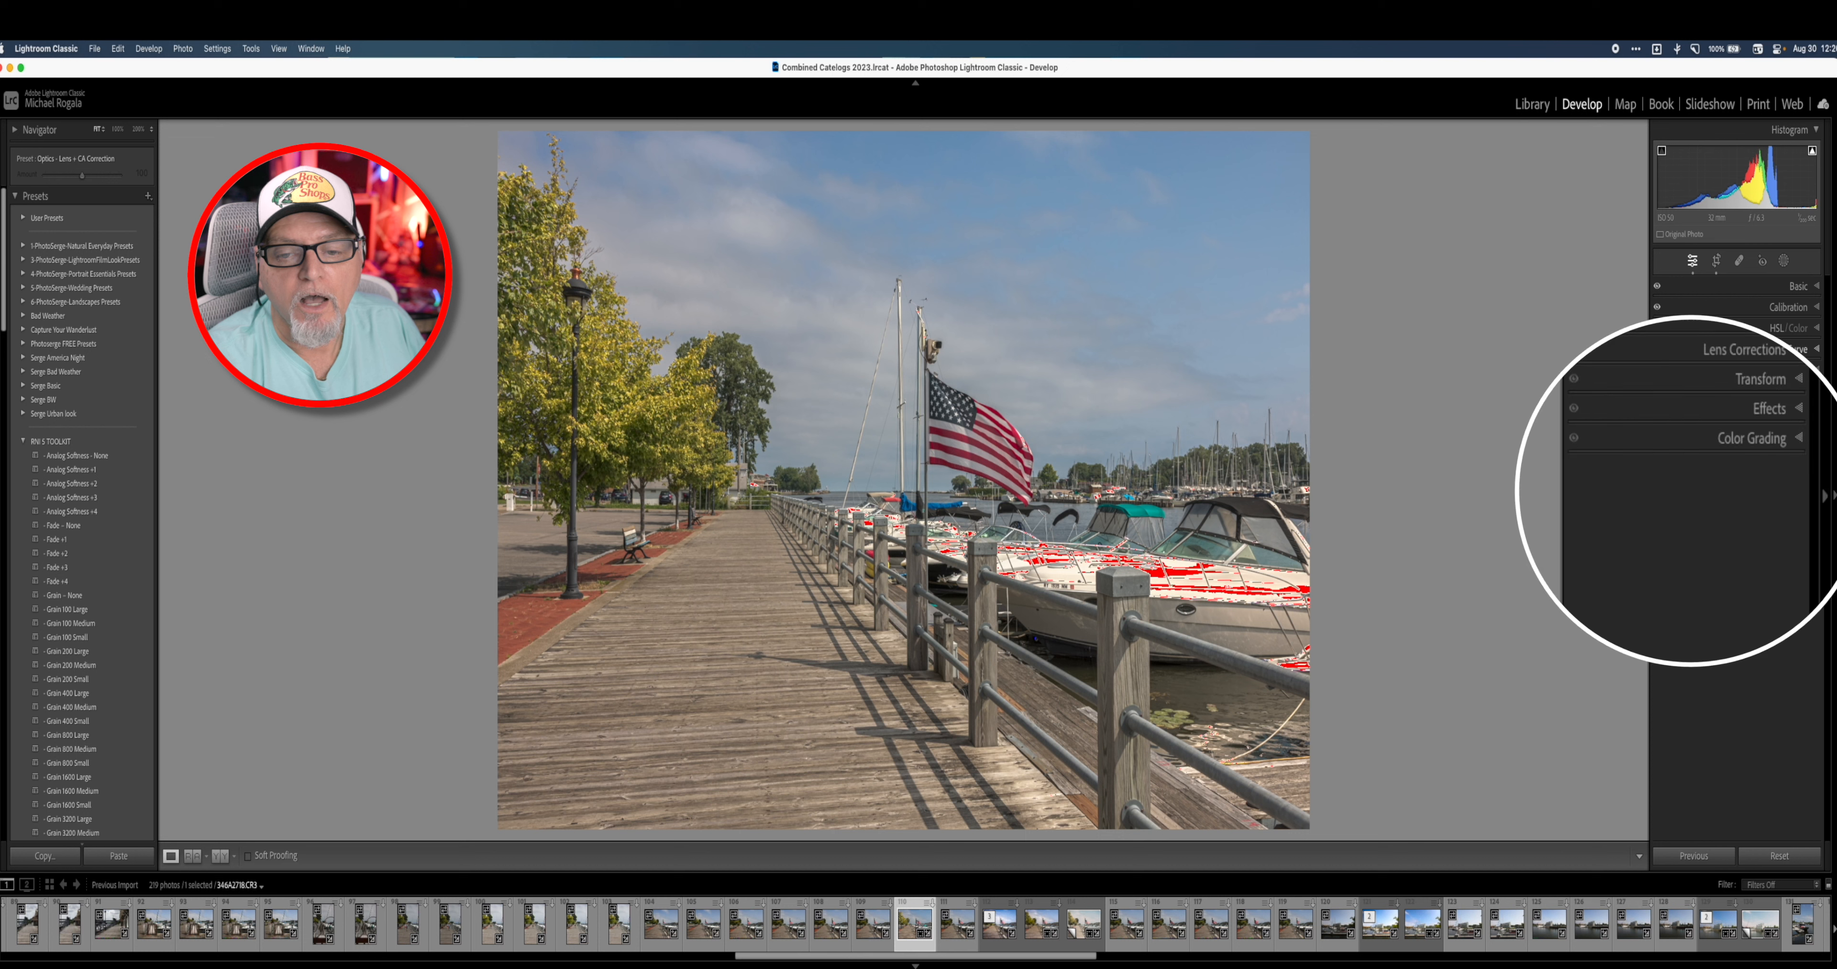
Step: Shape a gentle S-curve in the Tone Curve with an anchor at 125, raised highlights, and shadows lowered to input 66, output 55
left_click(1800, 292)
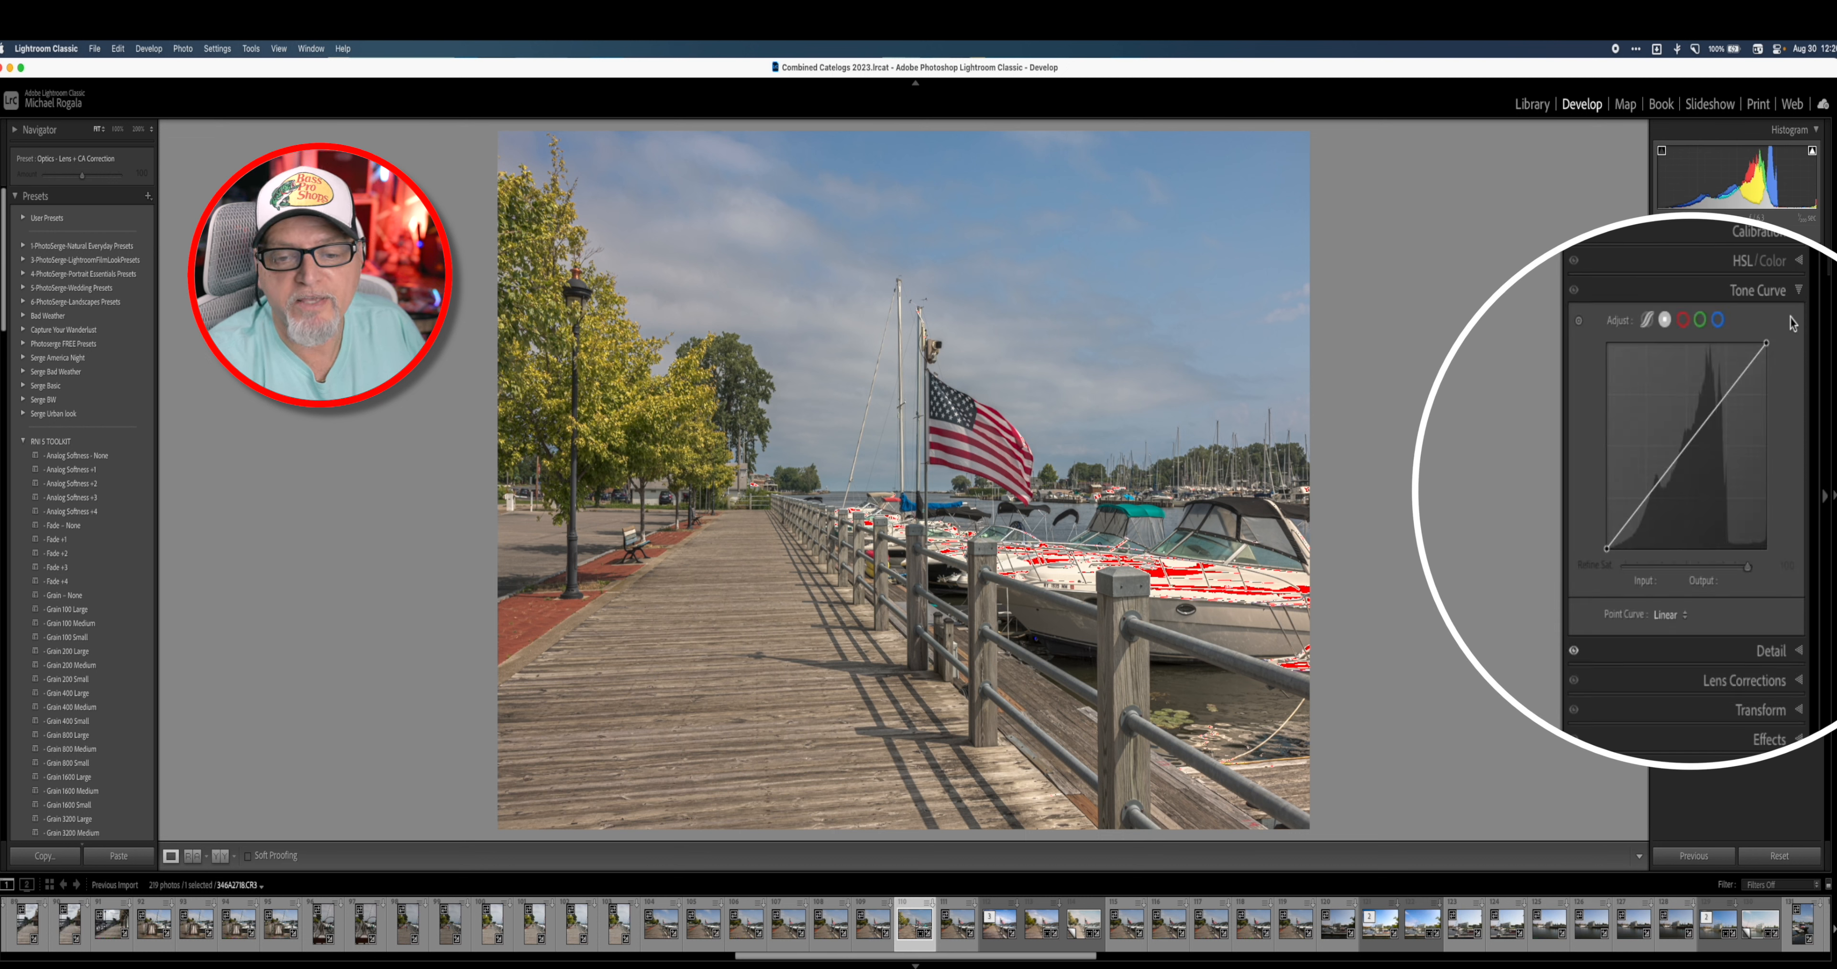
left_click(1685, 449)
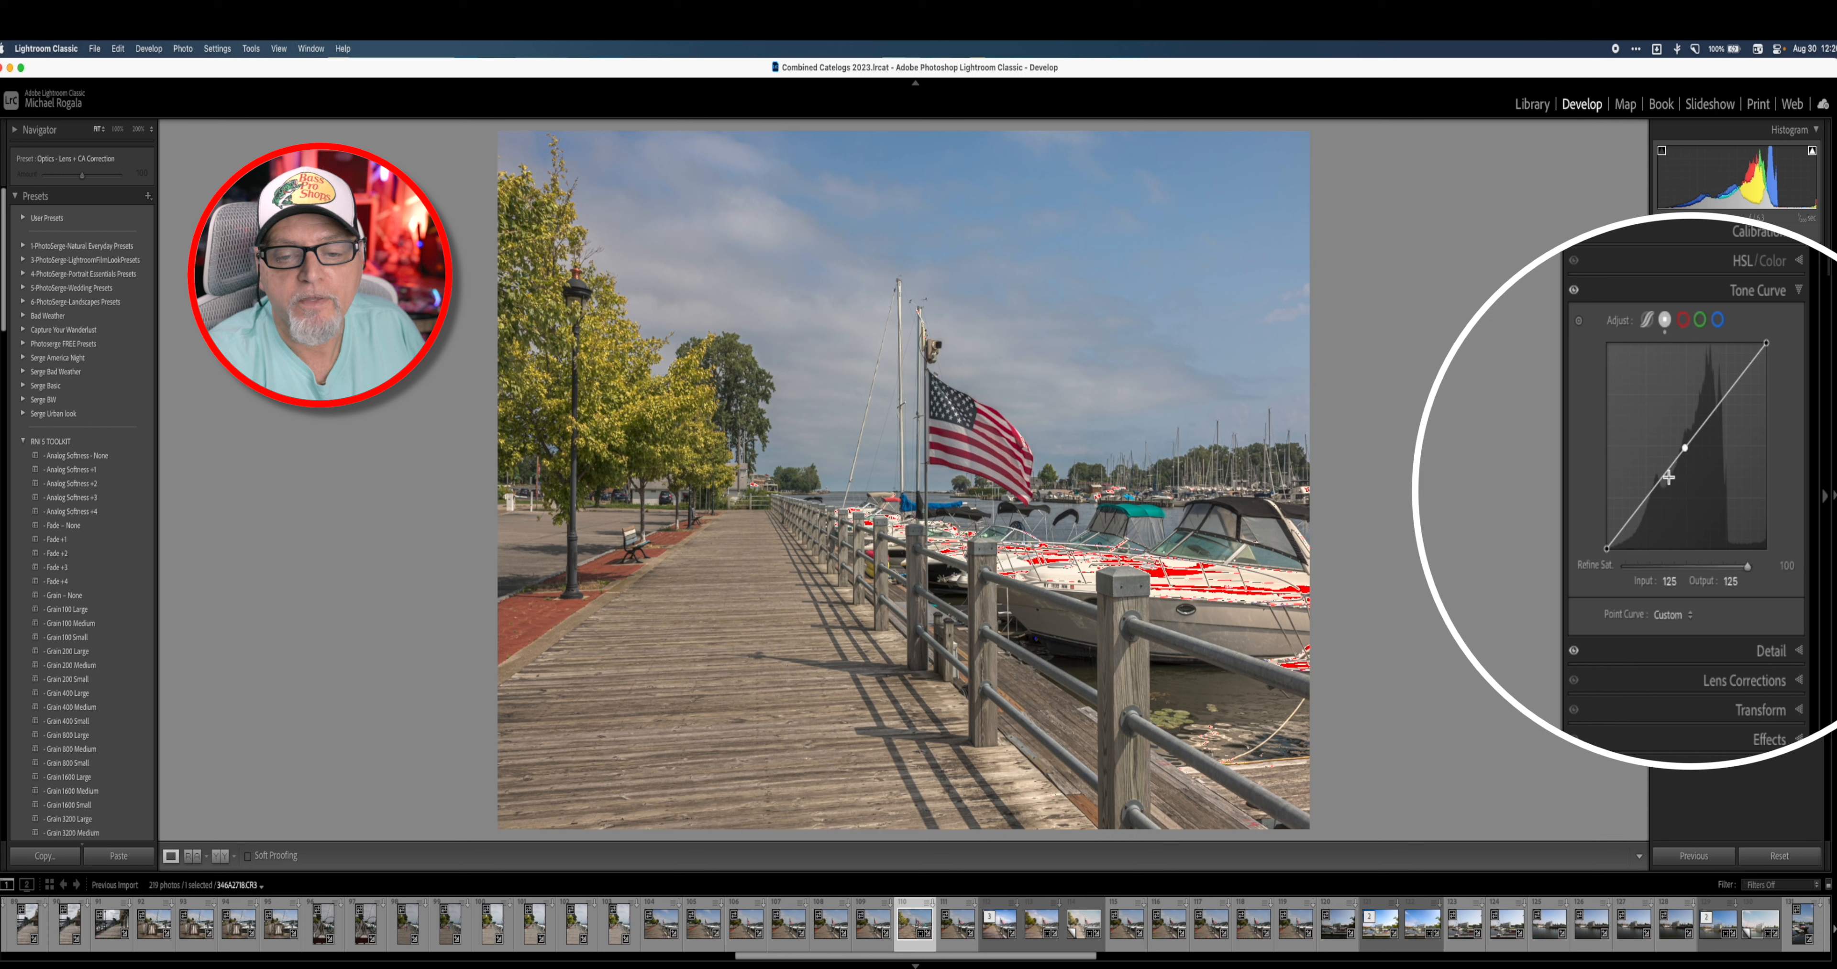
left_click(1711, 494)
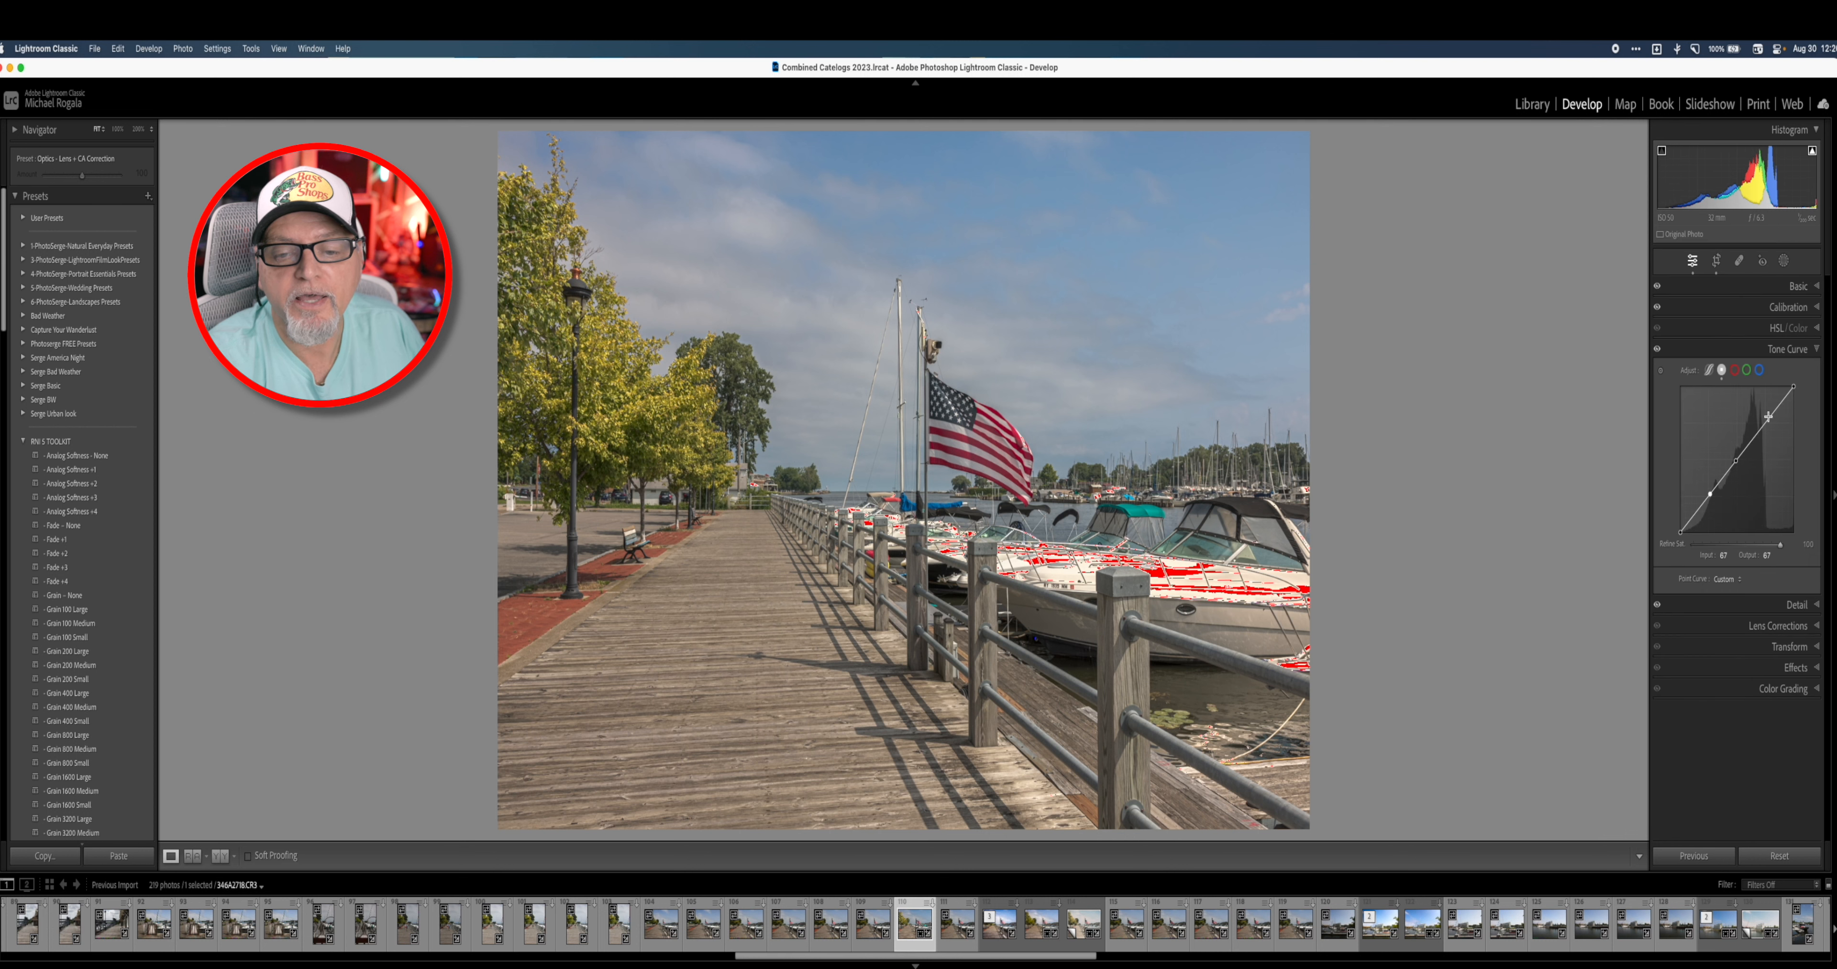
mouse_move(1761, 423)
left_mouse_down()
mouse_move(1761, 447)
mouse_move(1760, 422)
left_mouse_up()
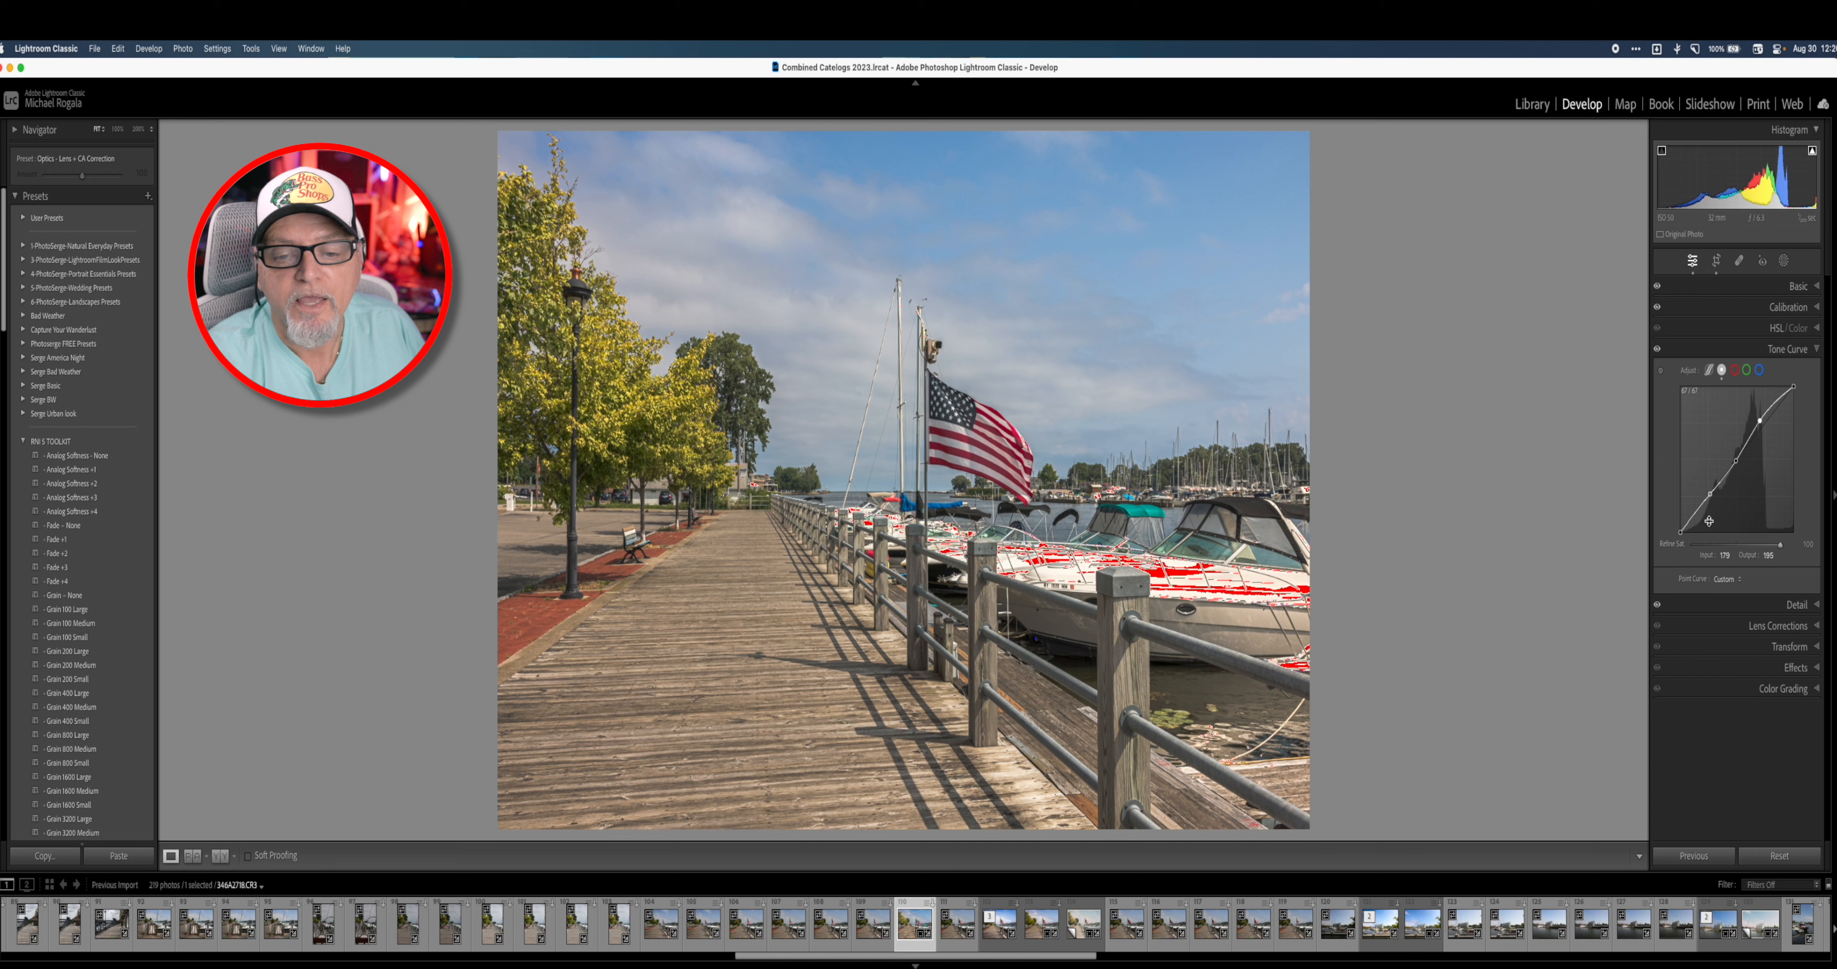
left_click_drag(1711, 493, 1709, 505)
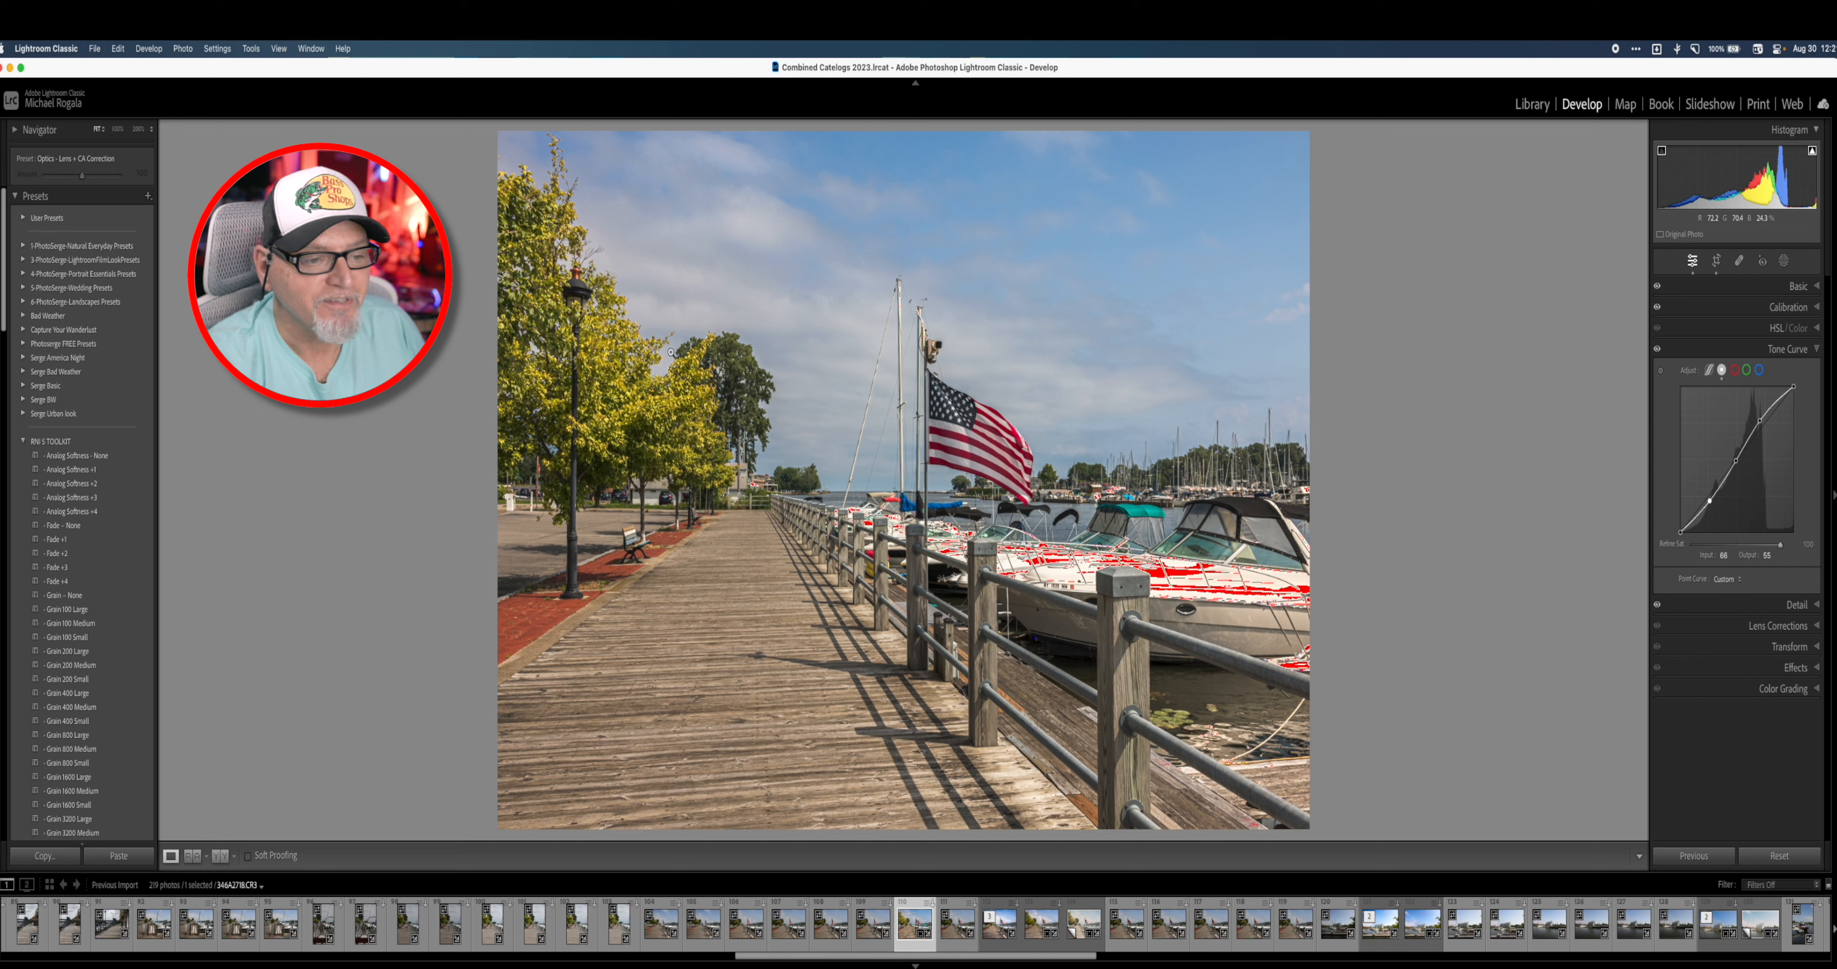
left_click(1818, 350)
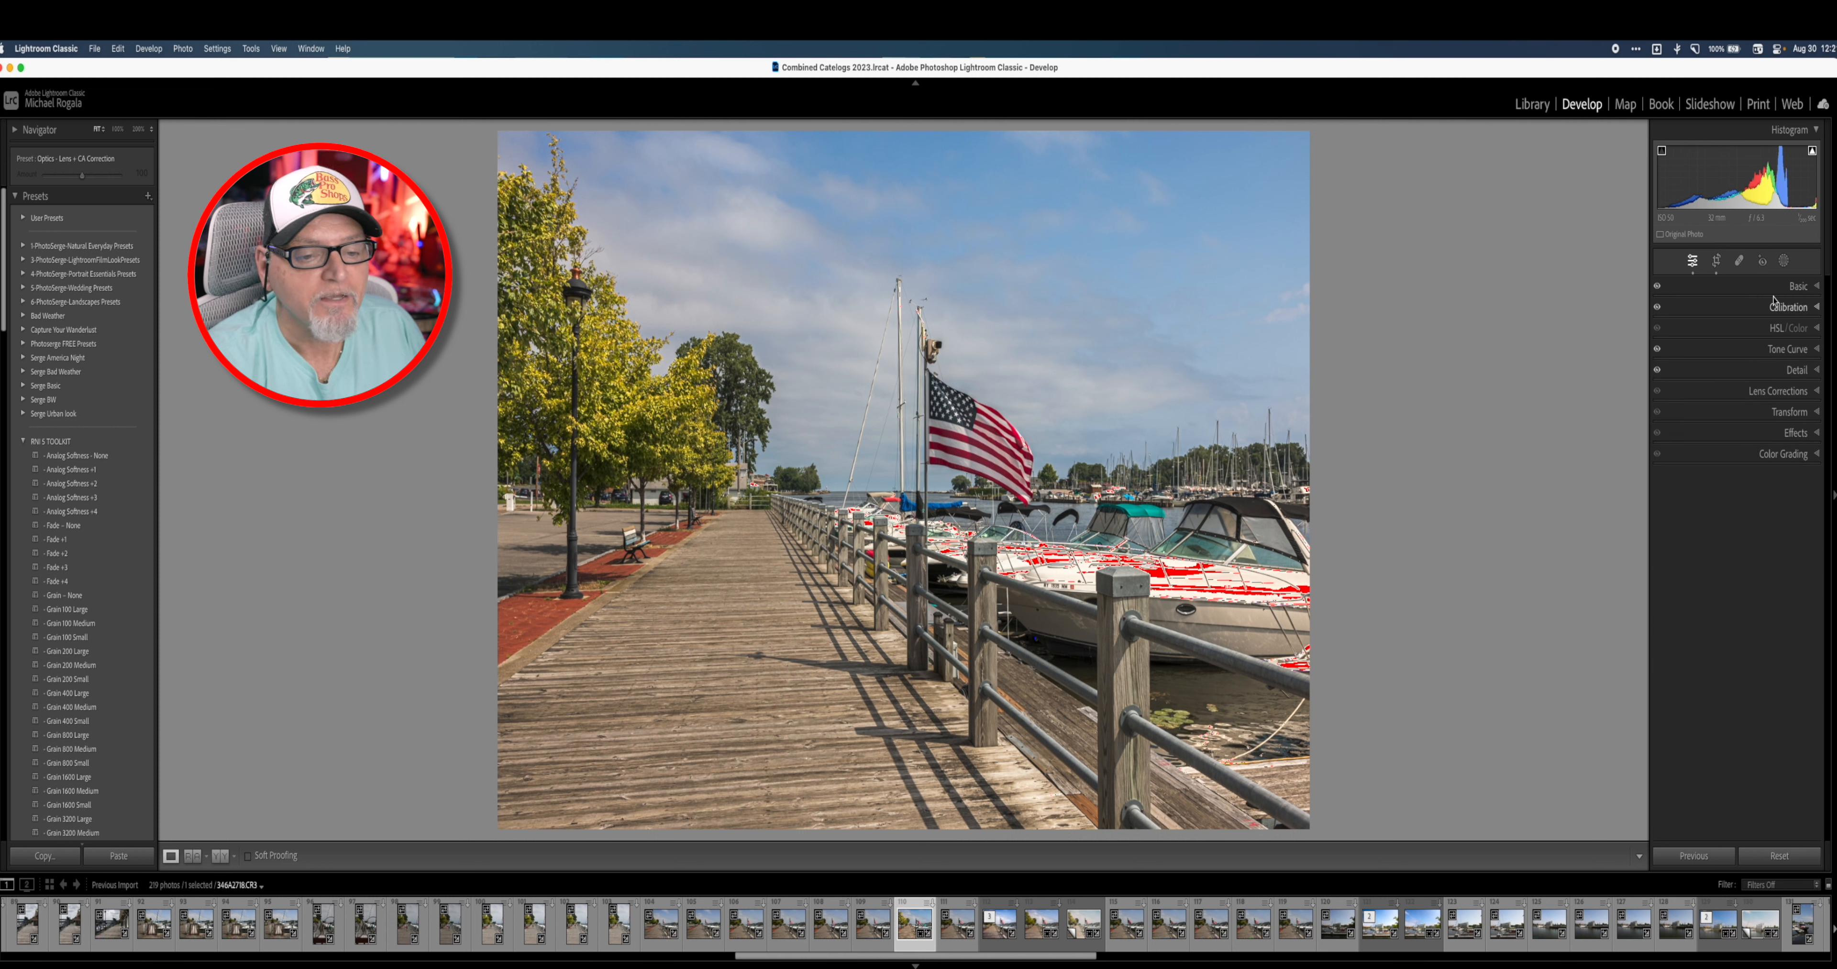
Step: In the HSL Hue settings, shift Green slightly toward yellow and set Yellow to +1
left_click(1774, 330)
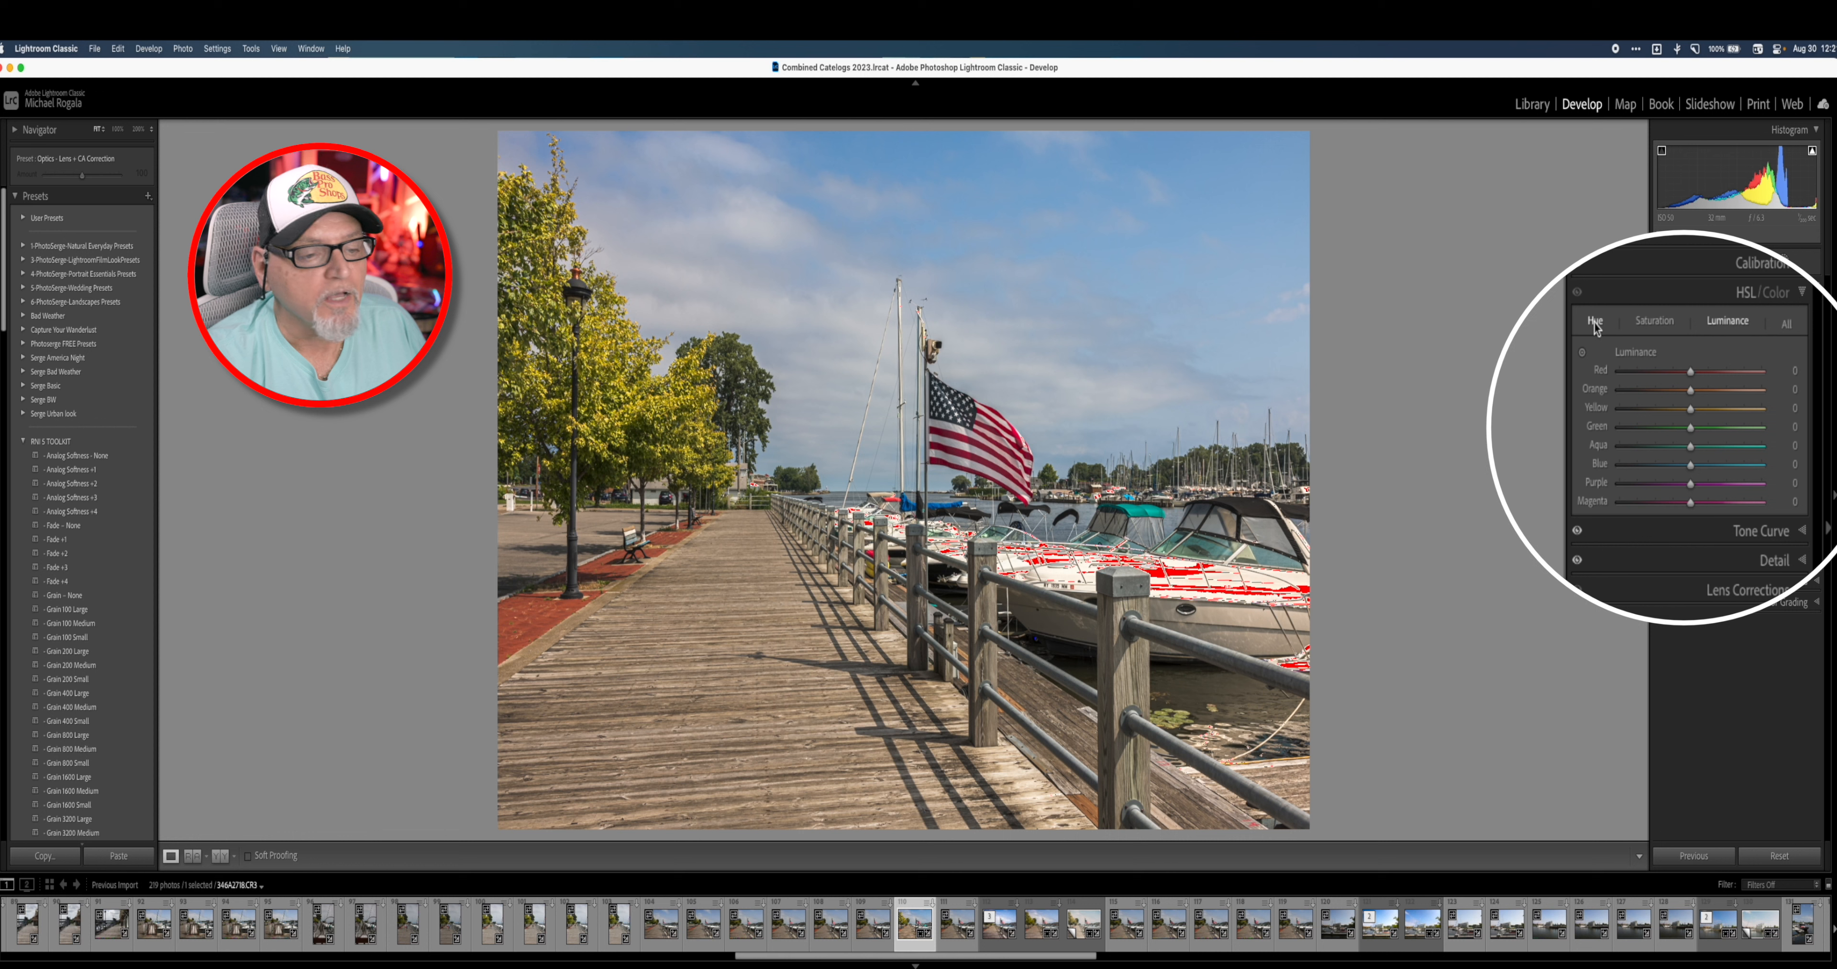
left_click(1596, 324)
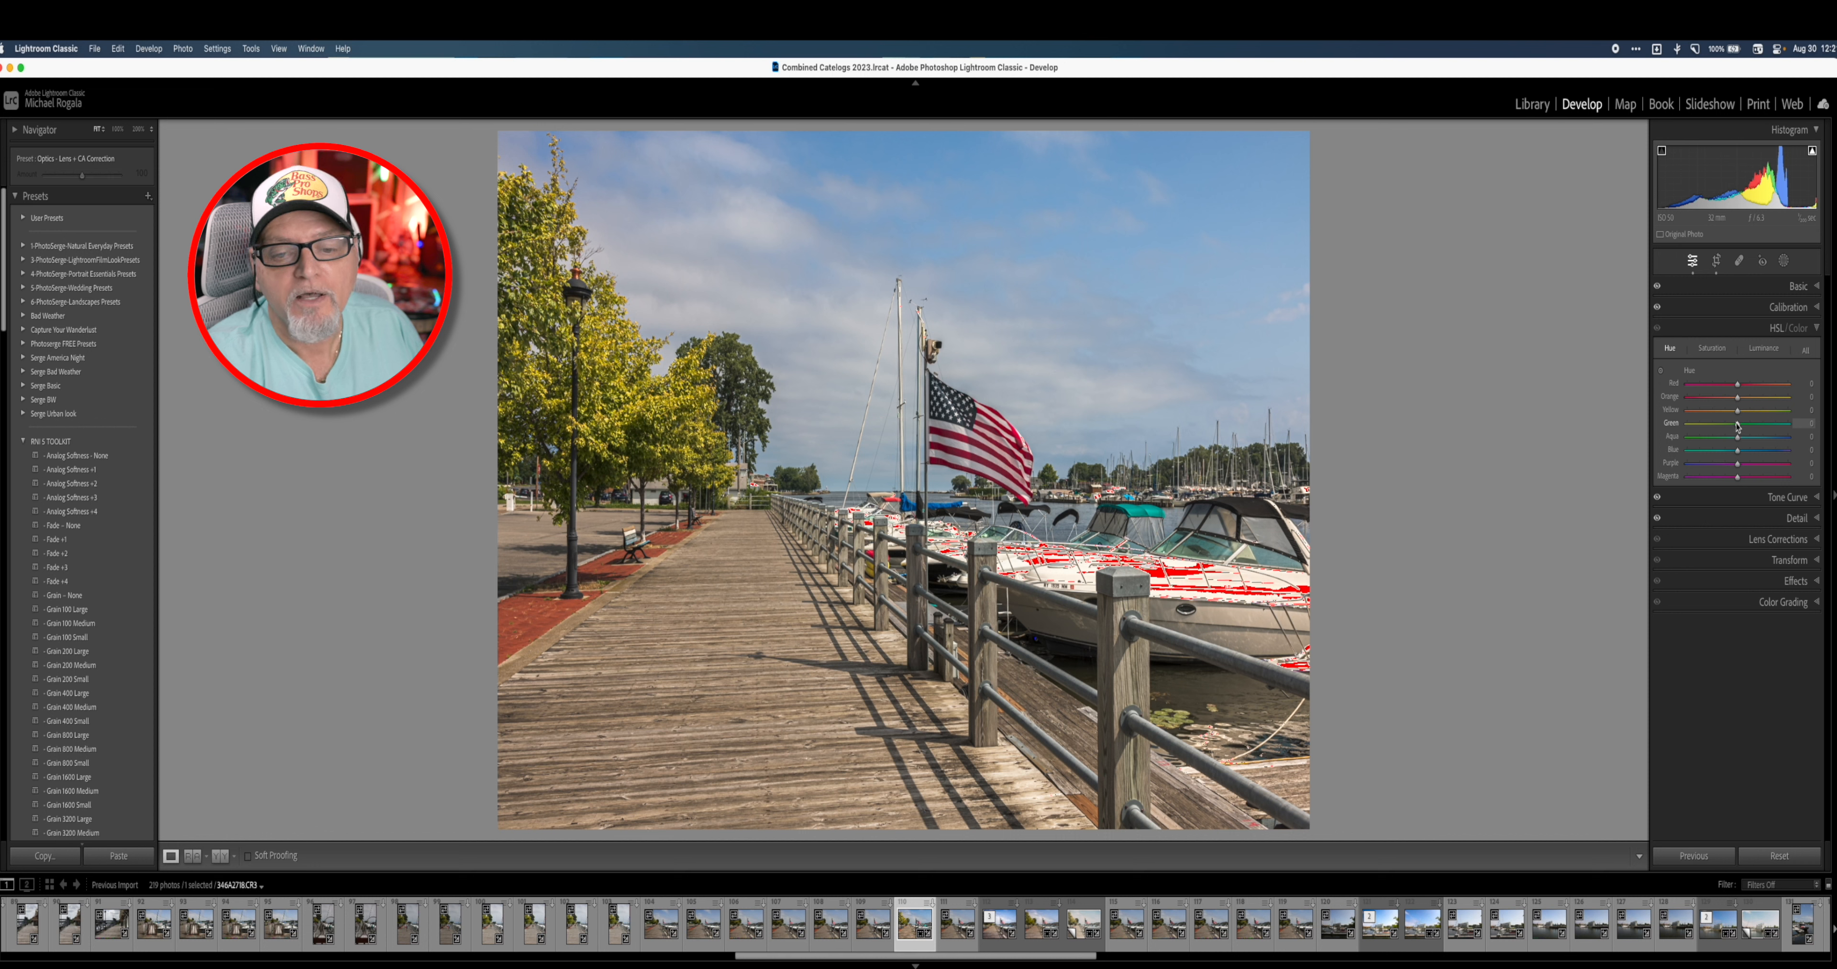
left_click_drag(1737, 425, 1717, 425)
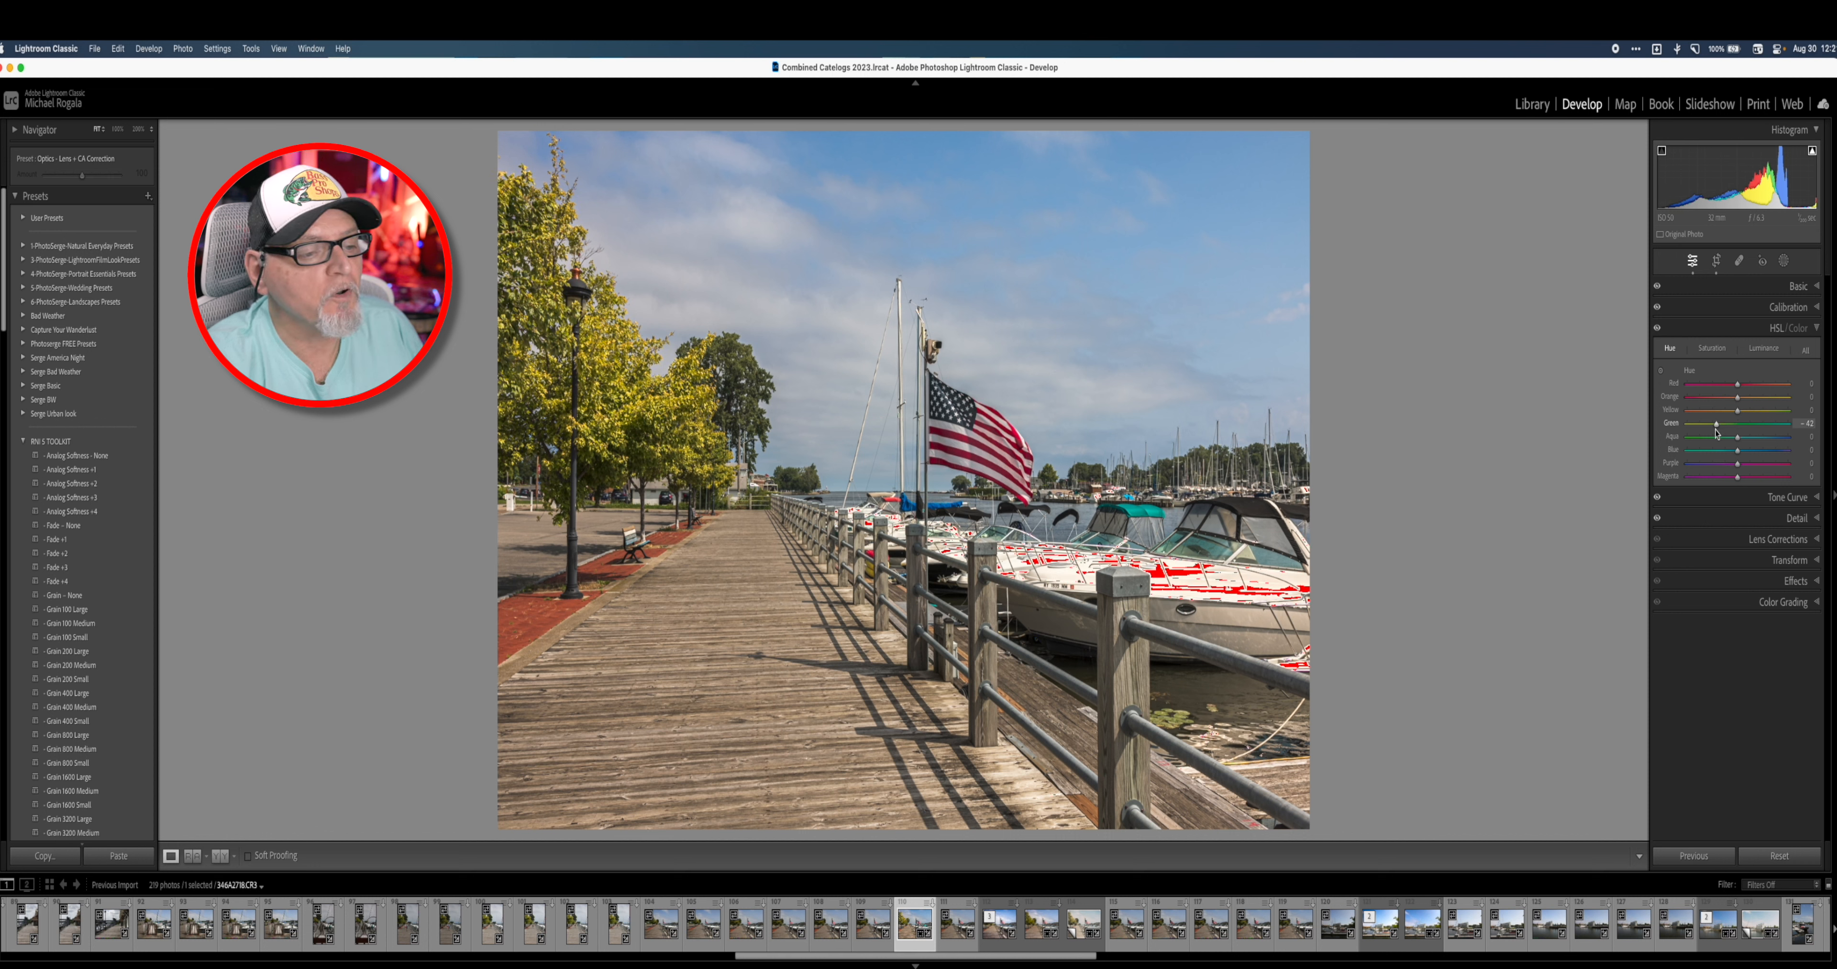
mouse_move(1716, 430)
left_mouse_down()
mouse_move(1773, 431)
mouse_move(1735, 426)
left_mouse_up()
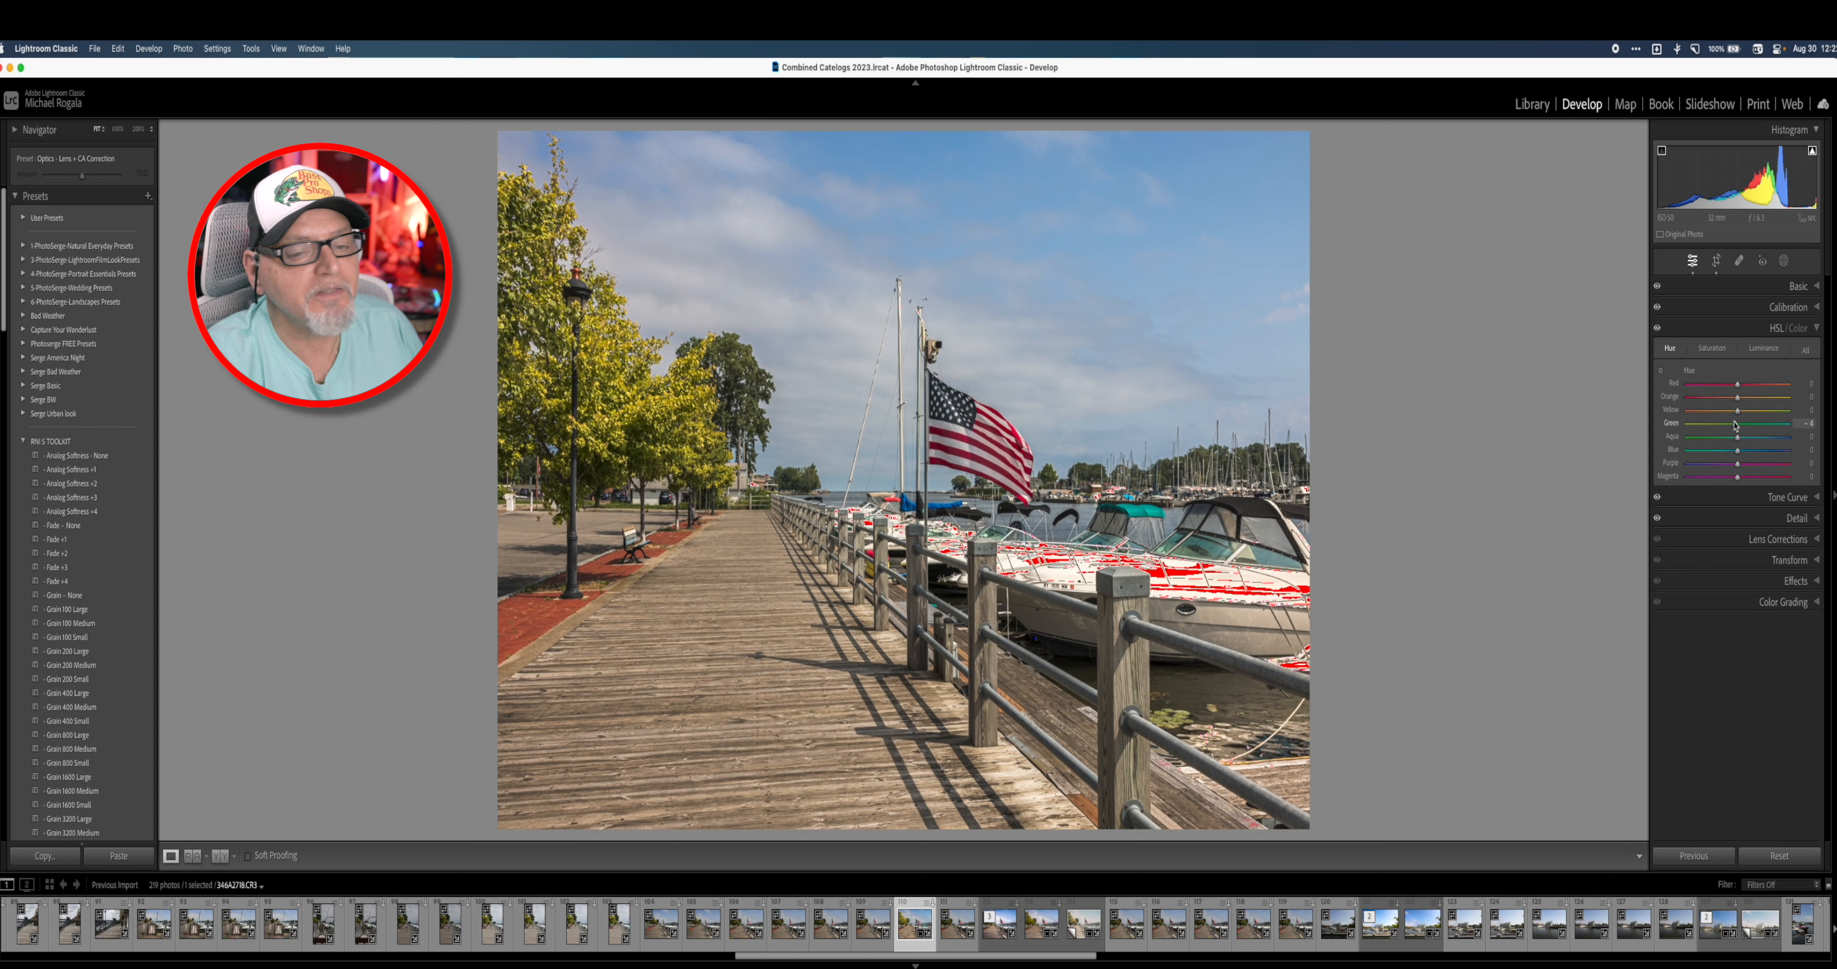
left_click_drag(1739, 413, 1740, 412)
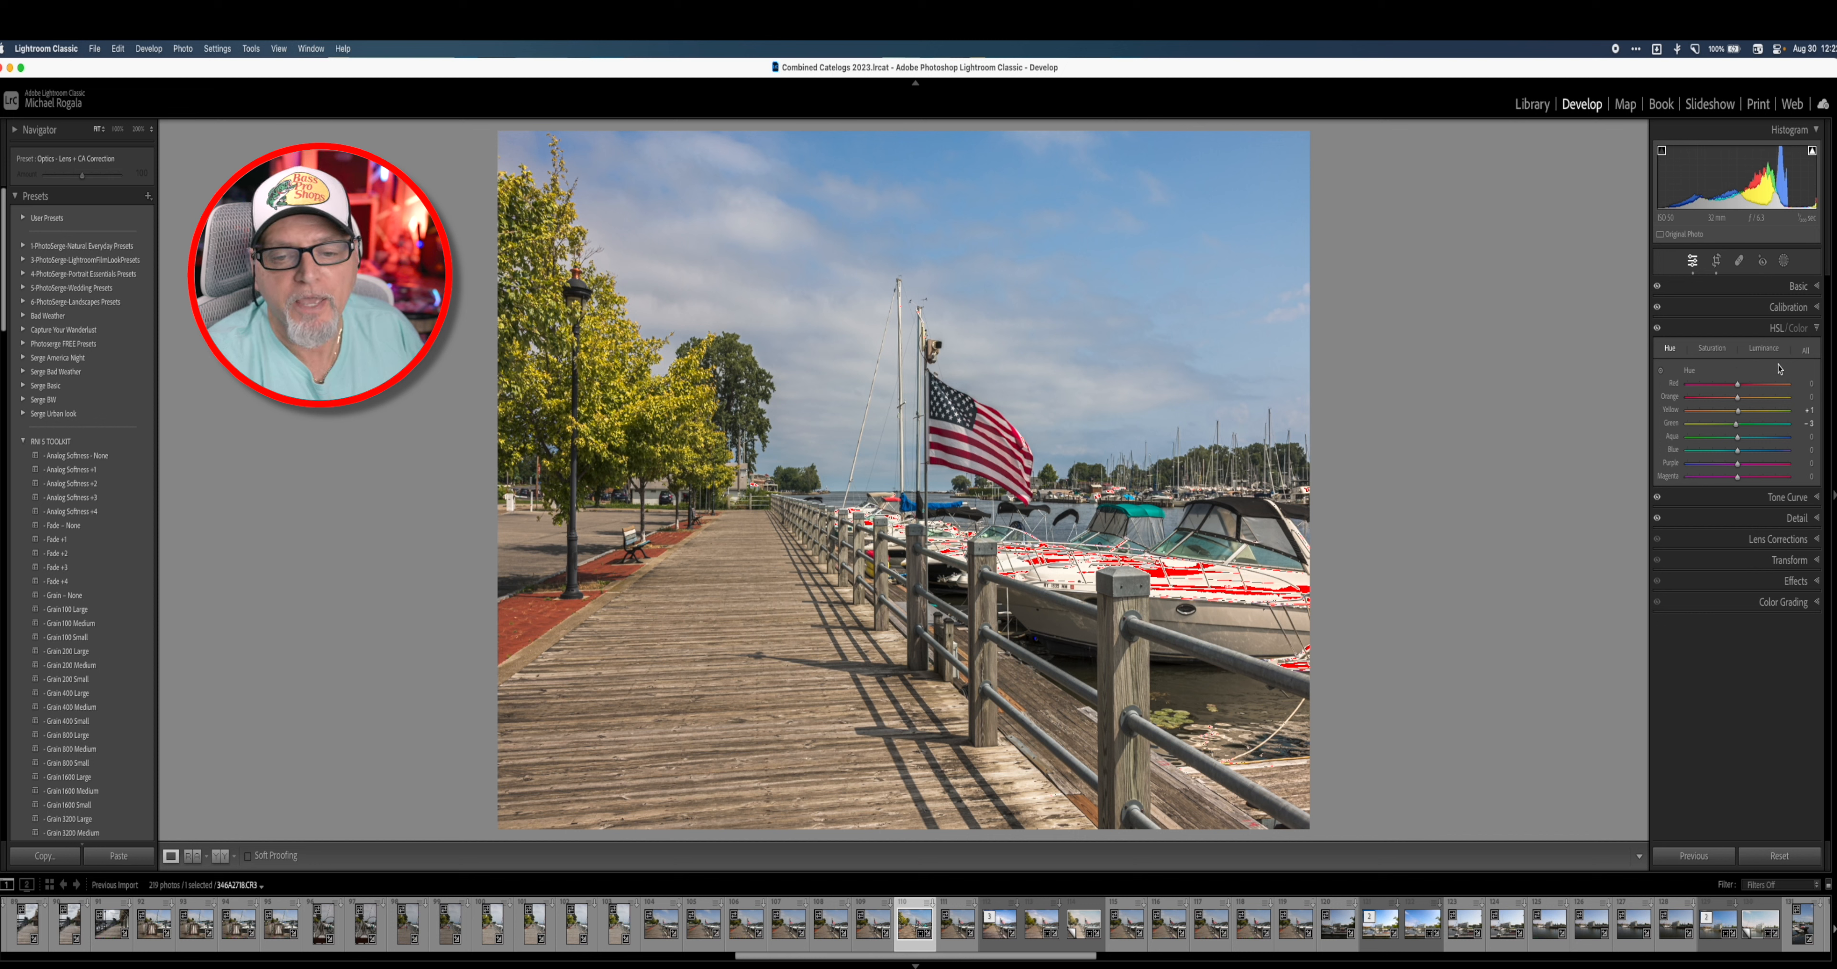
Step: In the HSL Saturation settings, reduce Green to about -22 and Yellow slightly, and boost Red to about +22
left_click(1713, 349)
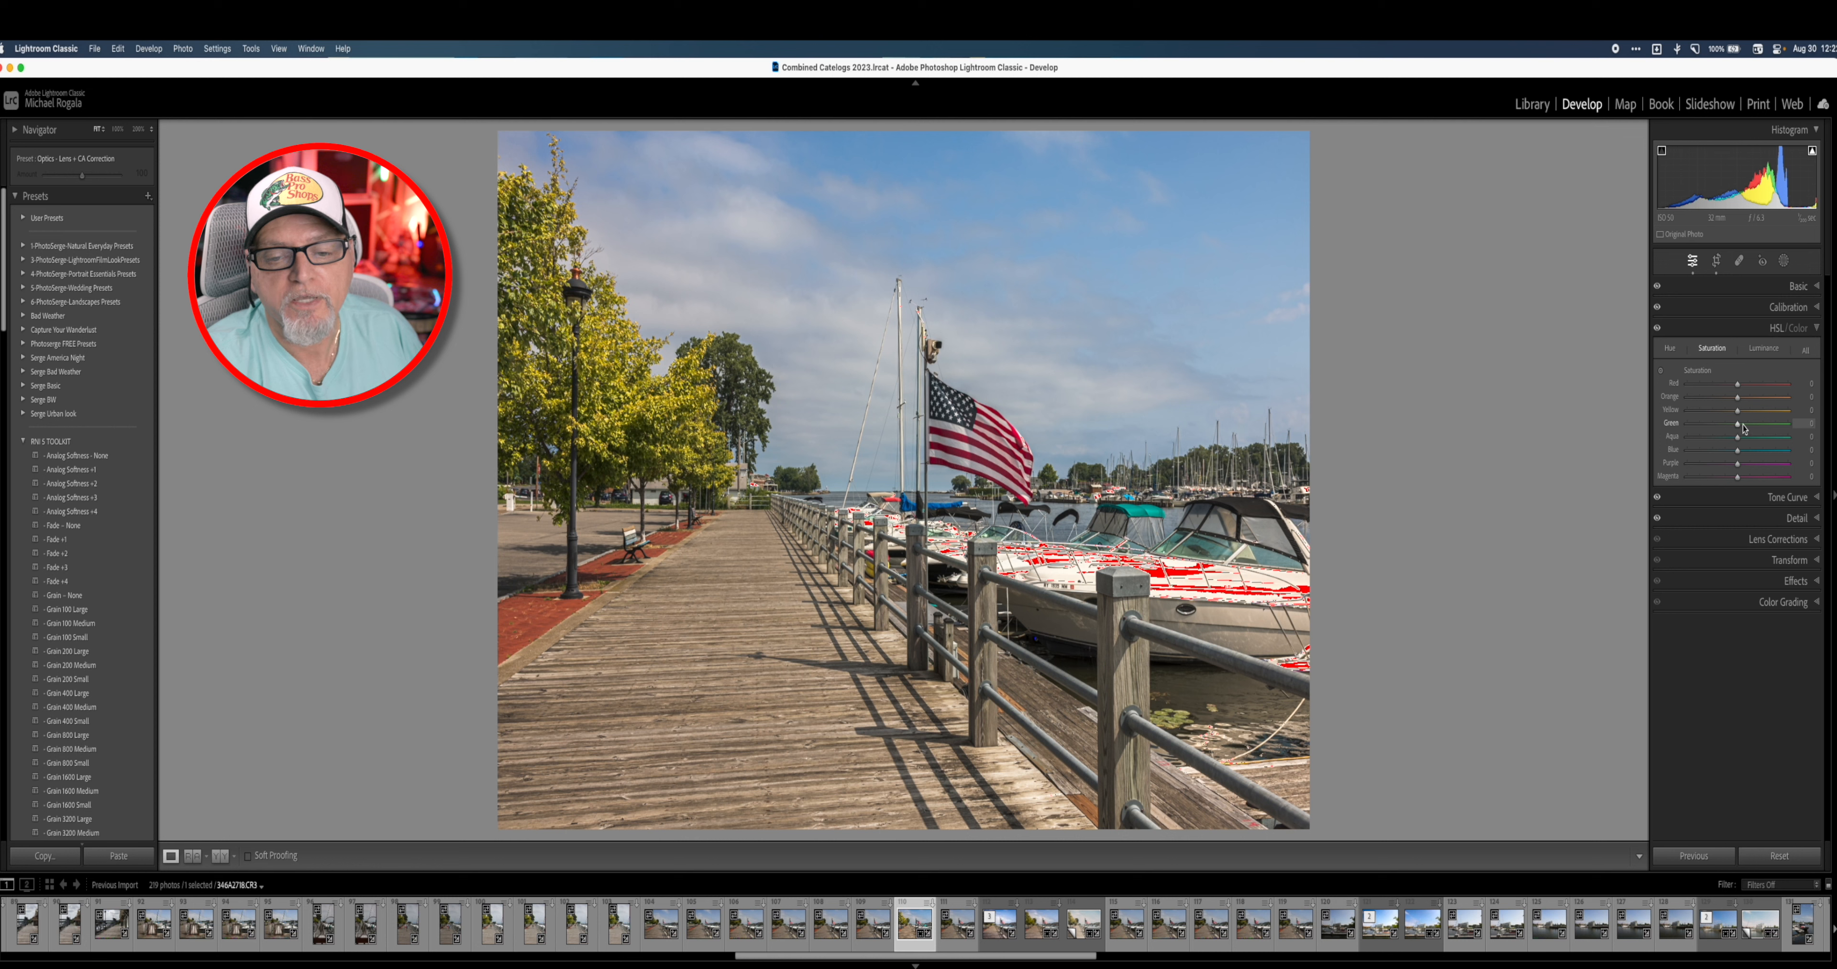
left_click_drag(1739, 428, 1723, 432)
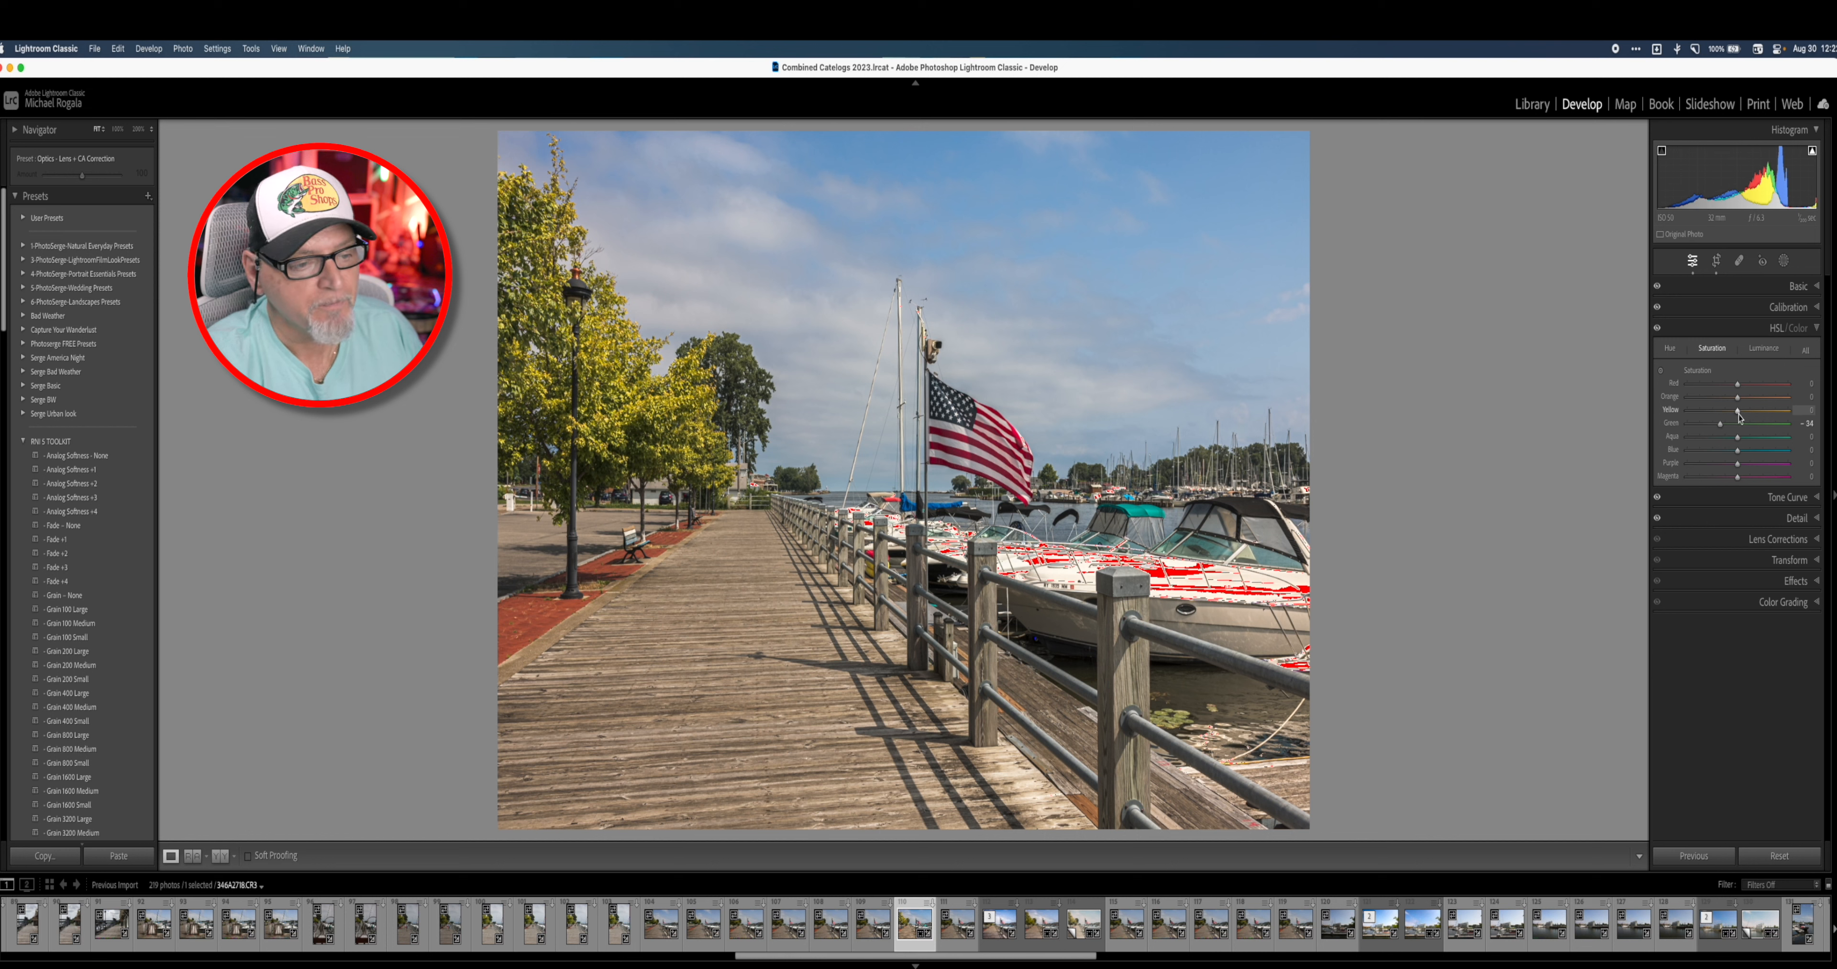
left_click_drag(1739, 414, 1736, 413)
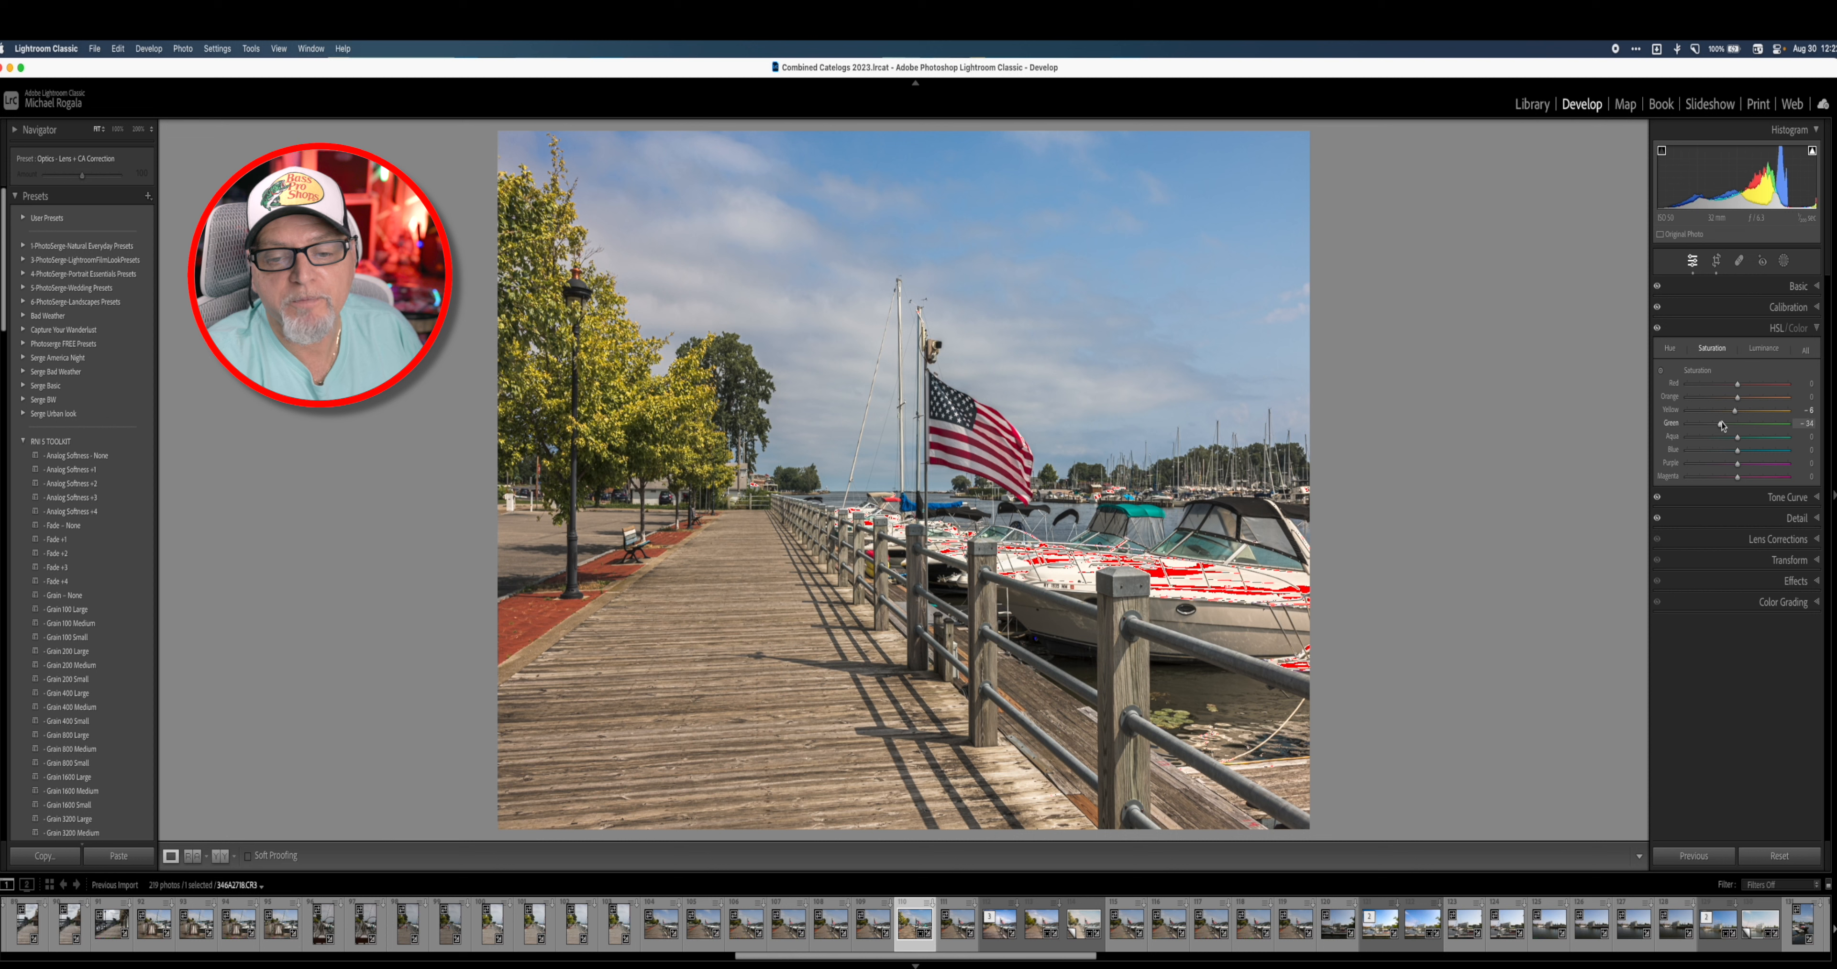
left_click_drag(1723, 426, 1729, 426)
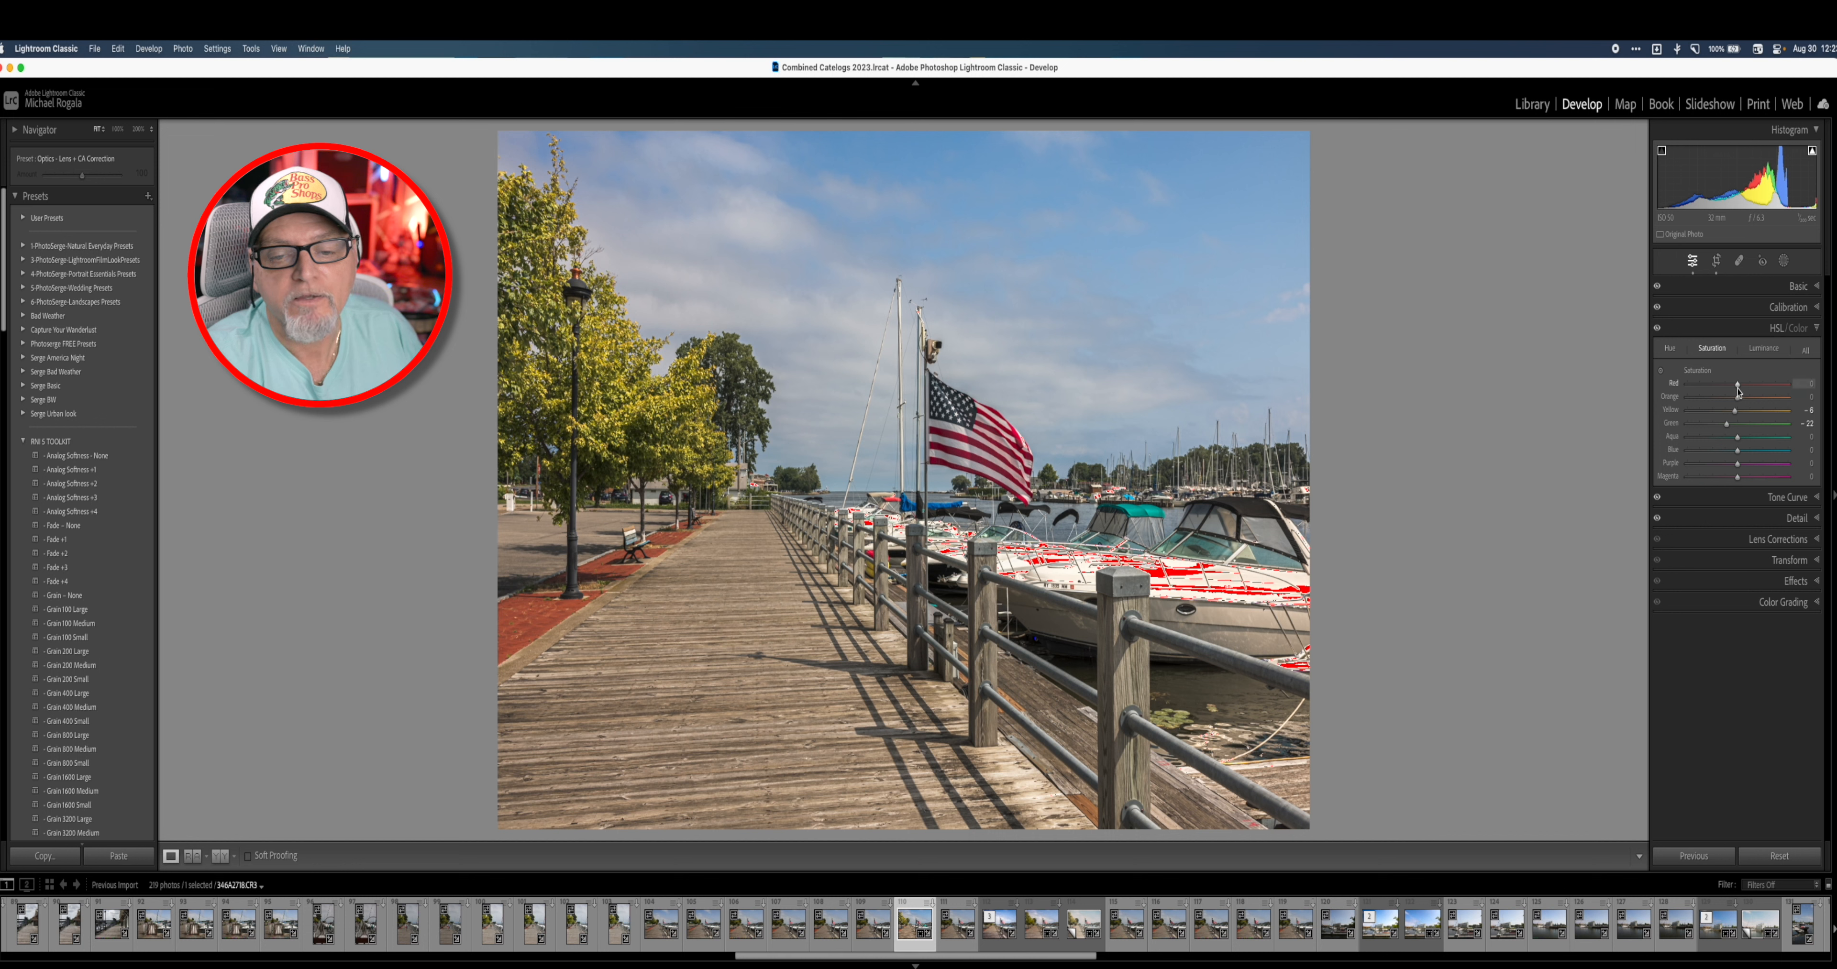
left_click_drag(1739, 389, 1750, 387)
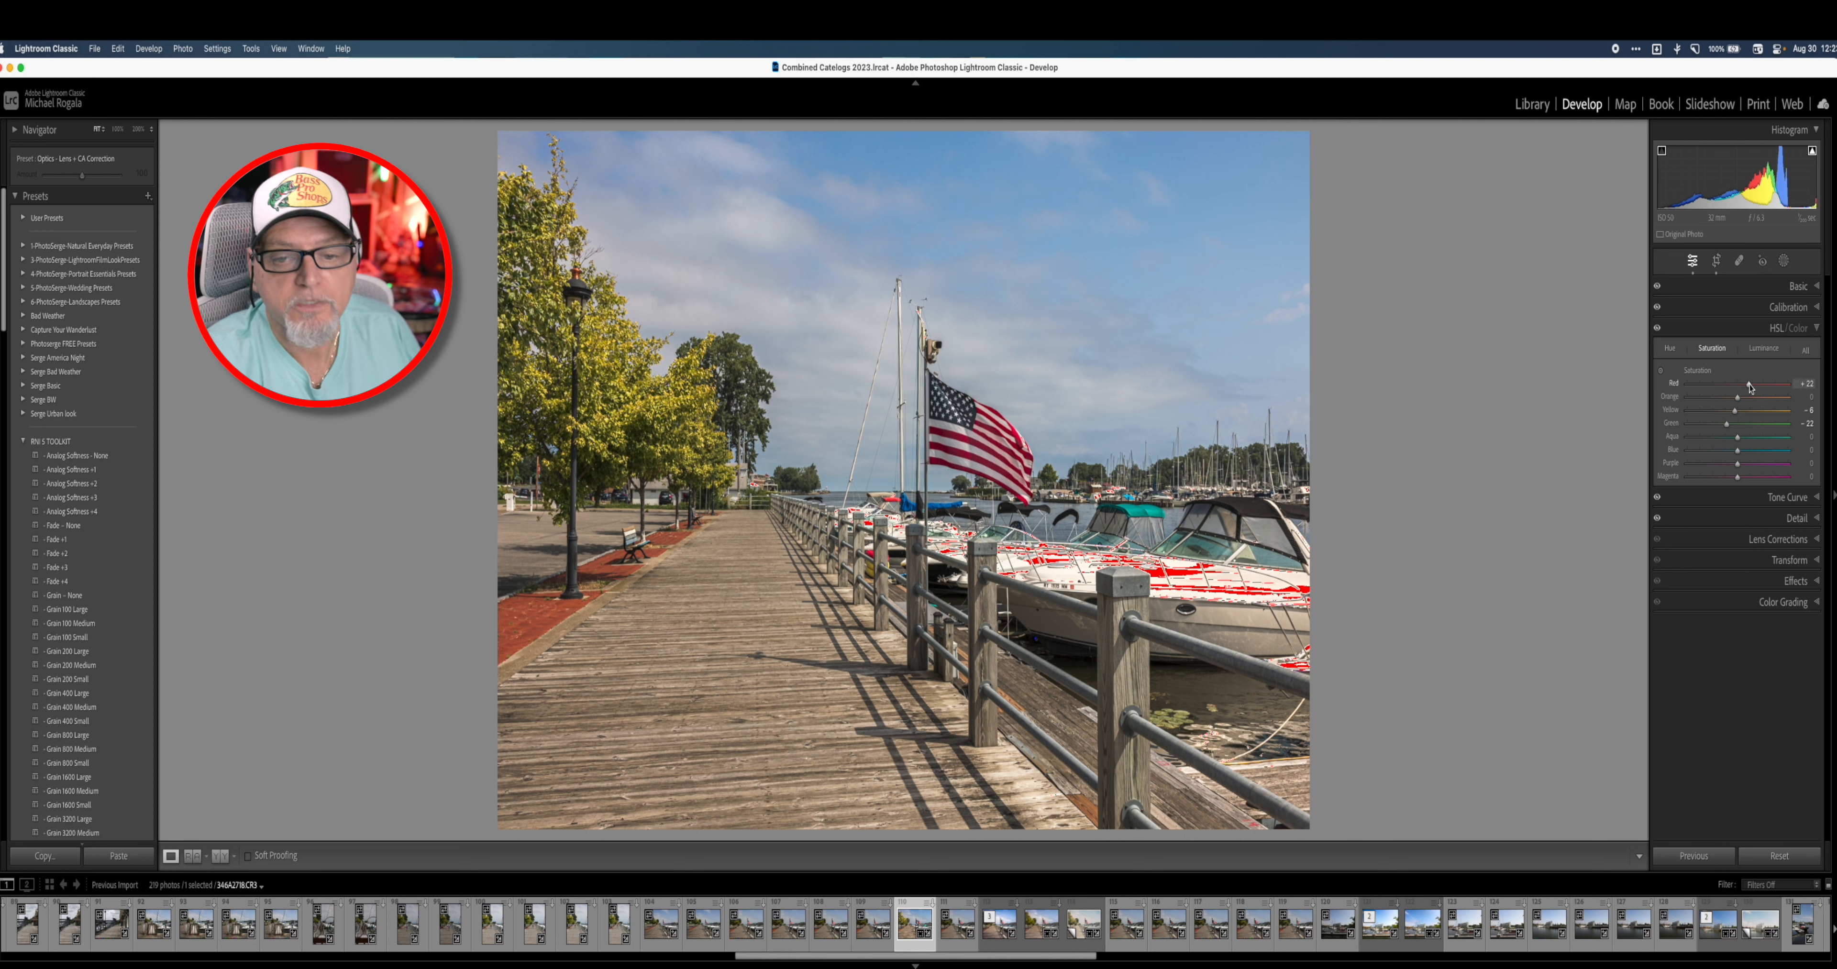
Step: Using targeted Saturation adjustment on the photo, desaturate the brick paving to Orange -47 and the tree foliage to Yellow -21
left_click(1662, 376)
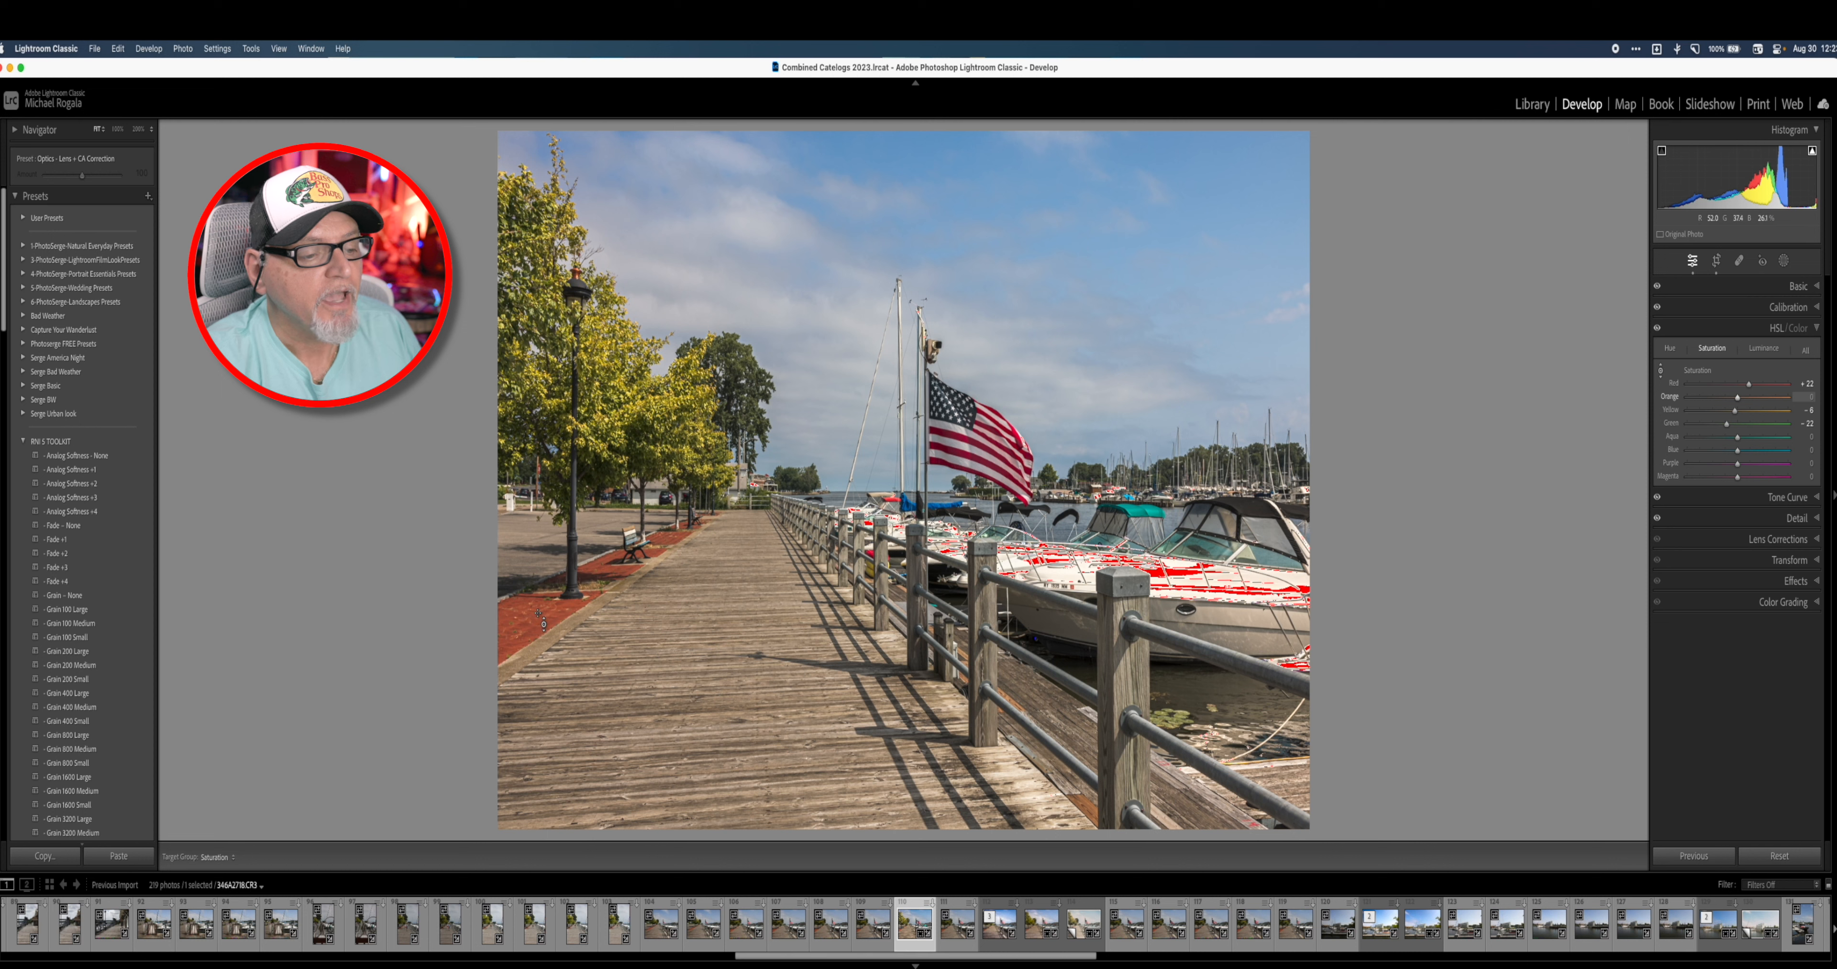
left_click_drag(549, 614, 549, 654)
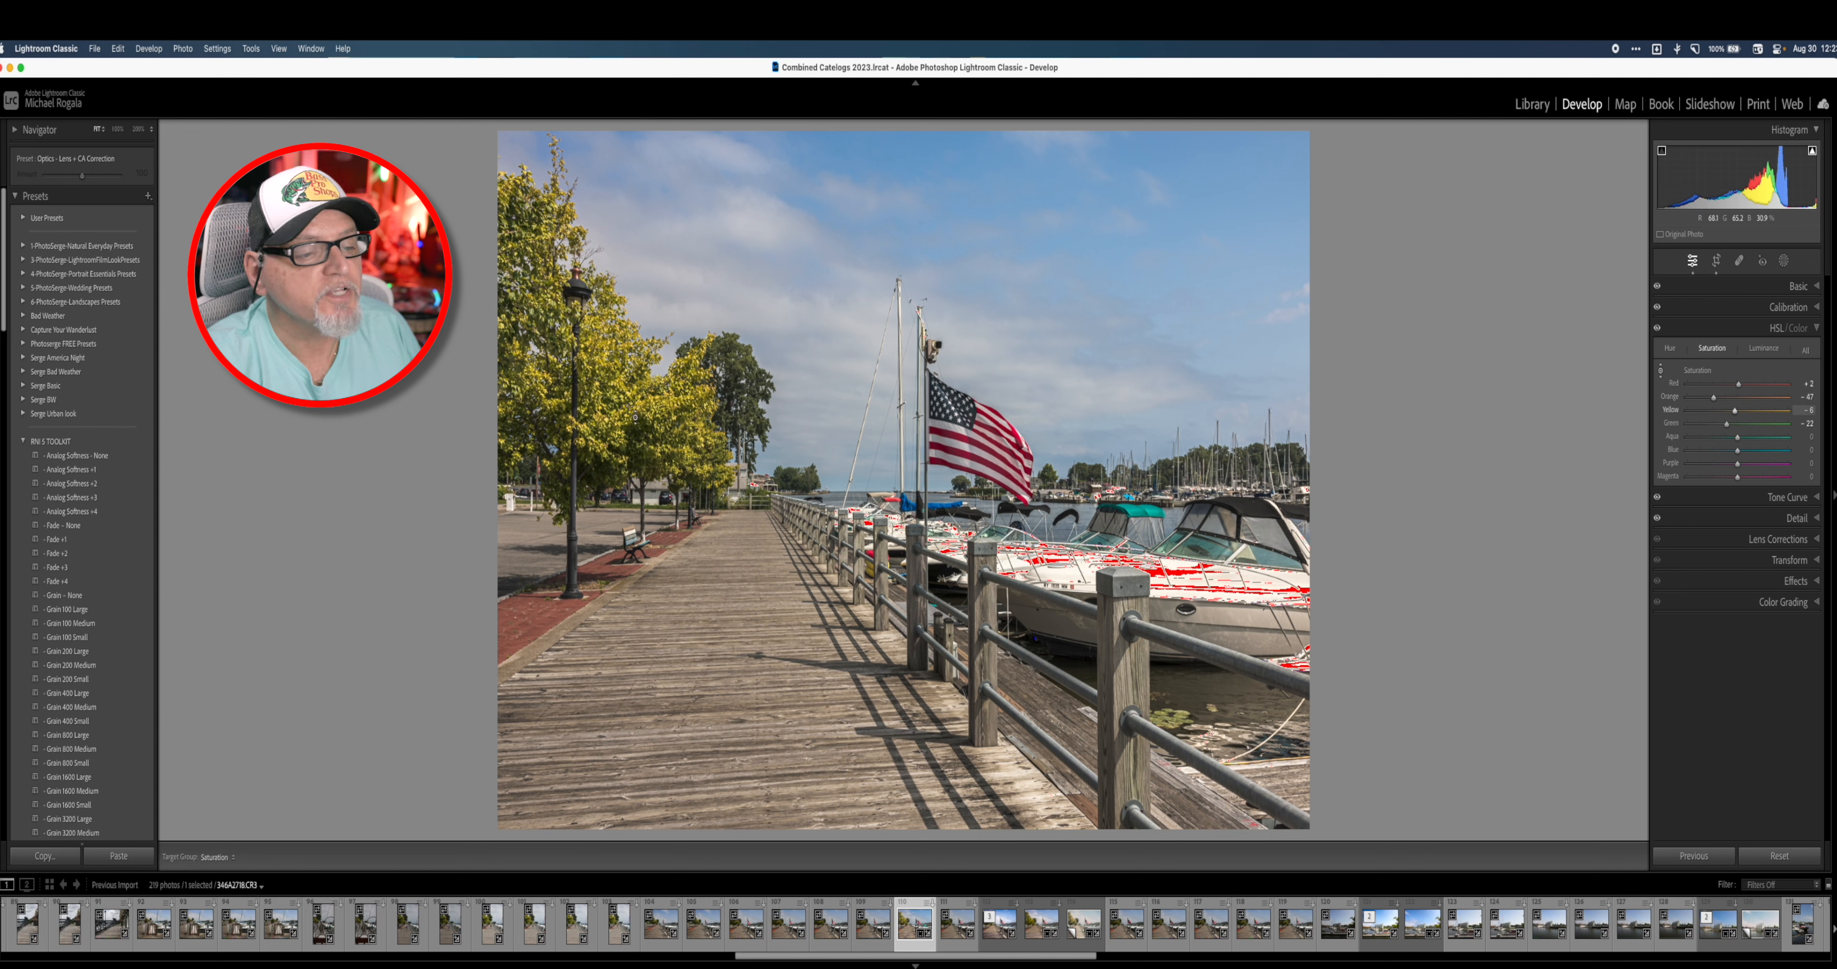
mouse_move(607, 421)
left_mouse_down()
mouse_move(606, 456)
mouse_move(606, 436)
left_mouse_up()
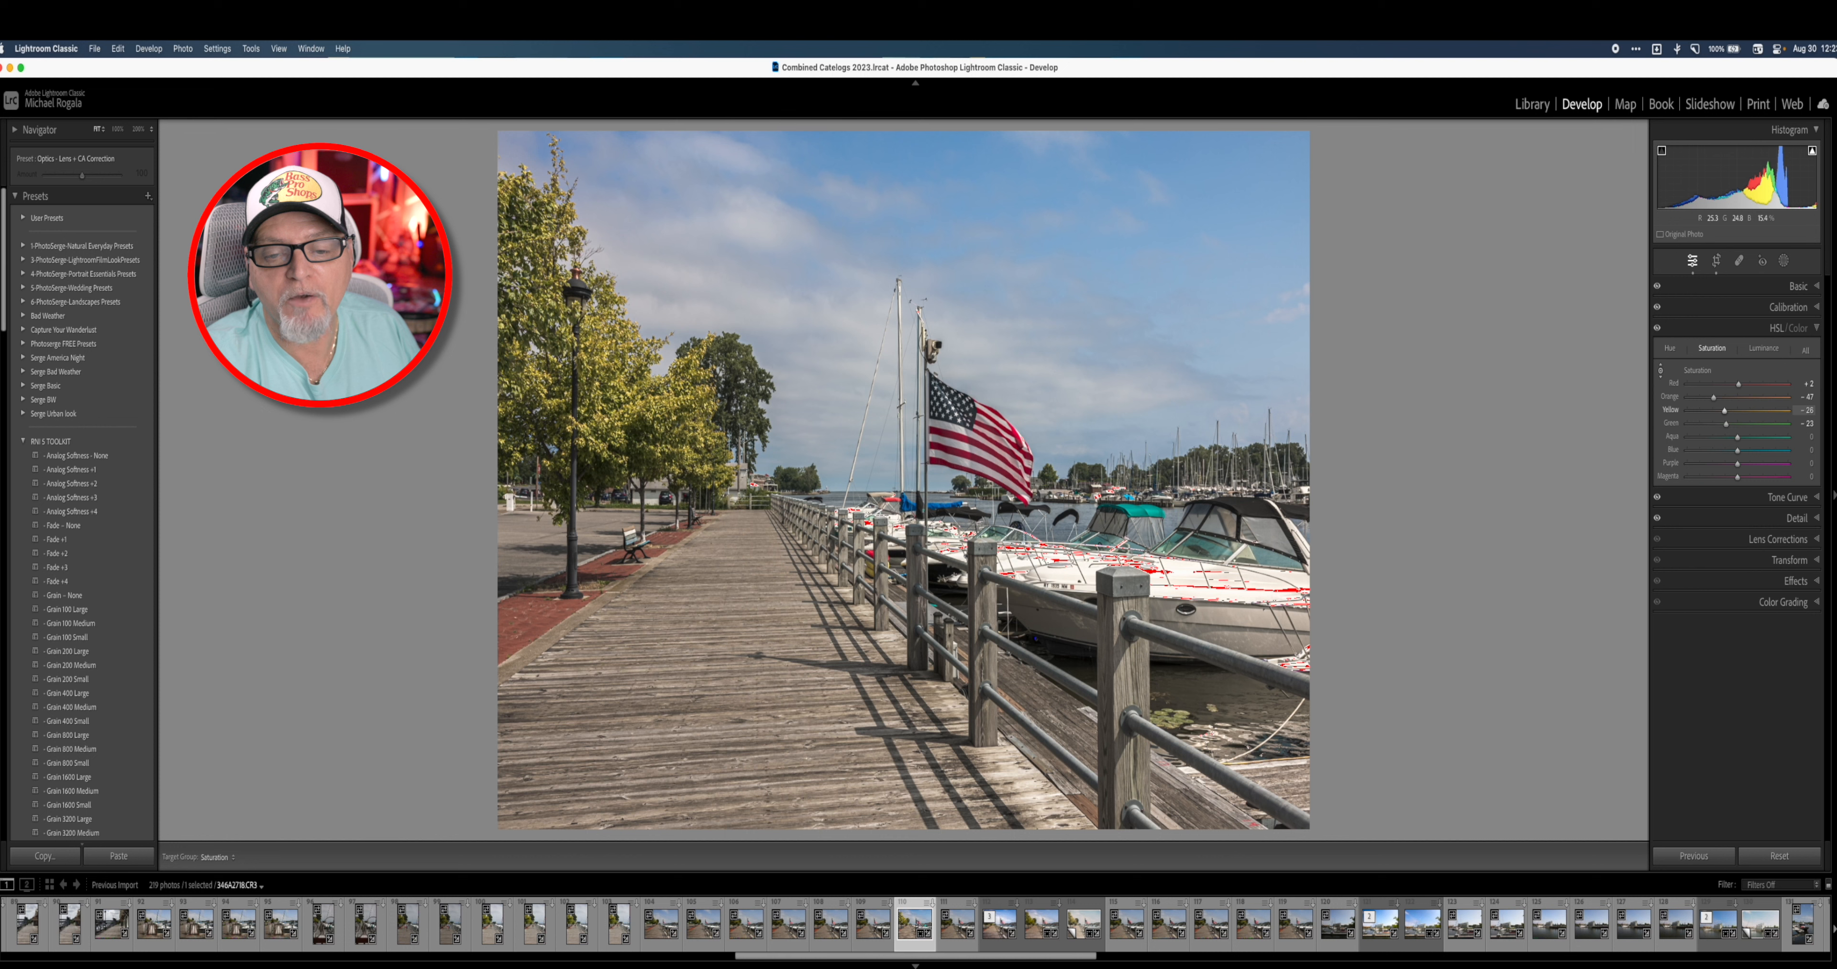
left_click_drag(607, 436, 607, 432)
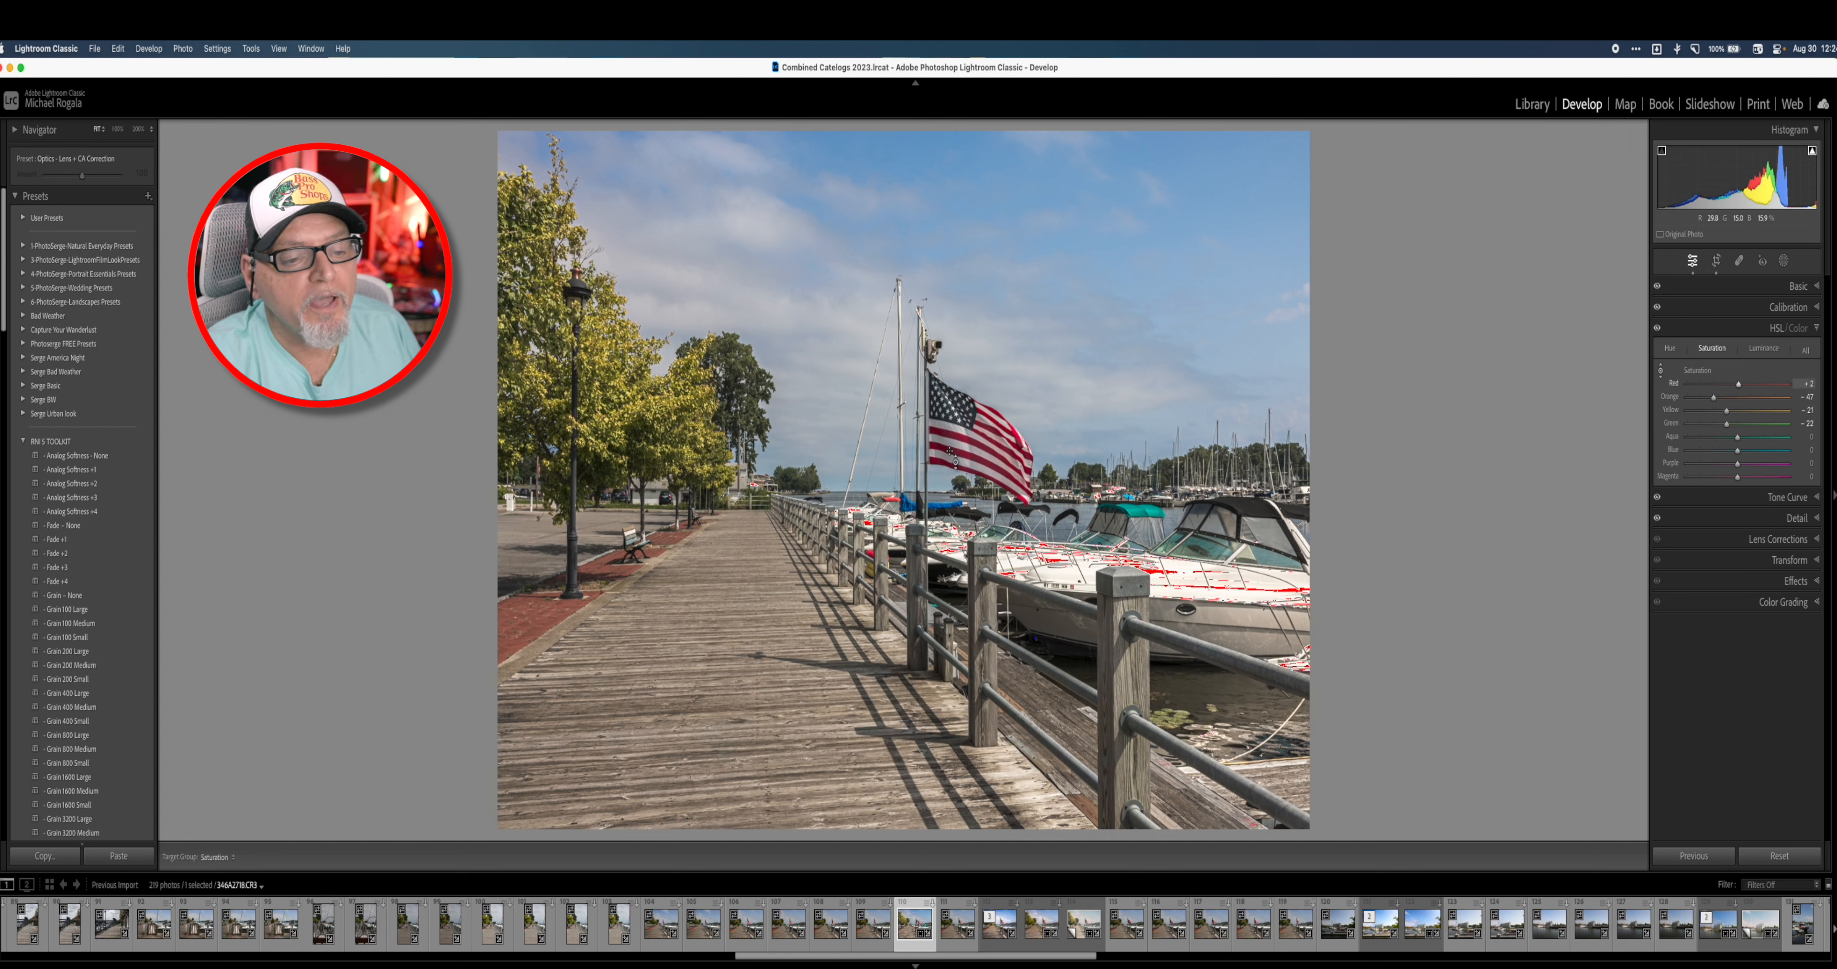
Step: Use the targeted adjustment to lower the flag's Red saturation to -7 and reduce the Blue saturation of the sky
left_click_drag(958, 445, 958, 456)
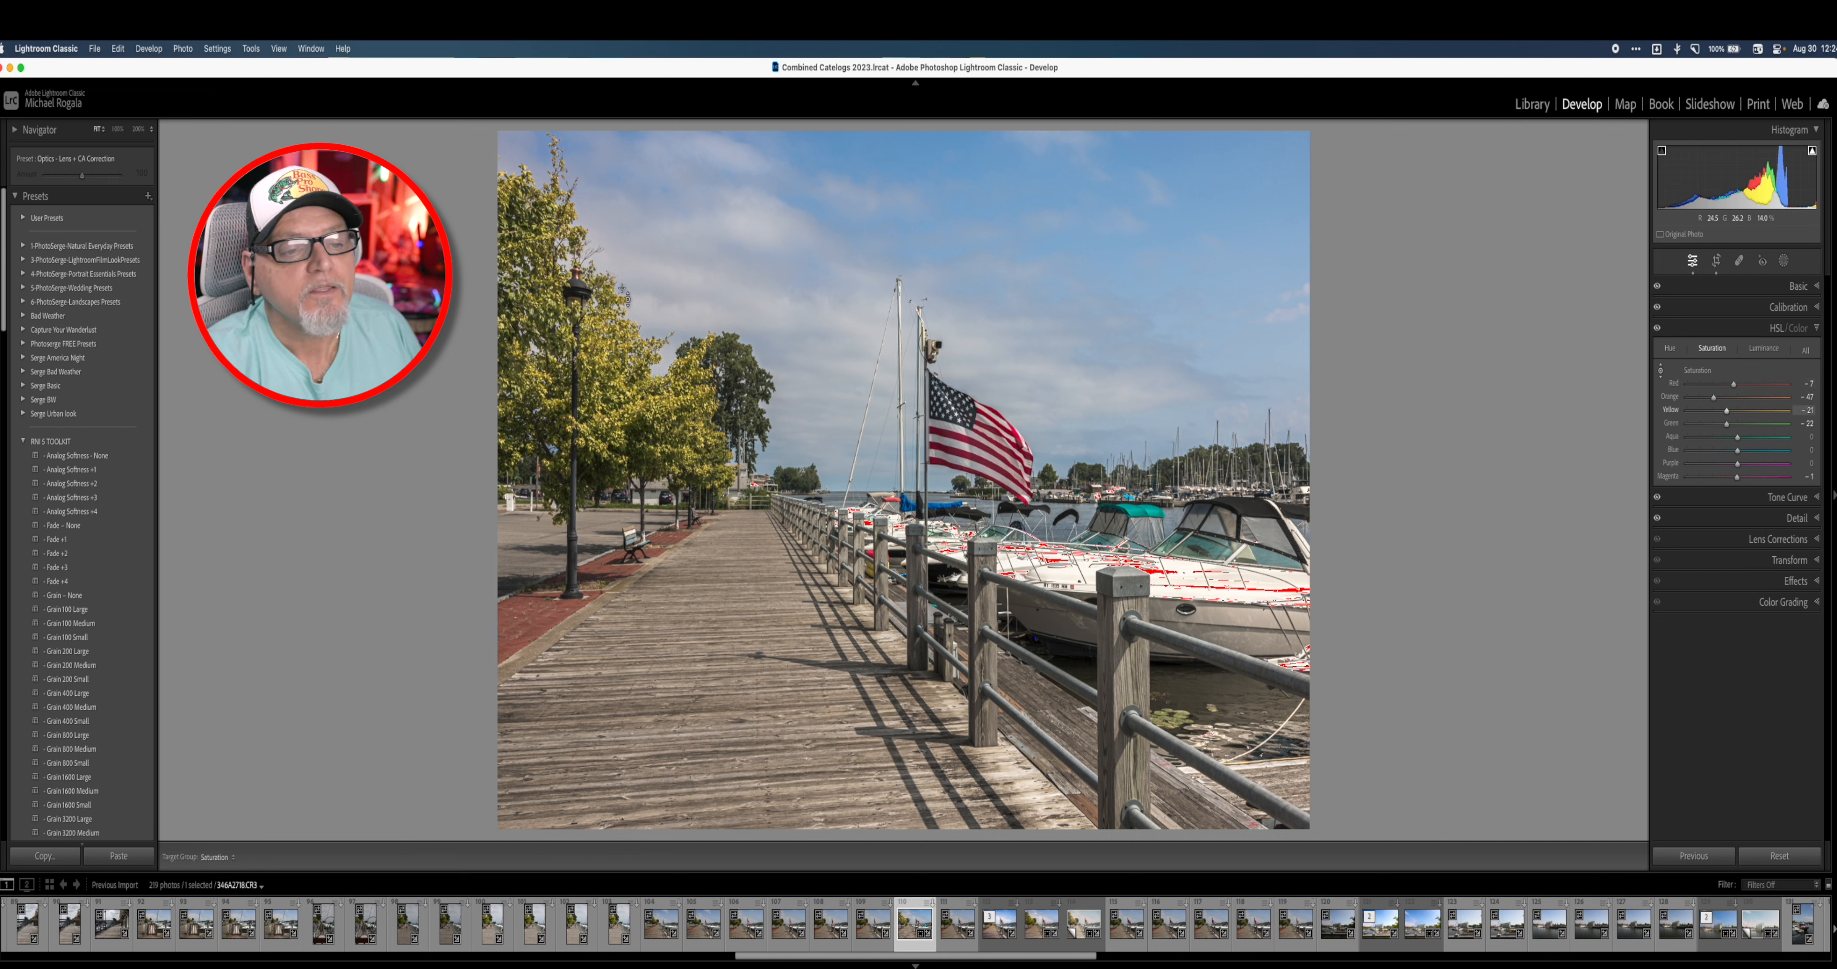
left_click_drag(1214, 227, 1215, 240)
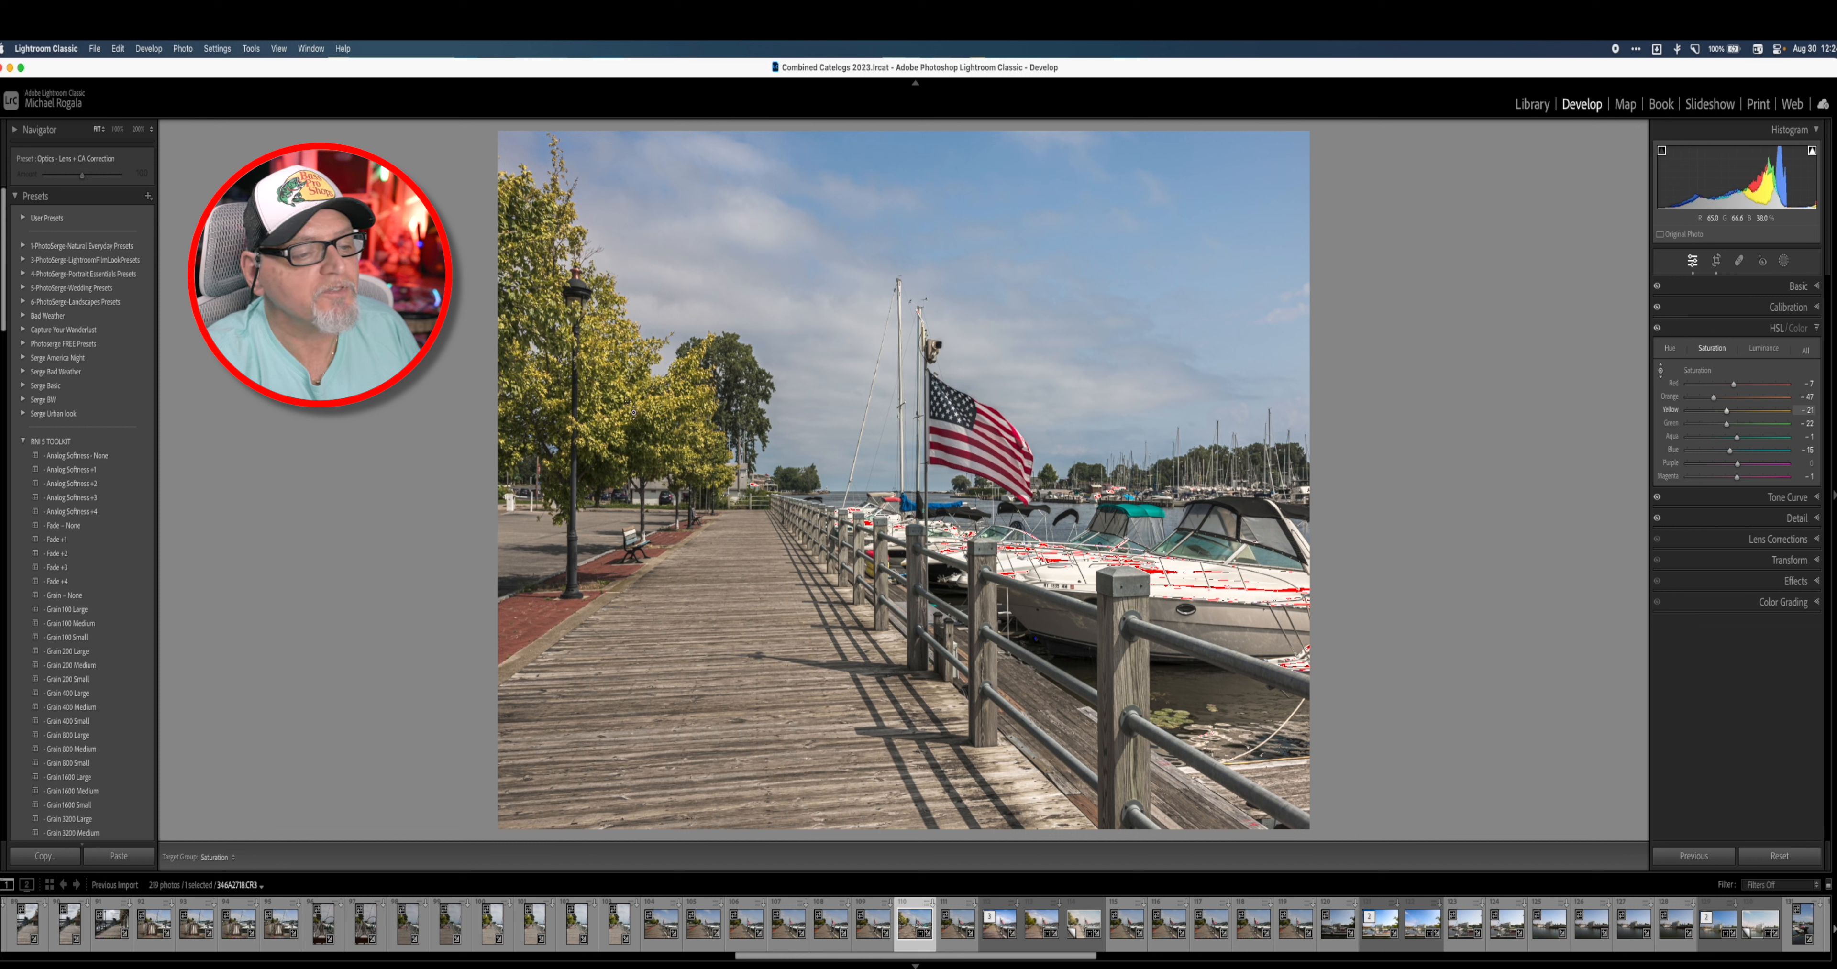
Step: Bring color back into the tree foliage with targeted Saturation adjustments, ending at Yellow +7 and Green -23
left_click_drag(634, 414, 635, 369)
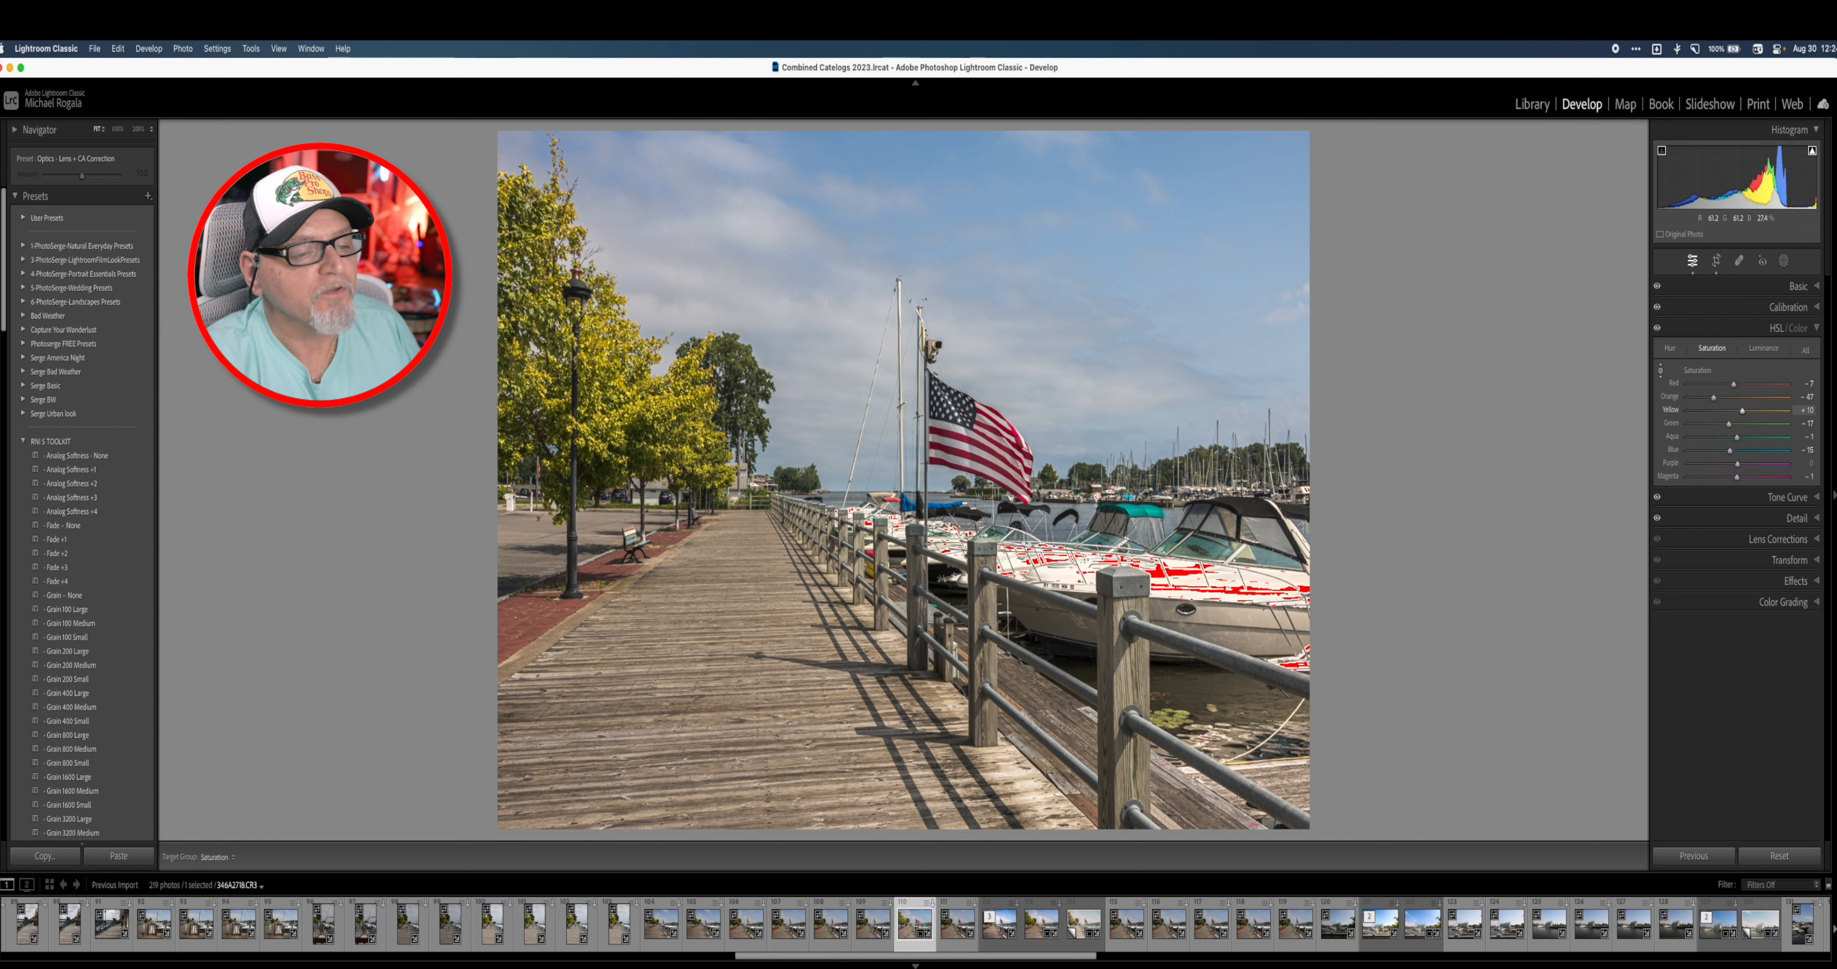
left_click_drag(634, 369, 635, 368)
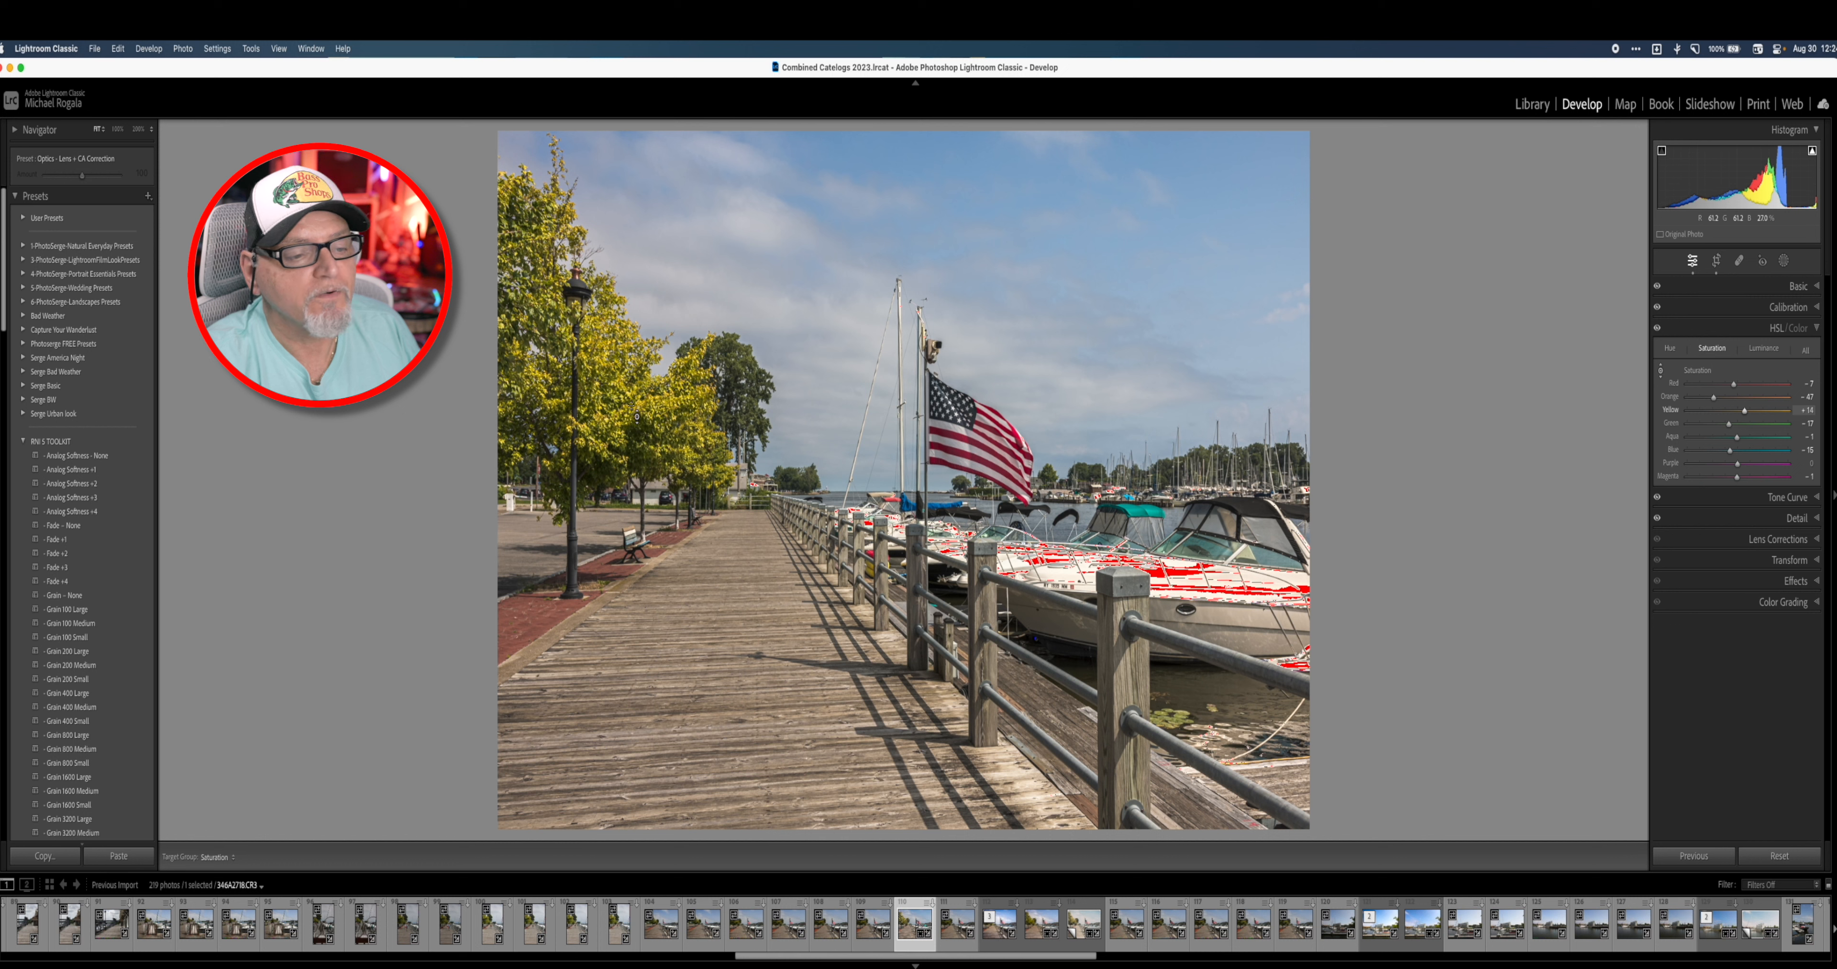
left_click_drag(637, 450, 638, 422)
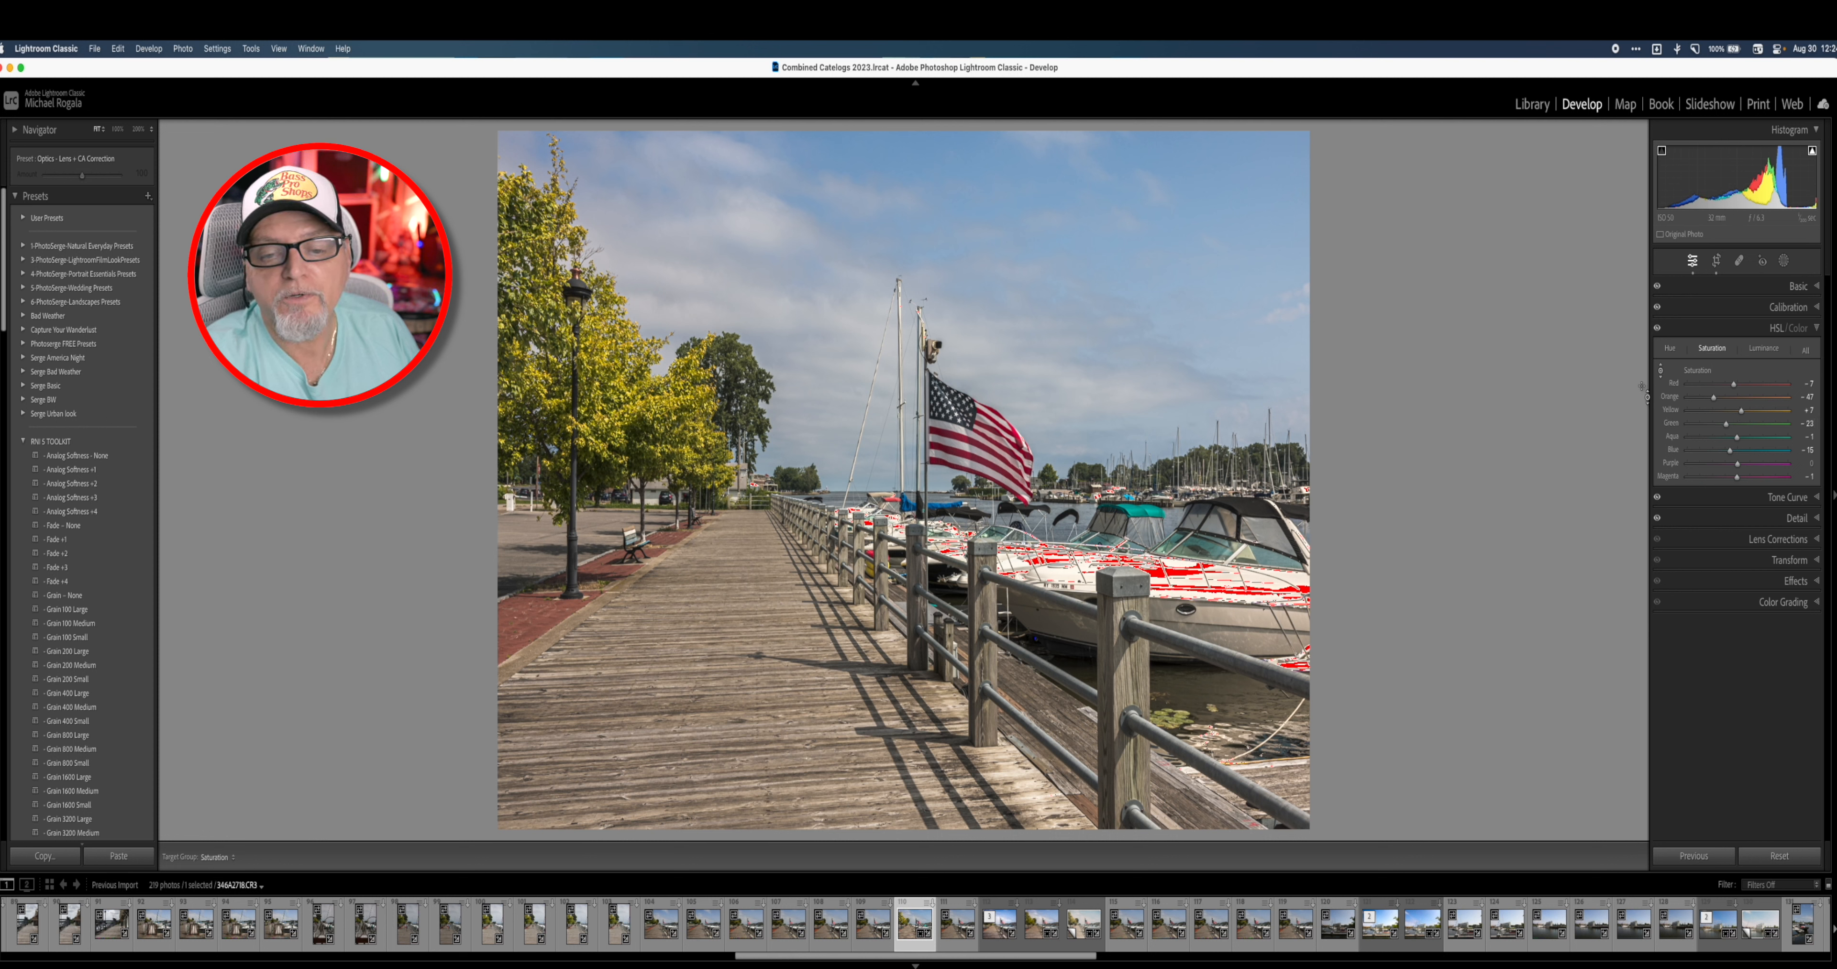
Step: End the targeted adjustment and return to the HSL Hue settings to shift Green slightly further toward yellow
left_click(1670, 355)
left_click(1662, 371)
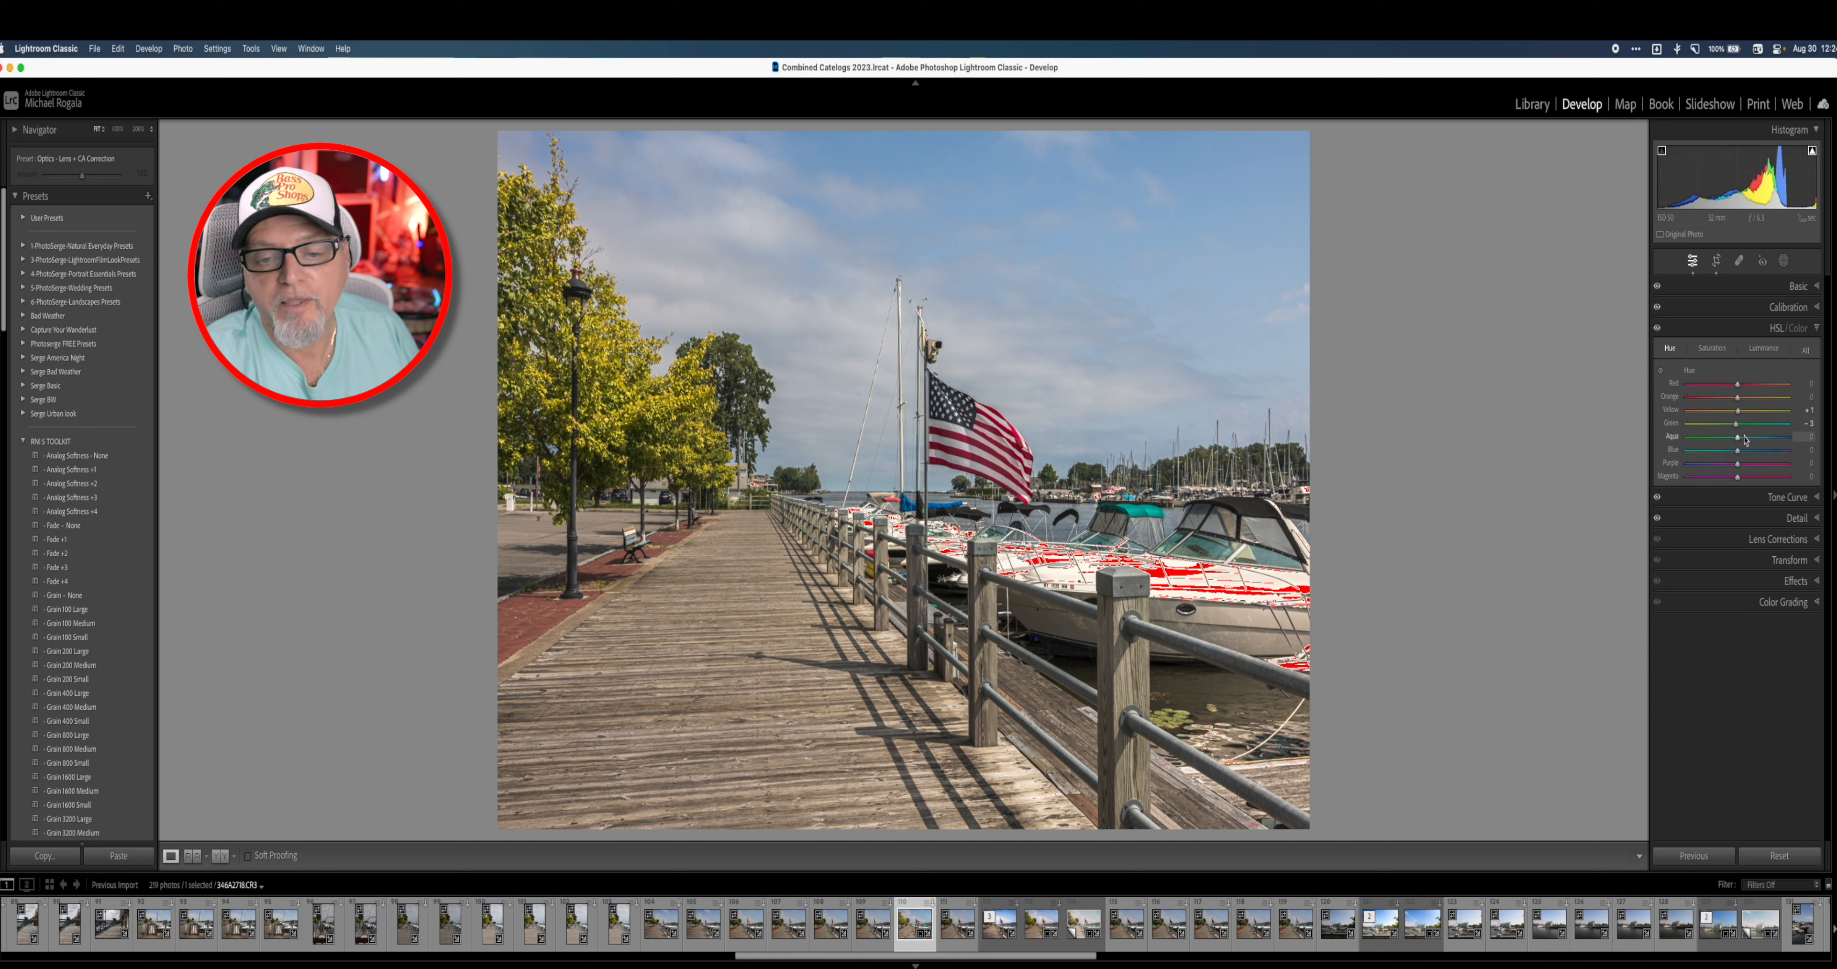
left_click_drag(1738, 428, 1738, 426)
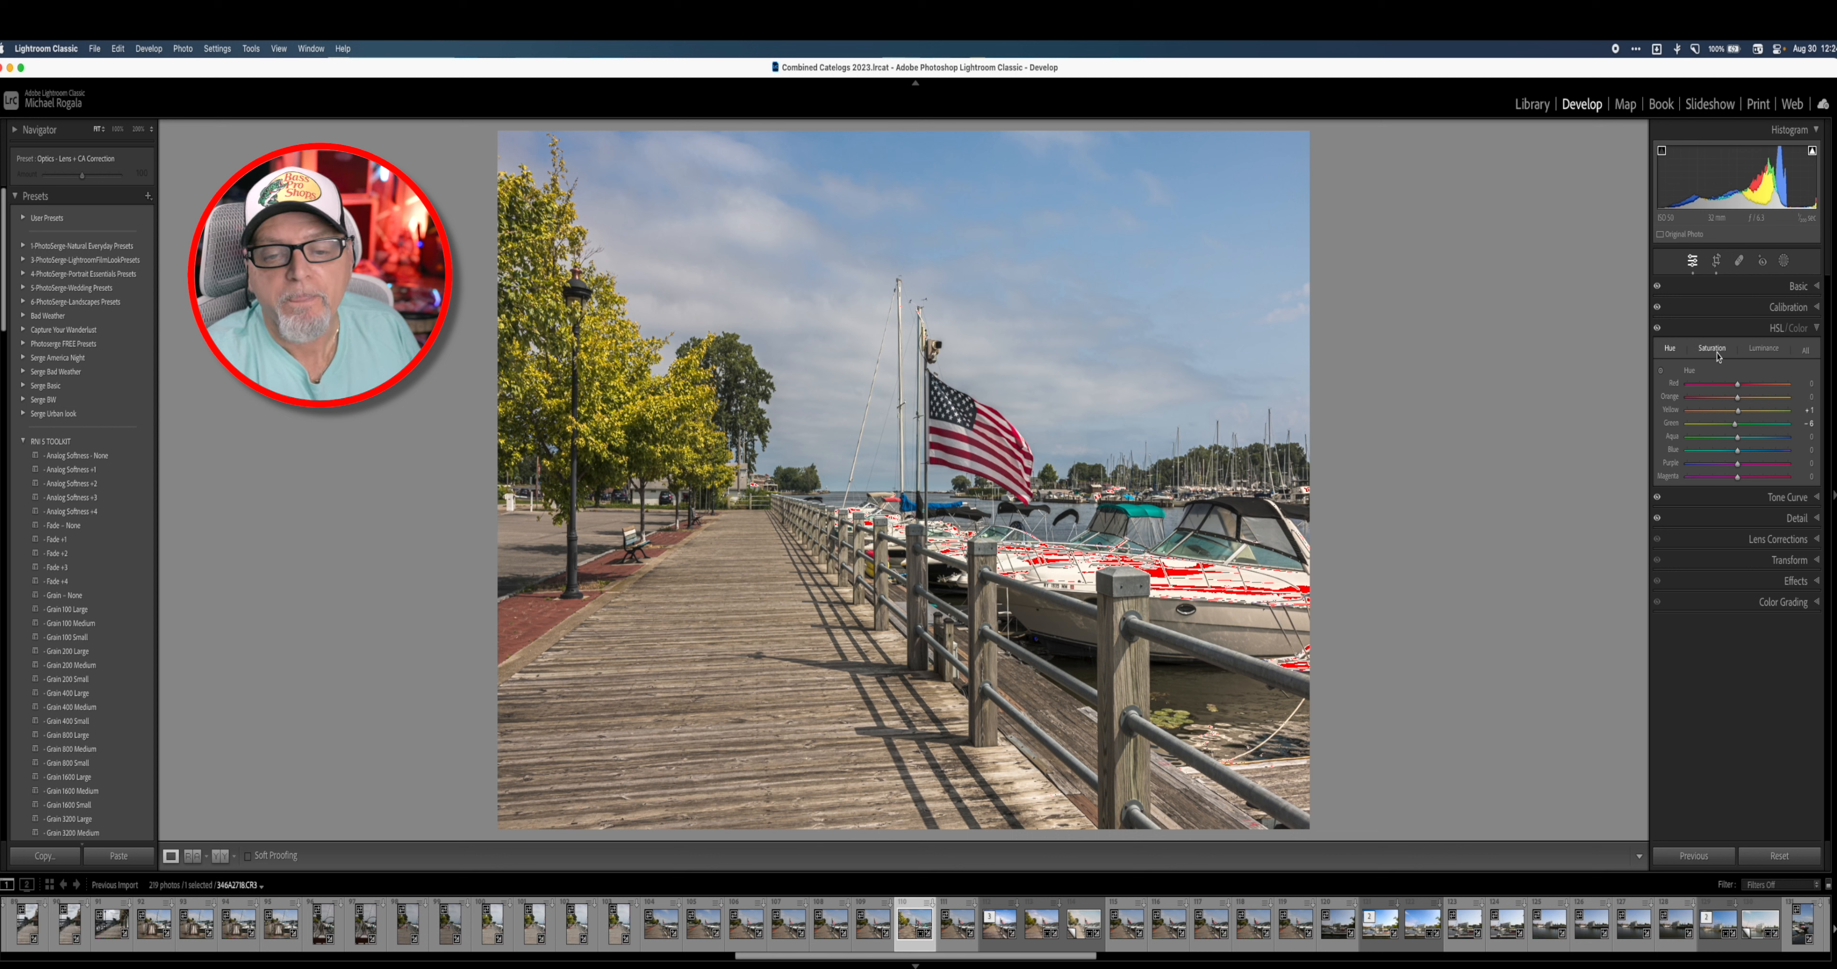
Step: In the HSL Luminance settings, darken Yellow slightly, brighten Green and raise Red to +31
left_click(1762, 360)
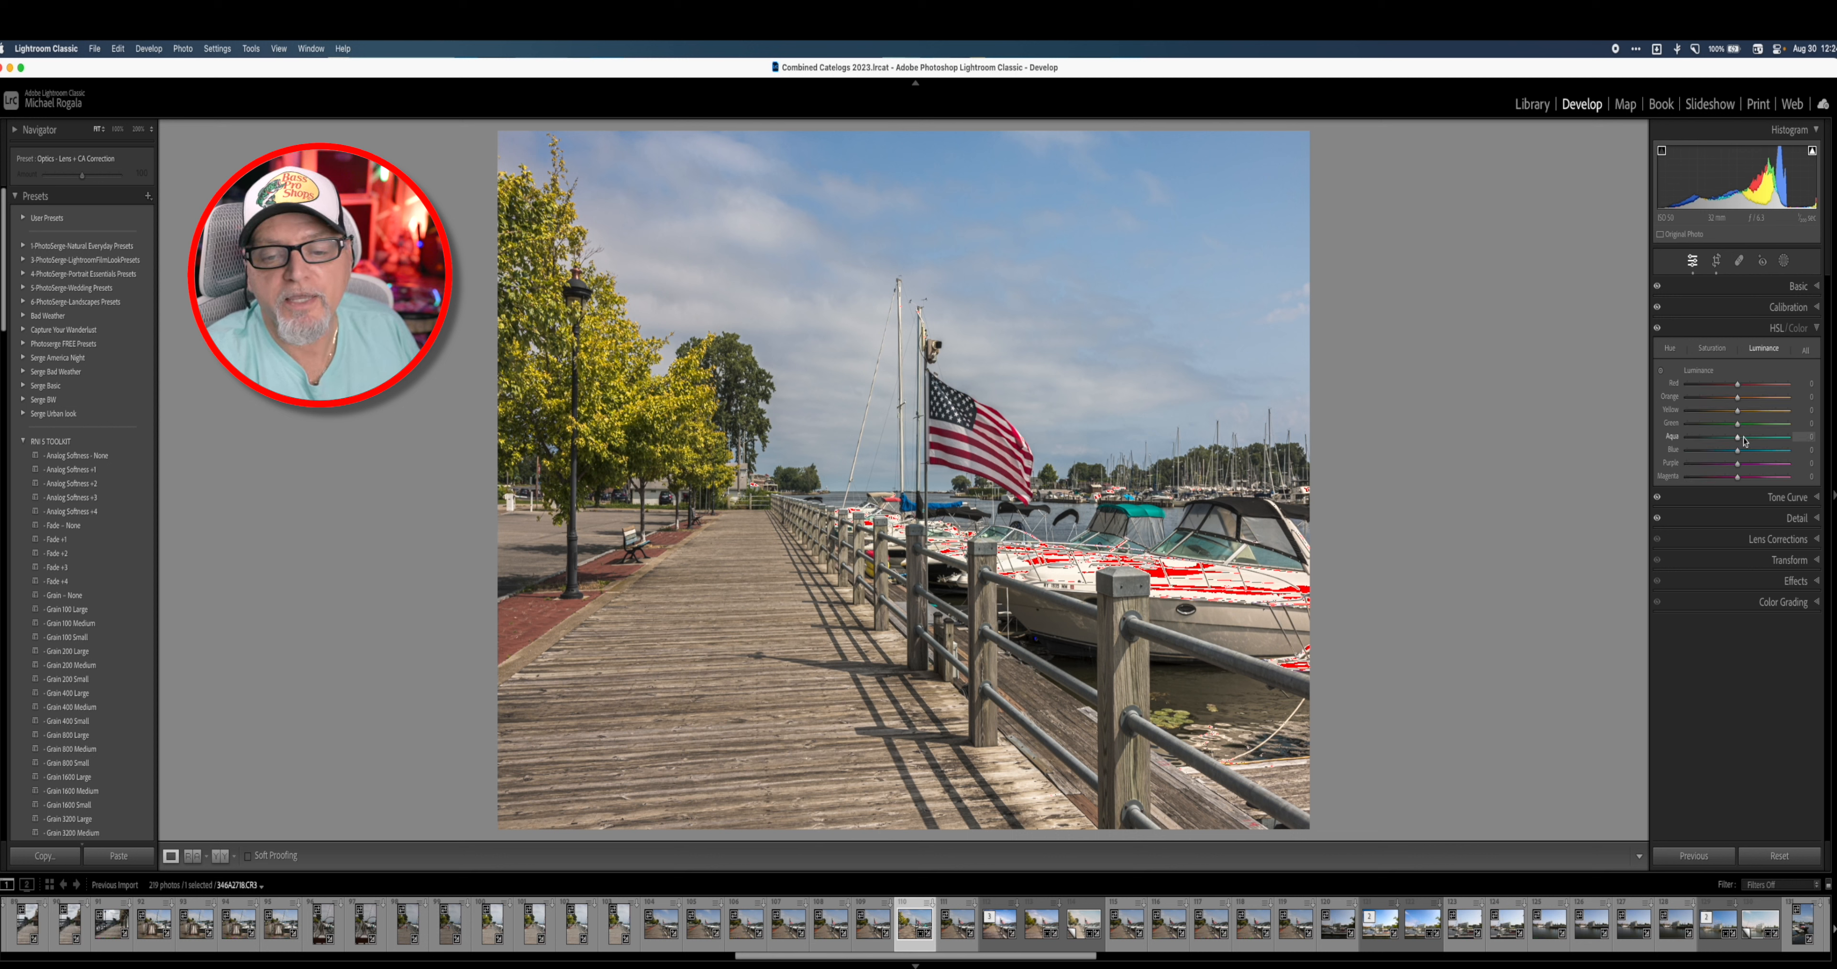
mouse_move(1738, 426)
left_mouse_down()
mouse_move(1765, 419)
mouse_move(1737, 418)
left_mouse_up()
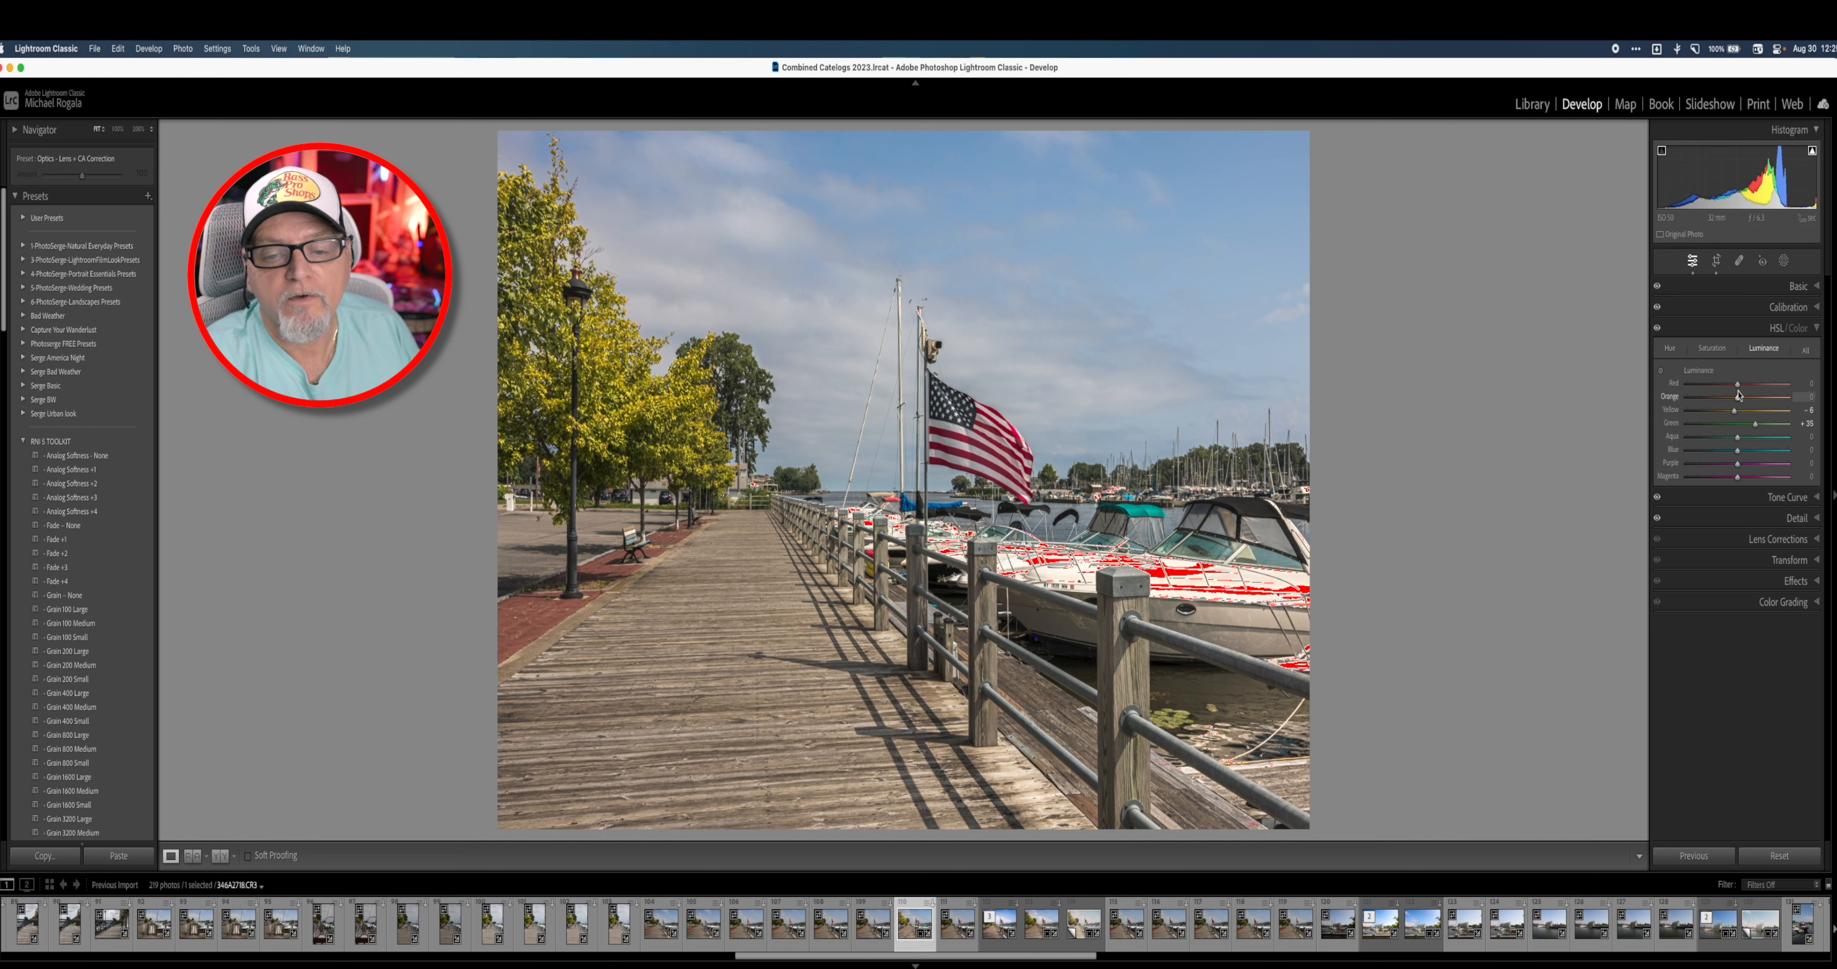
left_click_drag(1738, 387, 1753, 384)
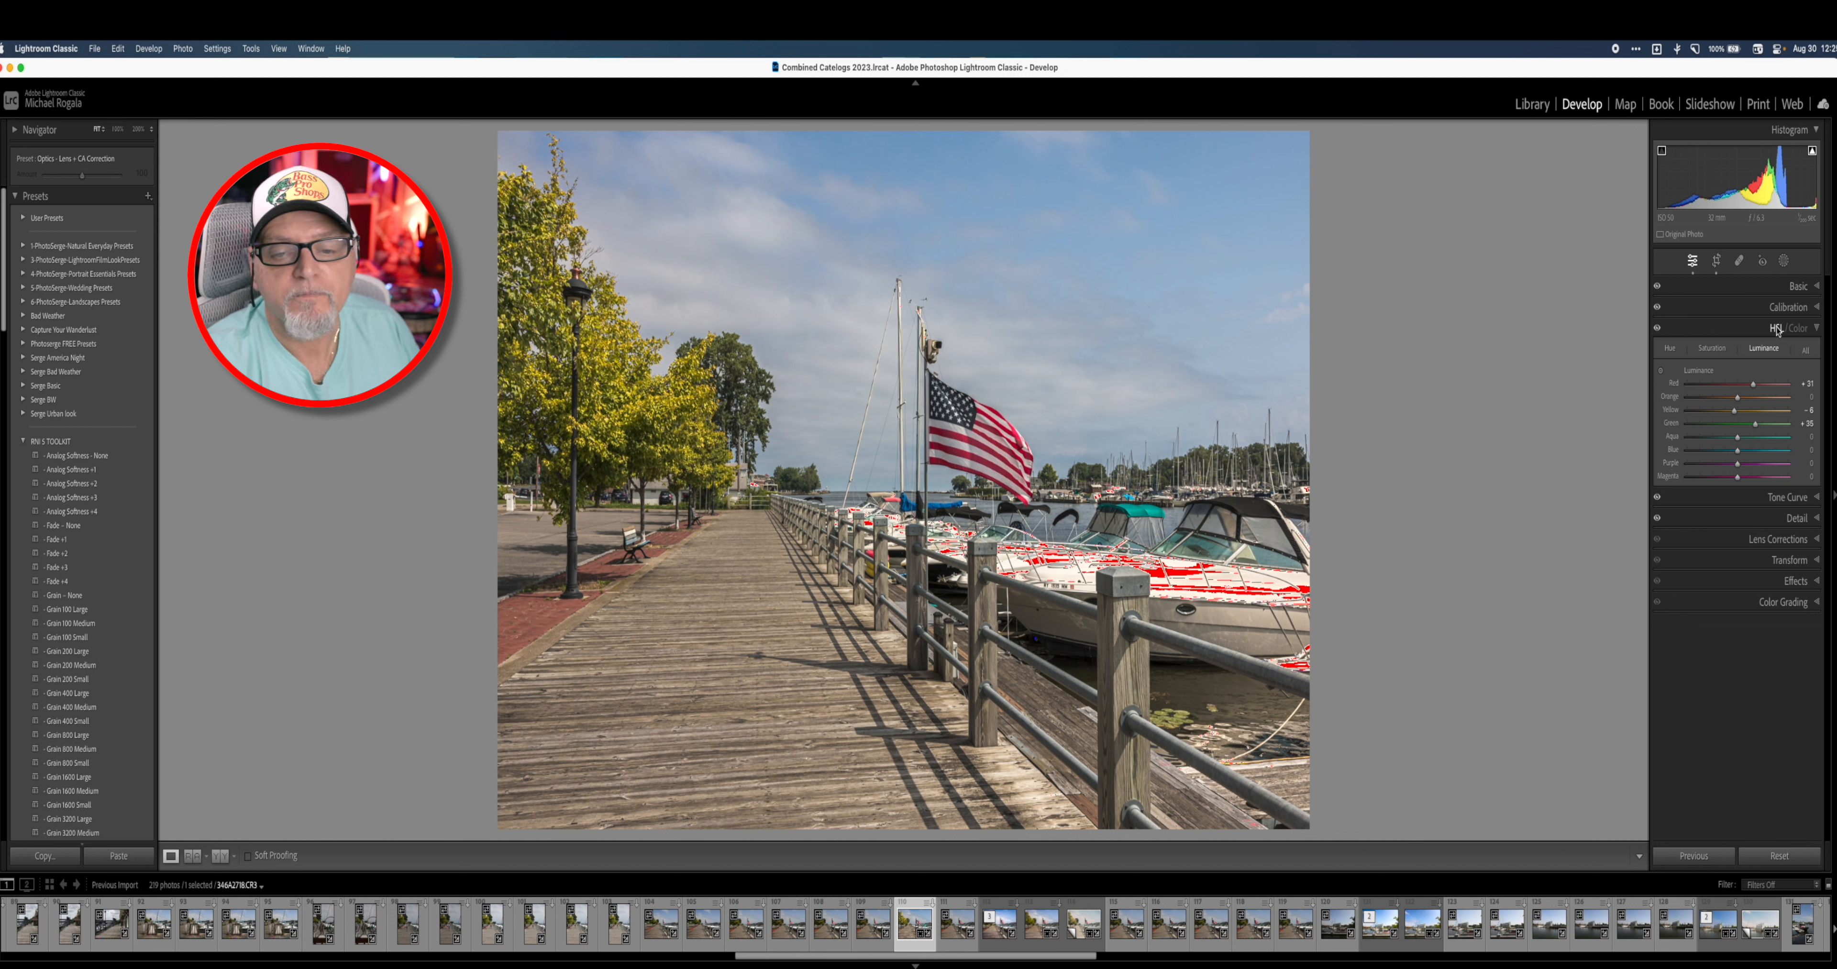
left_click(1818, 329)
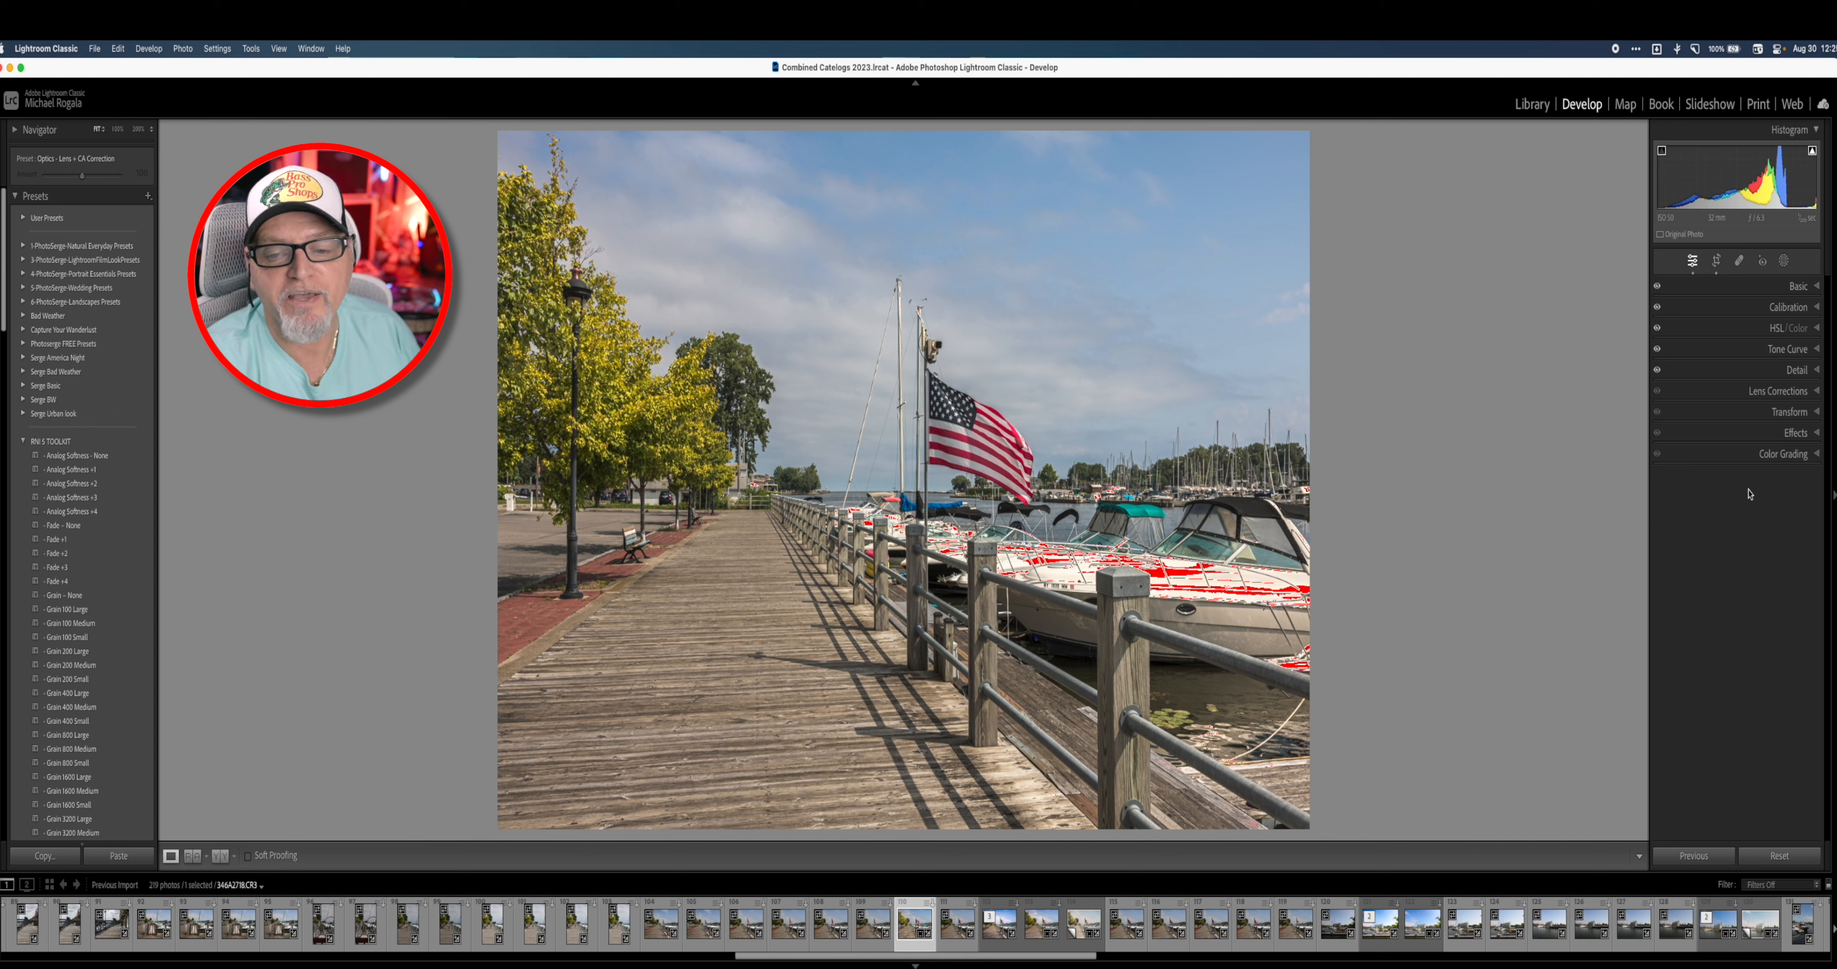
Step: Create a Select Sky mask and increase its Clarity and Whites while reducing its Texture
left_click(1759, 238)
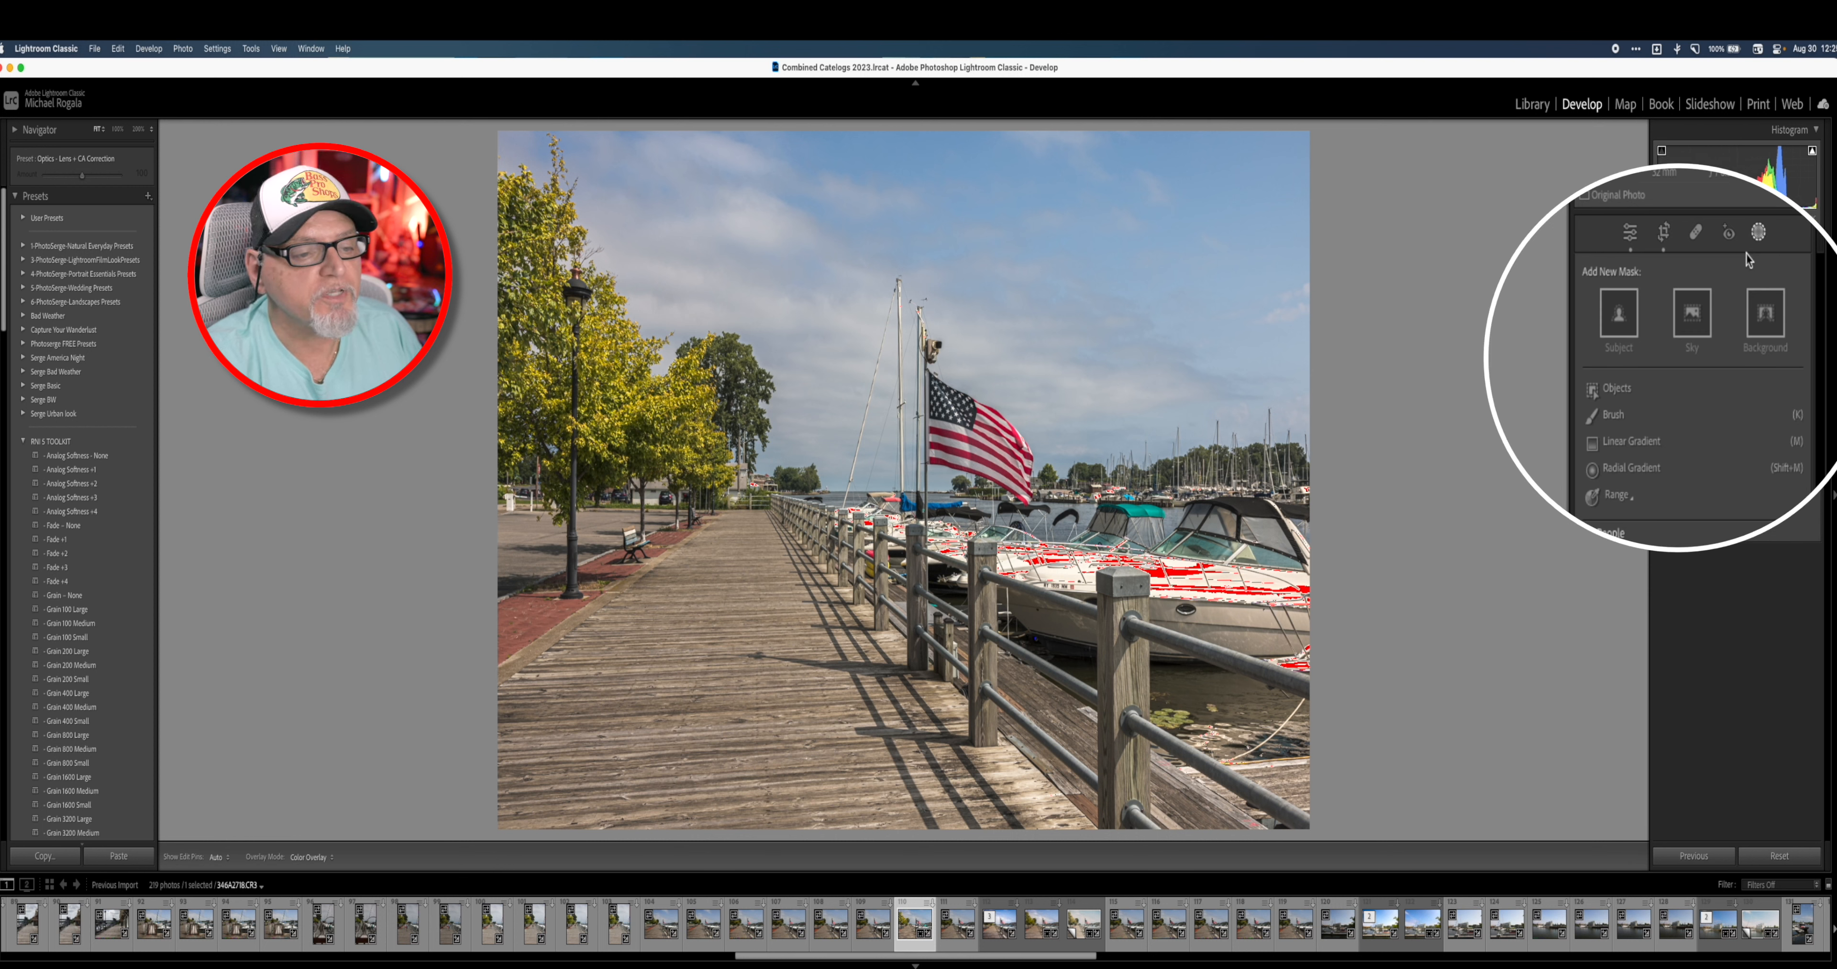
left_click(1692, 313)
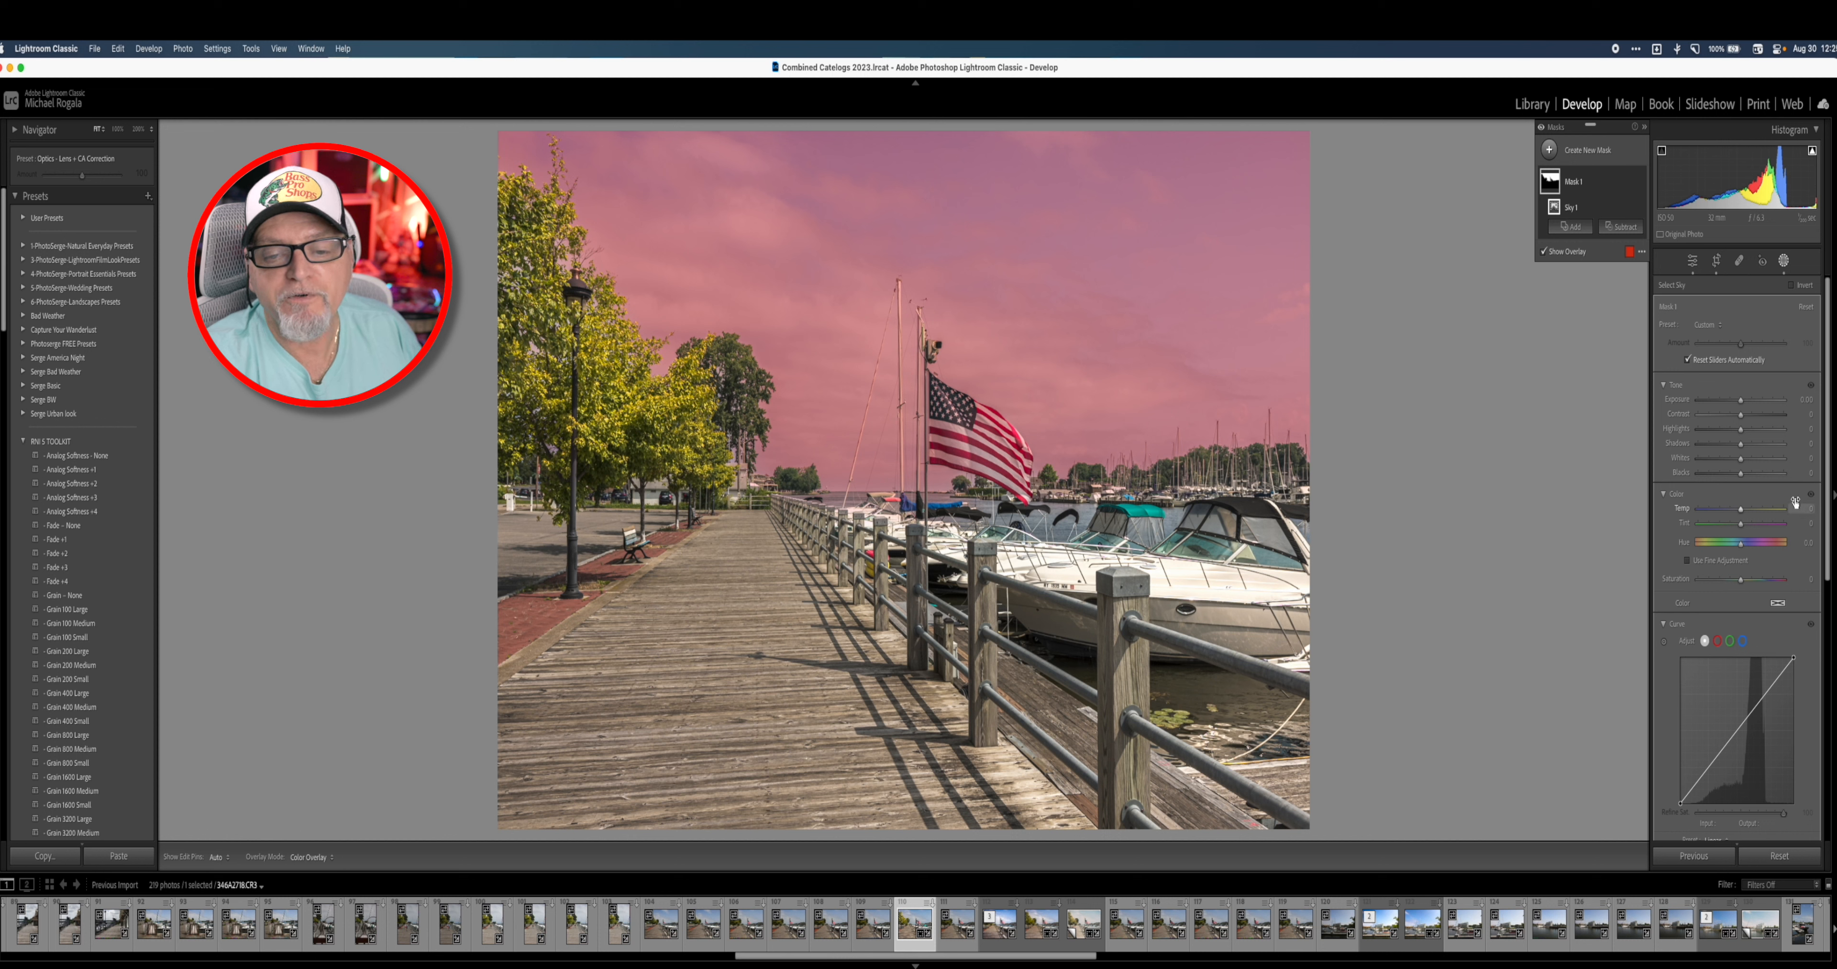
scroll(1744, 533, "down", 5)
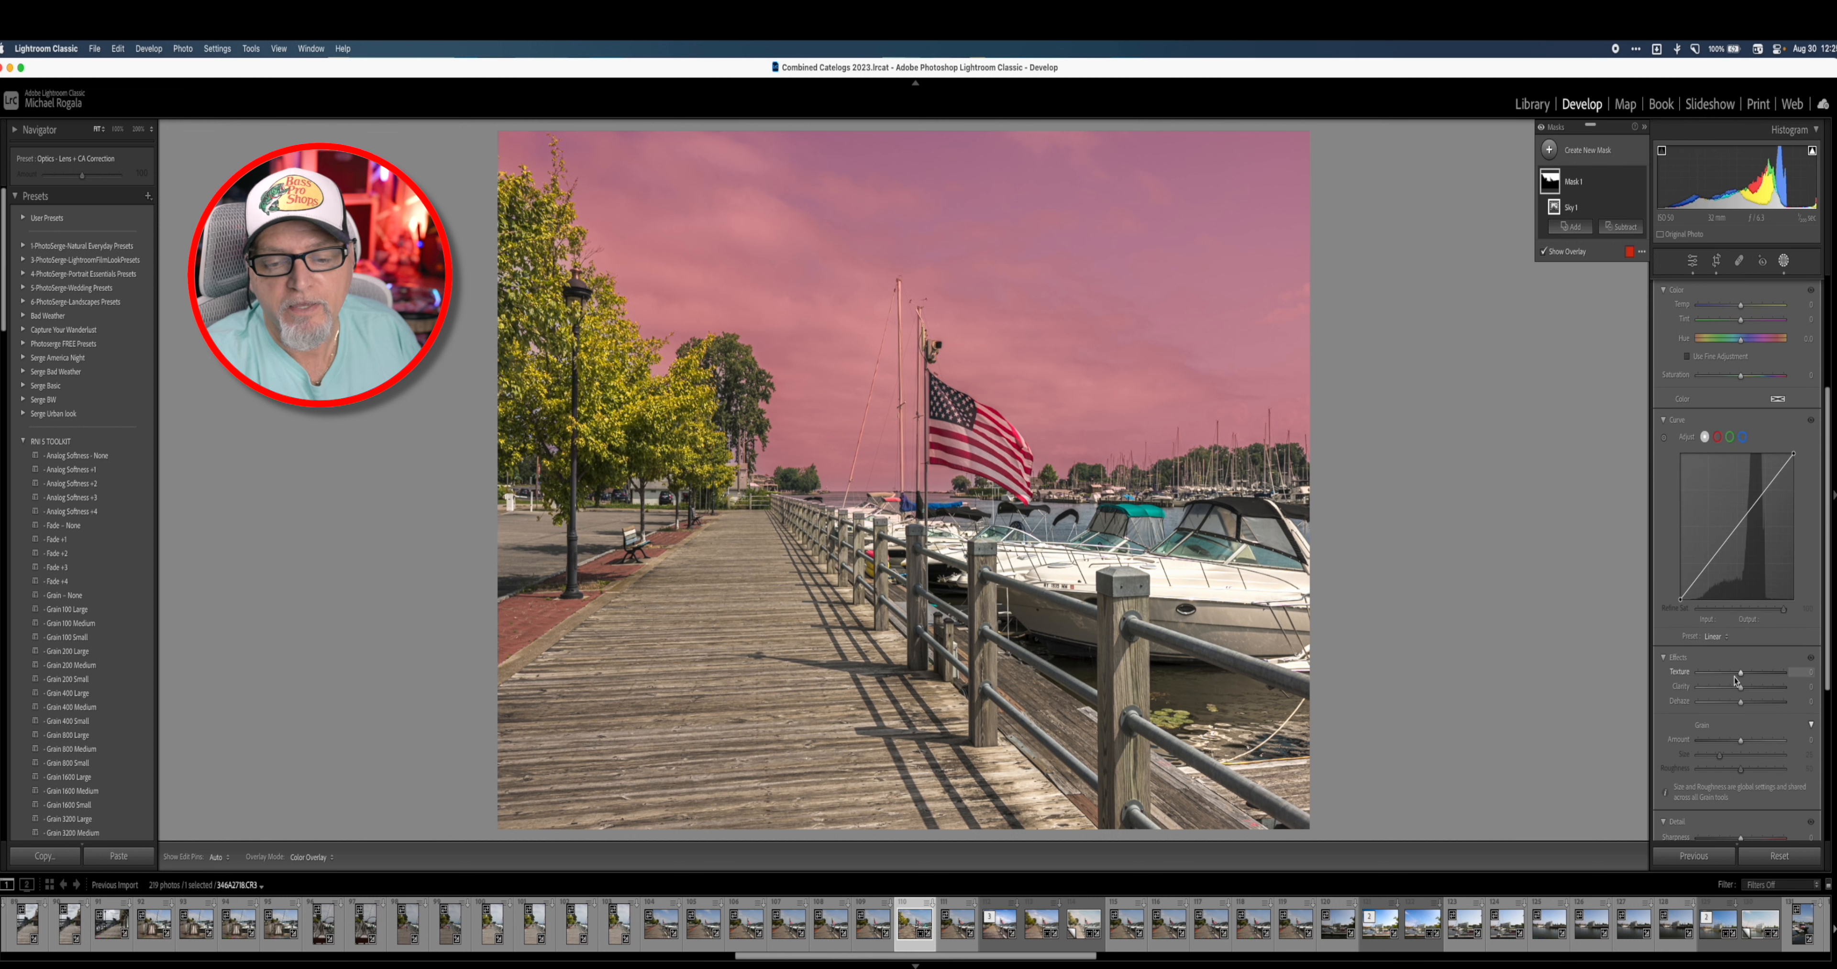
mouse_move(1740, 687)
left_mouse_down()
mouse_move(1774, 684)
mouse_move(1758, 683)
left_mouse_up()
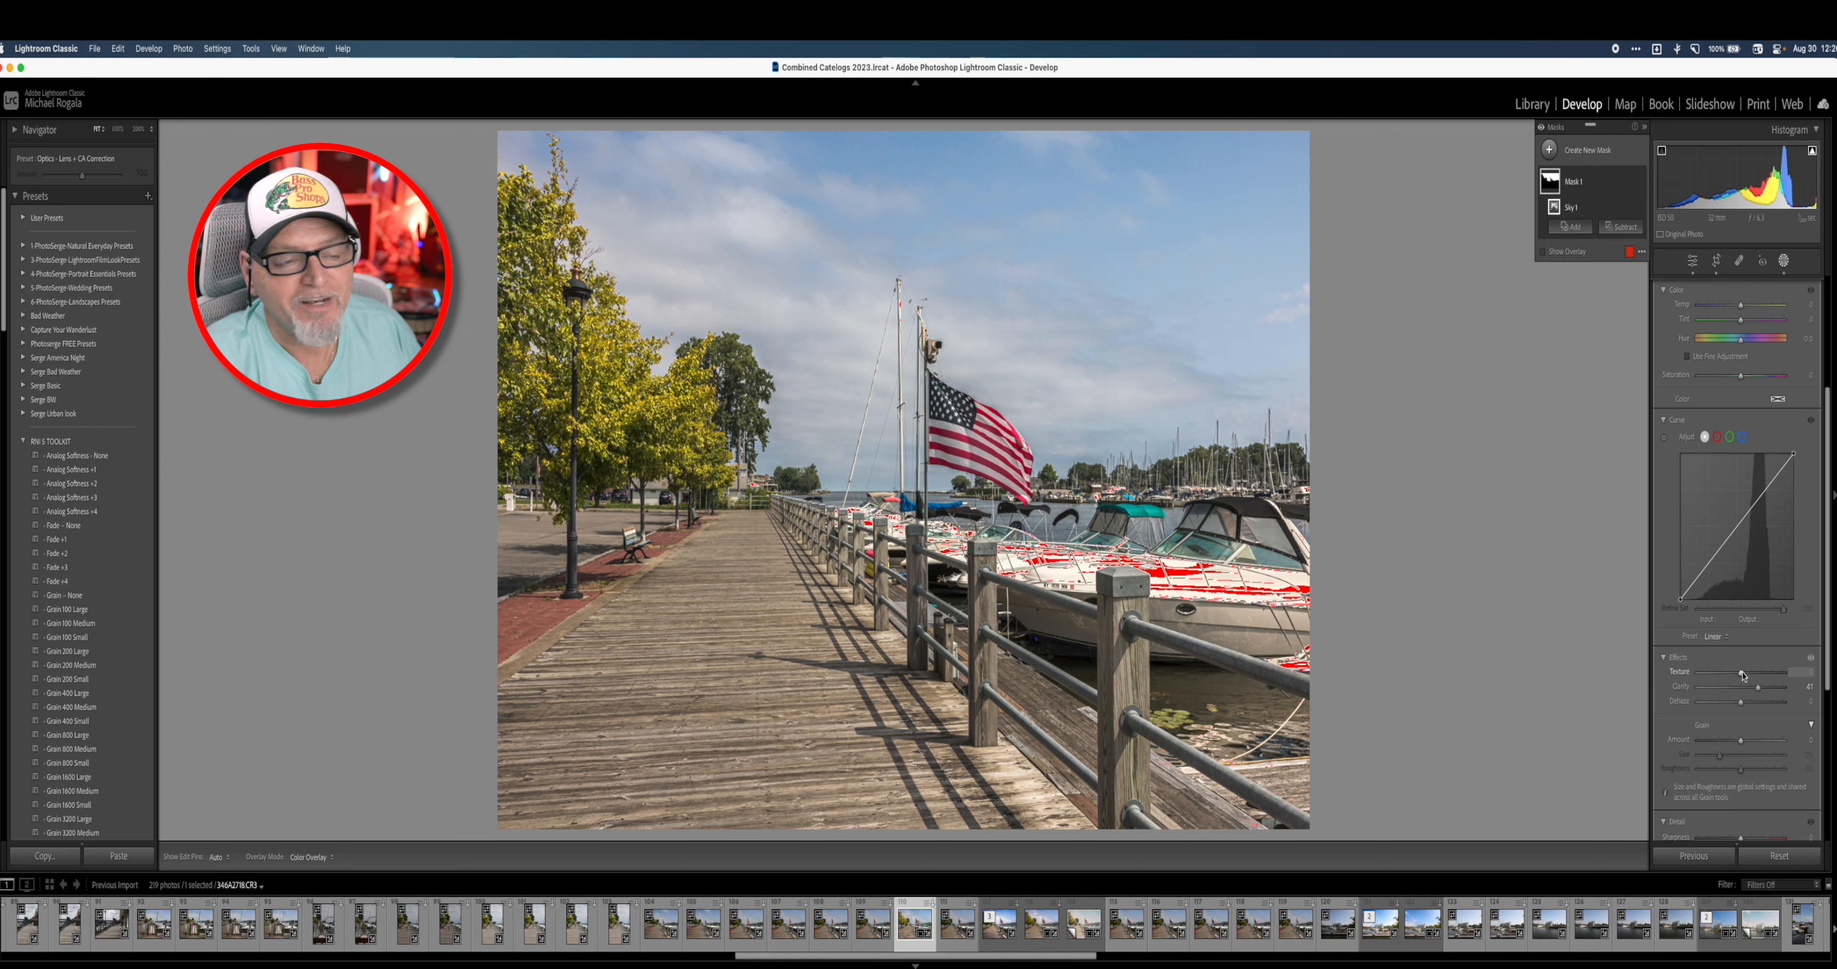
mouse_move(1743, 675)
left_mouse_down()
mouse_move(1701, 685)
mouse_move(1727, 681)
left_mouse_up()
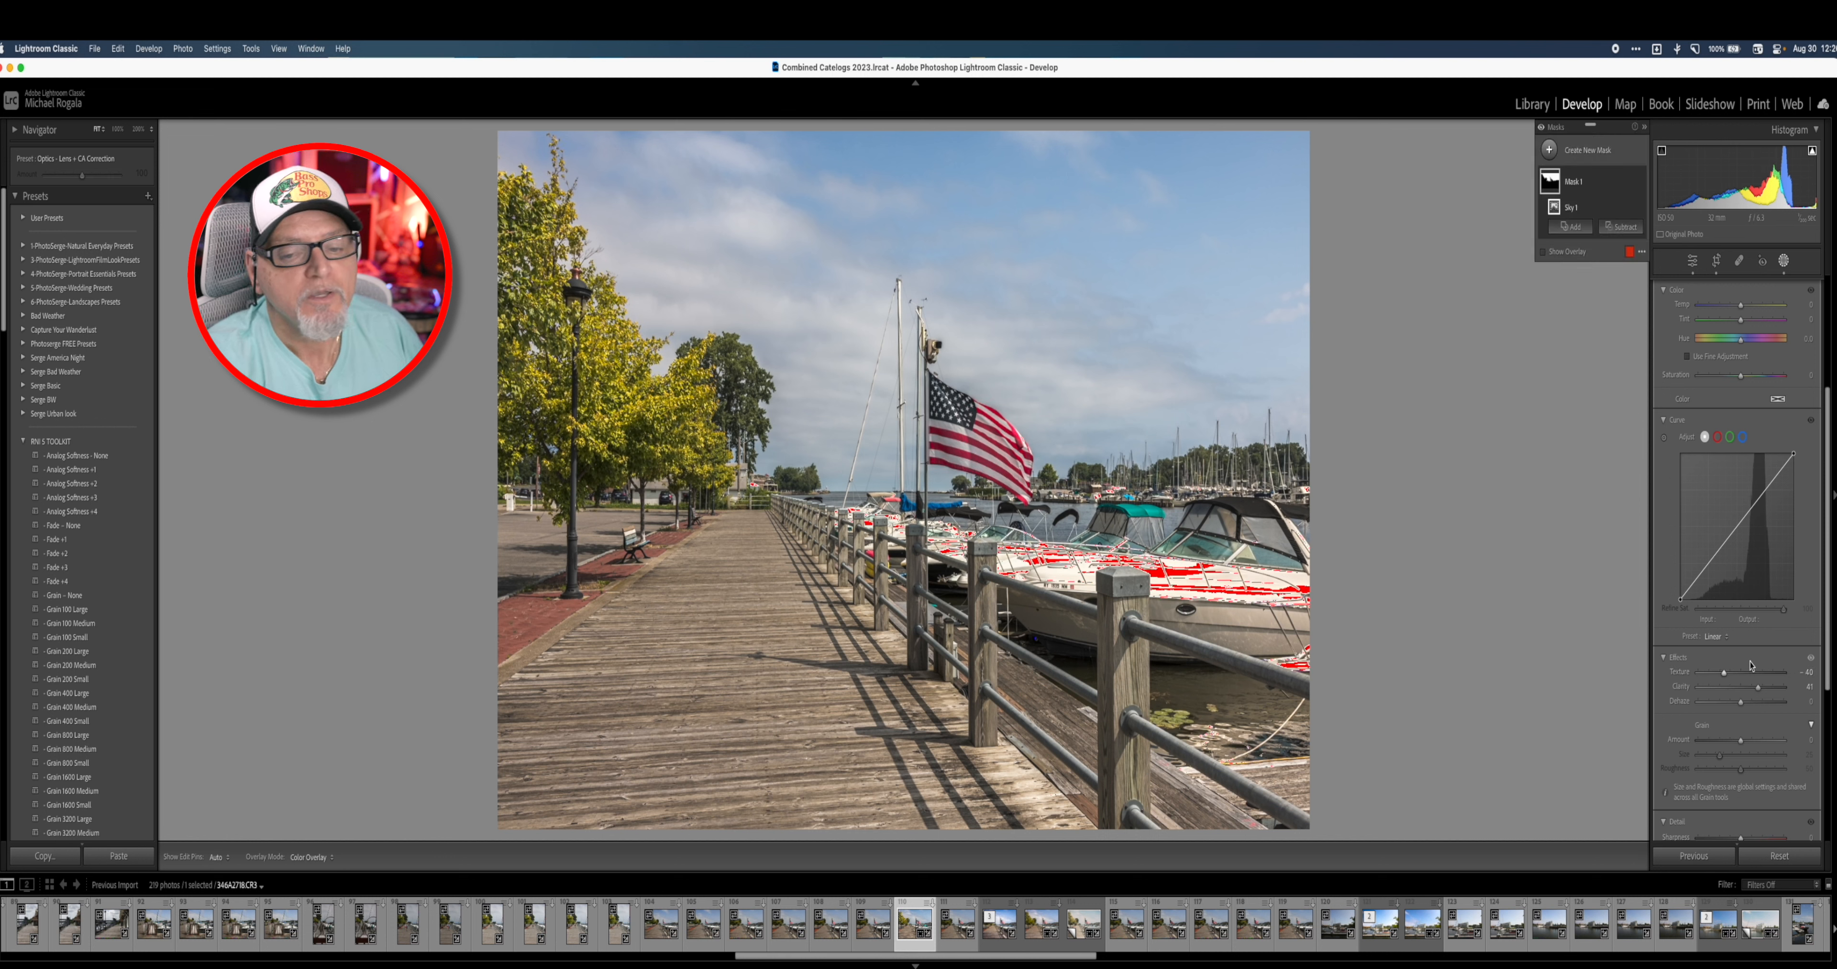
scroll(1761, 546, "up", 3)
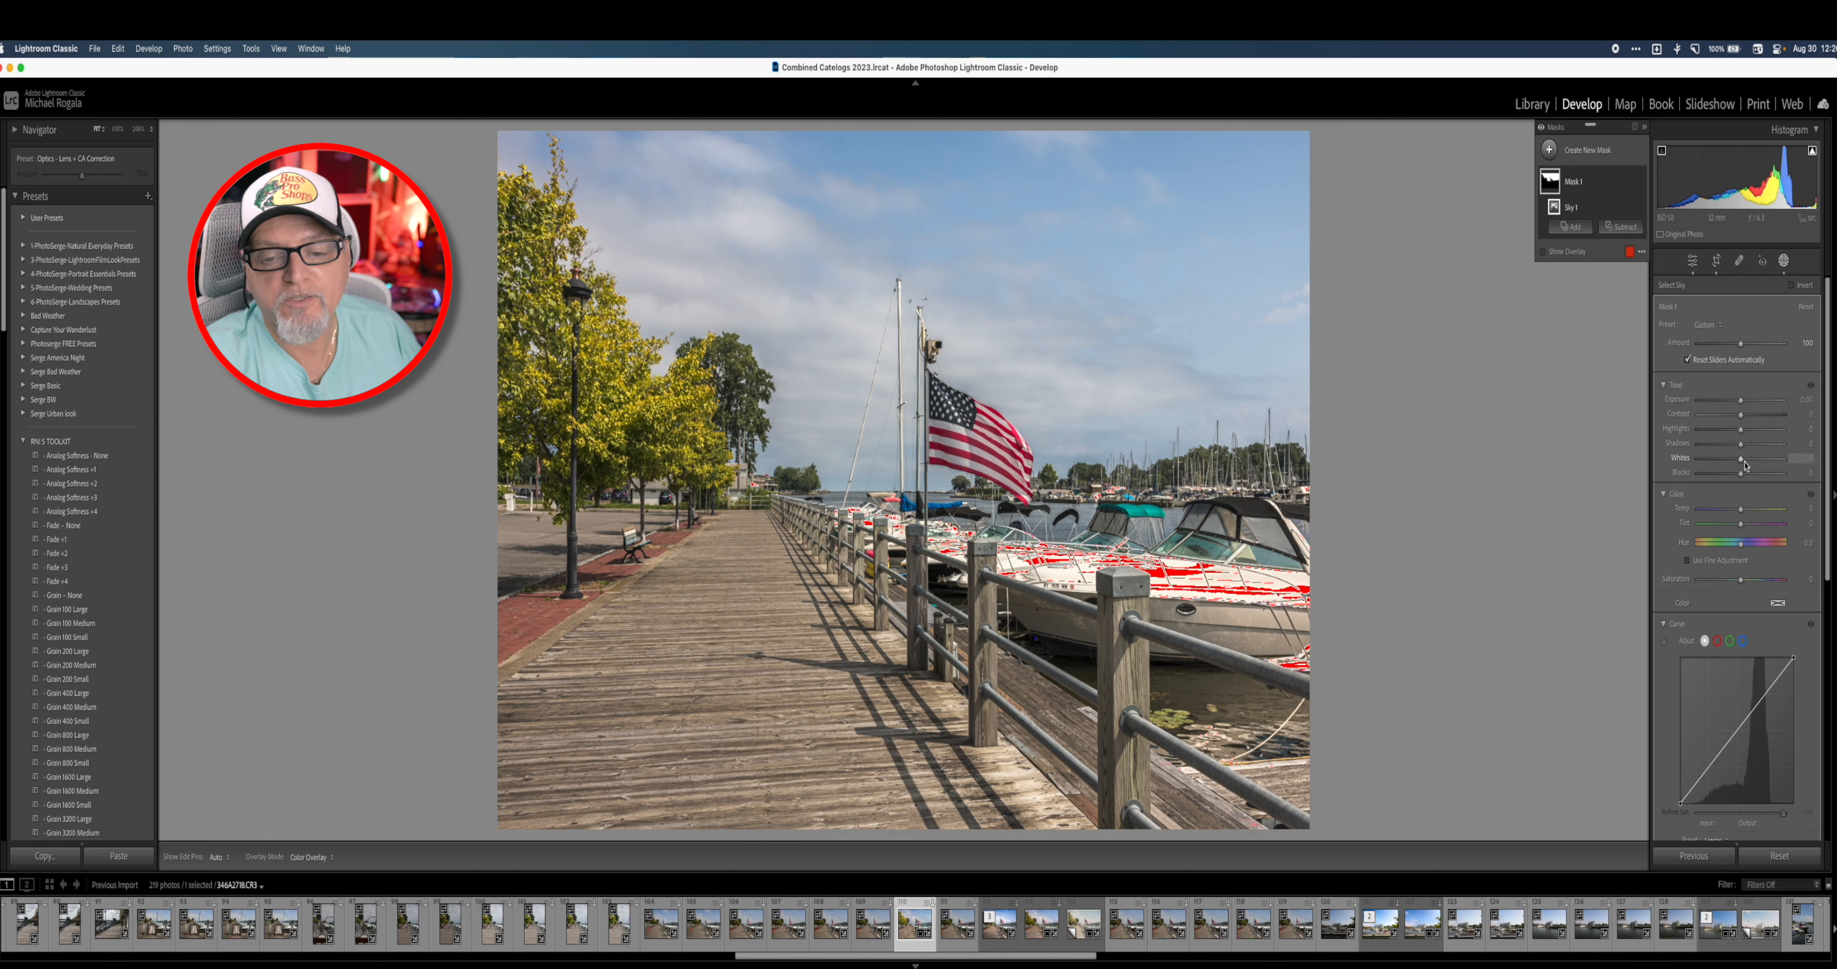
left_click_drag(1740, 461, 1753, 465)
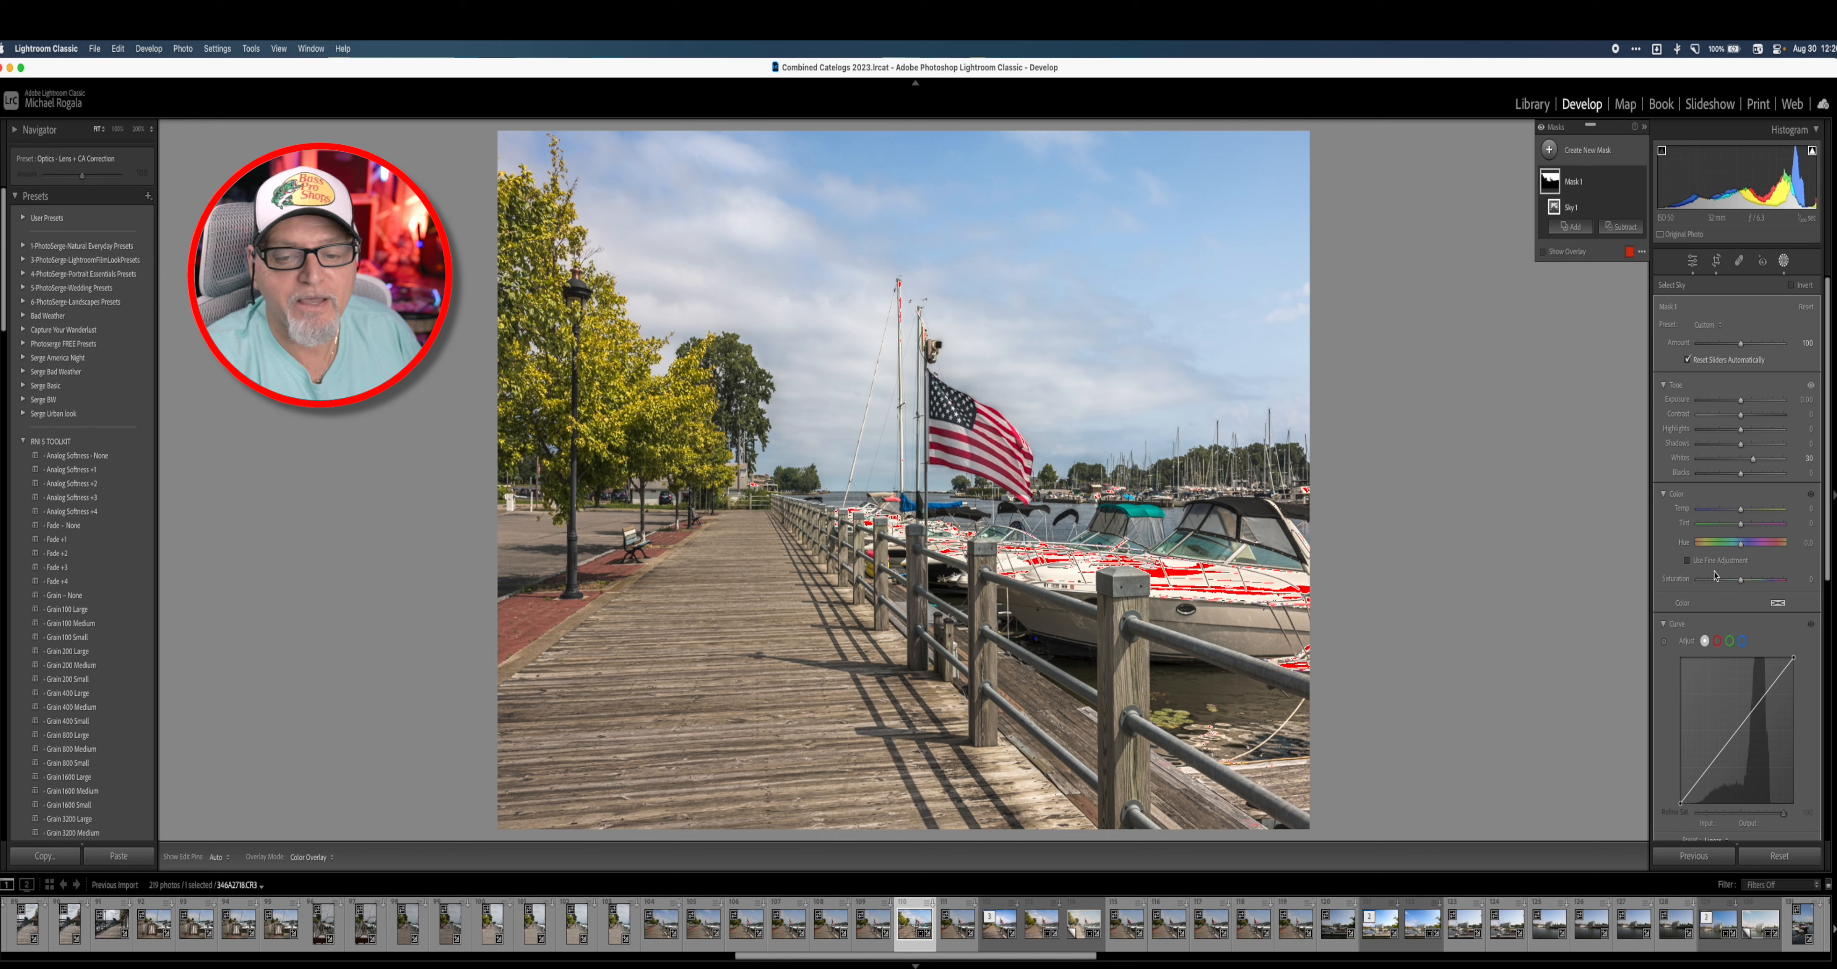
Step: Try a Saturation adjustment on the sky mask and reset it
scroll(1712, 588, "down", 3)
scroll(1712, 589, "up", 3)
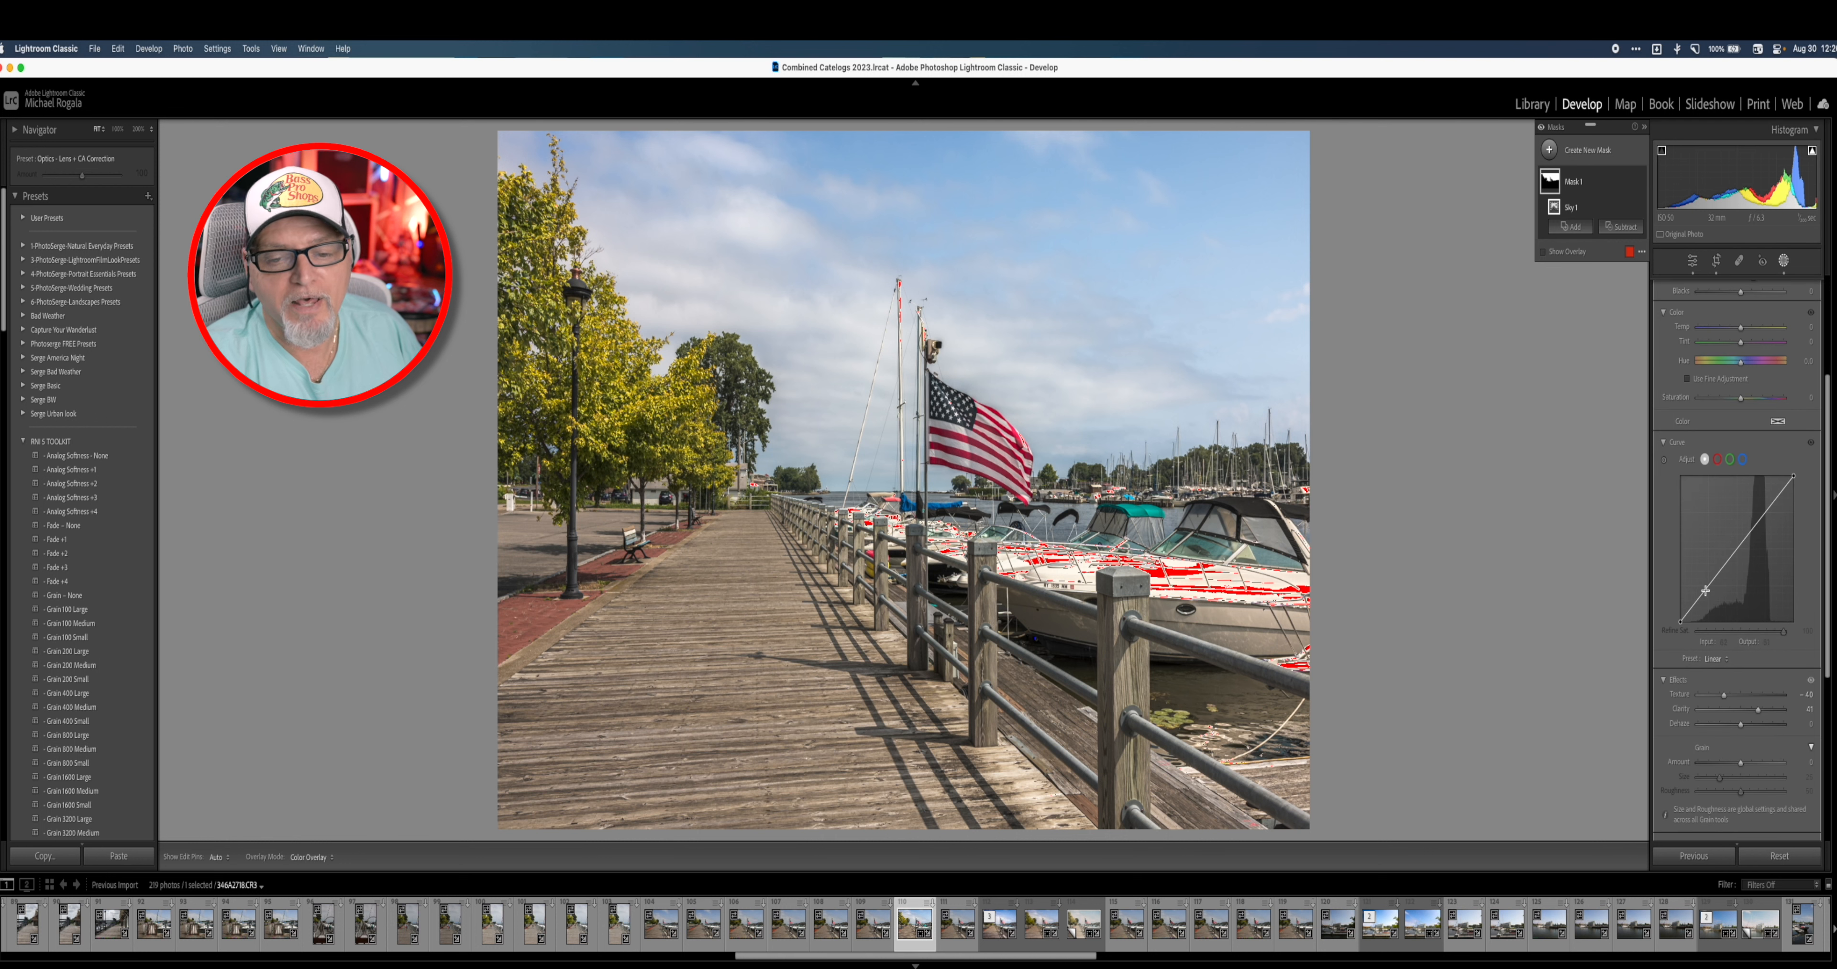
left_click_drag(1741, 400, 1741, 411)
double_click(1678, 401)
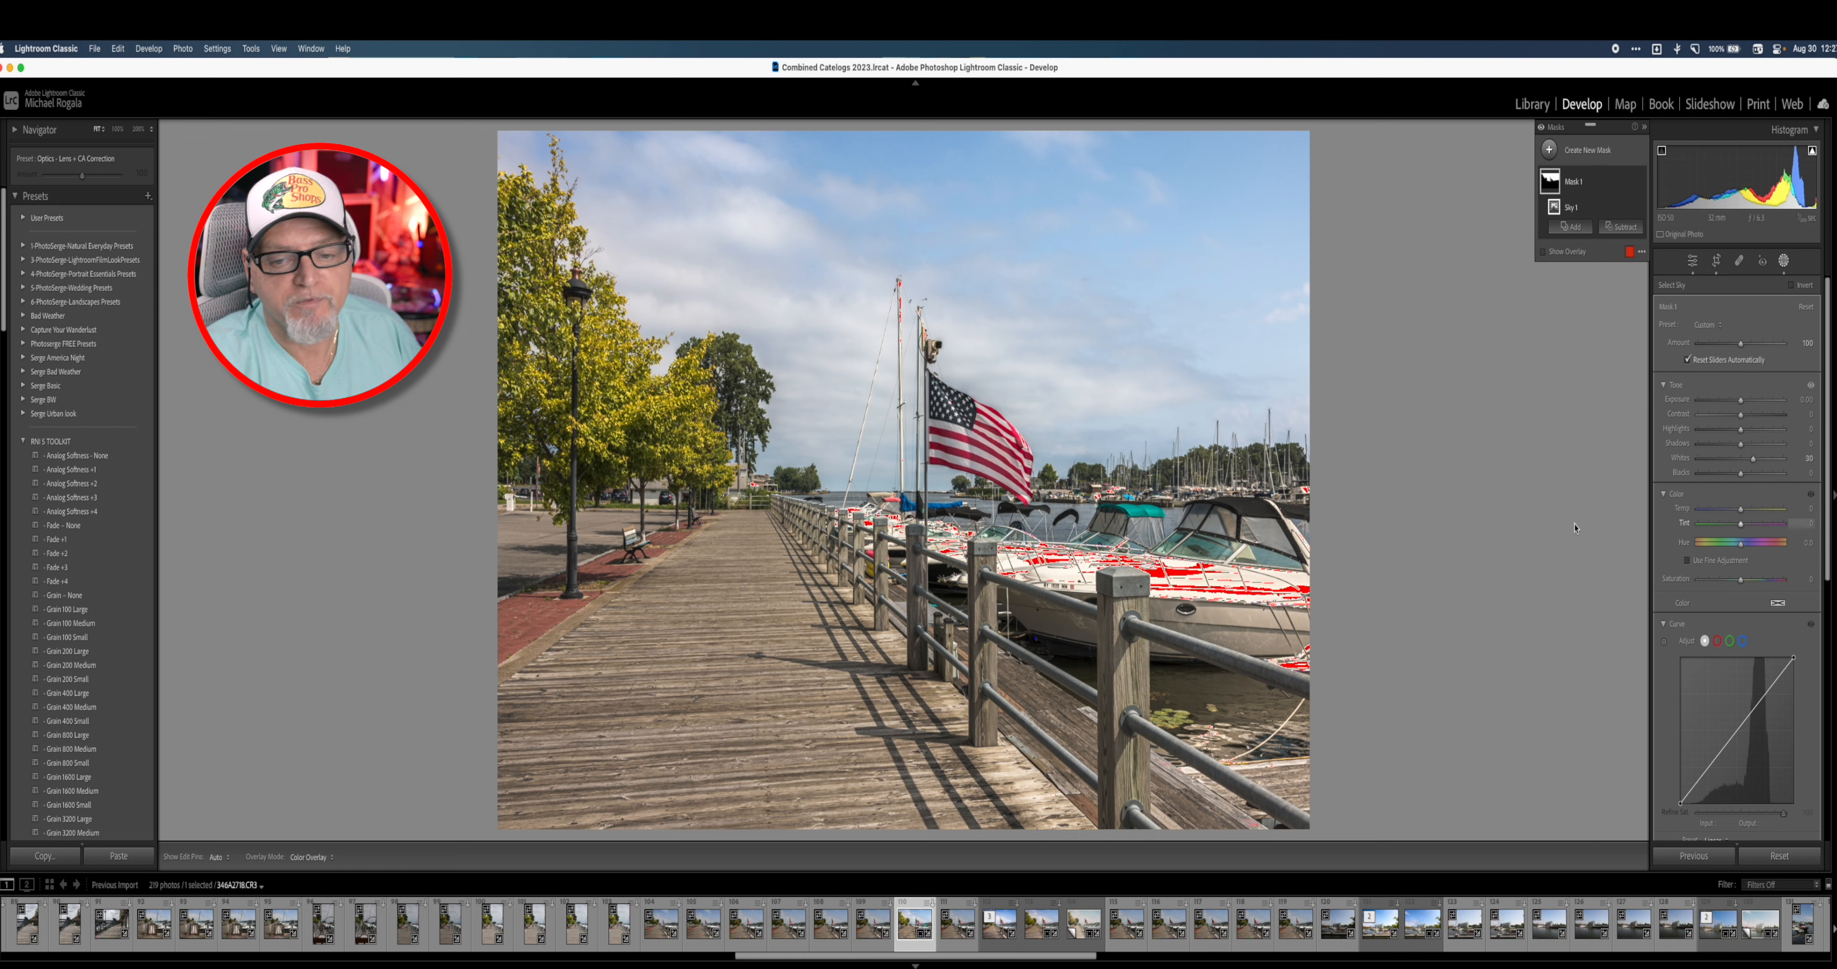
Step: Add a new Radial Gradient mask and reshape, tilt and position it over the white boats beside the railing
scroll(1719, 497, "down", 8)
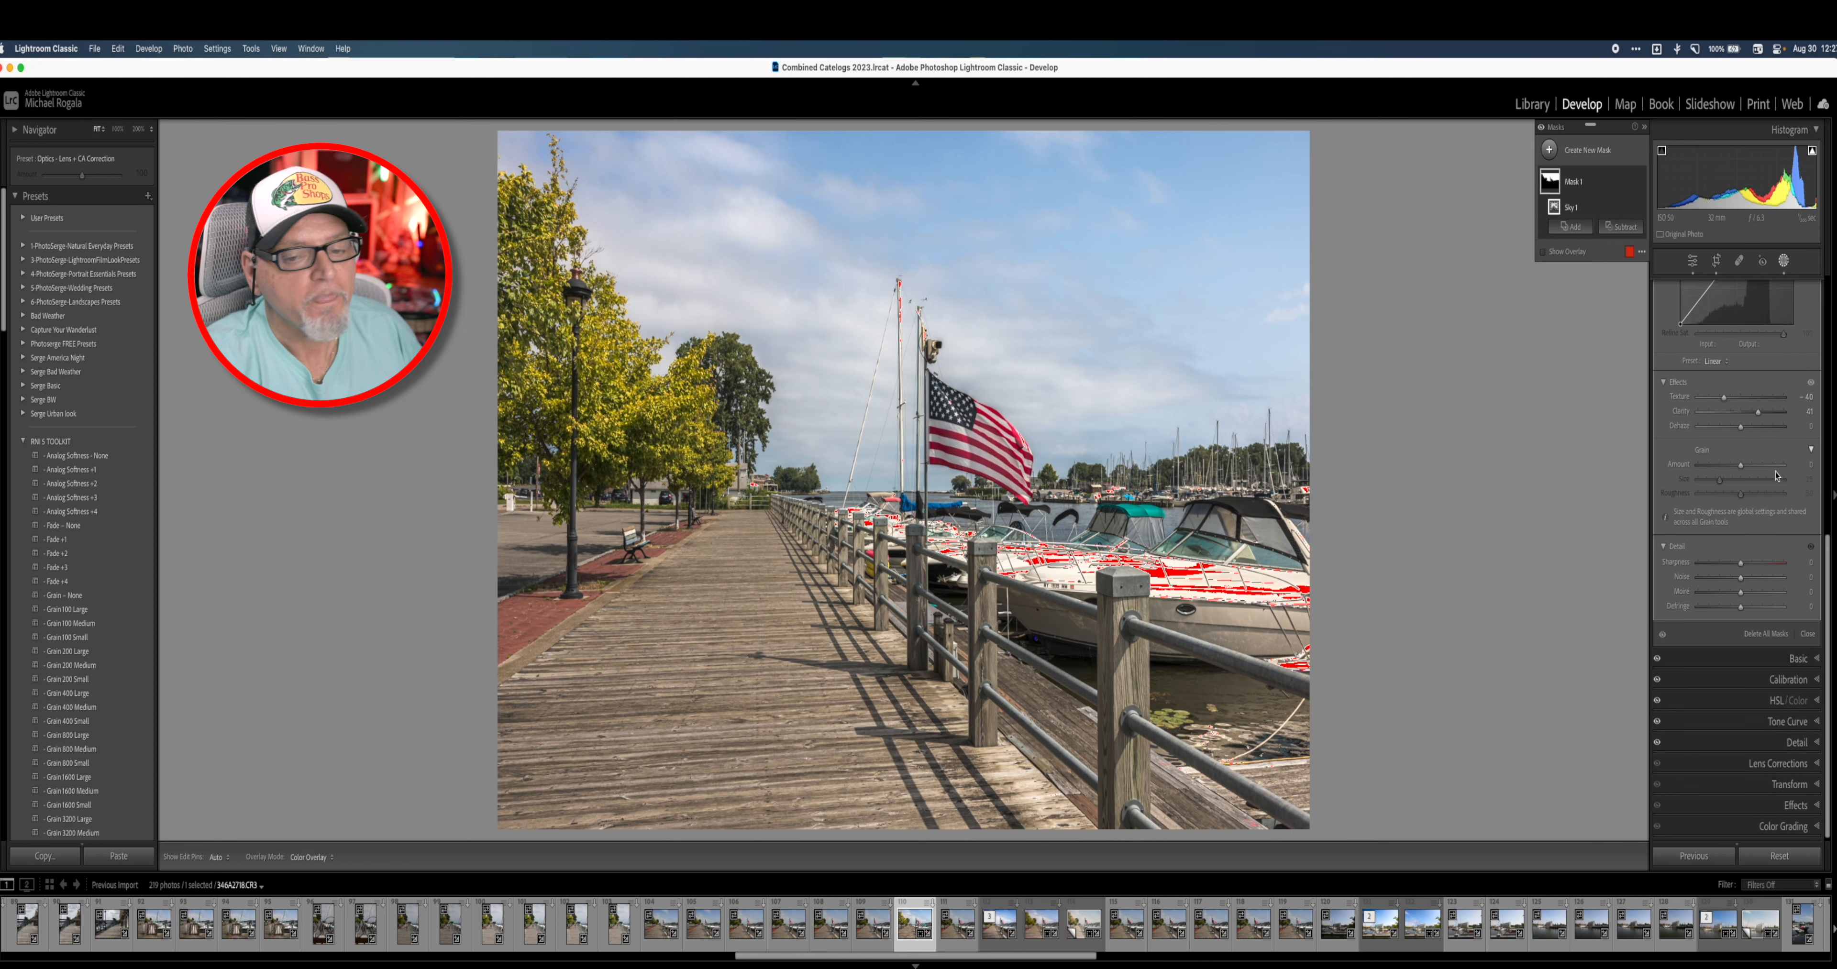
left_click(1549, 150)
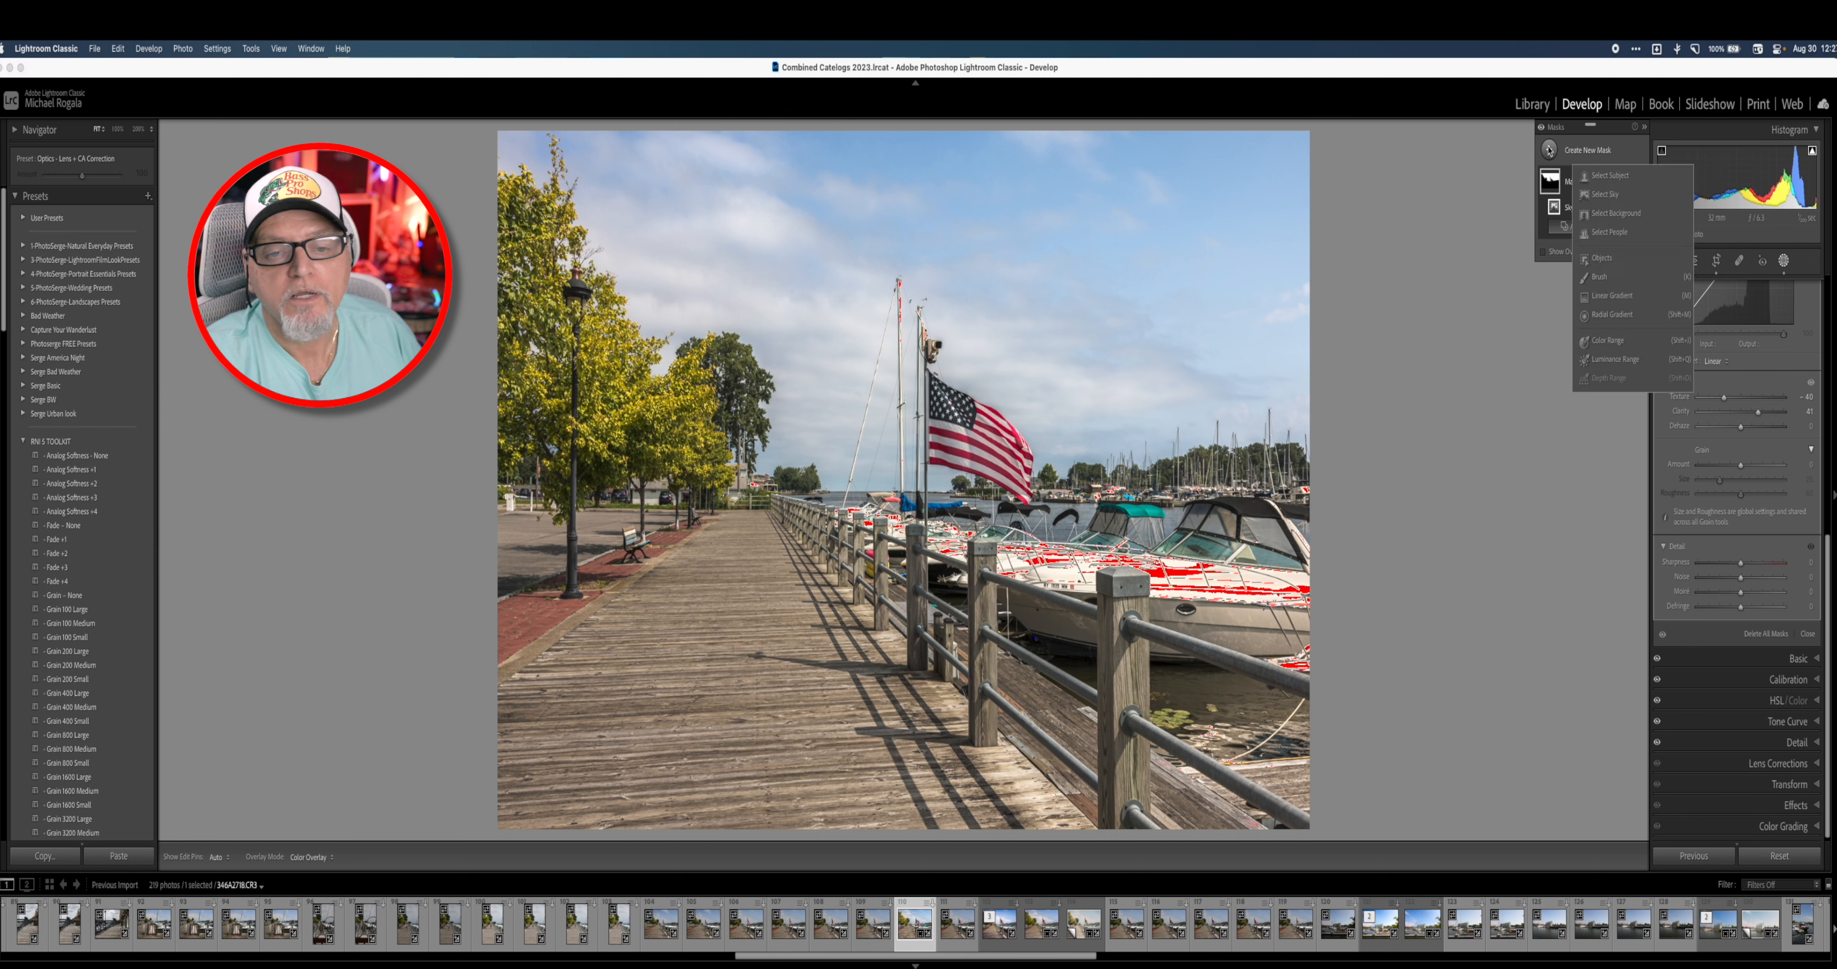
left_click(1607, 317)
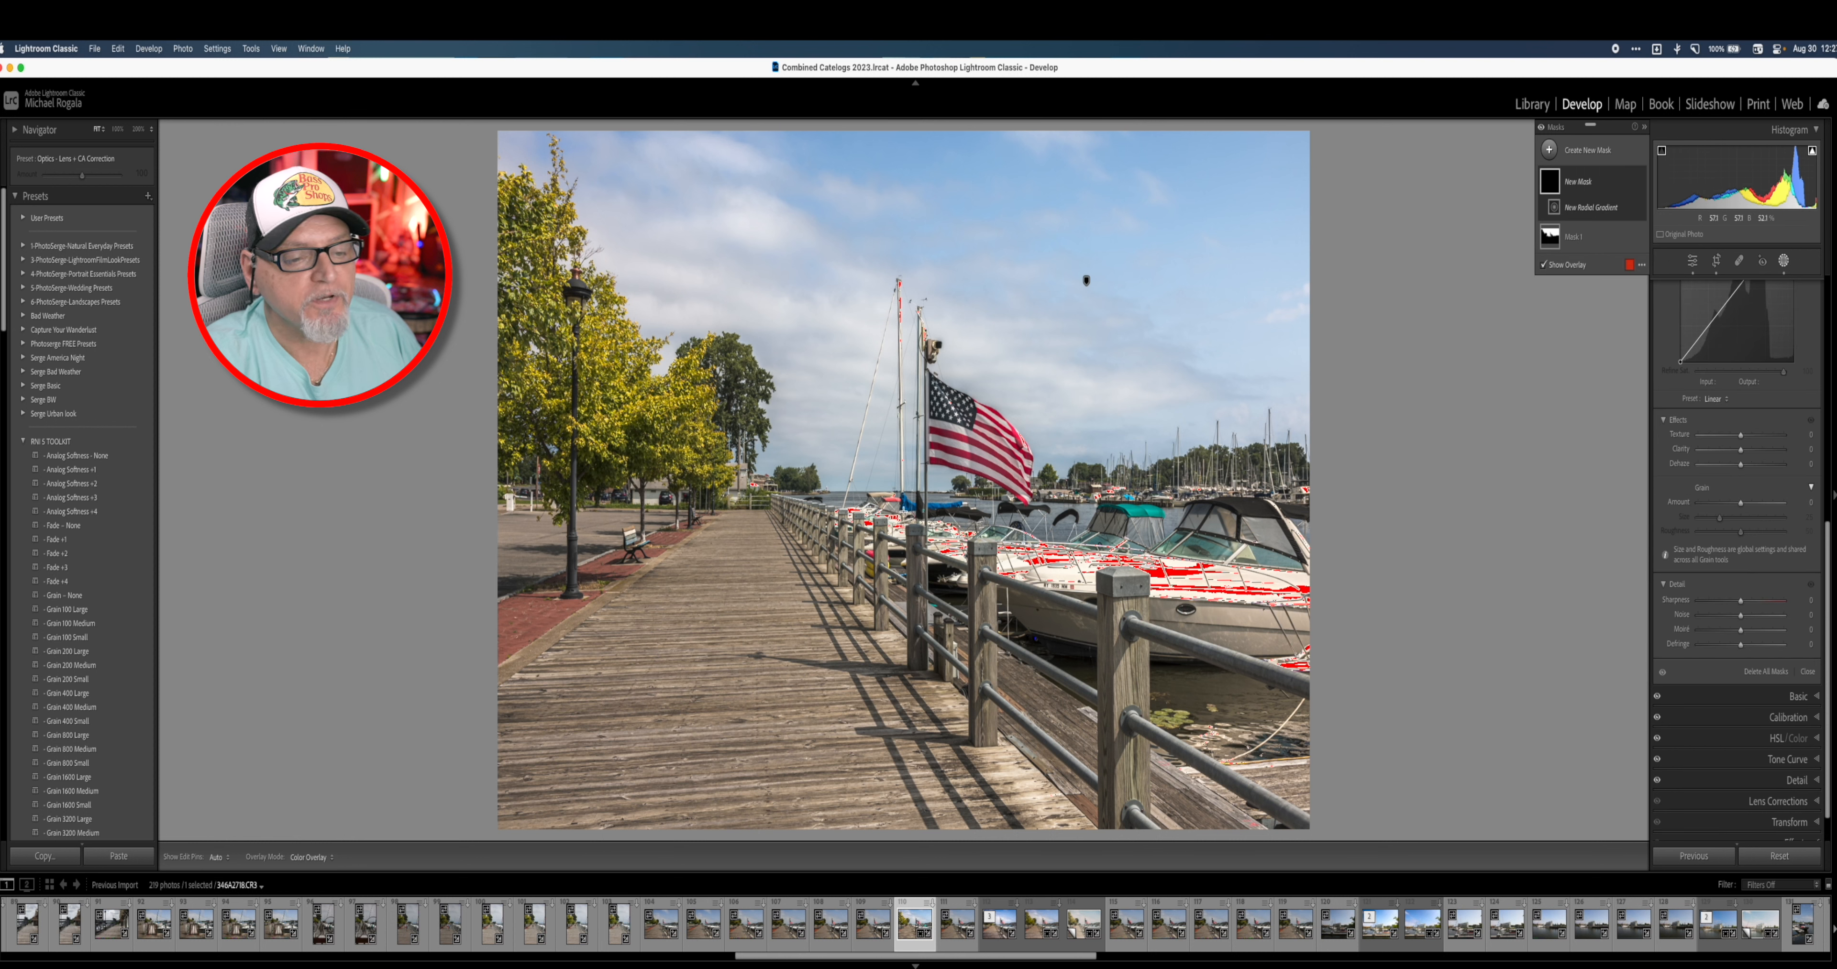
left_click_drag(904, 513, 1241, 582)
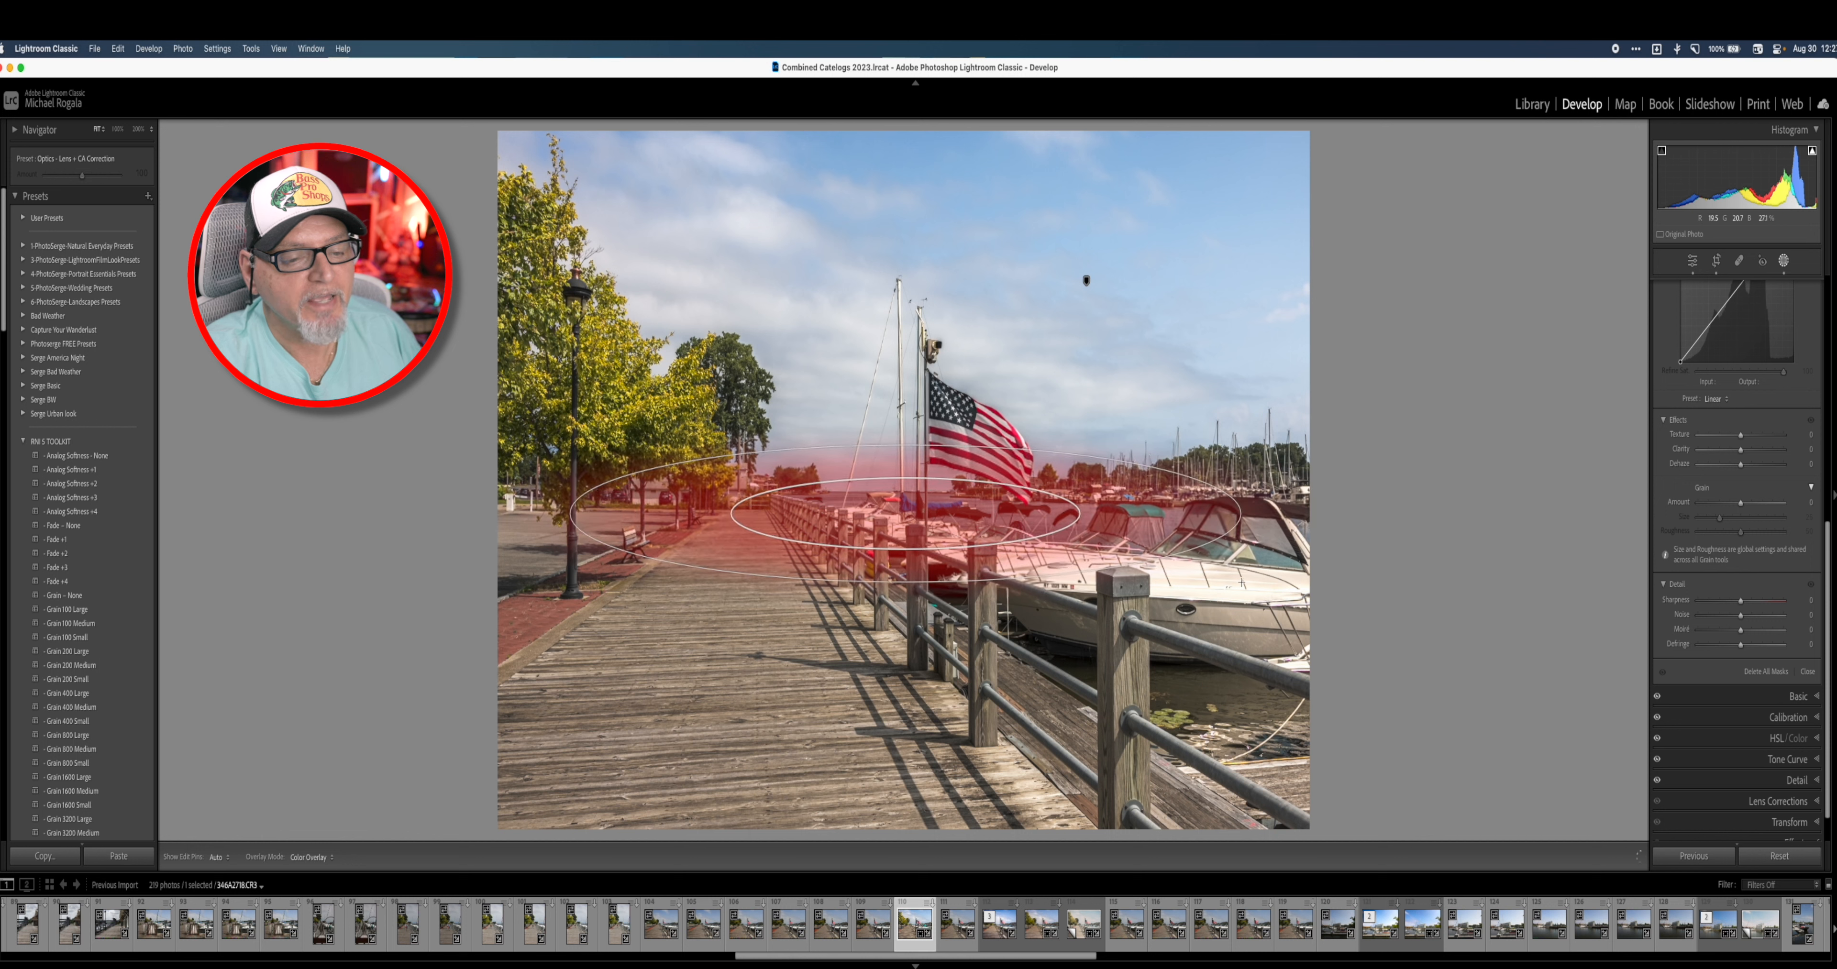
left_click_drag(906, 590, 889, 588)
left_click_drag(905, 513, 995, 540)
left_click_drag(1326, 625, 1231, 596)
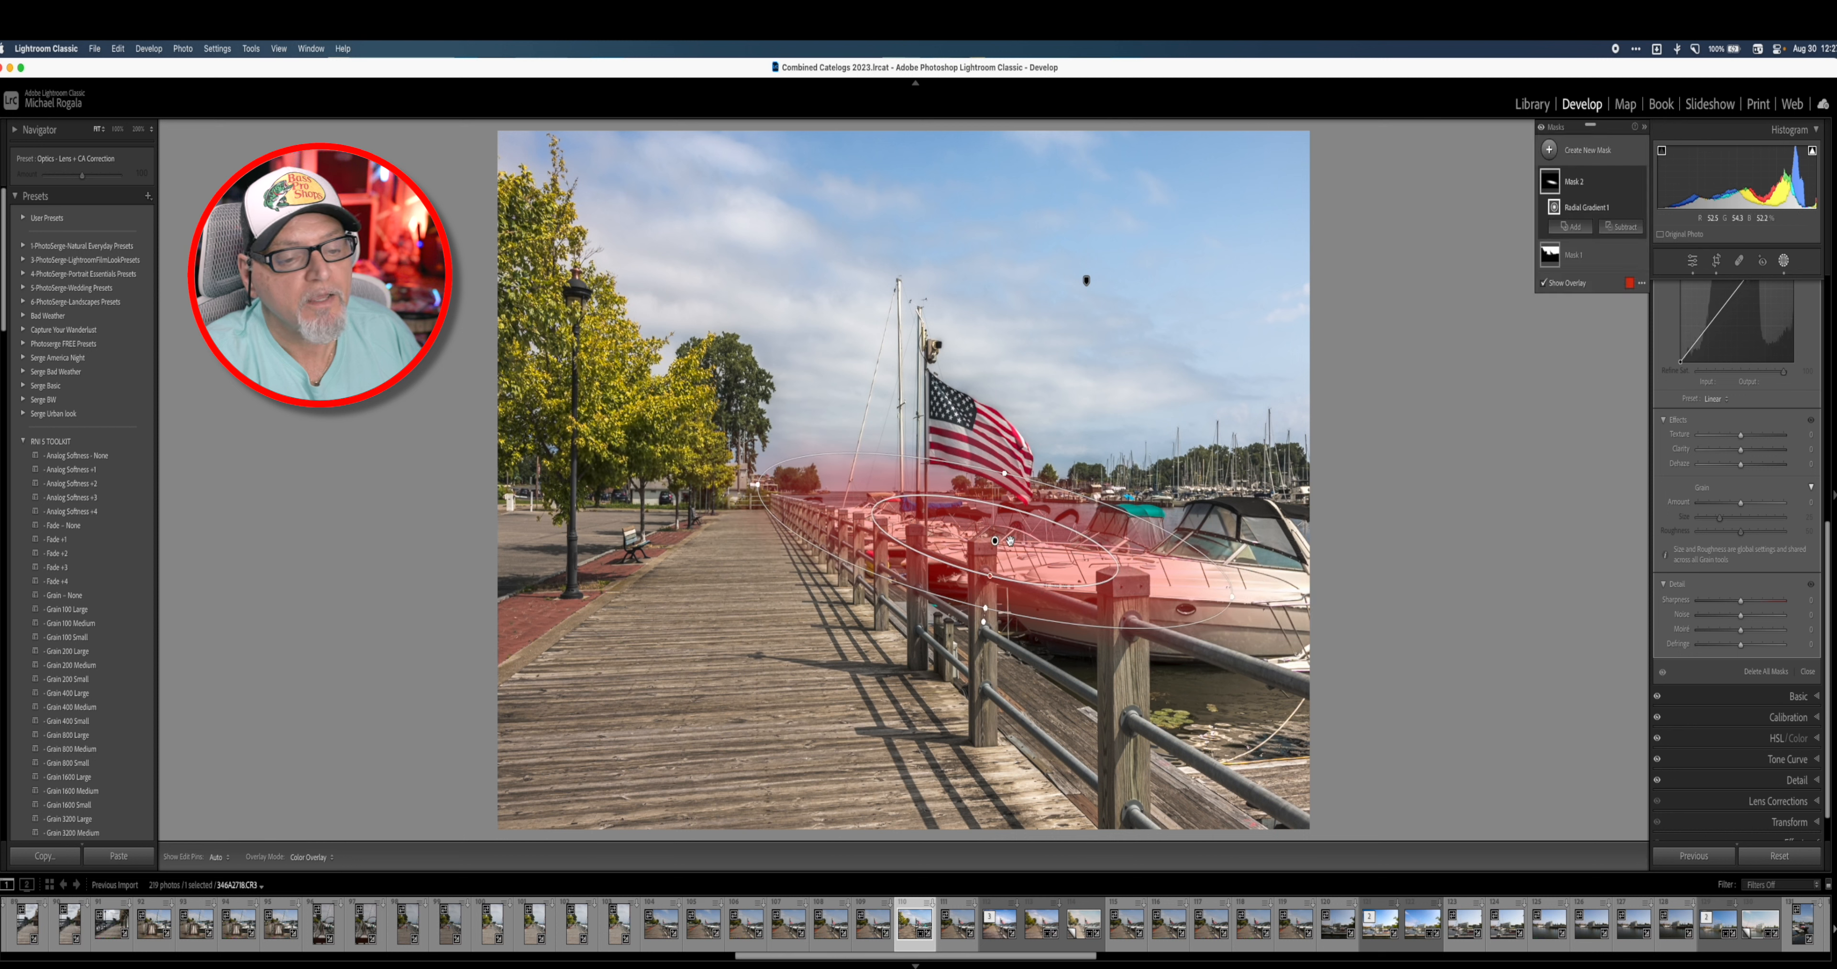
left_click_drag(1011, 541, 1035, 550)
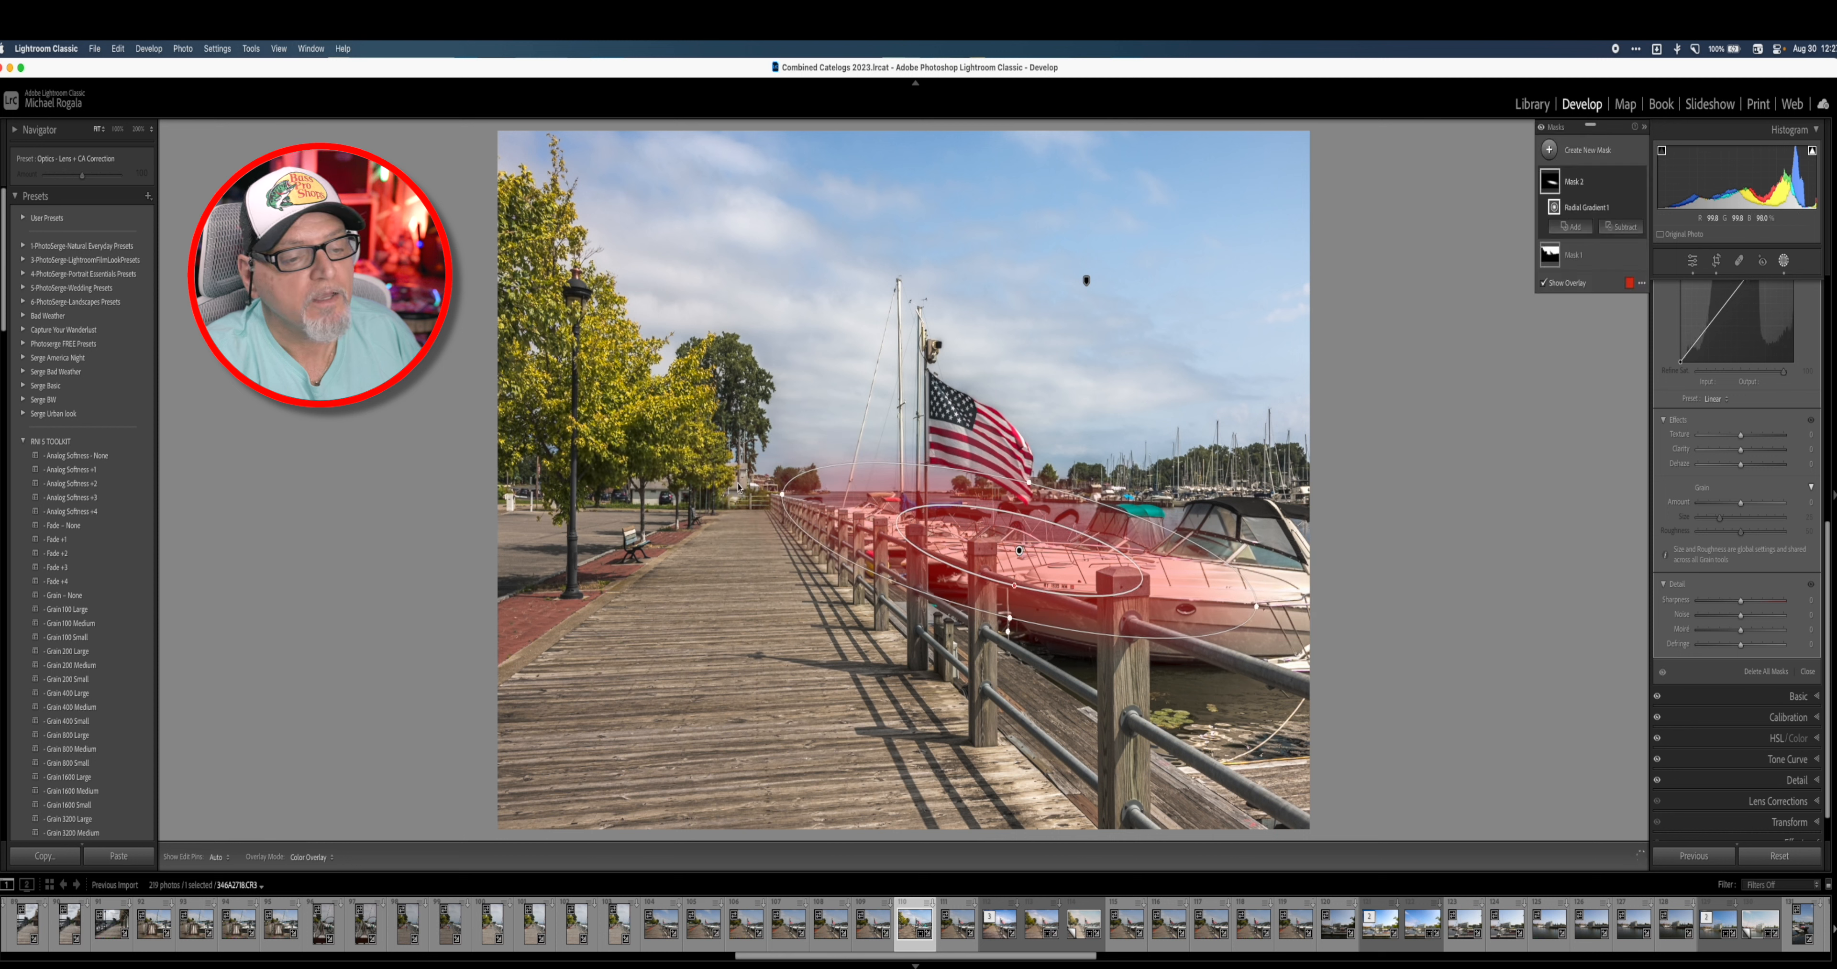
left_click_drag(782, 492, 787, 495)
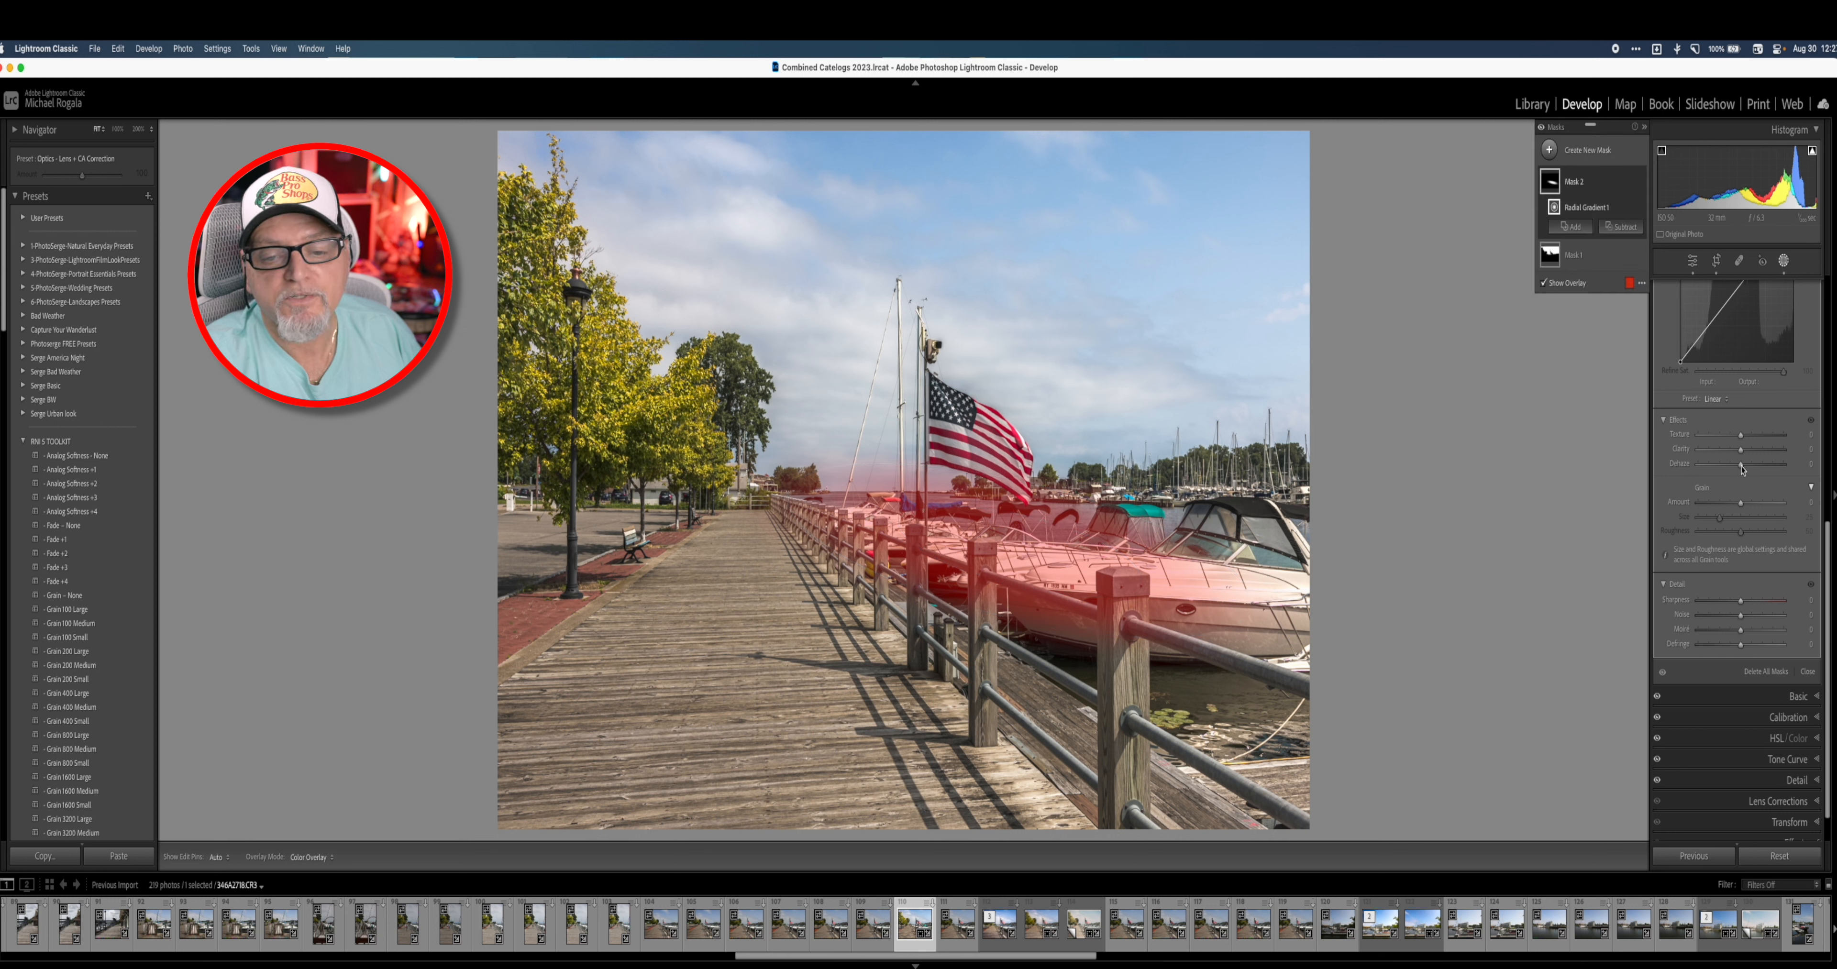
Step: On the boats' radial mask, strongly lower Highlights, slightly reduce Whites, and raise Exposure, Clarity and Texture a little
scroll(1727, 480, "up", 6)
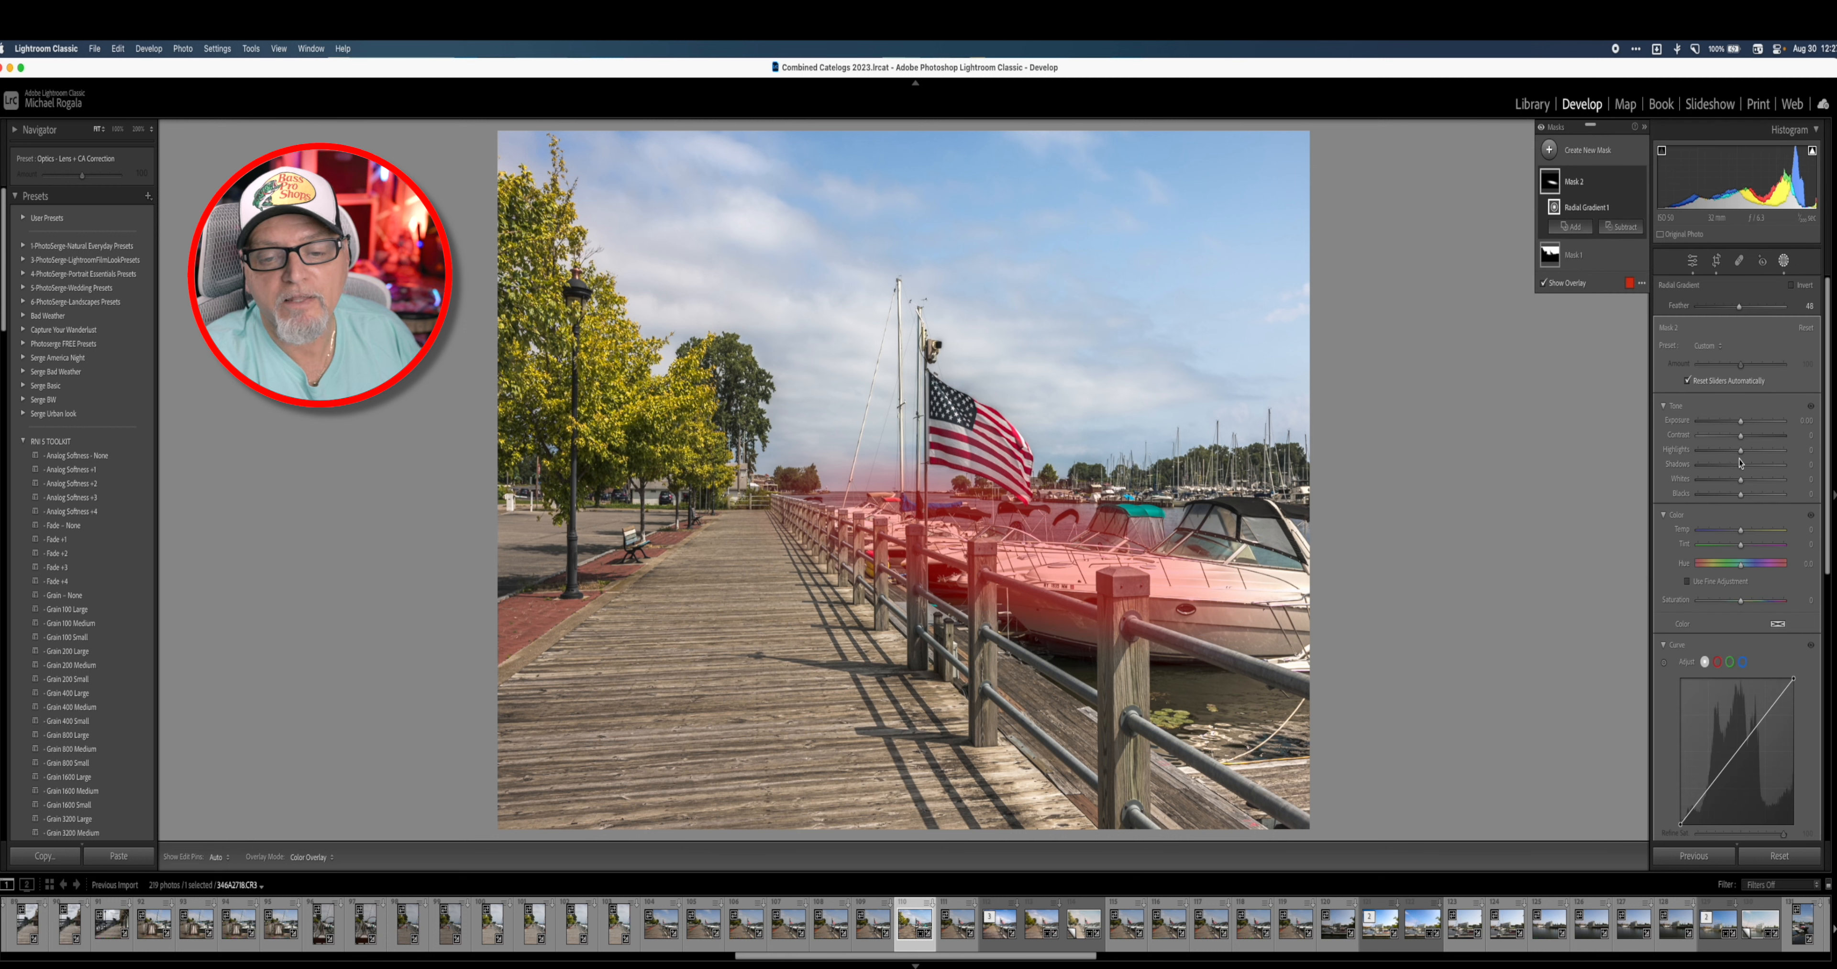
mouse_move(1741, 458)
left_mouse_down()
mouse_move(1702, 464)
mouse_move(1737, 484)
left_mouse_up()
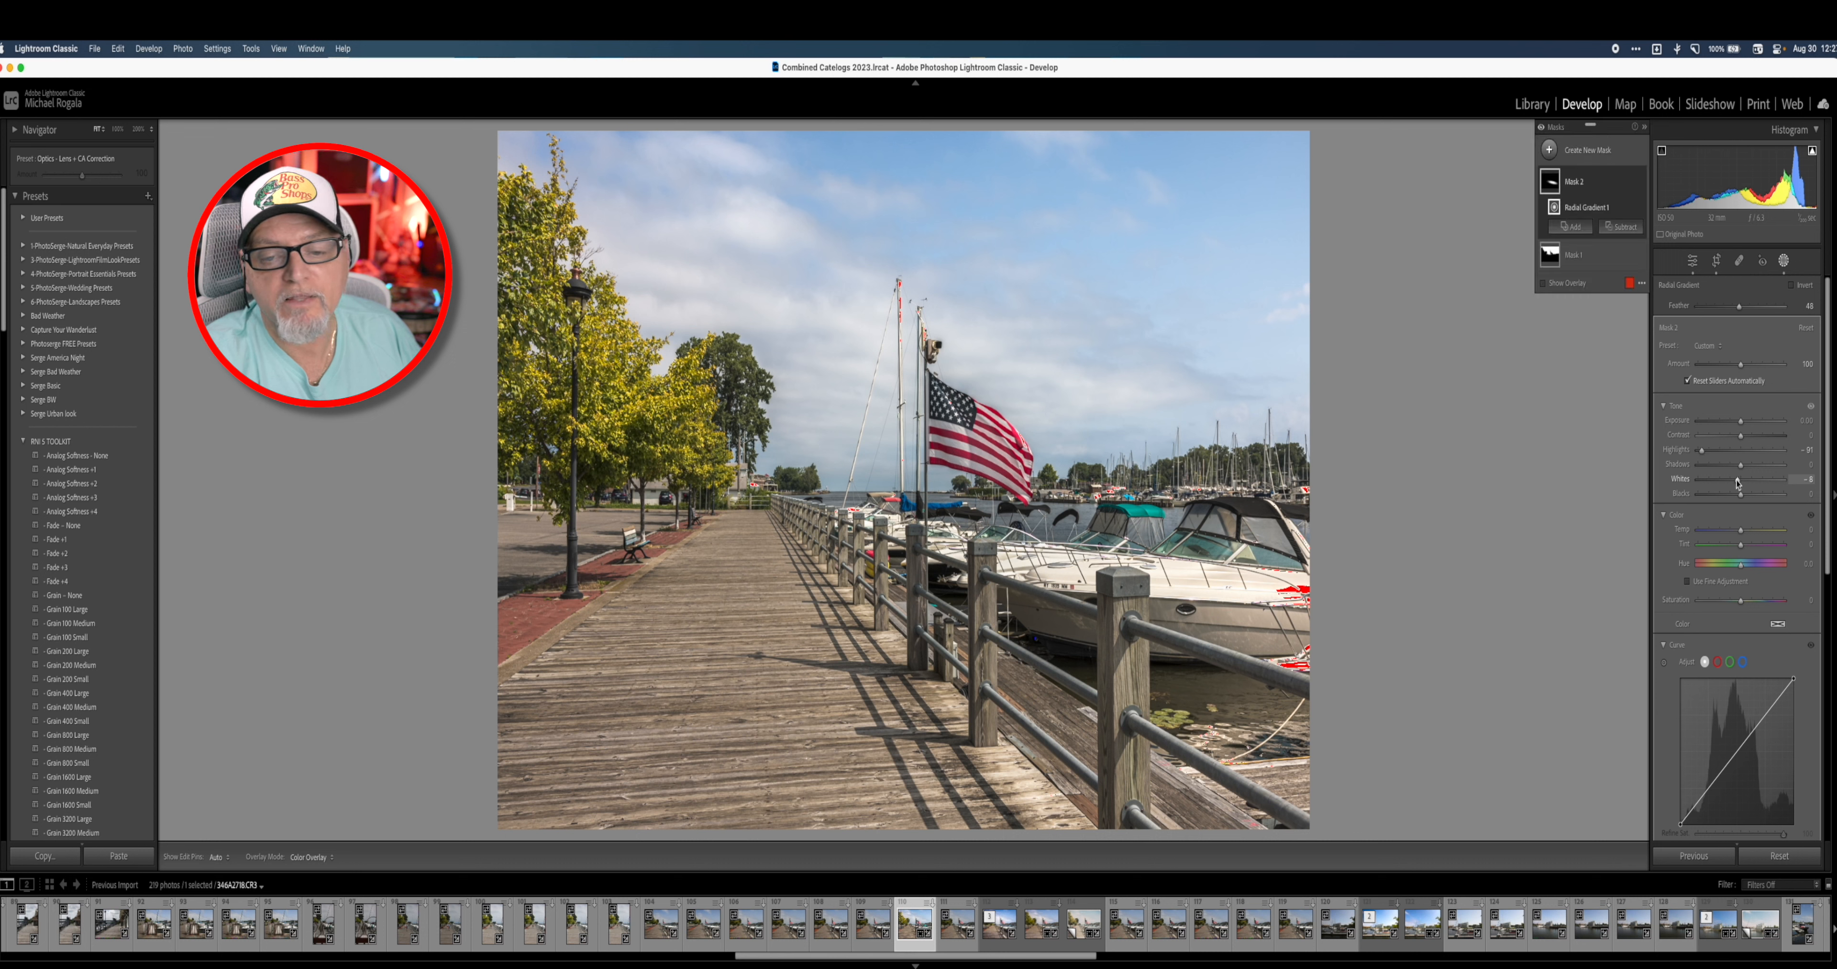
left_click_drag(1740, 421, 1744, 425)
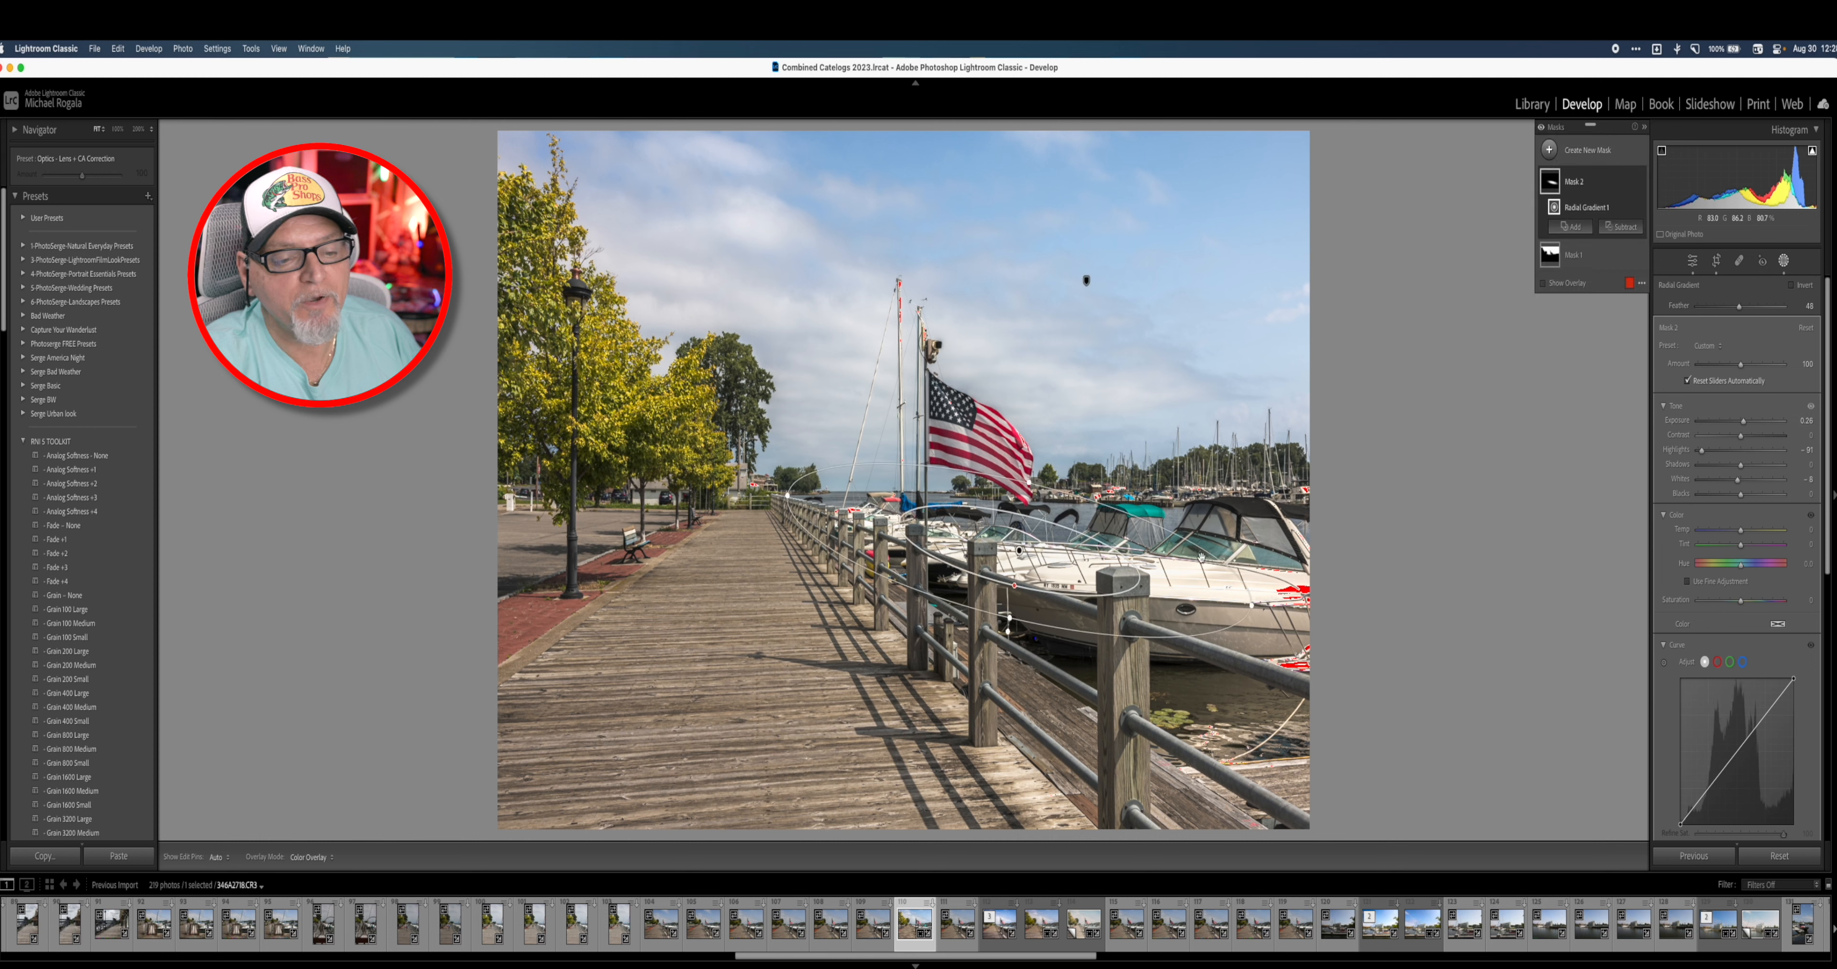
scroll(1748, 612, "down", 6)
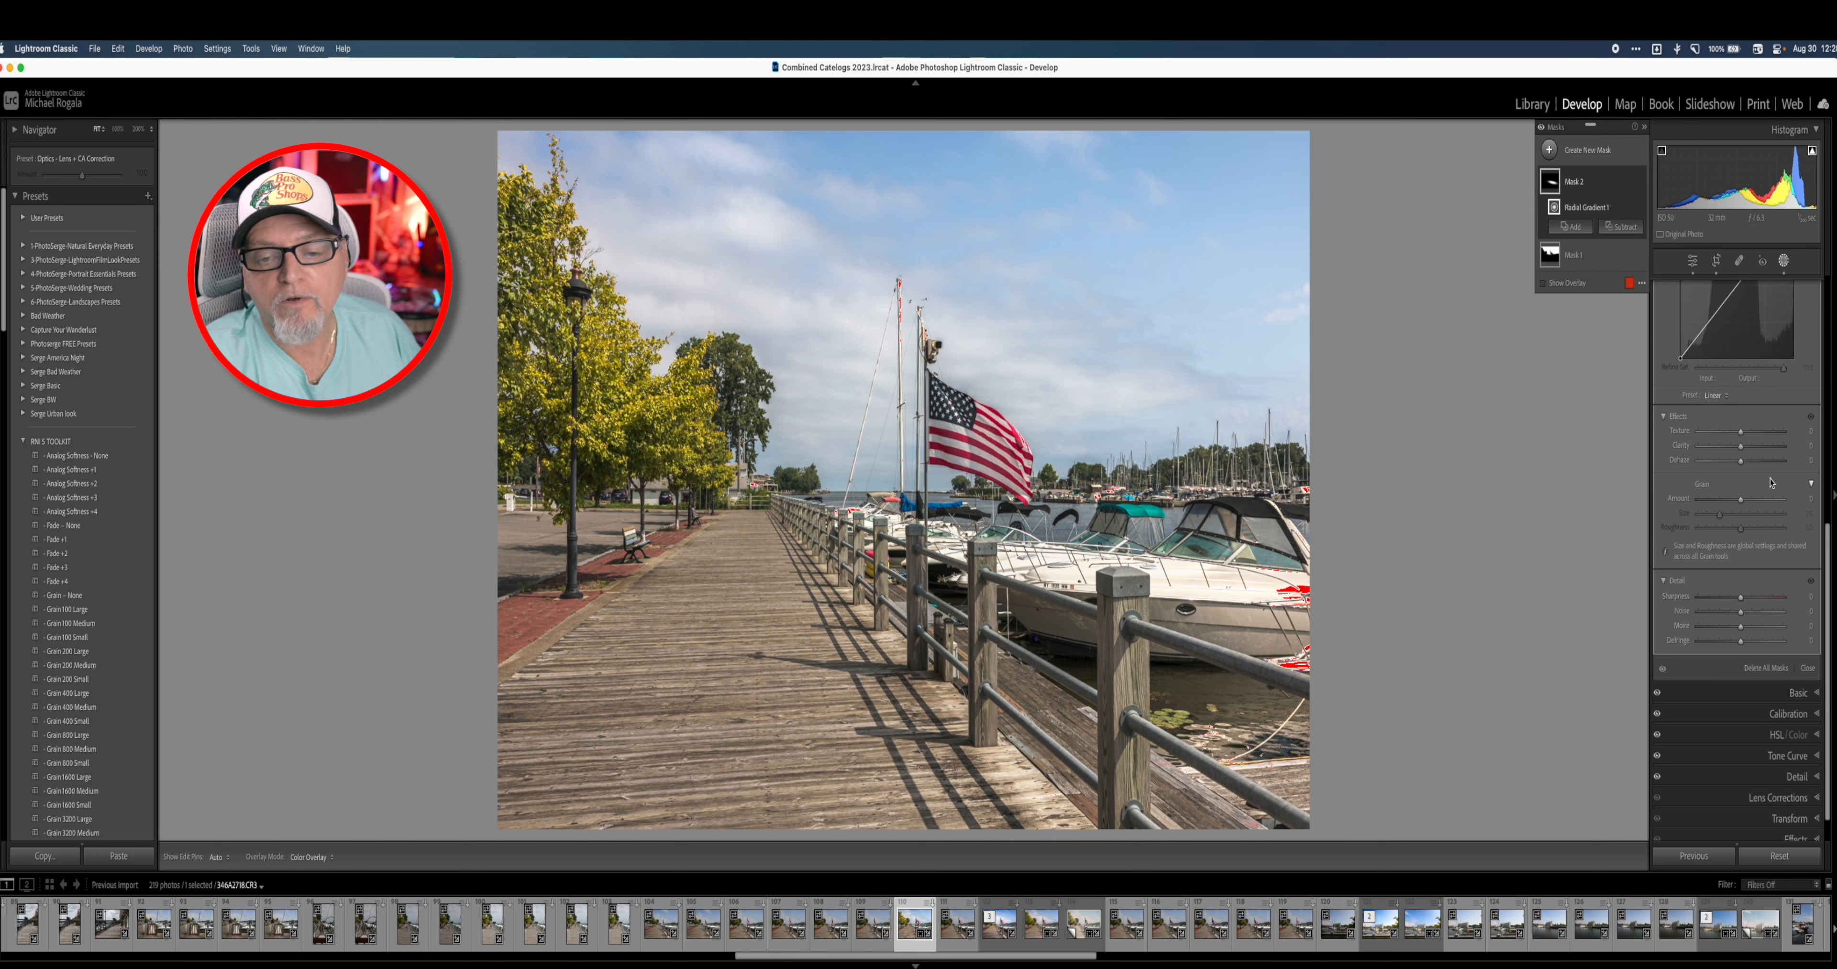
left_click_drag(1742, 450, 1745, 436)
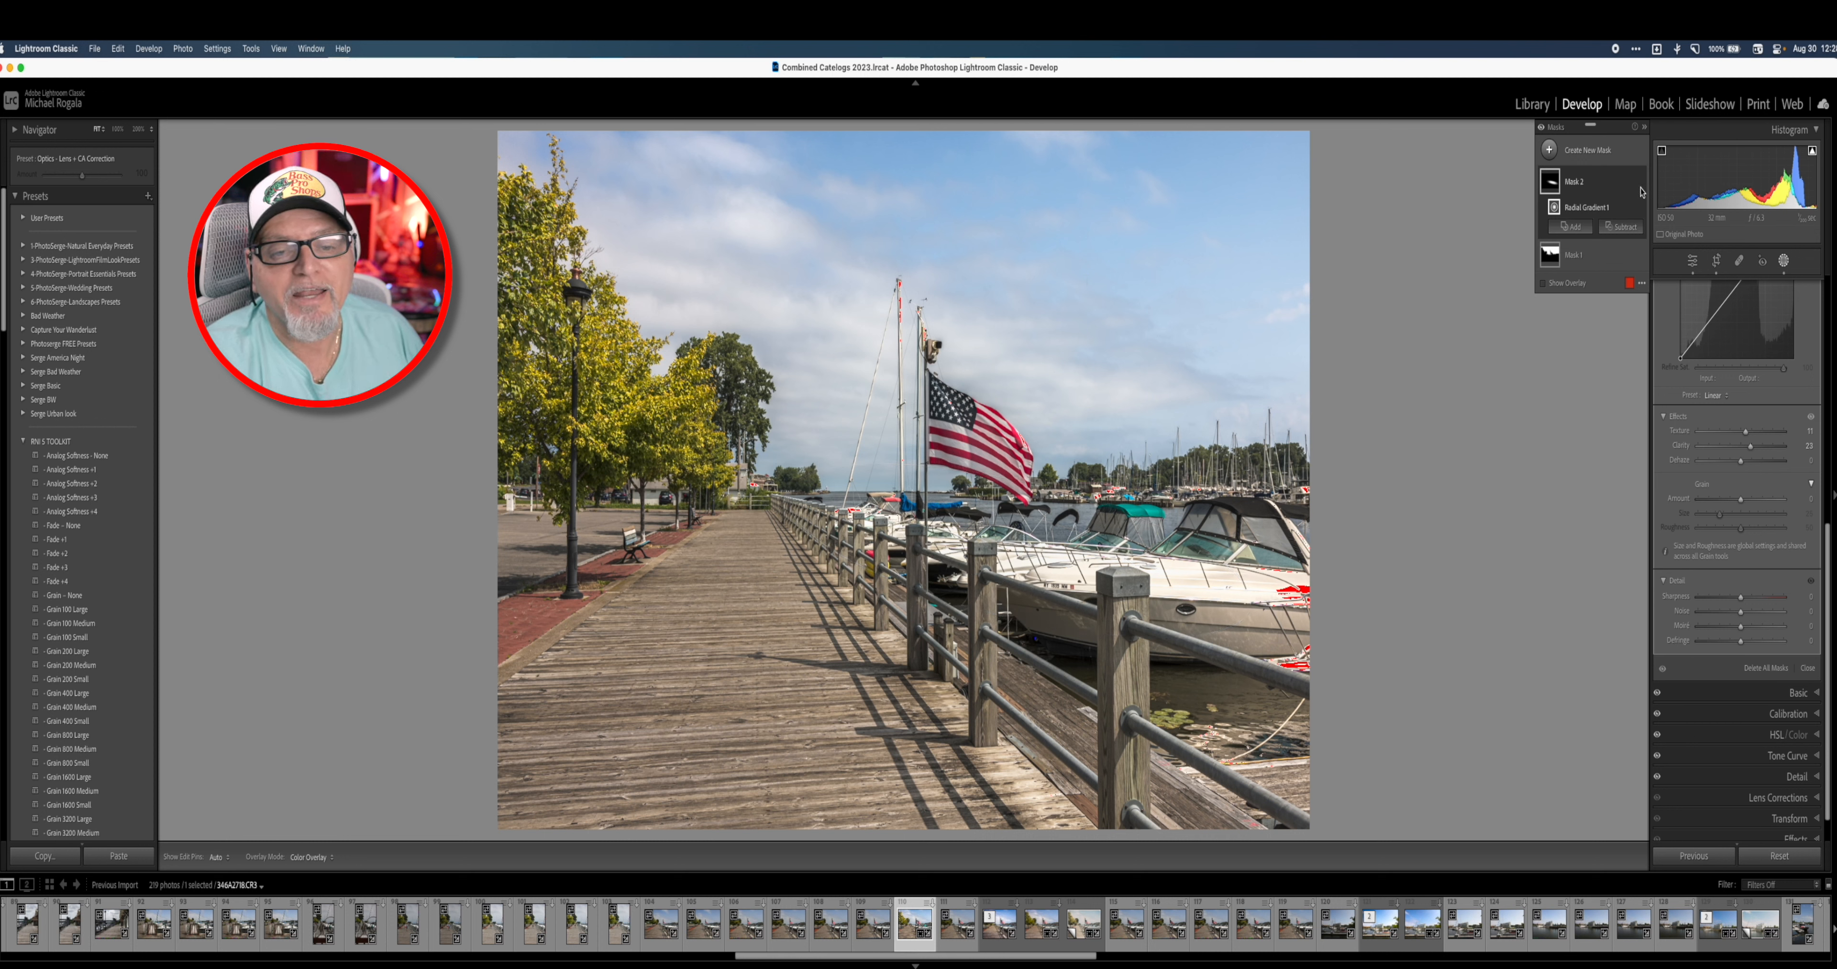
Step: Add a new Linear Gradient mask fading upward from the photo's bottom edge across the boardwalk to the horizon
left_click(1550, 151)
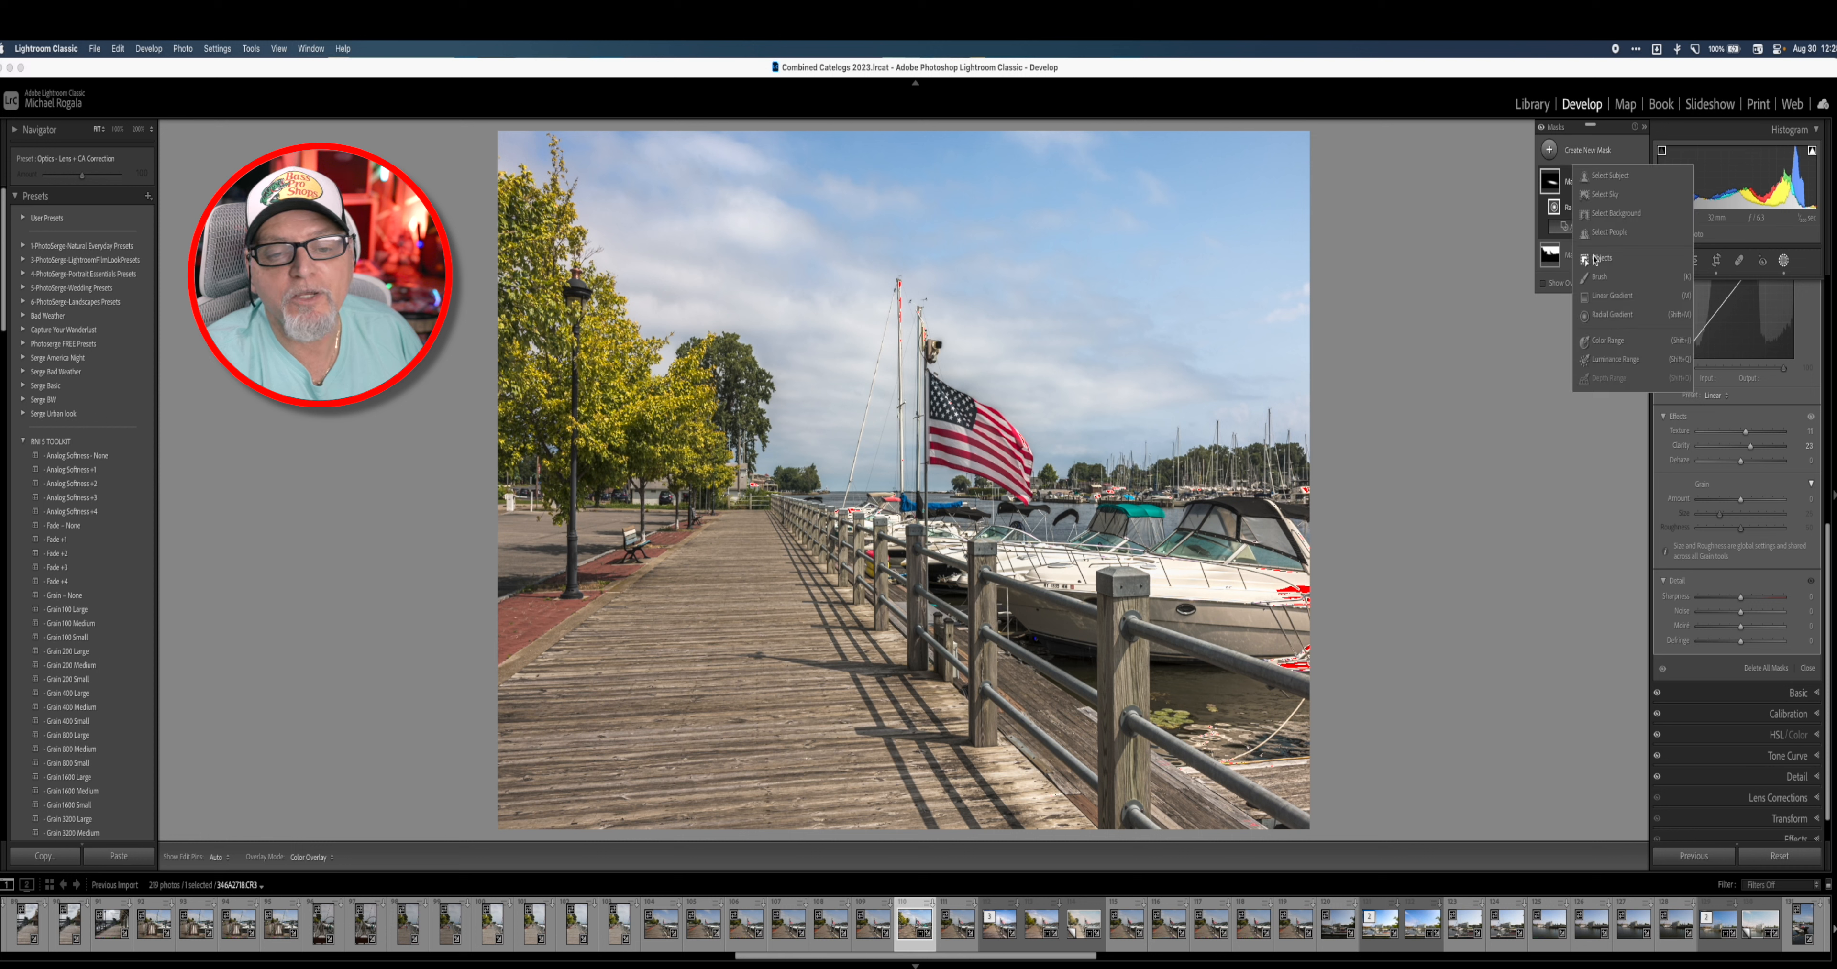
left_click(1619, 301)
left_click_drag(920, 813, 886, 467)
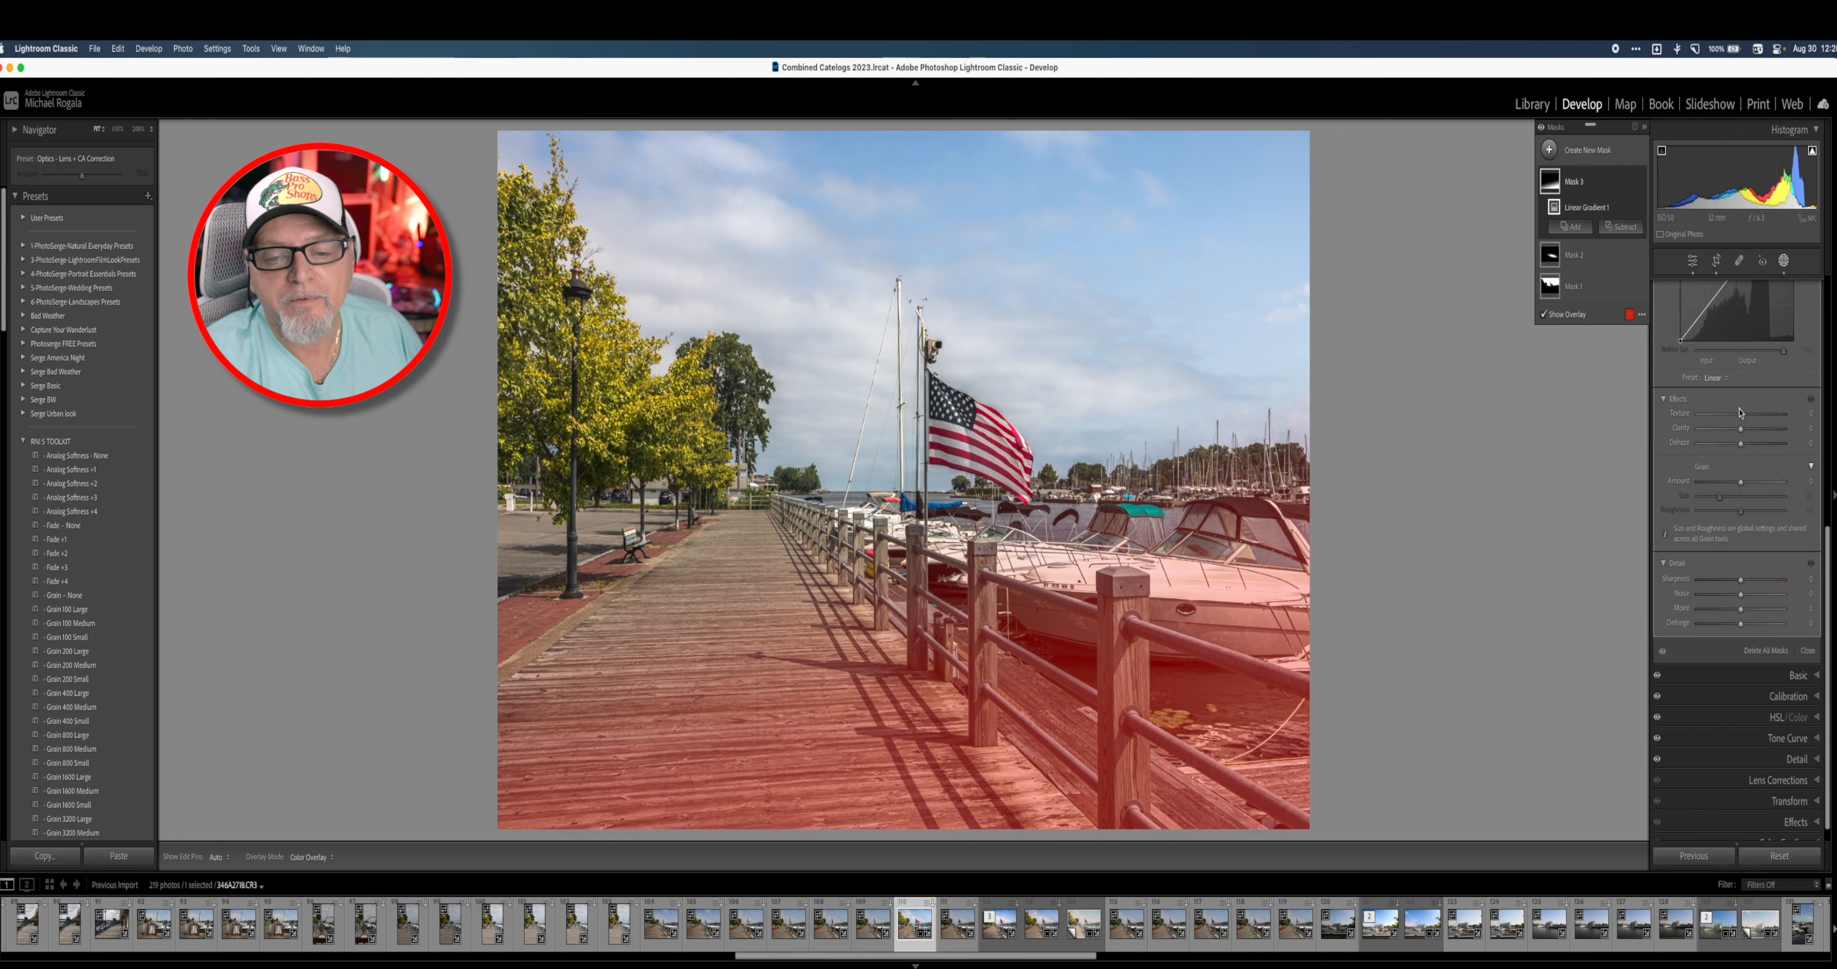
Step: Darken the boardwalk gradient with lower Exposure, Shadows and Blacks, raise its Whites, and add Clarity and slight Texture
scroll(1726, 410, "up", 5)
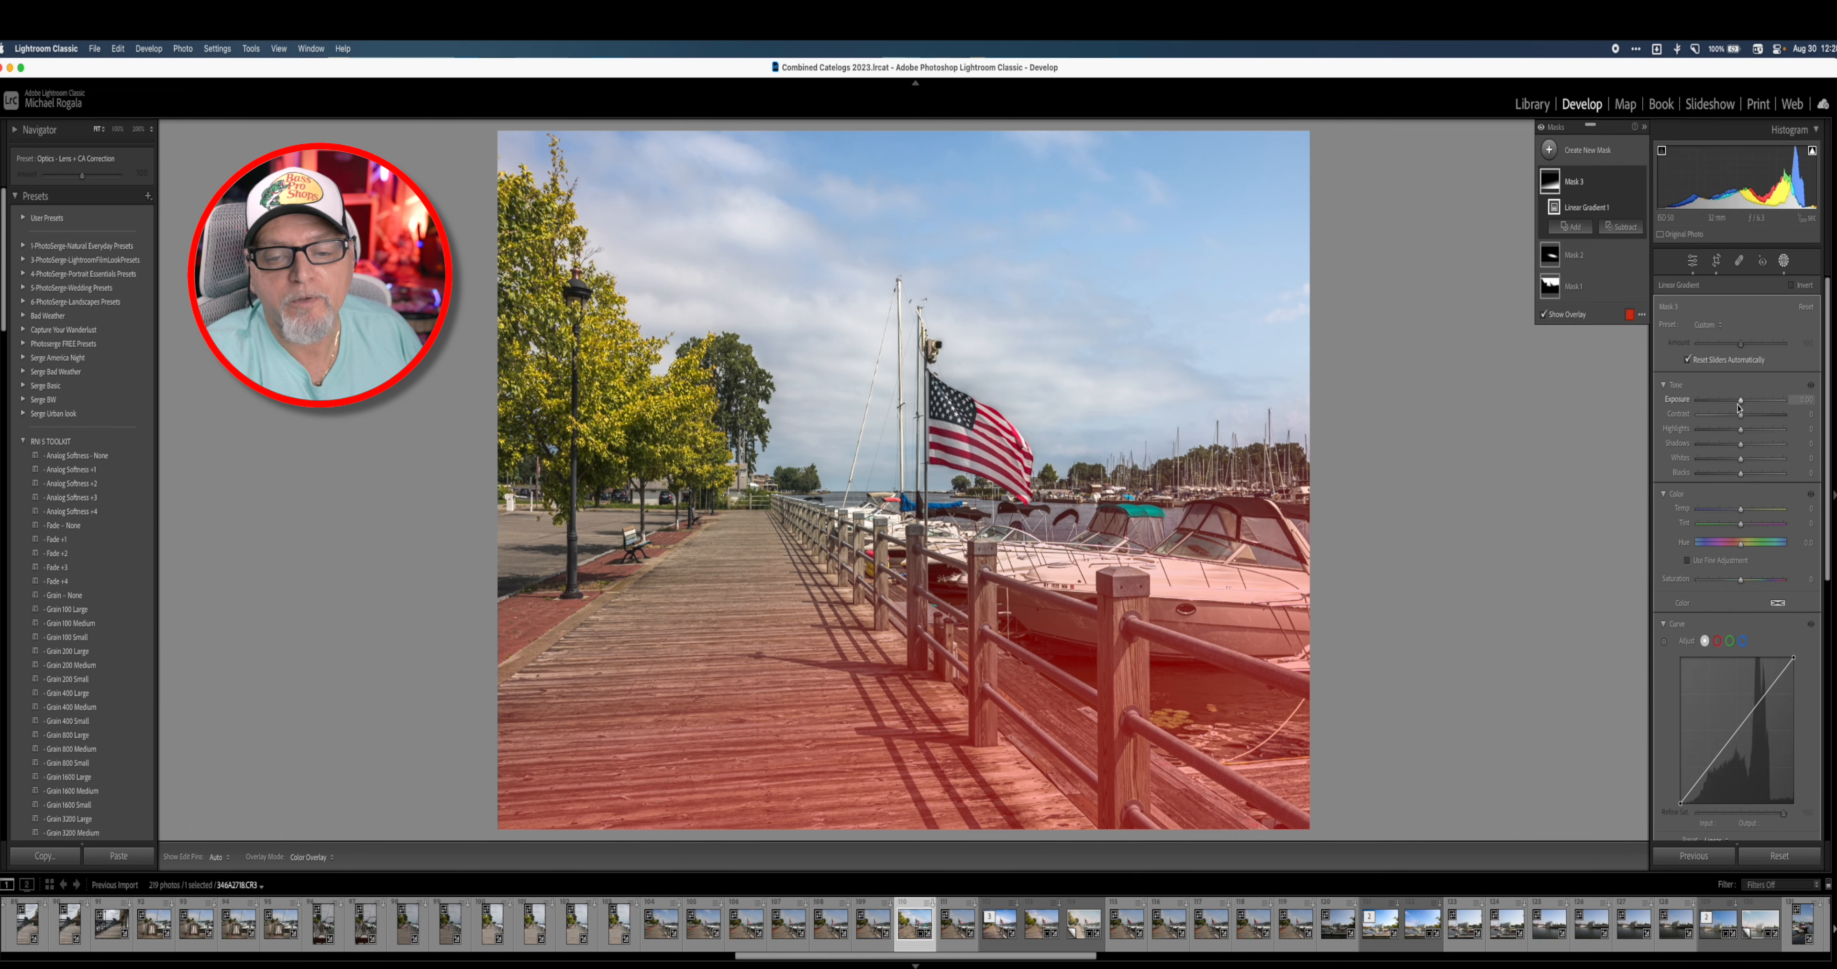
left_click_drag(1735, 407, 1733, 449)
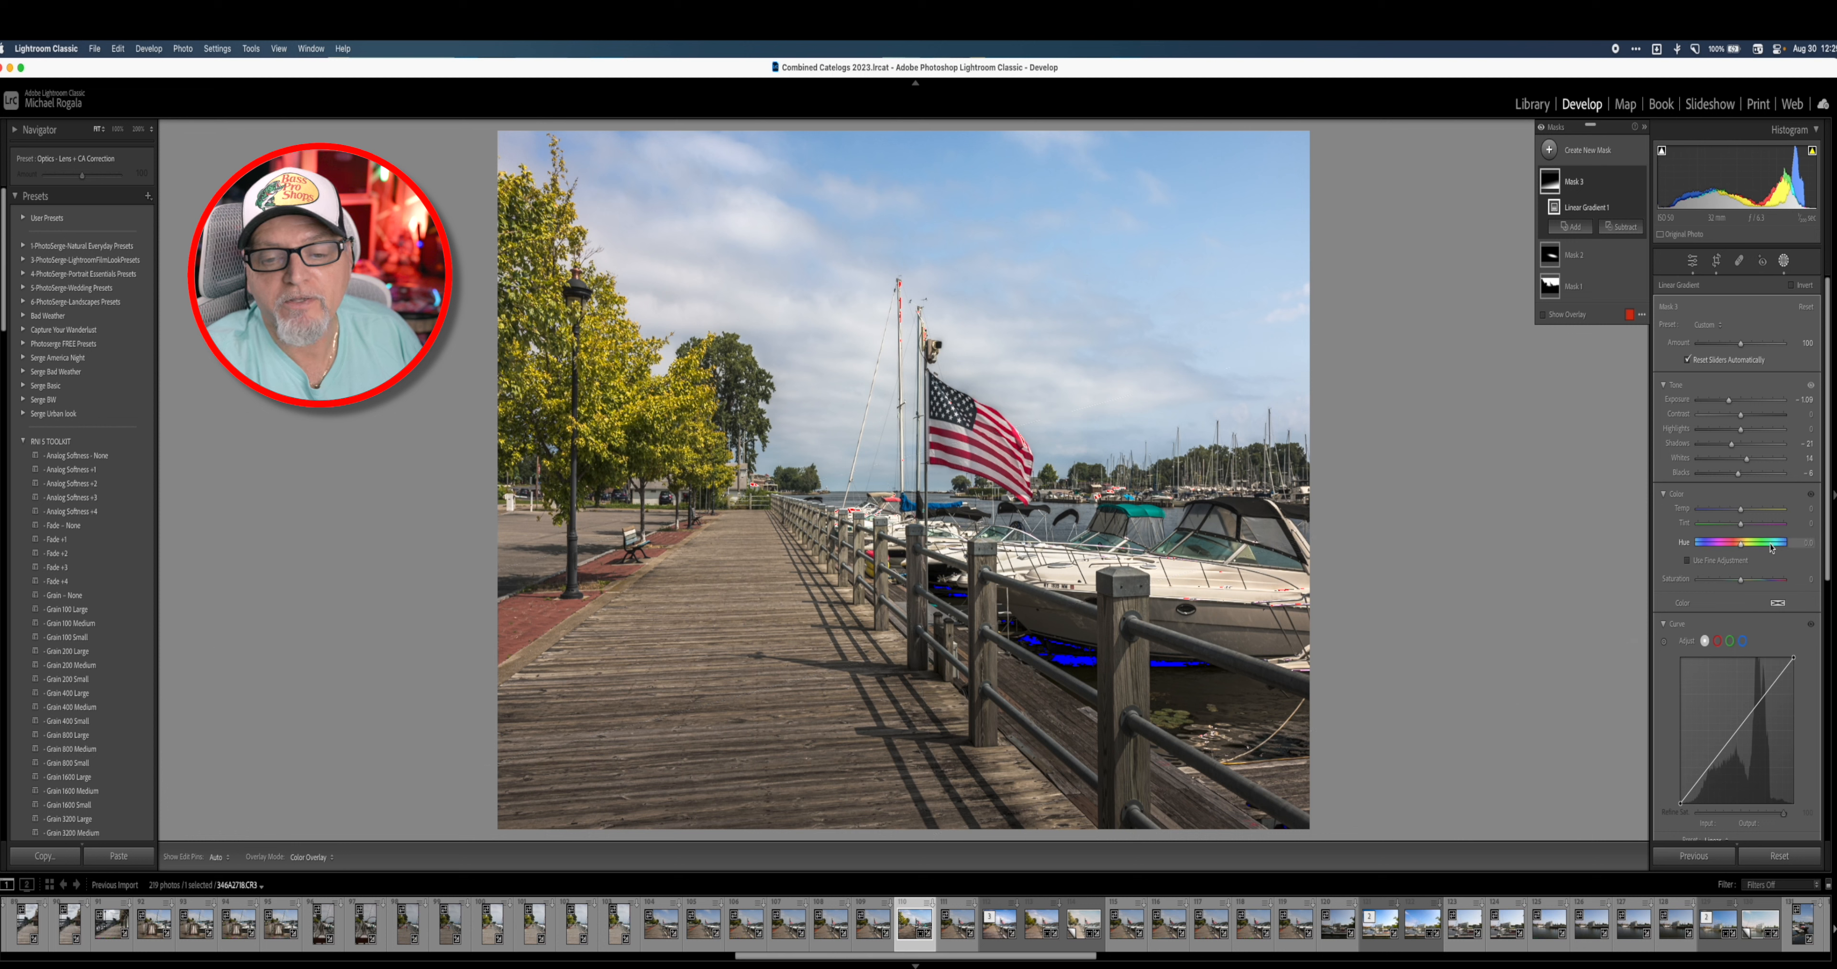
scroll(1747, 561, "down", 5)
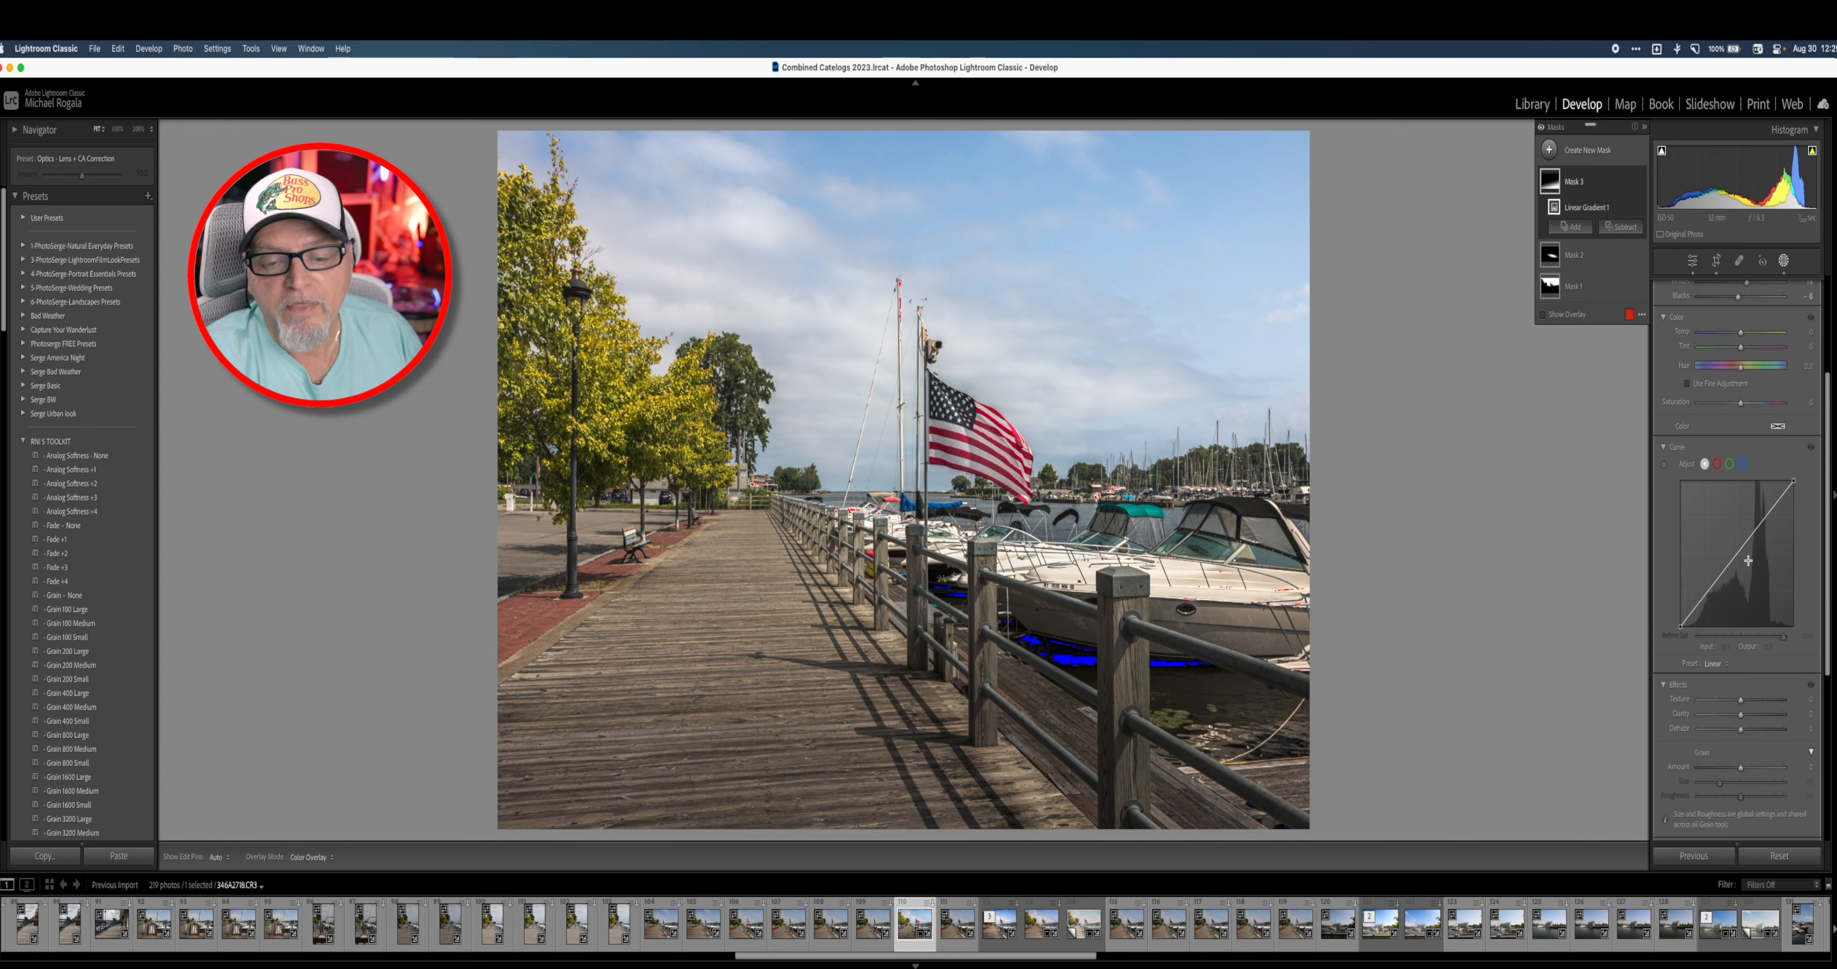
left_click_drag(1742, 716, 1754, 714)
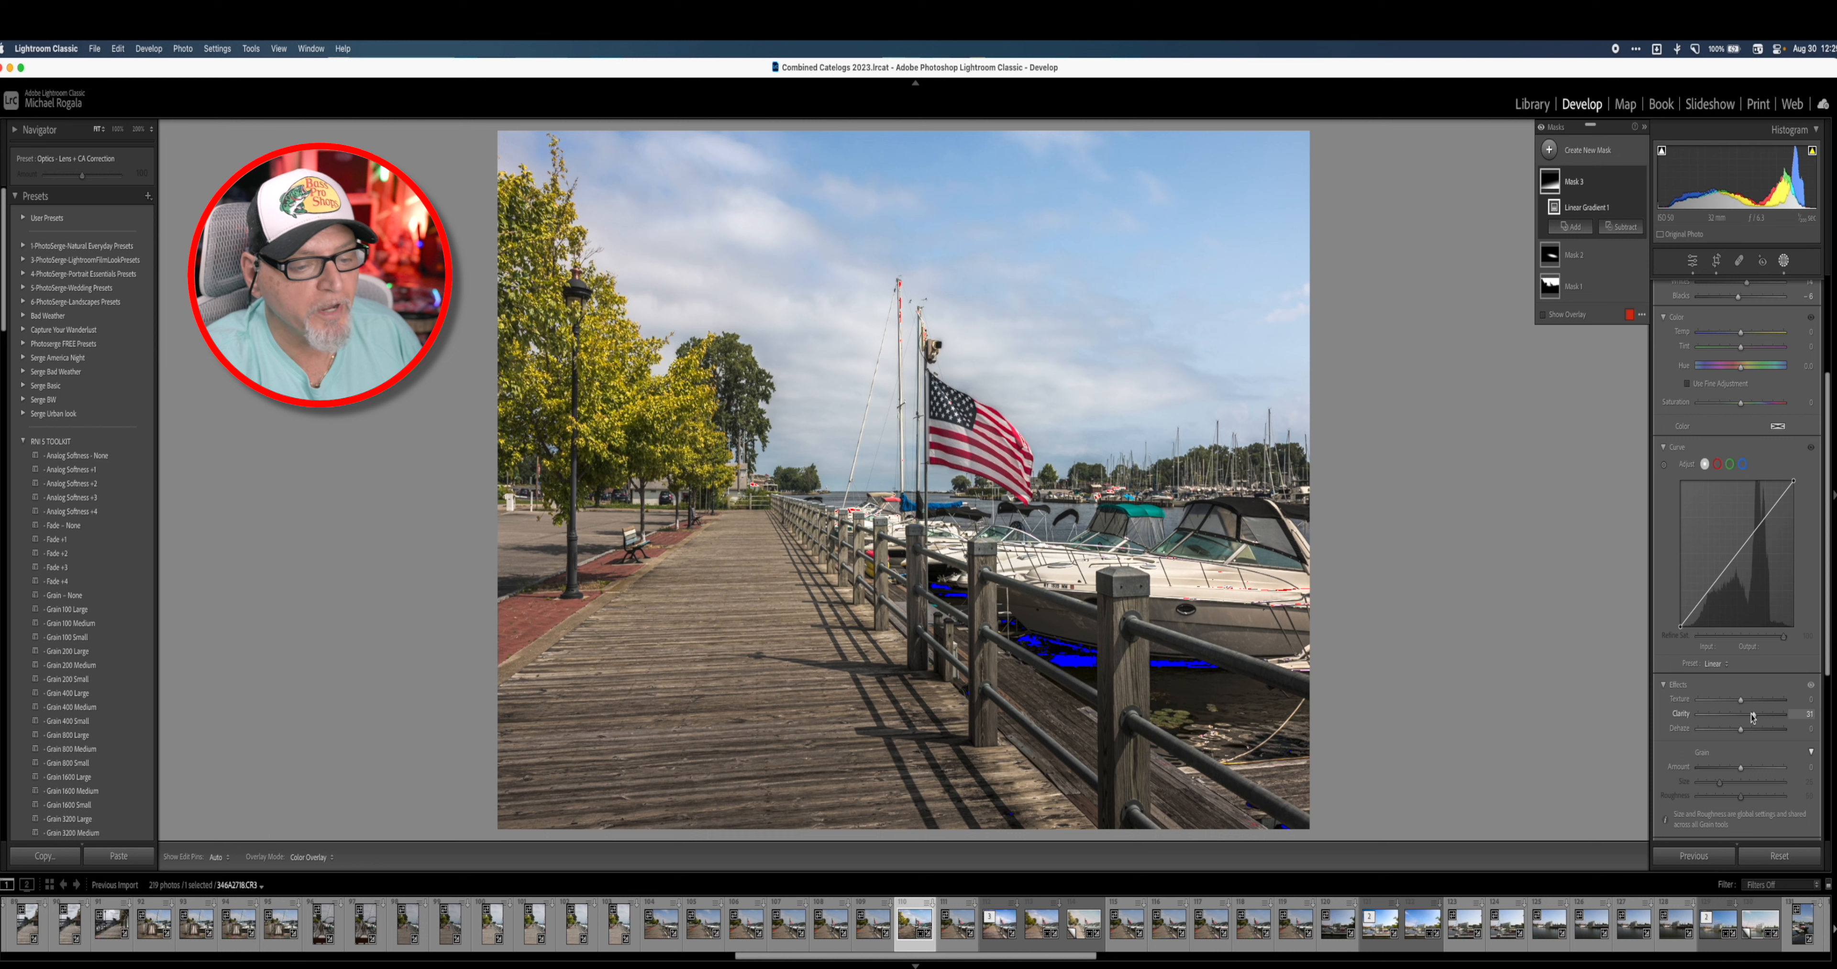
mouse_move(1741, 704)
left_mouse_down()
mouse_move(1757, 706)
mouse_move(1706, 718)
mouse_move(1744, 709)
left_mouse_up()
Step: Refine the boardwalk gradient by lowering Exposure to -1.44 and lifting Blacks and Shadows back to around zero
scroll(1747, 563, "up", 4)
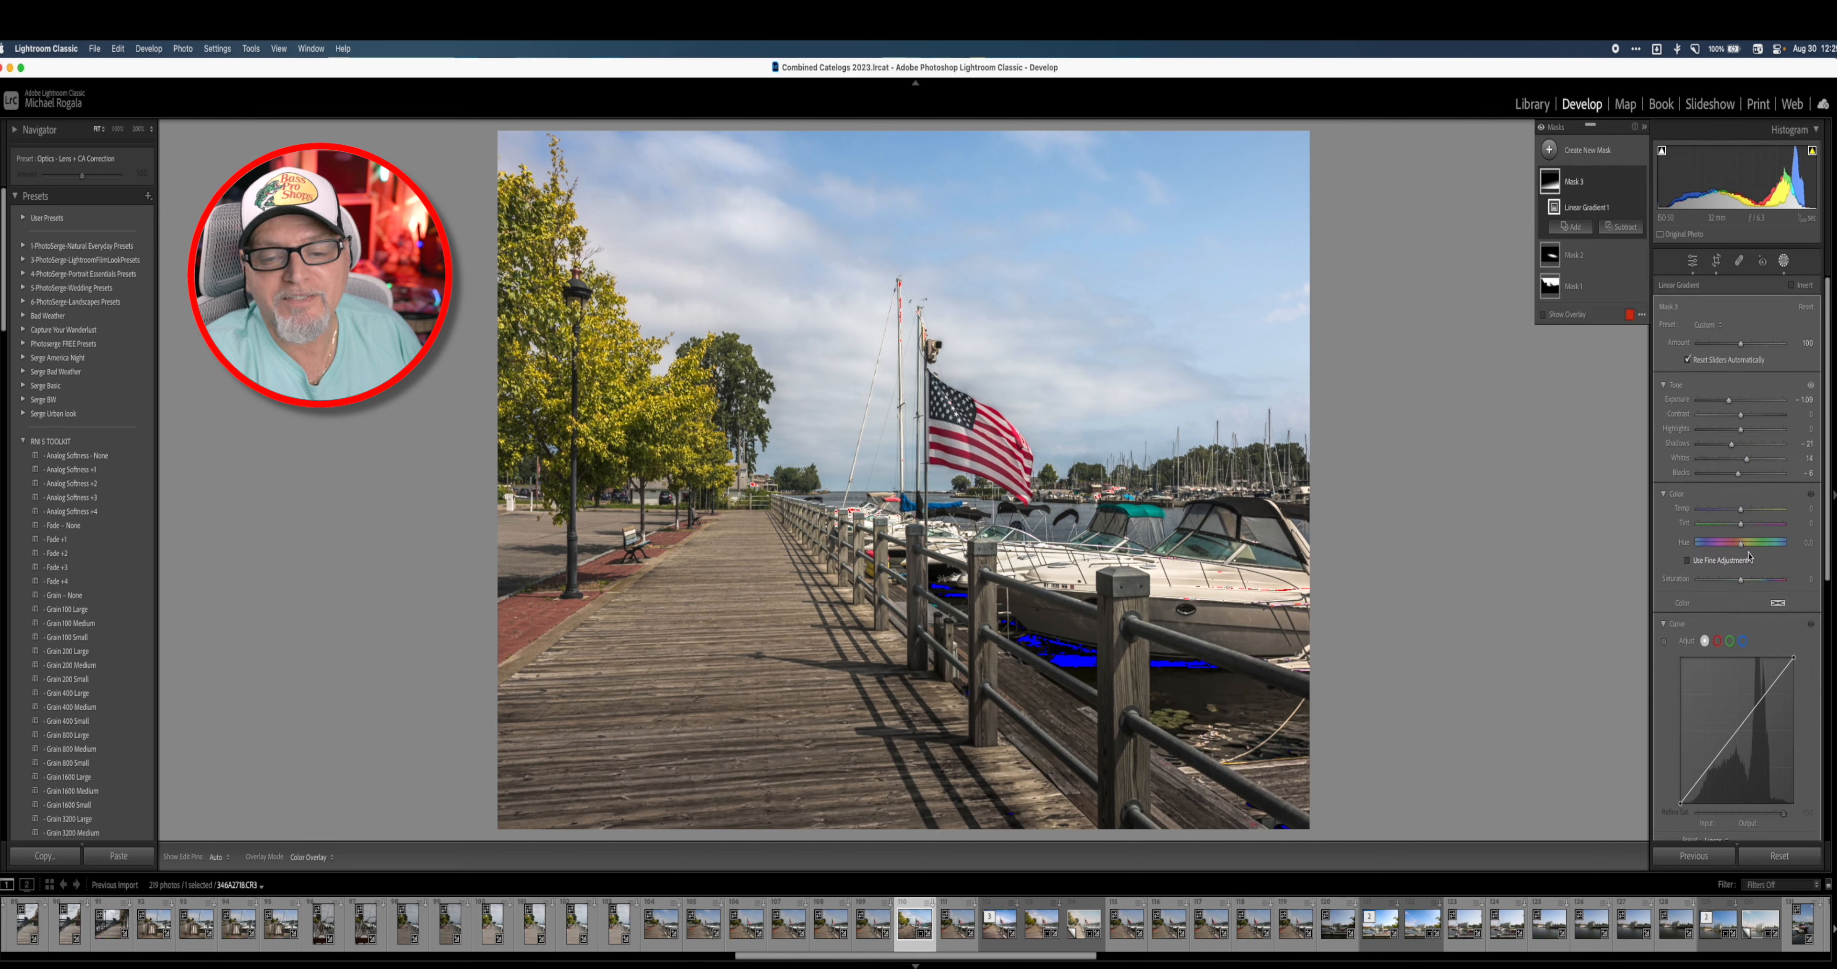
left_click_drag(1728, 402, 1725, 405)
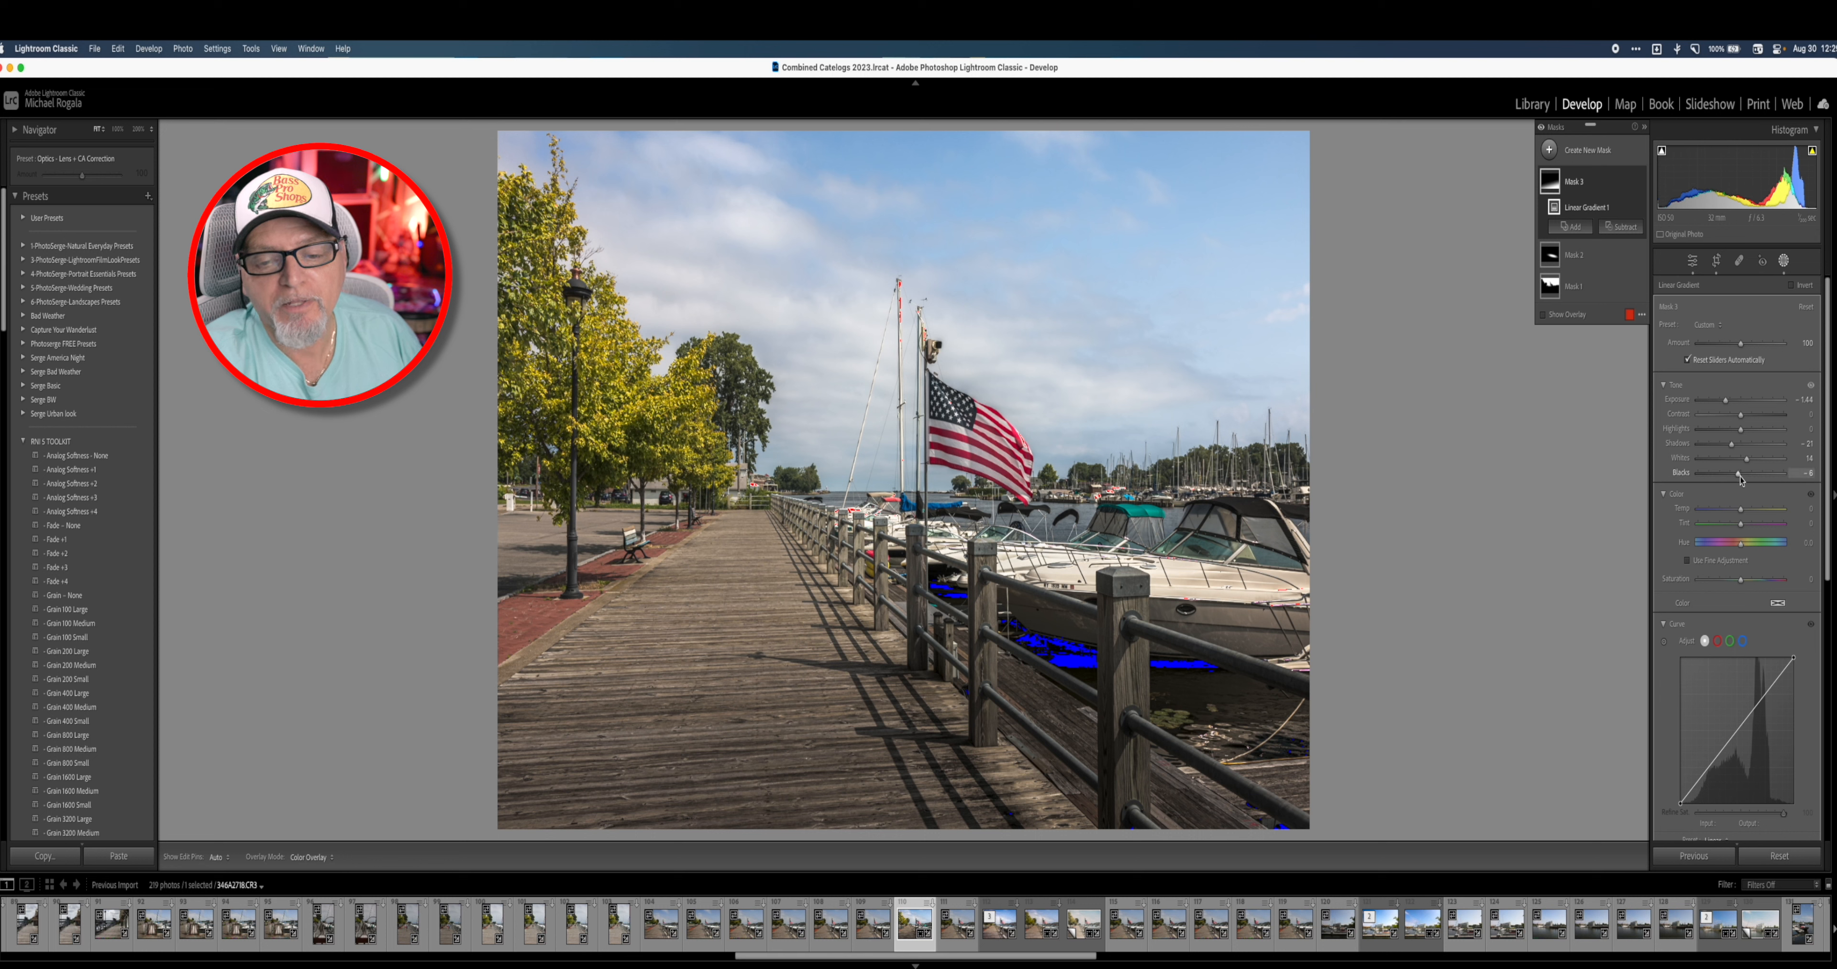
left_click_drag(1740, 476, 1743, 480)
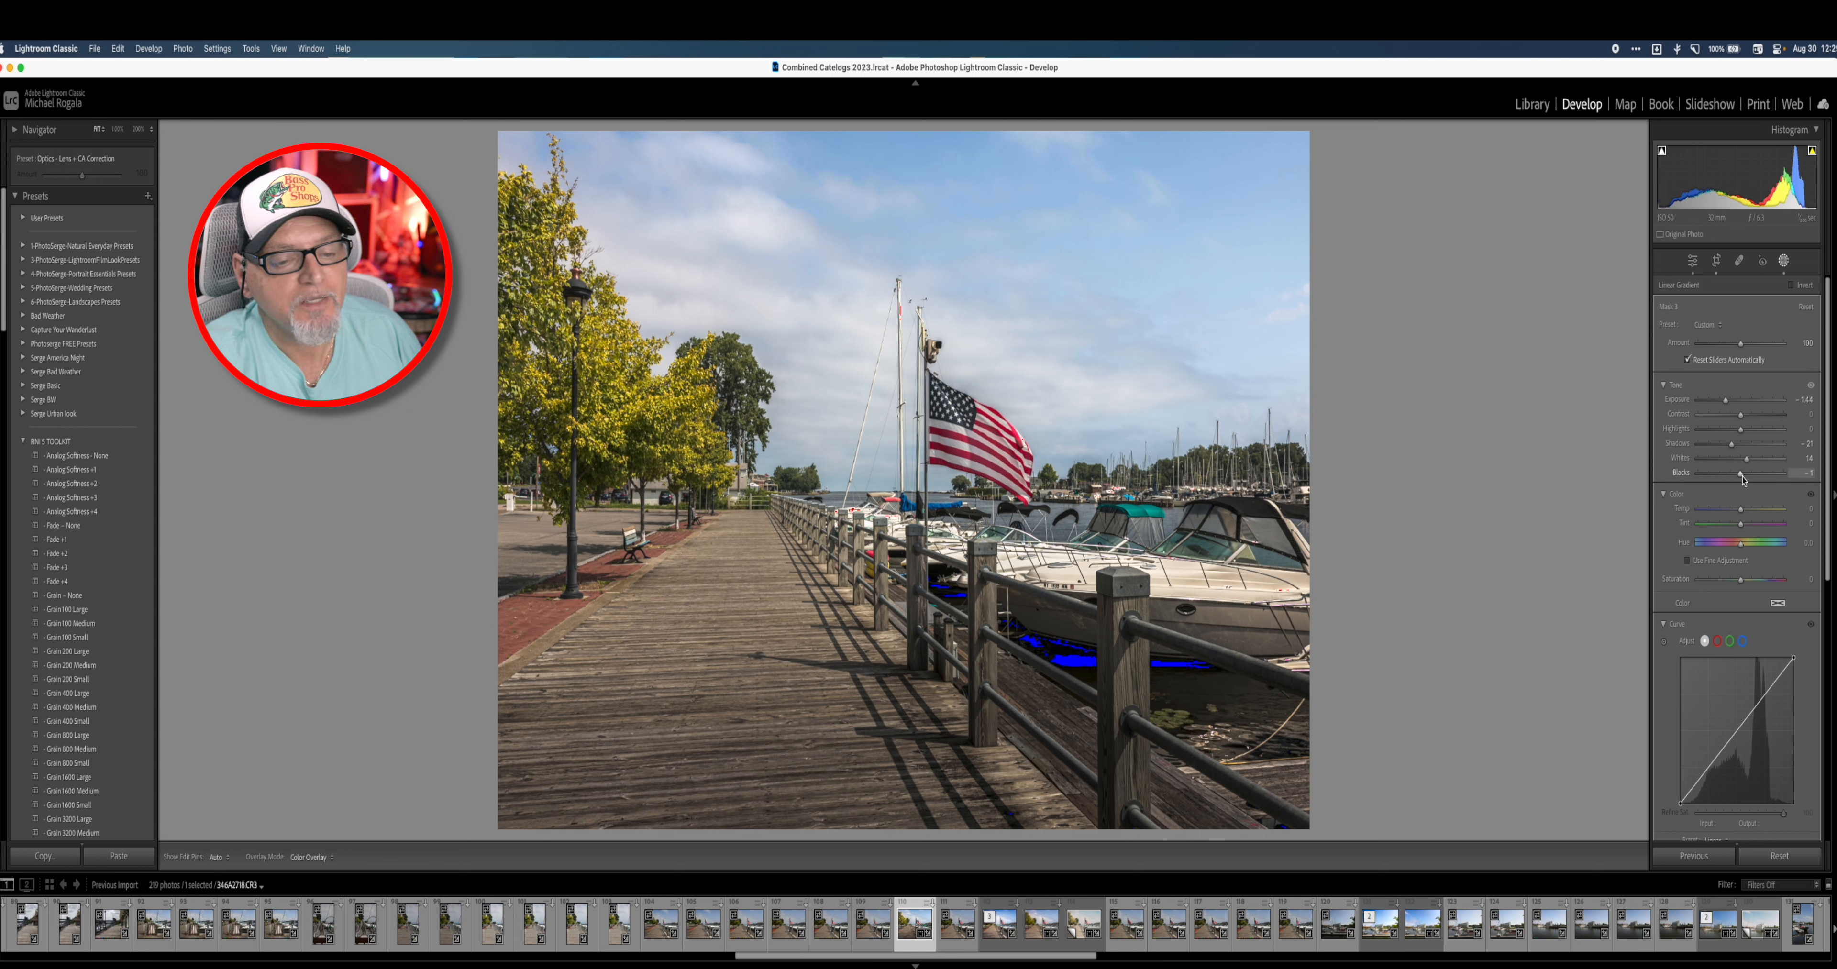
left_click_drag(1732, 443, 1745, 450)
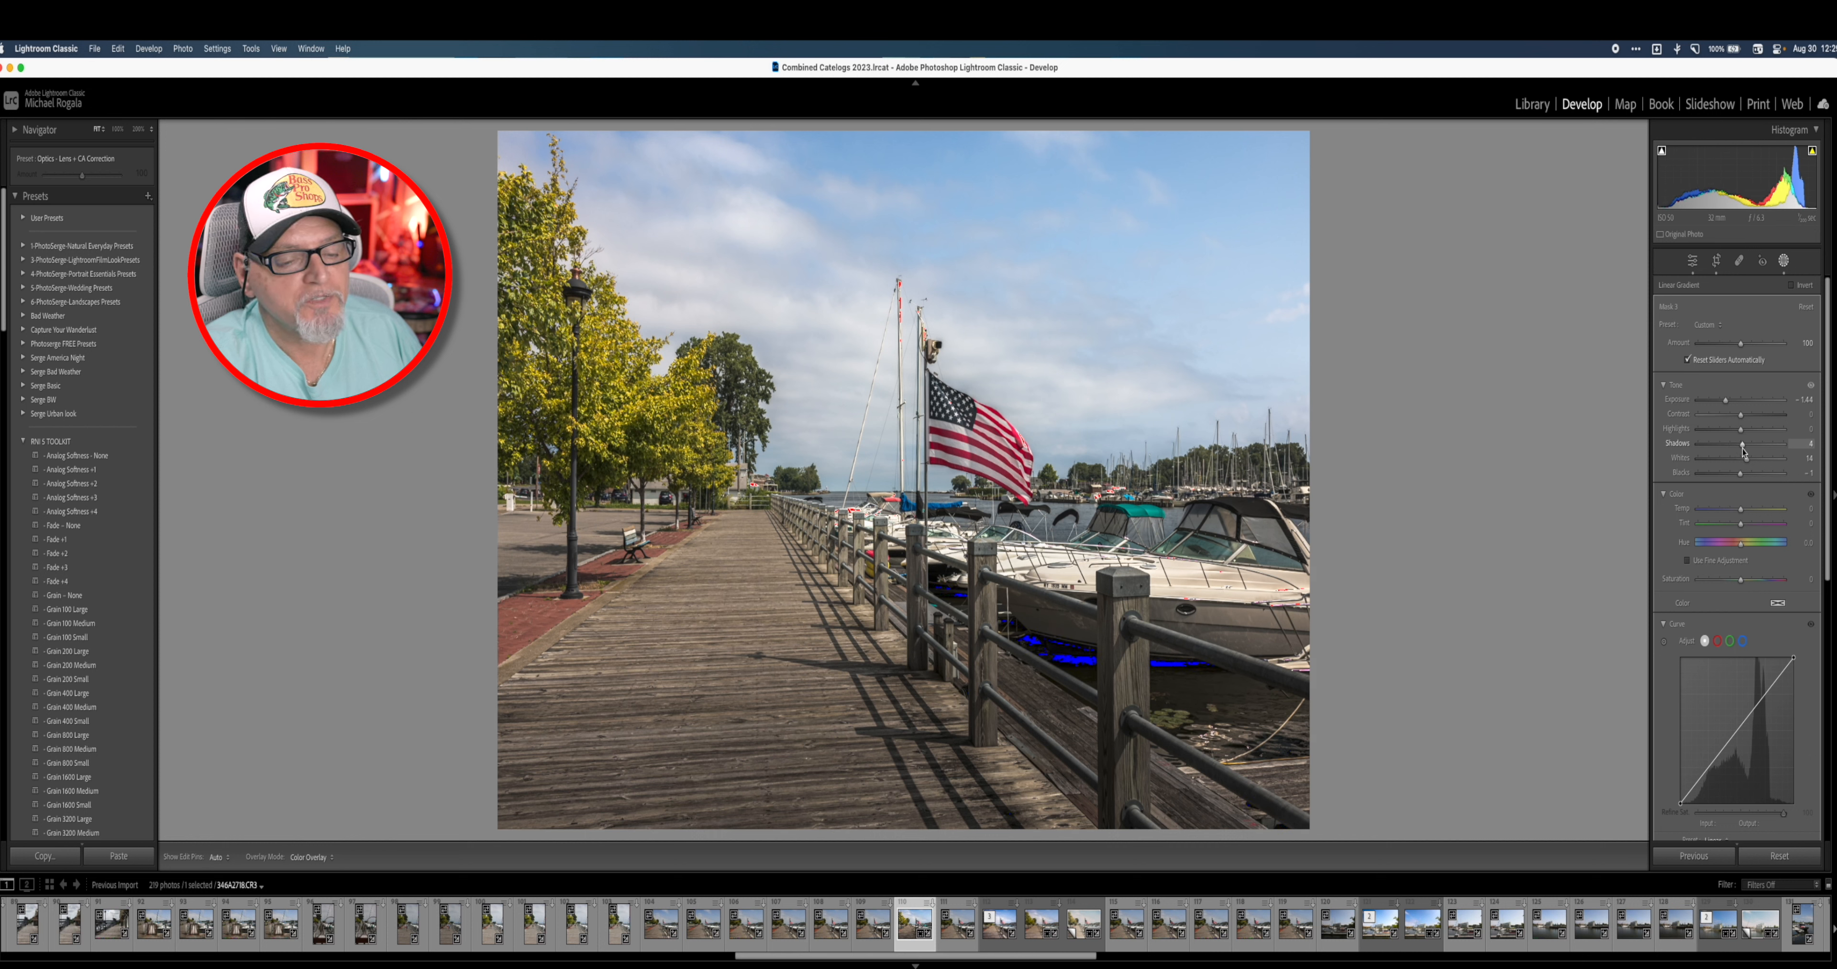
Step: Add a new Radial Gradient mask as a wide oval and center it on the boardwalk's vanishing point at the horizon
left_click_drag(1743, 453, 1743, 453)
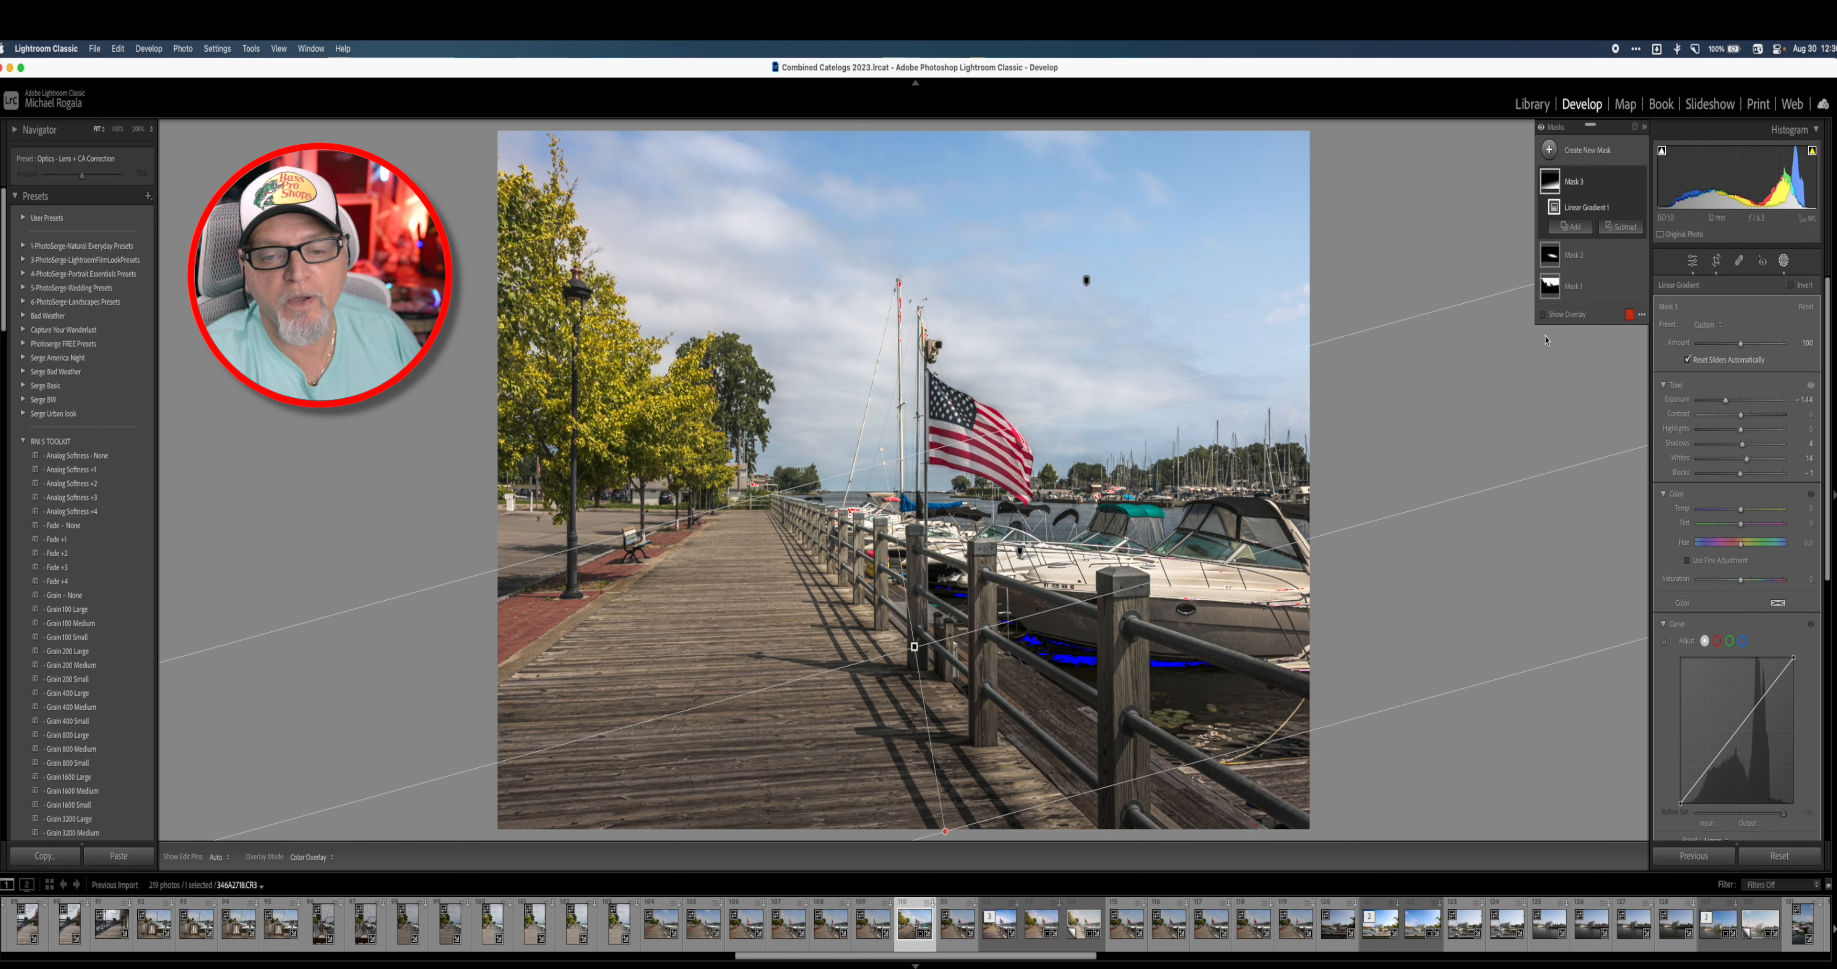
left_click(1549, 150)
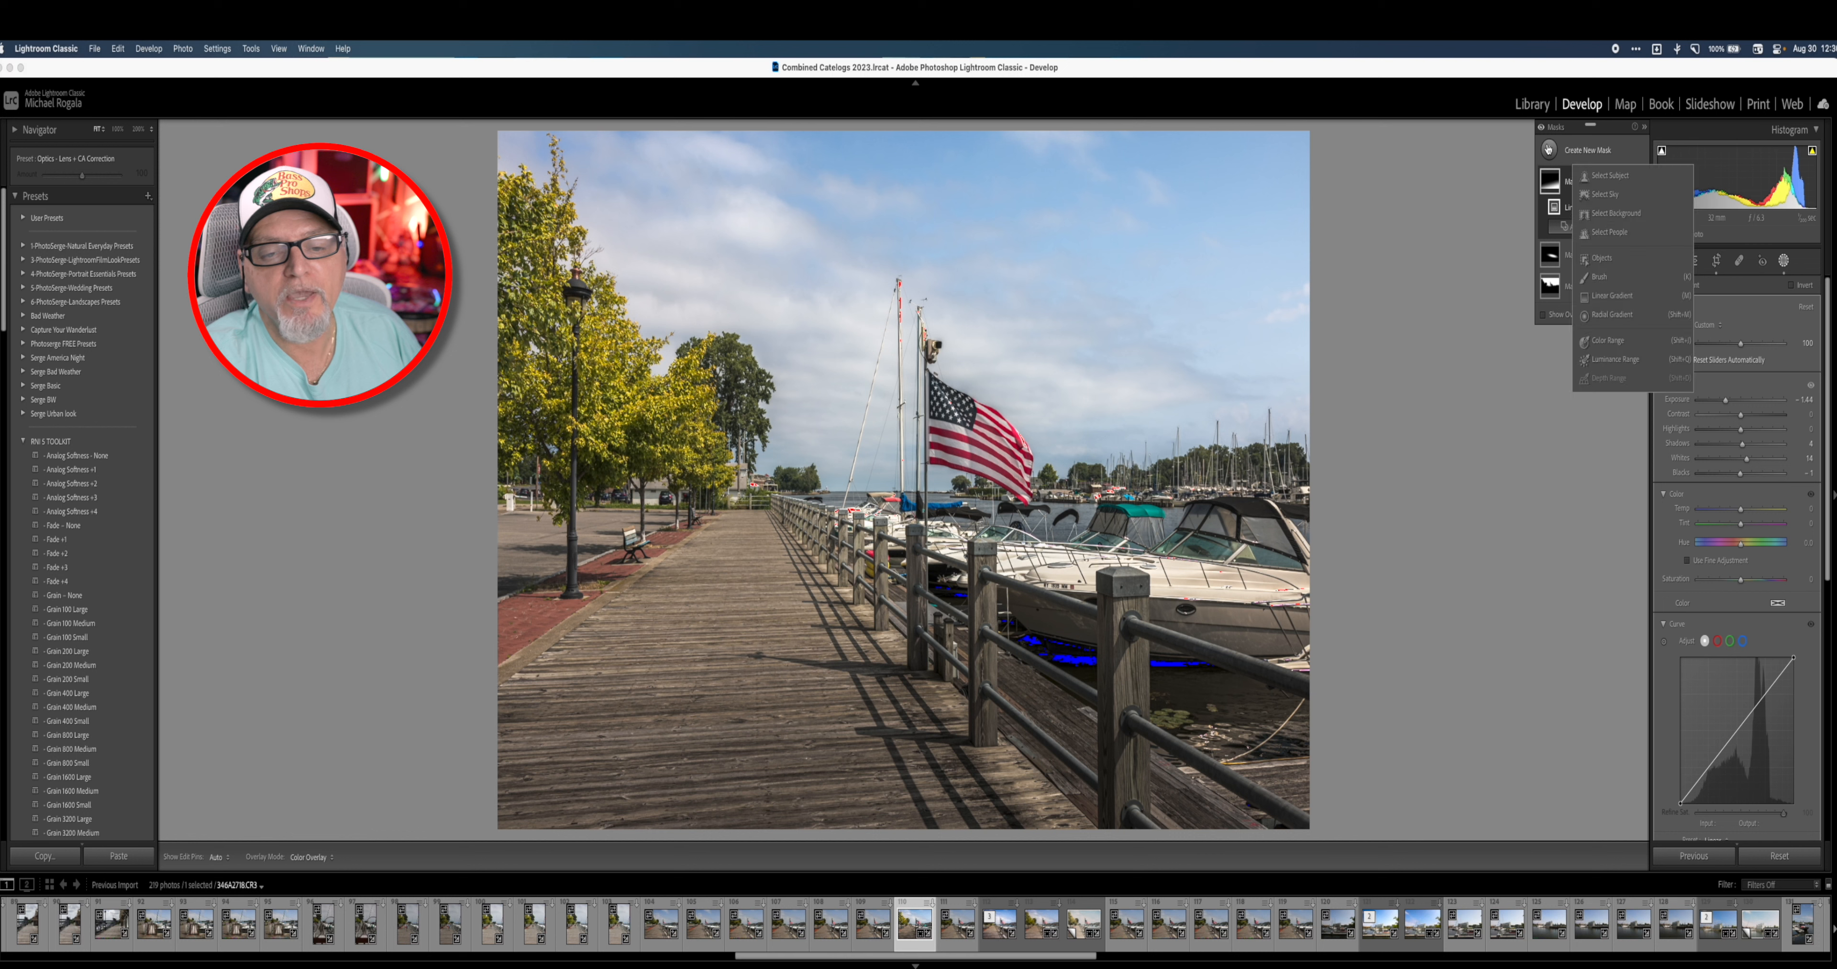
left_click(1611, 314)
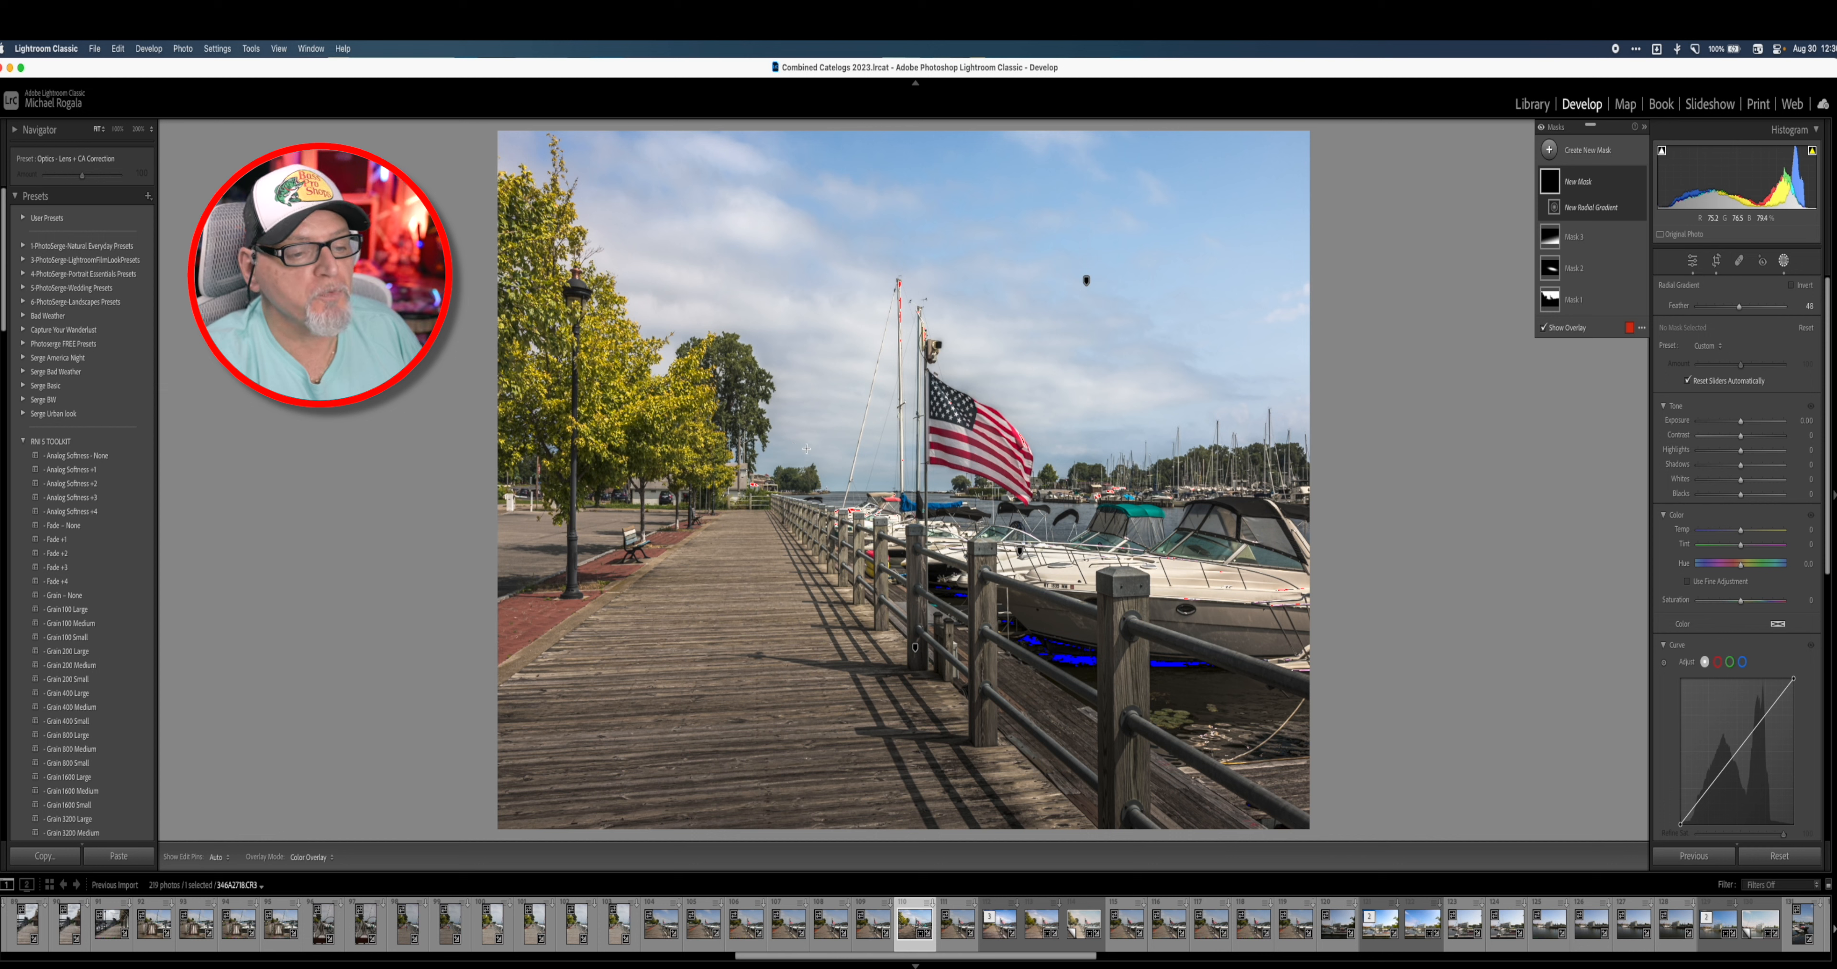
left_click_drag(799, 446, 1195, 669)
left_click_drag(794, 448, 845, 484)
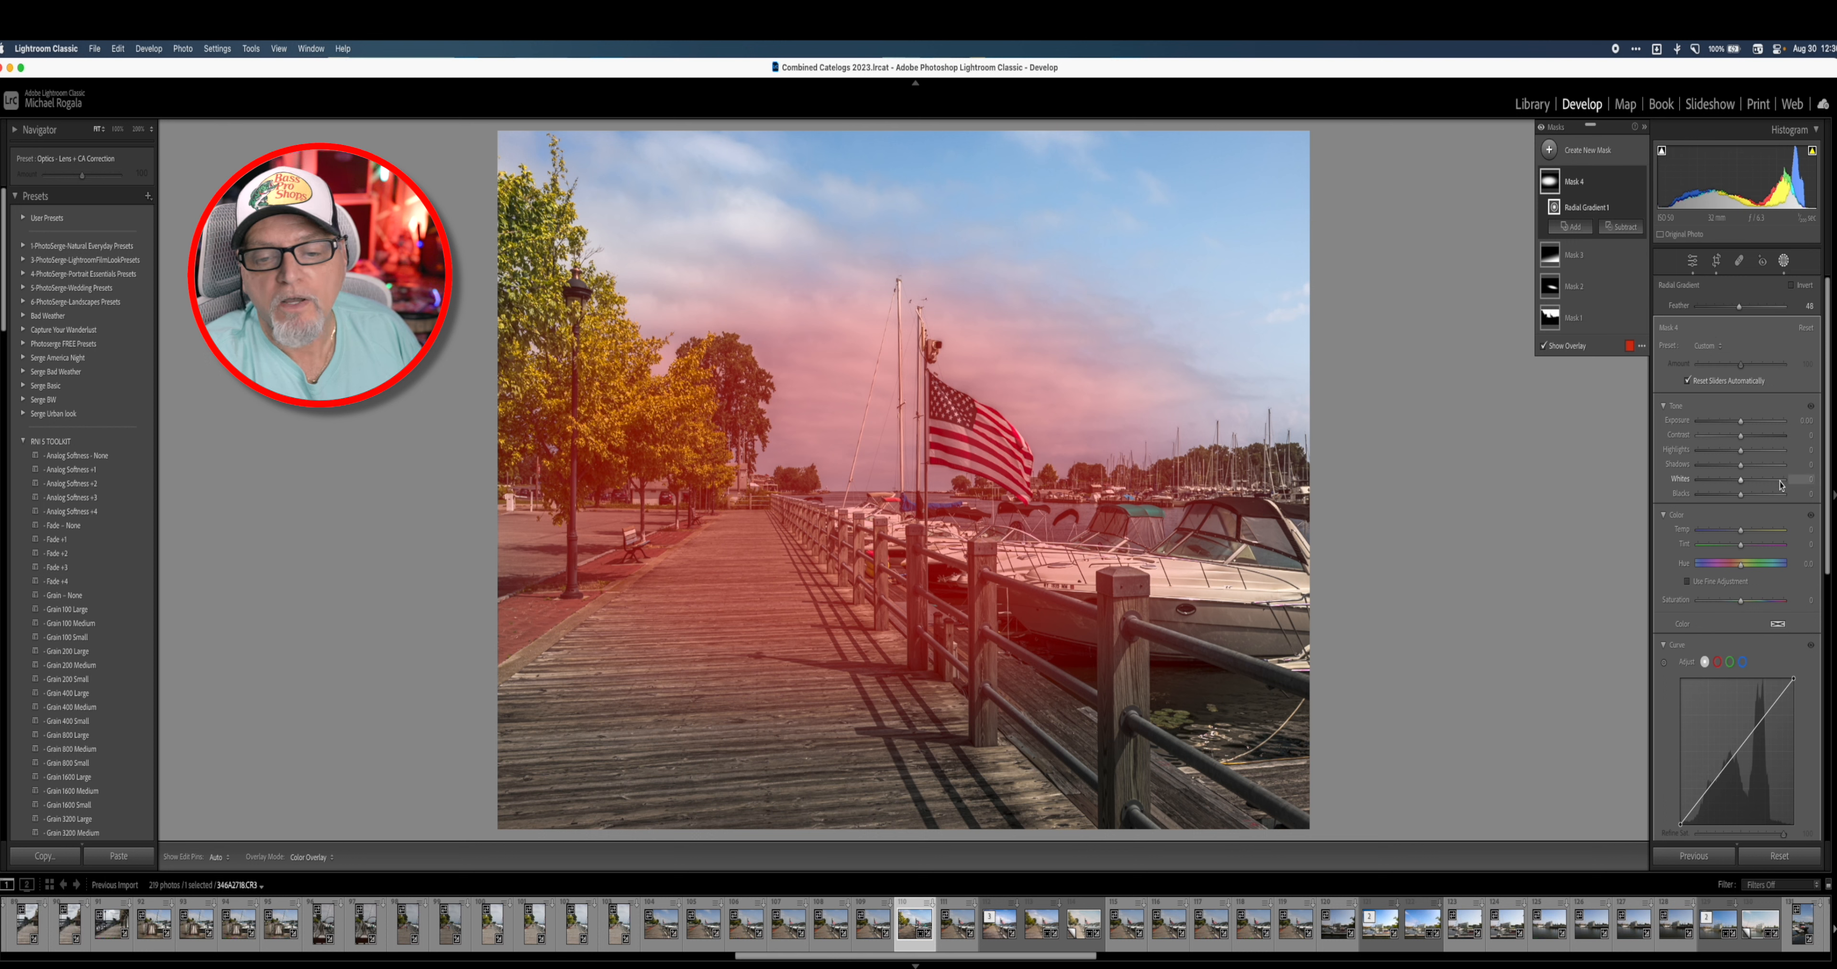
Step: Brighten the horizon radial mask with higher Exposure, lower its Highlights slightly, and dismiss the TourBox Console upgrade notice
left_click(1741, 423)
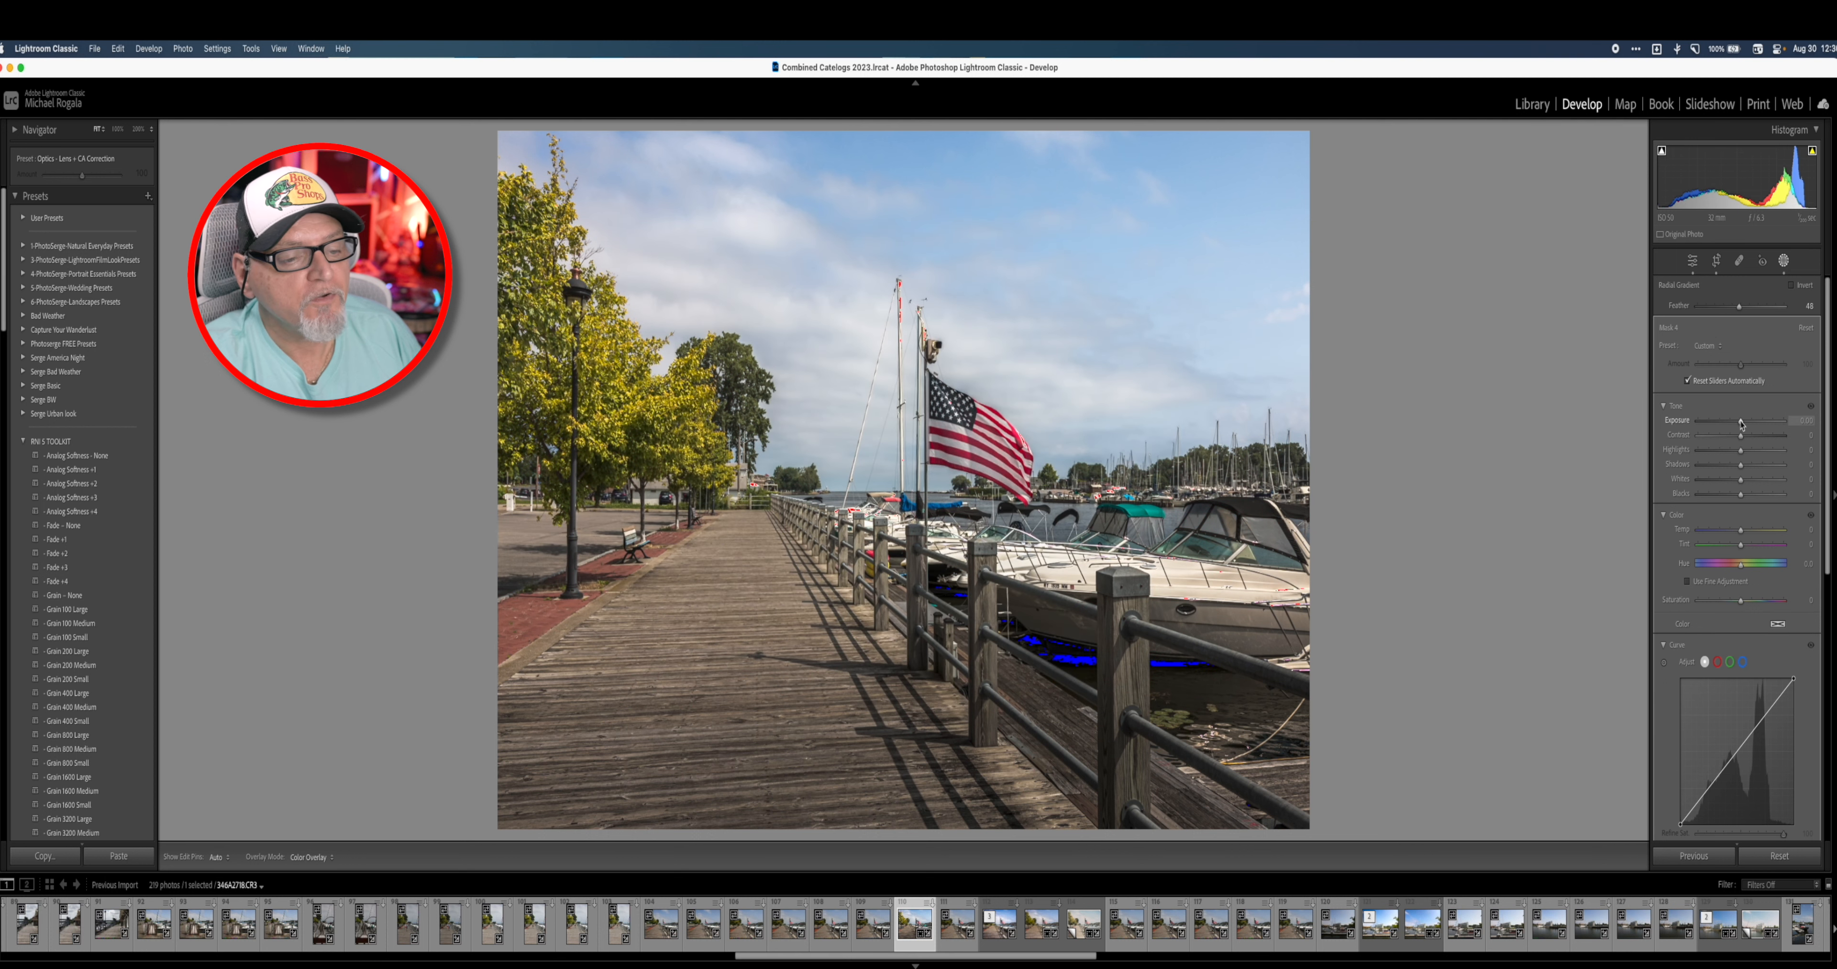
left_click_drag(1741, 424, 1738, 453)
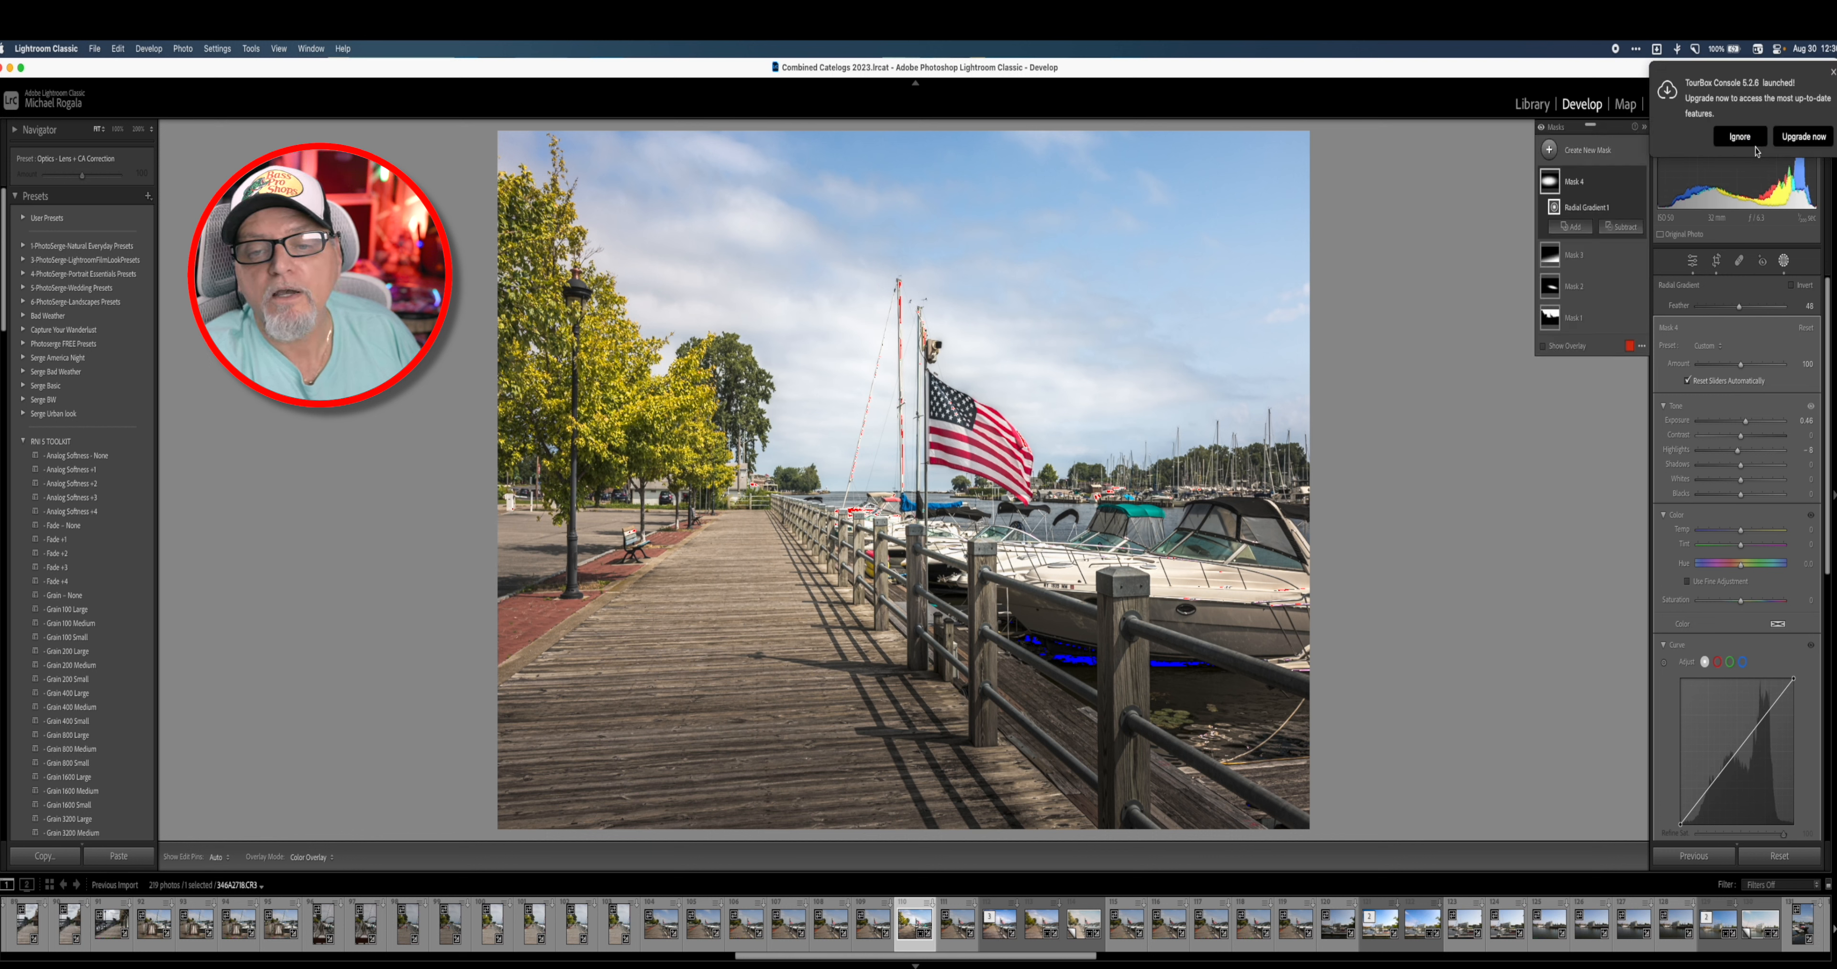
left_click(1740, 138)
left_click_drag(1746, 421, 1748, 424)
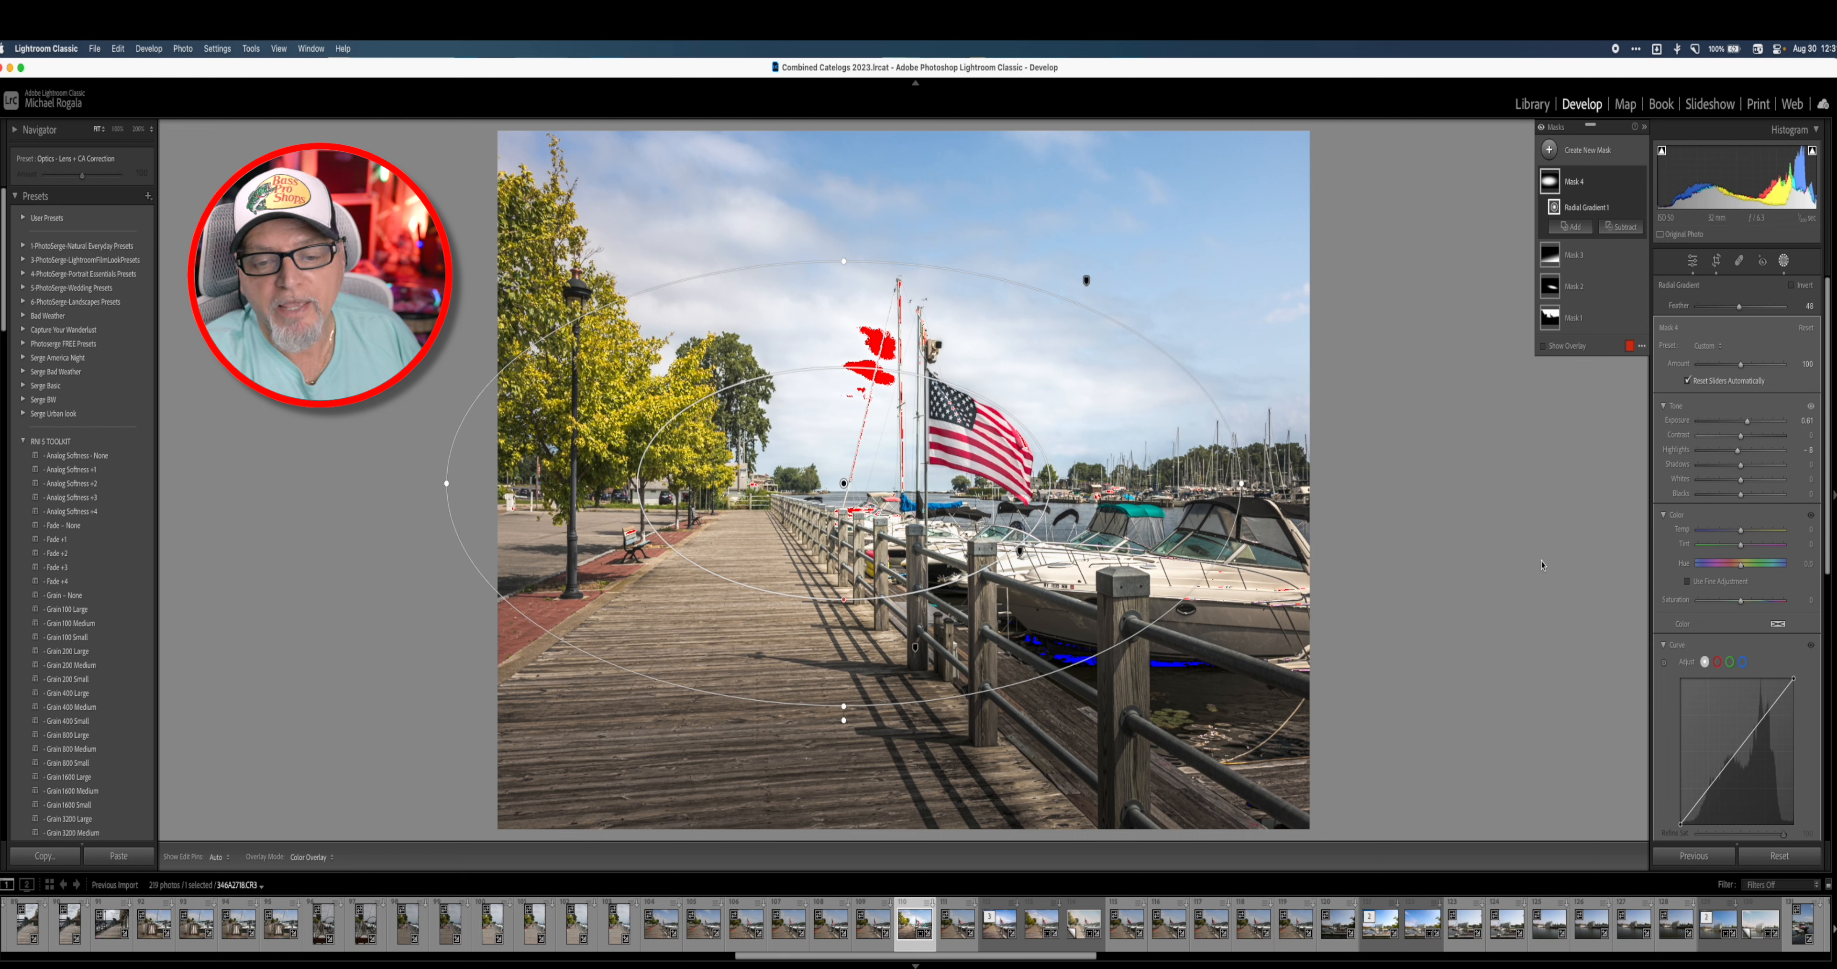
Step: Warm the horizon radial mask slightly with Temp and raise its Saturation a little
left_click_drag(1742, 534, 1745, 534)
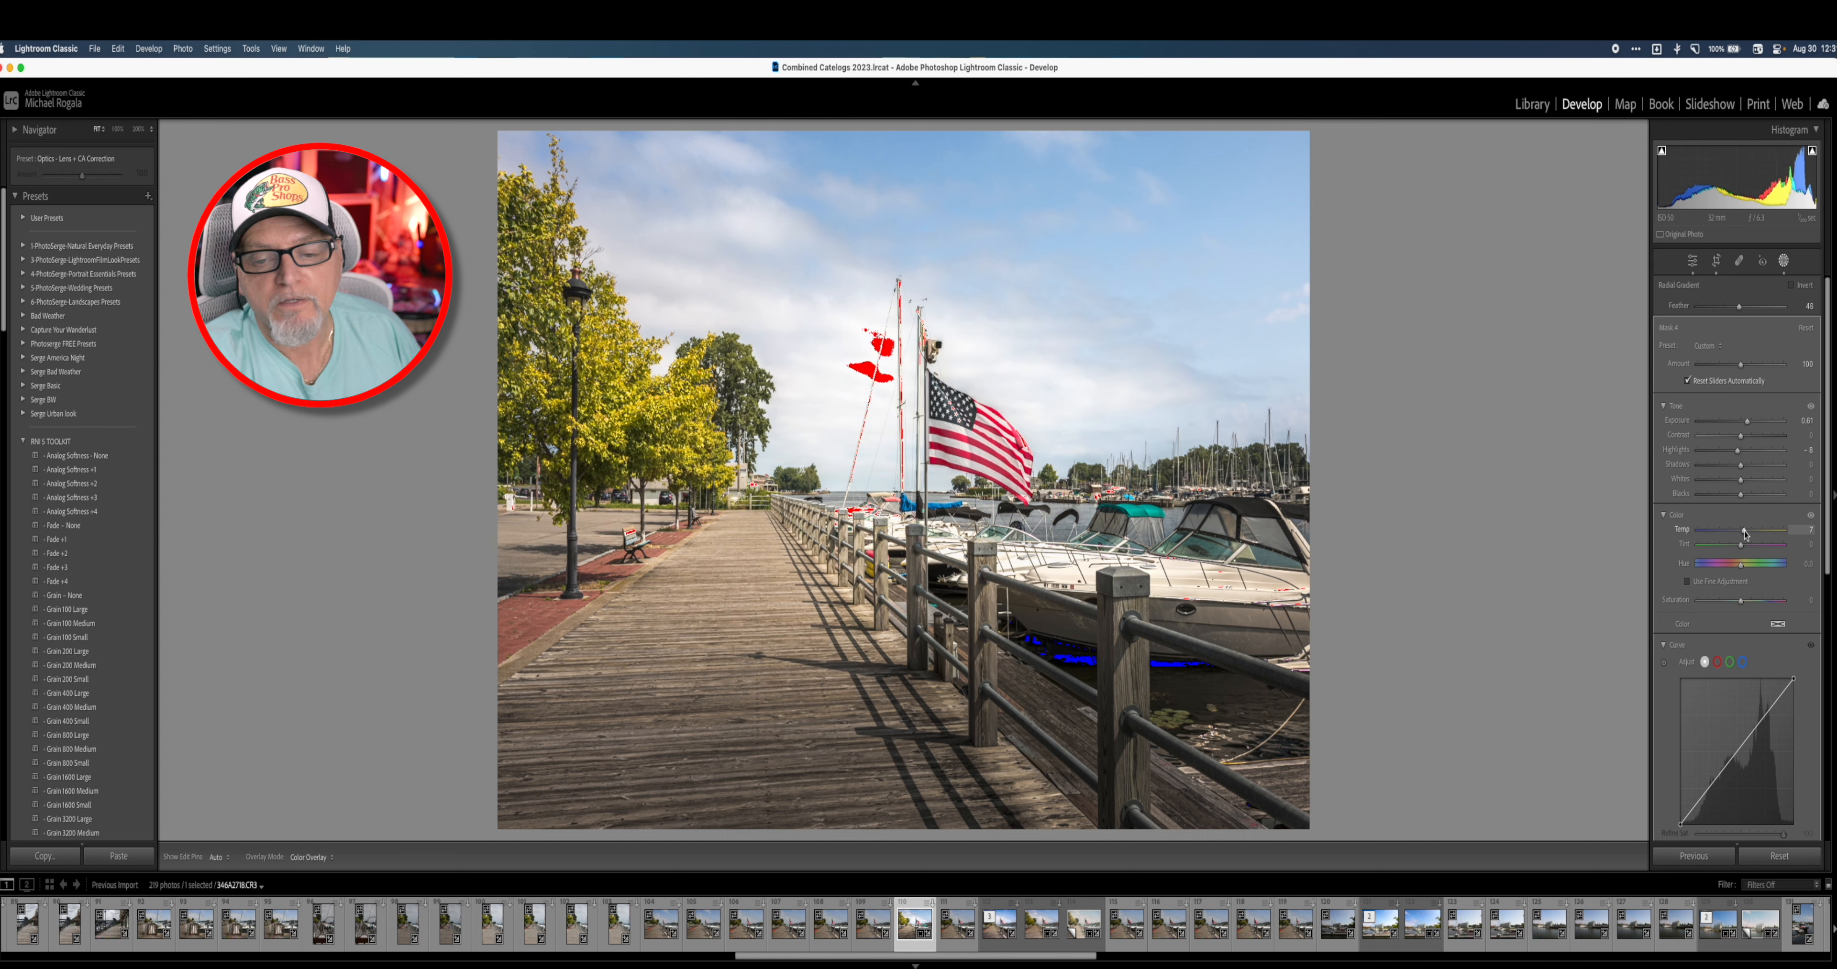
left_click_drag(1745, 534, 1745, 534)
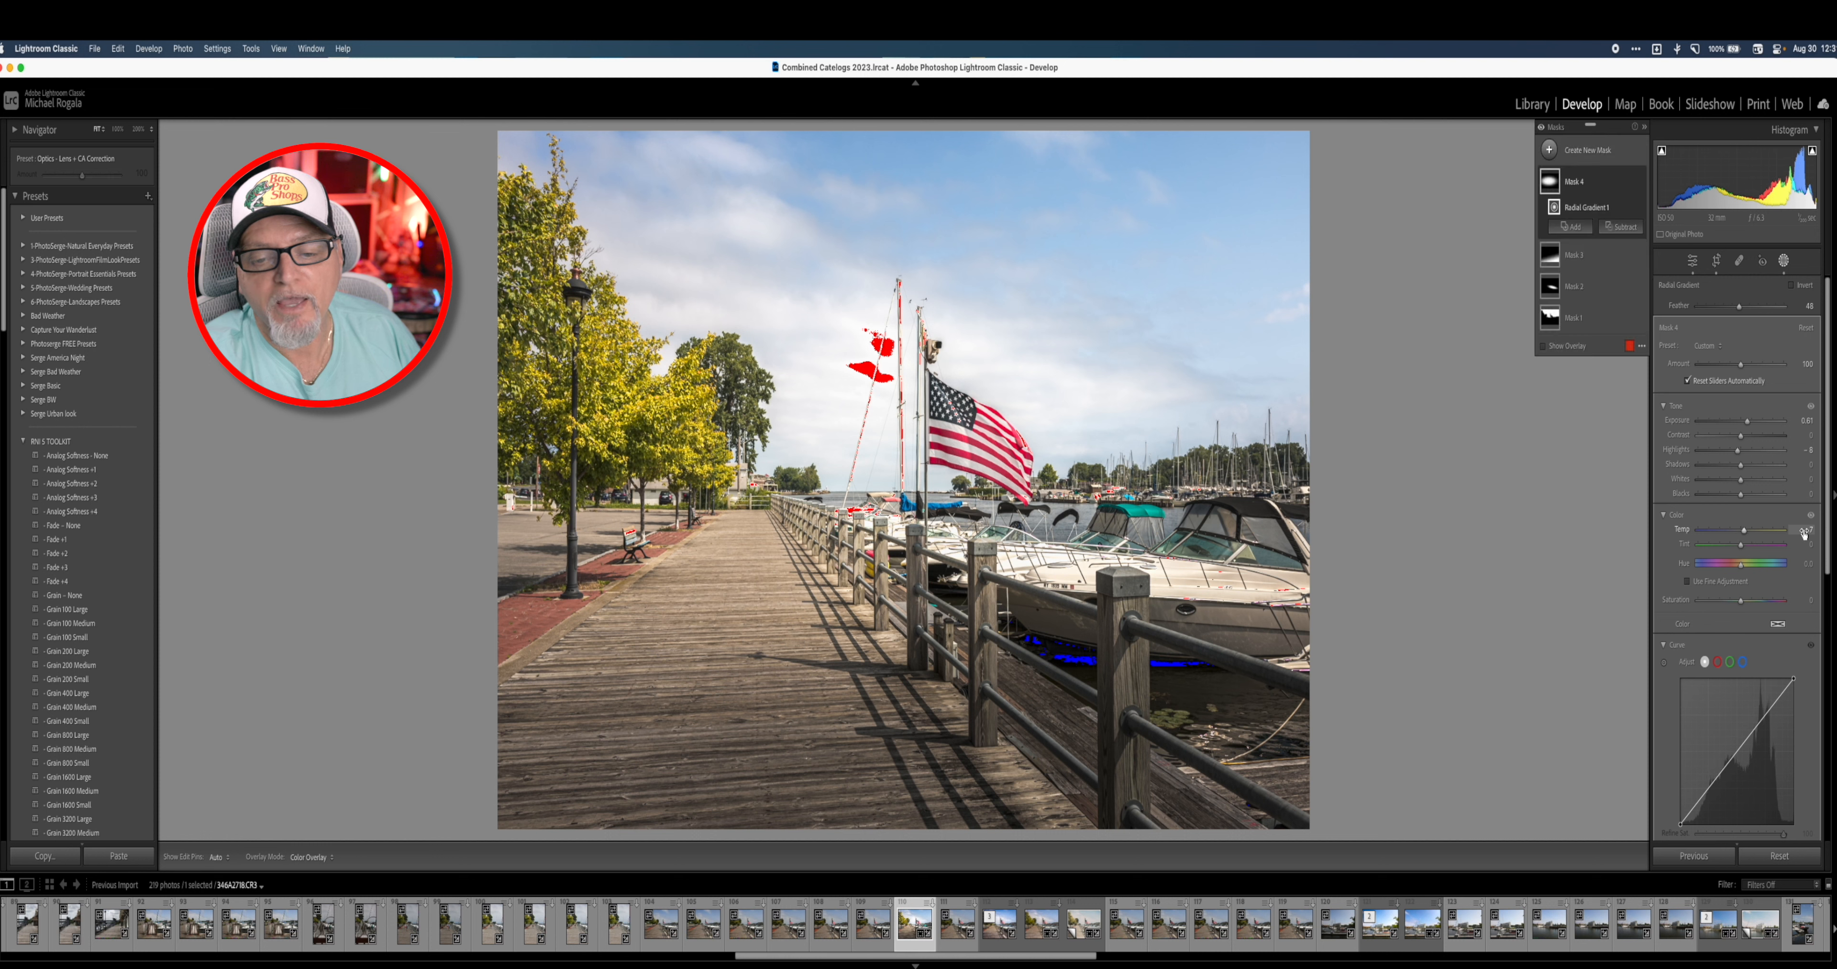
left_click_drag(1741, 603, 1746, 604)
Step: On the horizon radial mask, raise Whites slightly, lower Highlights further, add a little Texture and reduce Clarity
left_click_drag(1741, 480, 1727, 459)
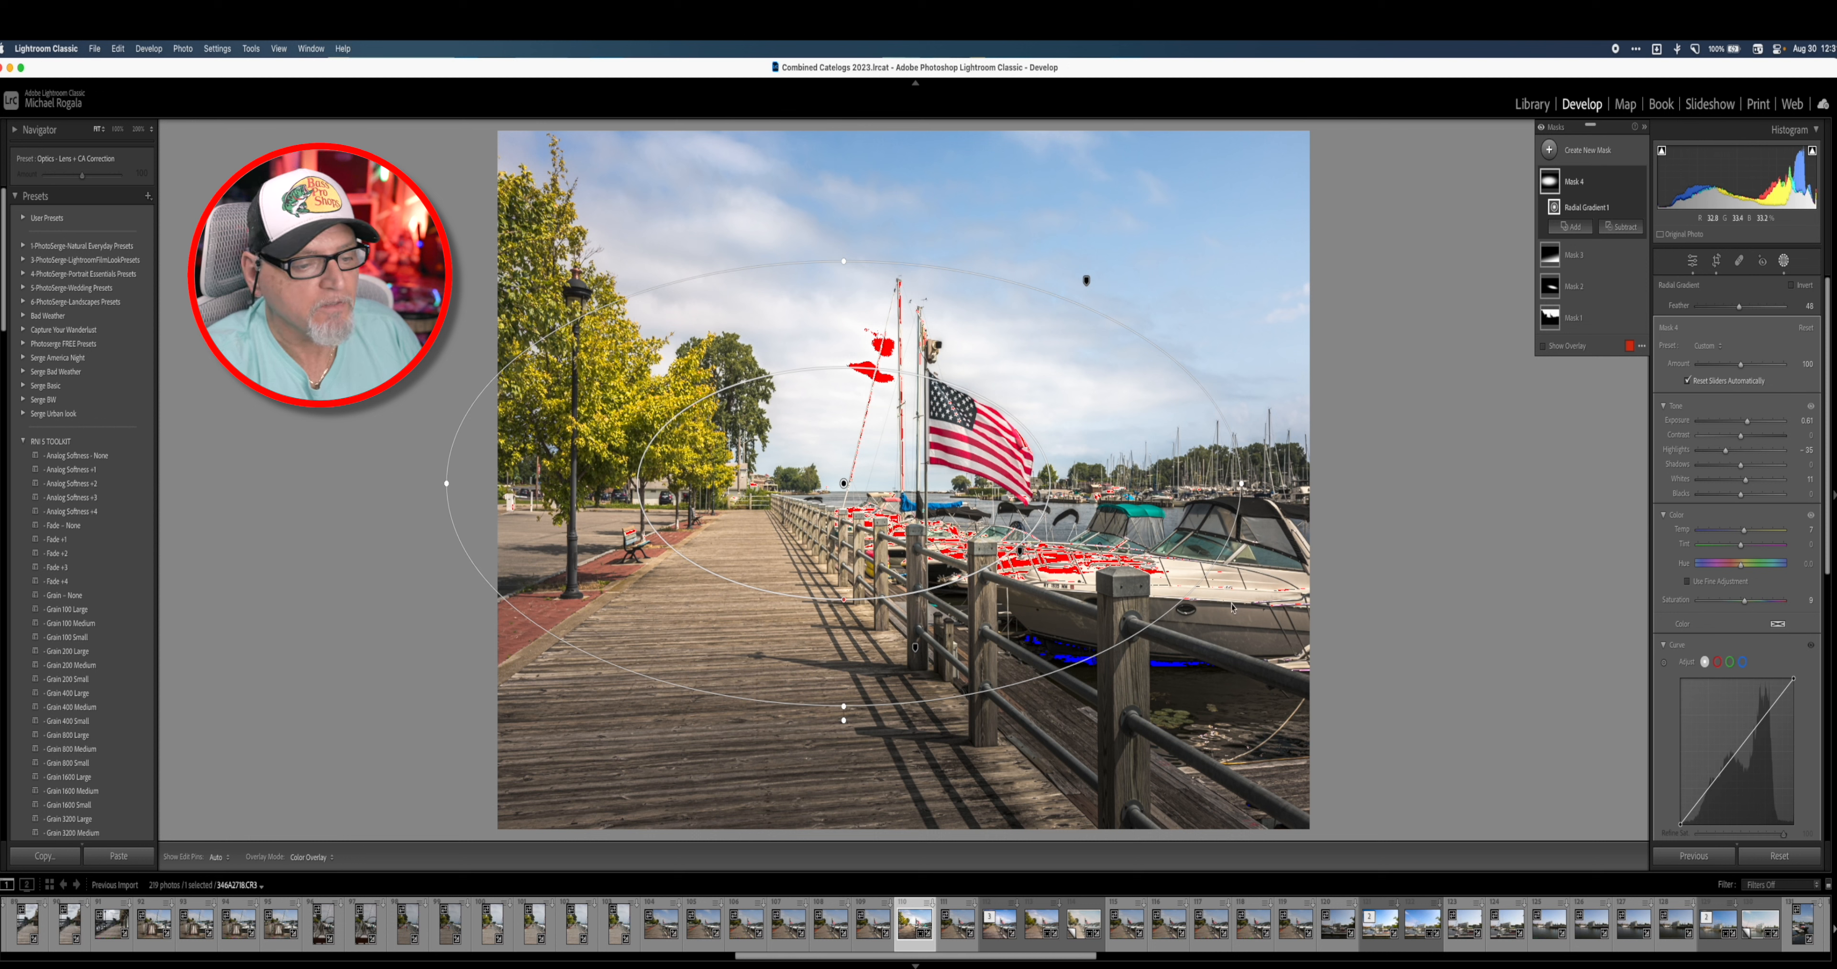
scroll(1740, 606, "down", 5)
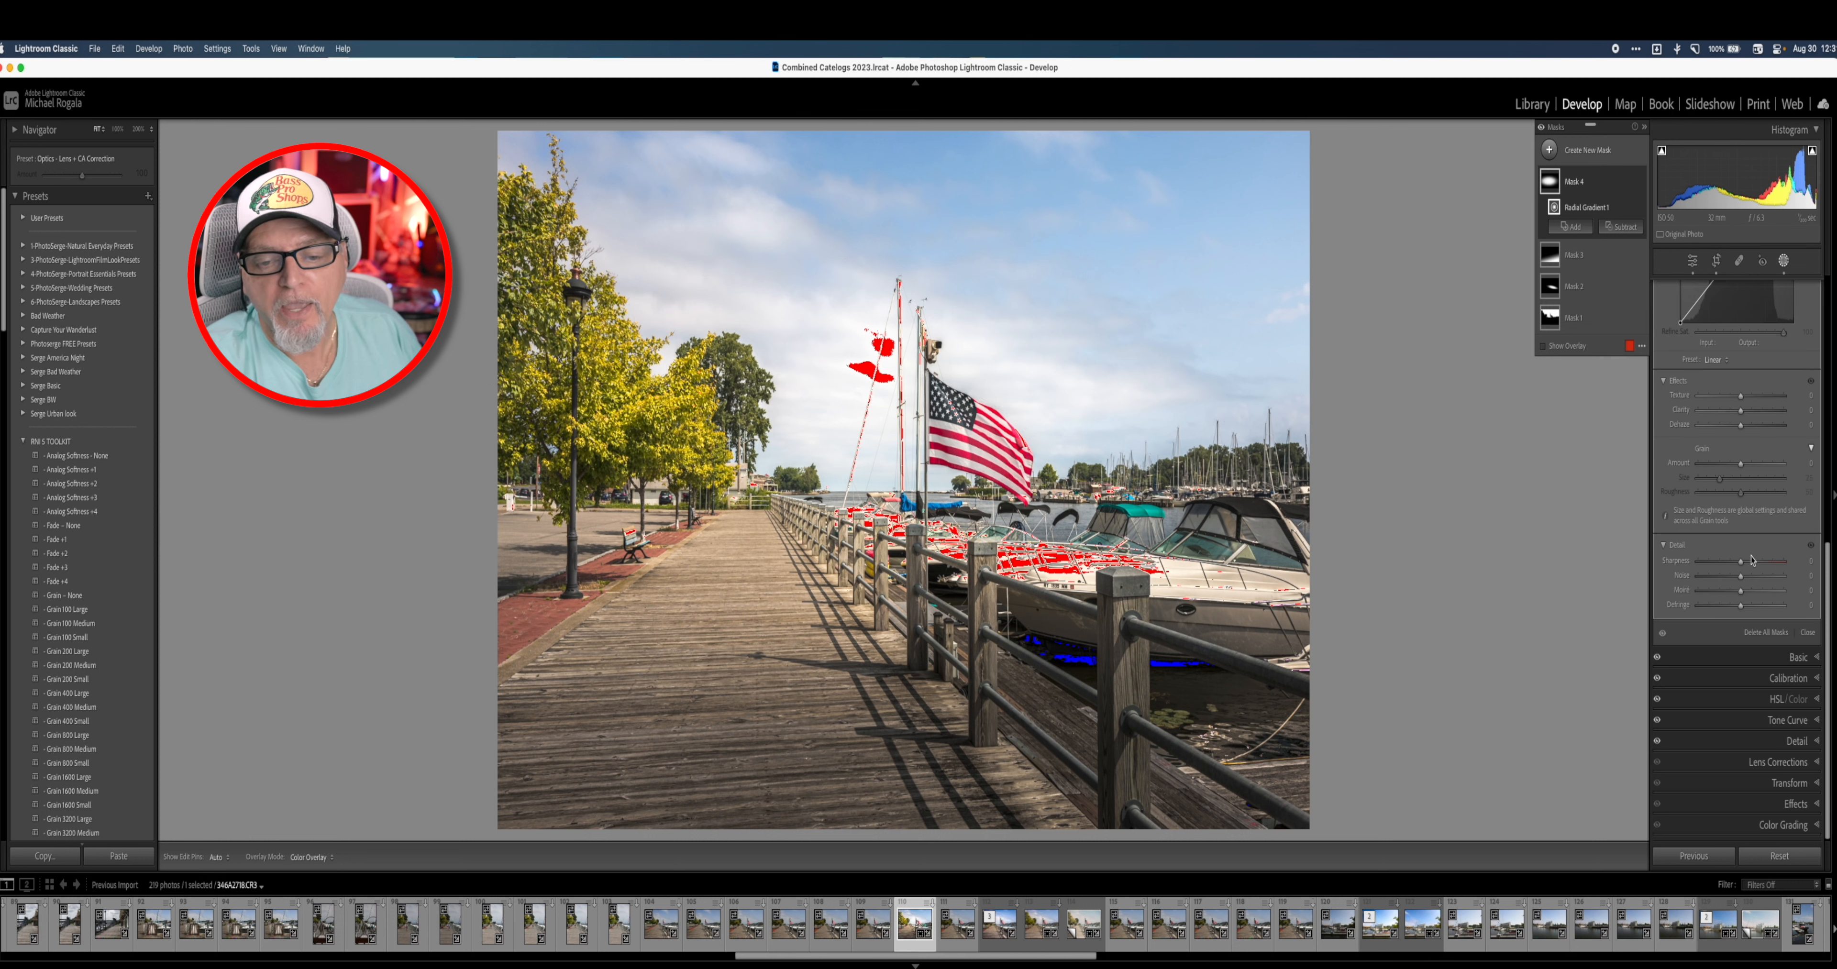
left_click_drag(1740, 415, 1746, 400)
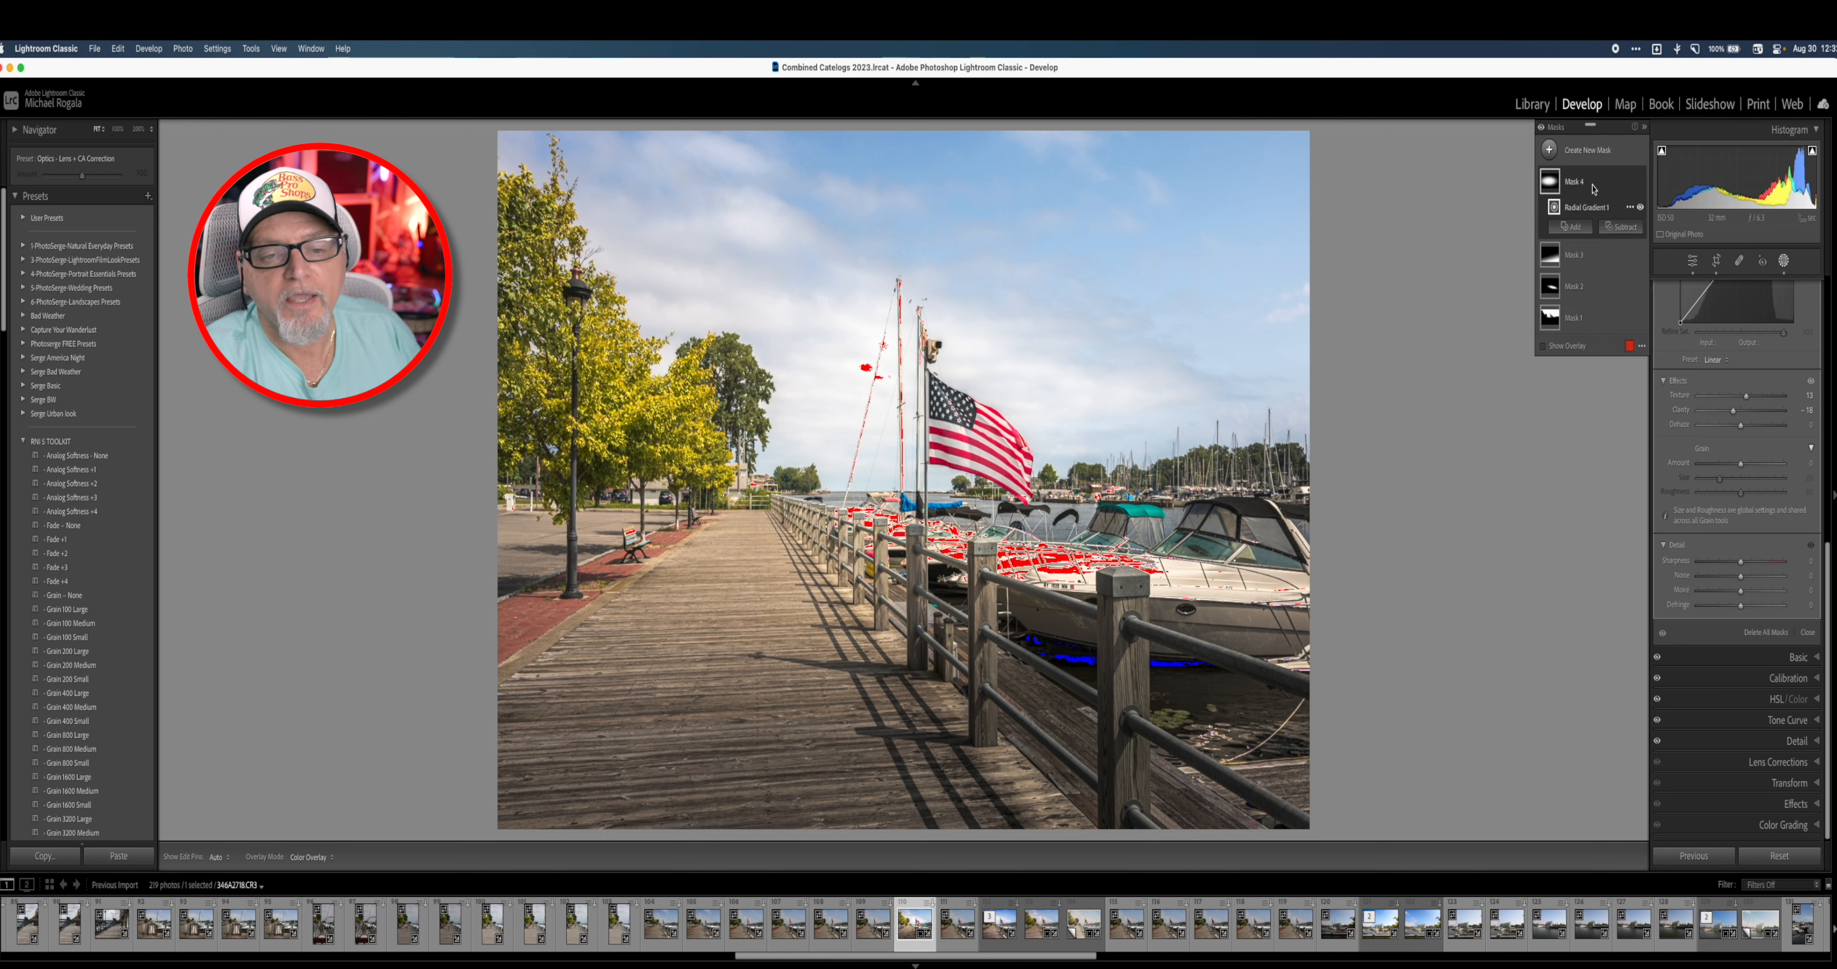
Step: Add another Radial Gradient mask covering most of the photo, center it on the scene near the flagpole, and widen it slightly
left_click(1549, 151)
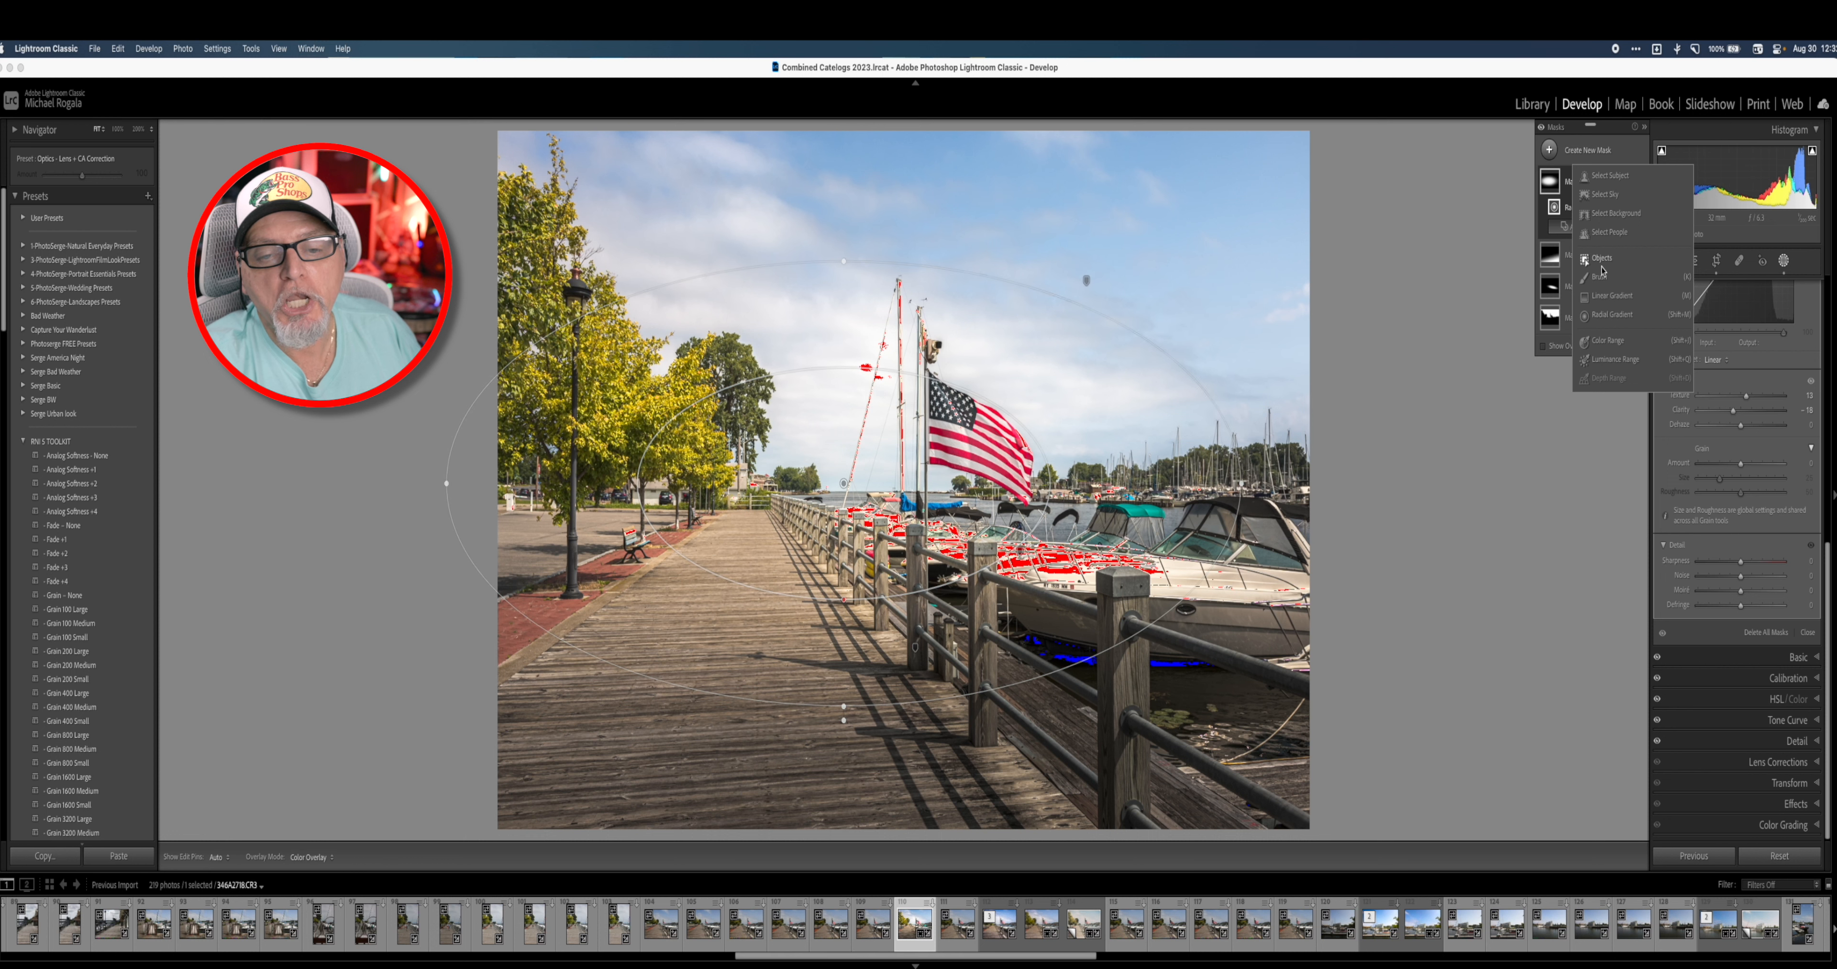
left_click(1606, 317)
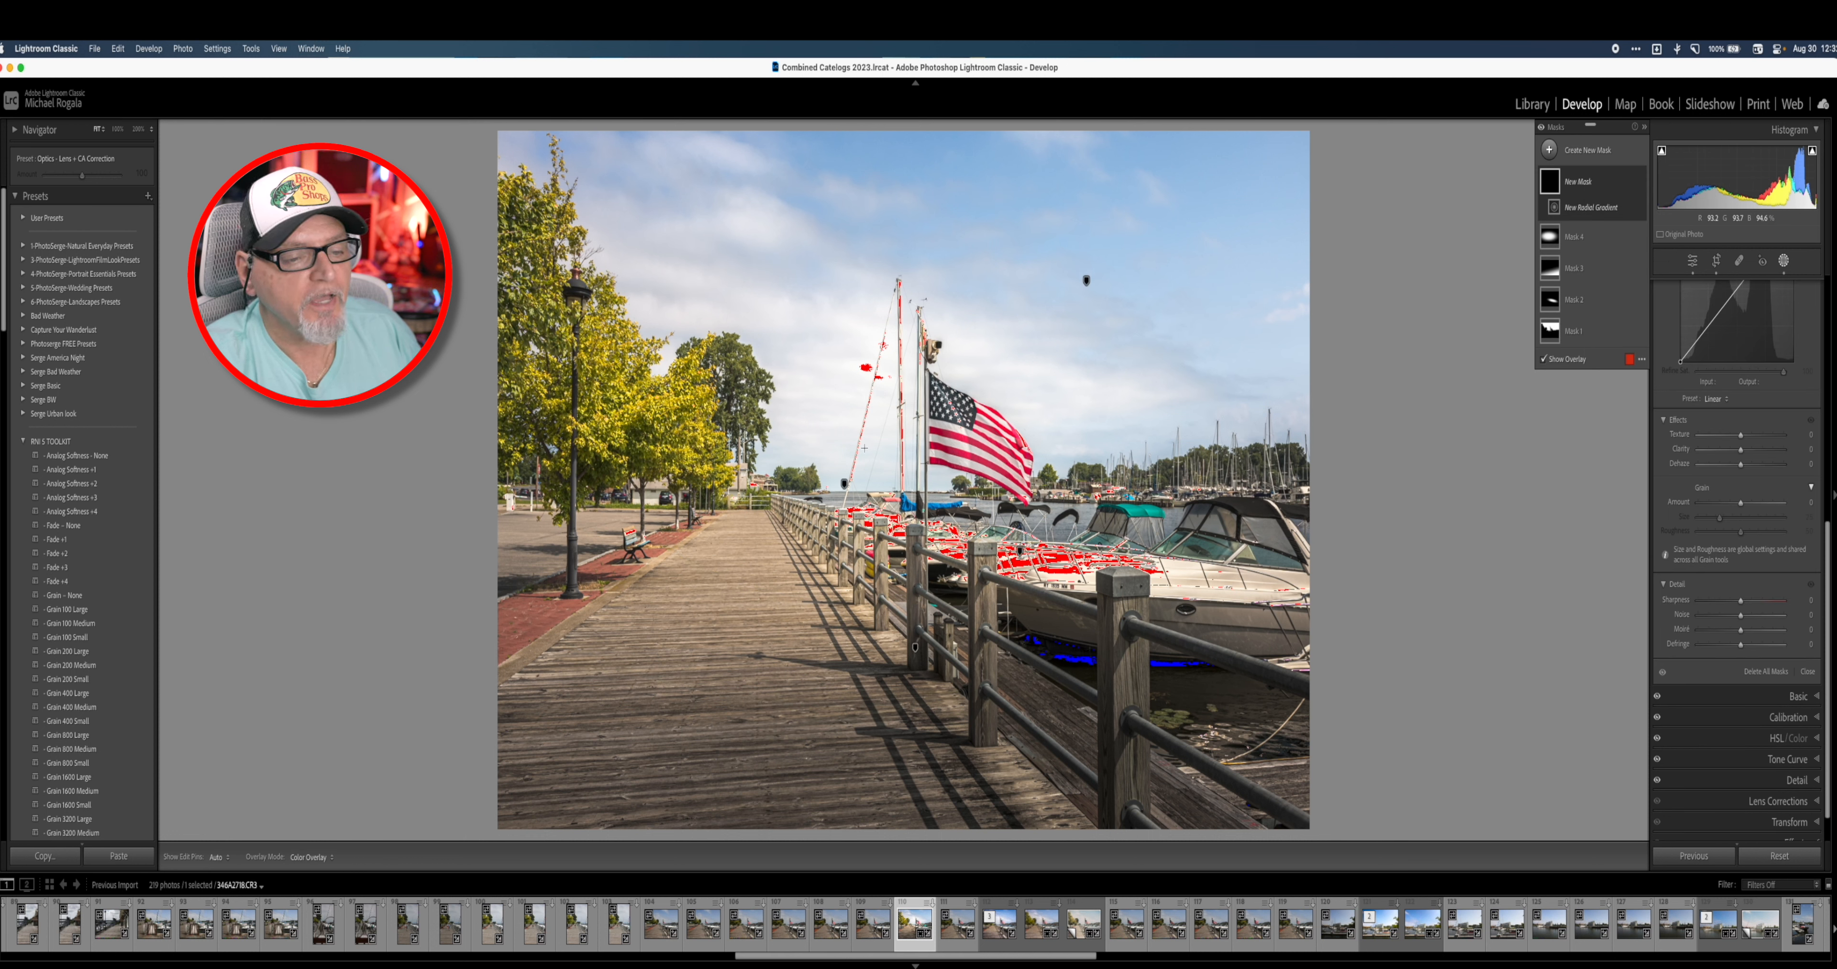
mouse_move(849, 448)
left_mouse_down()
mouse_move(1193, 718)
mouse_move(1232, 779)
left_mouse_up()
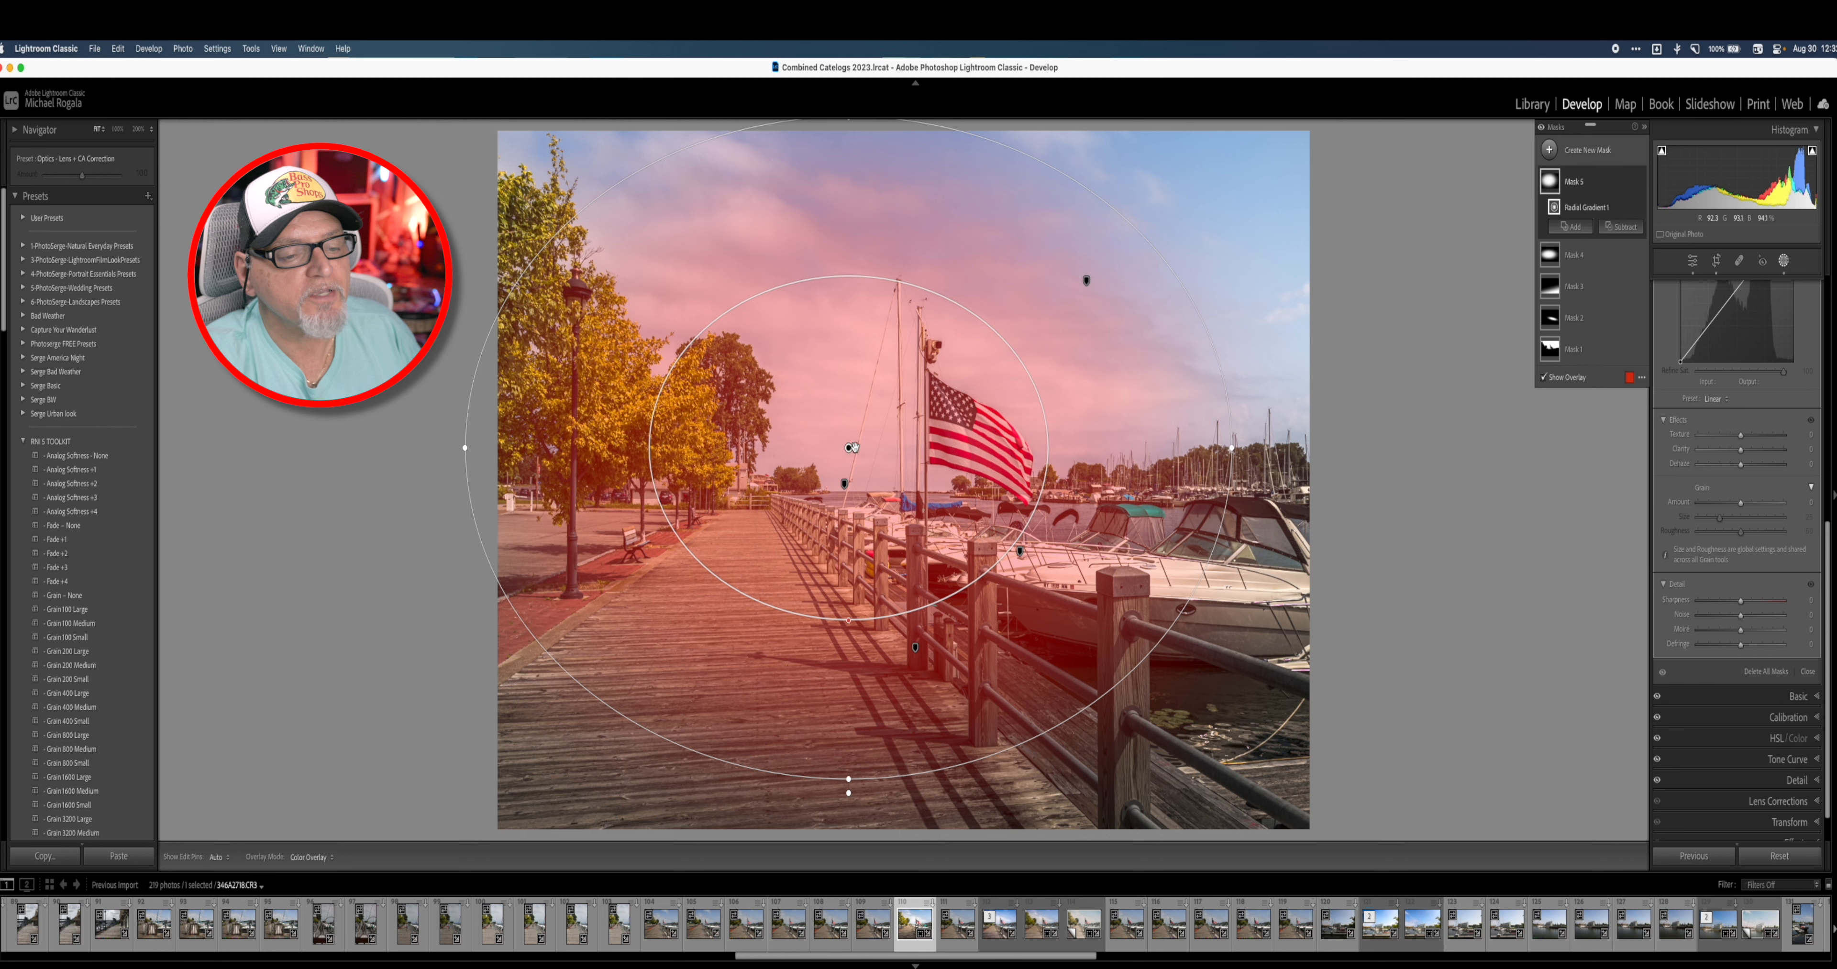
left_click_drag(852, 450, 899, 479)
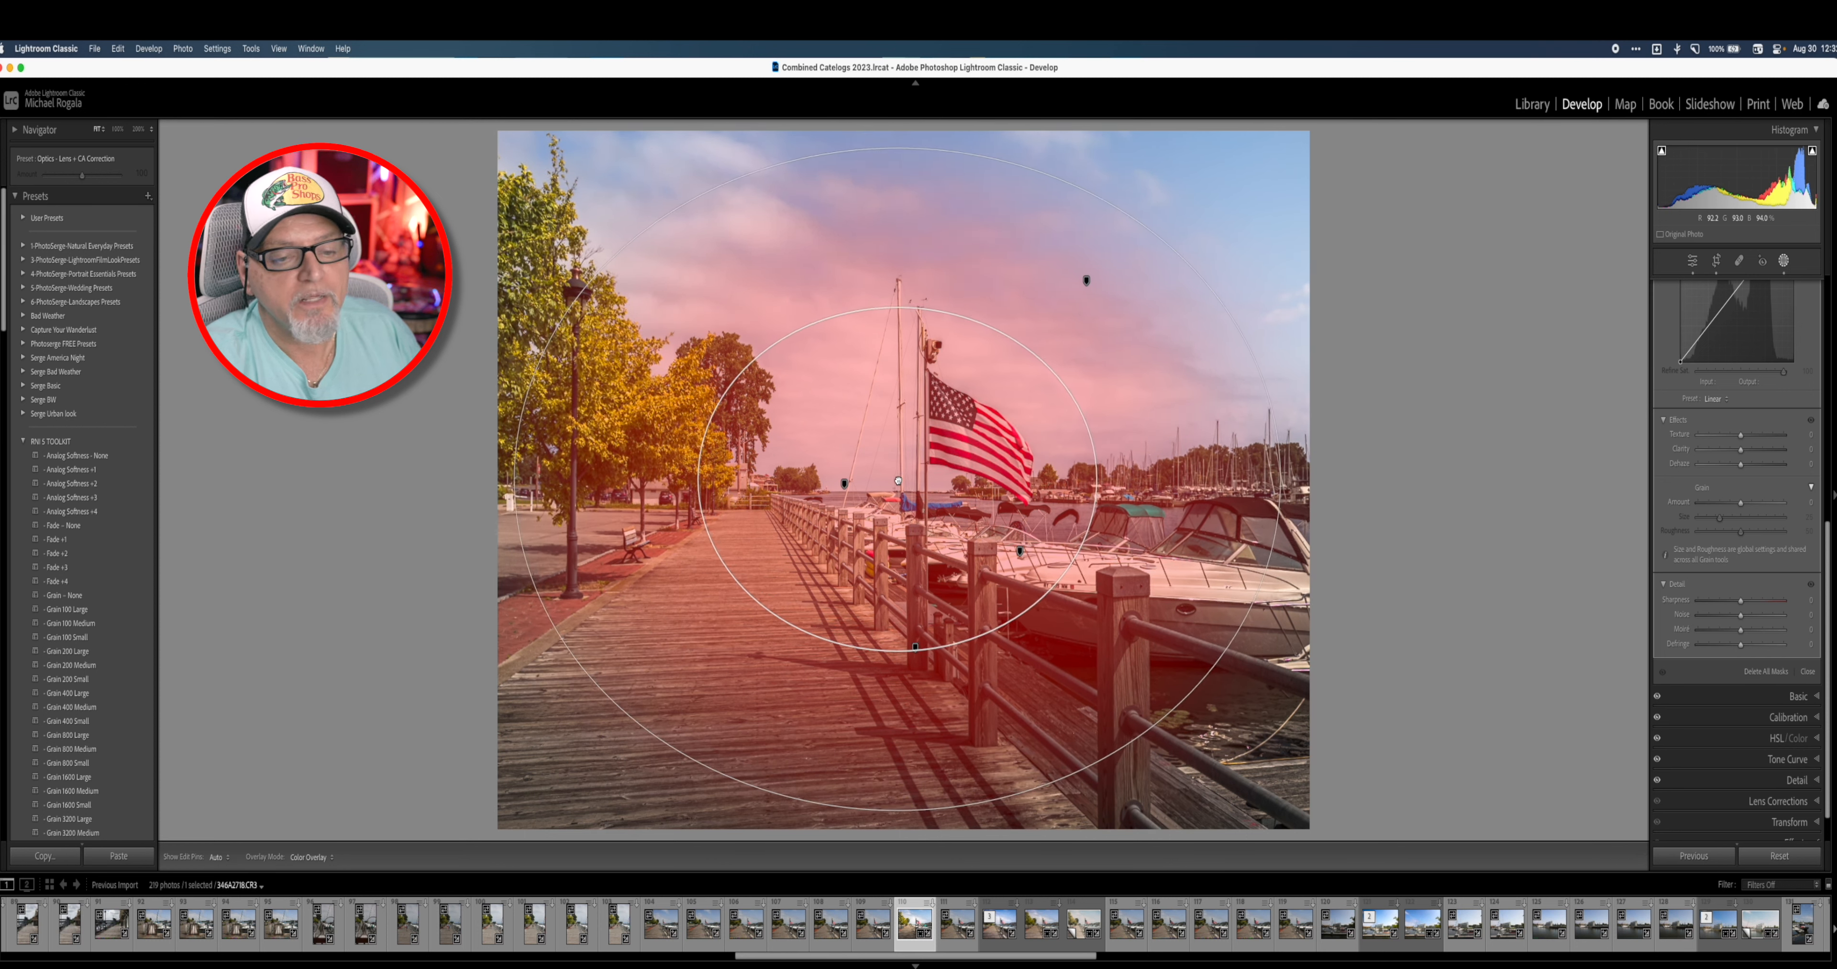
left_click_drag(898, 481, 903, 477)
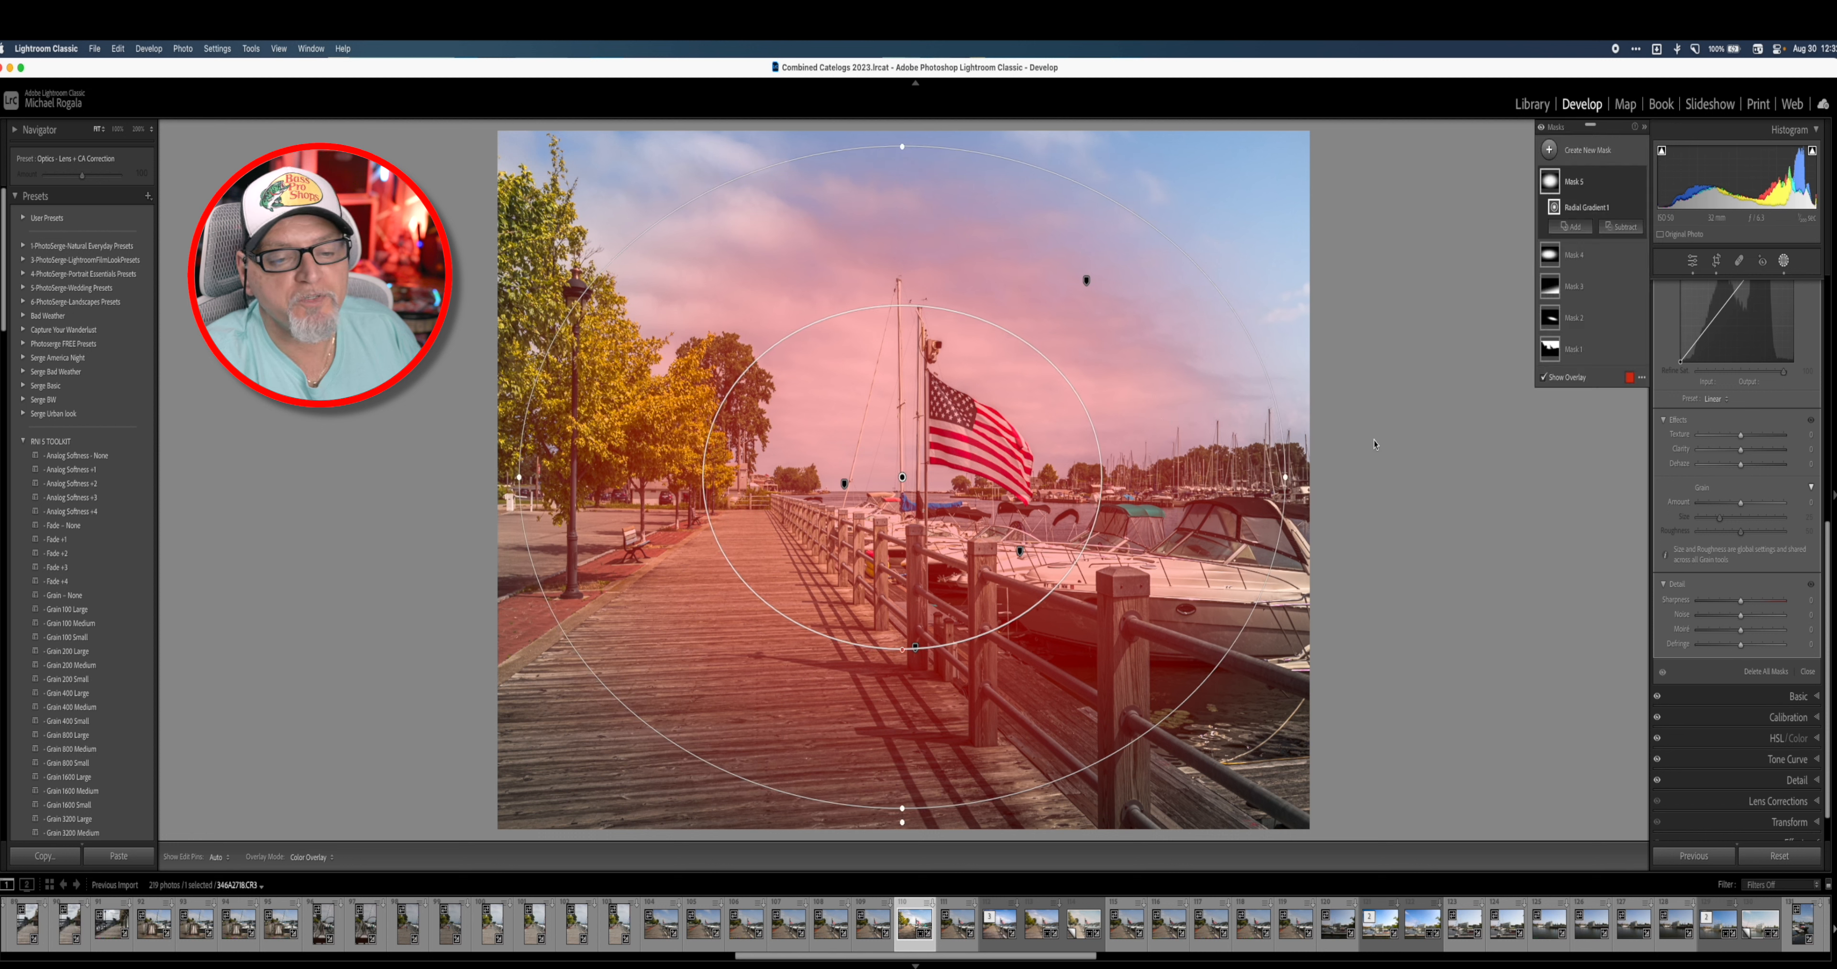
left_click_drag(1286, 478, 1298, 479)
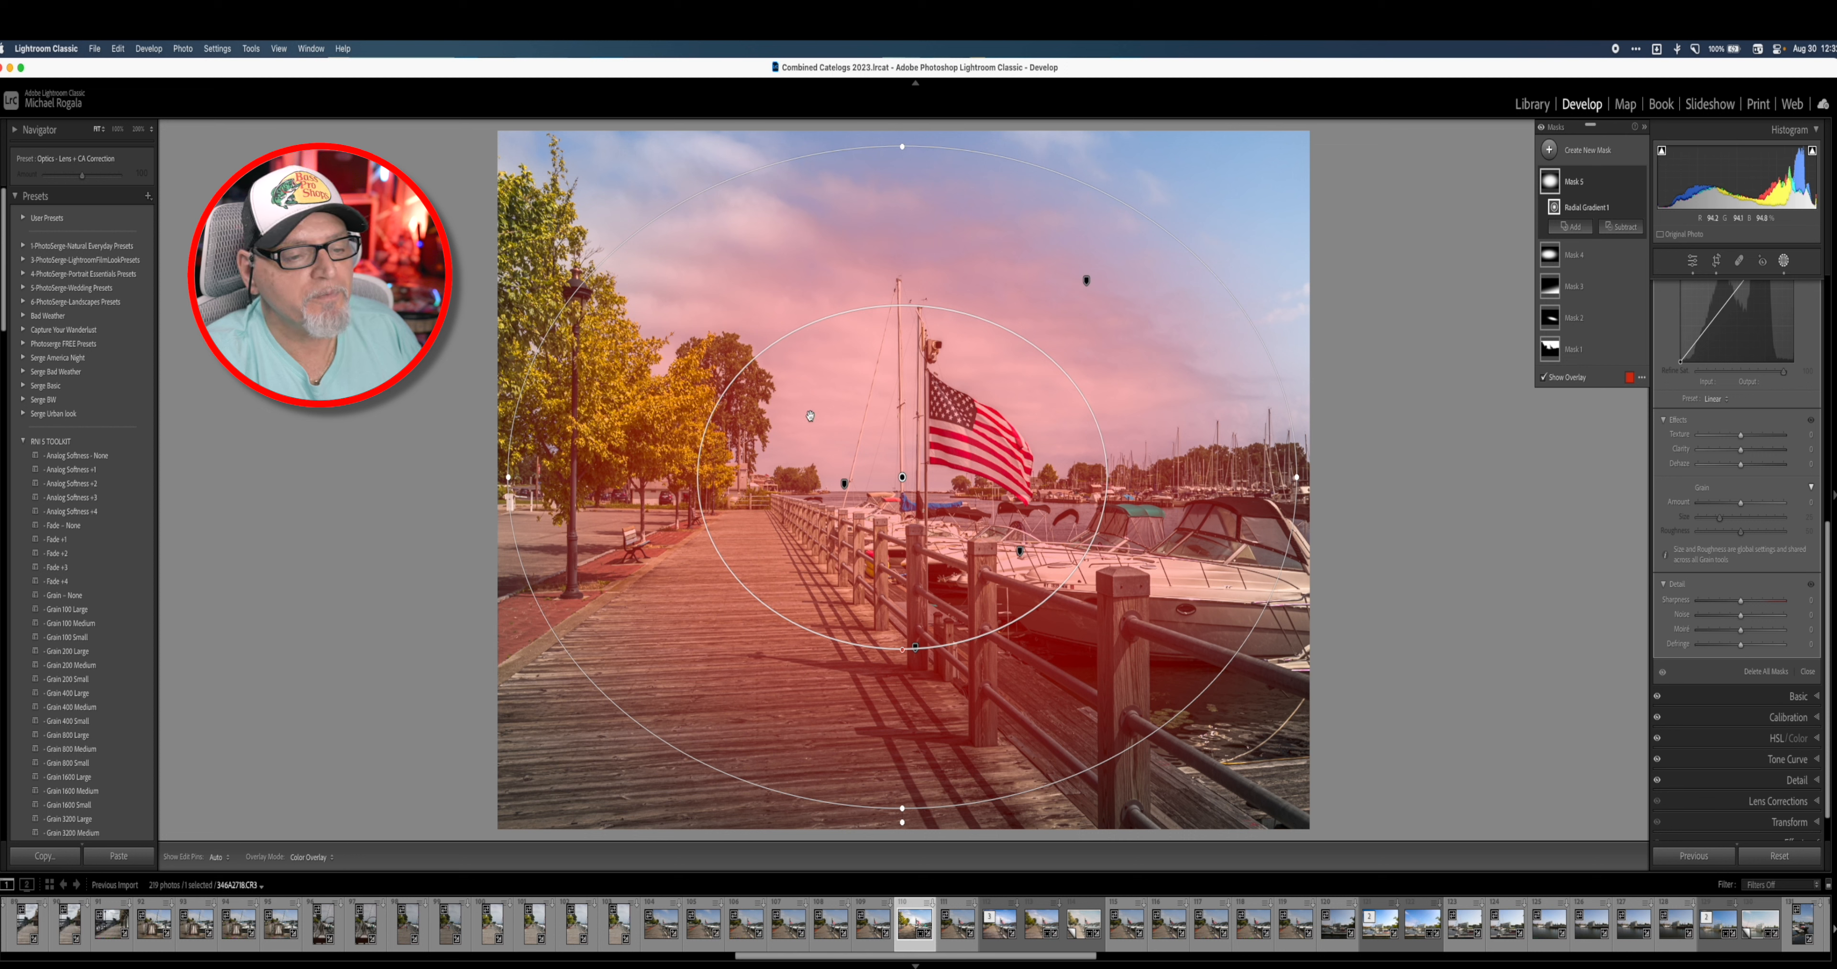
Step: Invert the large radial mask and moderately lower its Exposure to darken the photo's edges like a vignette
scroll(1741, 425, "up", 10)
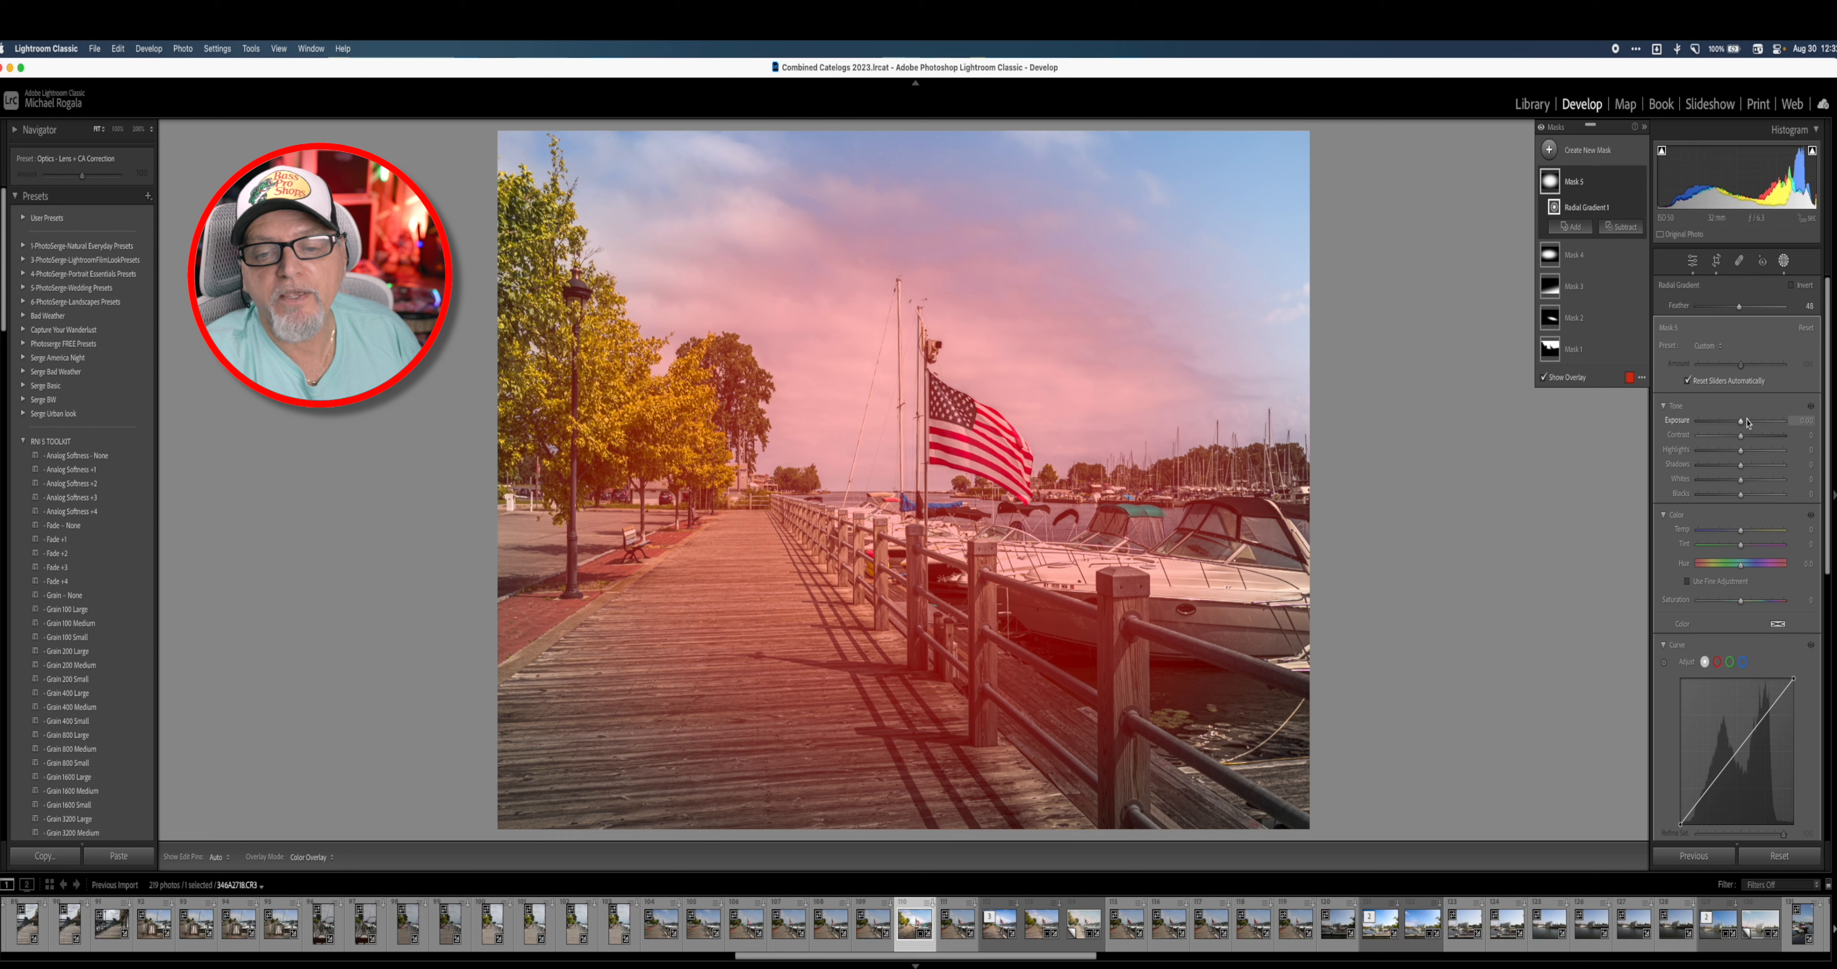
left_click(1794, 287)
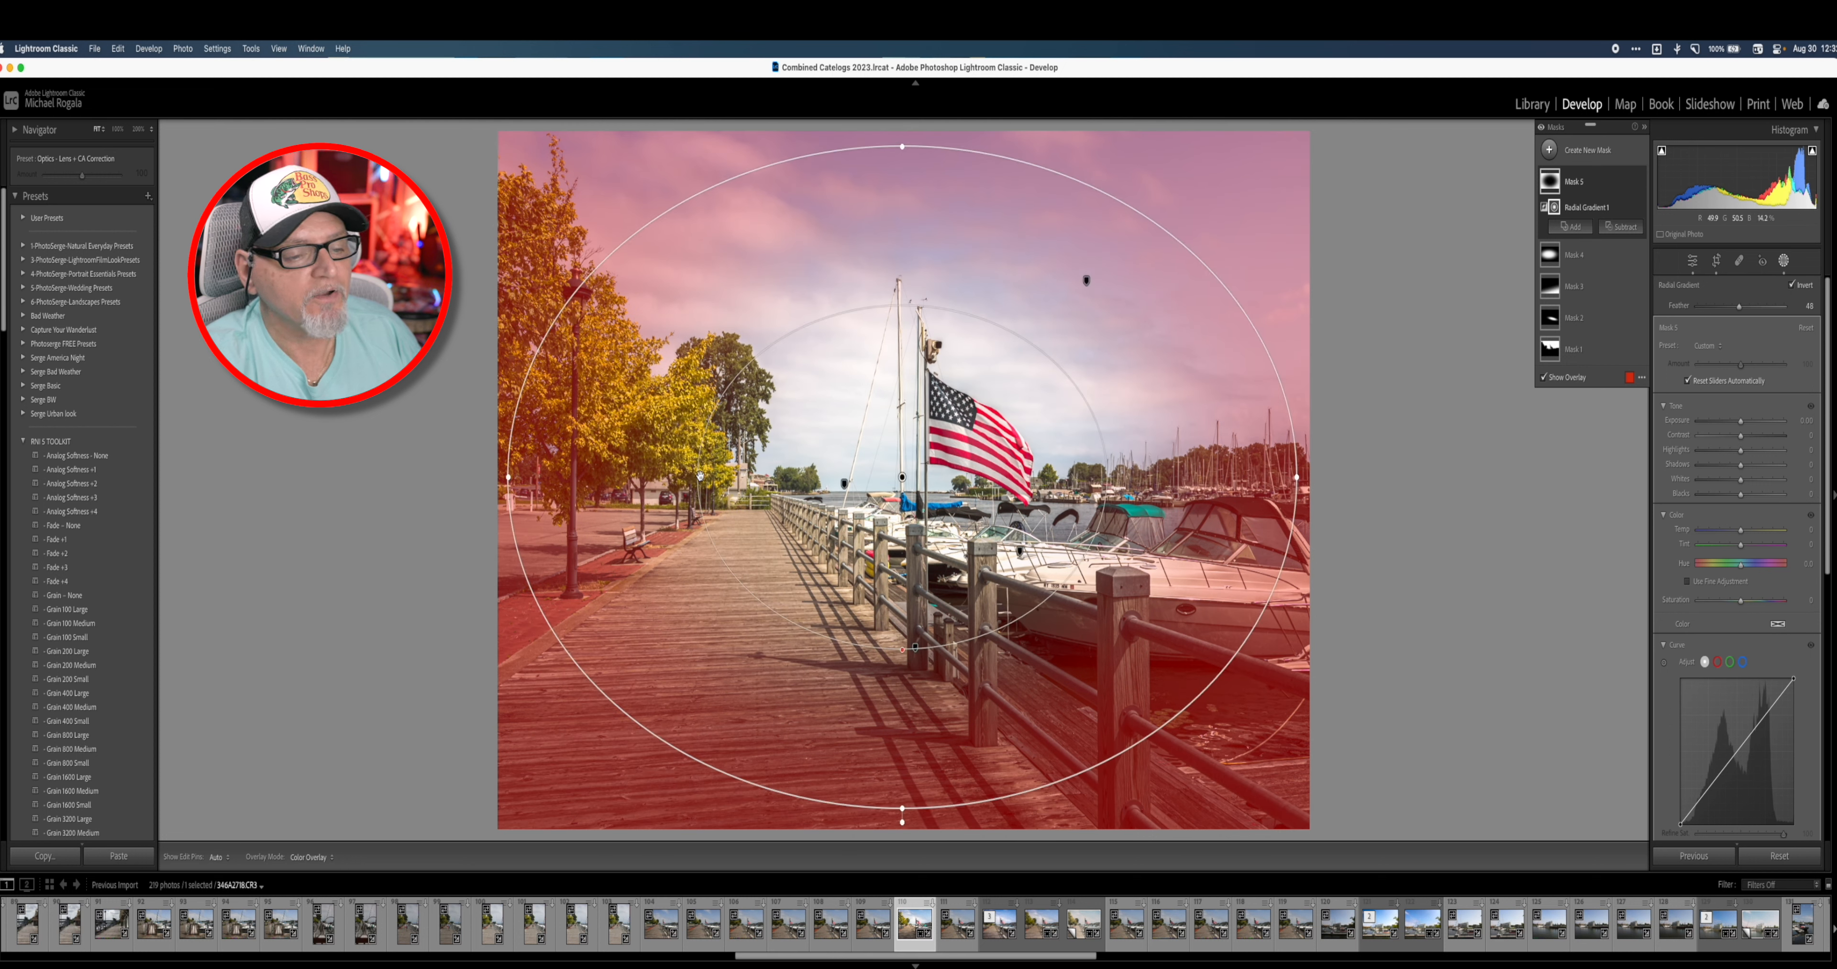
left_click_drag(1741, 421, 1738, 426)
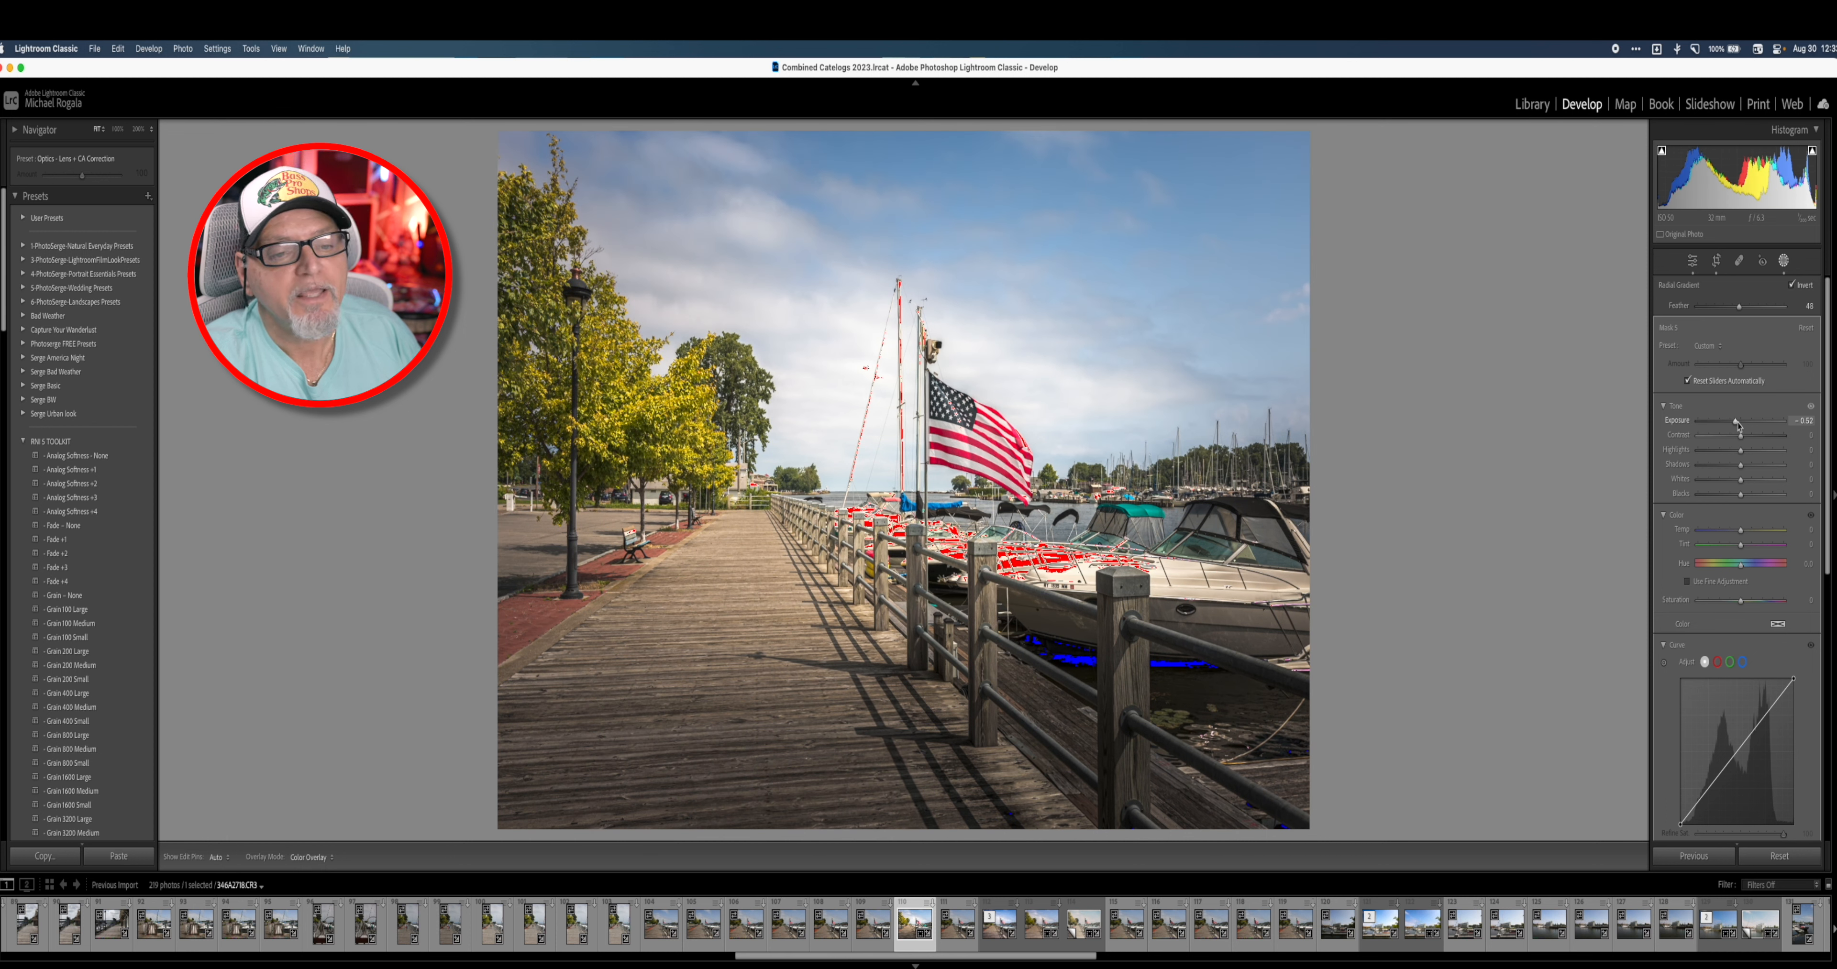
left_click_drag(1738, 425, 1741, 426)
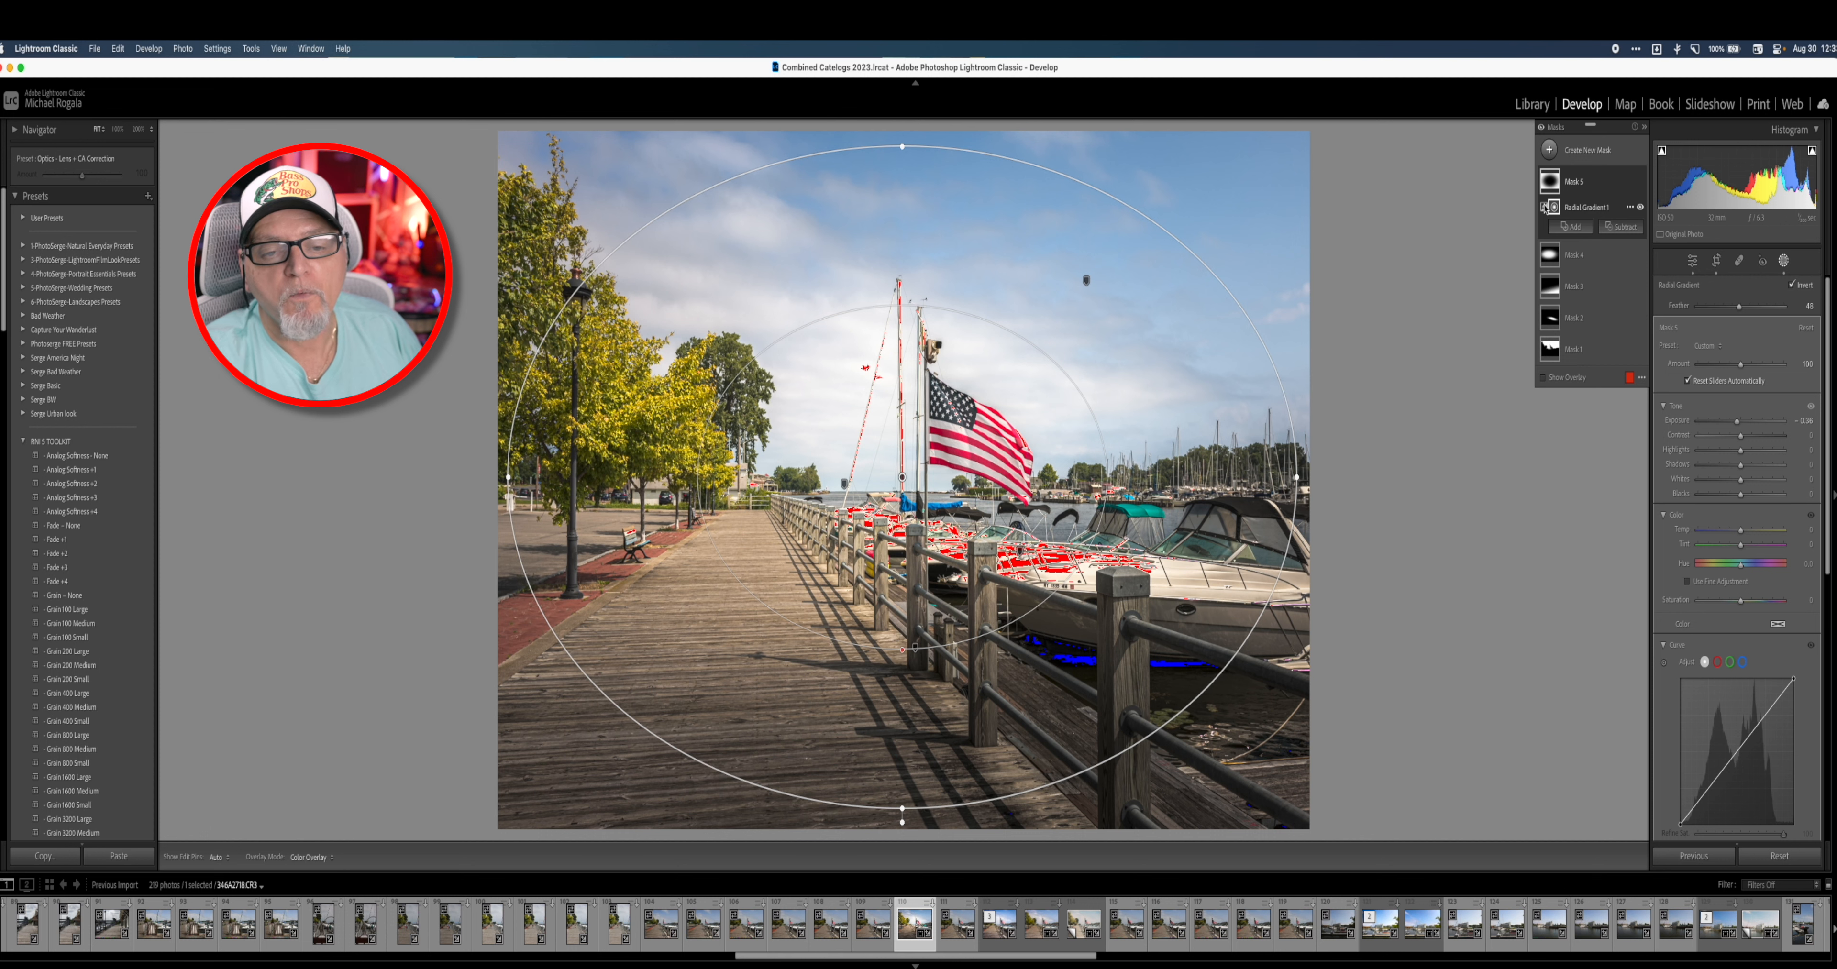
Step: Create a new Objects mask that selects the American flag
left_click(1550, 150)
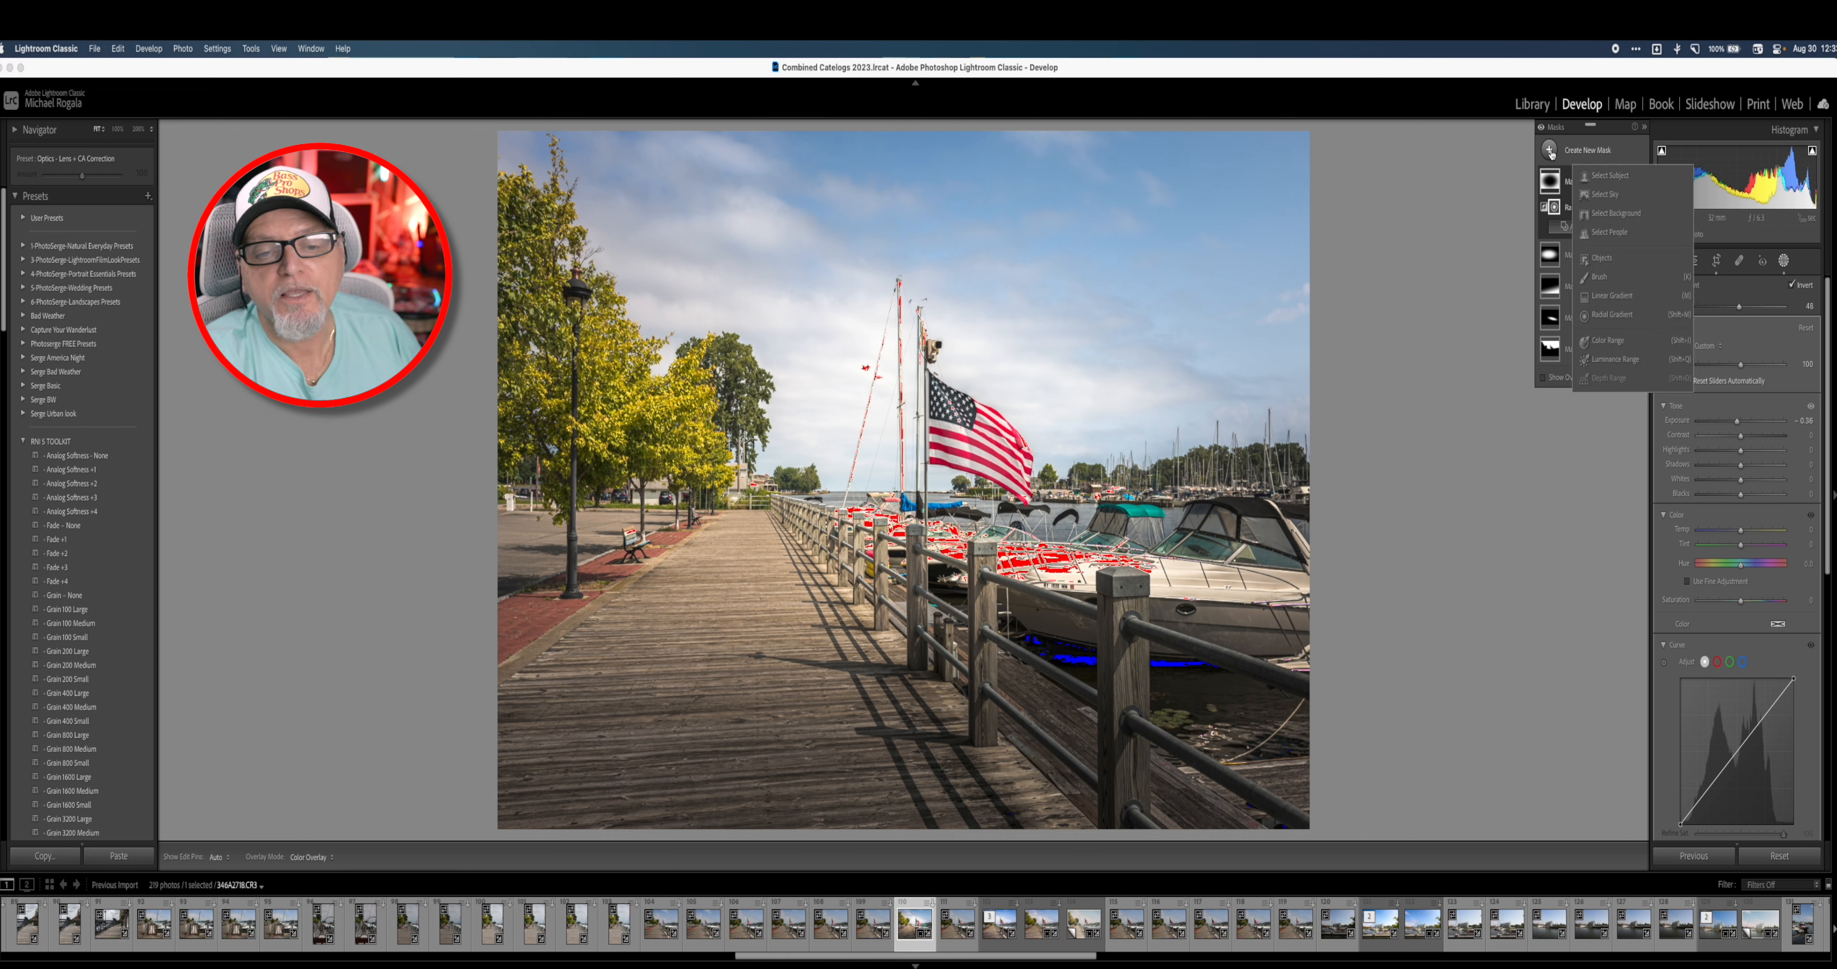
left_click(1606, 258)
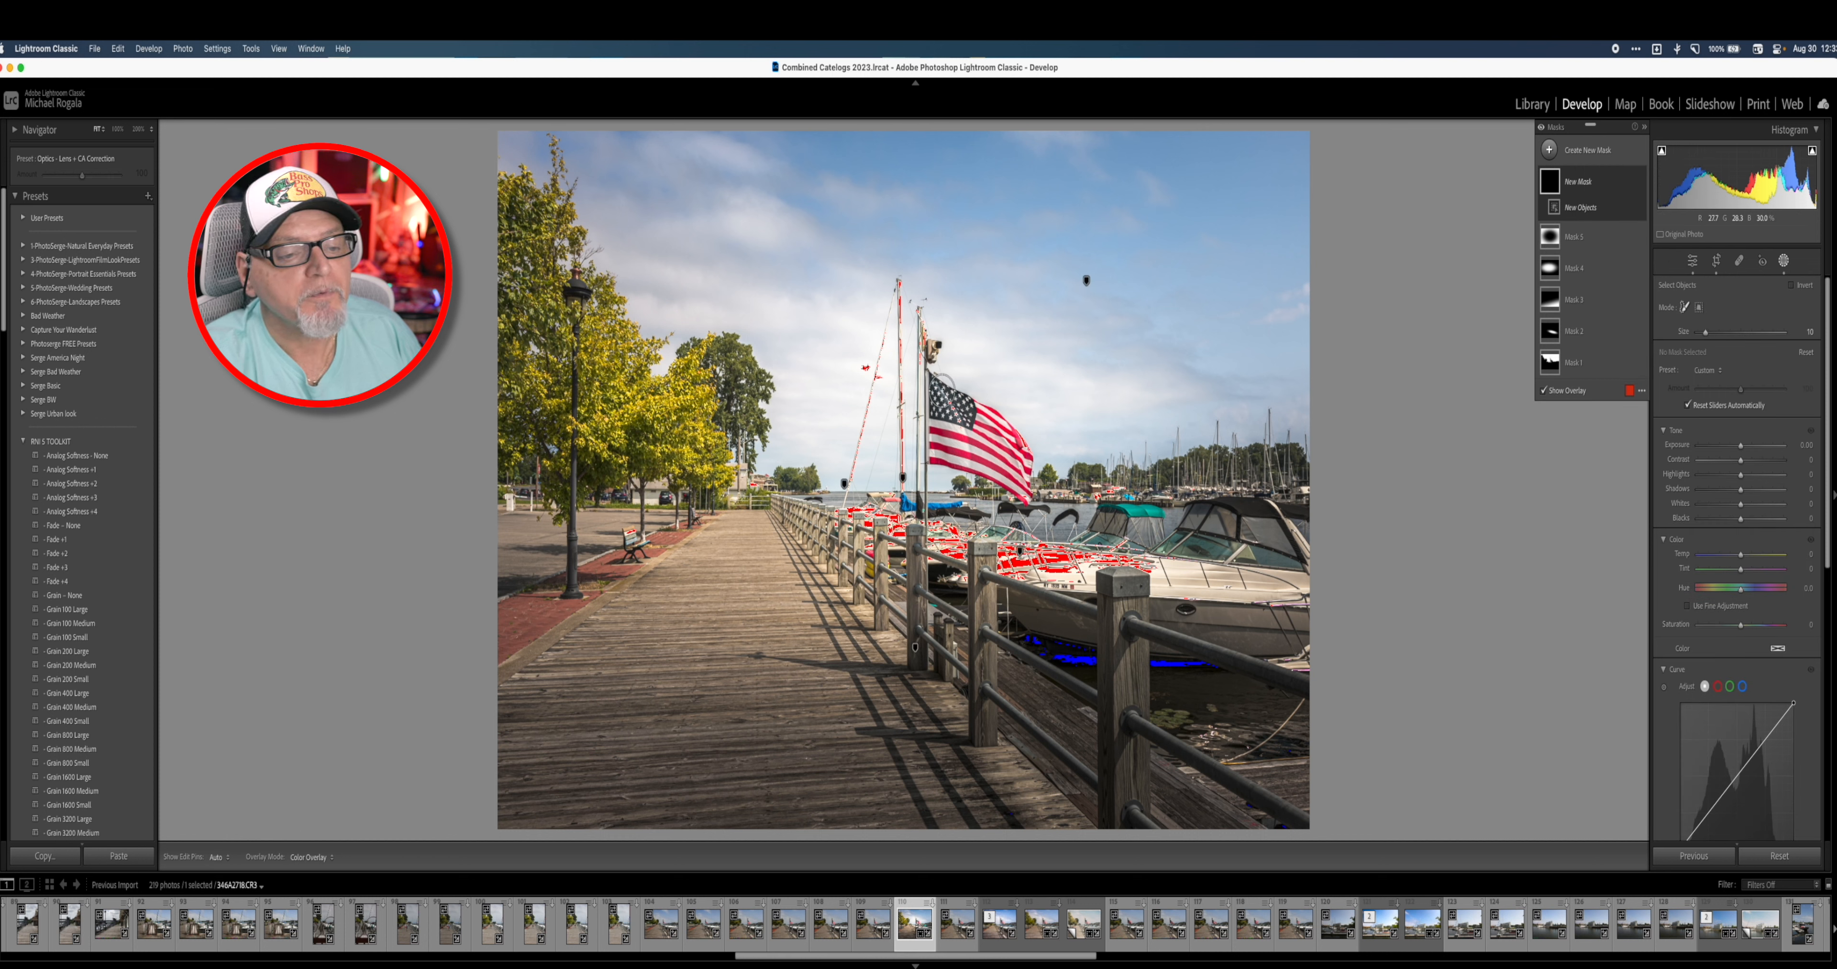
mouse_move(939, 379)
left_mouse_down()
mouse_move(927, 464)
mouse_move(974, 463)
mouse_move(1027, 502)
mouse_move(1005, 435)
mouse_move(946, 401)
left_mouse_up()
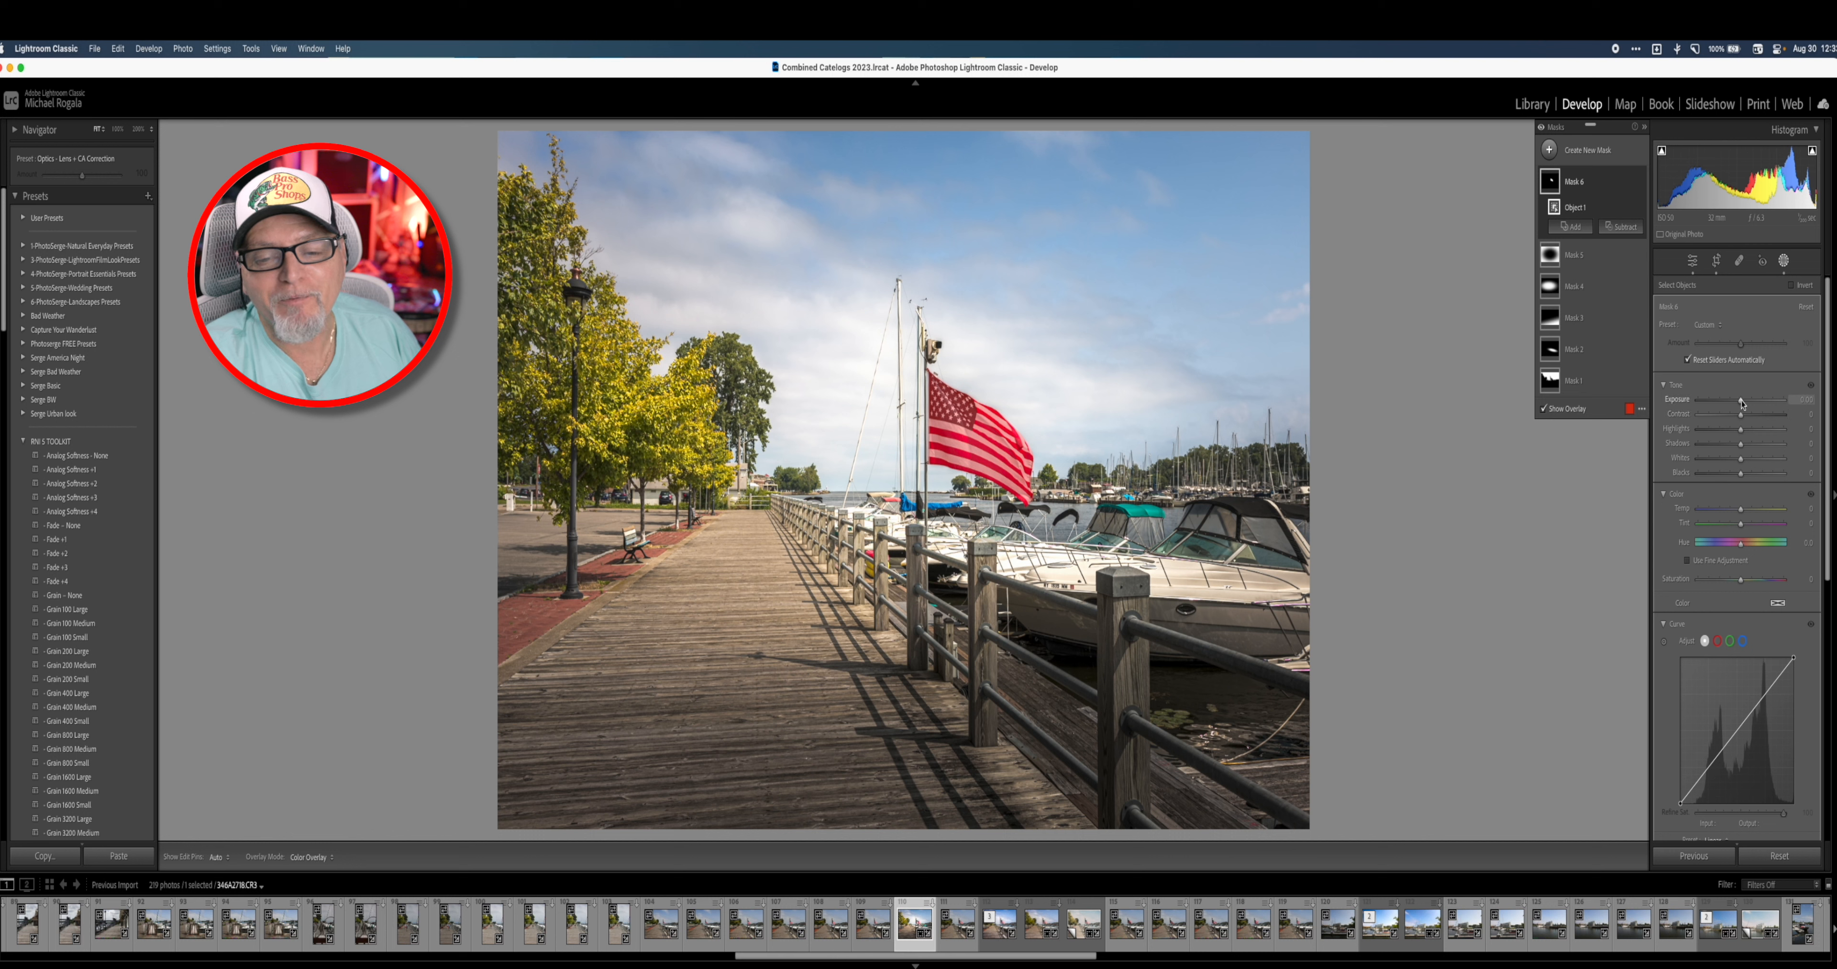
Step: Brighten the flag mask by raising Whites to about 14 and Exposure very slightly to about 0.07
left_click_drag(1742, 466, 1747, 467)
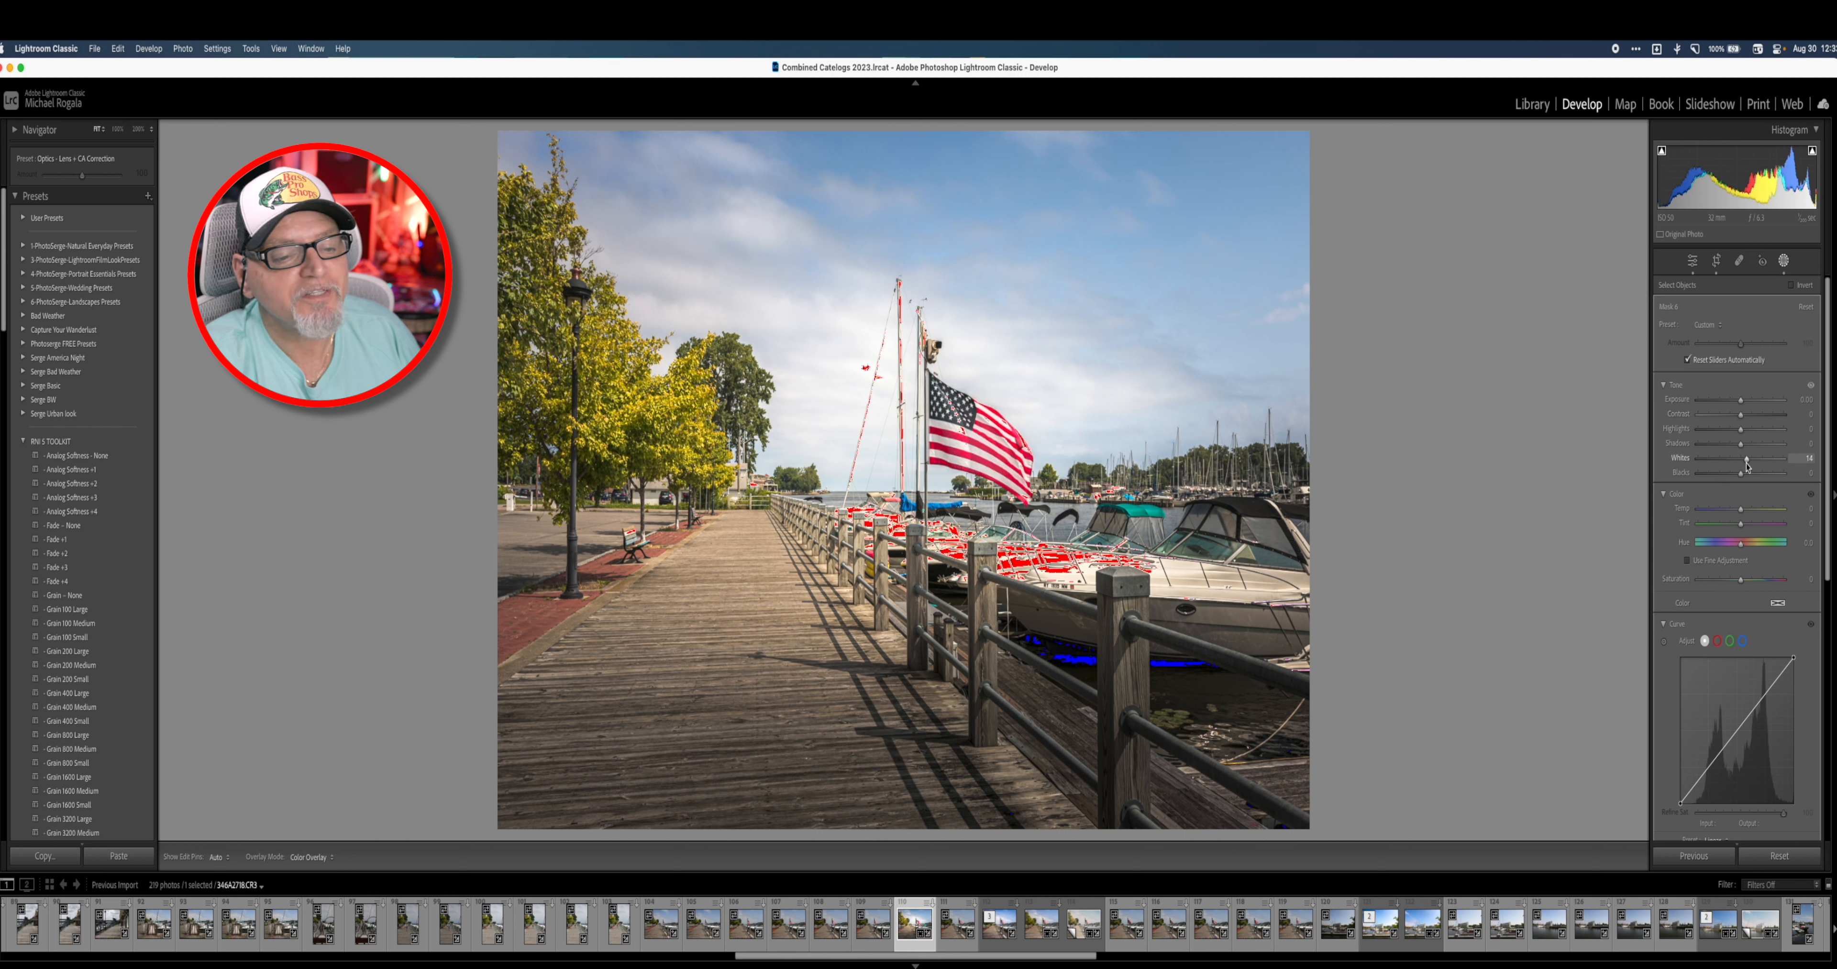
left_click_drag(1741, 404, 1742, 405)
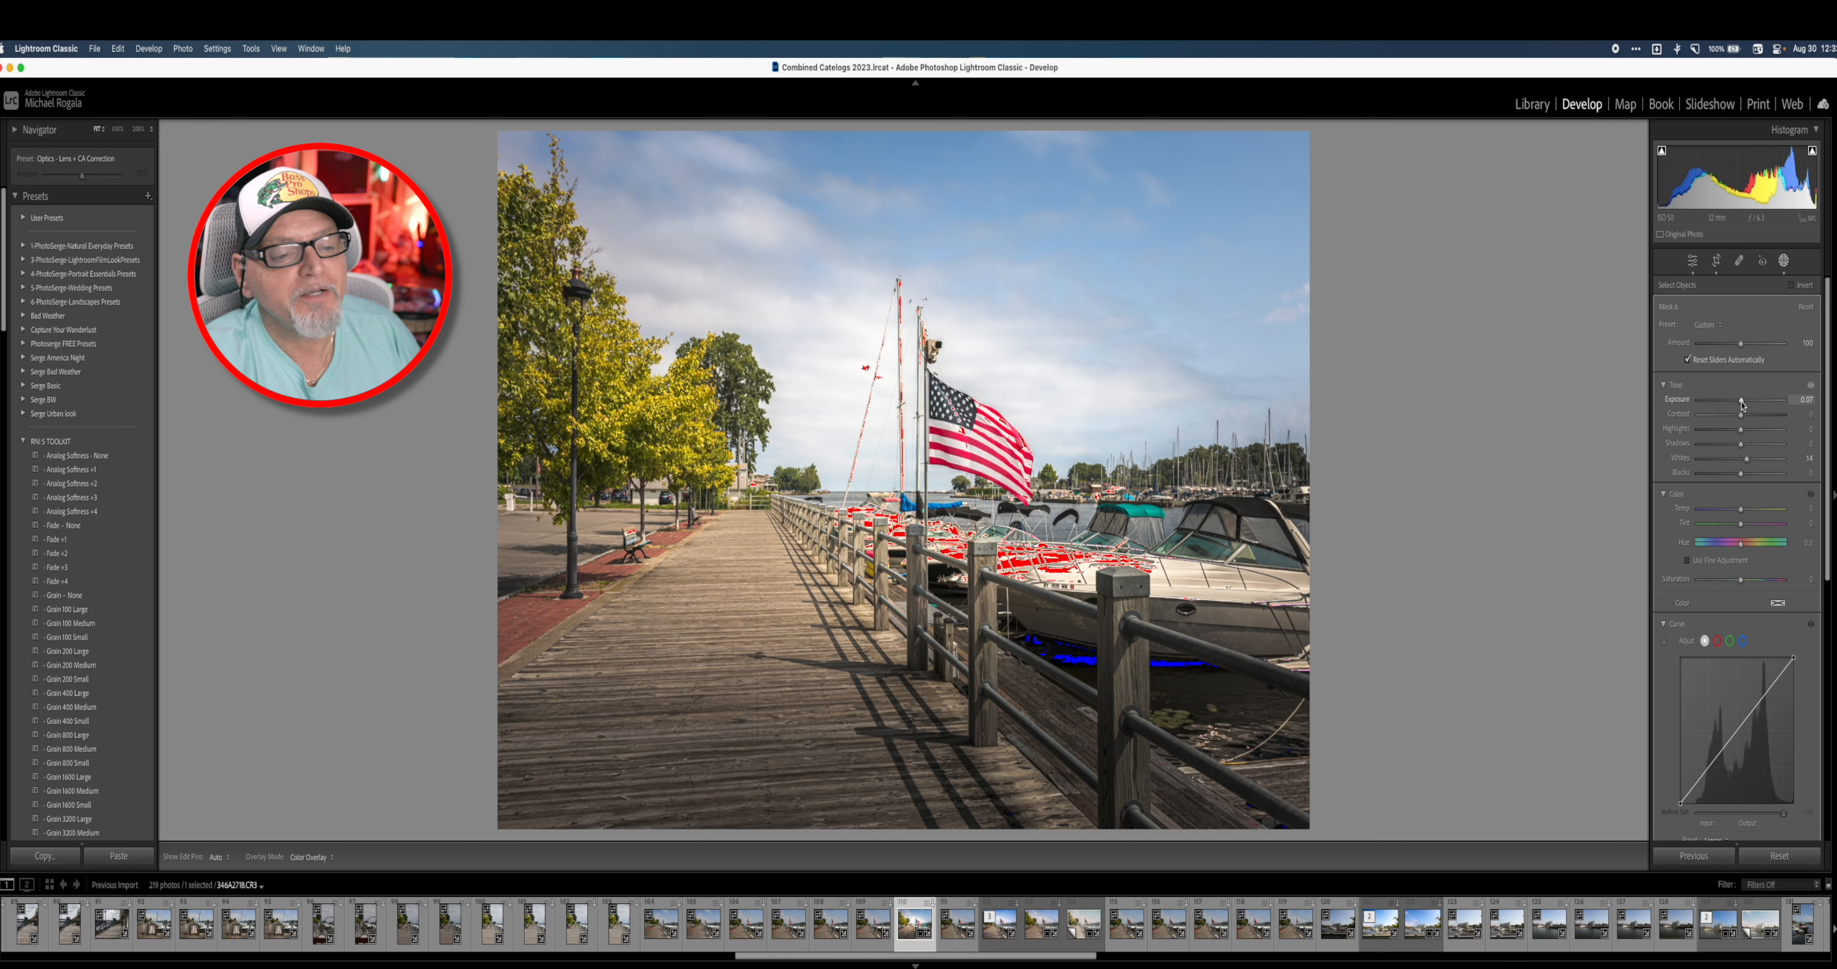
left_click_drag(1743, 405, 1743, 404)
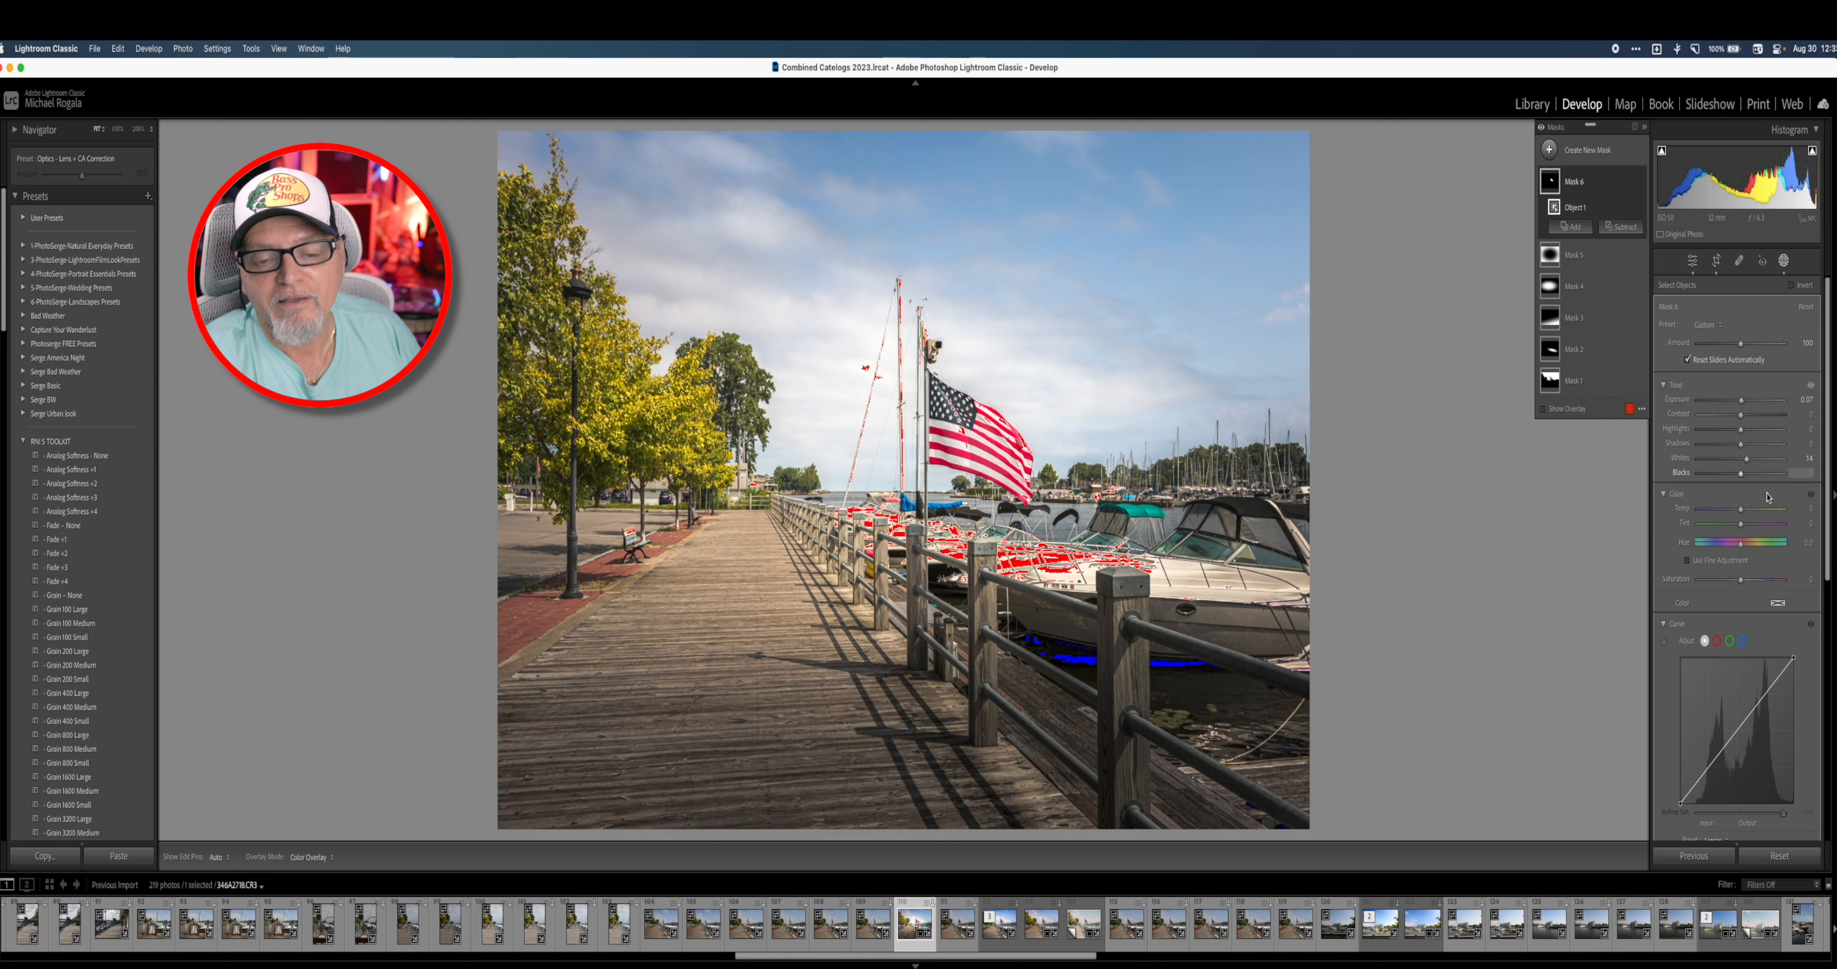
Step: Add moderate Clarity to the flag mask and close the masking tools
scroll(1754, 570, "down", 5)
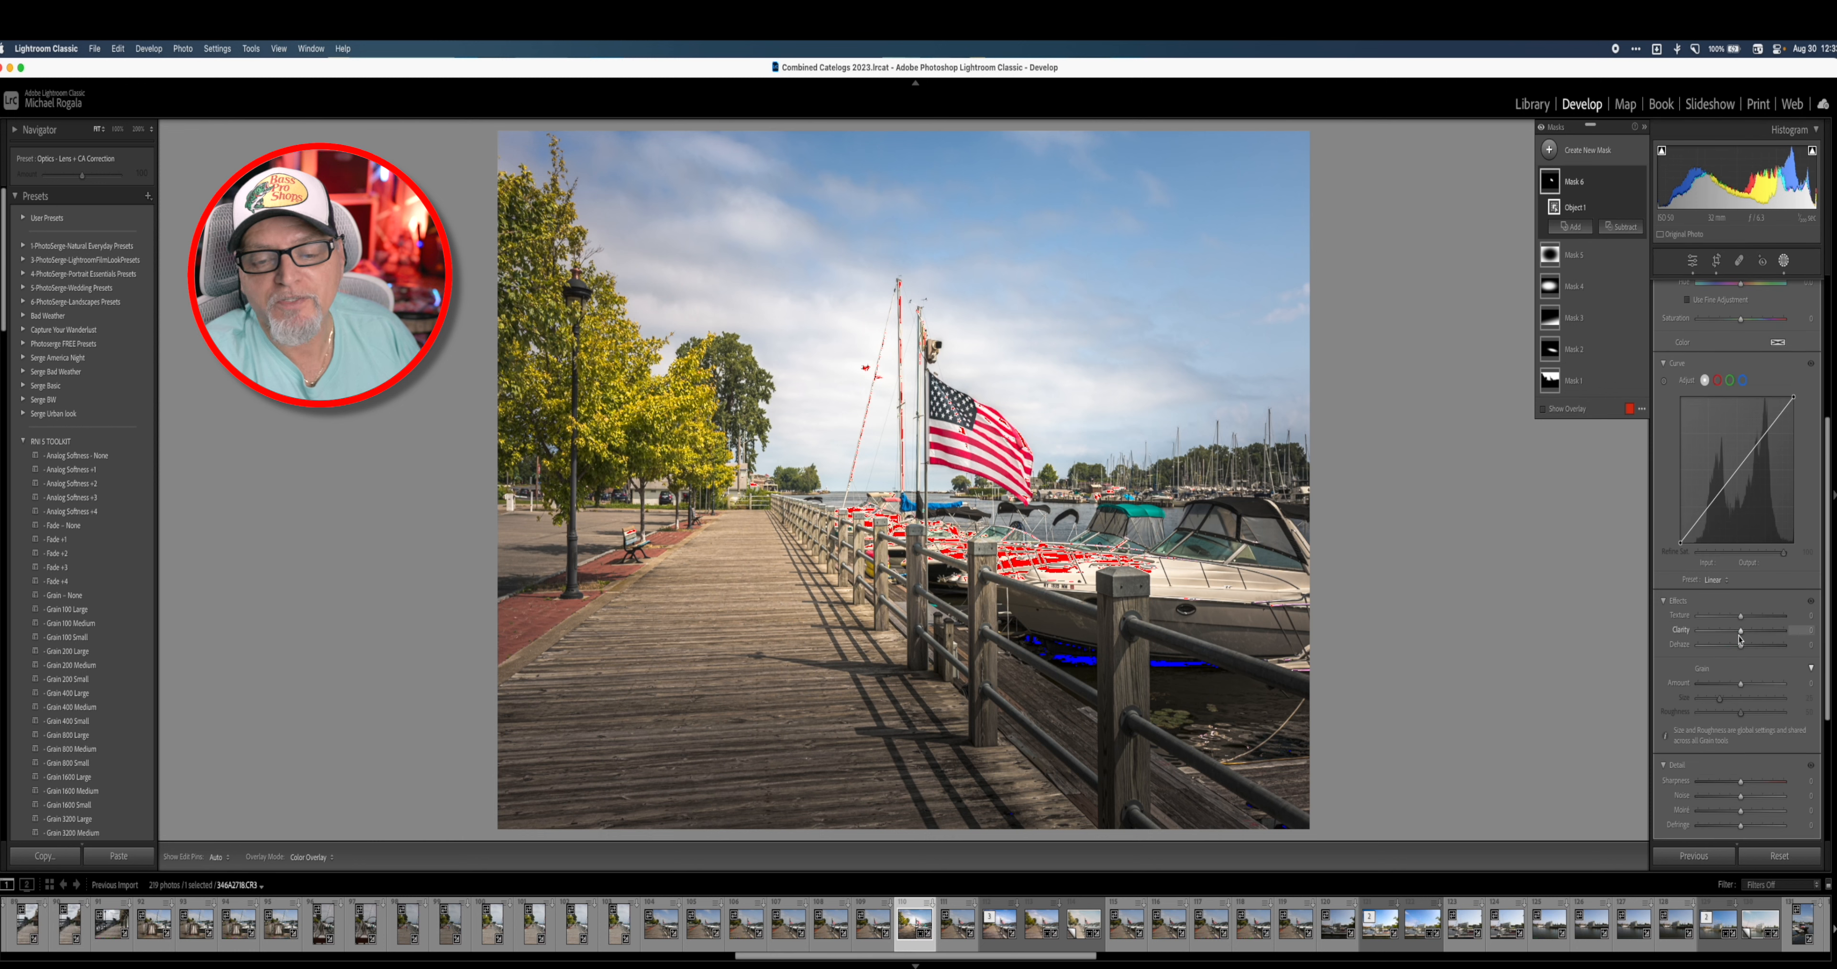
left_click_drag(1742, 631, 1756, 631)
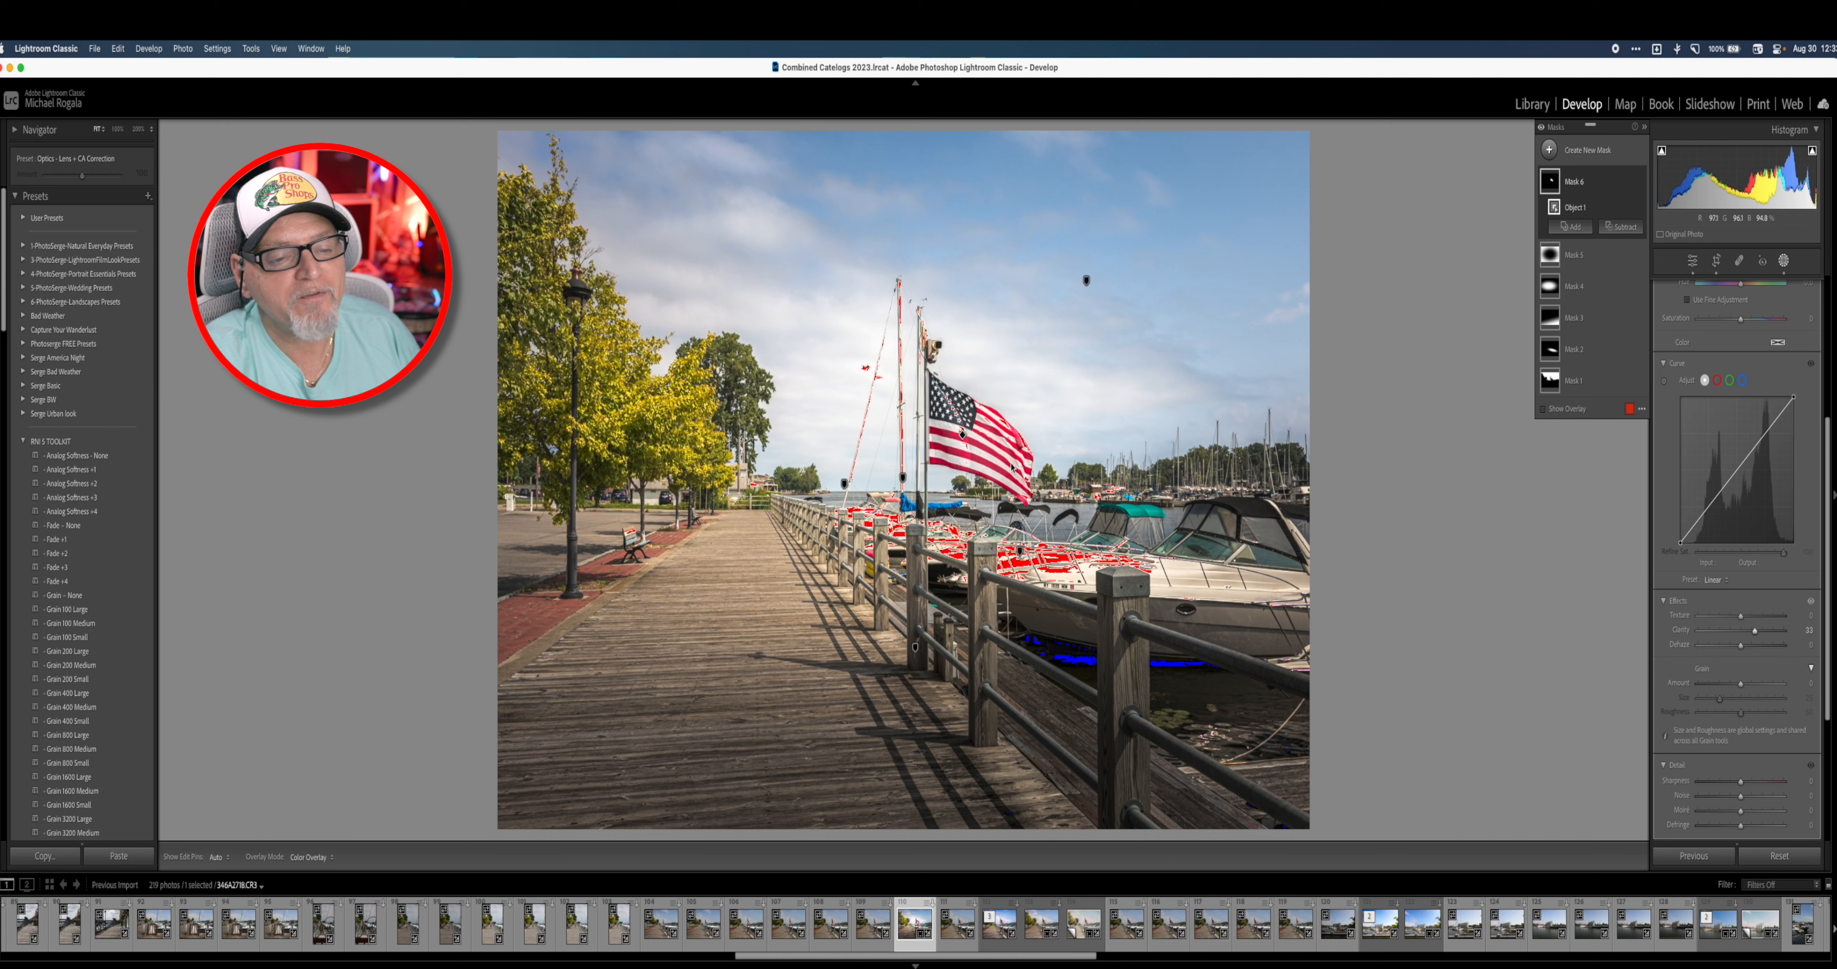
scroll(1738, 571, "down", 5)
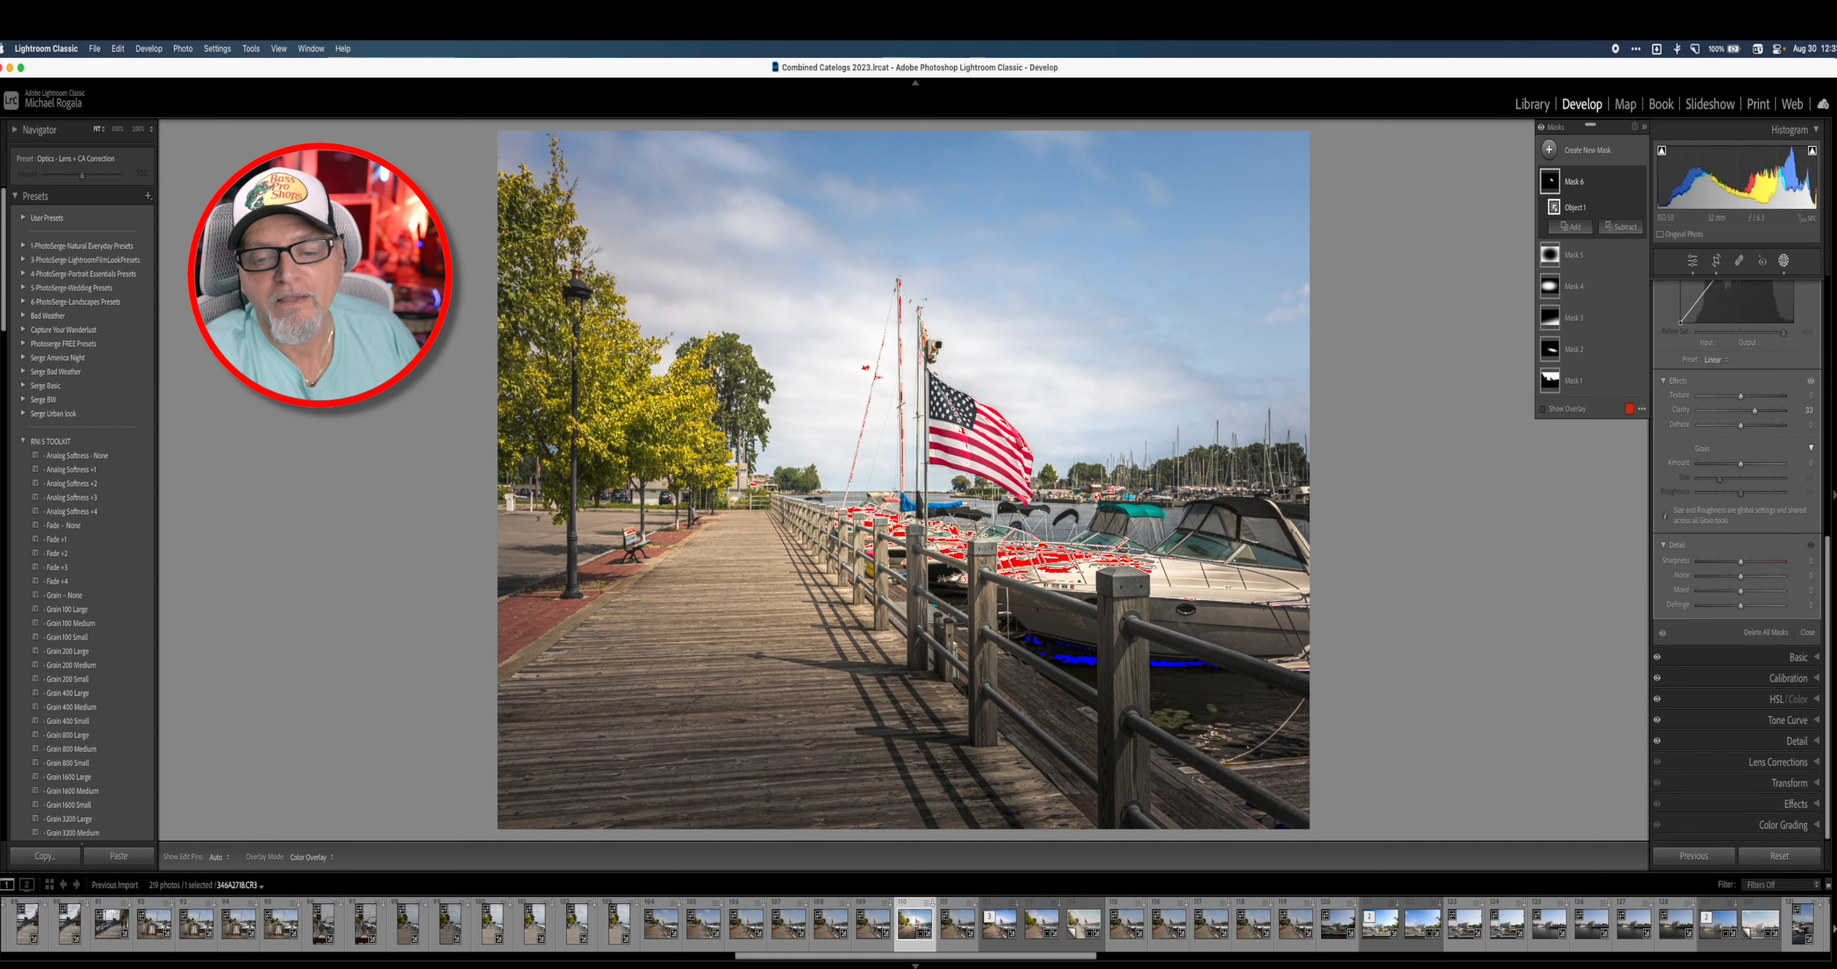
left_click(1807, 632)
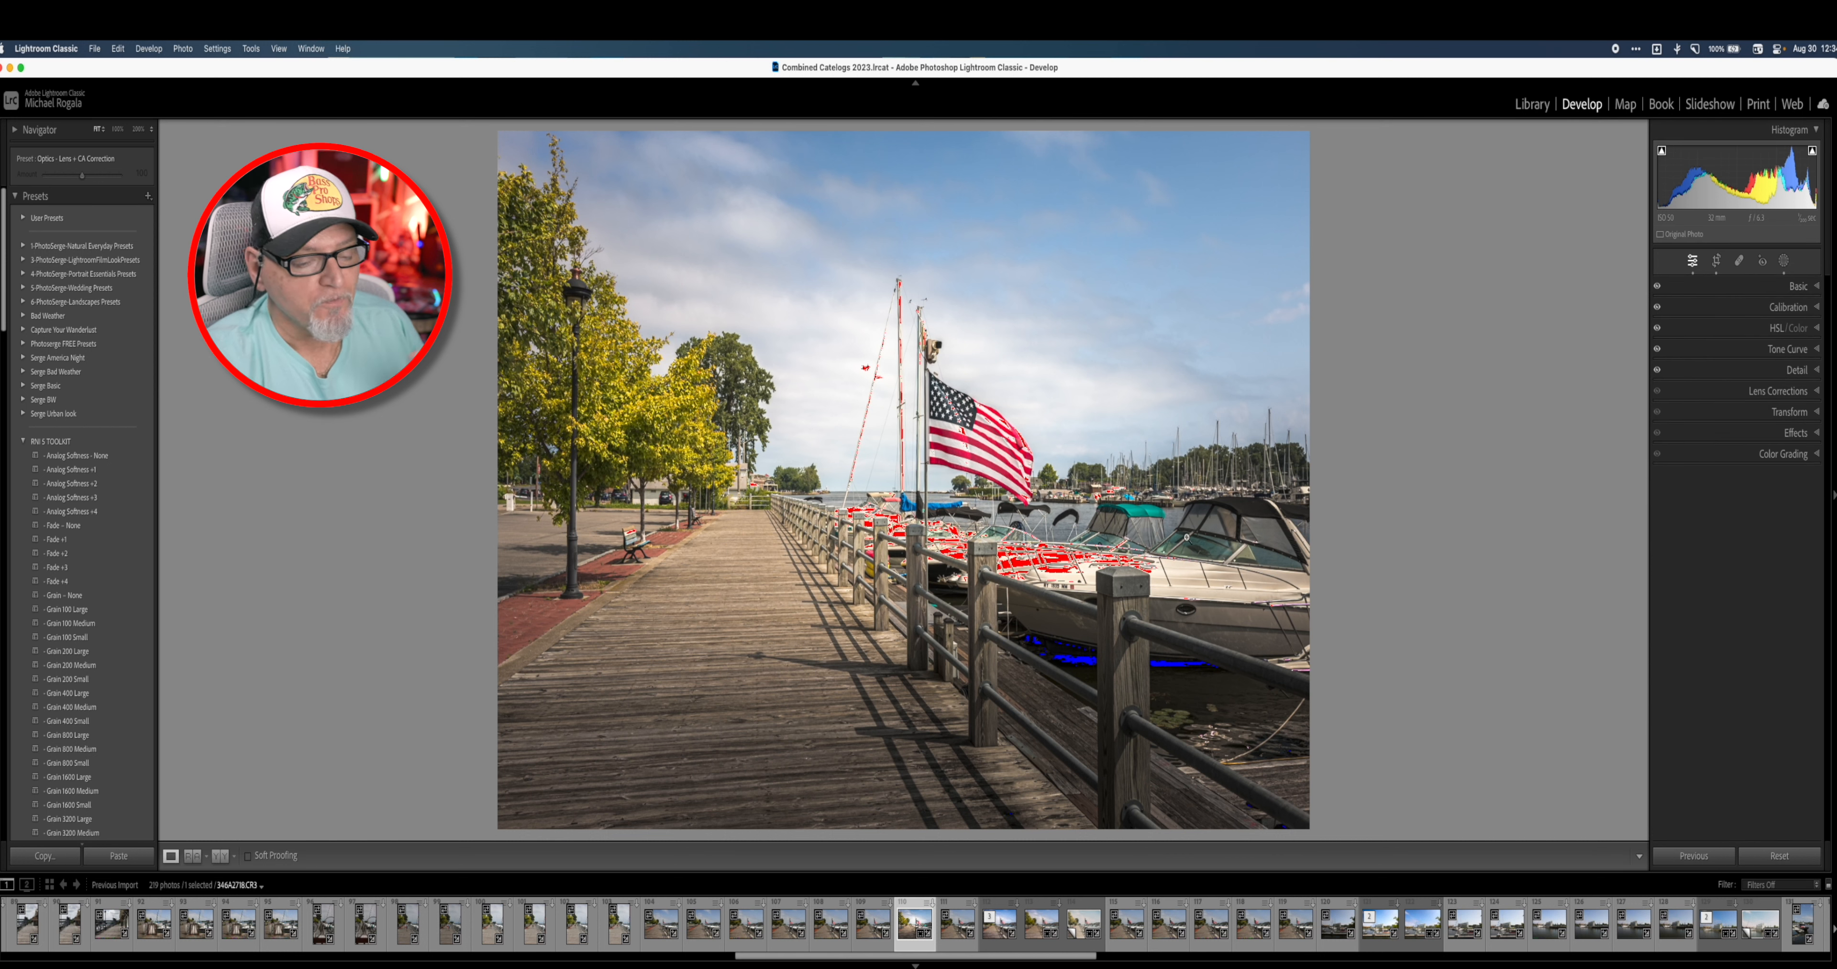
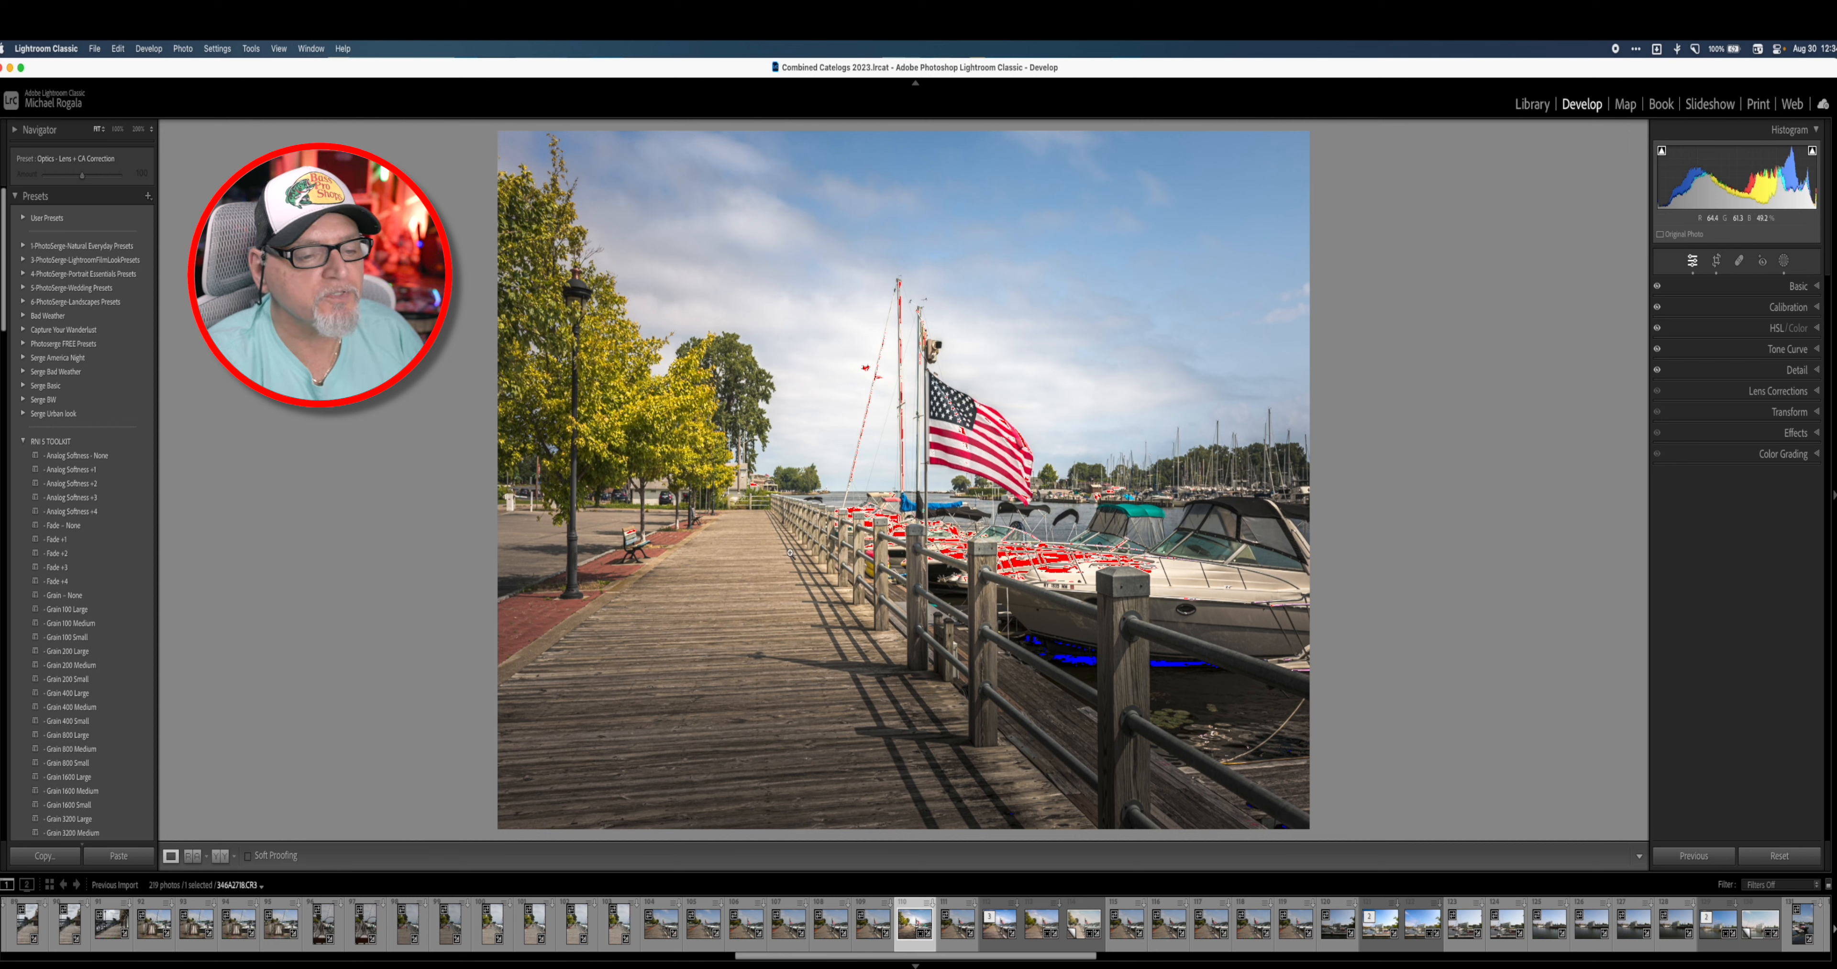
Step: Open a copy of the photo with Lightroom adjustments in Luminar Neo and show its editing tools
right_click(840, 399)
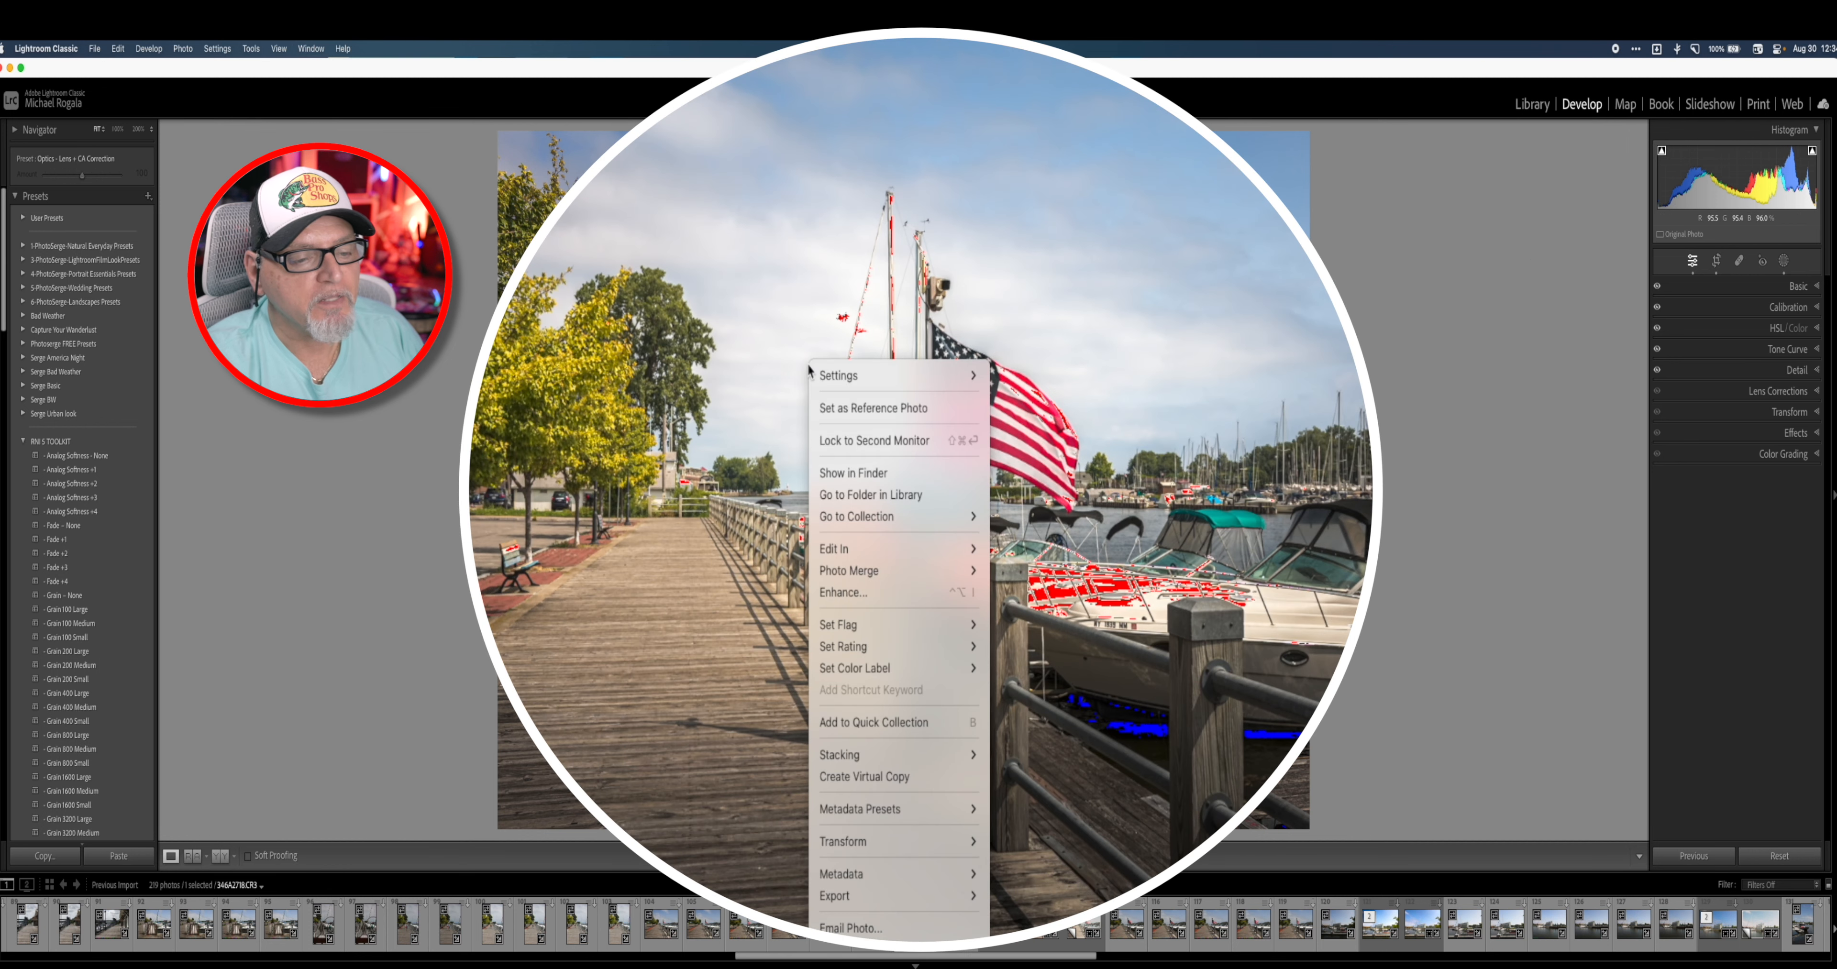
mouse_move(883, 550)
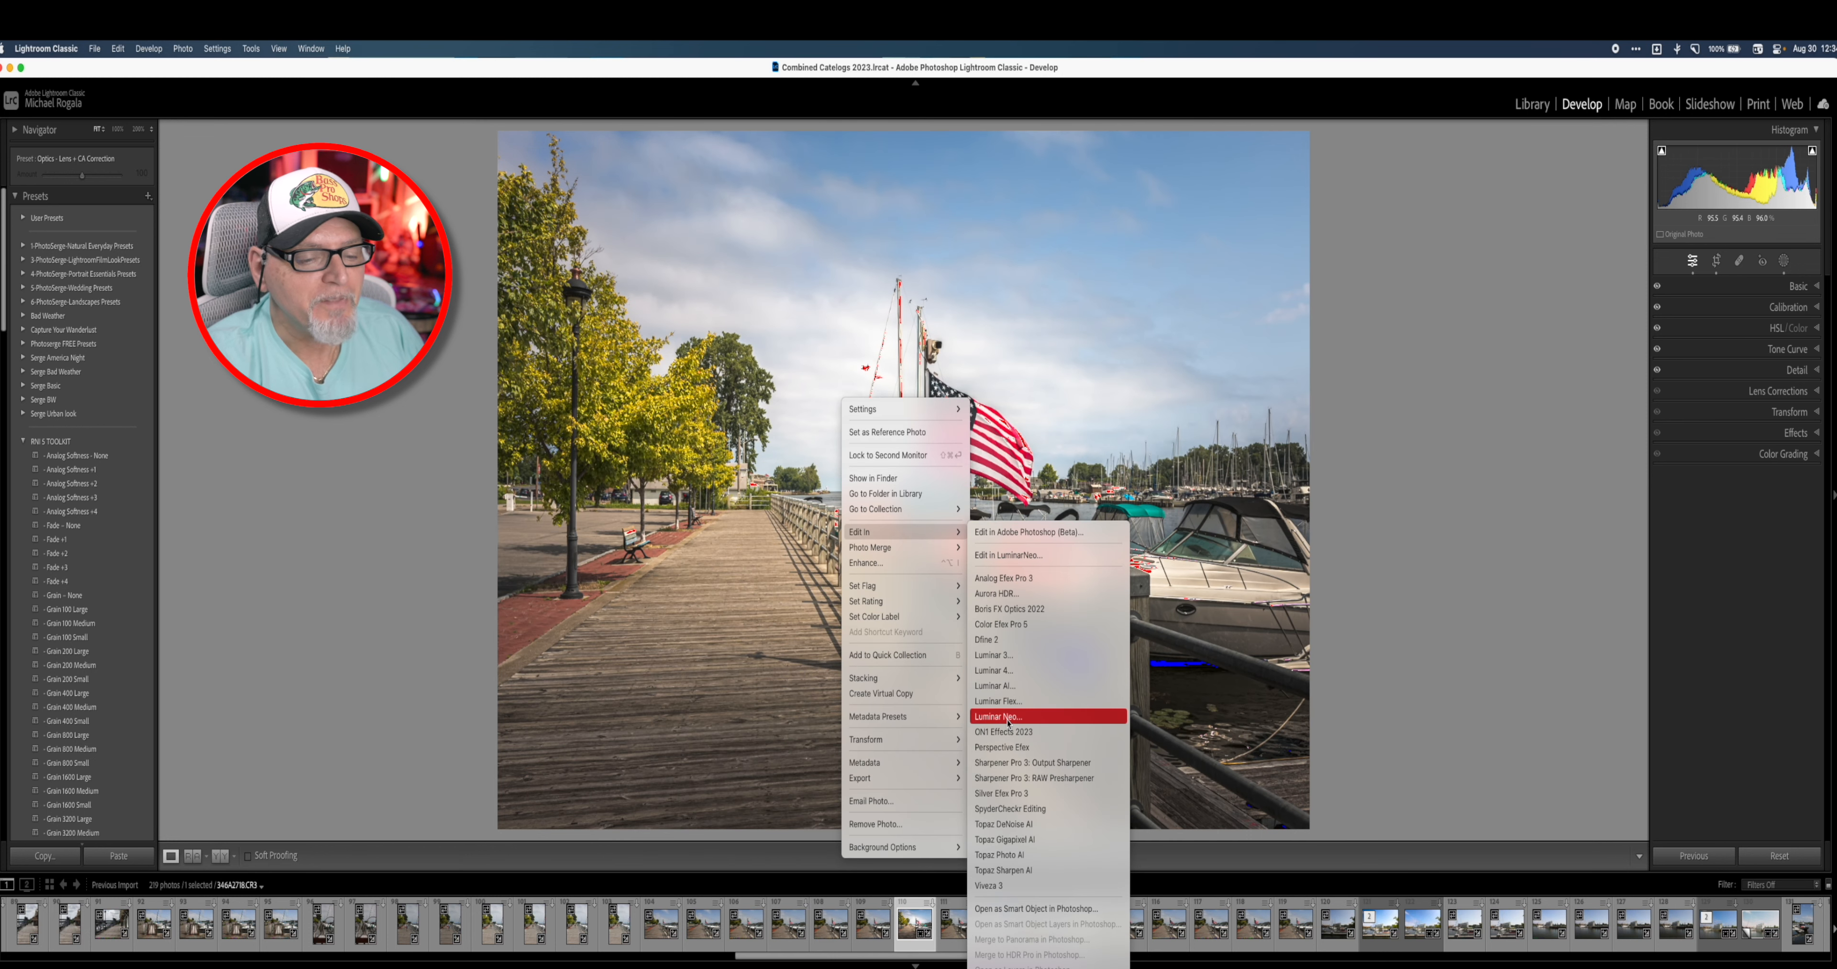
left_click(1008, 722)
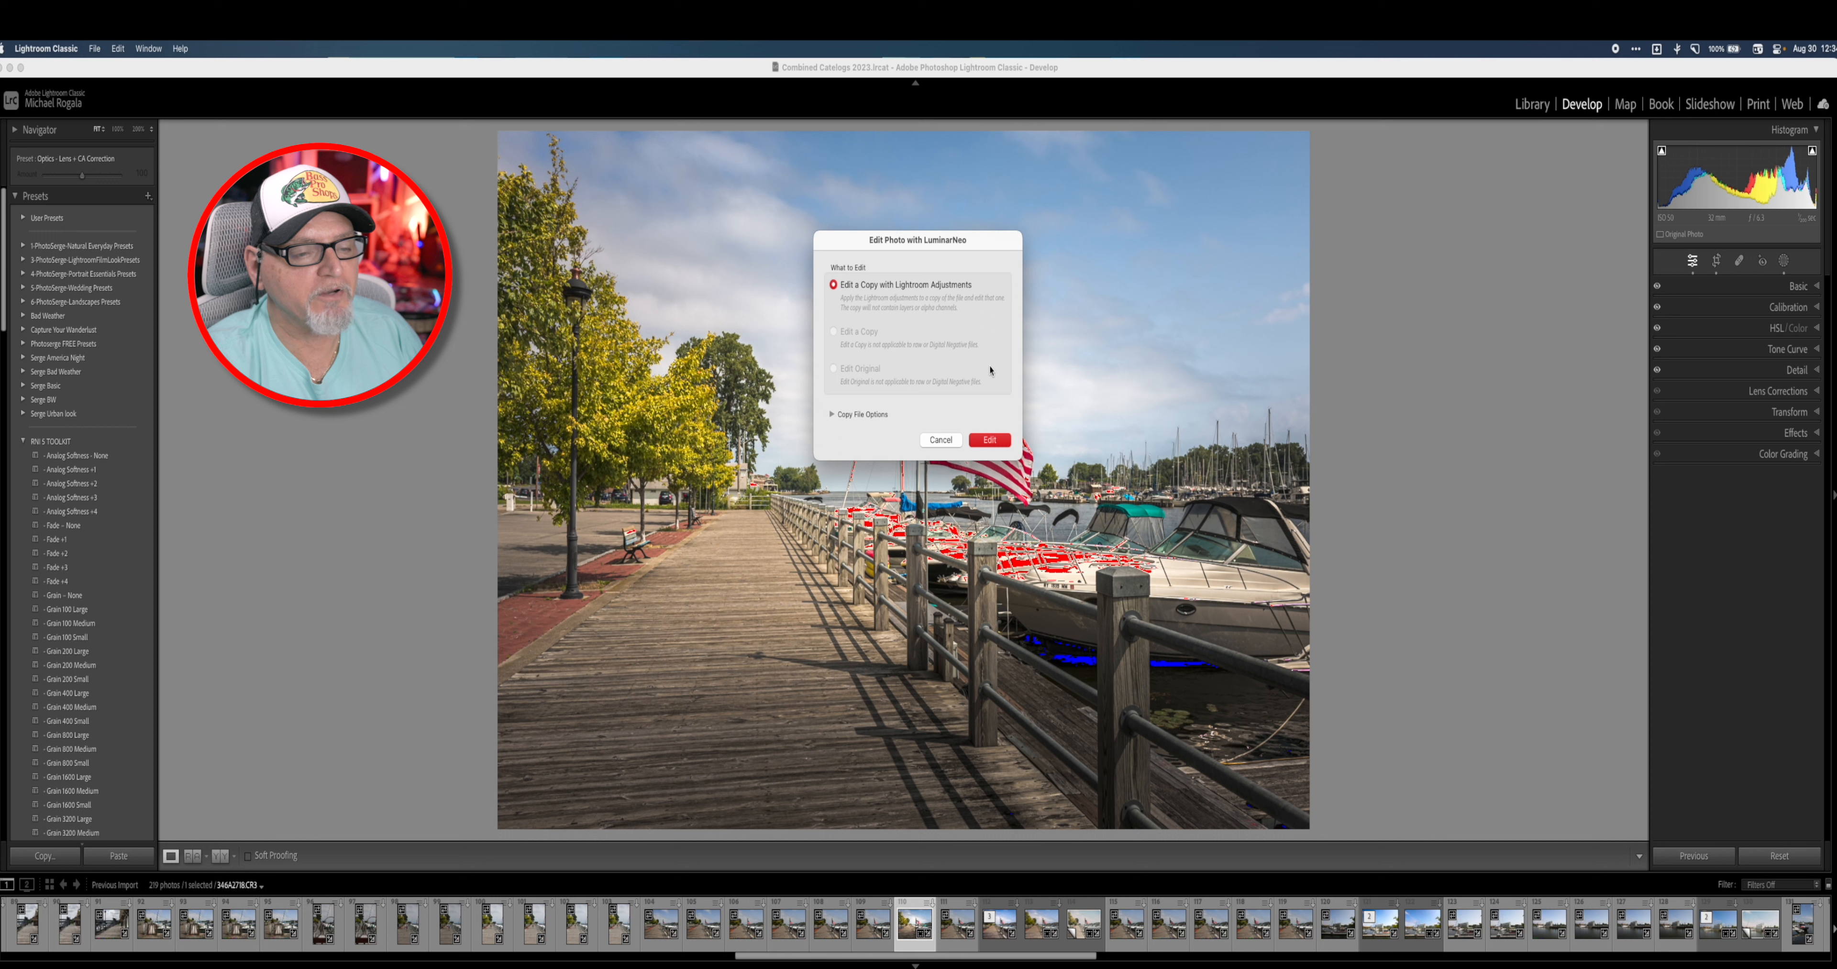
left_click(991, 441)
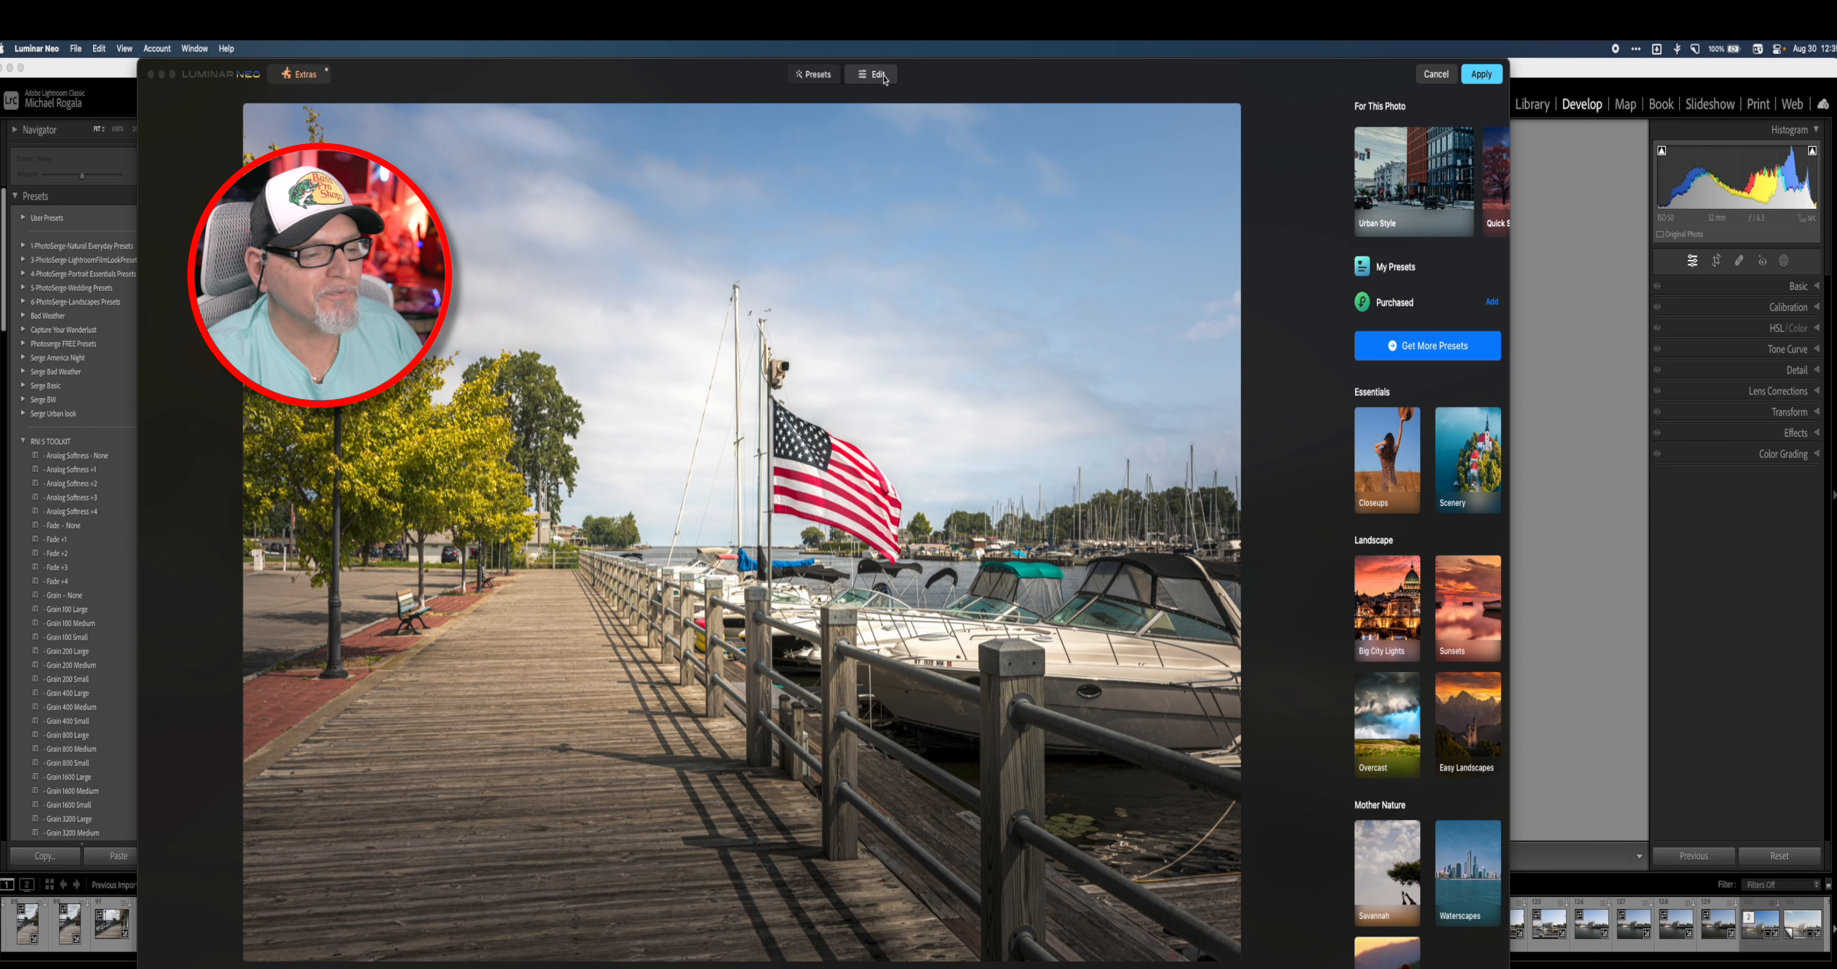
left_click(882, 75)
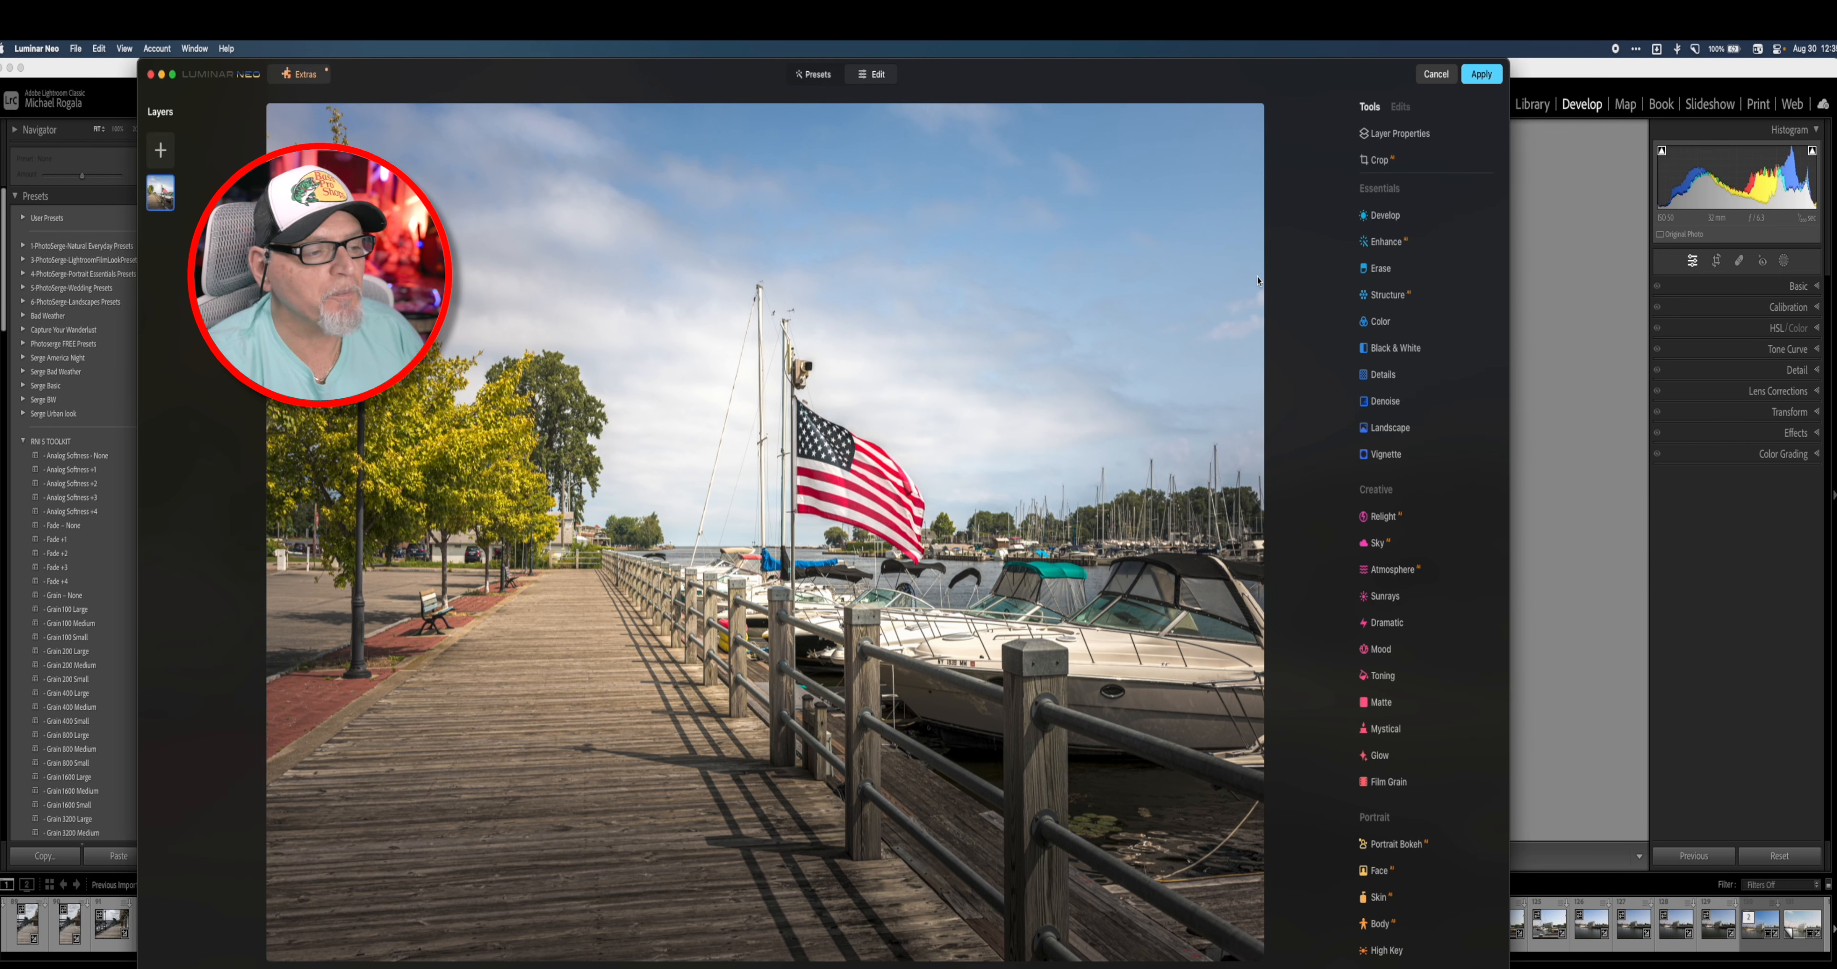
Step: Add structure to the whole photo by setting the Structure Amount to about 23, then close the tool
left_click(1388, 294)
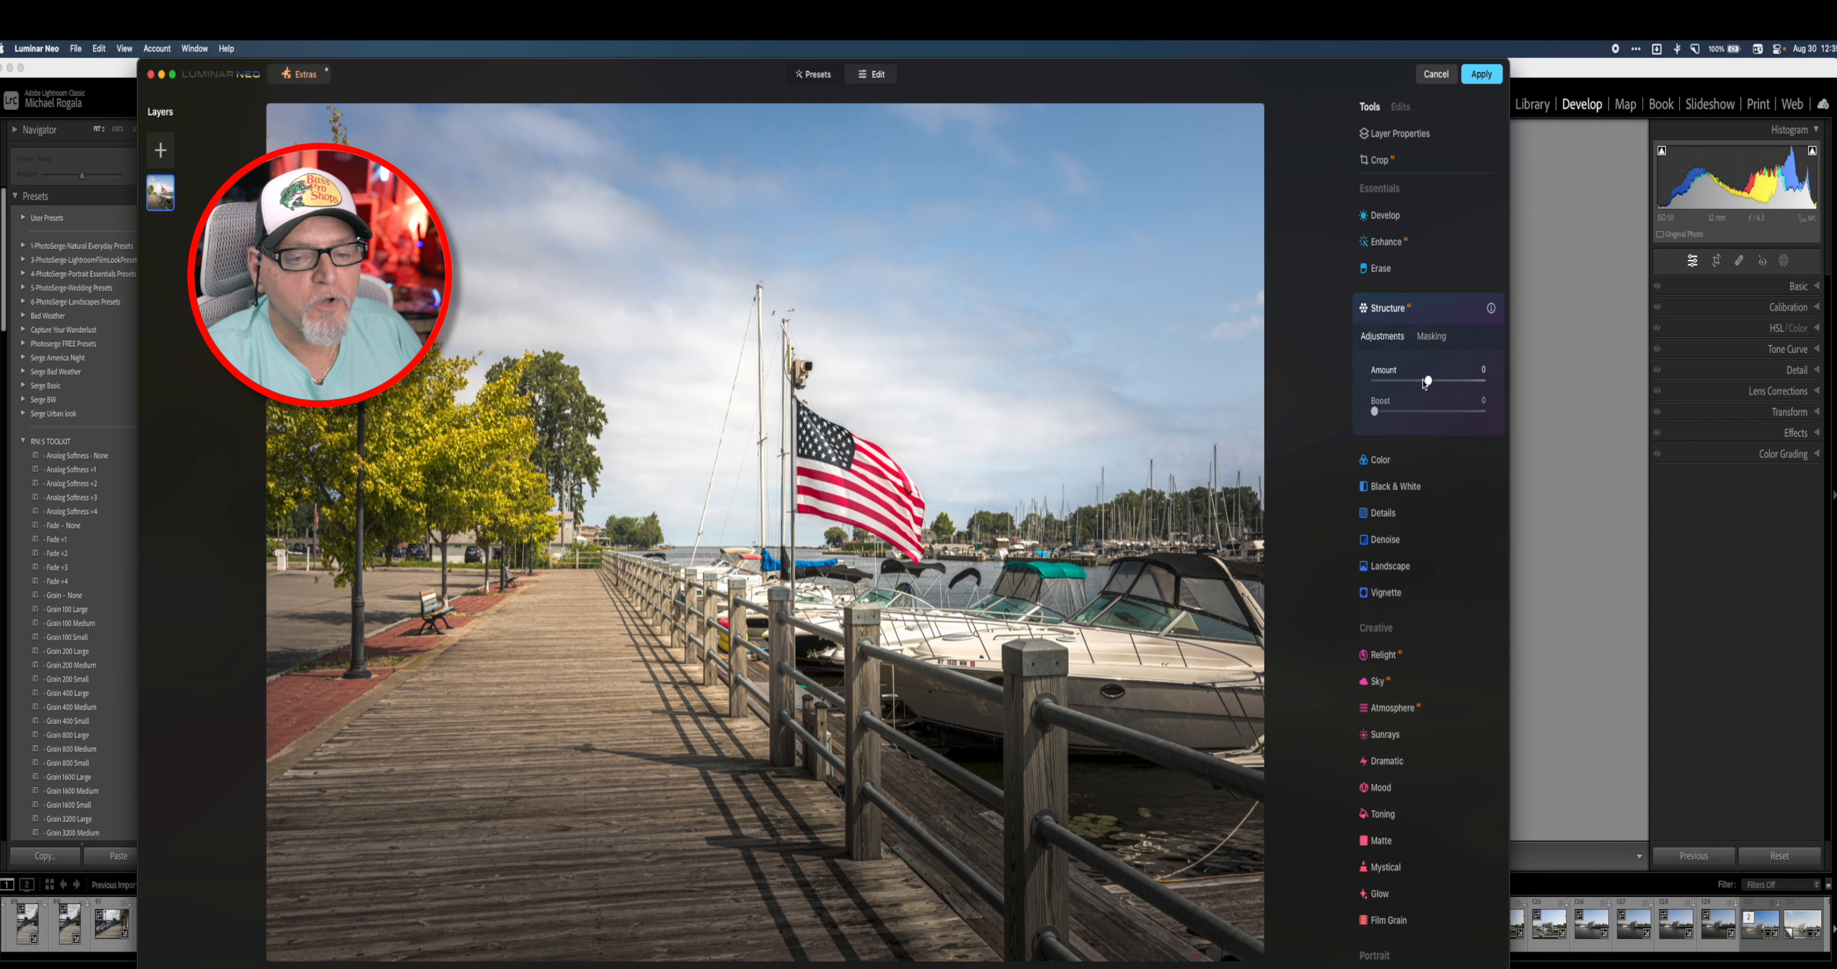
left_click_drag(1429, 381, 1417, 382)
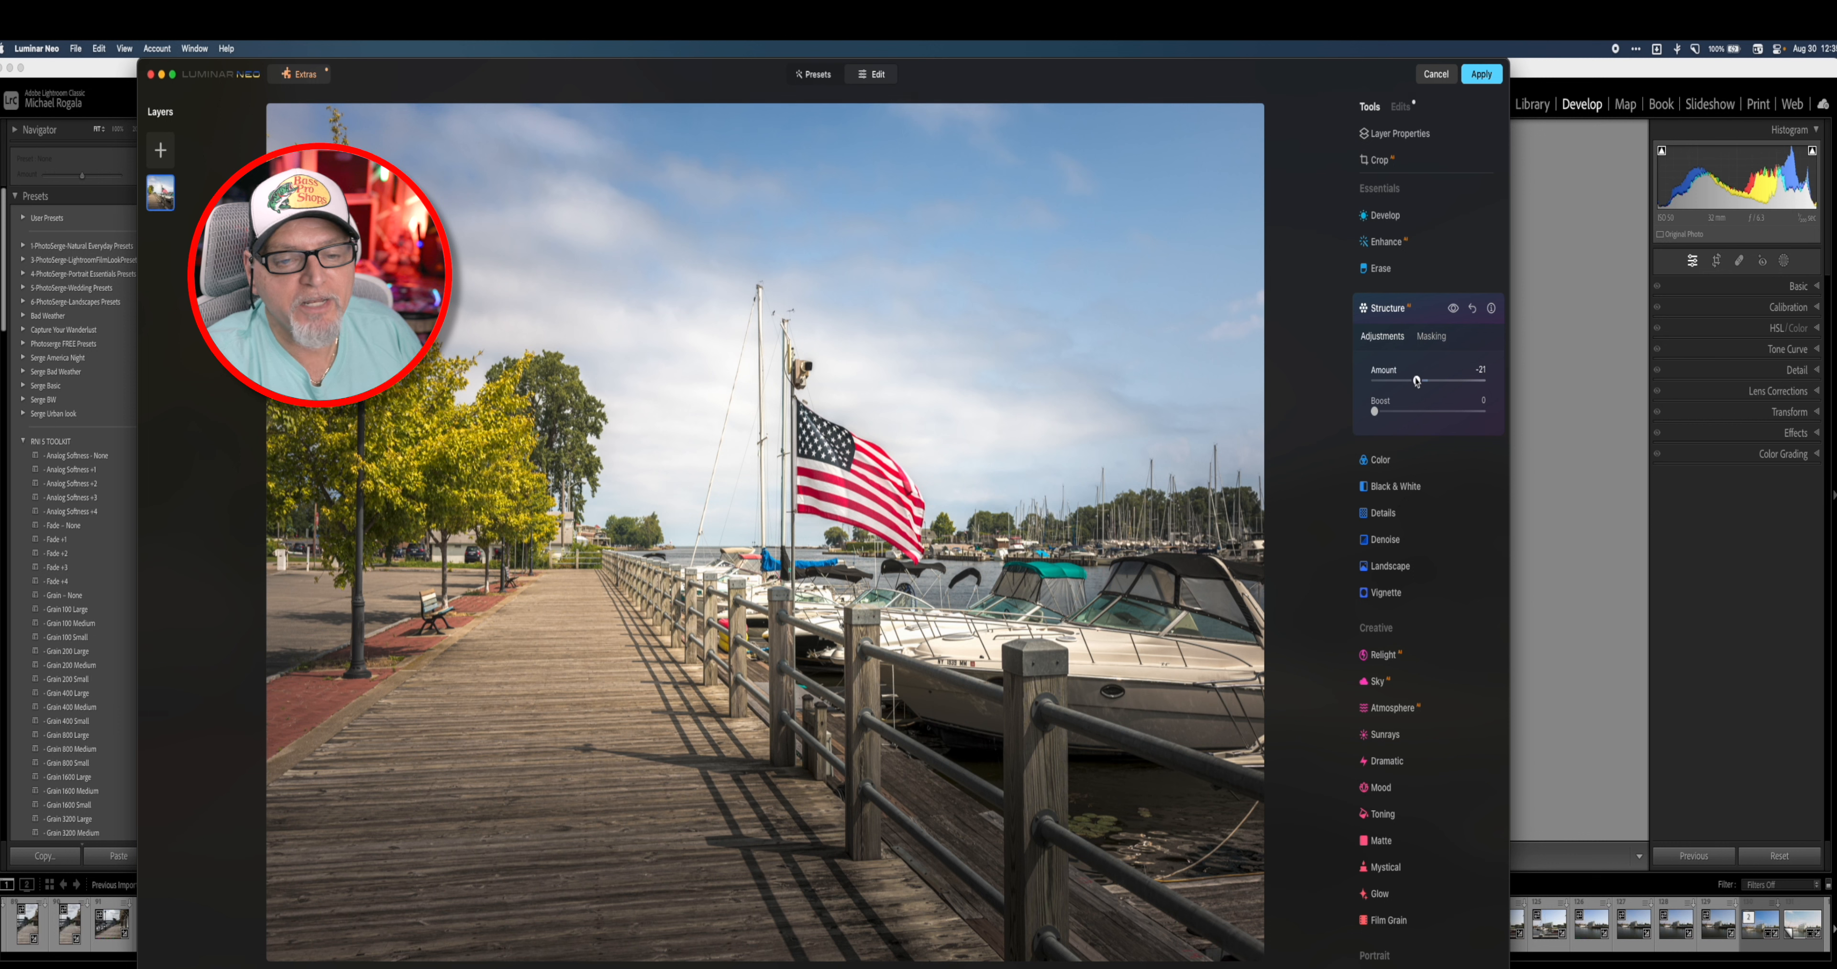
left_click_drag(1417, 382, 1441, 382)
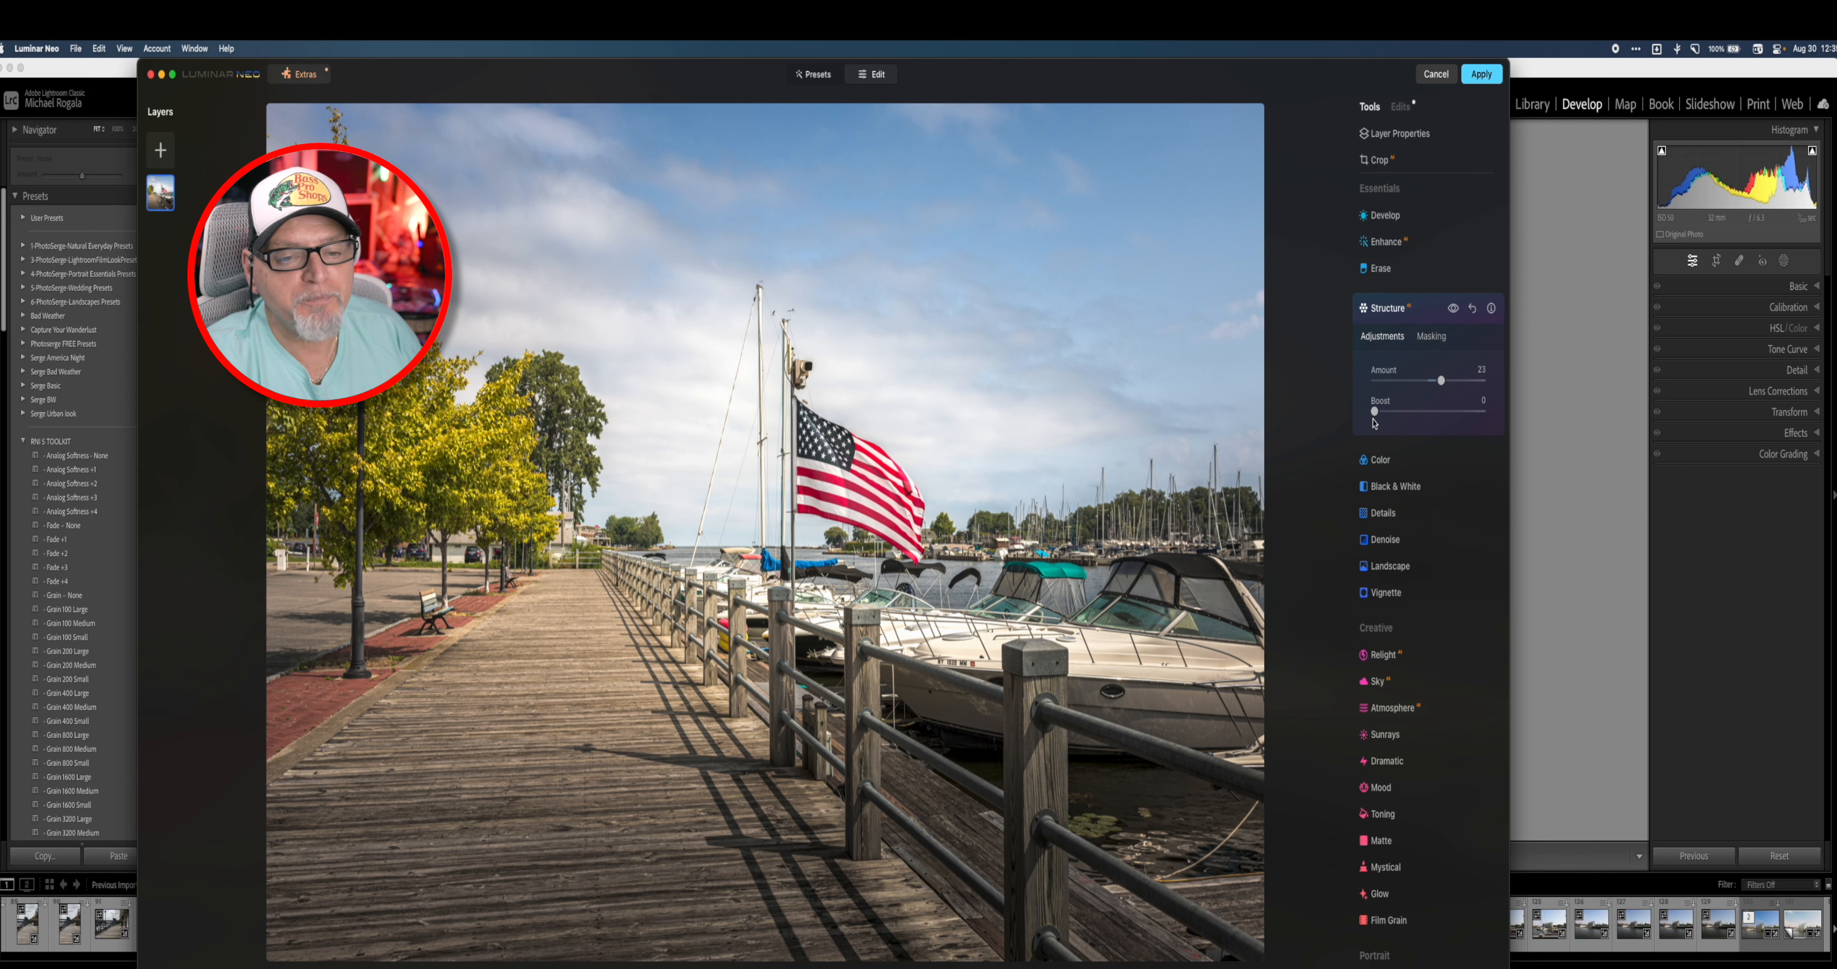
left_click(1391, 311)
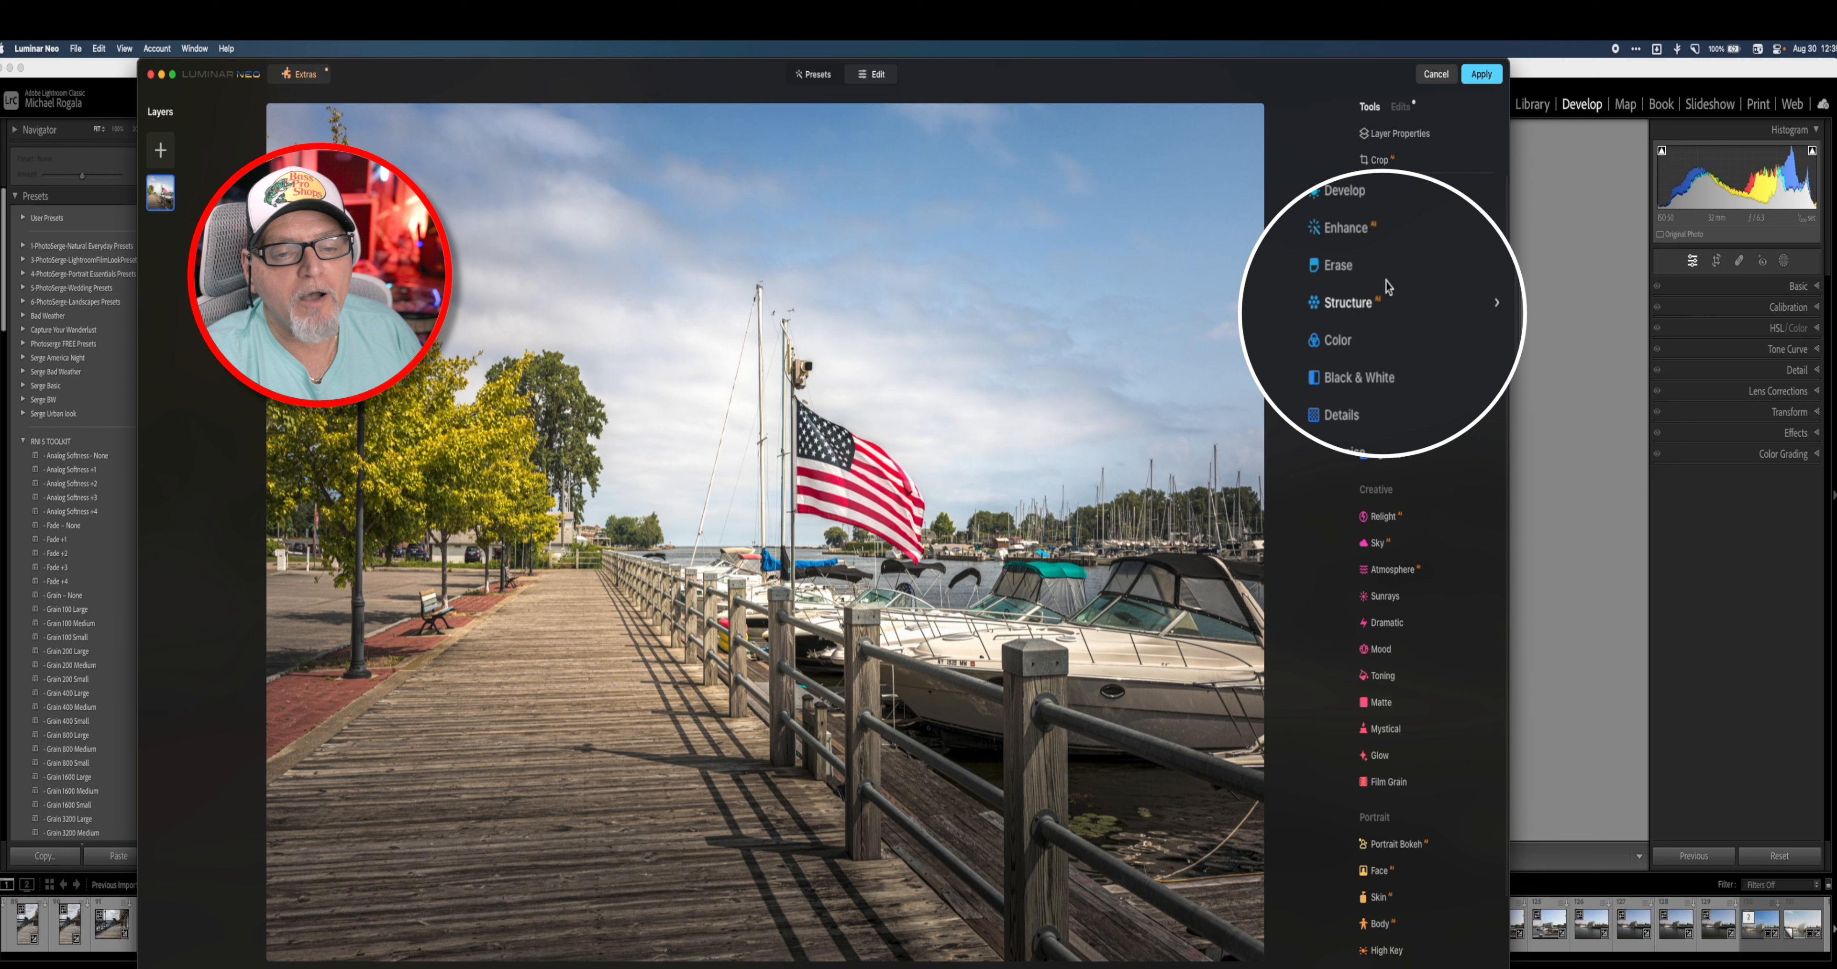
Step: Apply a slight Enhance adjustment with Accent at 5 and Sky Enhancer left at 0
left_click(1354, 231)
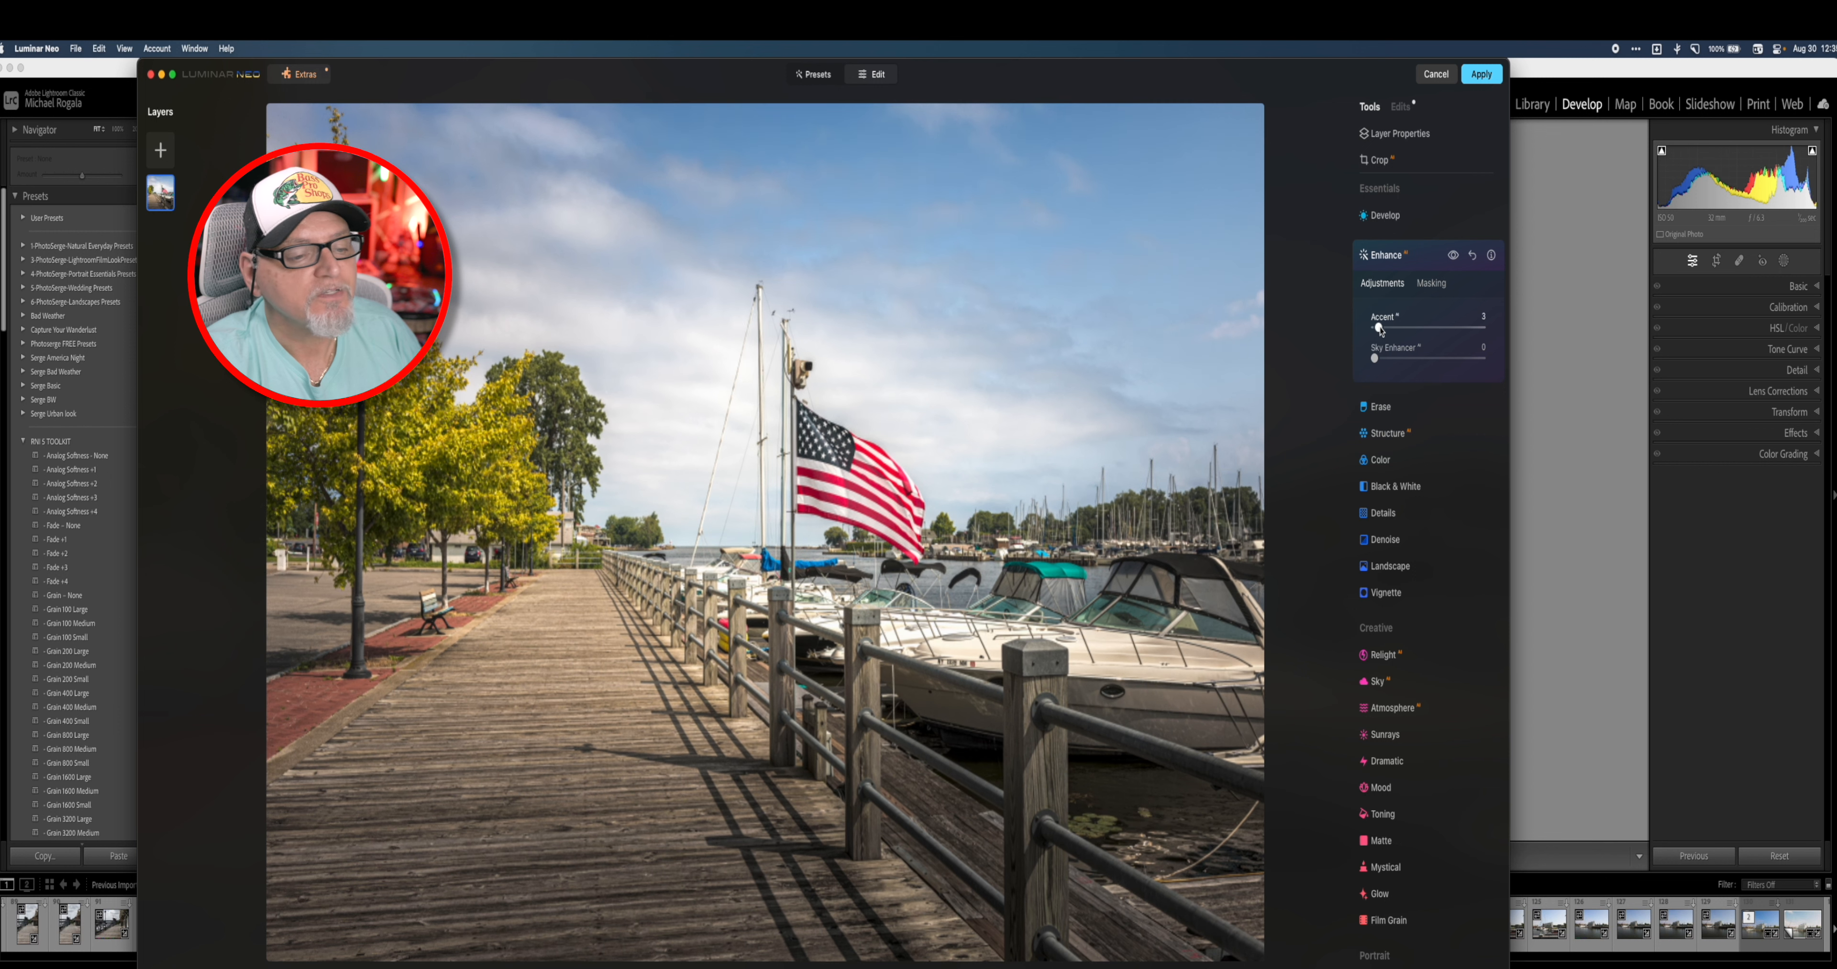
mouse_move(1375, 329)
left_mouse_down()
mouse_move(1419, 329)
mouse_move(1379, 327)
left_mouse_up()
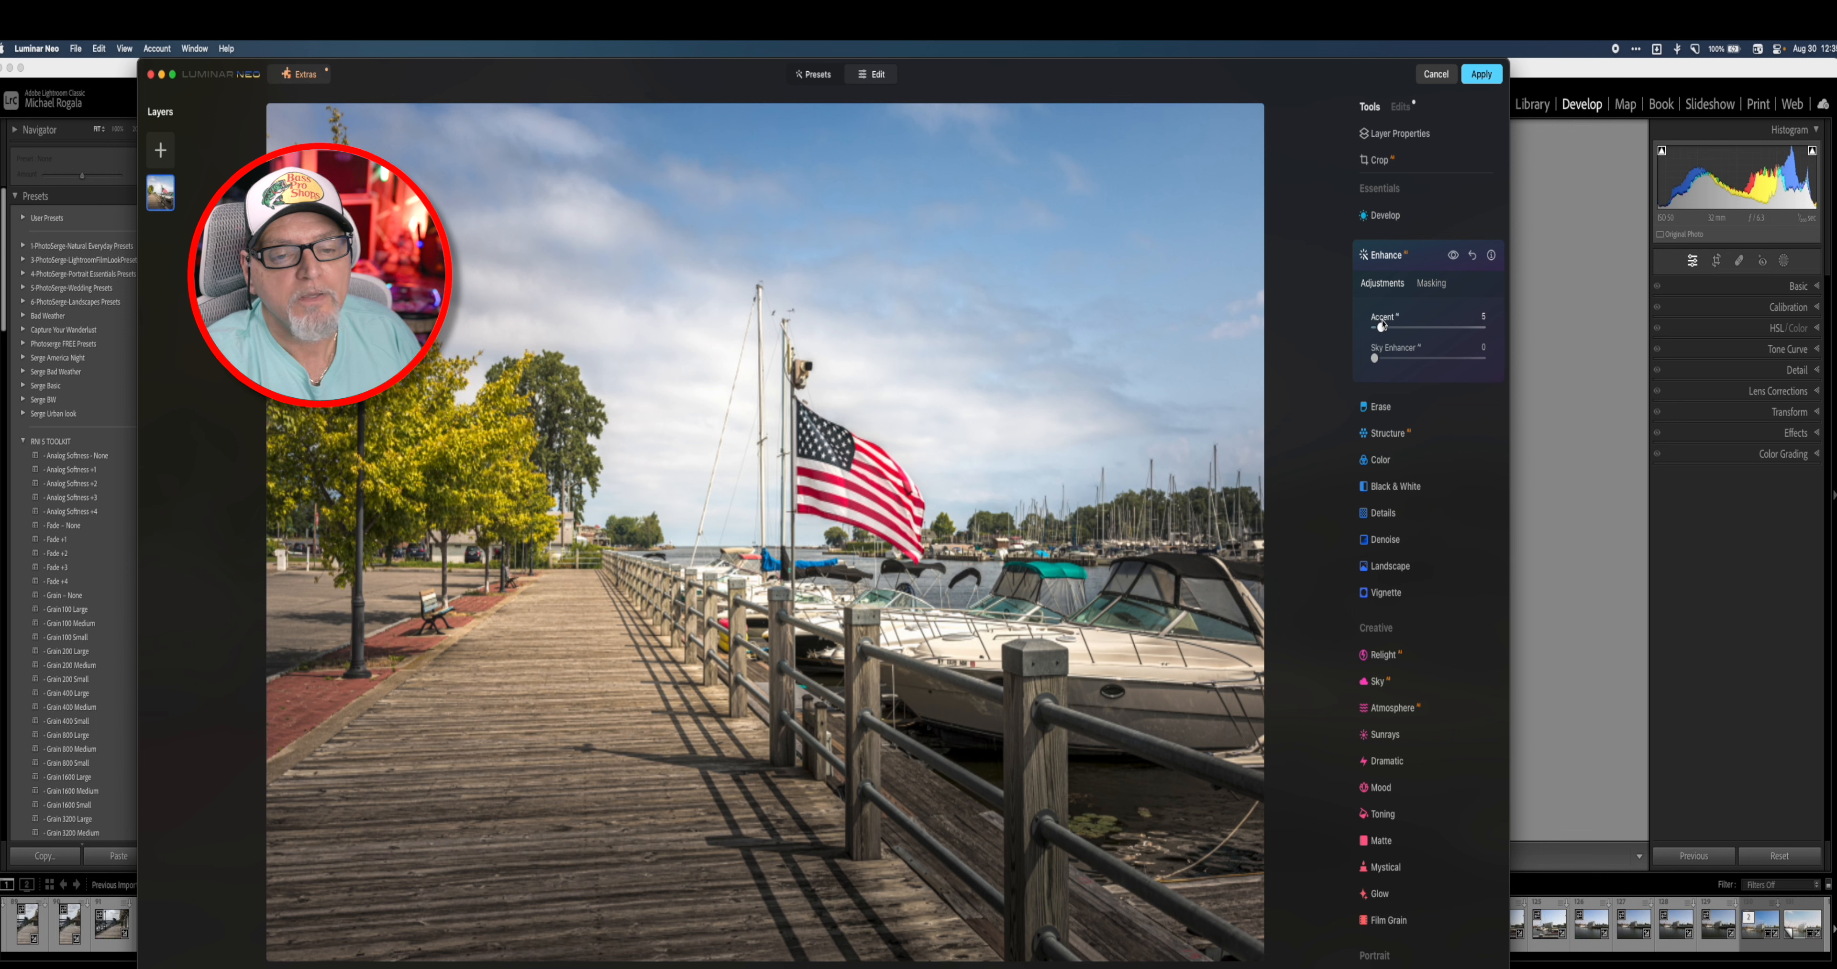
mouse_move(1375, 359)
left_mouse_down()
mouse_move(1400, 360)
mouse_move(1371, 359)
left_mouse_up()
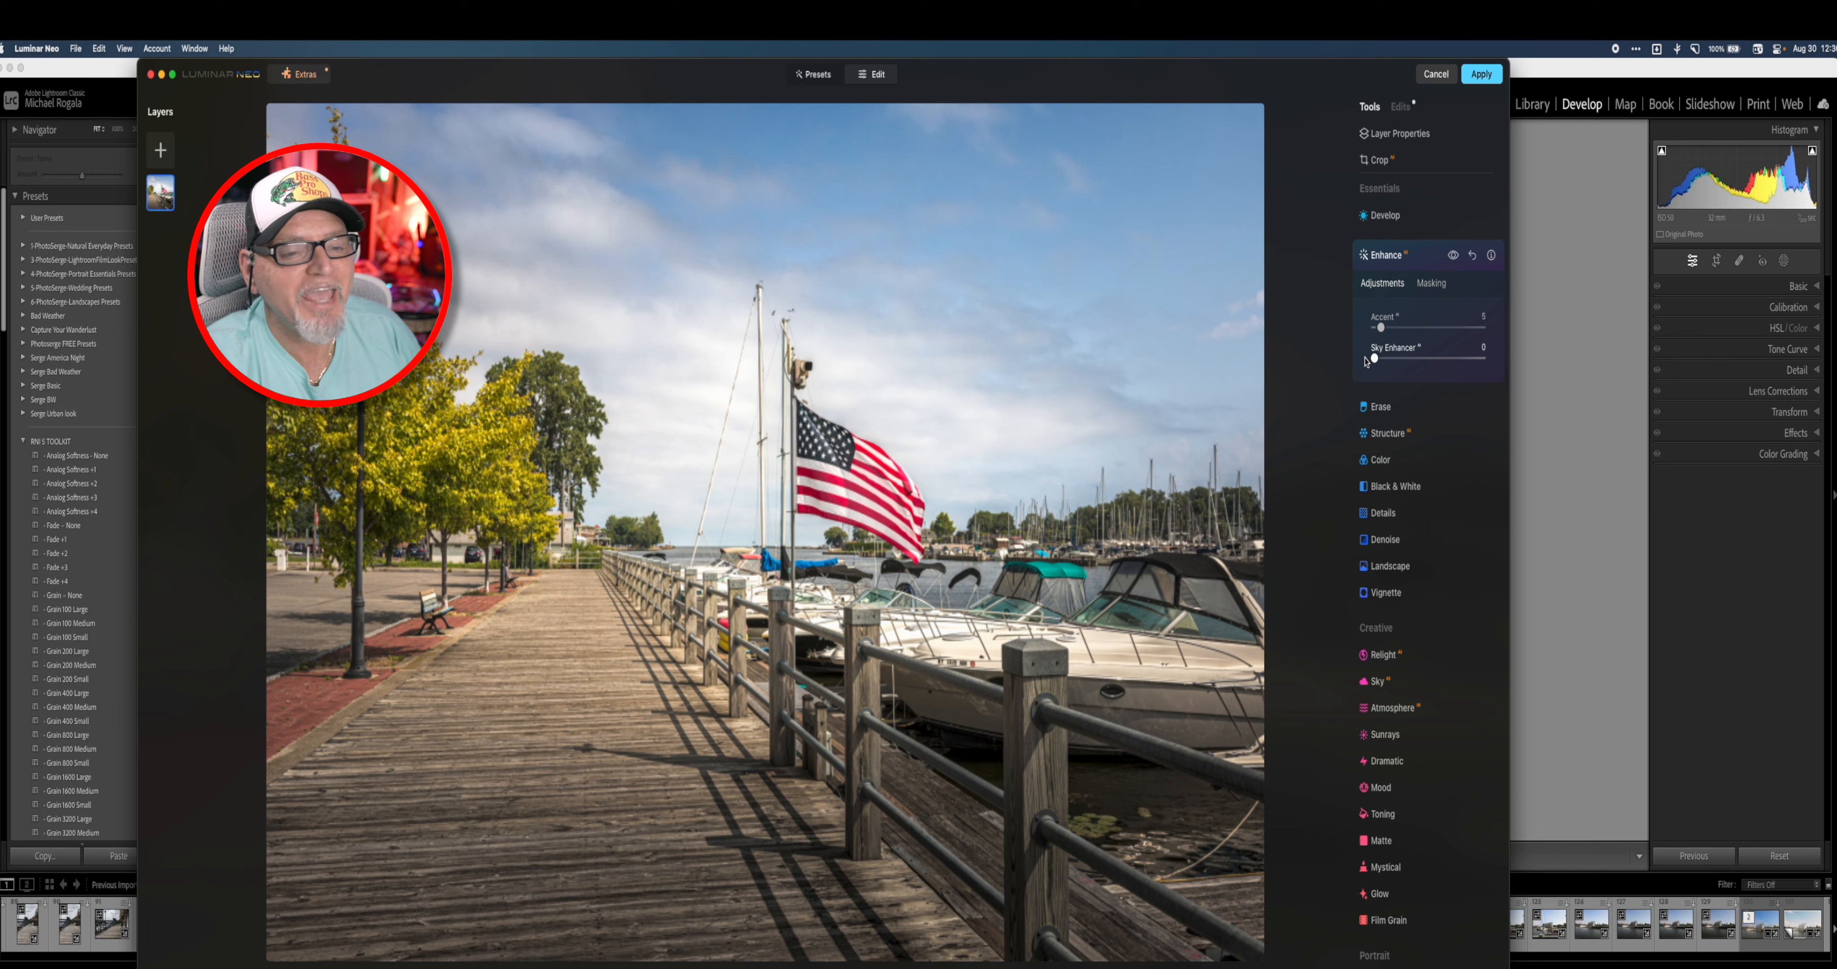
left_click(1396, 259)
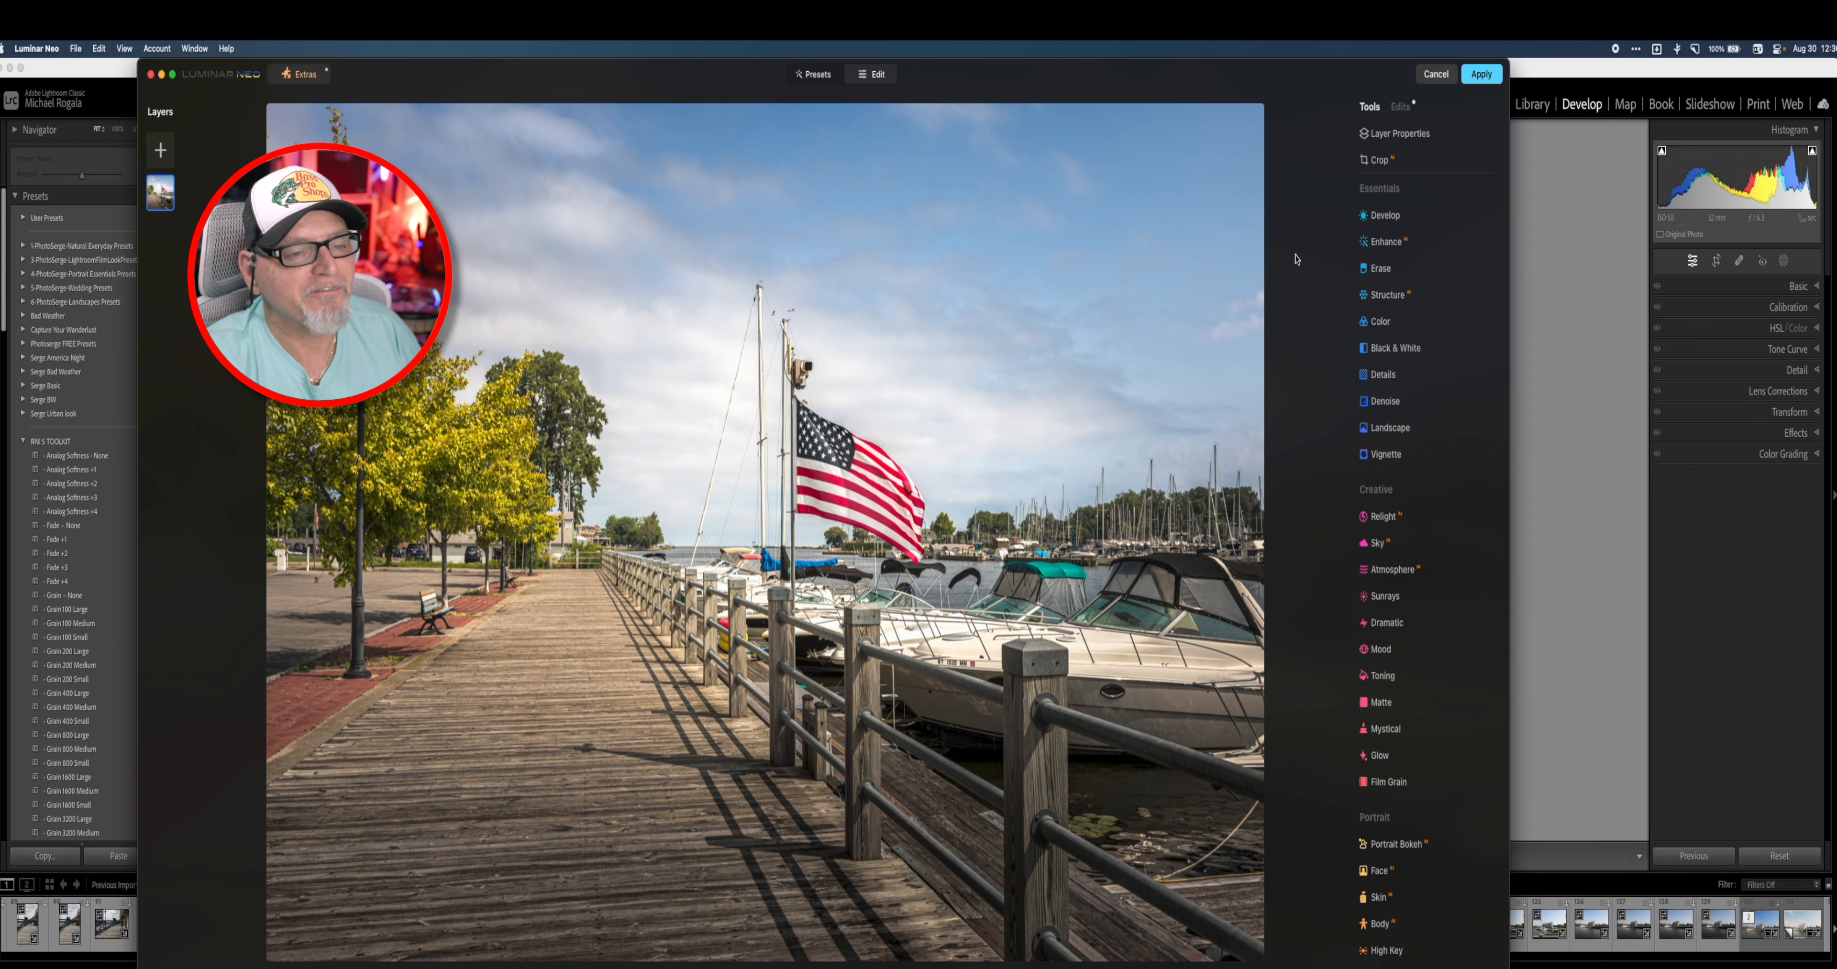
Step: Warm the photo slightly by setting the Landscape tool's Golden Hour to about 4
left_click(1399, 430)
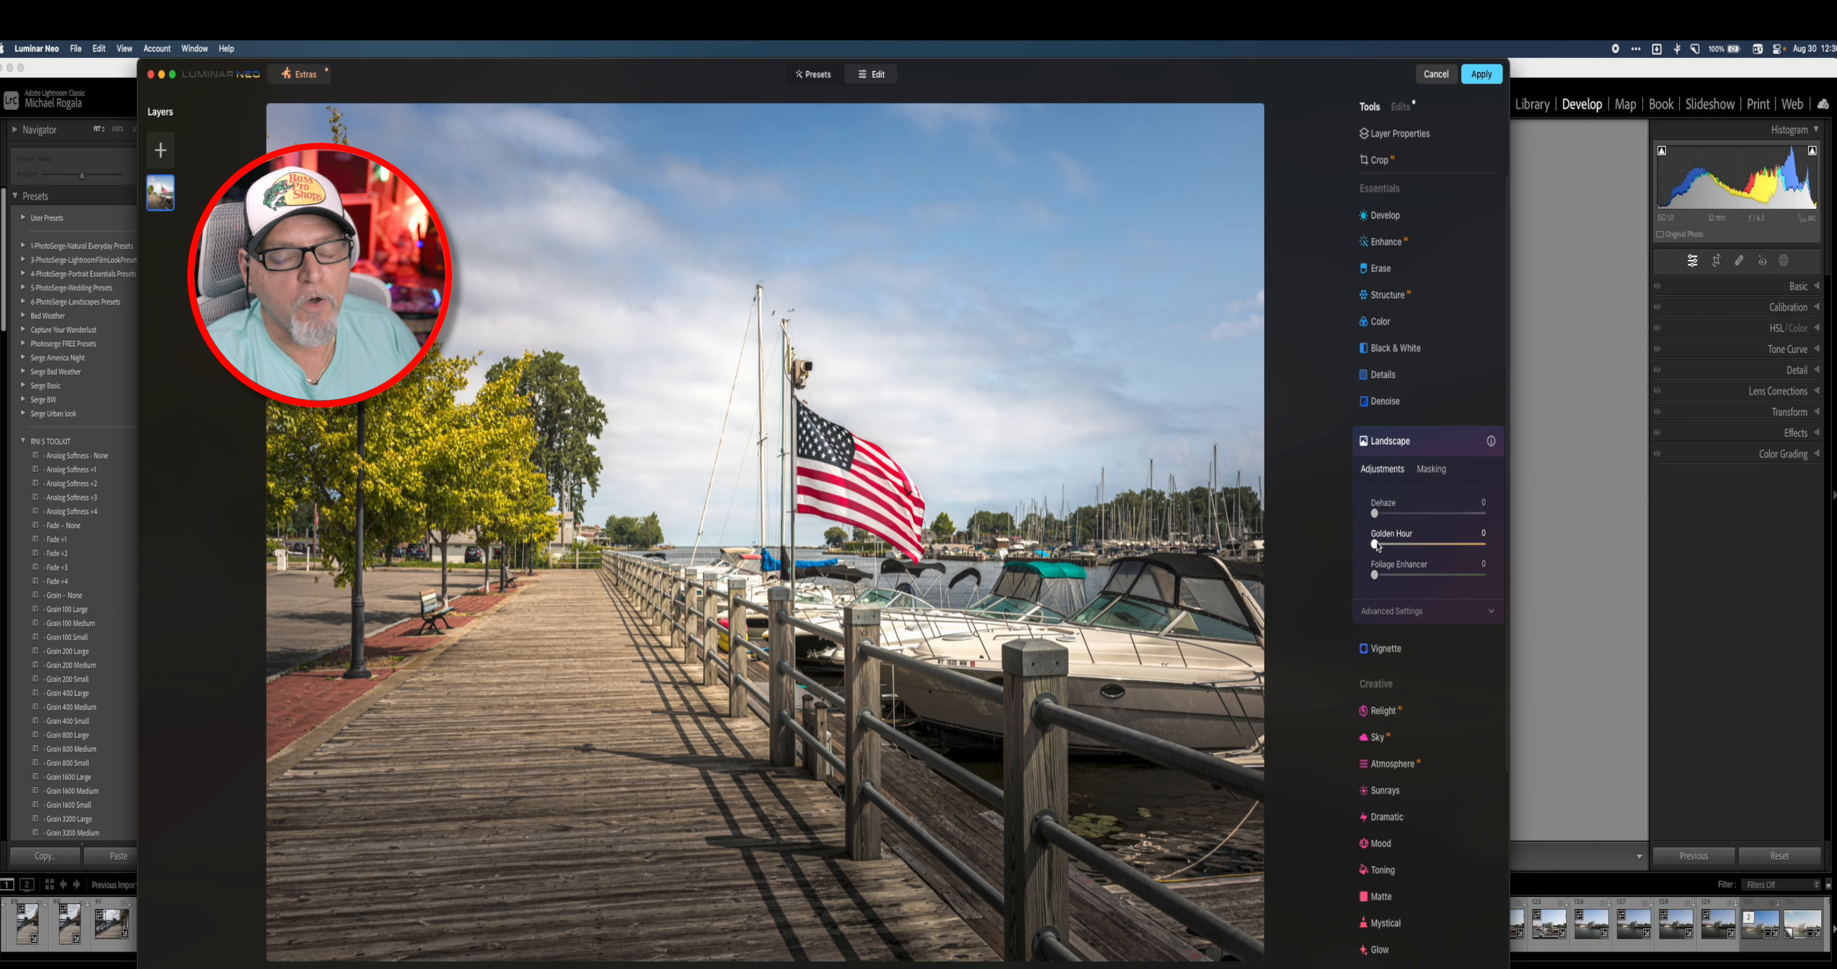
mouse_move(1375, 546)
left_mouse_down()
mouse_move(1396, 546)
mouse_move(1381, 546)
left_mouse_up()
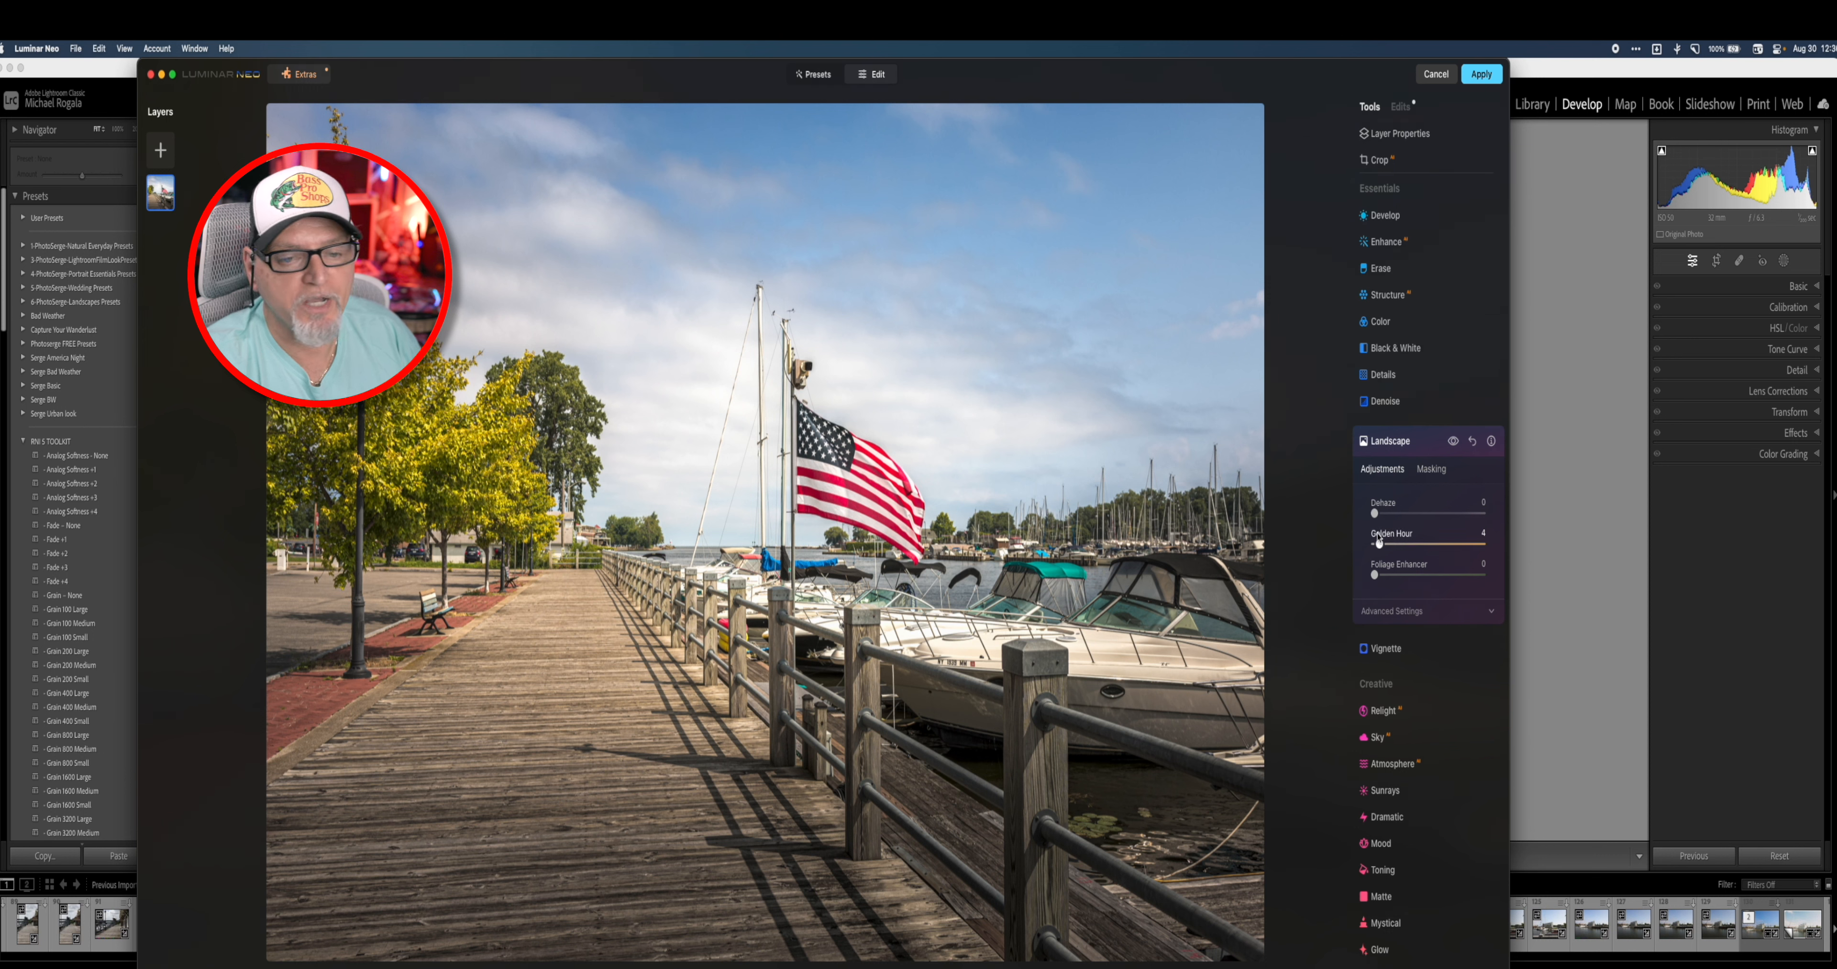
left_click(1387, 443)
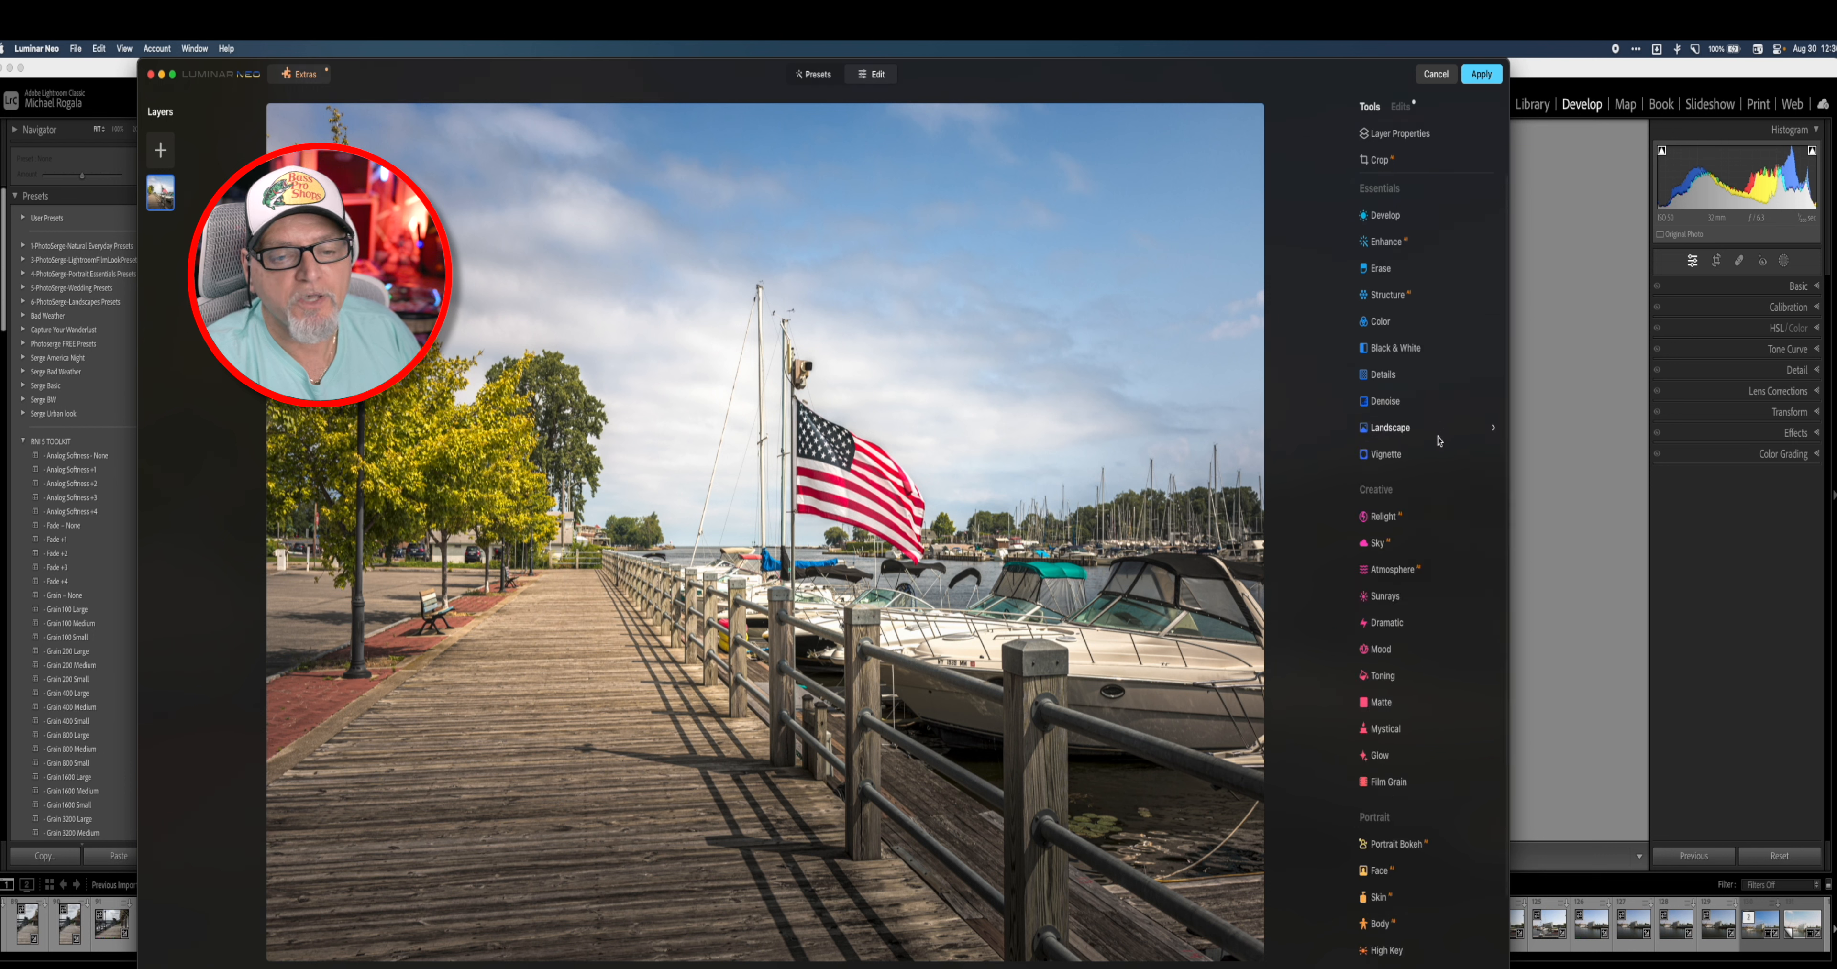
Step: Adjust Details with Large Details at about 18, Medium Details at 7 and Small Details at about -18
left_click(1382, 374)
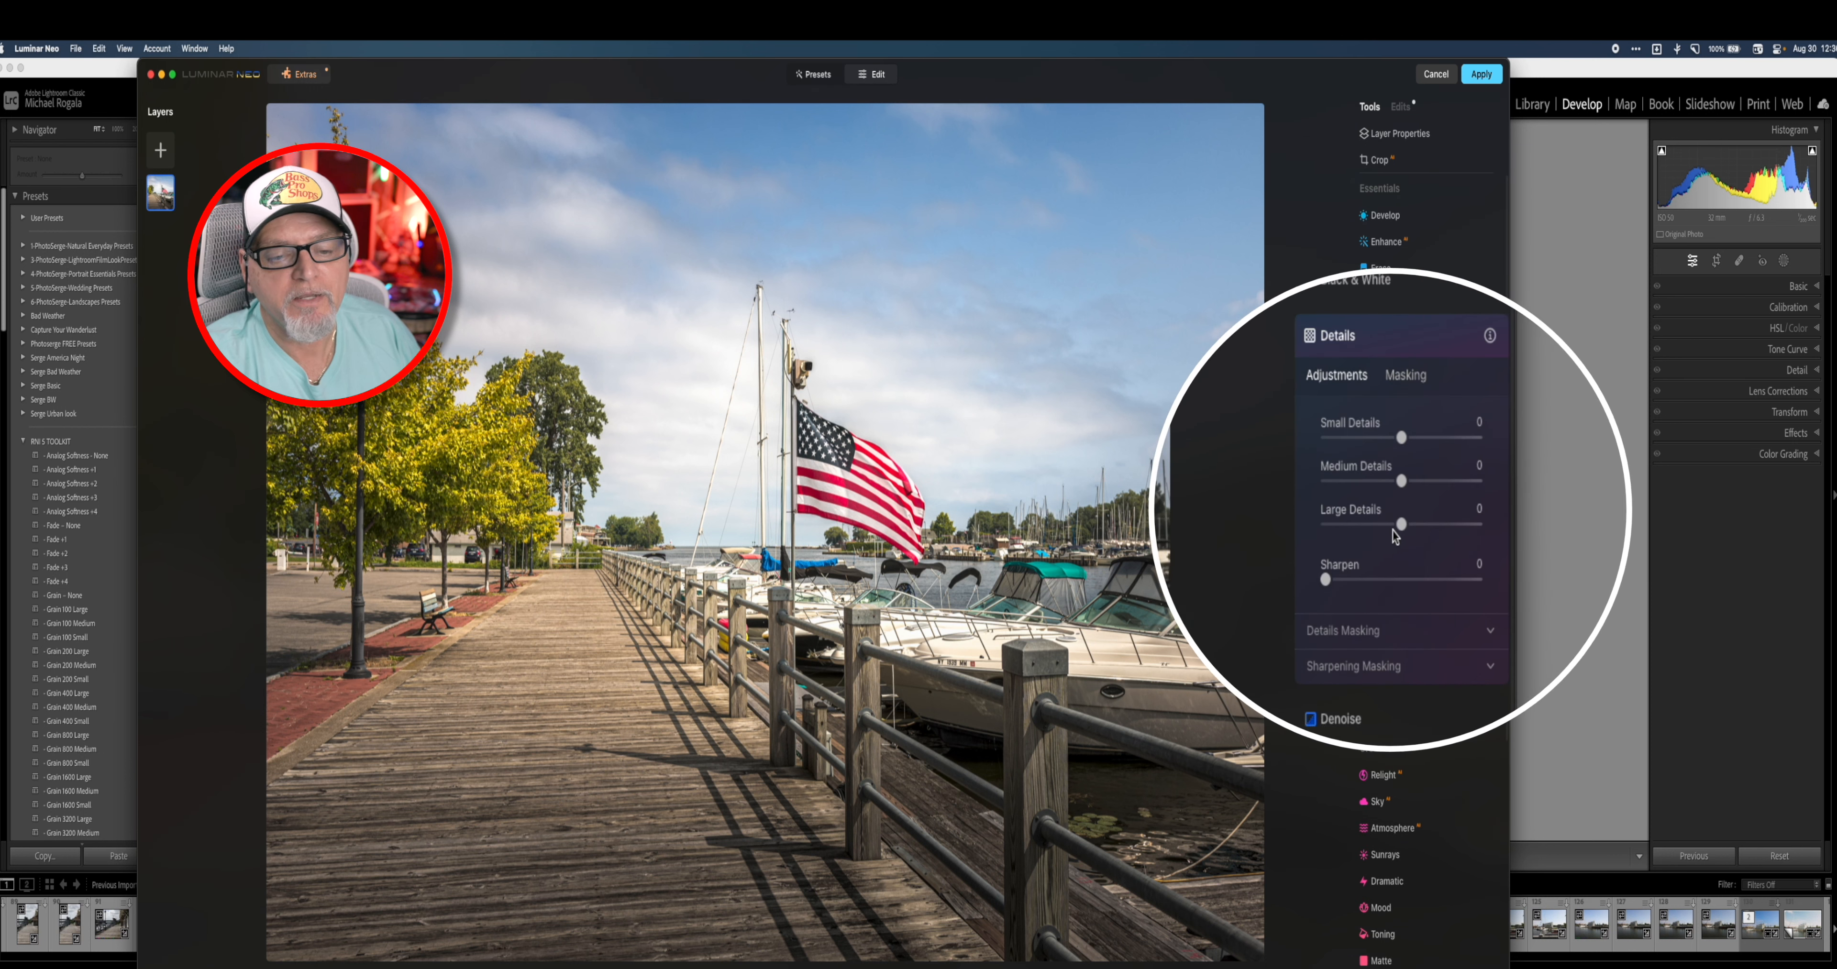
left_click_drag(1401, 526, 1416, 527)
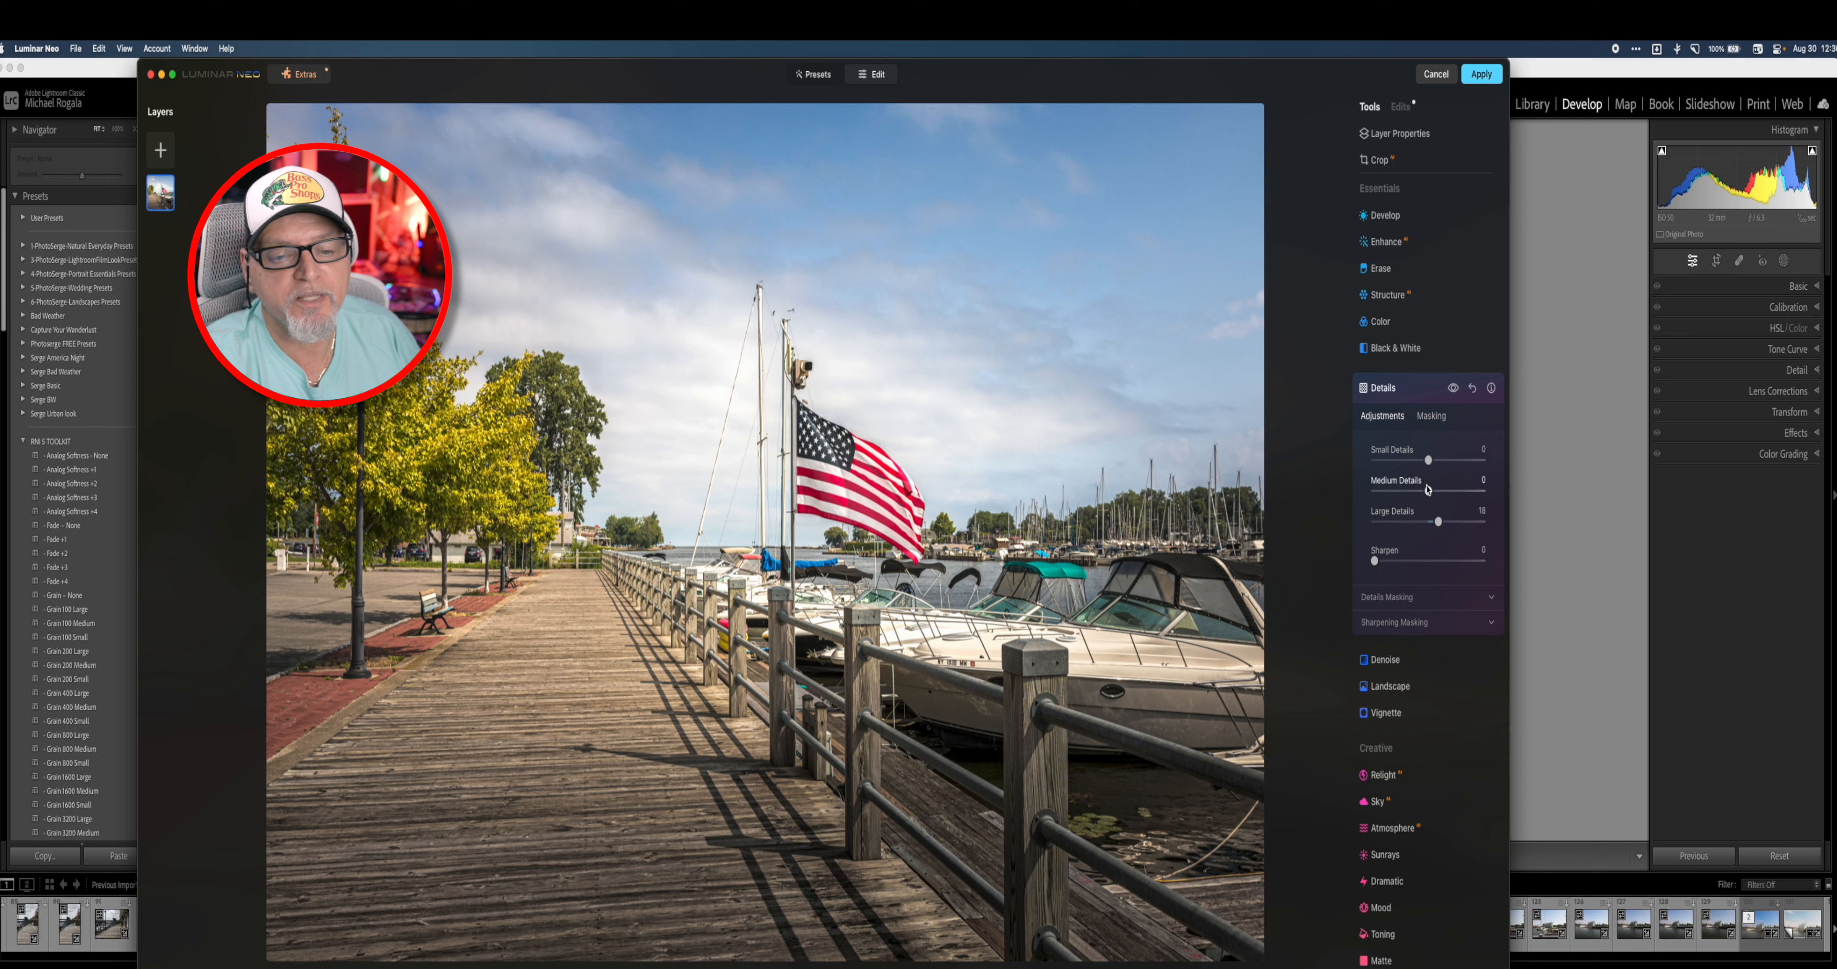
left_click_drag(1429, 491, 1420, 464)
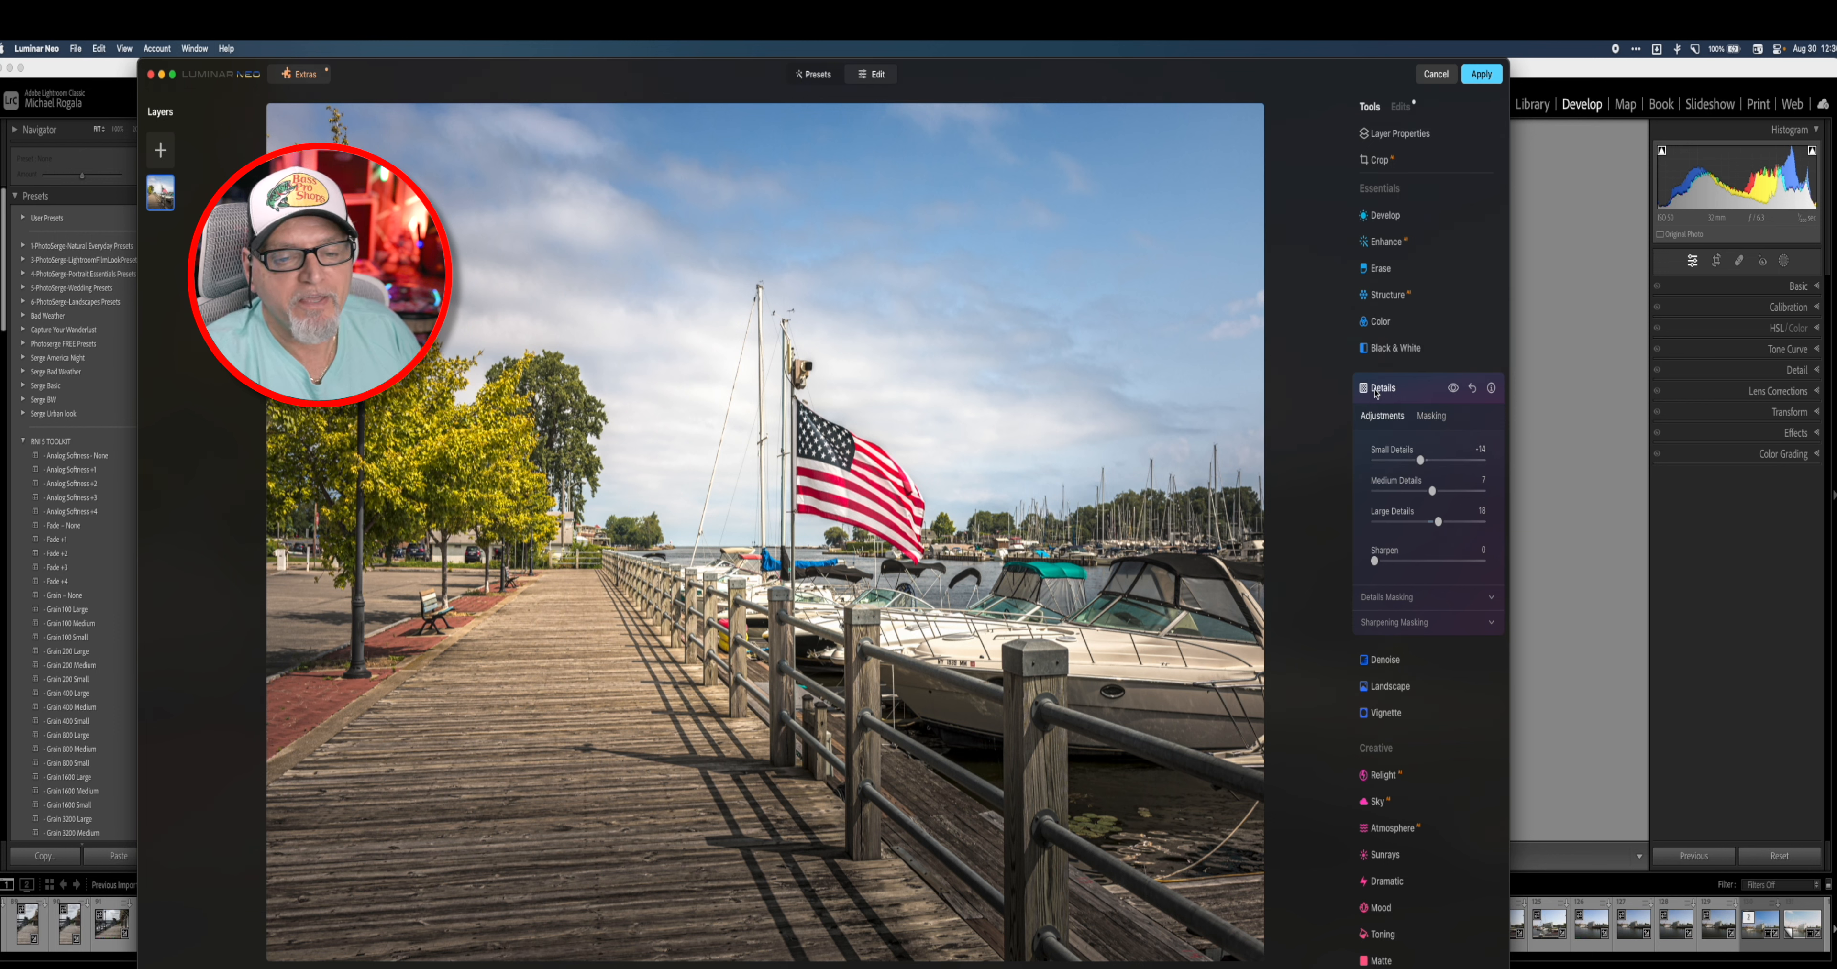
left_click(1379, 391)
Step: Apply the Mystical effect with Amount at about 29 and Shadows at about 22, with its Colorize settings expanded
scroll(1400, 450, "down", 3)
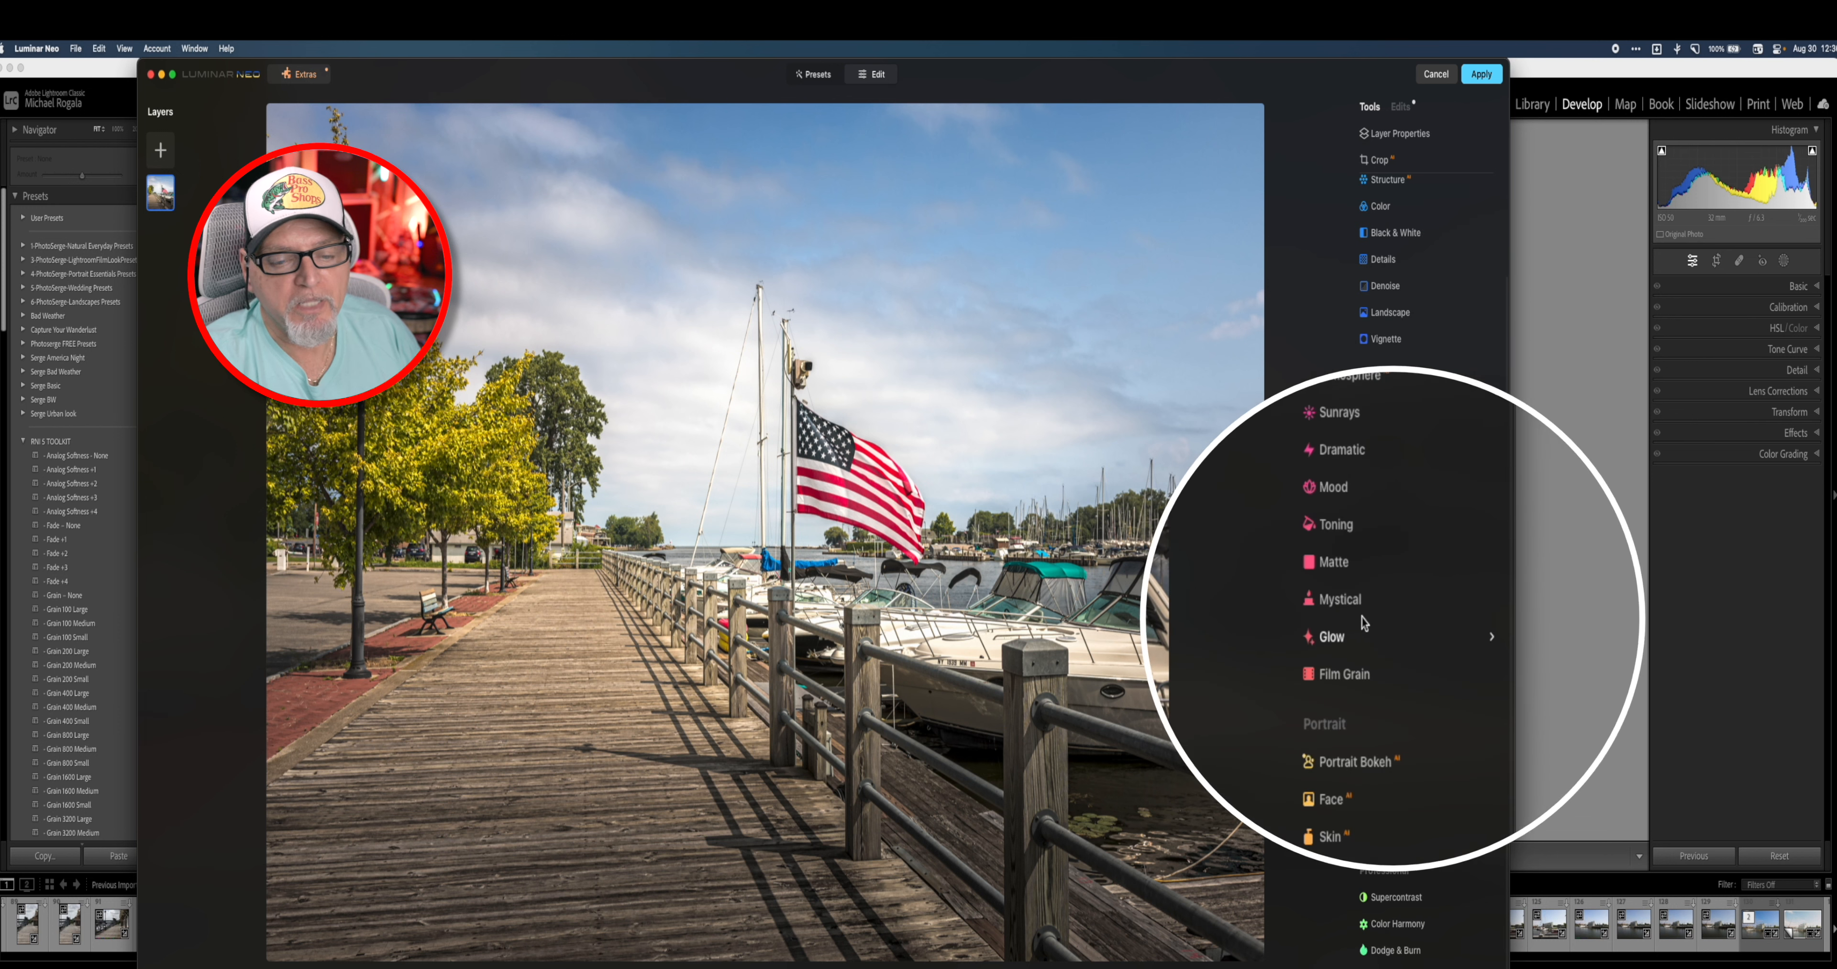
left_click(1339, 602)
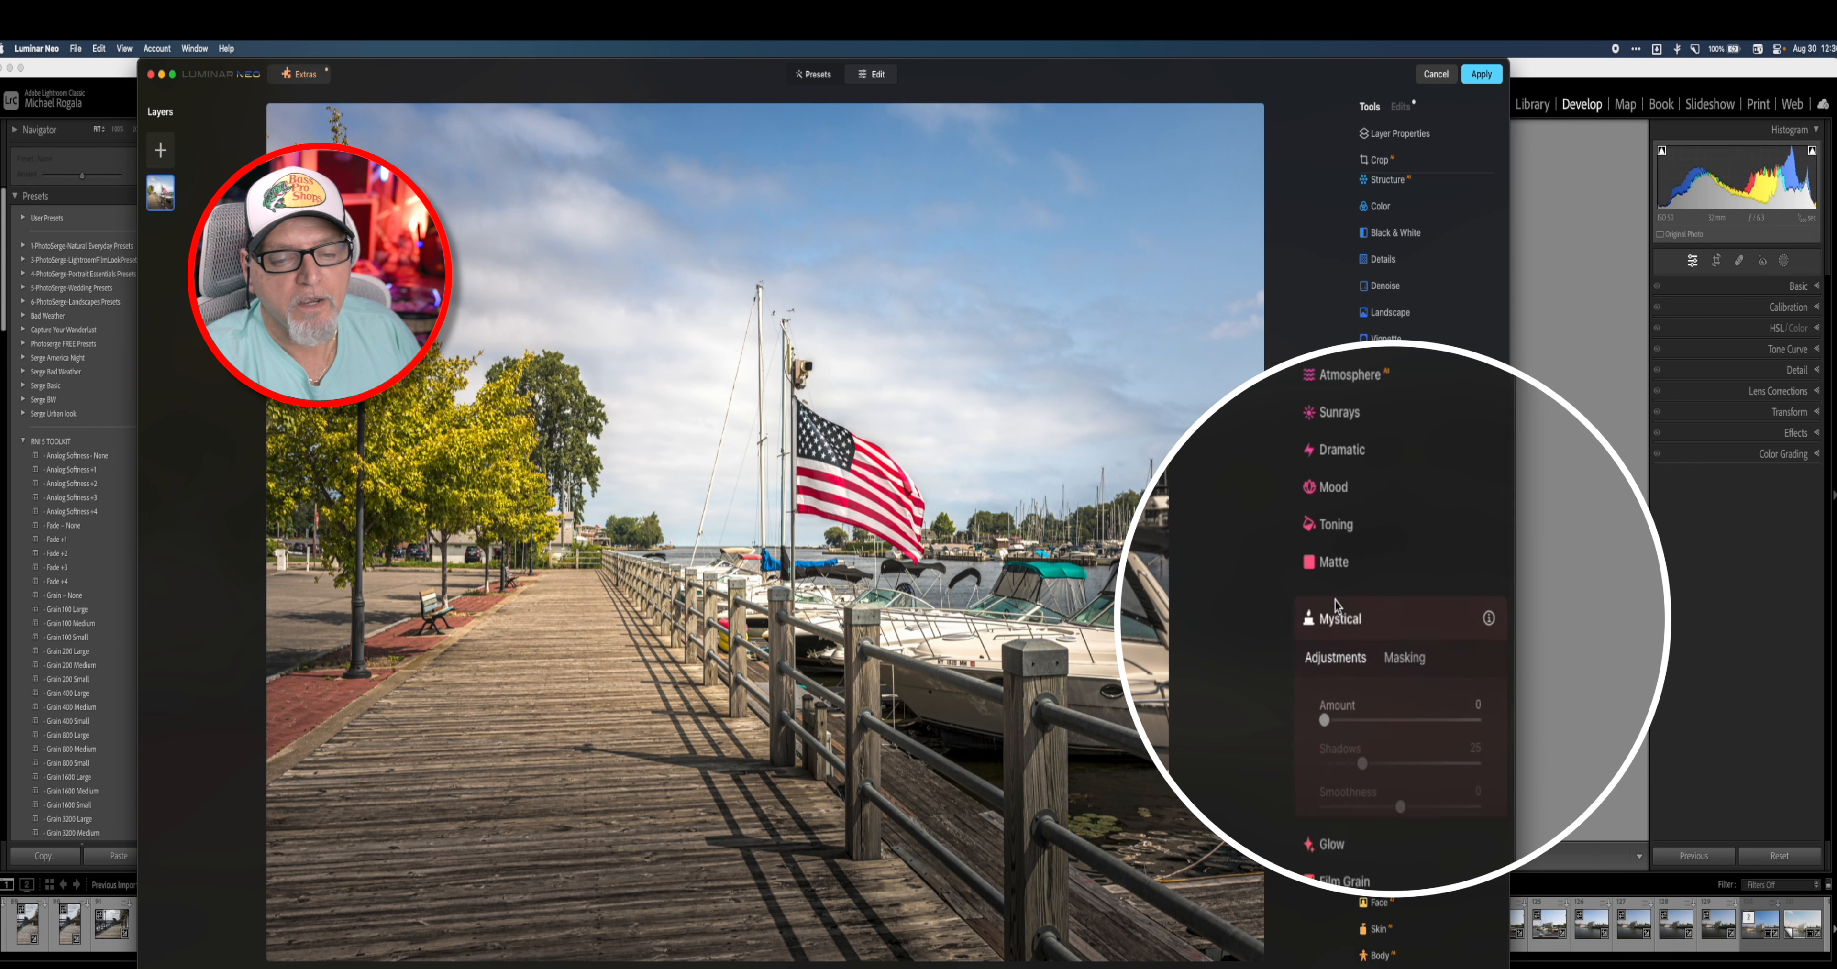
left_click(1346, 858)
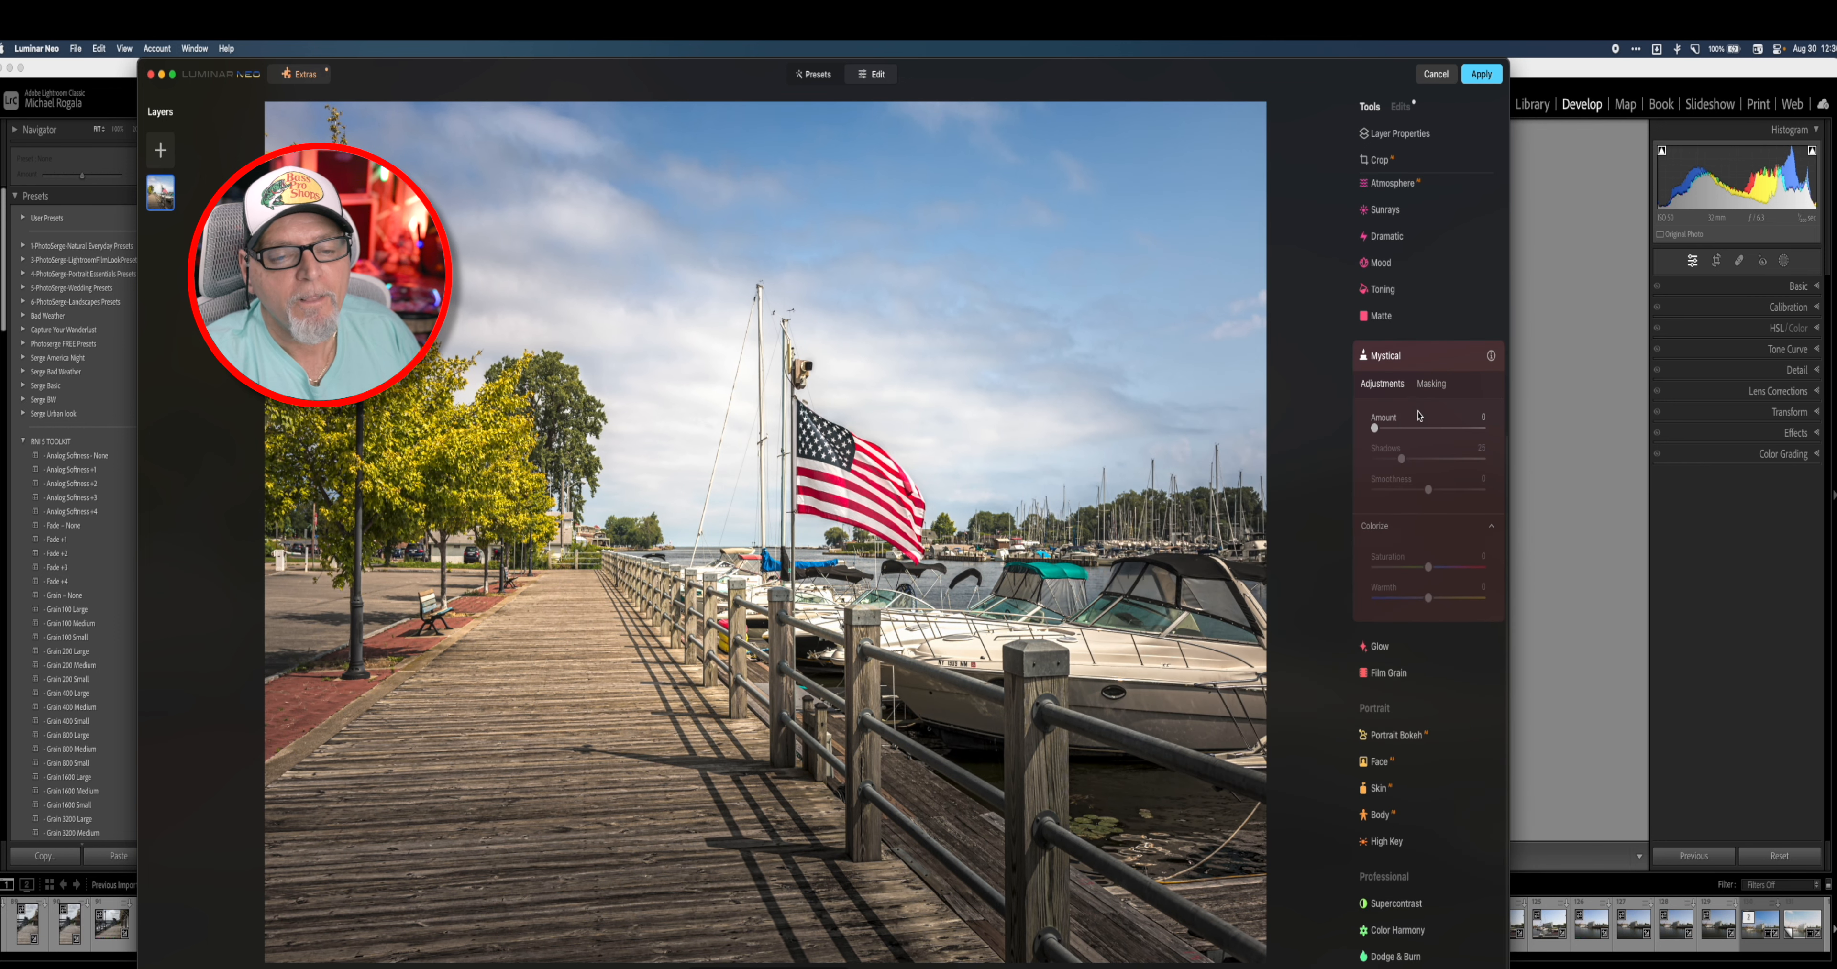
left_click_drag(1375, 428, 1407, 428)
left_click_drag(1402, 459, 1398, 459)
Step: Set the Mystical effect's Saturation to about 29 and cool its Warmth to about -13
left_click_drag(1429, 567, 1438, 568)
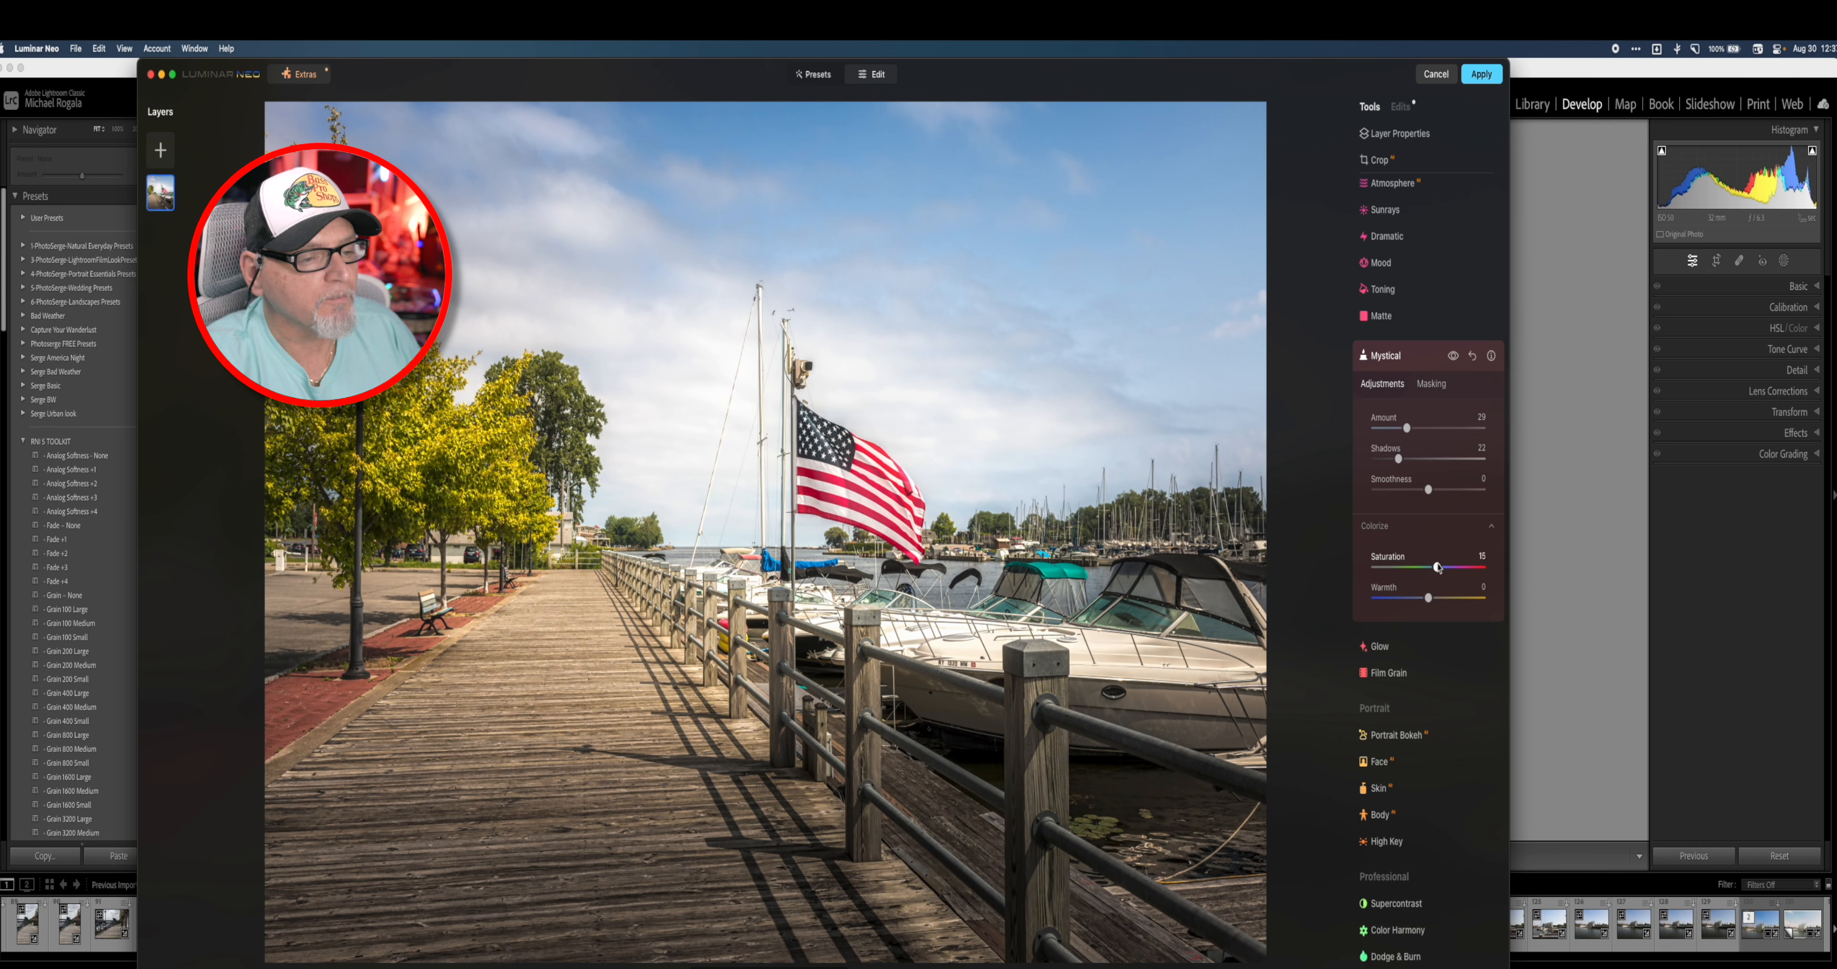
left_click_drag(1437, 568, 1442, 568)
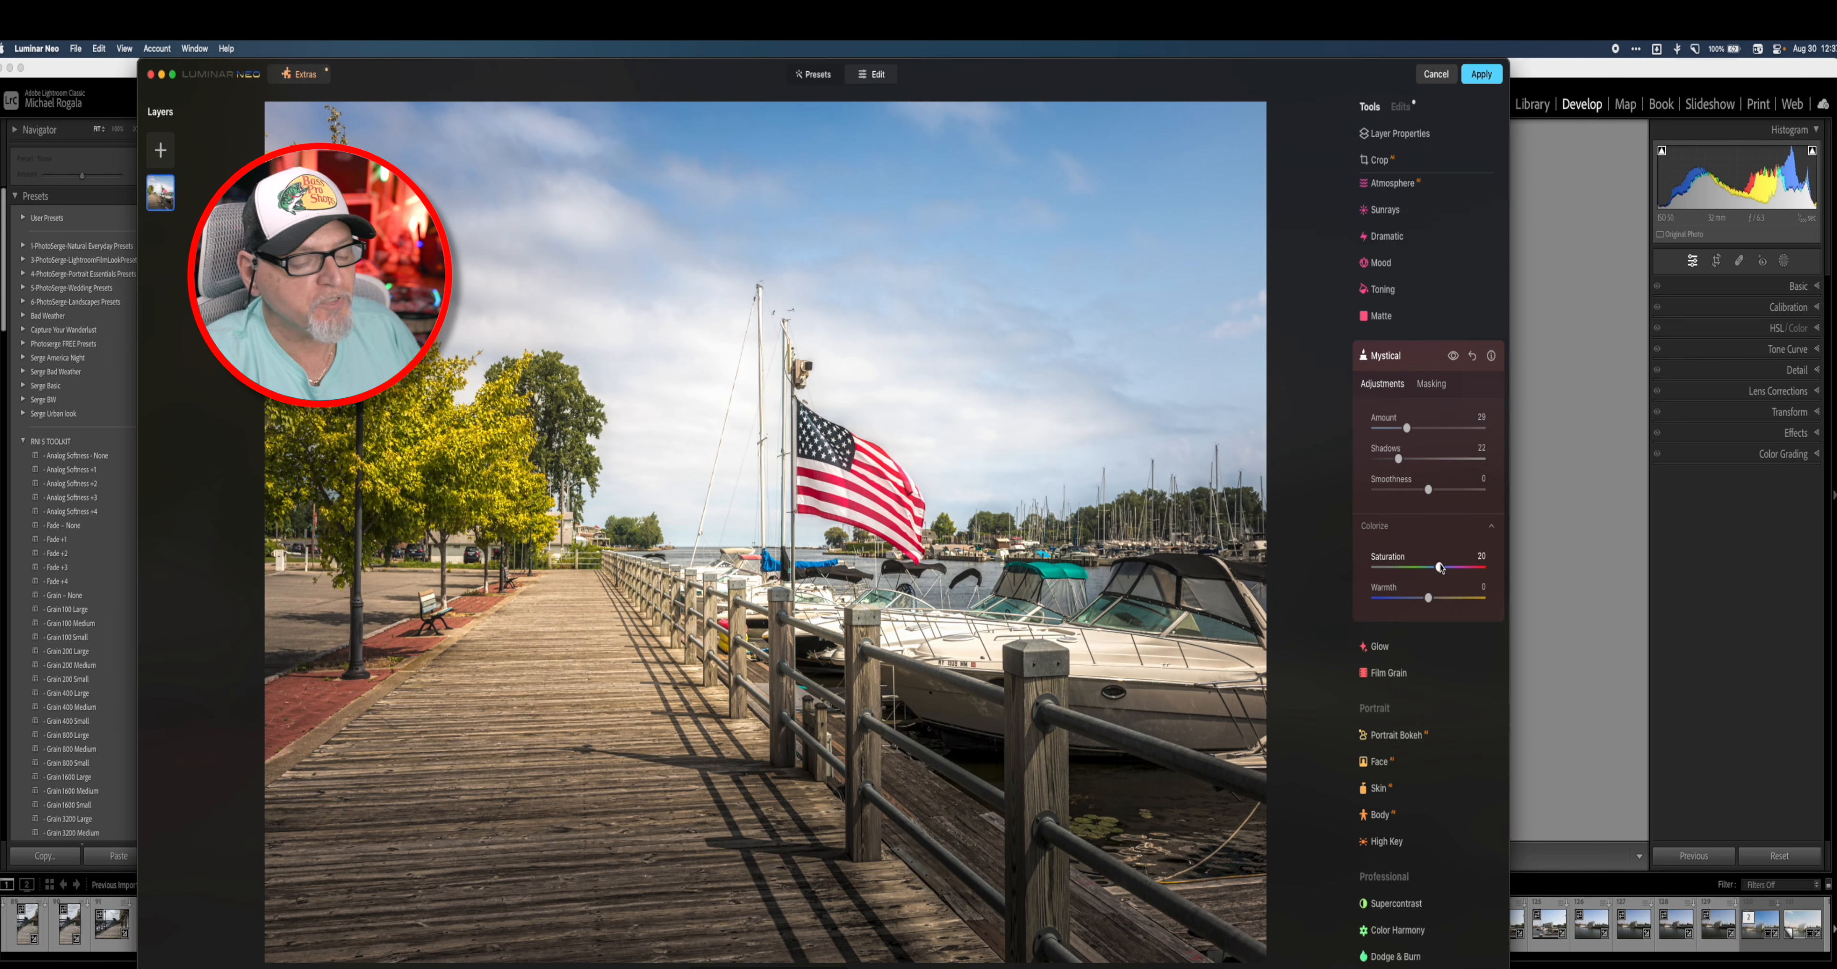
left_click_drag(1442, 568, 1446, 570)
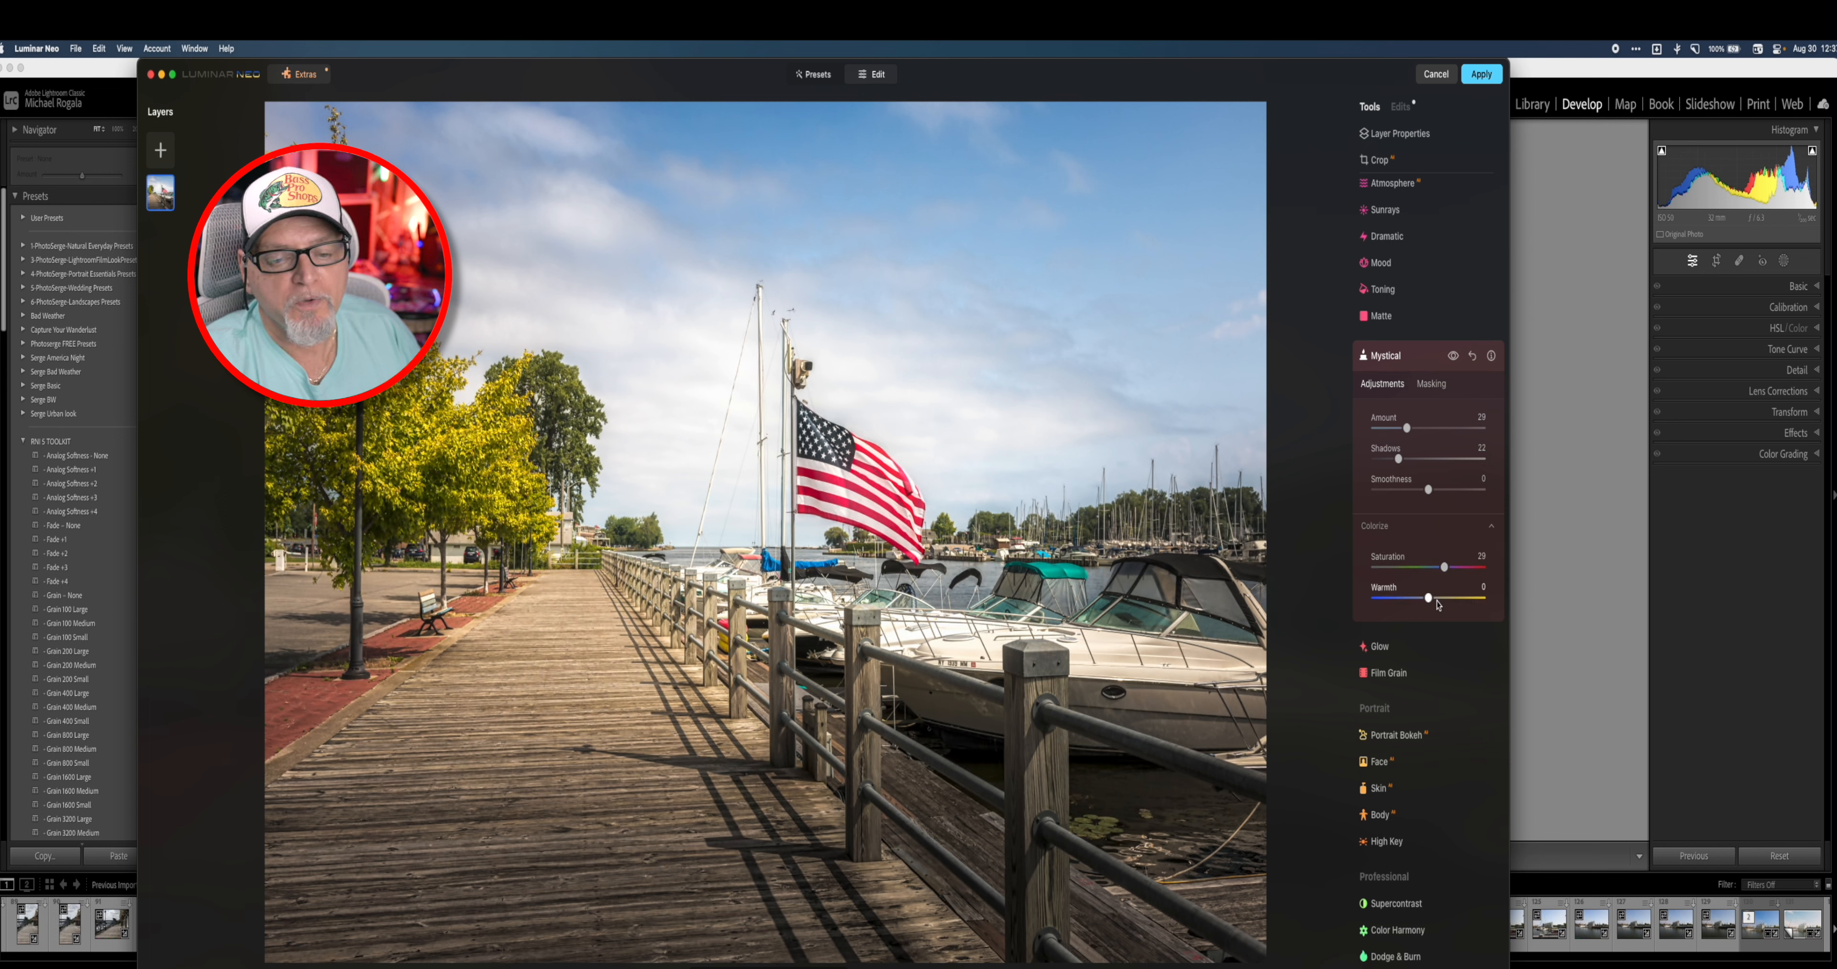
left_click_drag(1429, 599, 1422, 599)
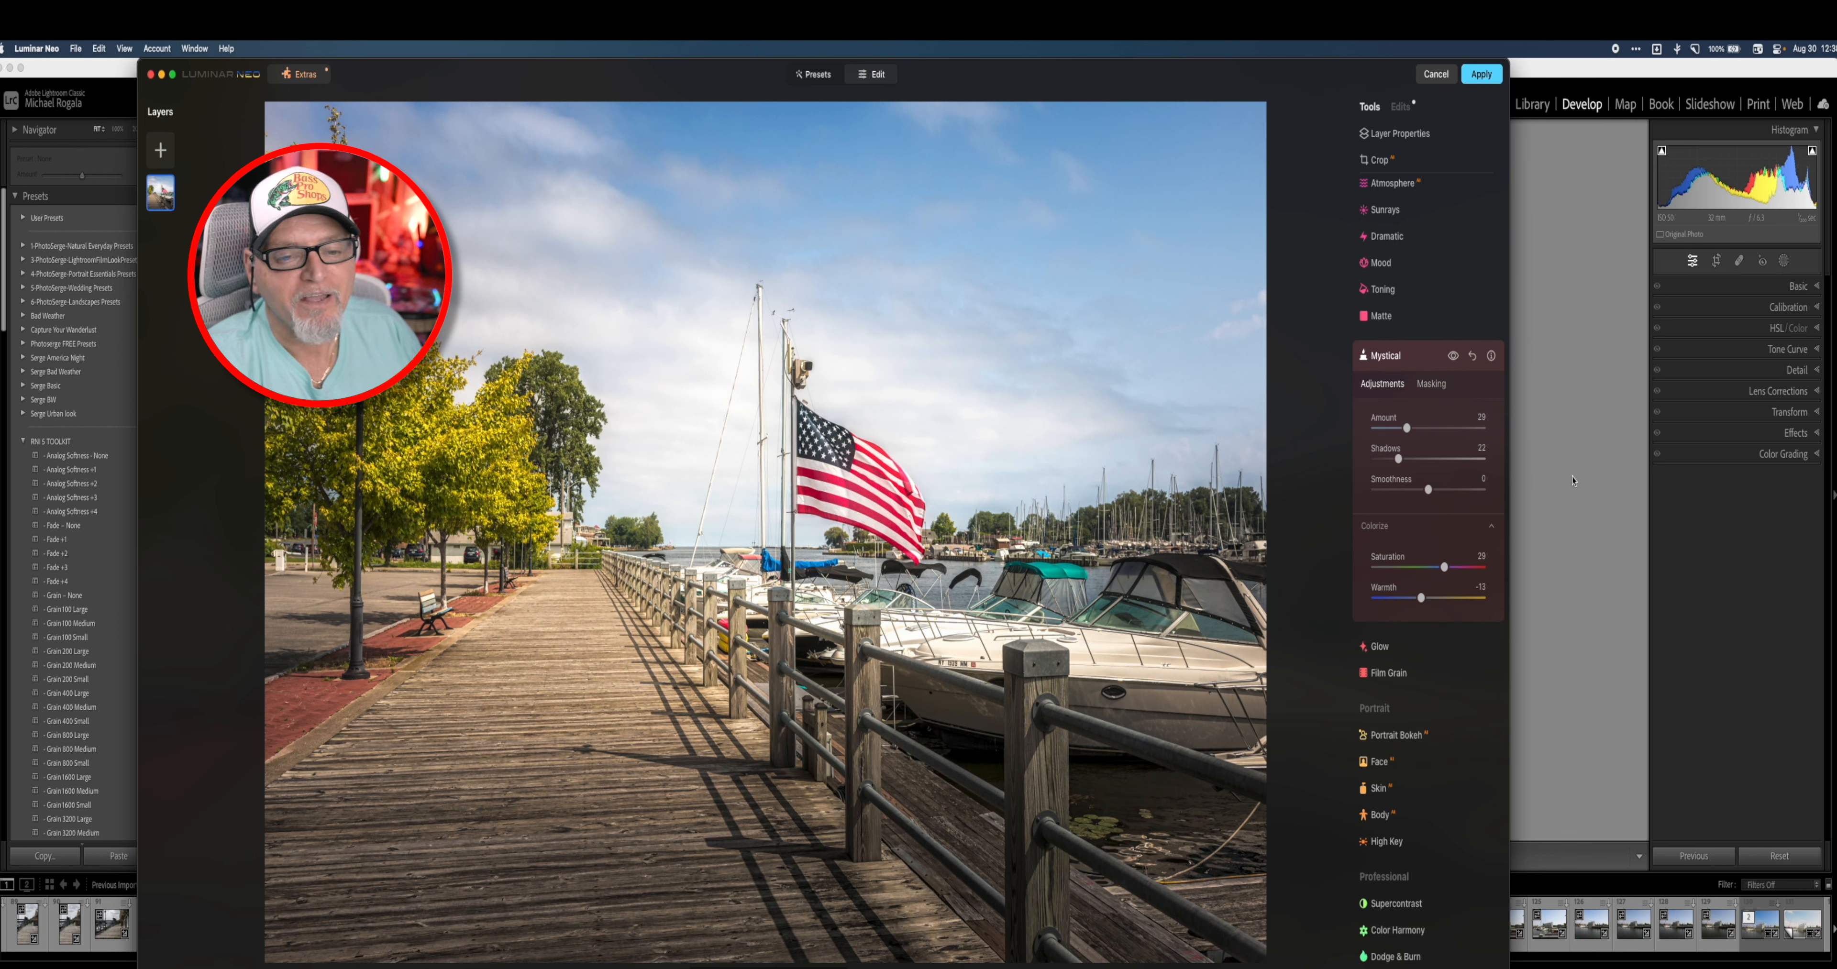
Step: Add a darkening Vignette with Amount at about -26 and raise its Inner Light to 17
scroll(1429, 349, "up", 5)
scroll(1429, 348, "up", 4)
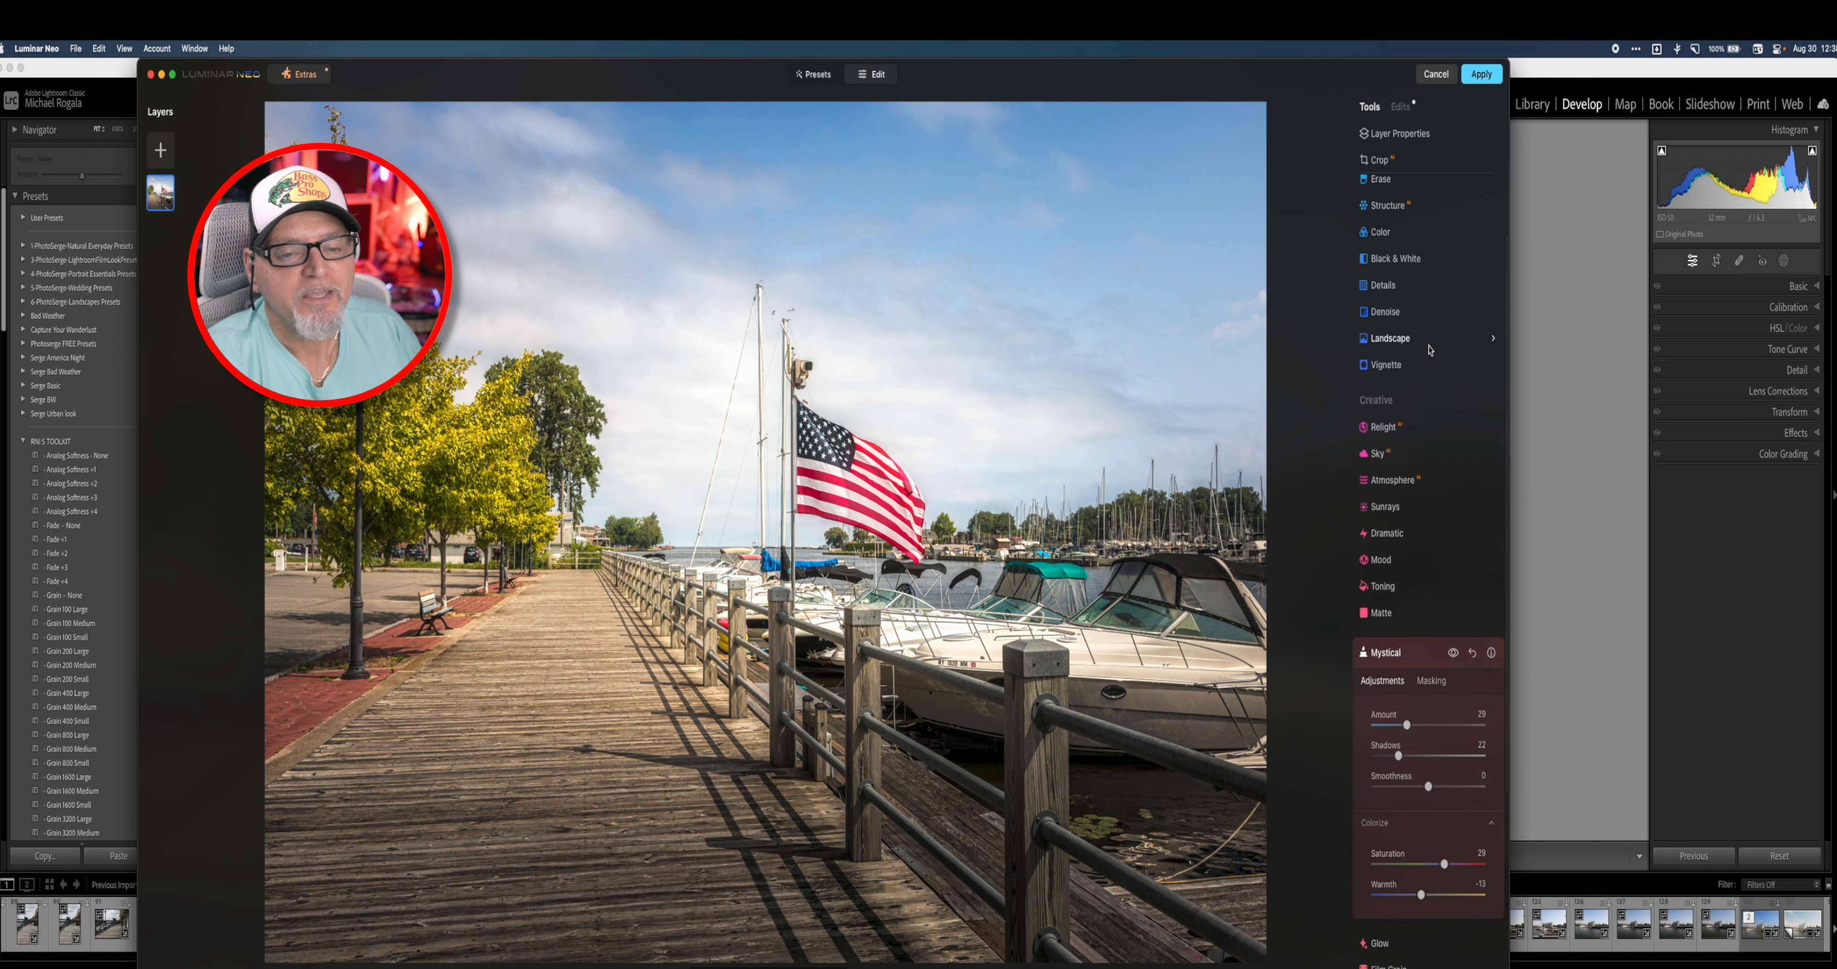
left_click(1342, 308)
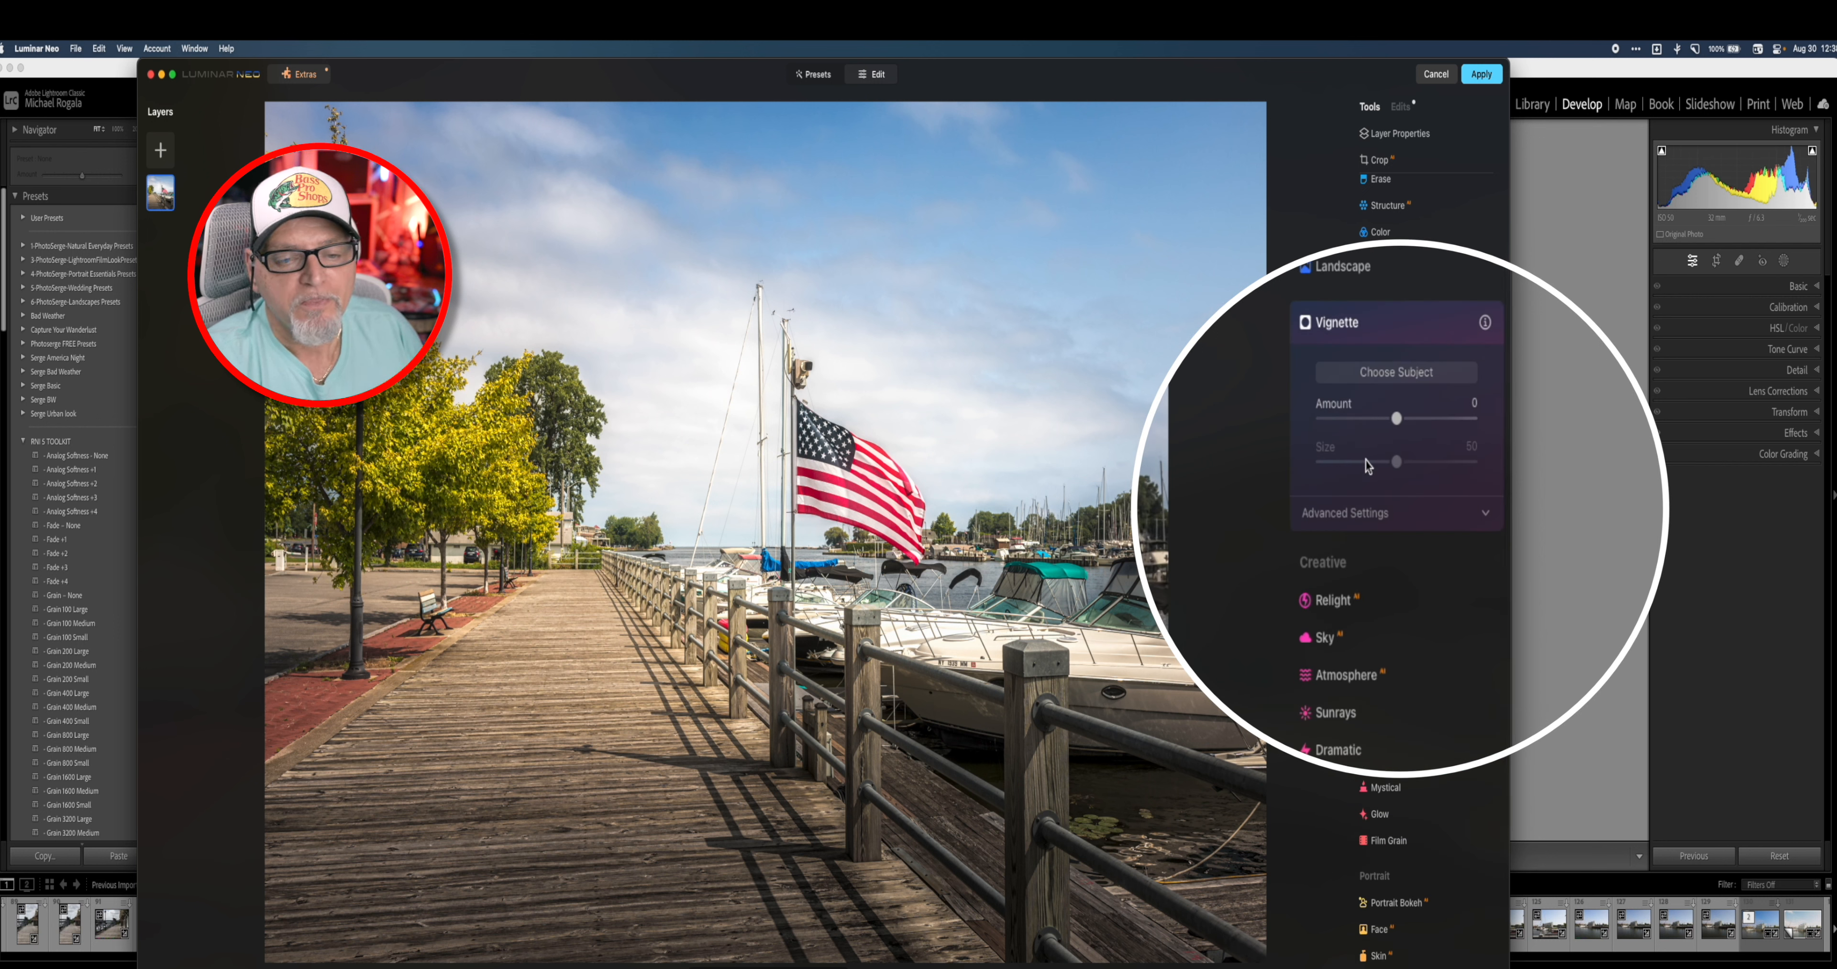
left_click(1346, 519)
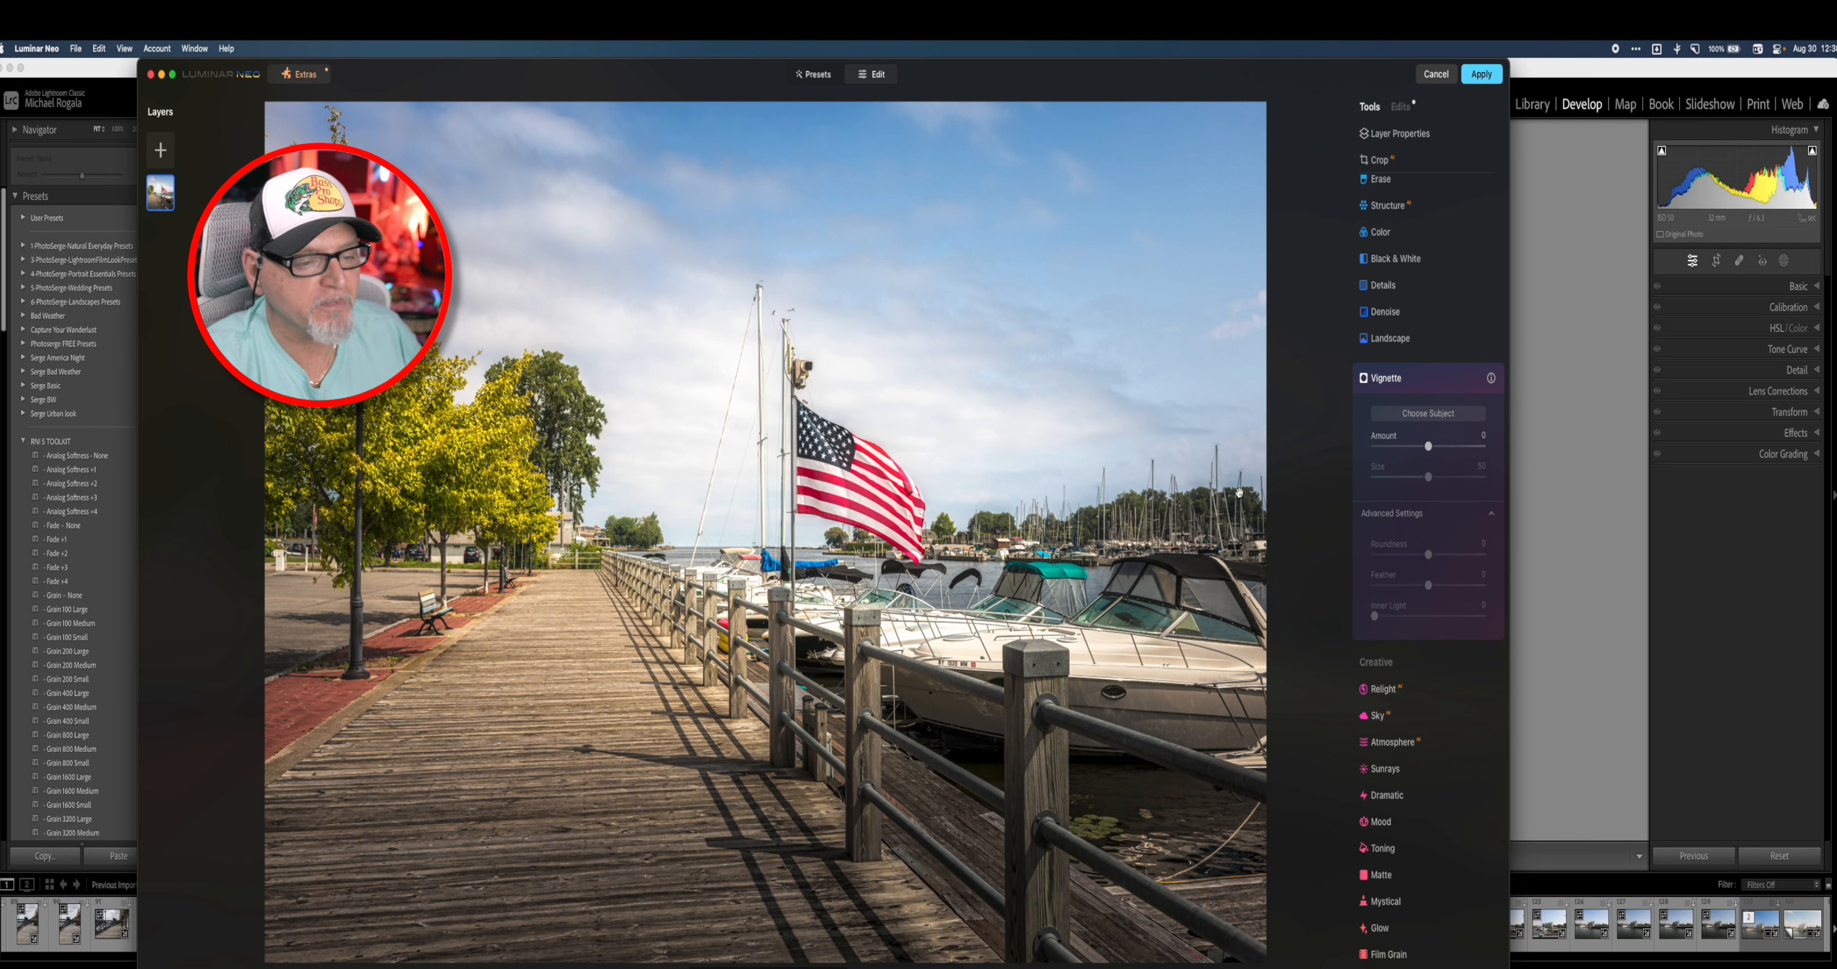
left_click_drag(1432, 445, 1407, 445)
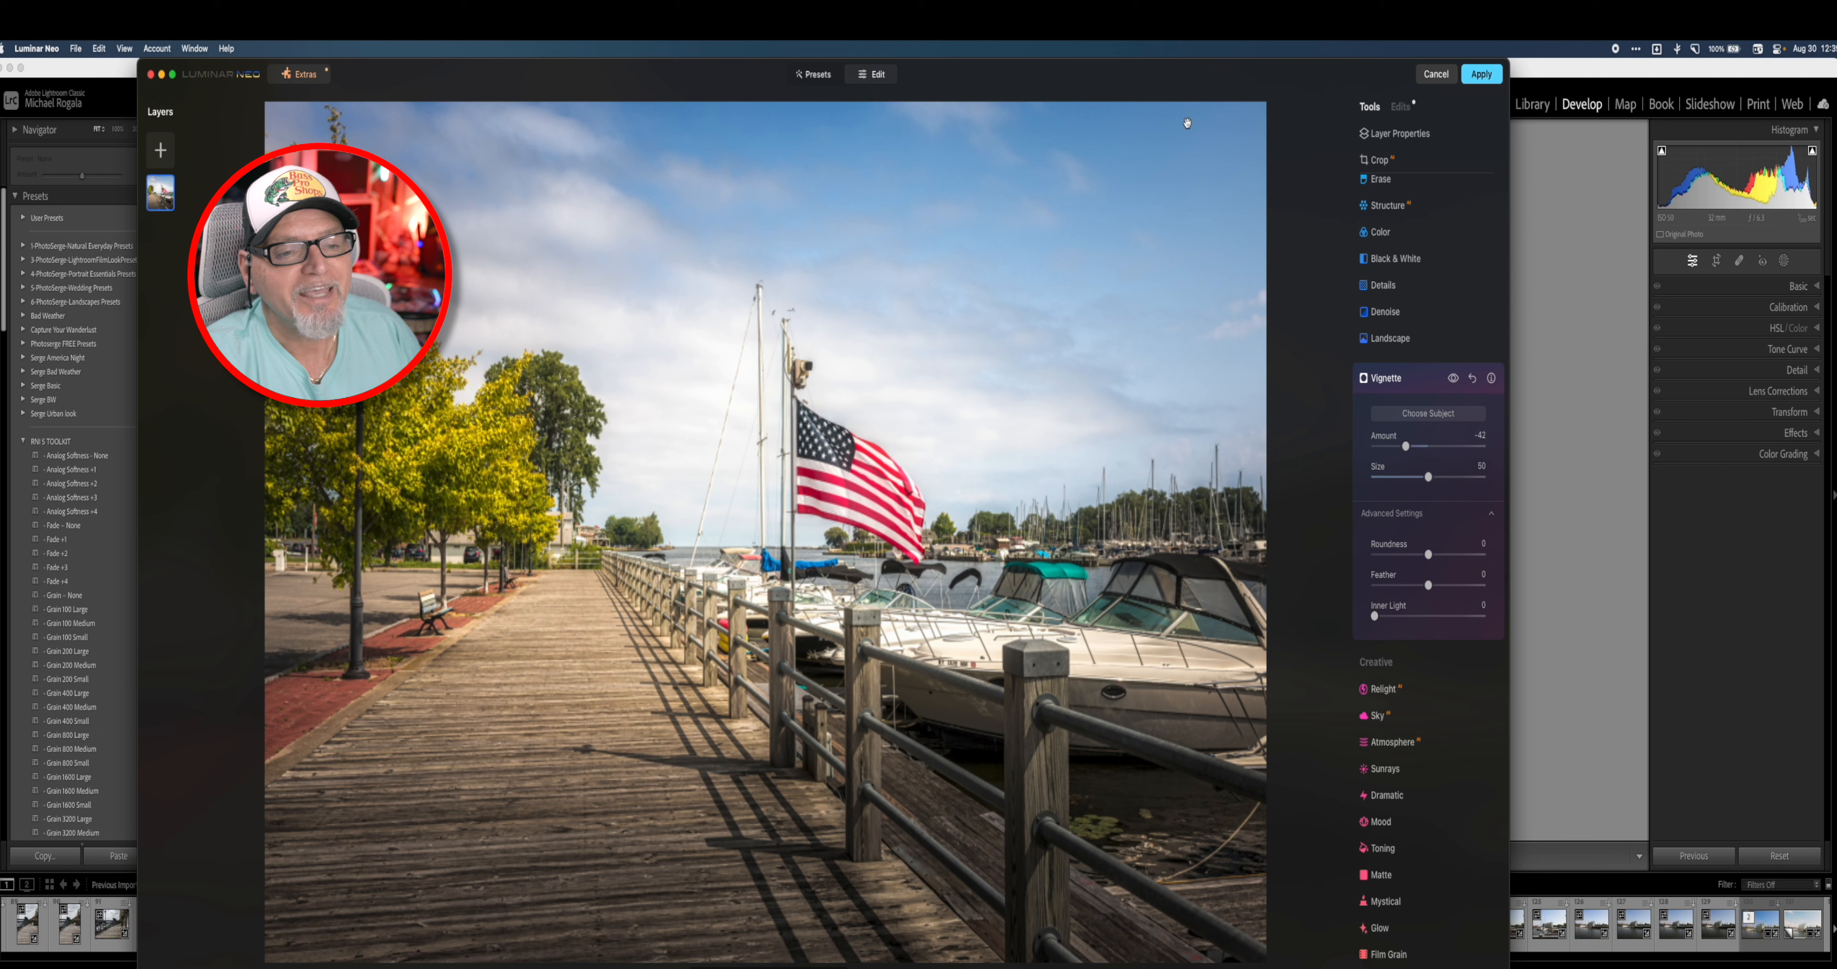
left_click_drag(1406, 446, 1416, 449)
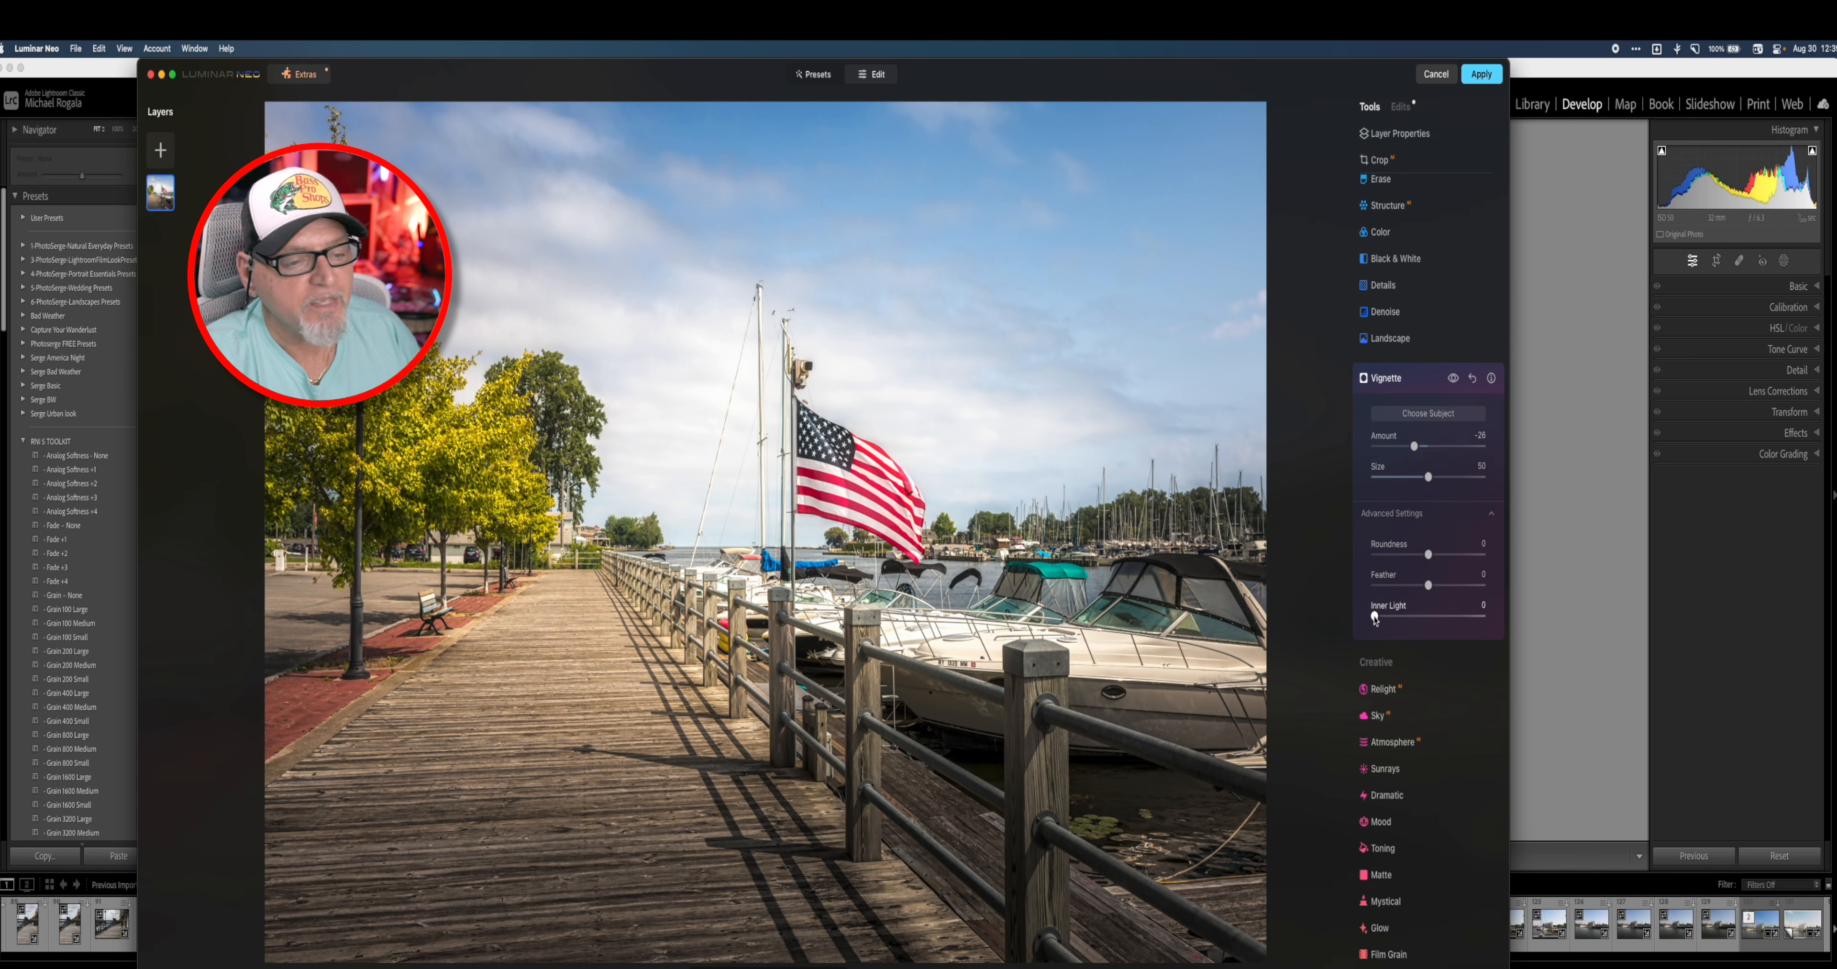
left_click_drag(1375, 617, 1392, 614)
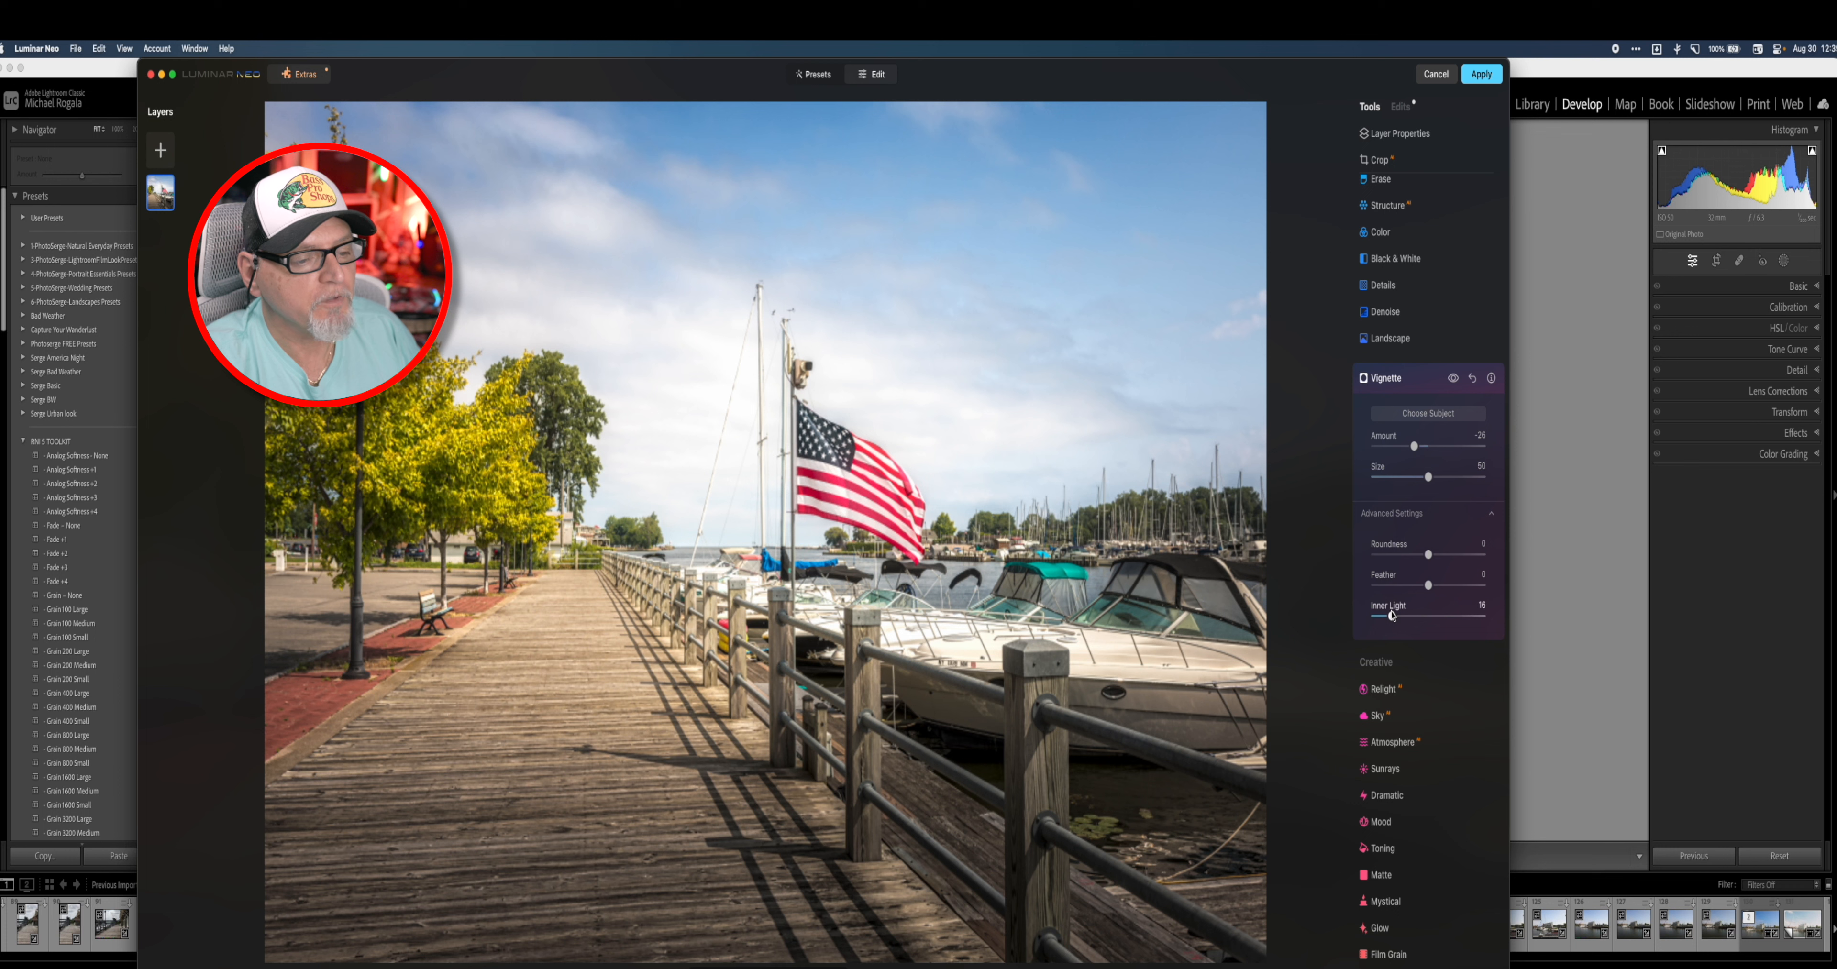
mouse_move(1391, 616)
left_mouse_down()
mouse_move(1442, 623)
mouse_move(1394, 620)
left_mouse_up()
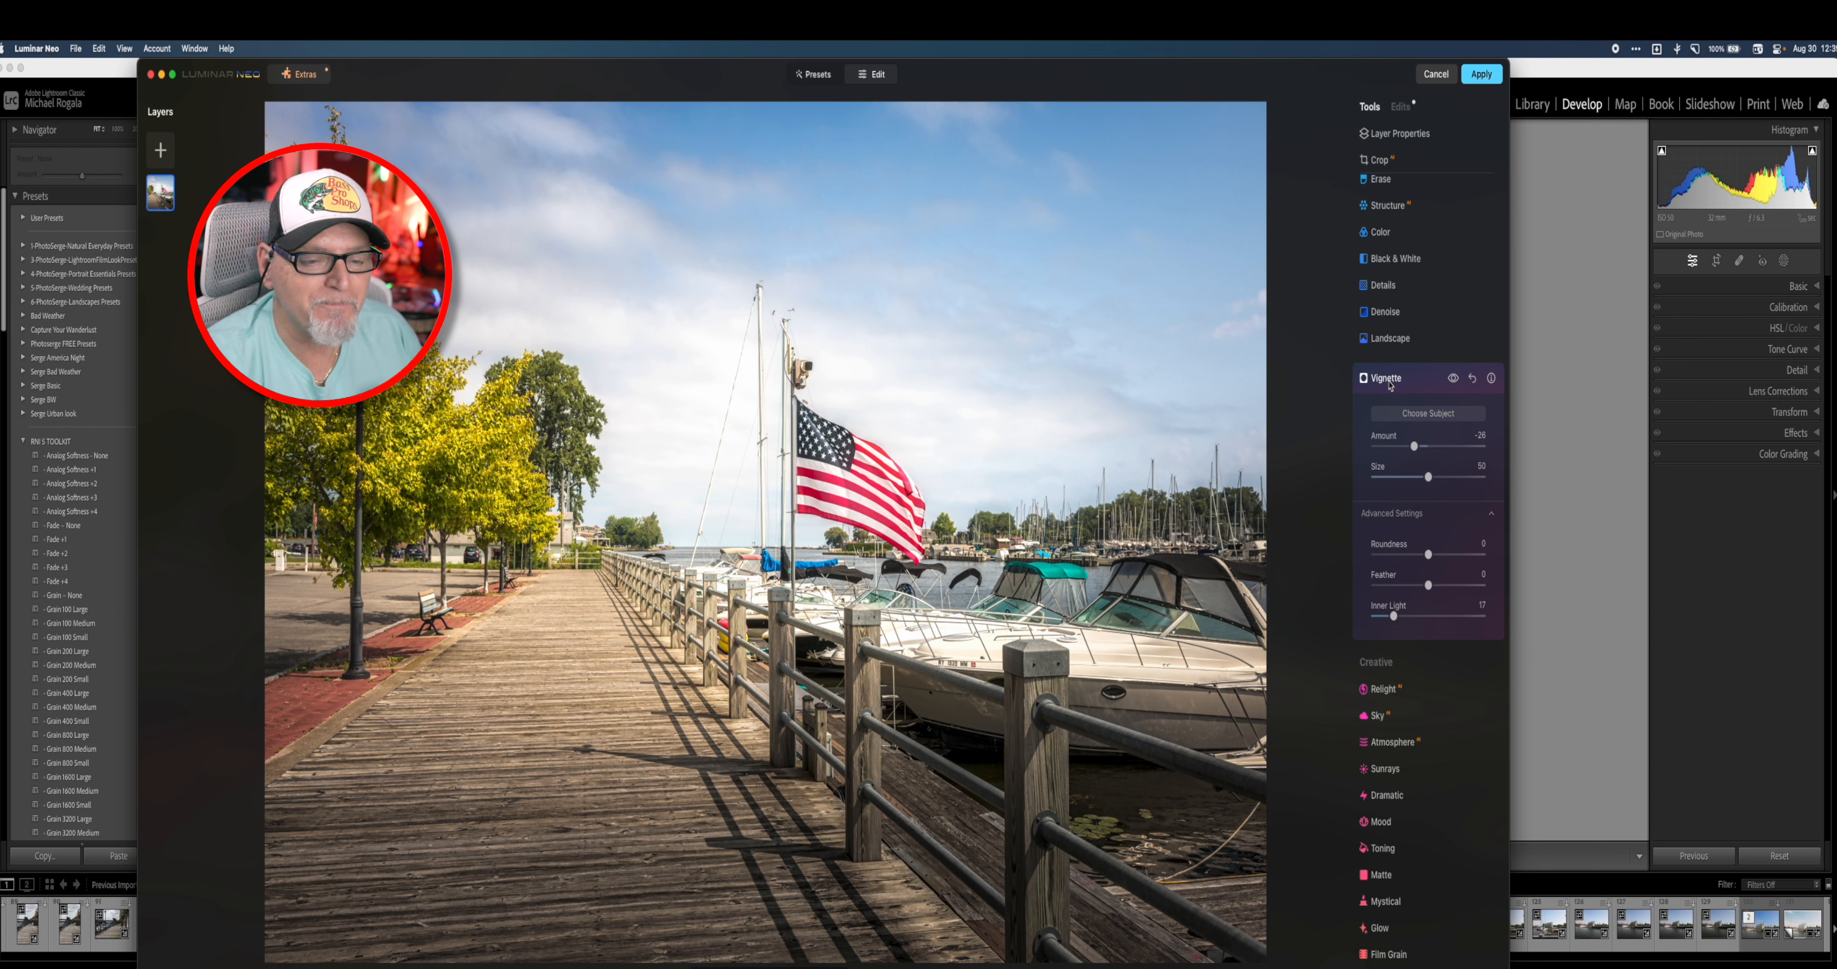
scroll(1463, 709, "down", 4)
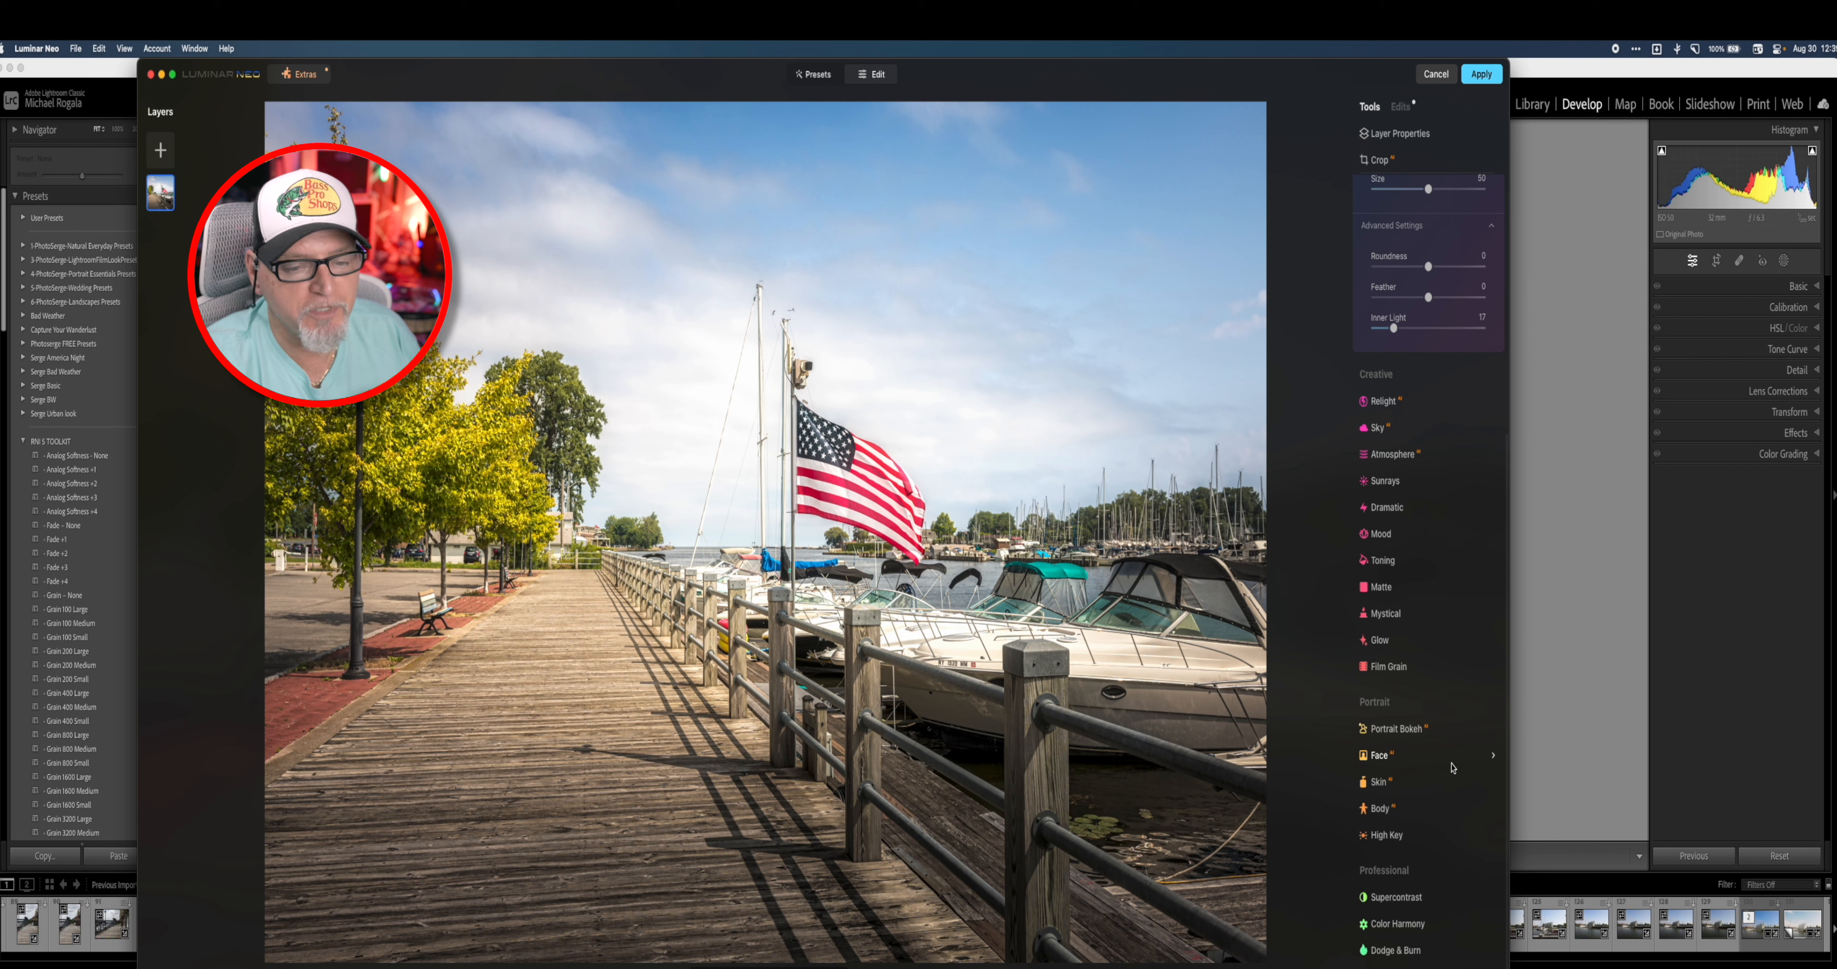
scroll(1452, 767, "up", 5)
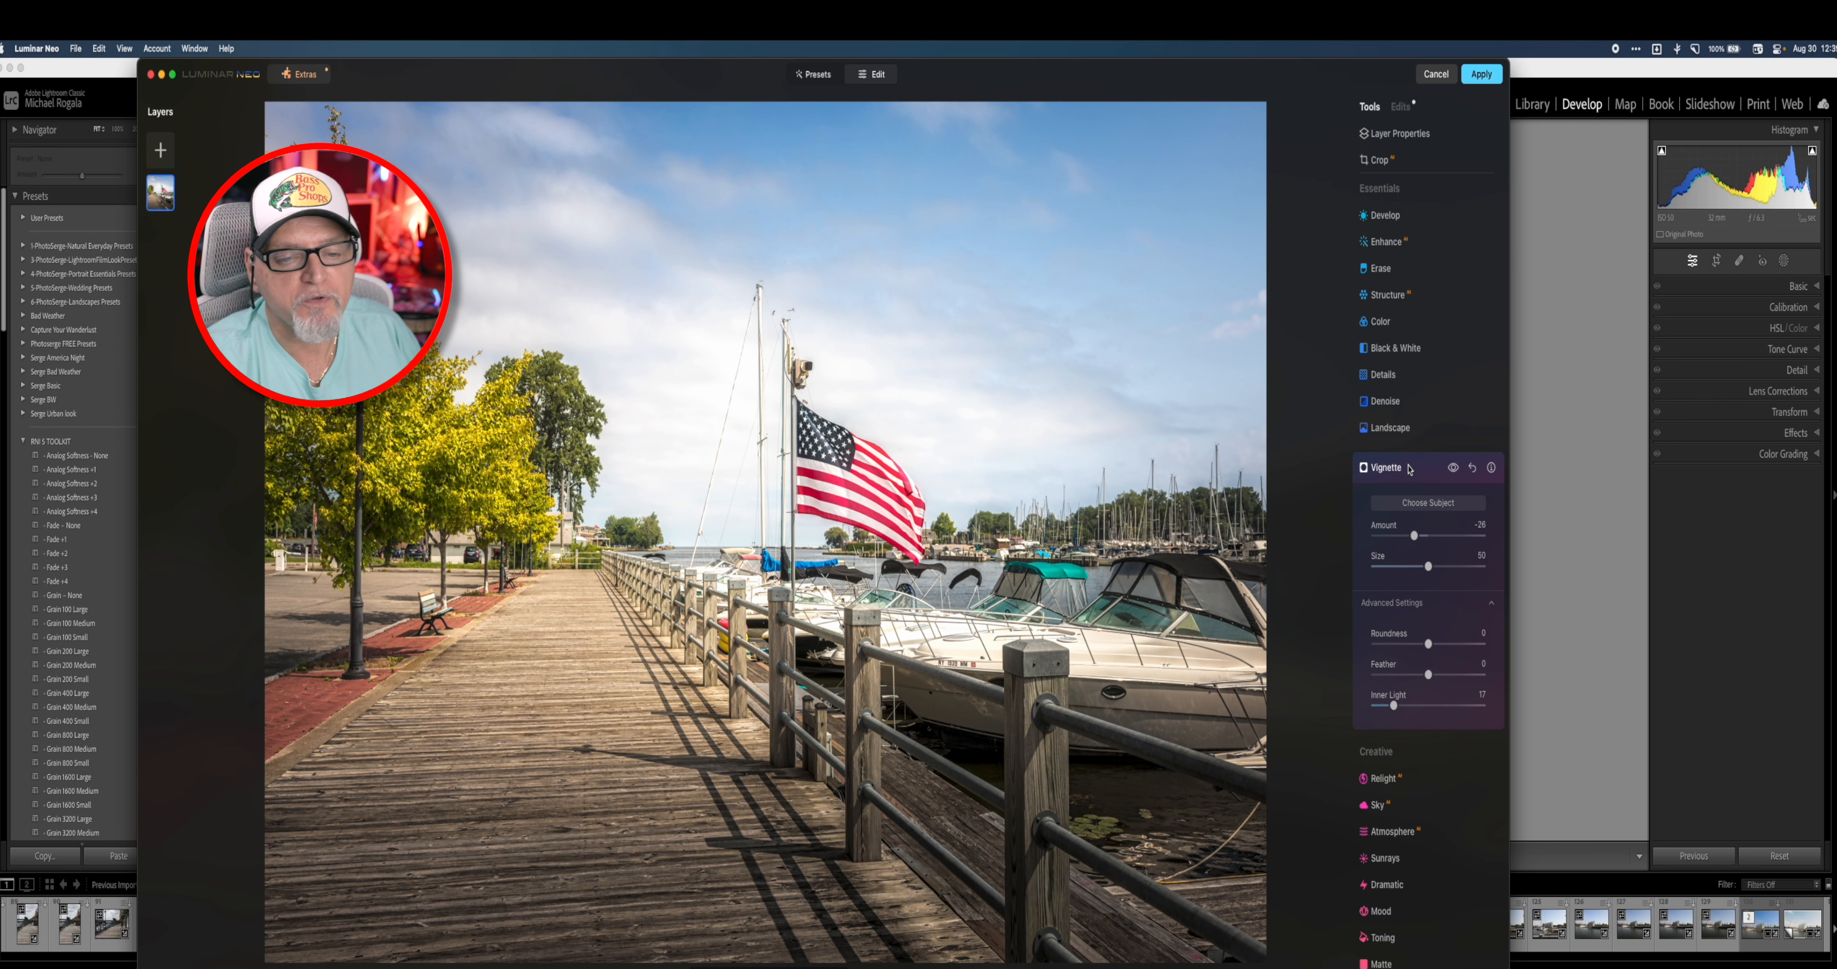
Step: Apply the Luminar Neo edits to return to Lightroom Classic, and turn off the highlight and shadow clipping indicators
left_click(1394, 472)
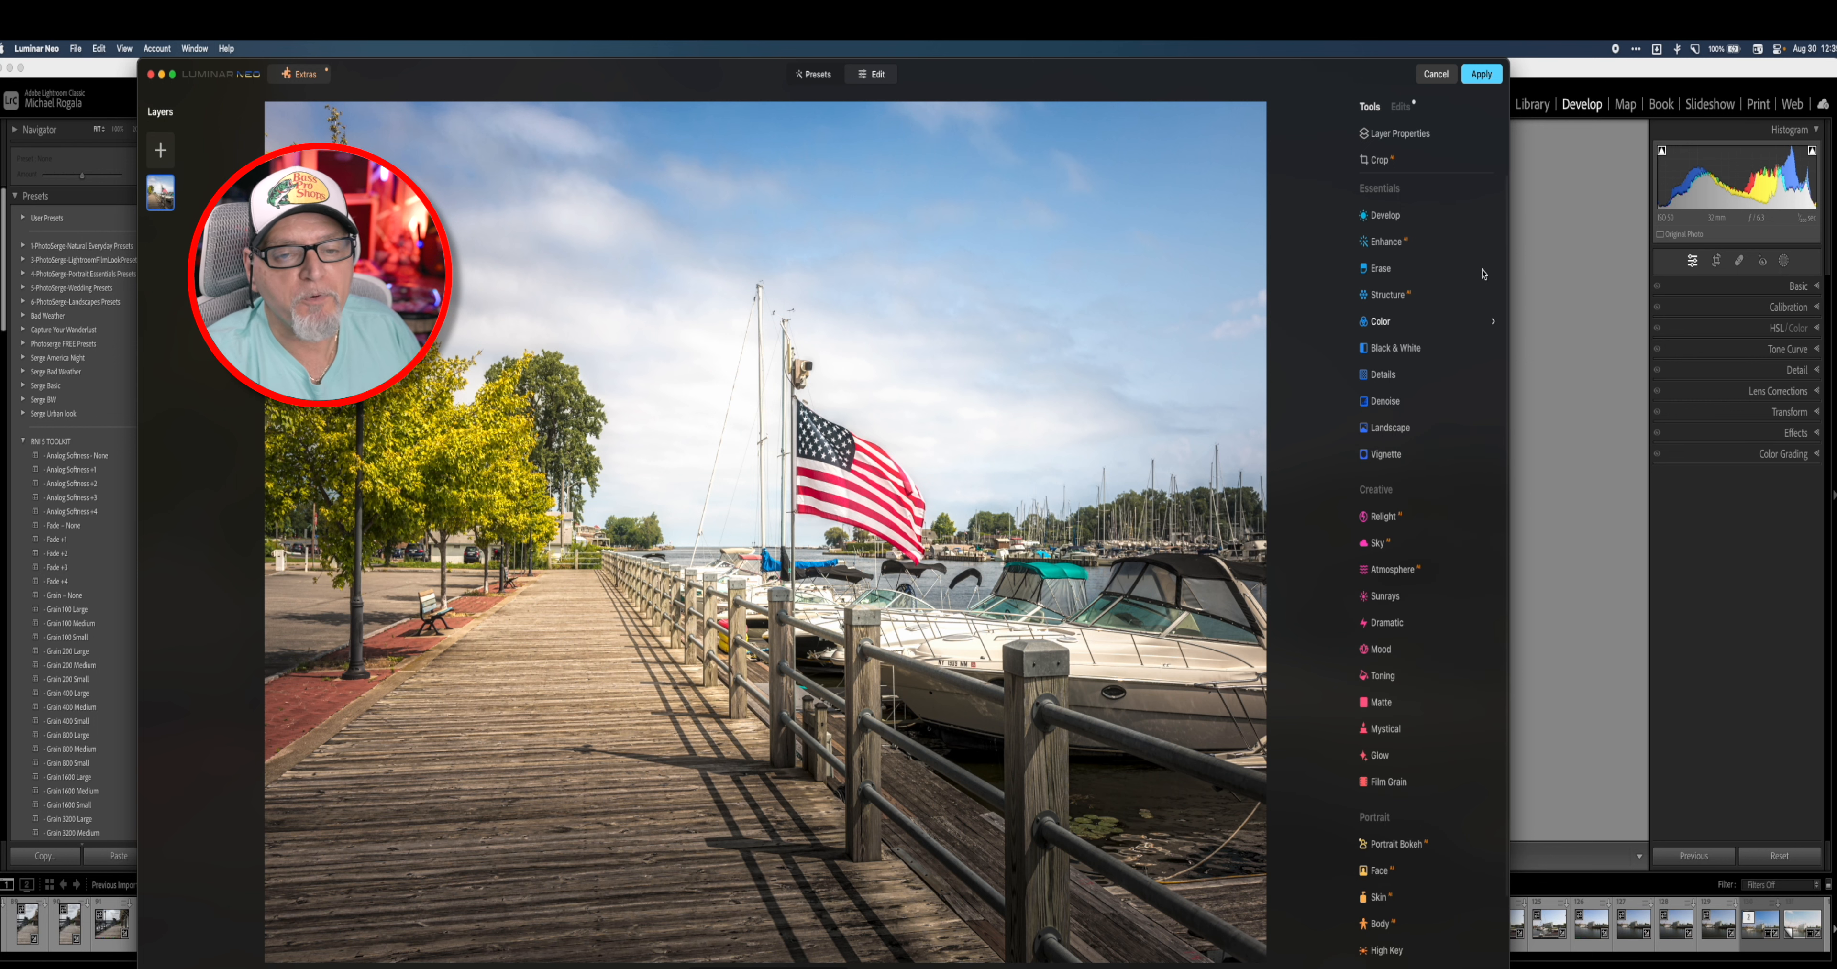
left_click(1481, 76)
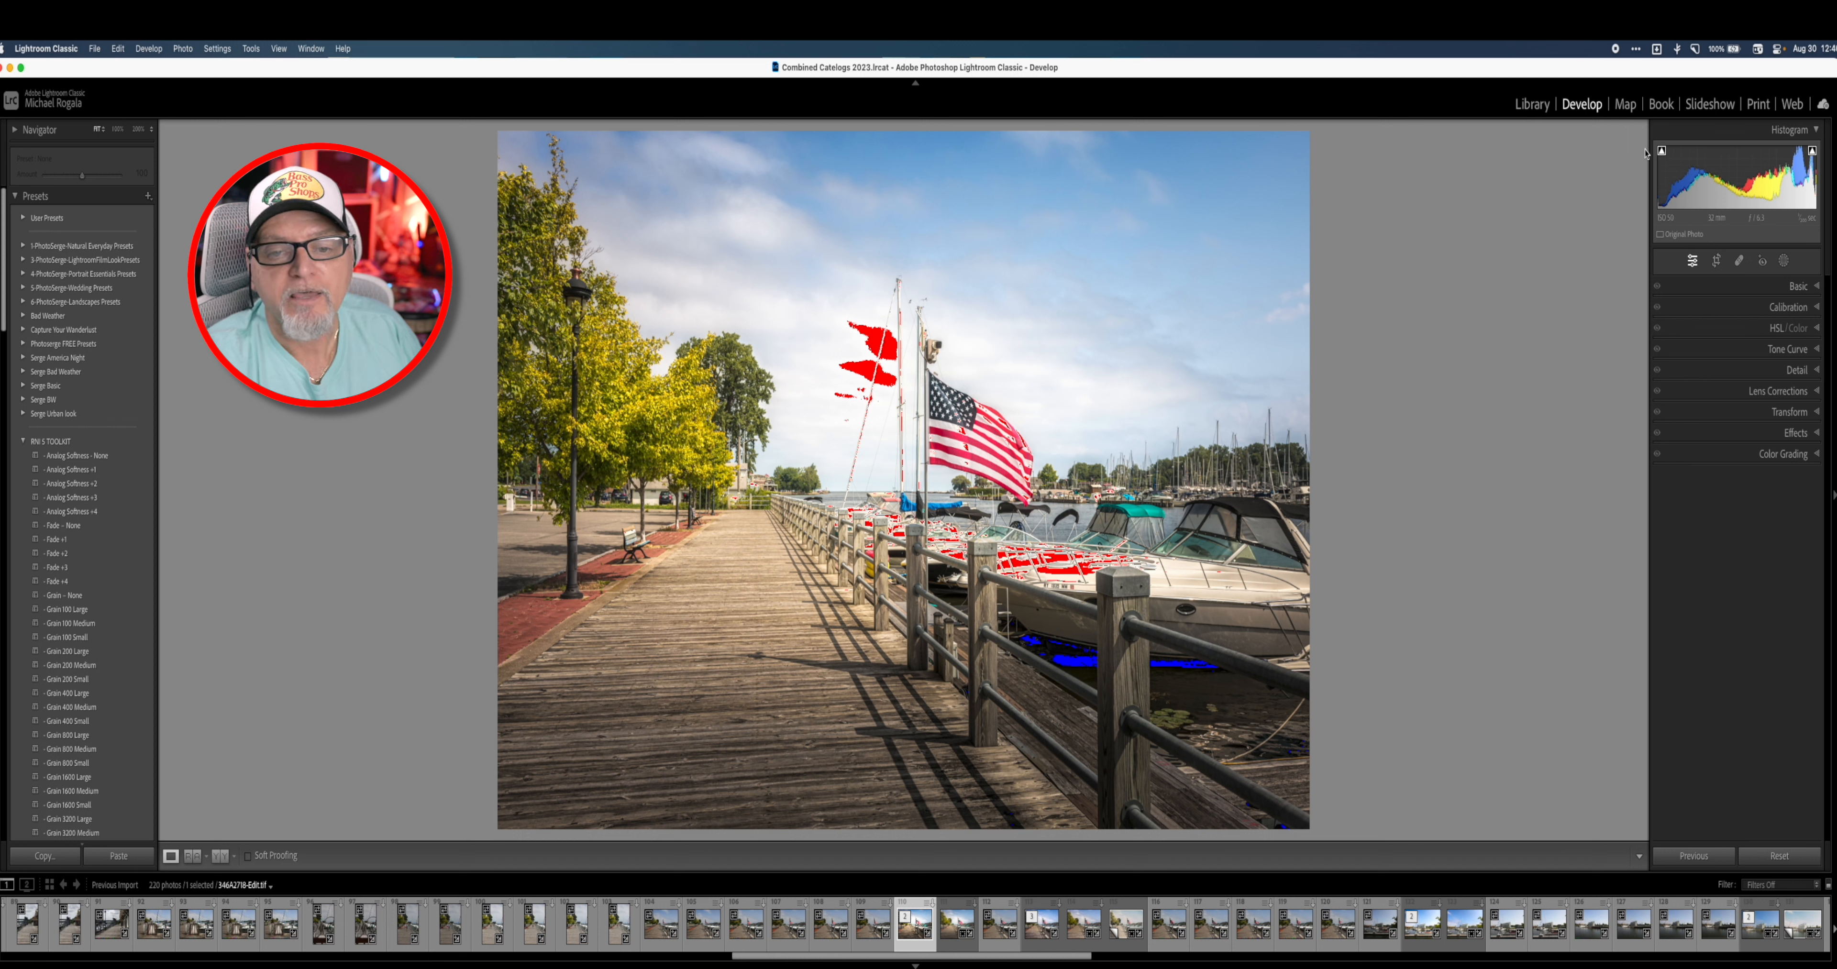
left_click(1812, 151)
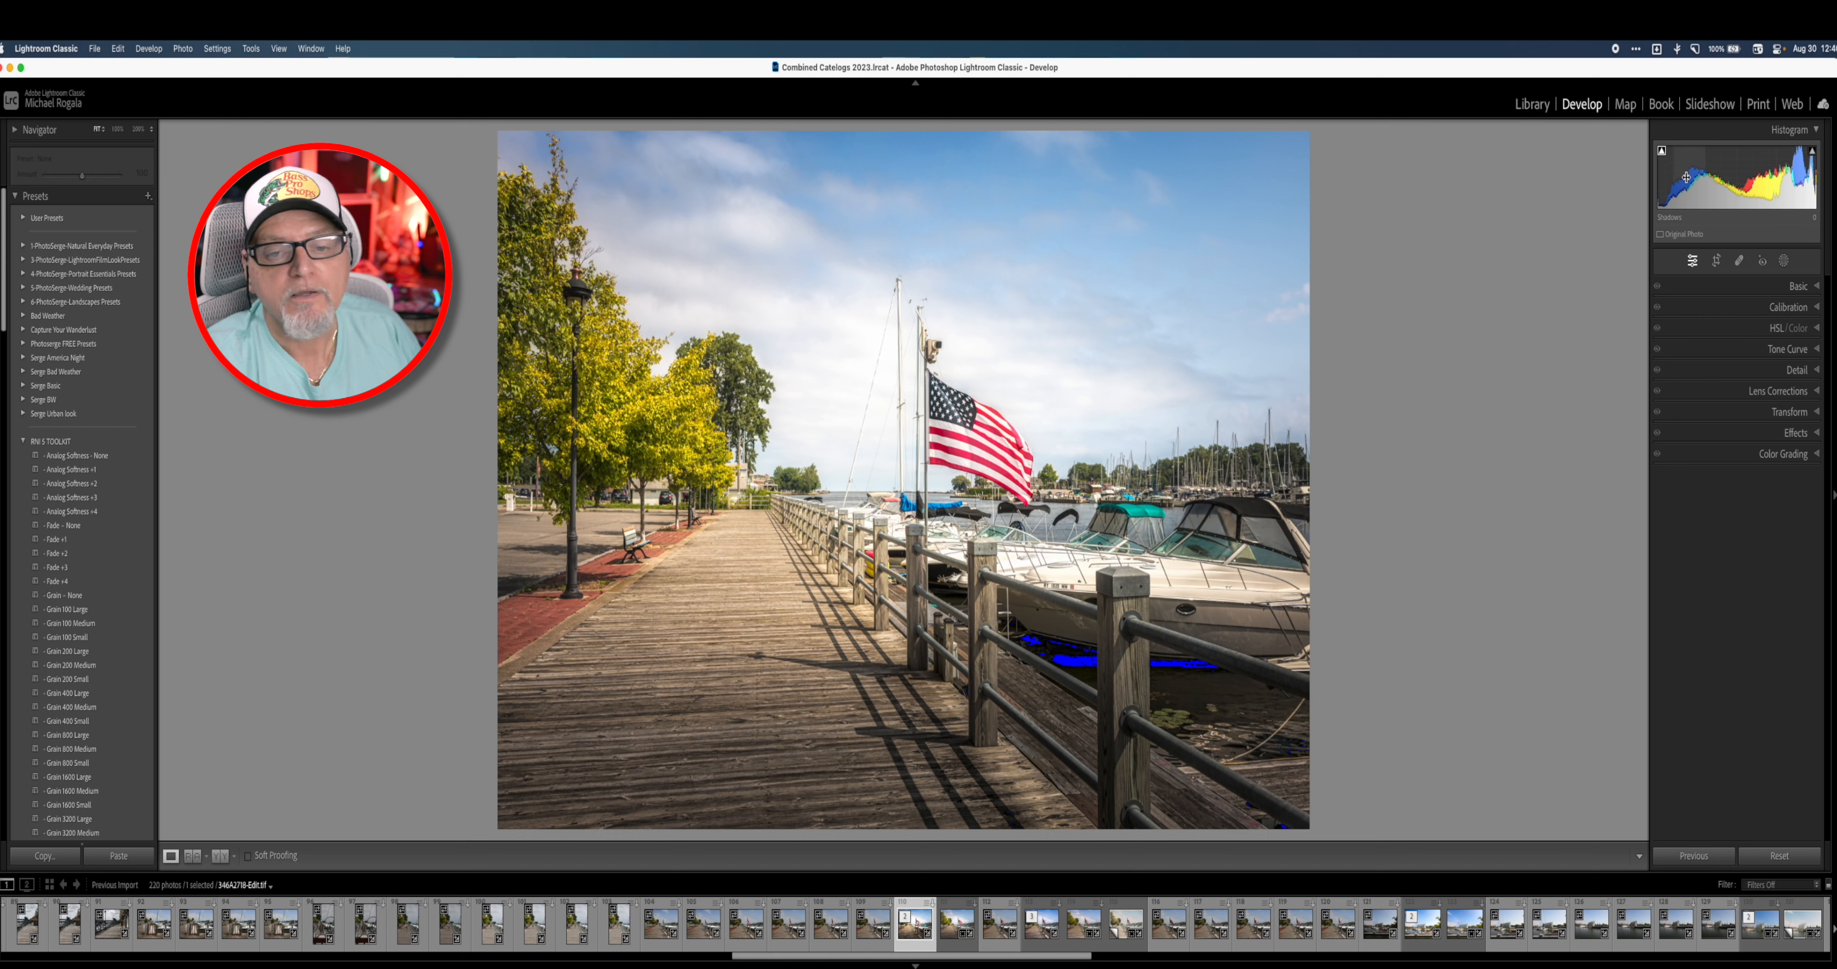
left_click(1663, 152)
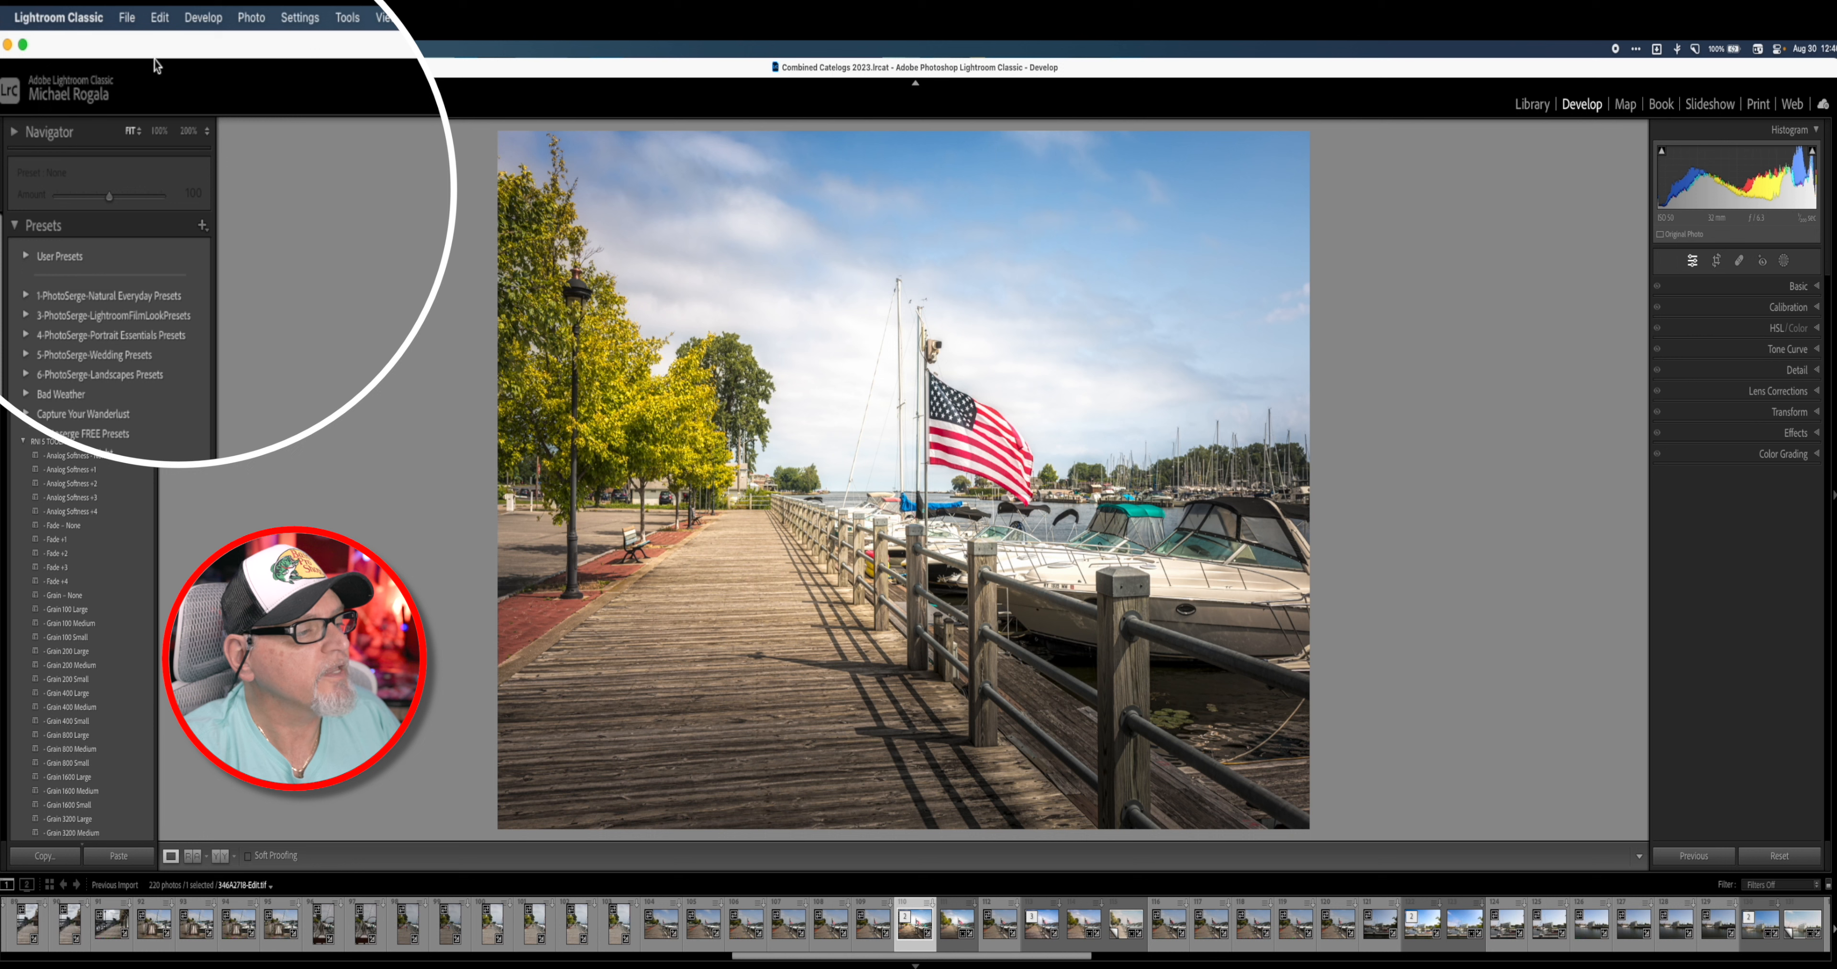
Step: Open the export settings for the photo, enable the Social Media (Choose Folder) user preset and review its file, sizing, metadata and watermark settings
left_click(127, 18)
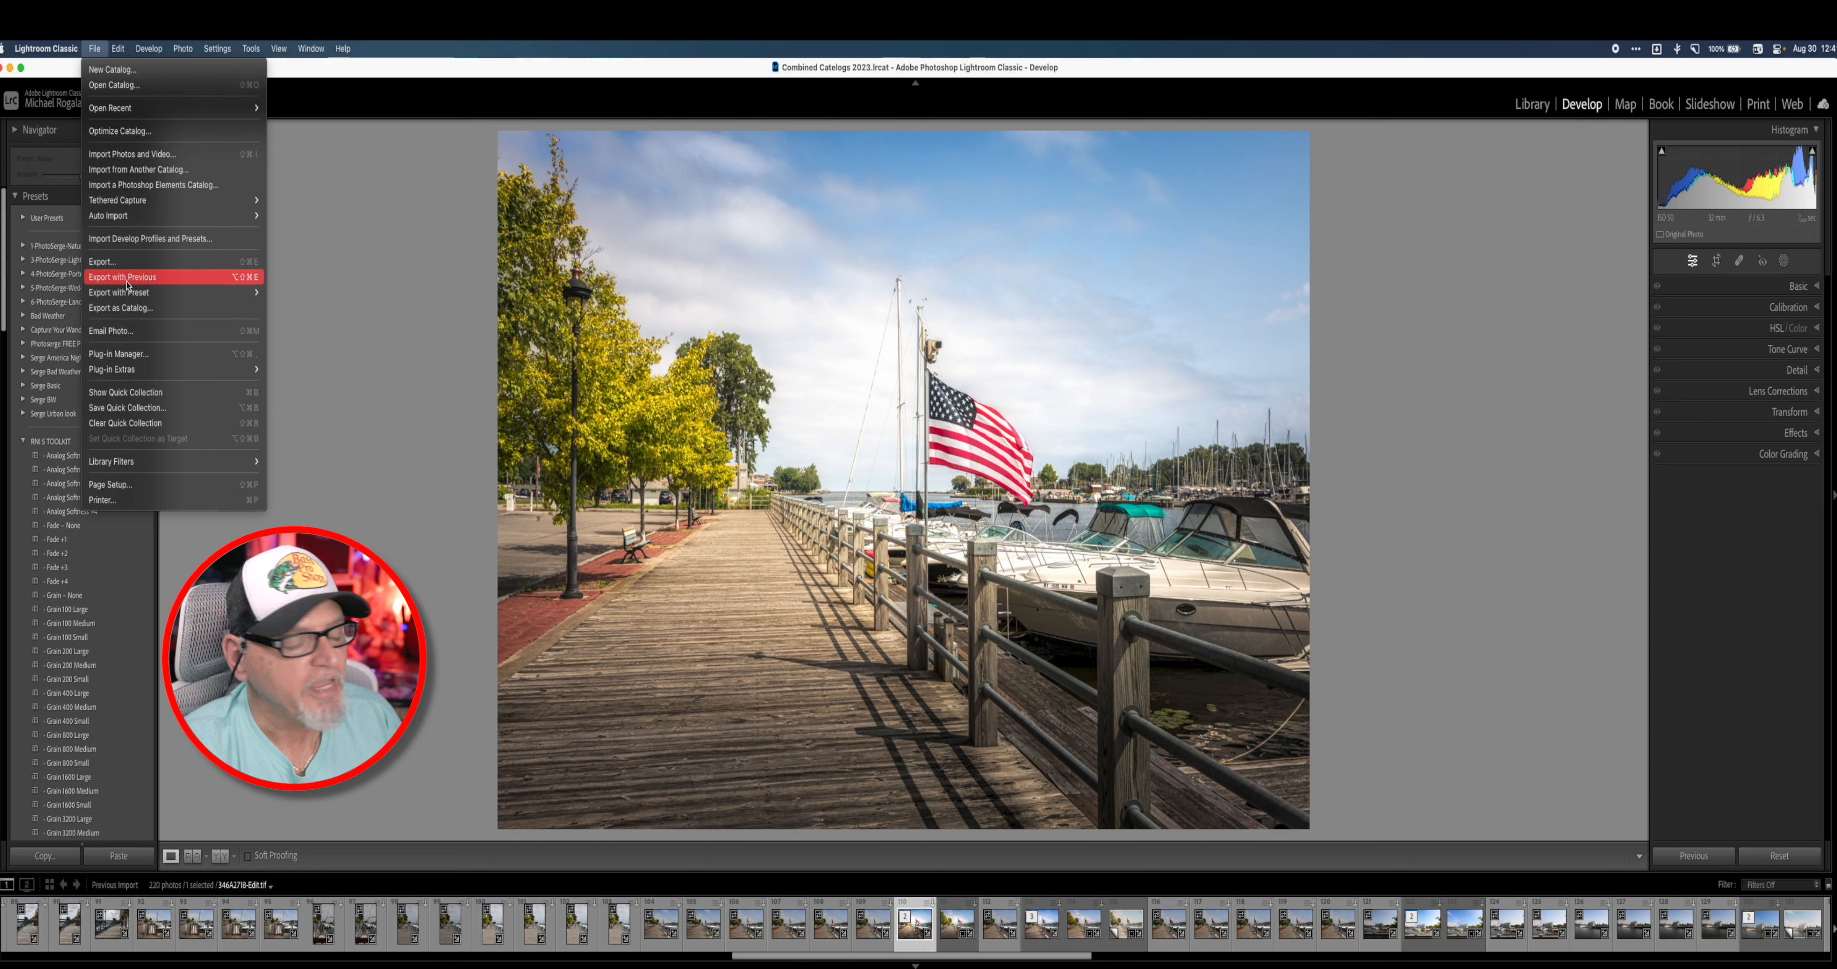
left_click(106, 264)
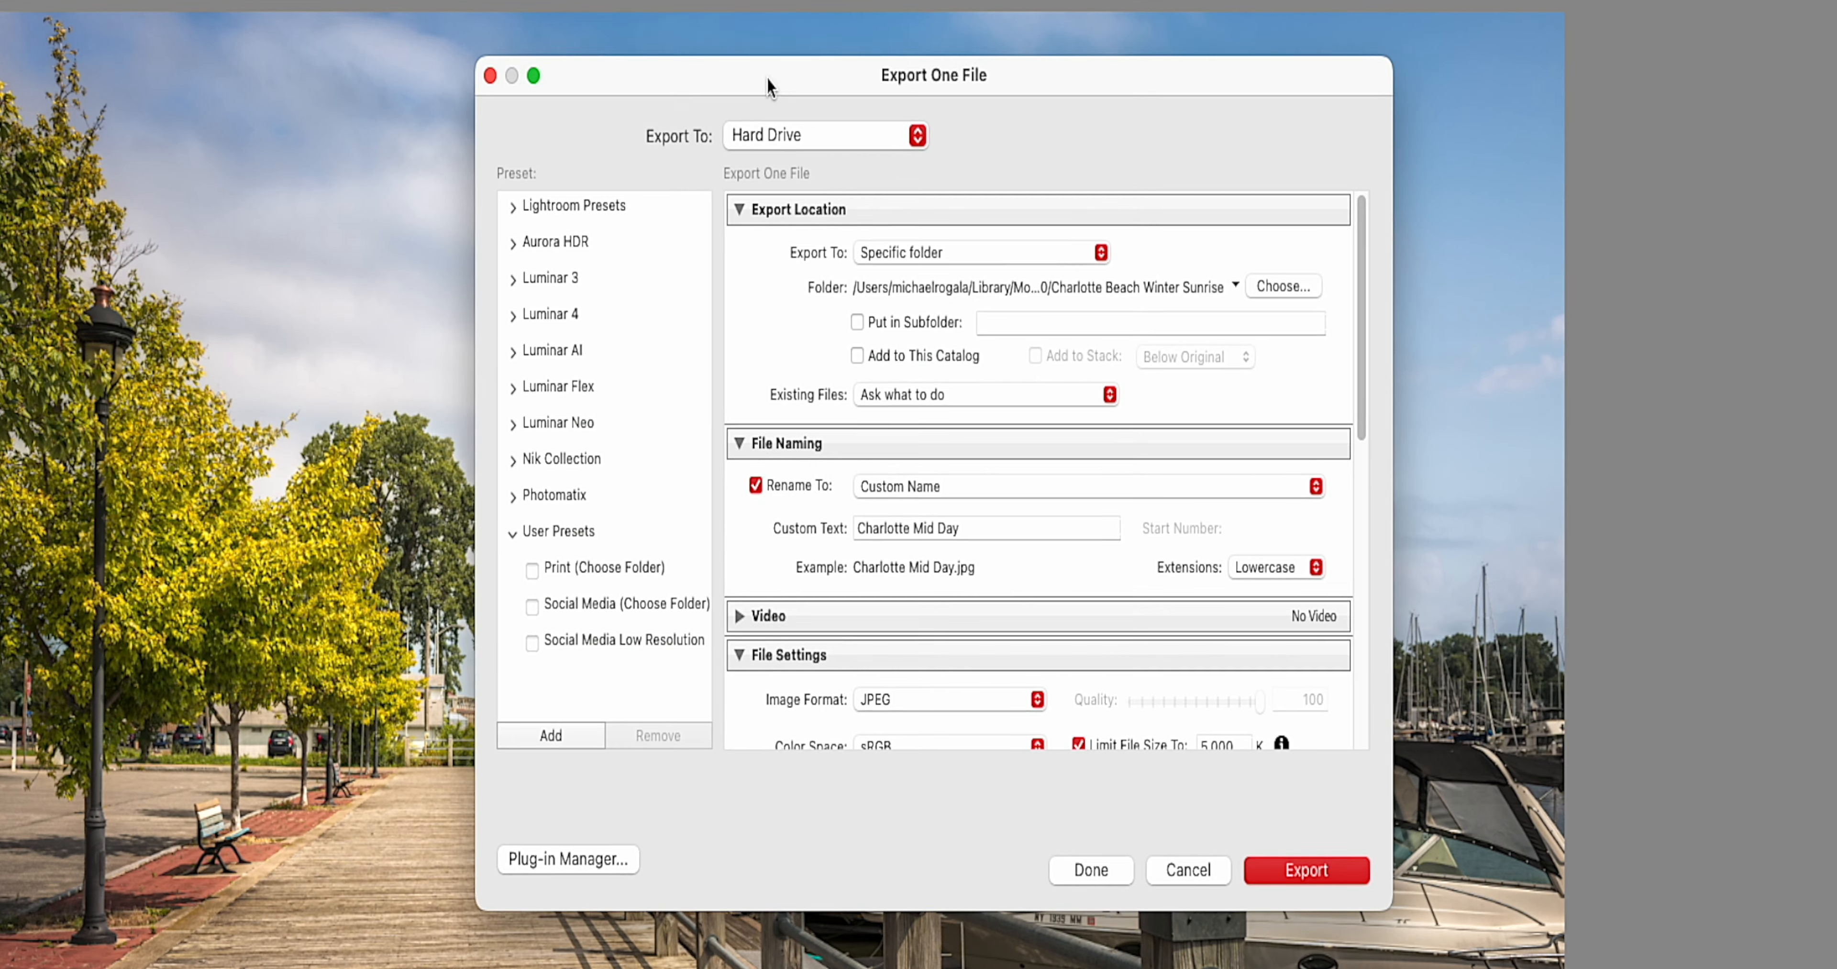
left_click_drag(766, 78, 689, 80)
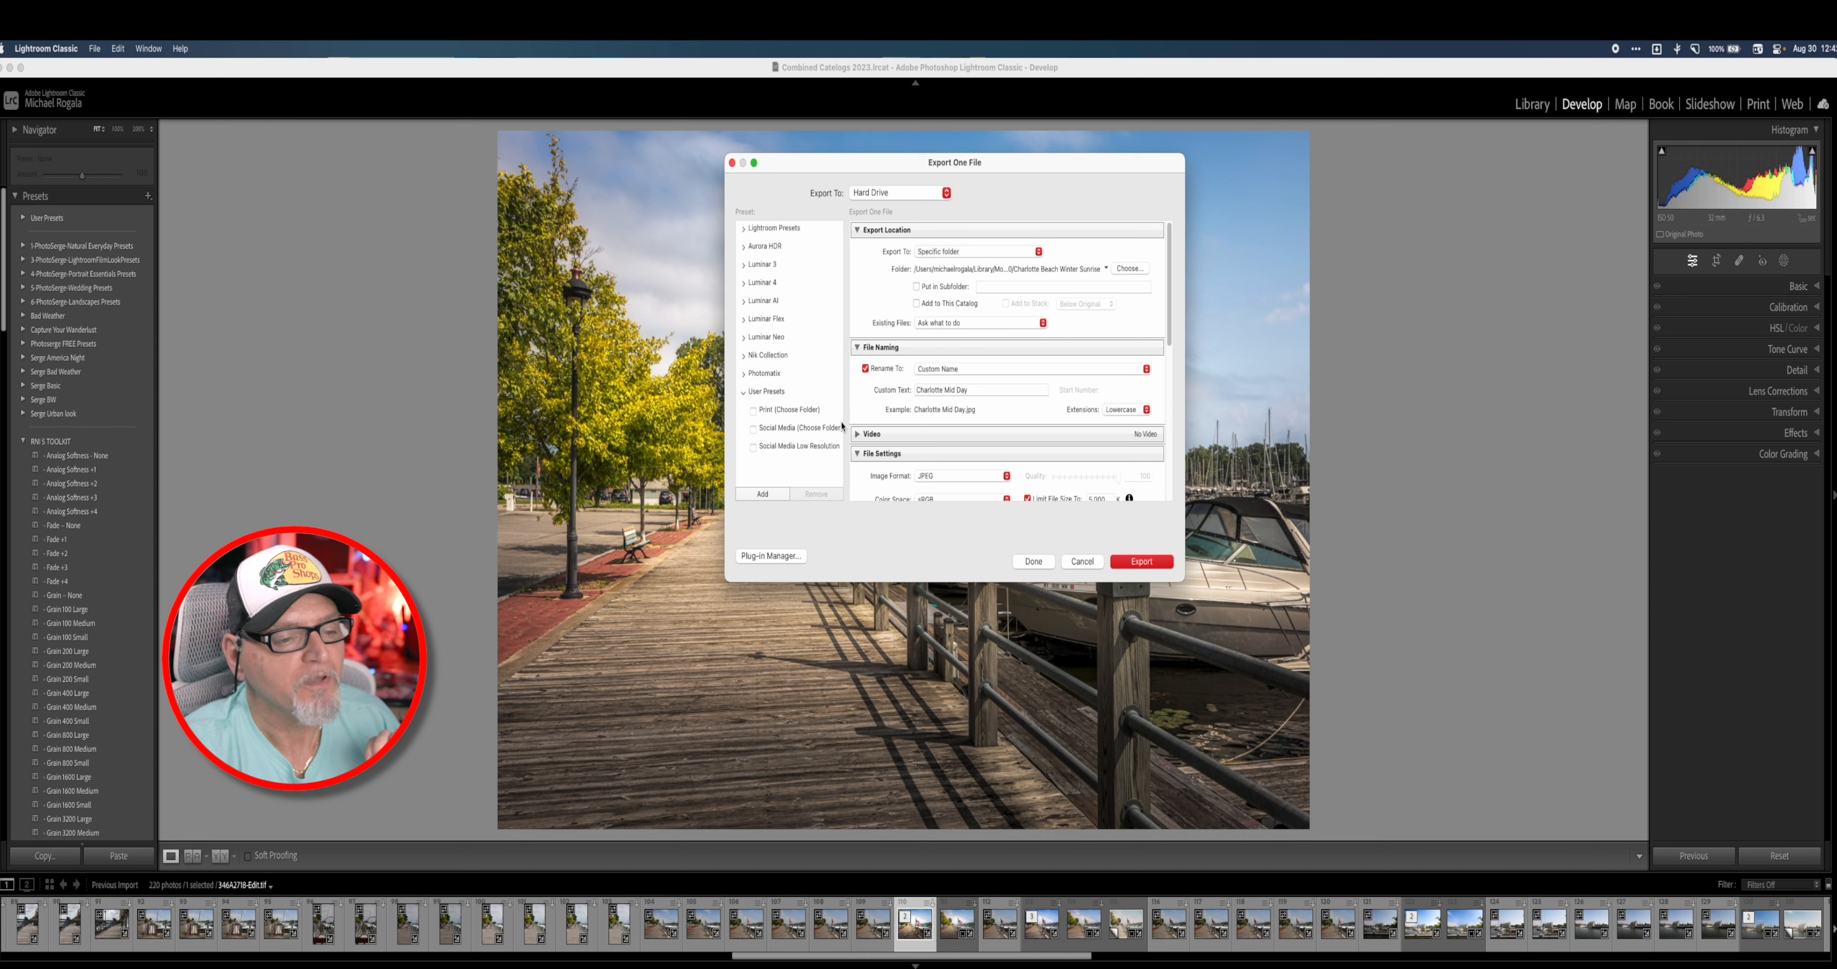
left_click(753, 429)
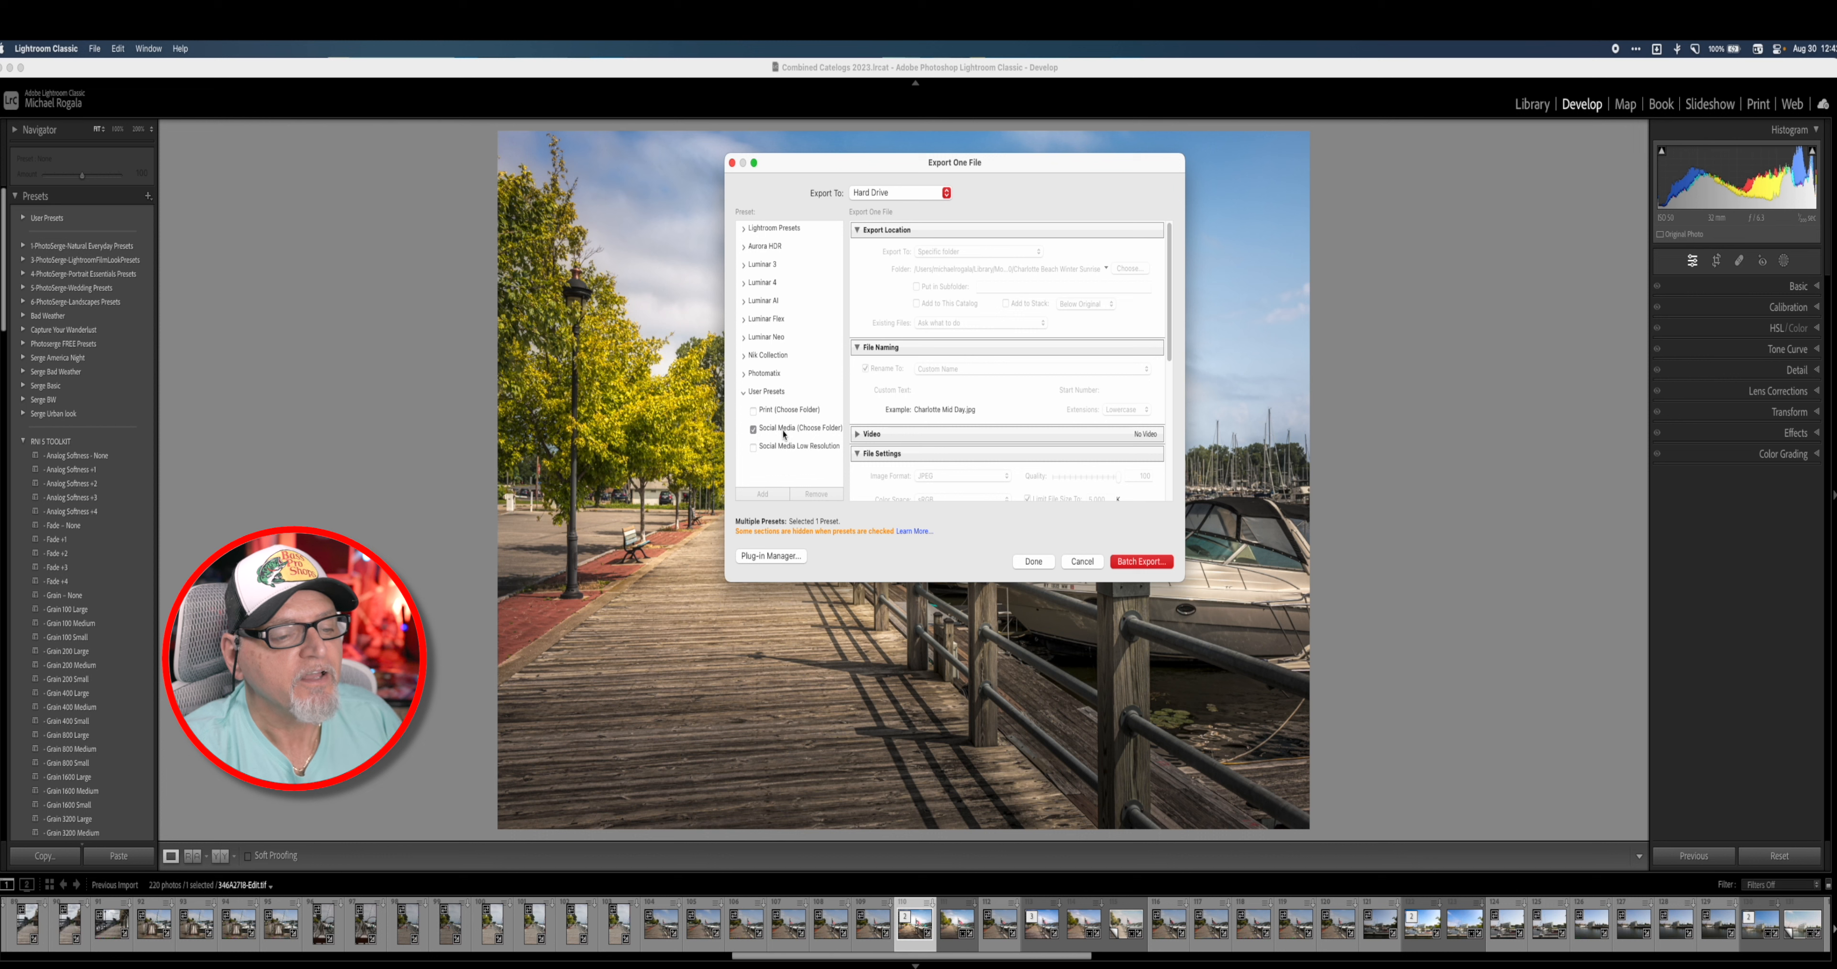
scroll(961, 387, "down", 3)
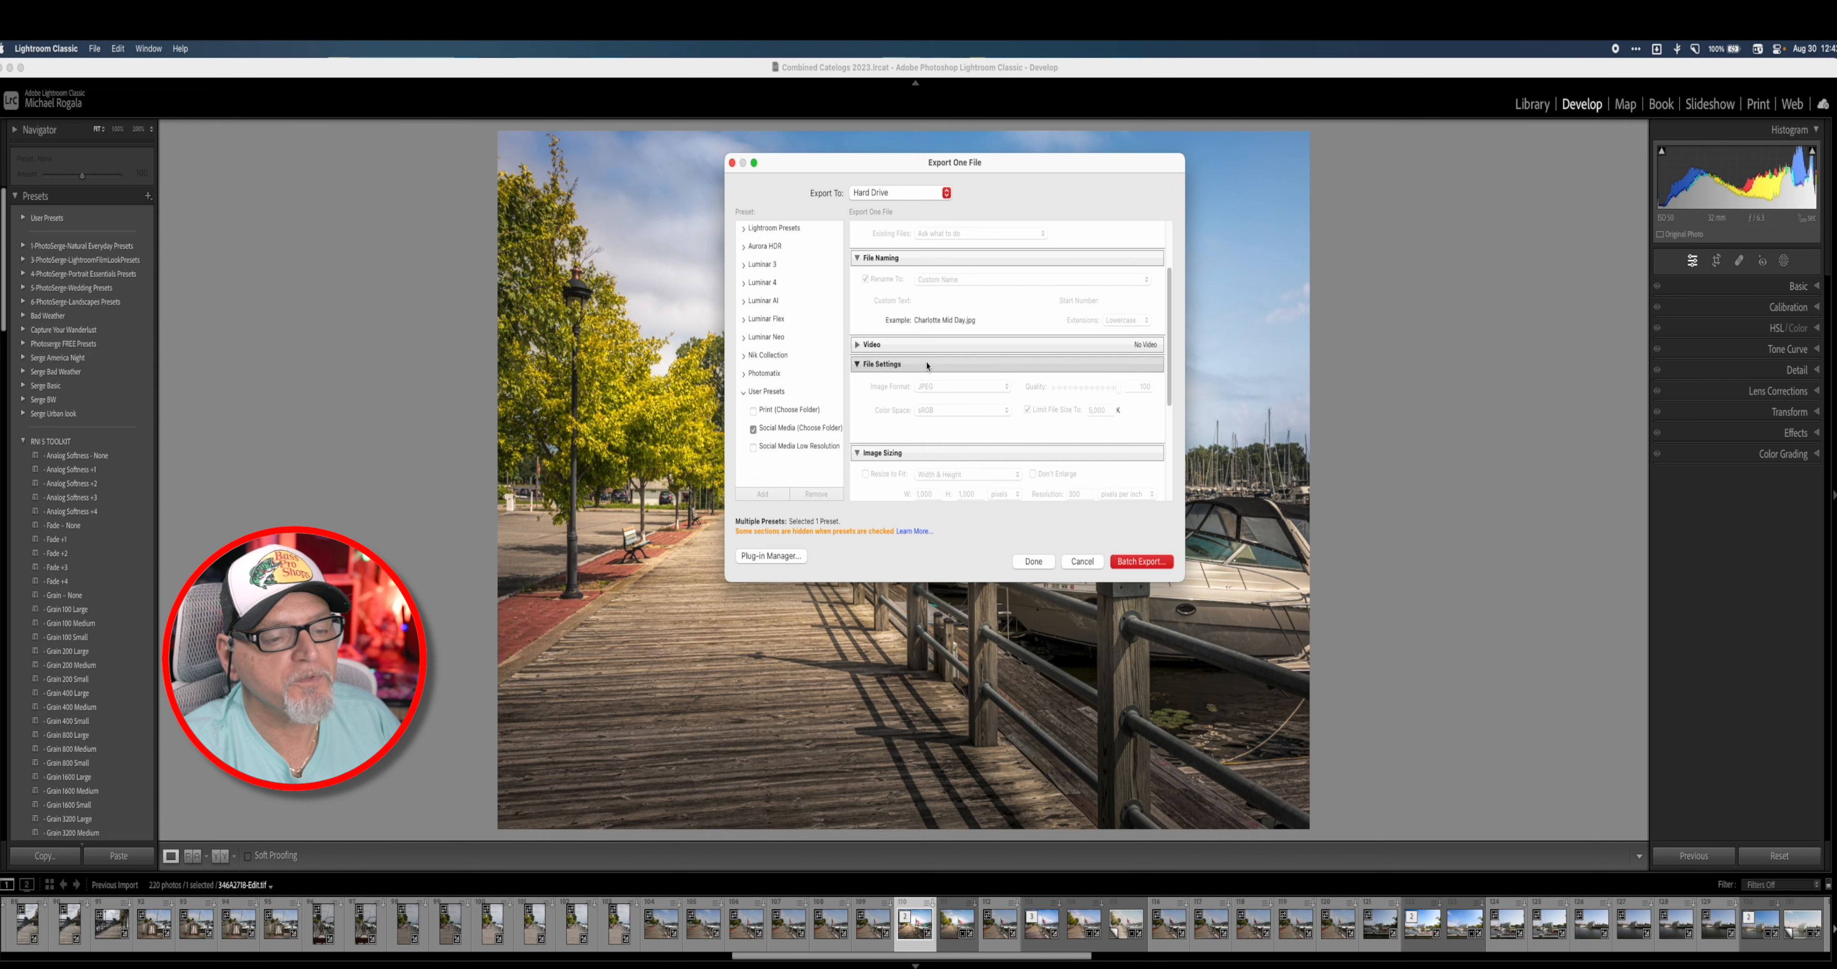
scroll(961, 387, "down", 5)
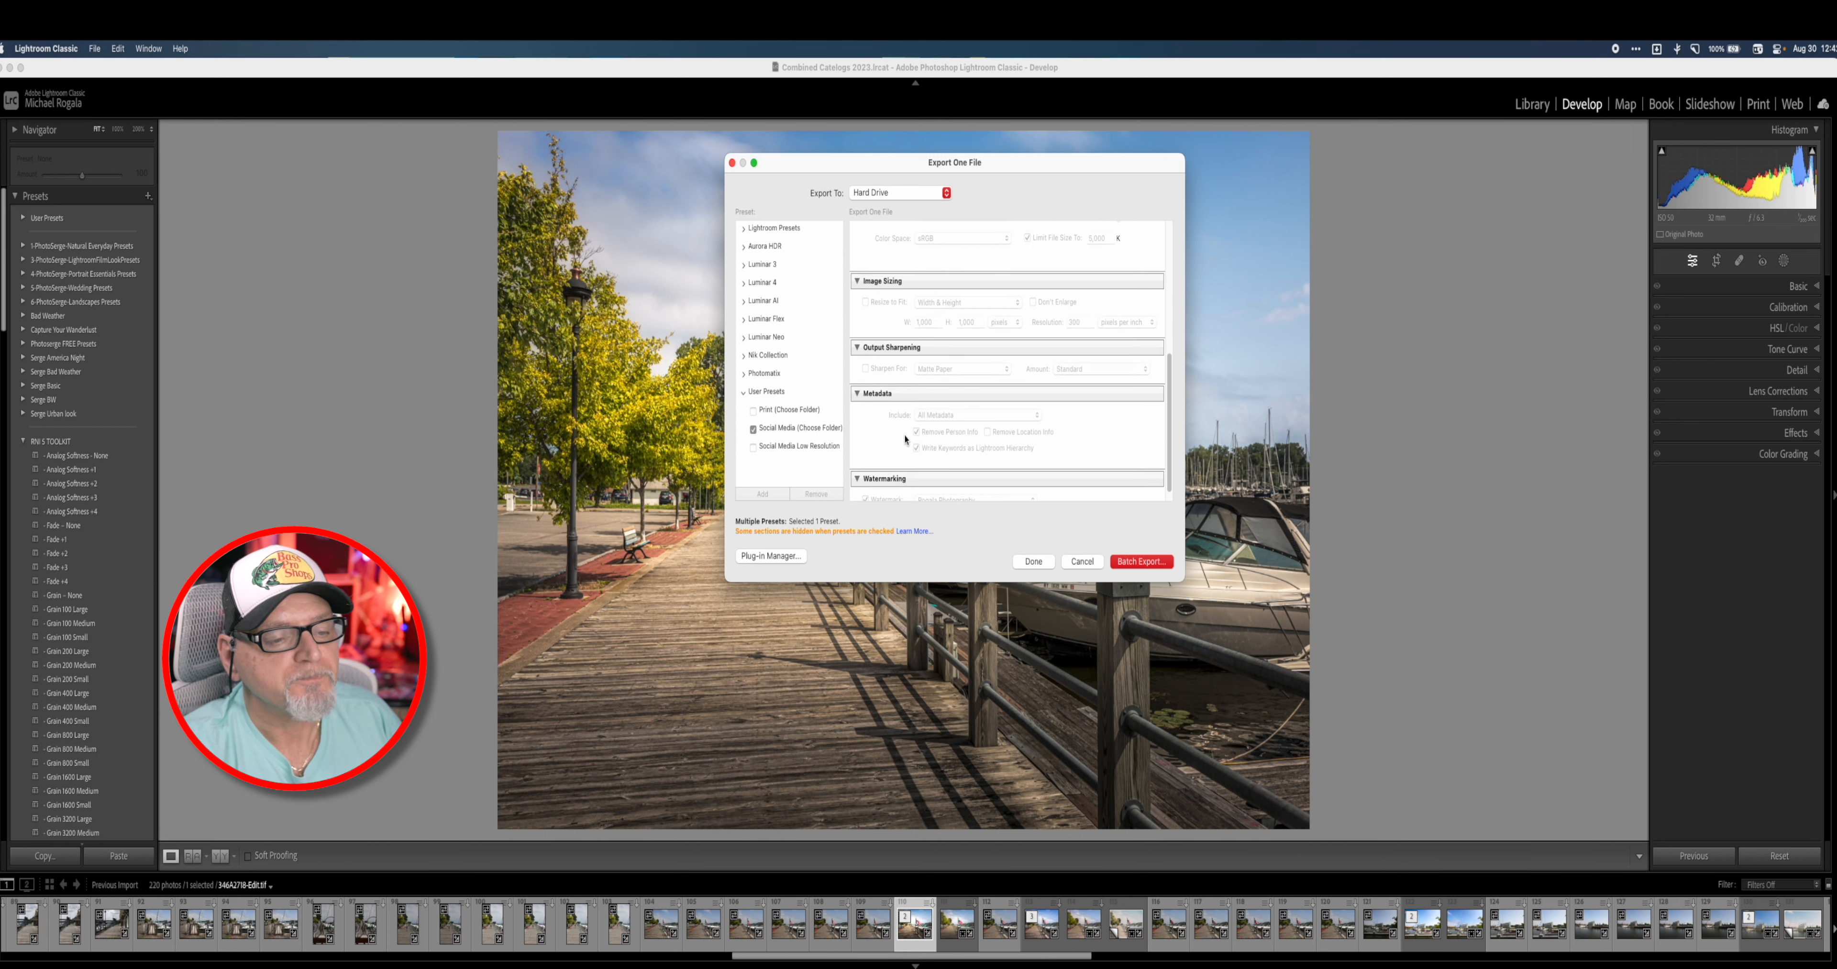
scroll(898, 411, "down", 1)
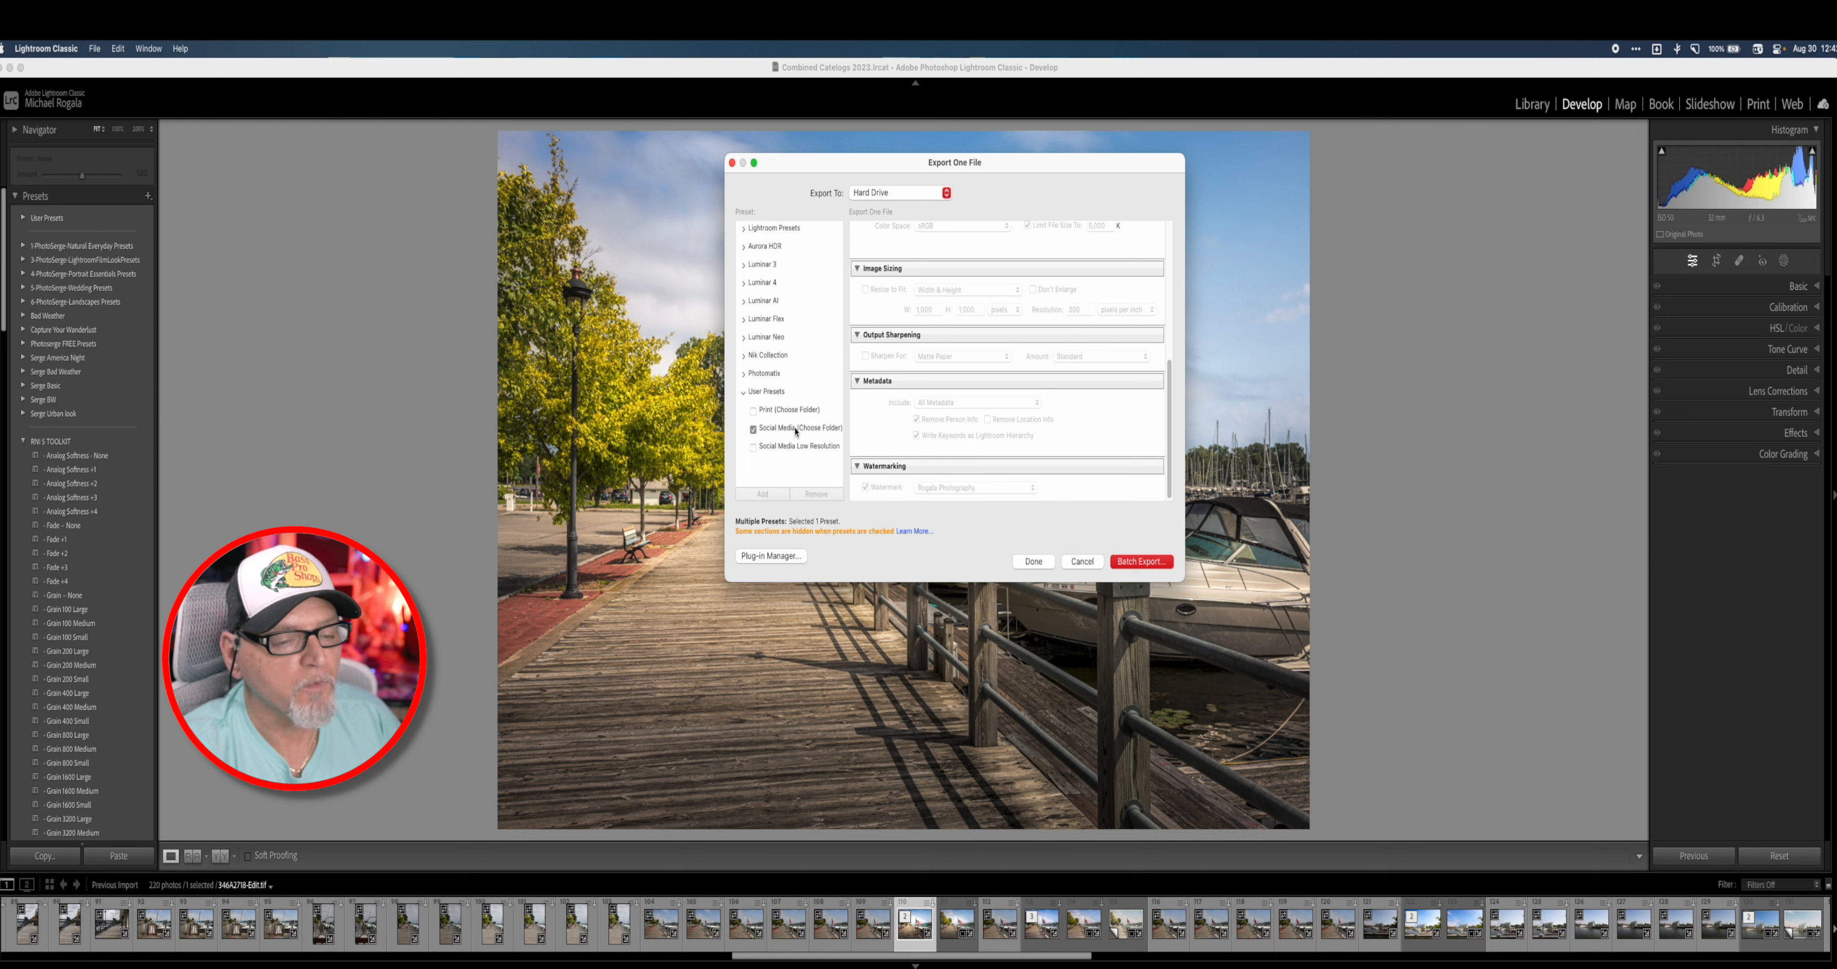
Step: Start a batch export with the chosen preset and set its custom file name text to "Chyarlotte Mid Day"
left_click(1148, 563)
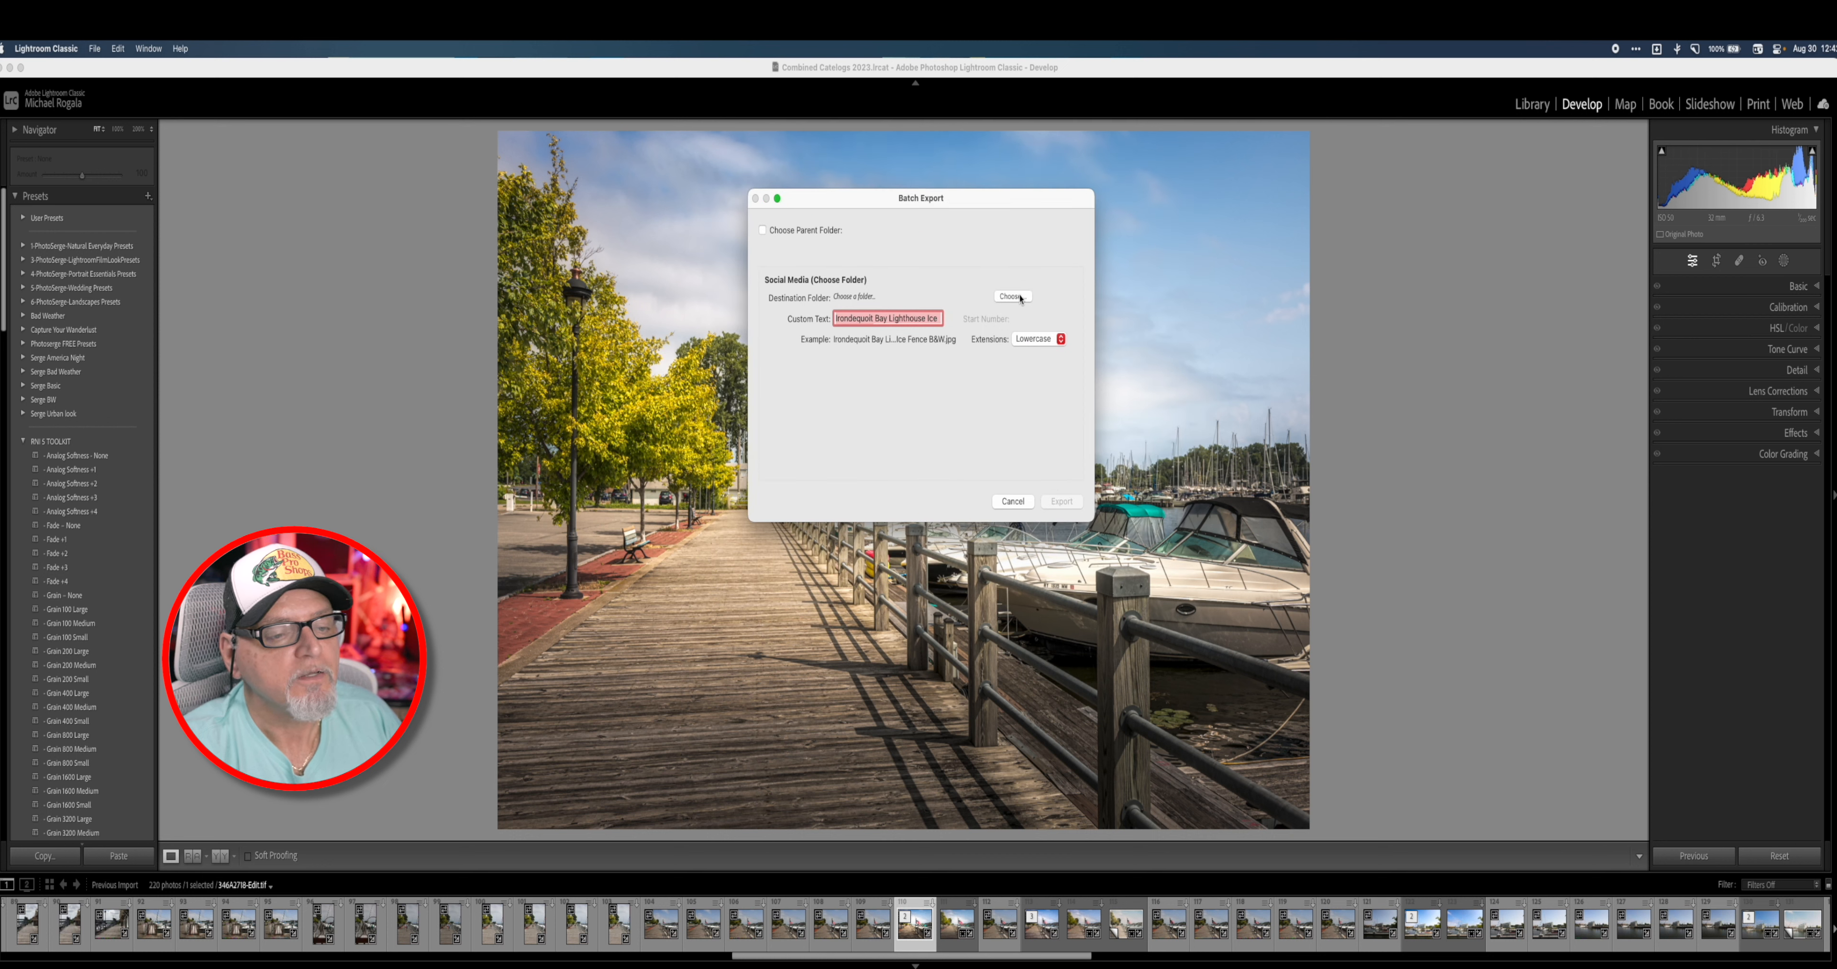
double_click(910, 320)
key("super+a")
type("Chya")
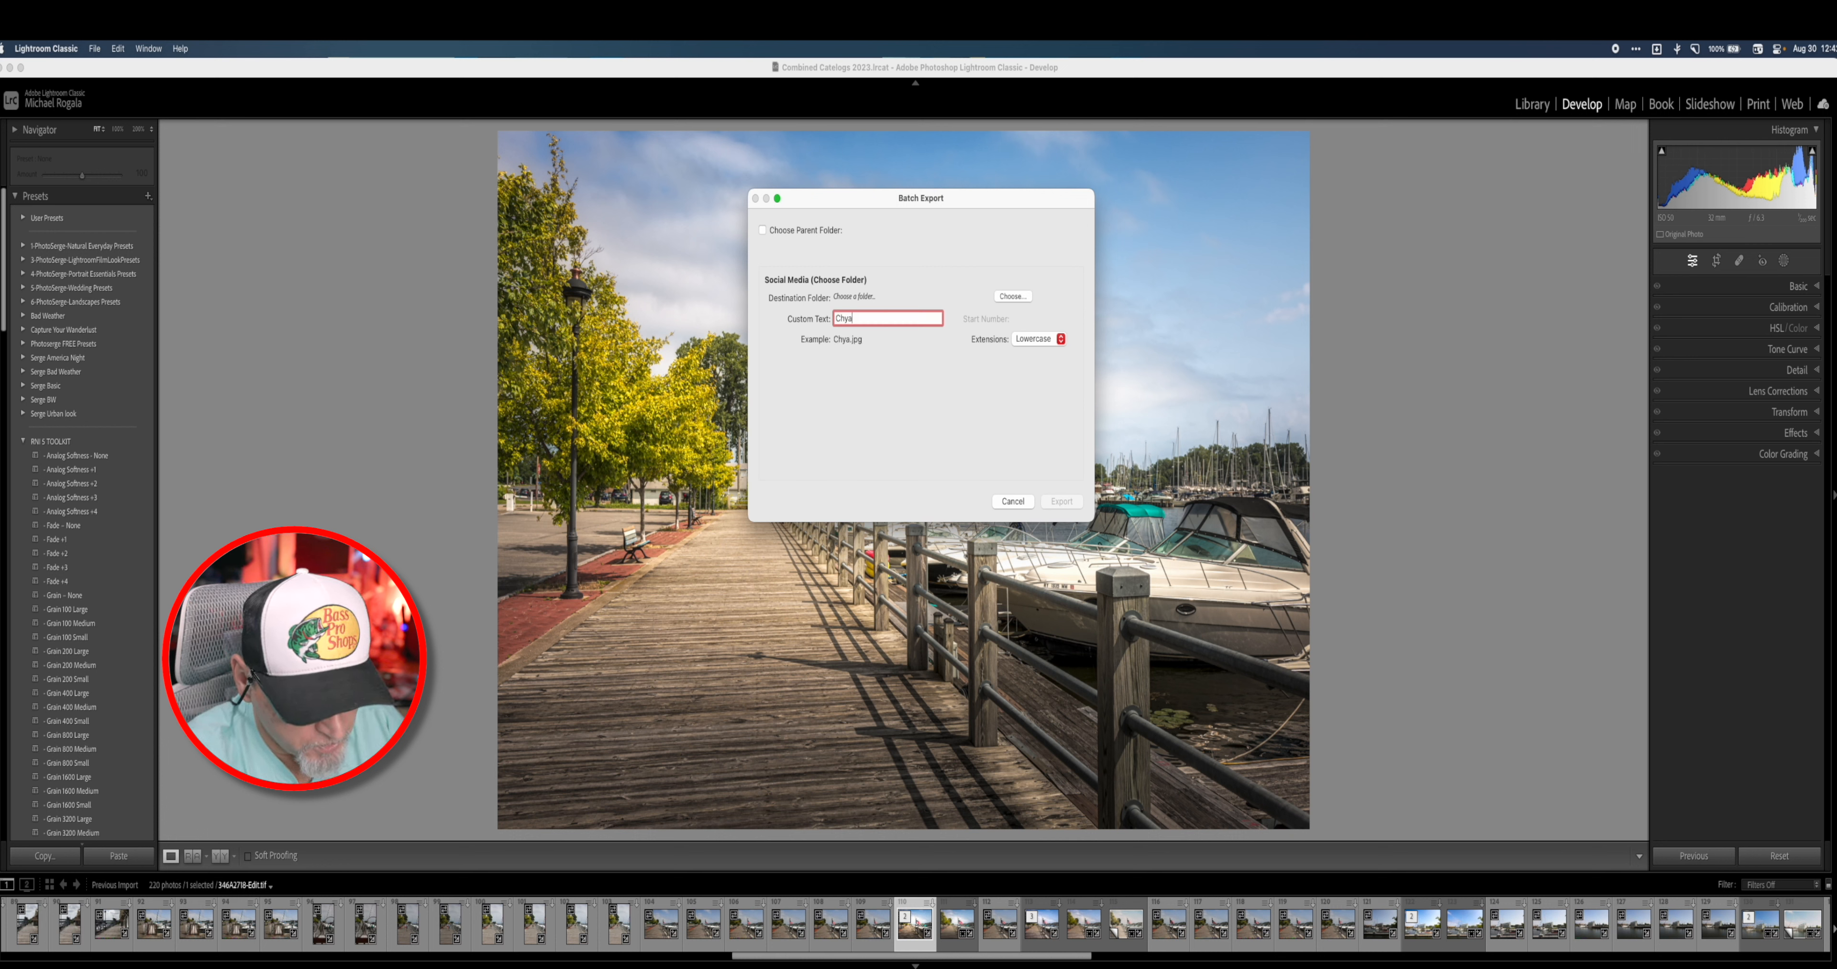
type("rlotte Mid Day")
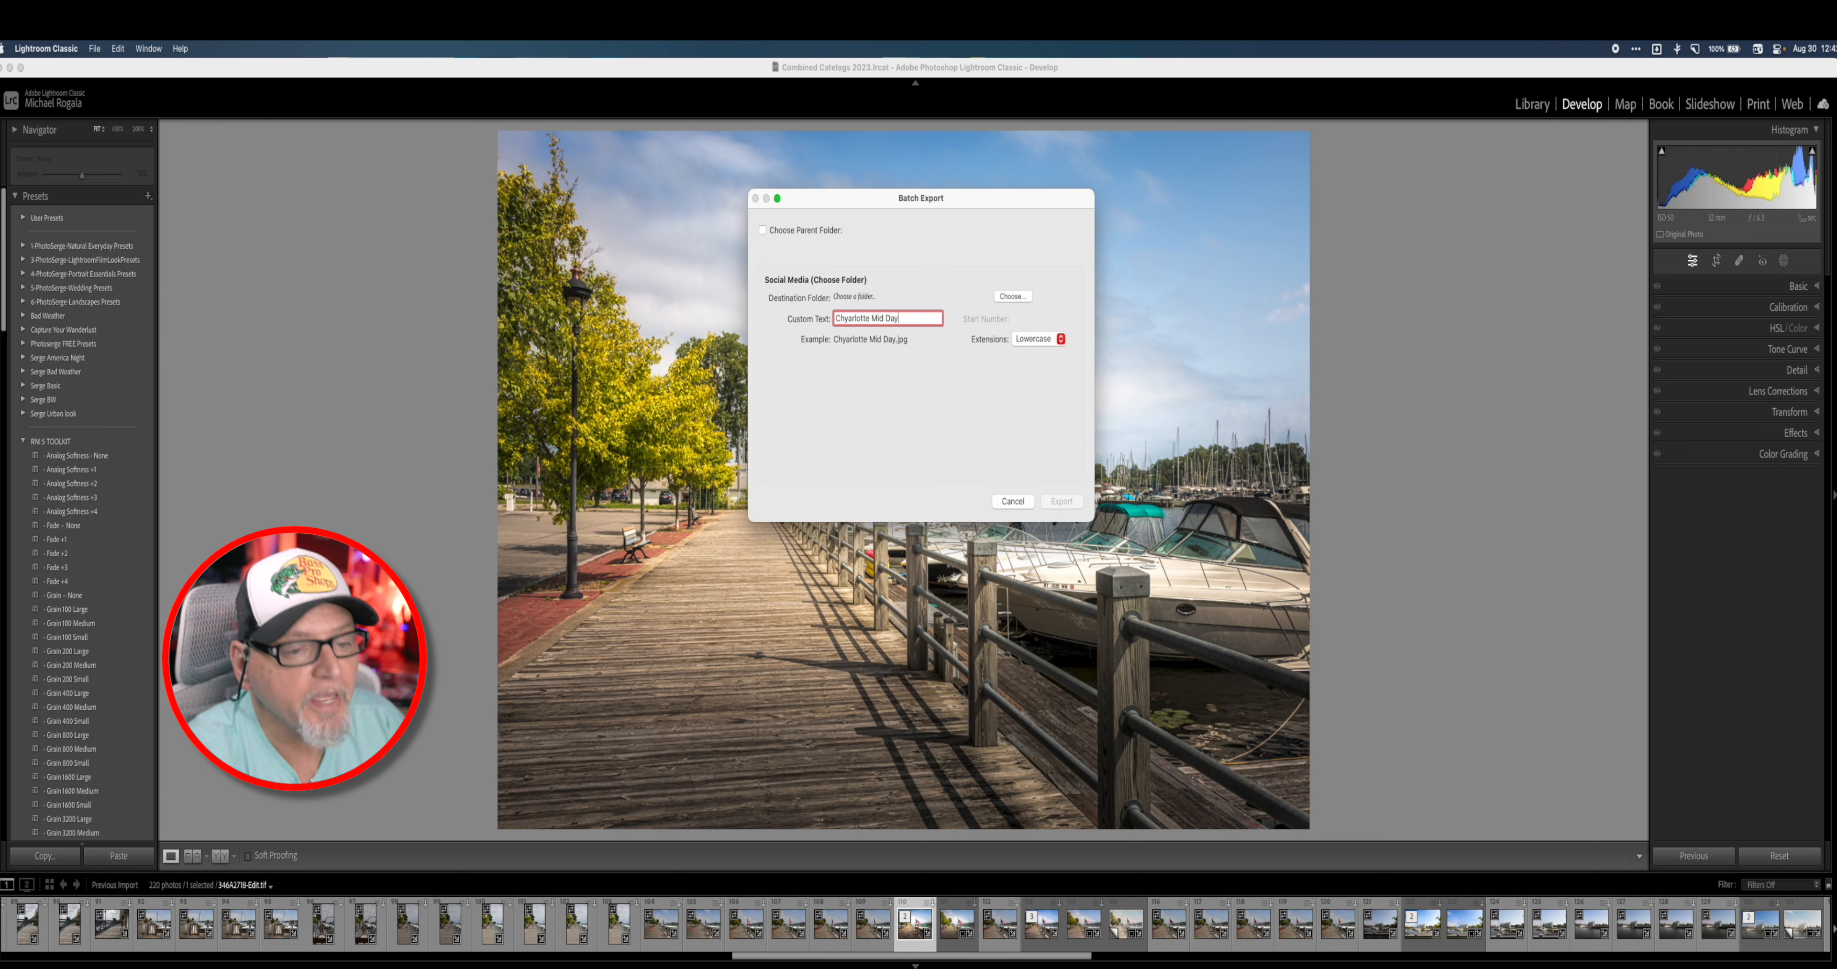
Step: Choose the Charlotte Mid Day folder as the export destination and cancel the batch export
left_click(1021, 298)
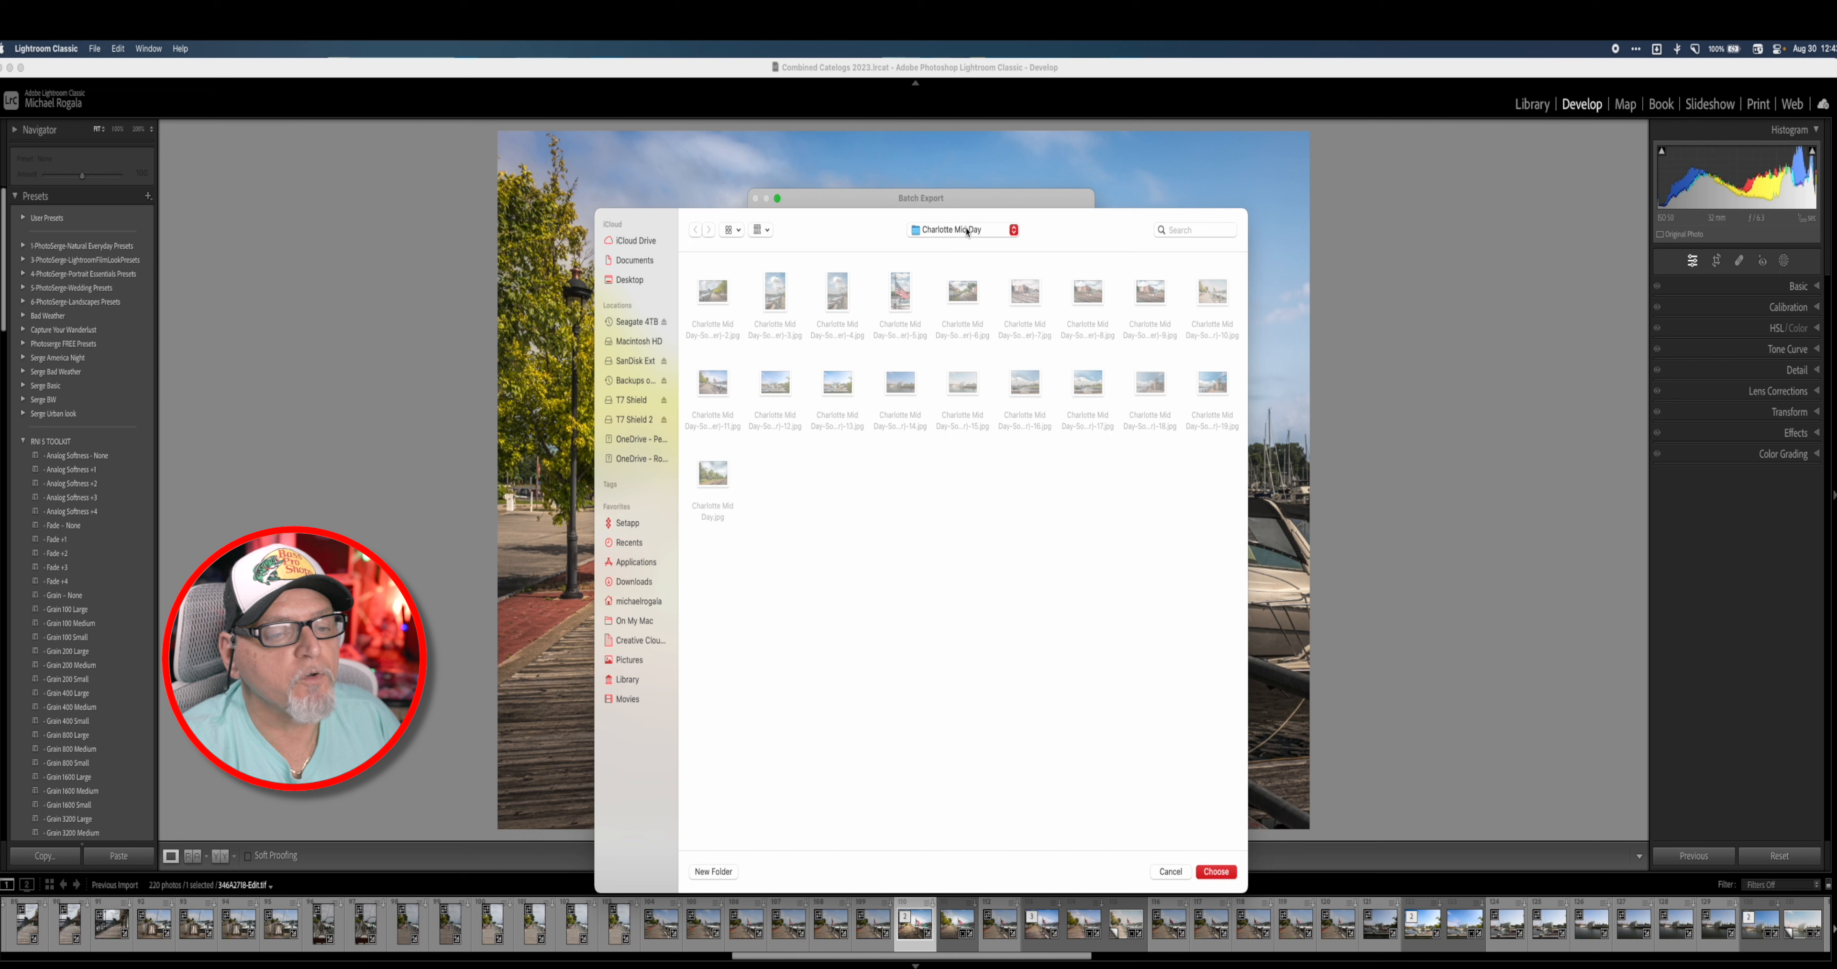
left_click(962, 231)
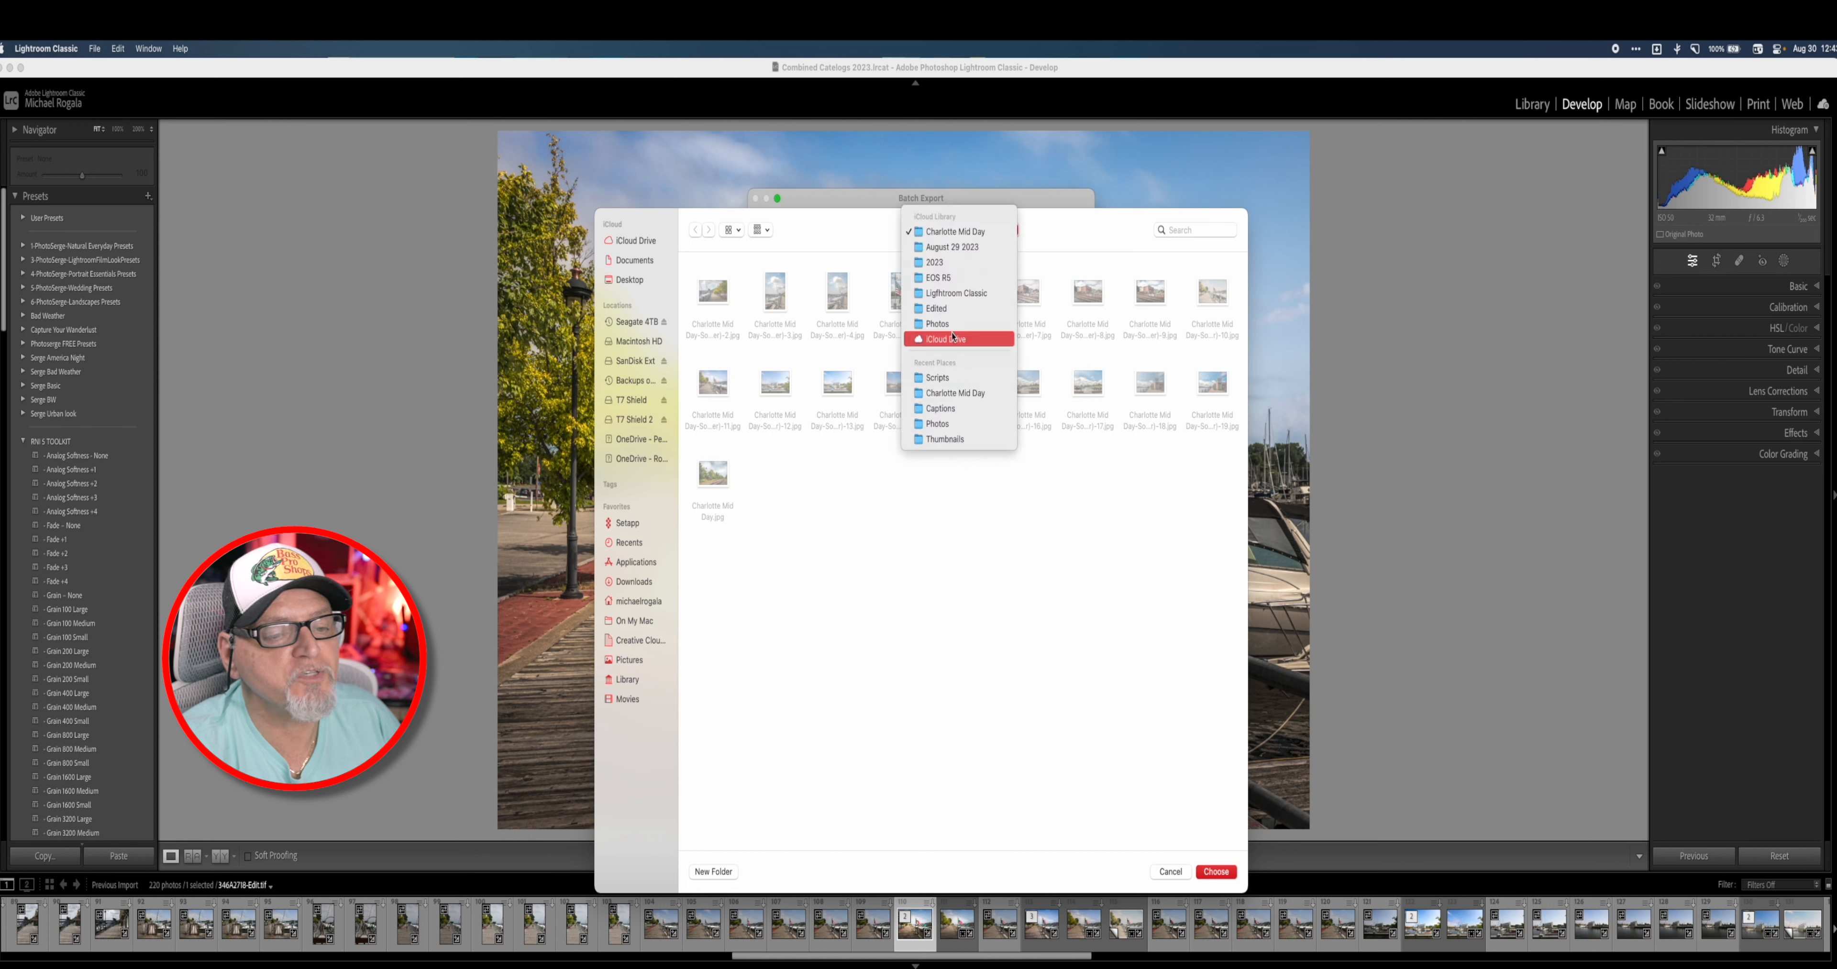
left_click(1076, 233)
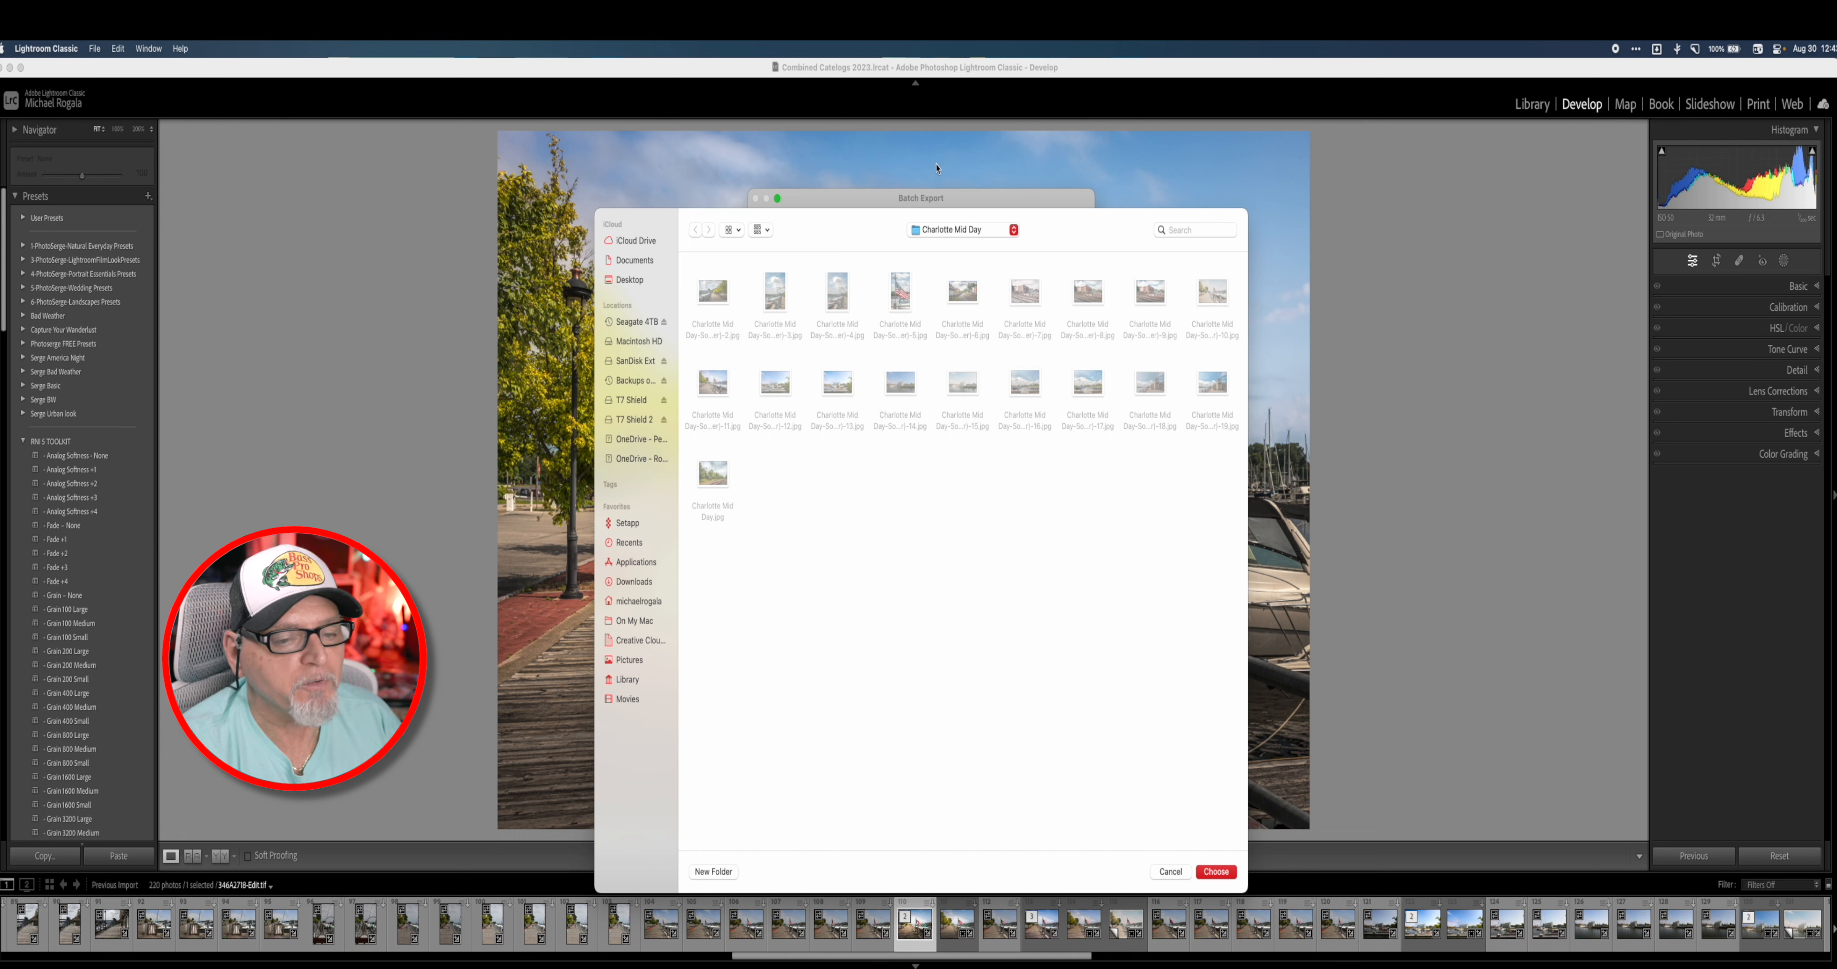
left_click(1220, 875)
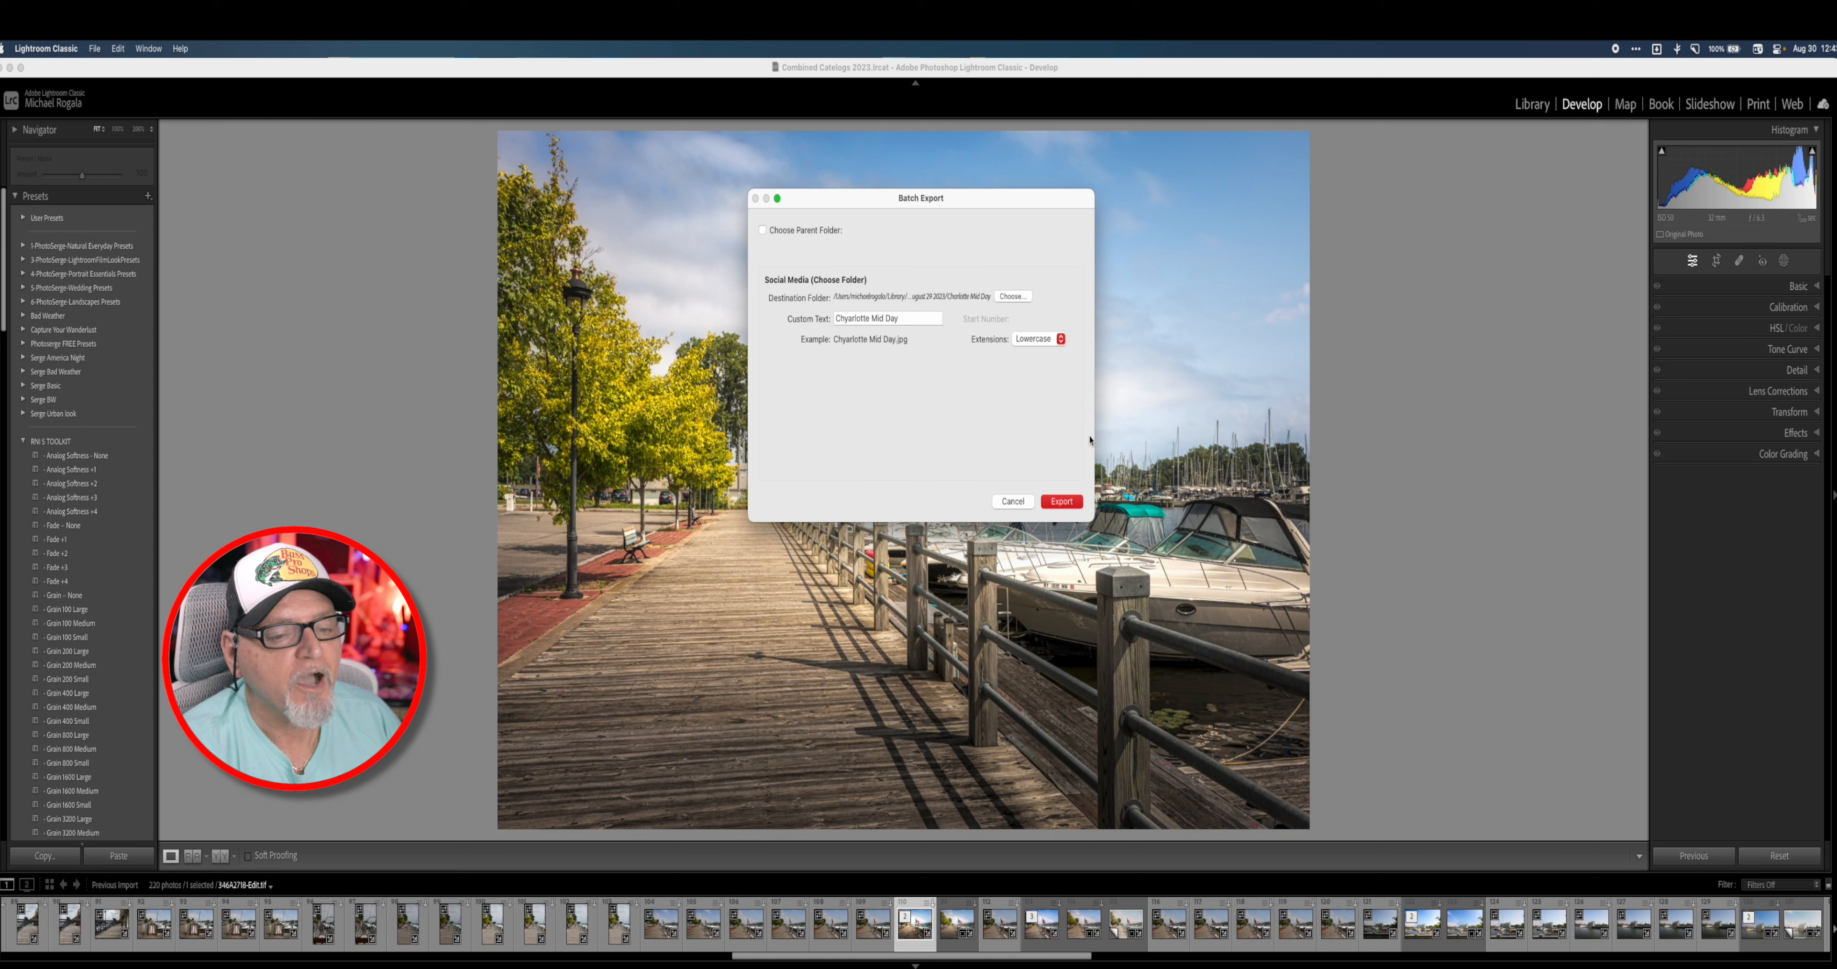
left_click(1013, 502)
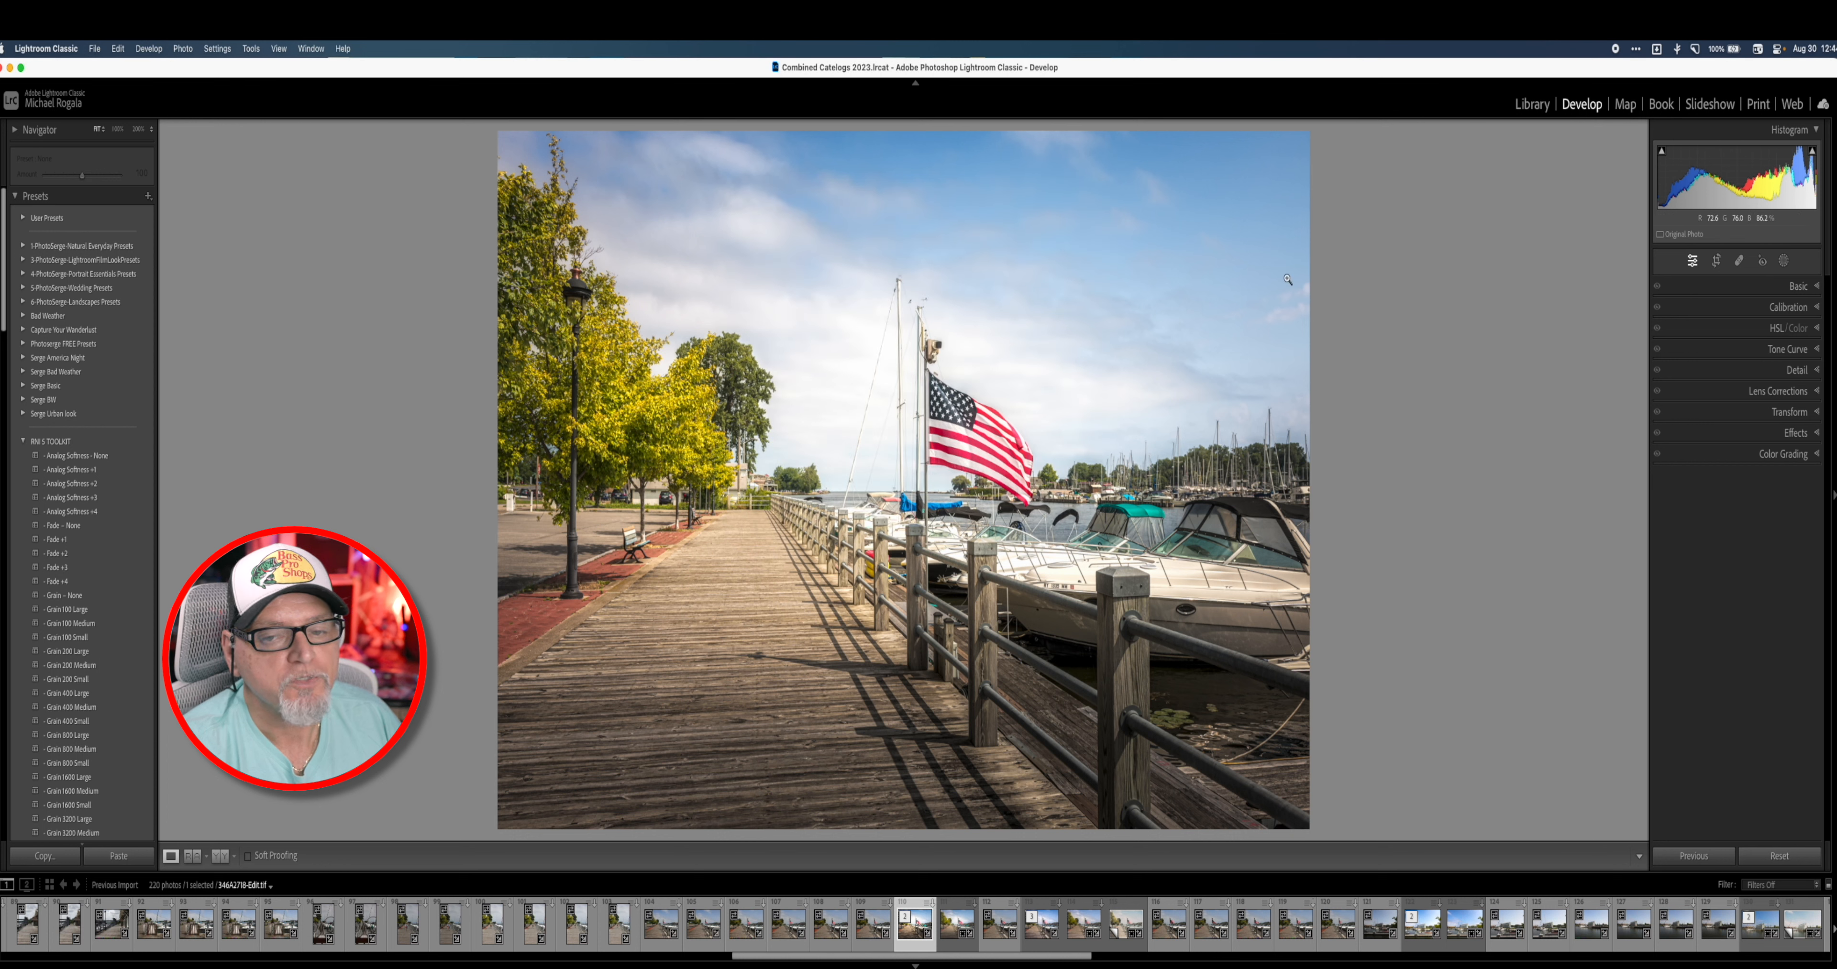